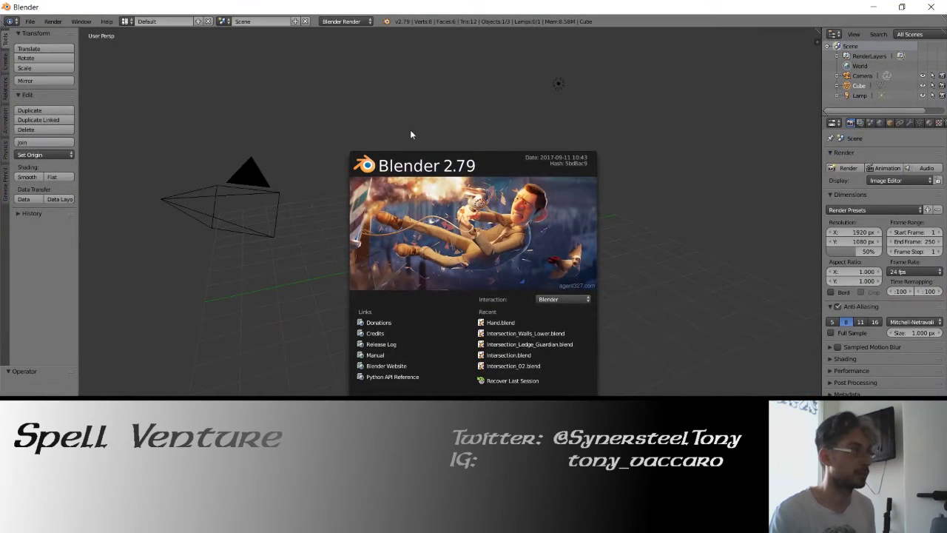
# Dismiss Blender's splash screen and browse the open-file dialog to the Characters folder.
pyautogui.click(410, 130)
pyautogui.click(30, 21)
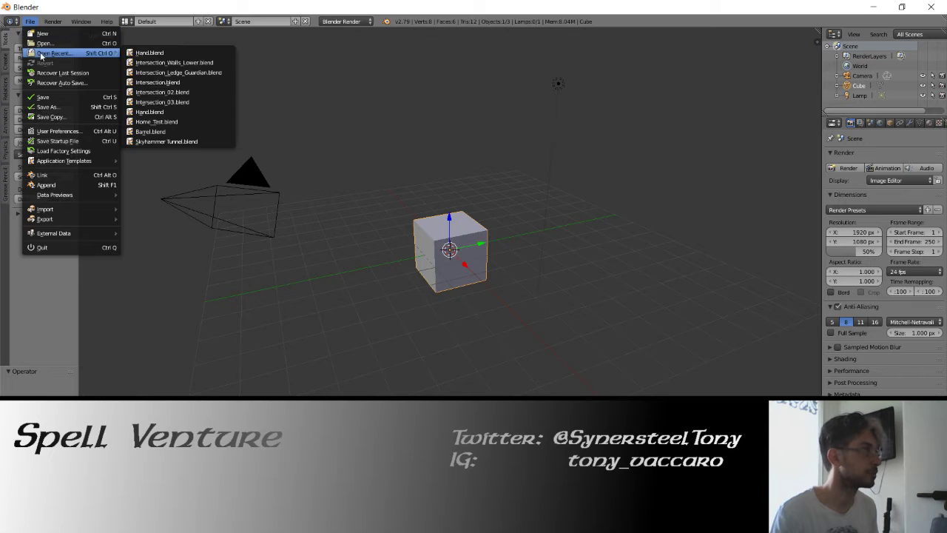
pyautogui.click(44, 43)
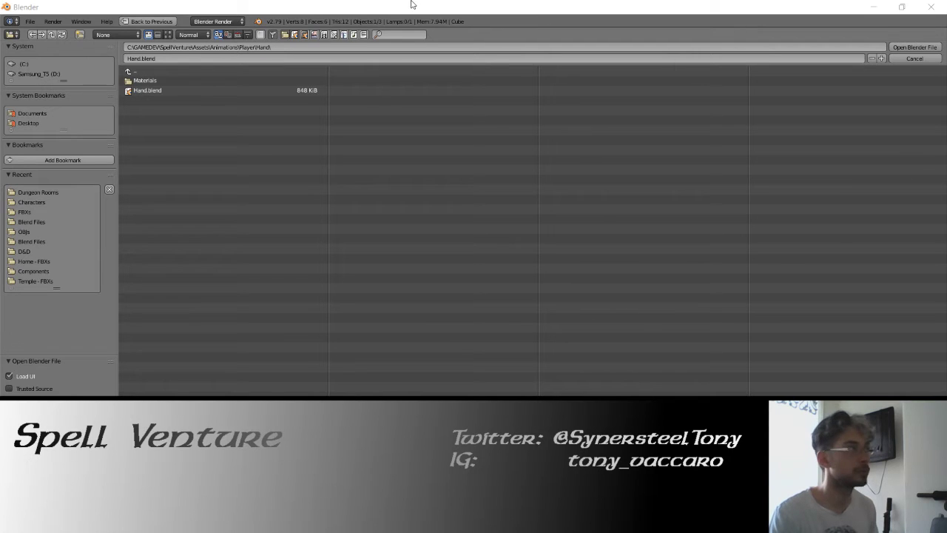
pyautogui.click(21, 202)
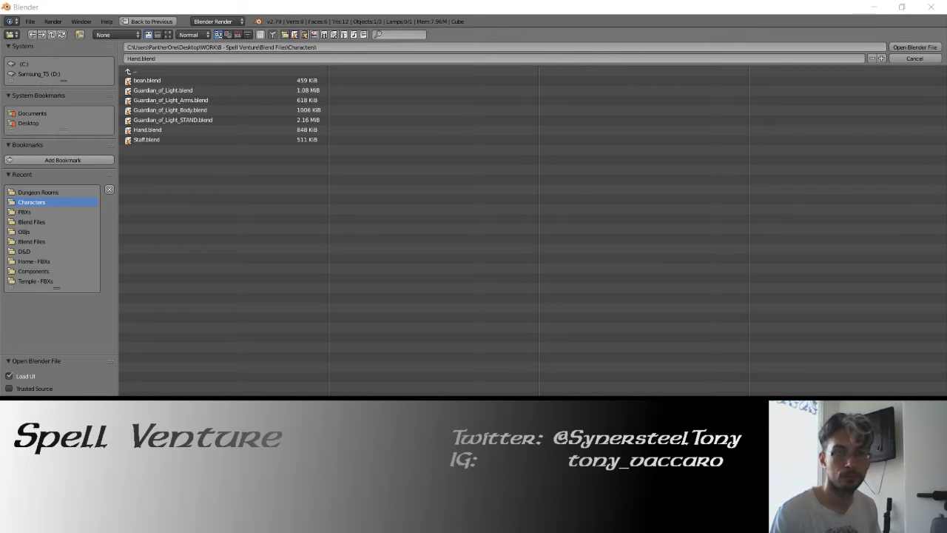
pyautogui.press('super+e')
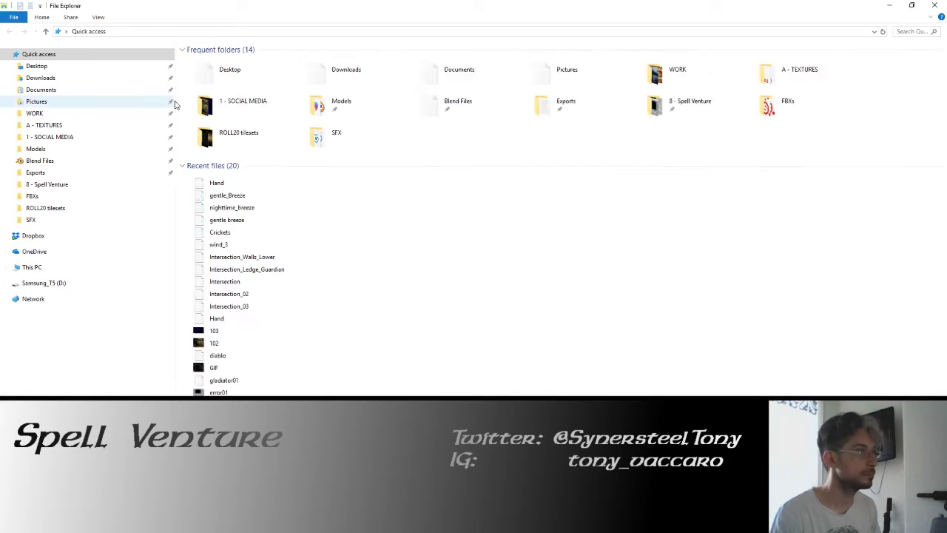
# Search the 8 - Spell Venture folder for 'crate' and select the Crate Blender file.
pyautogui.click(35, 160)
pyautogui.click(187, 31)
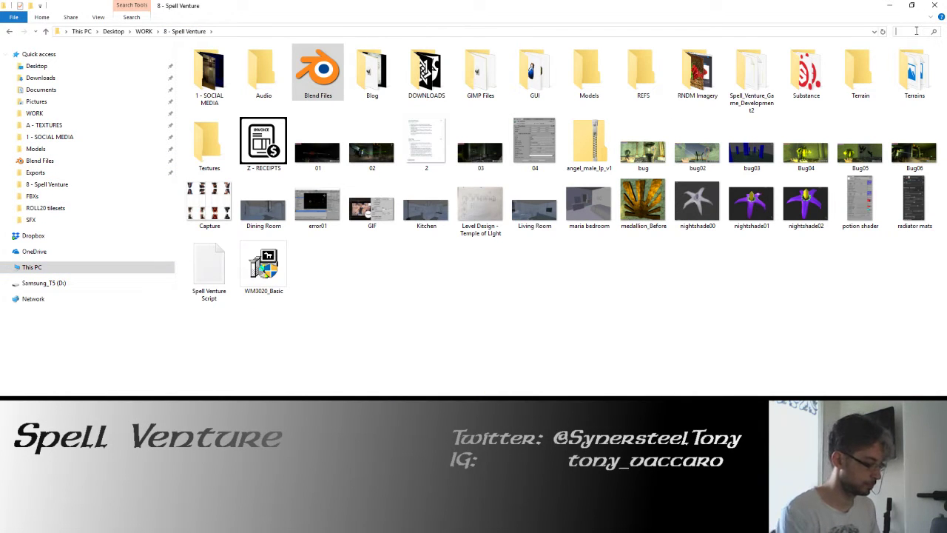
pyautogui.write('crate')
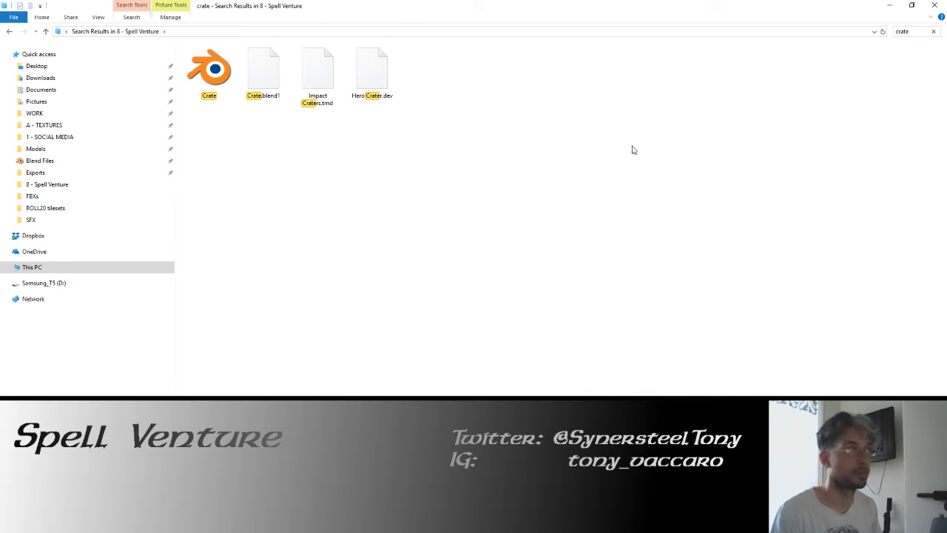
pyautogui.click(215, 87)
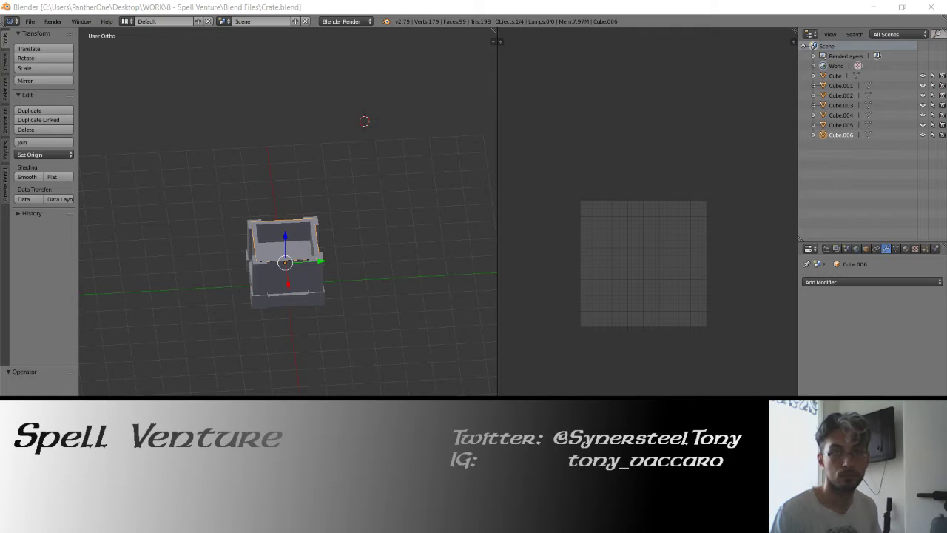
# Open Crate.blend and move the crate walls and corner posts to layer 2.
pyautogui.hotkey('alt', 'Tab')
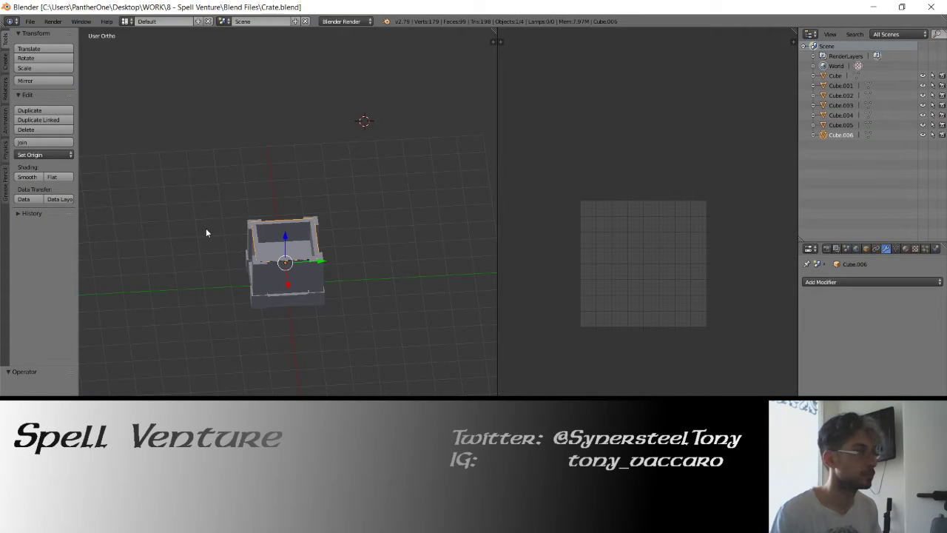
pyautogui.scroll(5, 327, 311)
pyautogui.press('1')
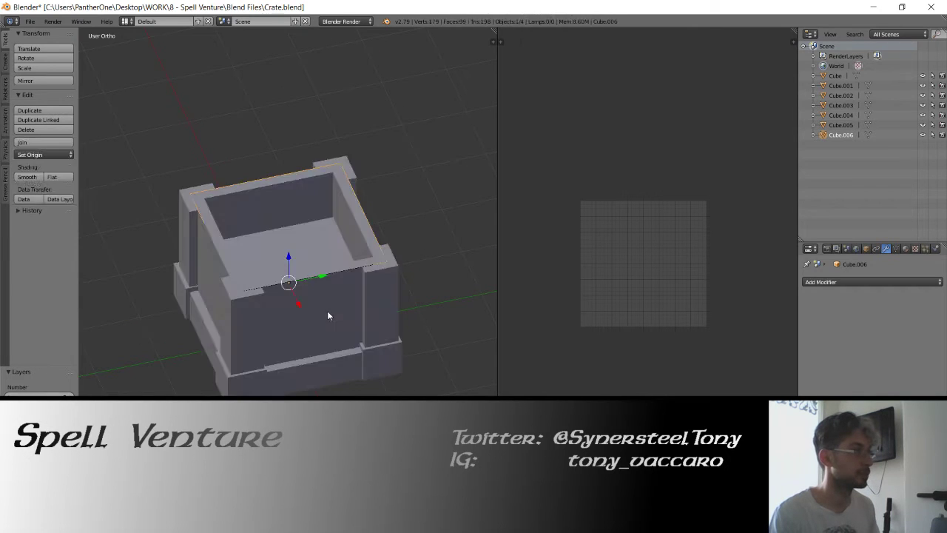
pyautogui.press('h')
pyautogui.rightClick(226, 214)
pyautogui.press('z')
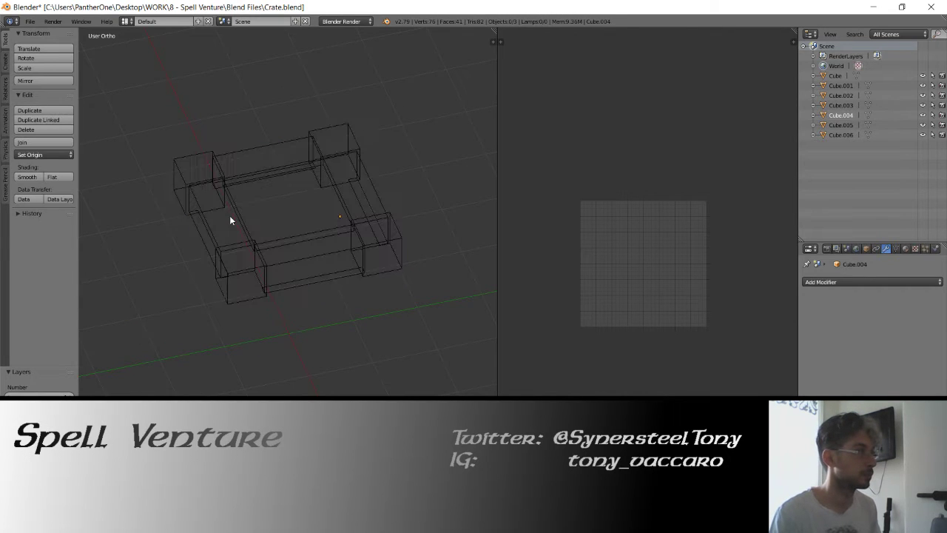
pyautogui.rightClick(208, 170)
pyautogui.keyDown('shift'); pyautogui.rightClick(257, 187); pyautogui.keyUp('shift')
pyautogui.press('z')
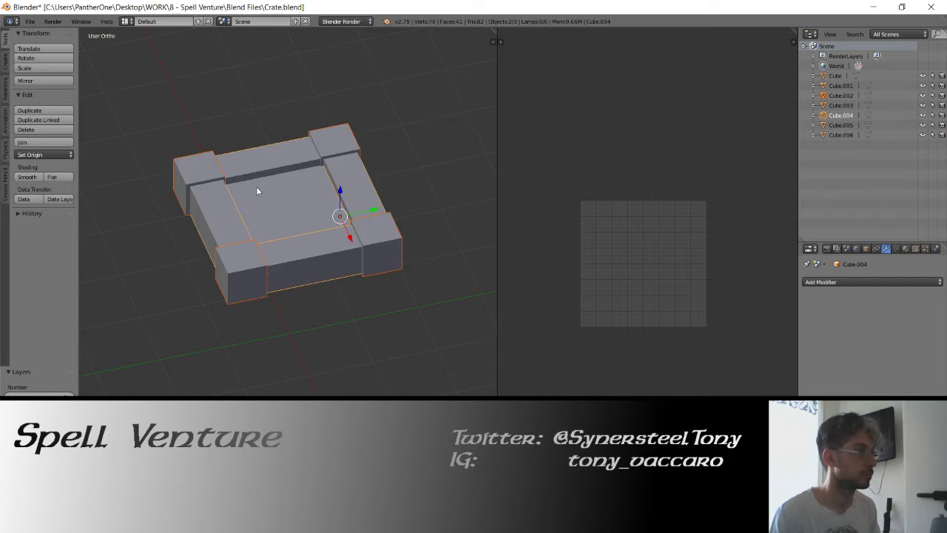
pyautogui.press('z')
pyautogui.press('m')
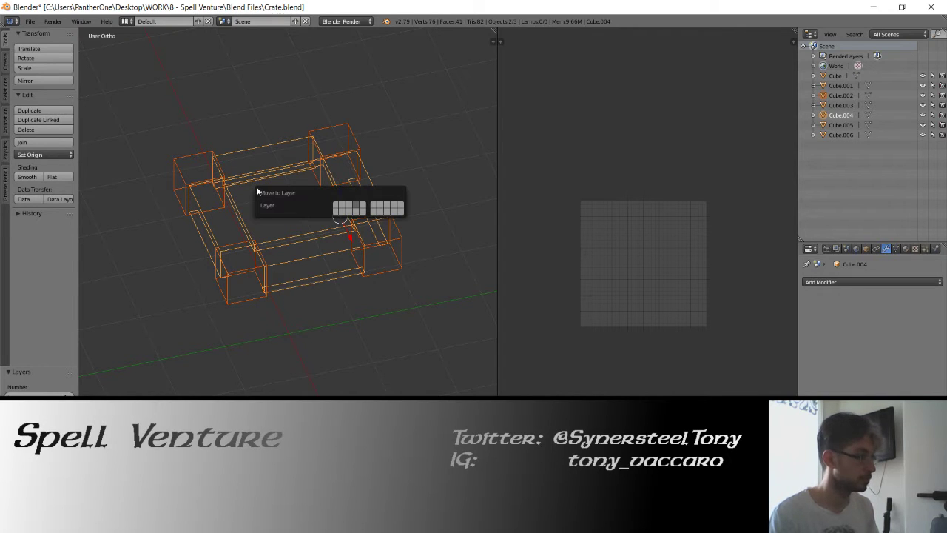
pyautogui.press('2')
# Move the base plane to layer 2, view it in solid shading, and select Cube.004.
pyautogui.rightClick(271, 174)
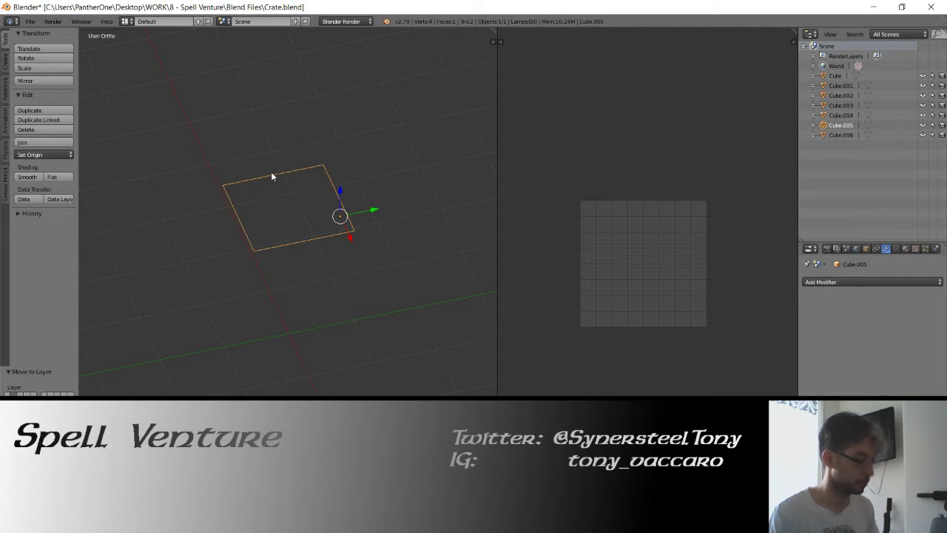
pyautogui.press('m')
pyautogui.press('2')
pyautogui.press('2')
pyautogui.press('z')
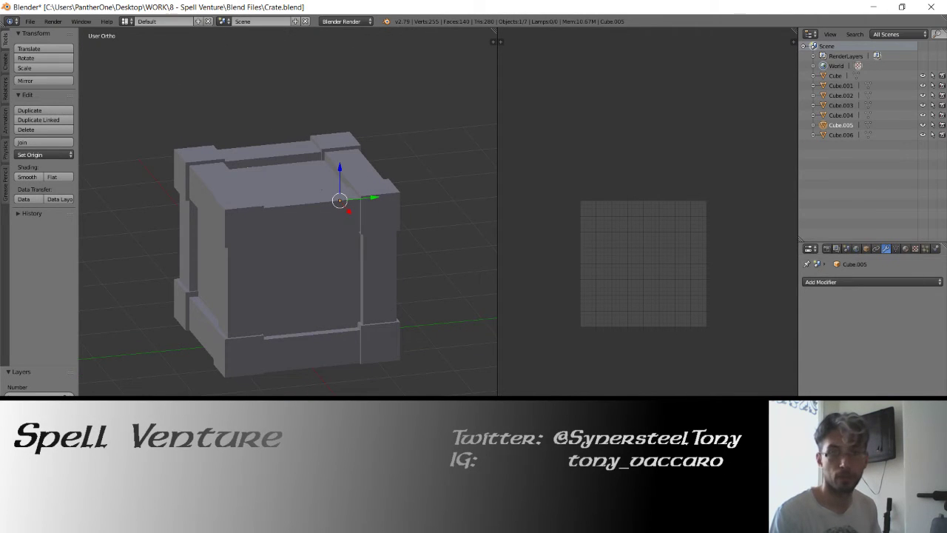
pyautogui.moveTo(248, 205)
pyautogui.mouseDown()
pyautogui.moveTo(258, 211)
pyautogui.moveTo(226, 219)
pyautogui.moveTo(245, 231)
pyautogui.moveTo(216, 219)
pyautogui.moveTo(250, 234)
pyautogui.mouseUp()
pyautogui.press('z')
pyautogui.press('z')
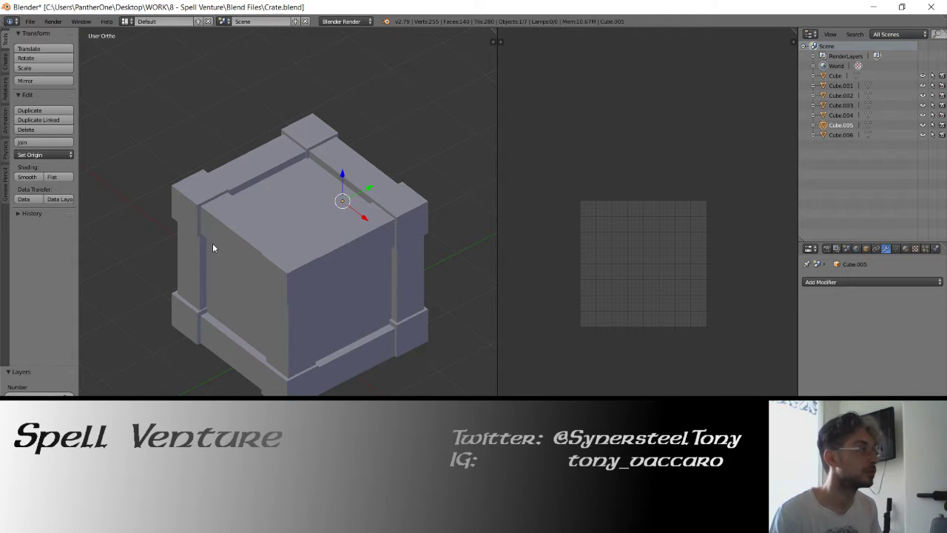
pyautogui.moveTo(212, 243); pyautogui.dragTo(228, 203)
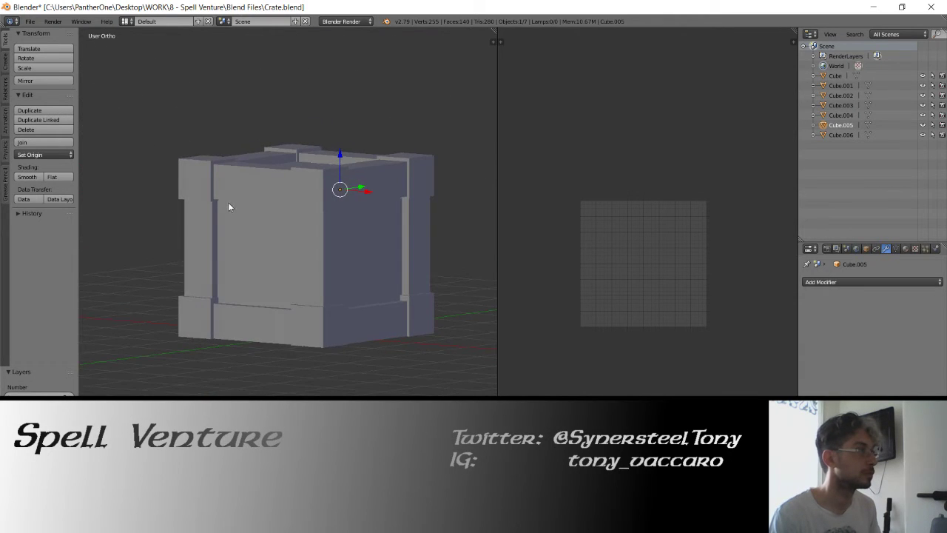
pyautogui.rightClick(235, 186)
# Unwrap the UVs of the top edge piece Cube.004 with all faces selected.
pyautogui.press('Tab')
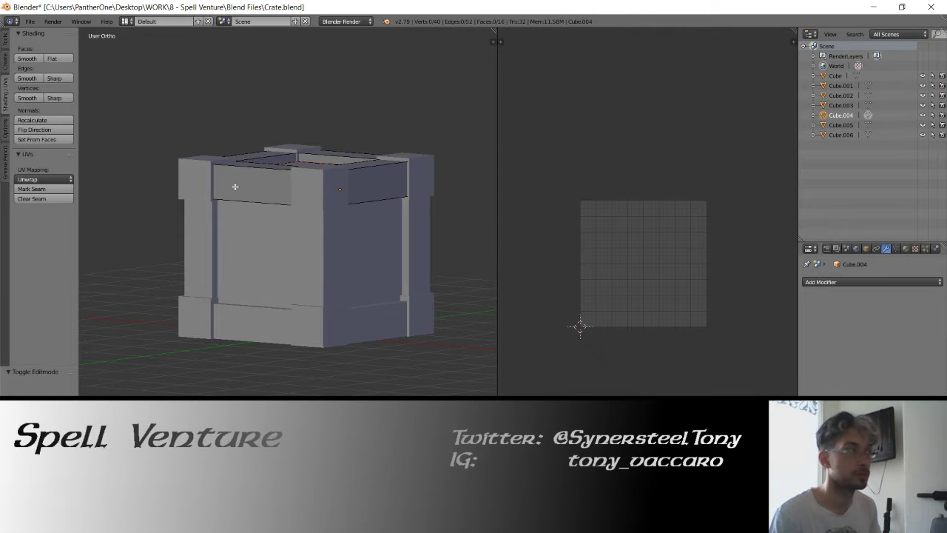
pyautogui.press('a')
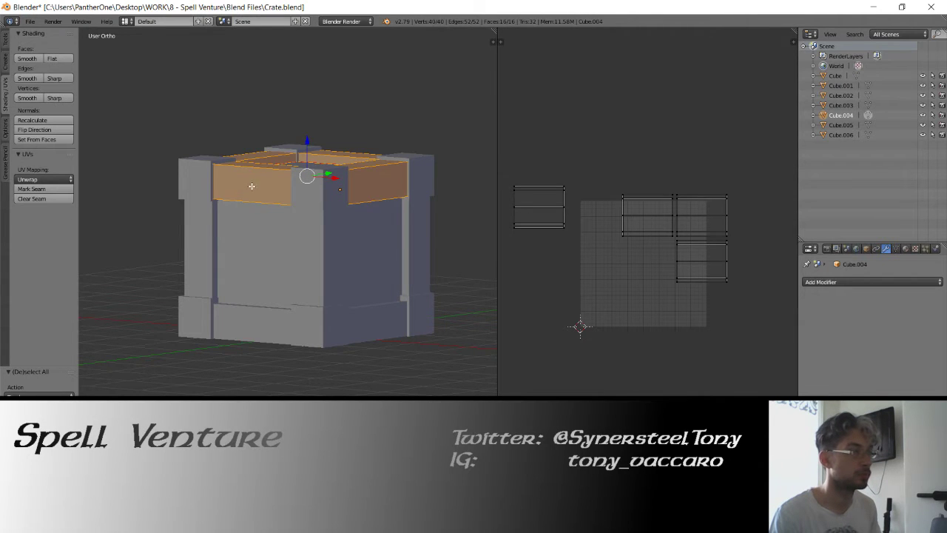
pyautogui.moveTo(252, 185); pyautogui.dragTo(315, 222)
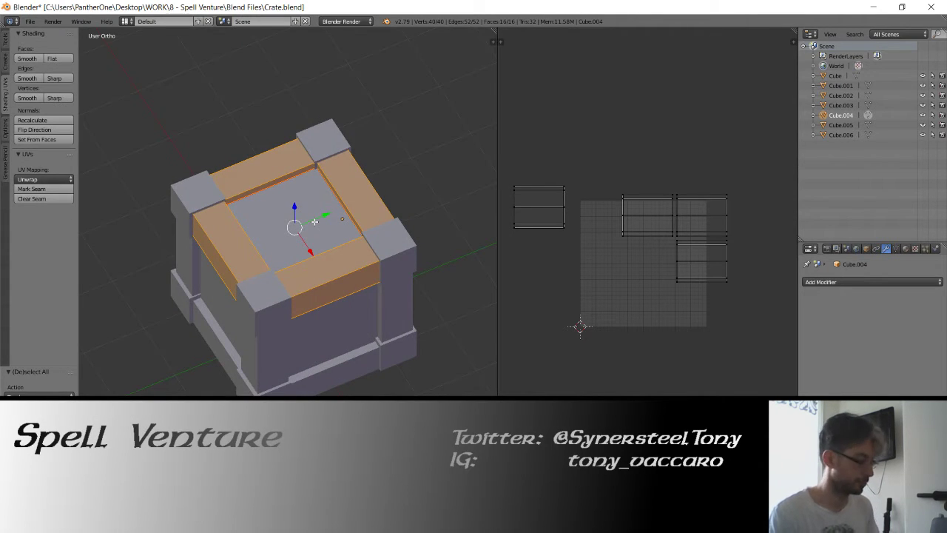
pyautogui.press('u')
pyautogui.click(314, 221)
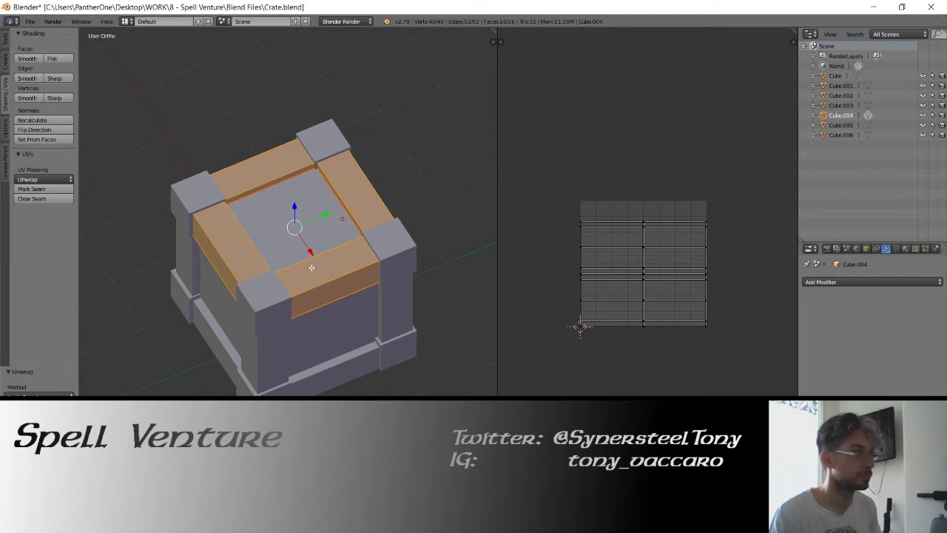
pyautogui.moveTo(311, 268); pyautogui.dragTo(293, 241)
pyautogui.press('Tab')
# Unwrap the UVs of the corner pieces Cube.002.
pyautogui.rightClick(380, 209)
pyautogui.press('Tab')
pyautogui.press('a')
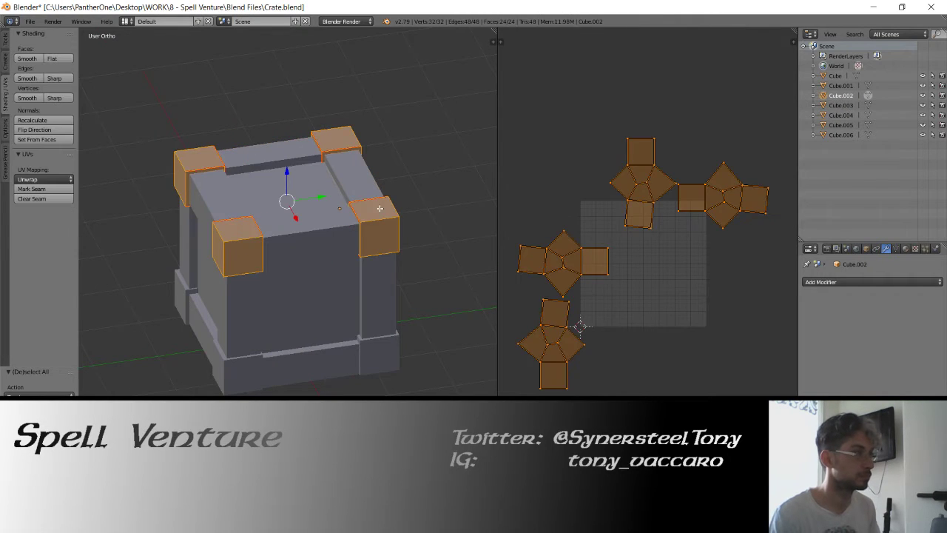
pyautogui.press('u')
pyautogui.click(361, 220)
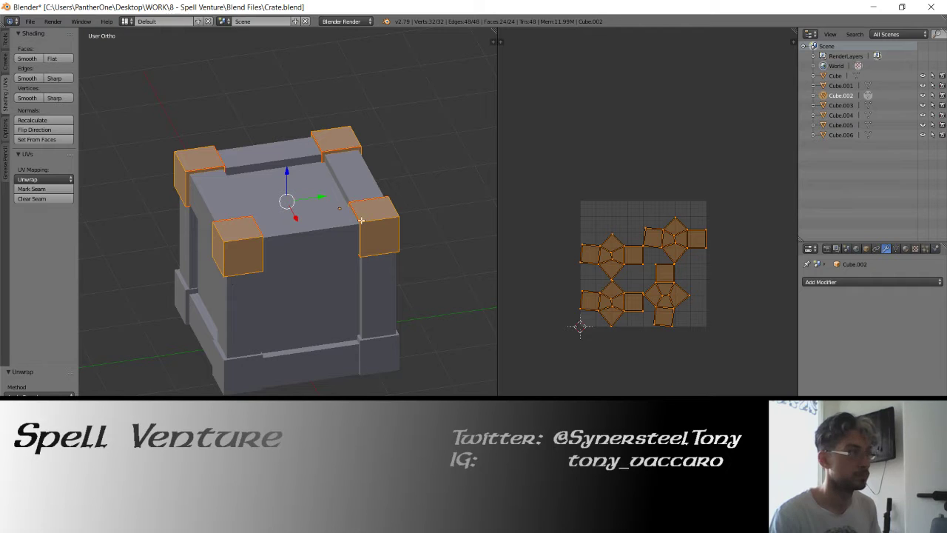
pyautogui.moveTo(361, 221)
pyautogui.mouseDown()
pyautogui.moveTo(237, 320)
pyautogui.moveTo(242, 268)
pyautogui.mouseUp()
pyautogui.press('Tab')
# Unwrap the UVs of the bottom corner piece Cube.
pyautogui.rightClick(241, 268)
pyautogui.press('Tab')
pyautogui.press('a')
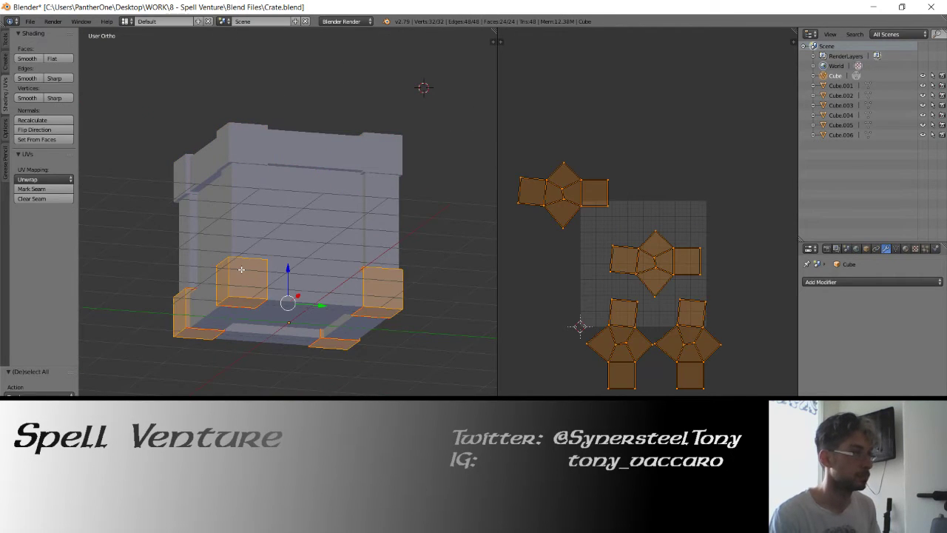
pyautogui.press('u')
pyautogui.click(241, 269)
pyautogui.press('Tab')
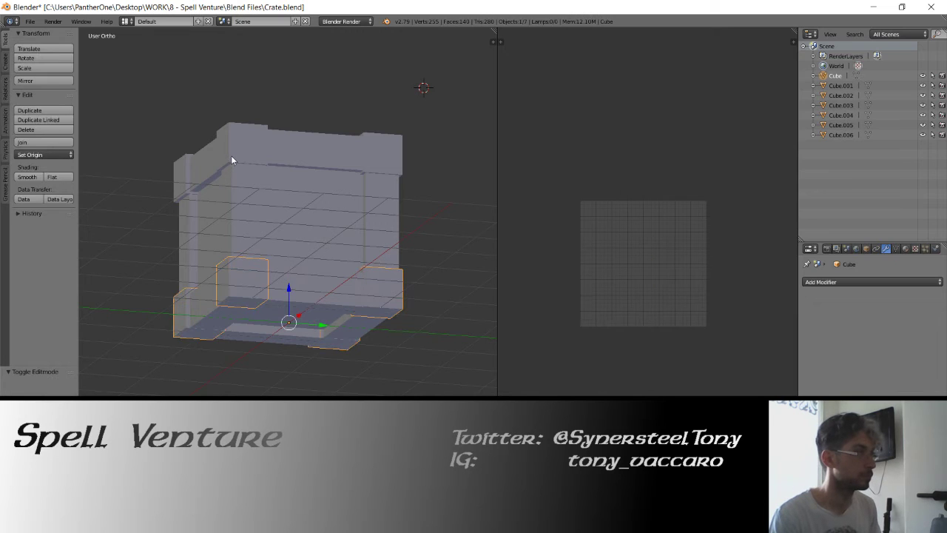
# Join Cube into Cube.002 and unwrap the combined corner pieces.
pyautogui.rightClick(232, 160)
pyautogui.click(33, 142)
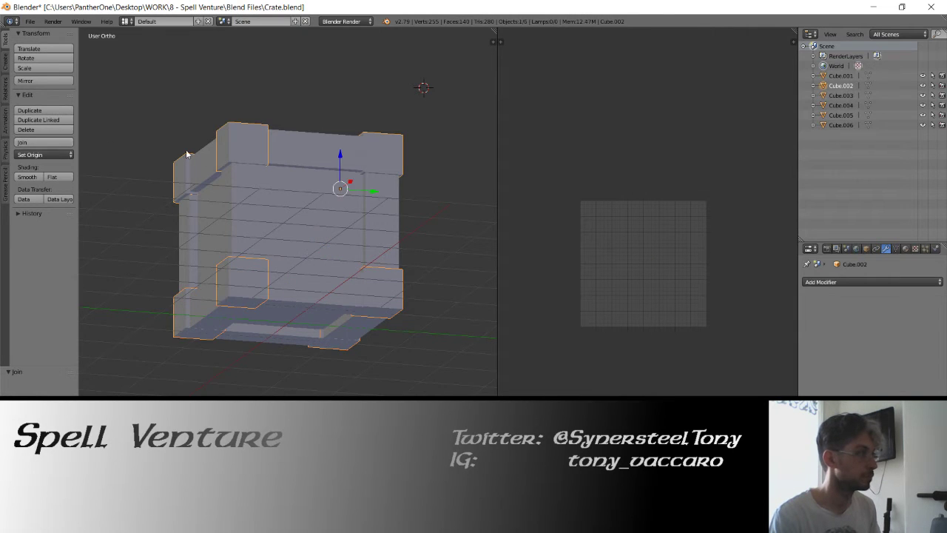
pyautogui.press('Tab')
pyautogui.press('u')
pyautogui.click(227, 161)
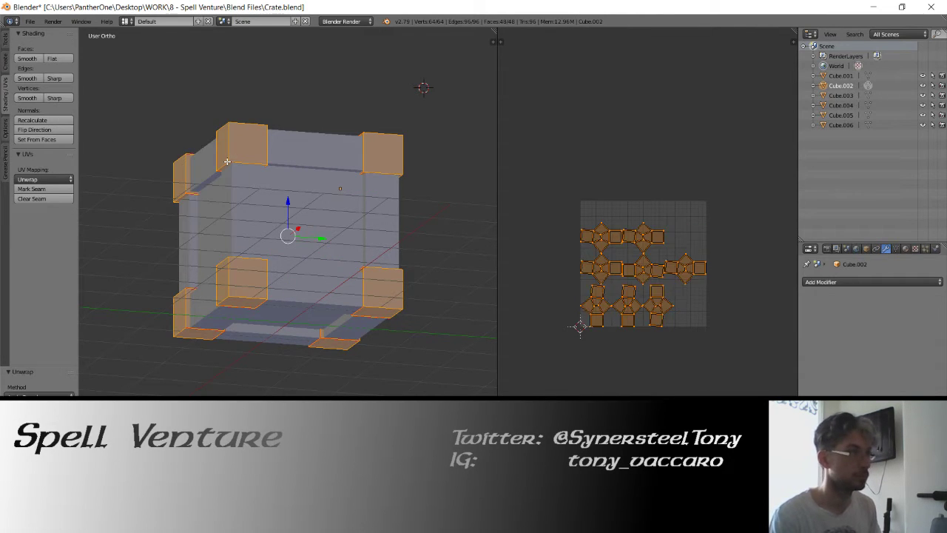
pyautogui.press('Tab')
# Join plank Cube.001 into Cube.004 and unwrap the joined plank mesh.
pyautogui.rightClick(253, 201)
pyautogui.keyDown('shift'); pyautogui.rightClick(281, 154); pyautogui.keyUp('shift')
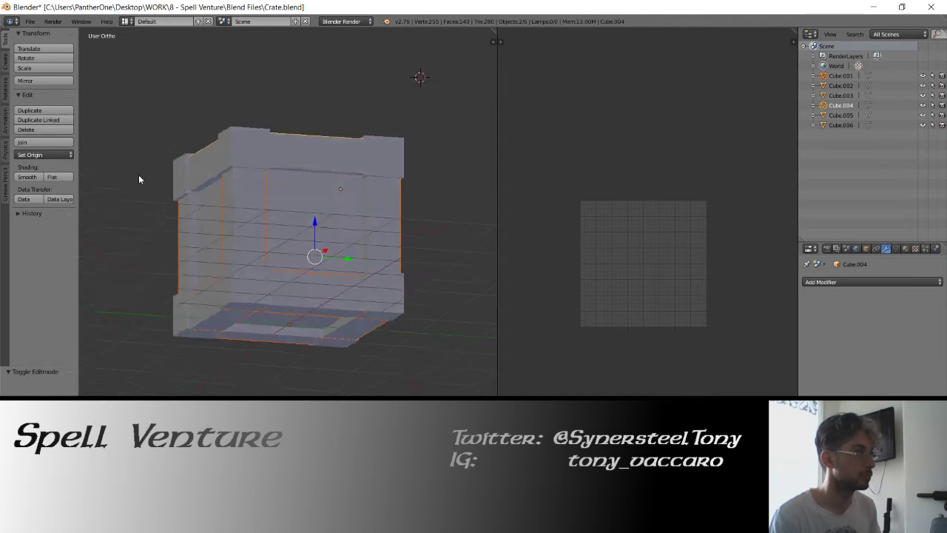
pyautogui.click(39, 145)
pyautogui.press('Tab')
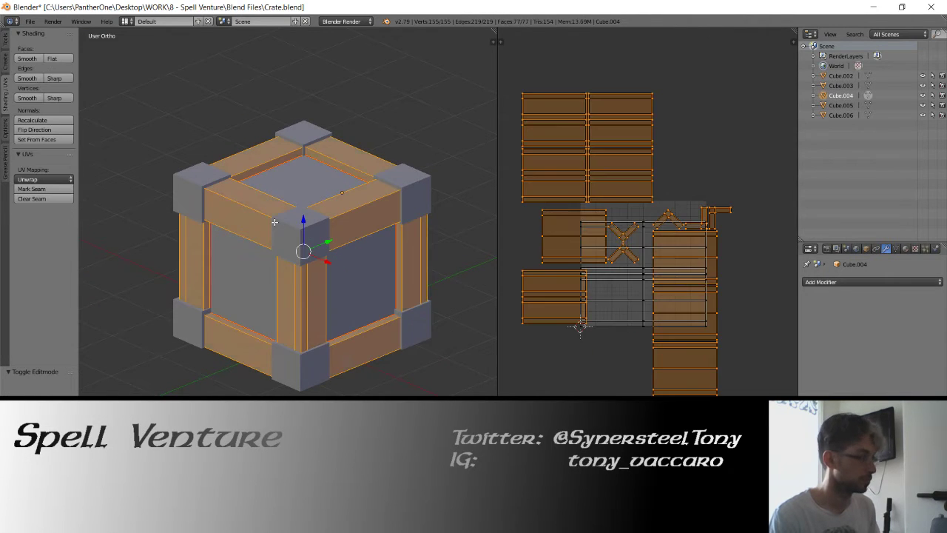
pyautogui.press('u')
pyautogui.click(237, 218)
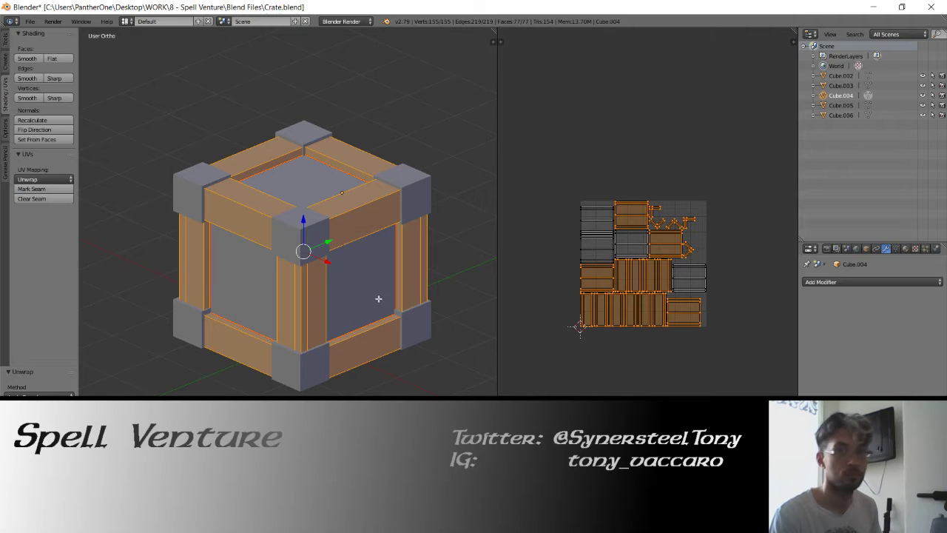
pyautogui.moveTo(378, 298); pyautogui.dragTo(392, 274)
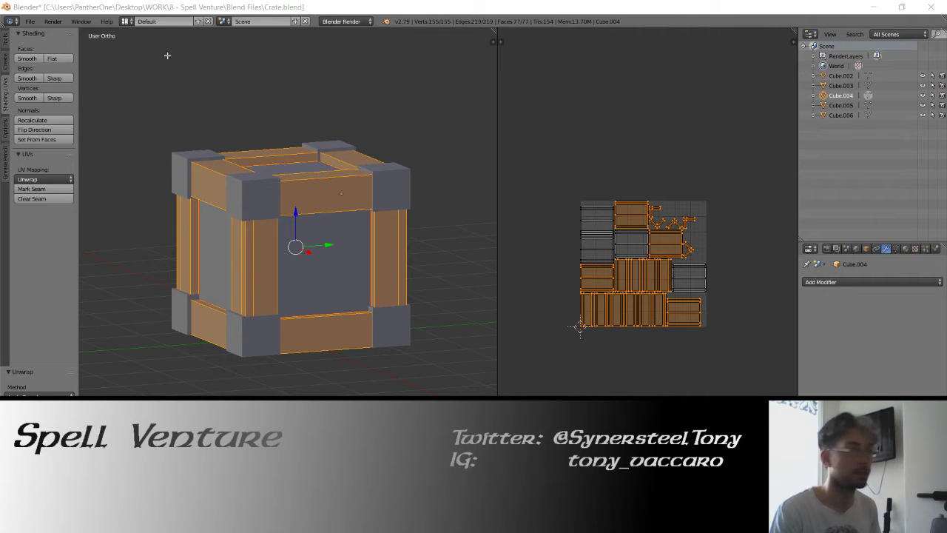
pyautogui.moveTo(167, 55)
pyautogui.mouseDown()
pyautogui.moveTo(266, 219)
pyautogui.moveTo(307, 252)
pyautogui.moveTo(319, 239)
pyautogui.moveTo(231, 269)
pyautogui.mouseUp()
# Delete the two stray vertices from the crate mesh.
pyautogui.press('z')
pyautogui.press('z')
pyautogui.scroll(3, 271, 238)
pyautogui.press('z')
pyautogui.press('z')
pyautogui.press('z')
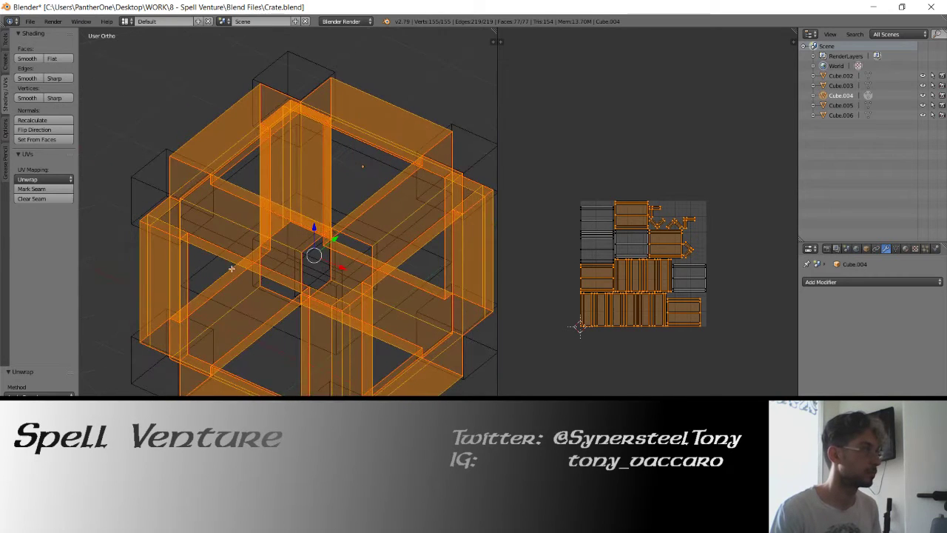
pyautogui.press('a')
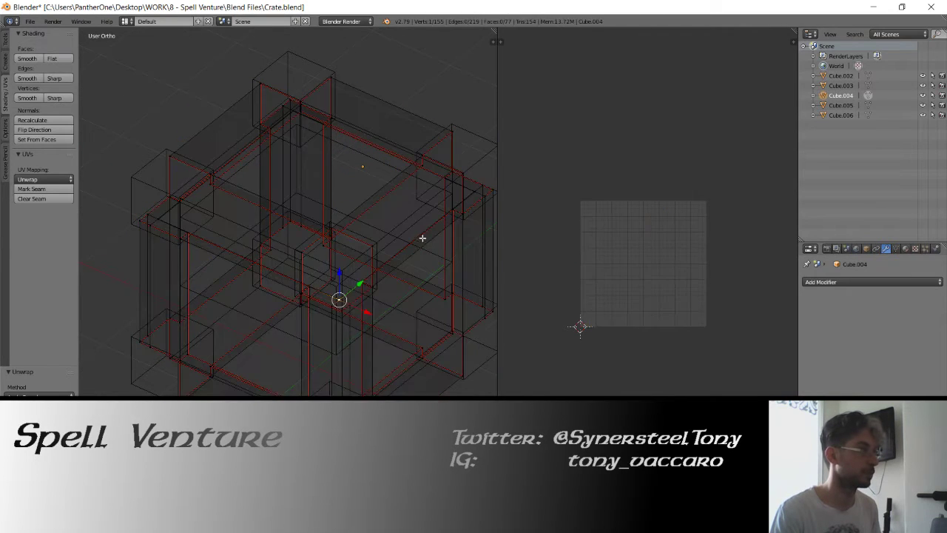
pyautogui.moveTo(461, 201)
pyautogui.mouseDown()
pyautogui.moveTo(375, 214)
pyautogui.moveTo(343, 260)
pyautogui.mouseUp()
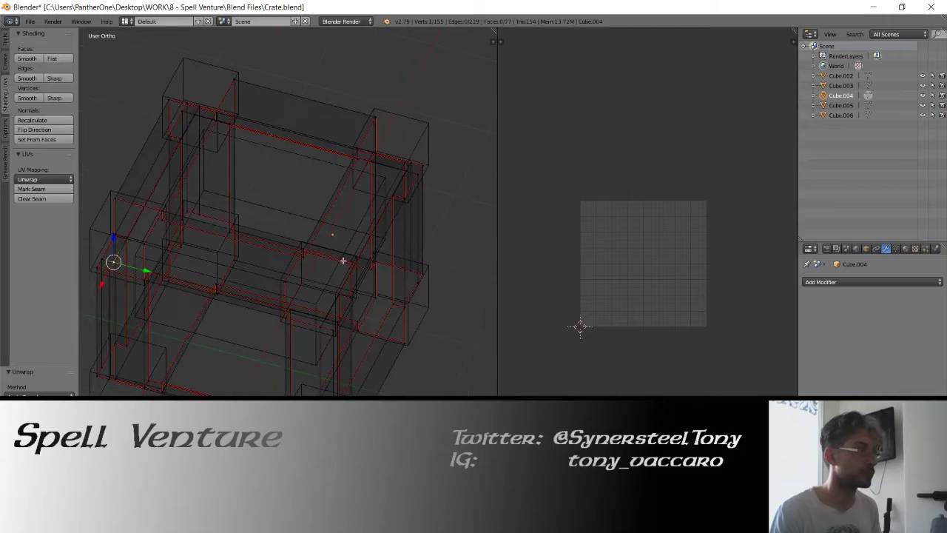
pyautogui.moveTo(325, 319); pyautogui.dragTo(348, 282)
pyautogui.keyDown('shift'); pyautogui.rightClick(431, 268); pyautogui.keyUp('shift')
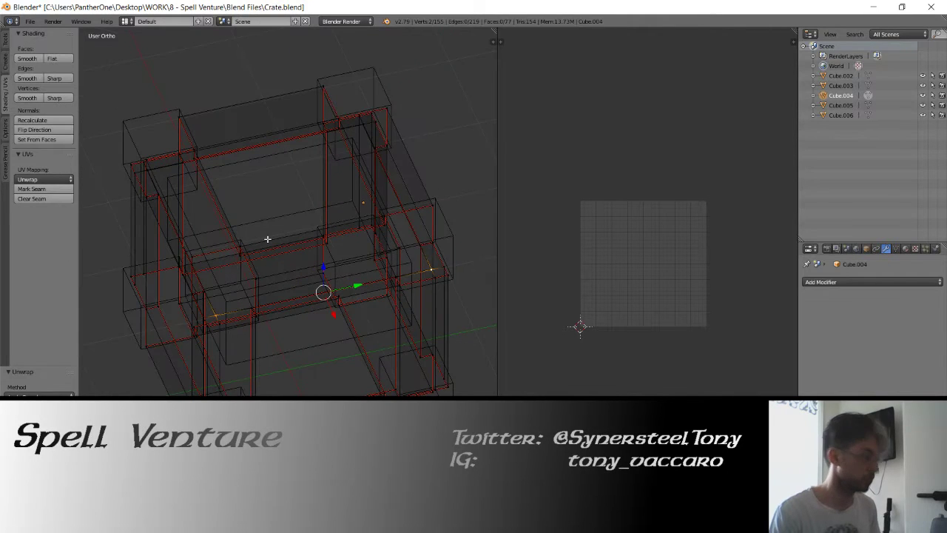
pyautogui.press('x')
pyautogui.click(267, 239)
pyautogui.press('z')
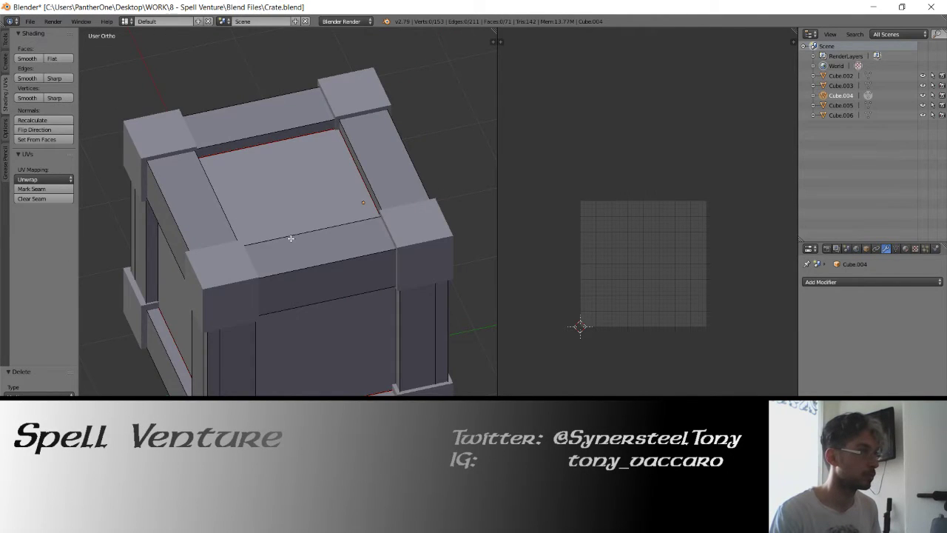
pyautogui.press('z')
# Merge the two top-corner vertices At First.
pyautogui.rightClick(153, 173)
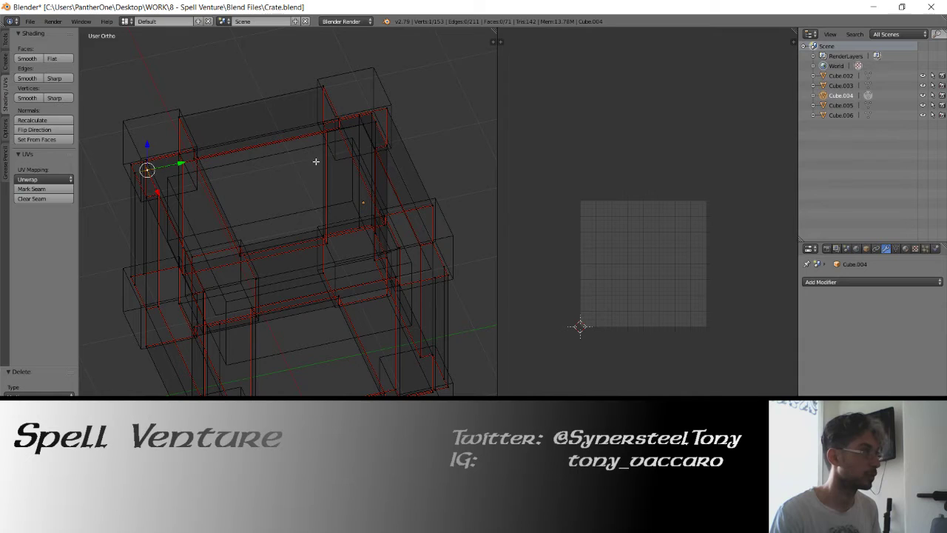
pyautogui.keyDown('shift'); pyautogui.rightClick(366, 122); pyautogui.keyUp('shift')
pyautogui.hotkey('alt', 'm')
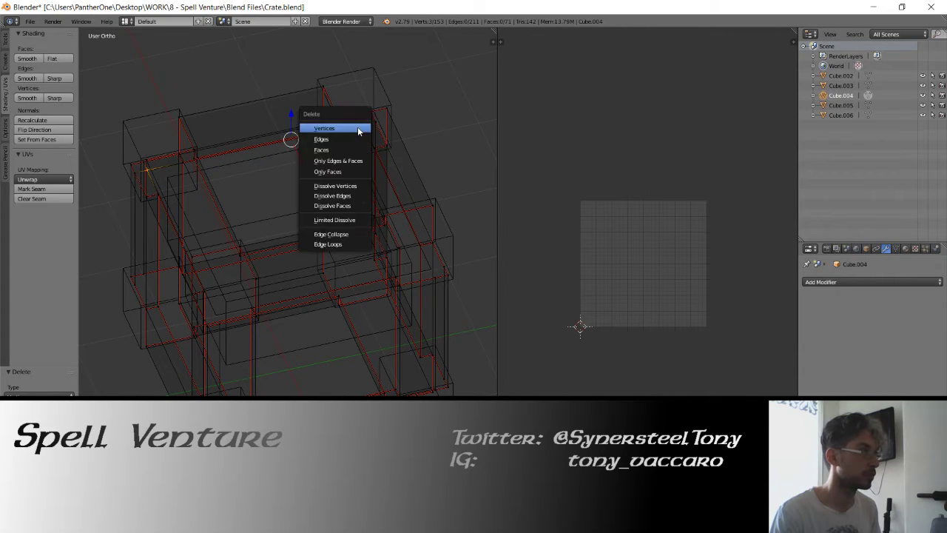
pyautogui.click(358, 128)
# Inspect the cleaned top corner in solid shading and deselect the mesh.
pyautogui.rightClick(147, 171)
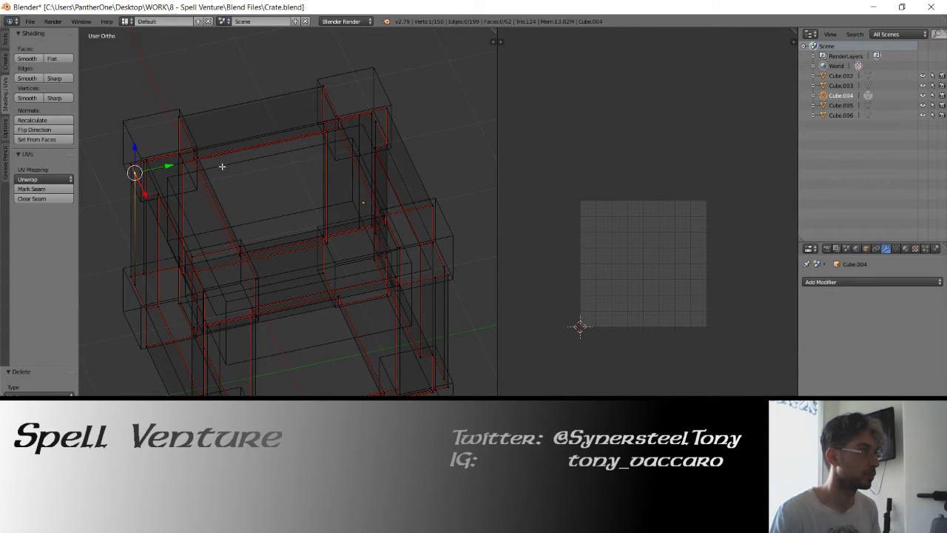
pyautogui.rightClick(363, 128)
pyautogui.press('Tab')
pyautogui.press('z')
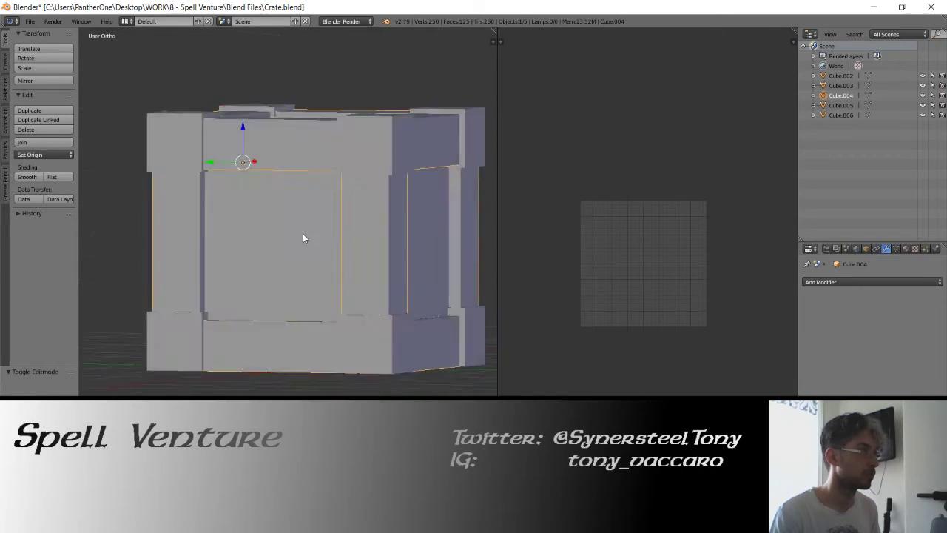
pyautogui.press('Tab')
pyautogui.moveTo(367, 222)
pyautogui.mouseDown()
pyautogui.moveTo(318, 196)
pyautogui.moveTo(281, 300)
pyautogui.moveTo(283, 266)
pyautogui.mouseUp()
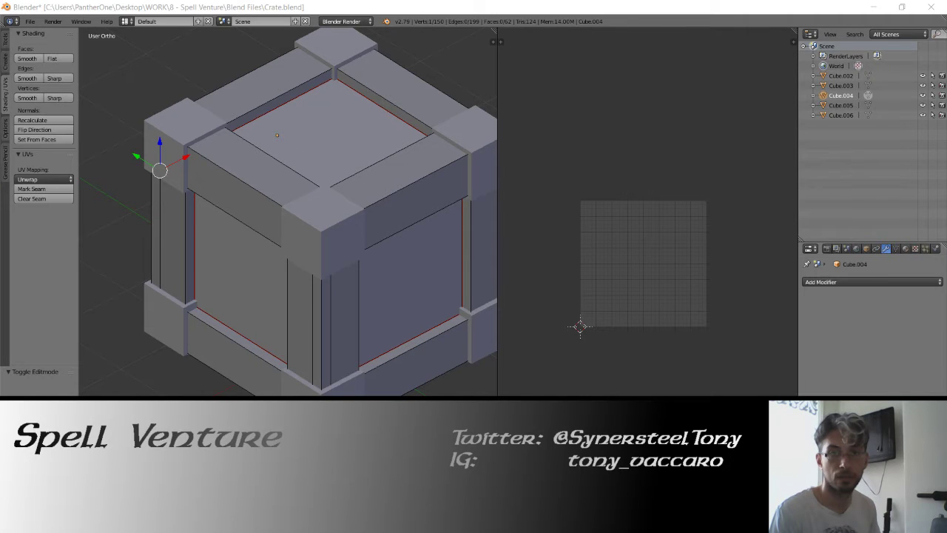
pyautogui.click(503, 5)
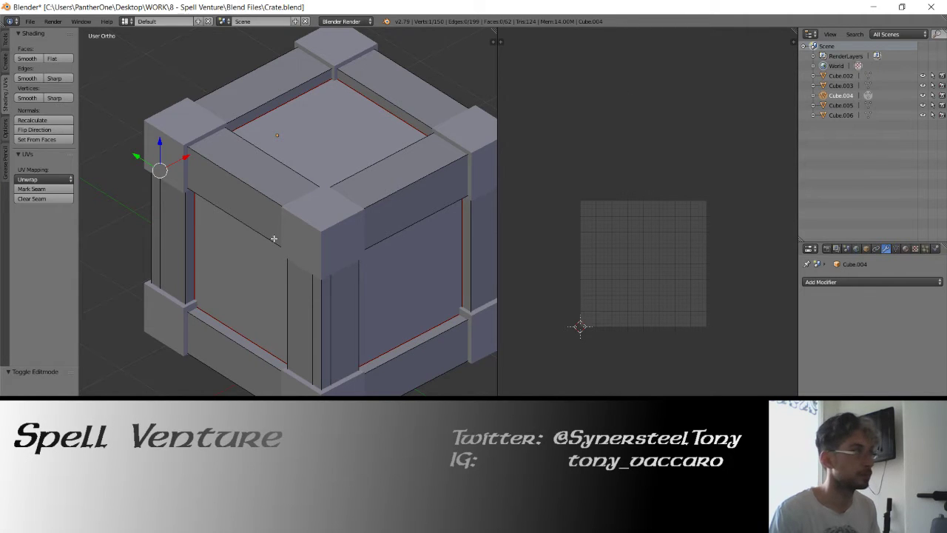
# Select top panel Cube.005 together with crate Cube.004 and join them.
pyautogui.press('a')
pyautogui.press('a')
pyautogui.moveTo(269, 131); pyautogui.dragTo(271, 157)
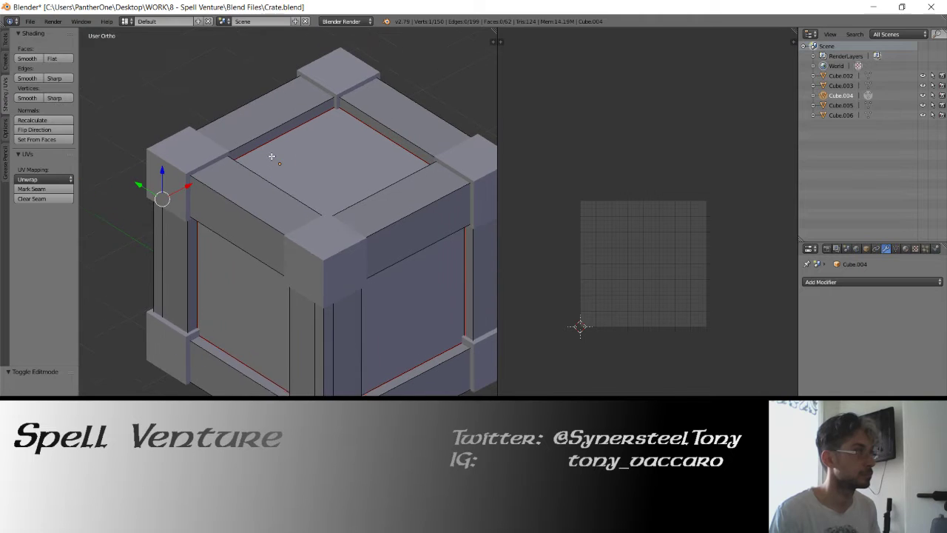
pyautogui.press('a')
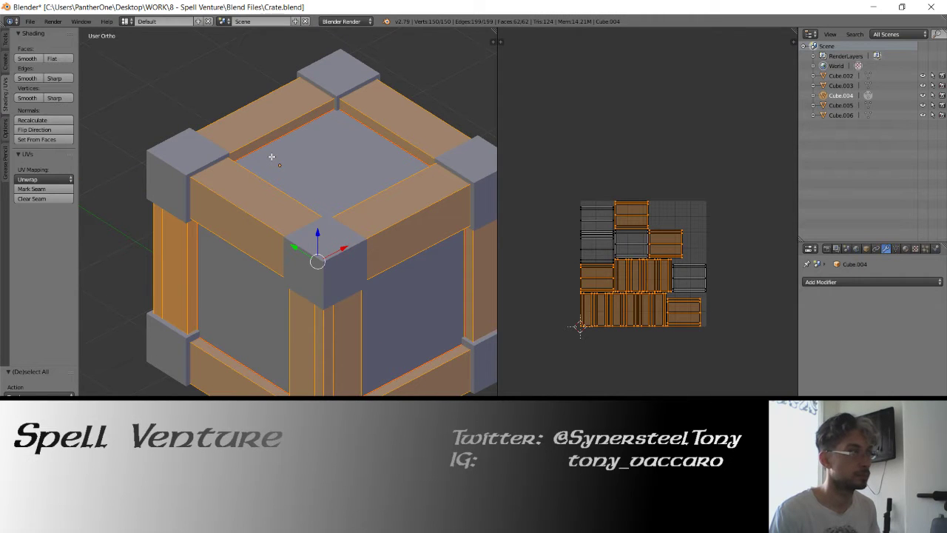
pyautogui.press('z')
pyautogui.press('z')
pyautogui.press('Tab')
pyautogui.rightClick(271, 144)
pyautogui.press('z')
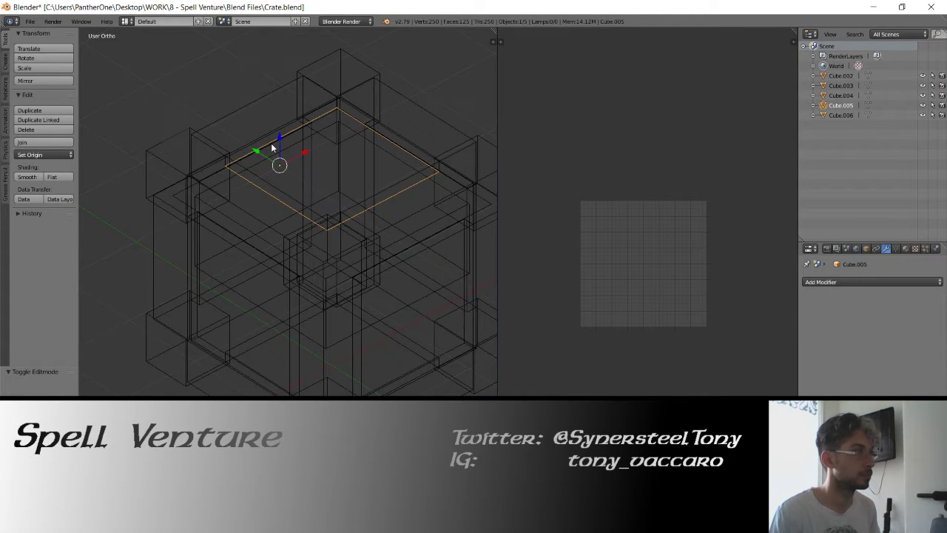
pyautogui.press('z')
pyautogui.keyDown('shift'); pyautogui.rightClick(180, 243); pyautogui.keyUp('shift')
pyautogui.press('z')
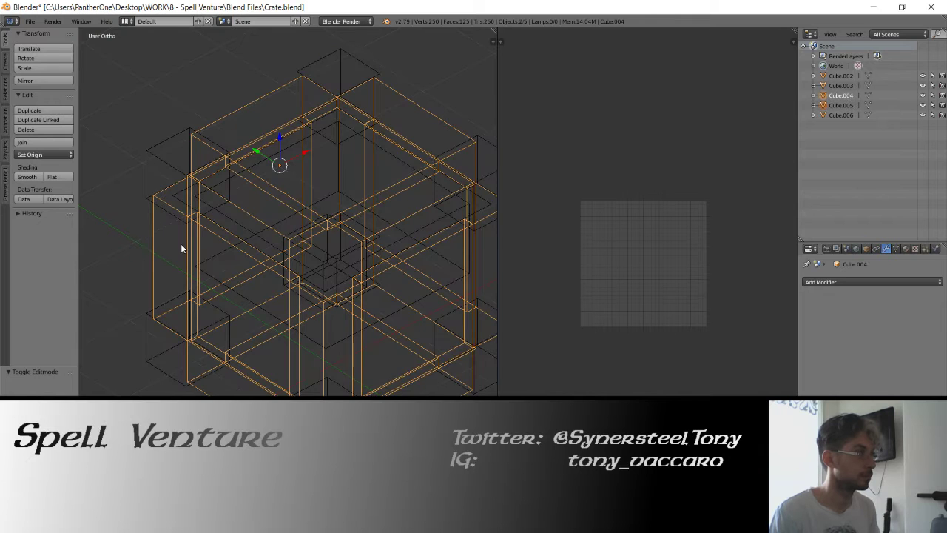
pyautogui.press('z')
pyautogui.click(30, 142)
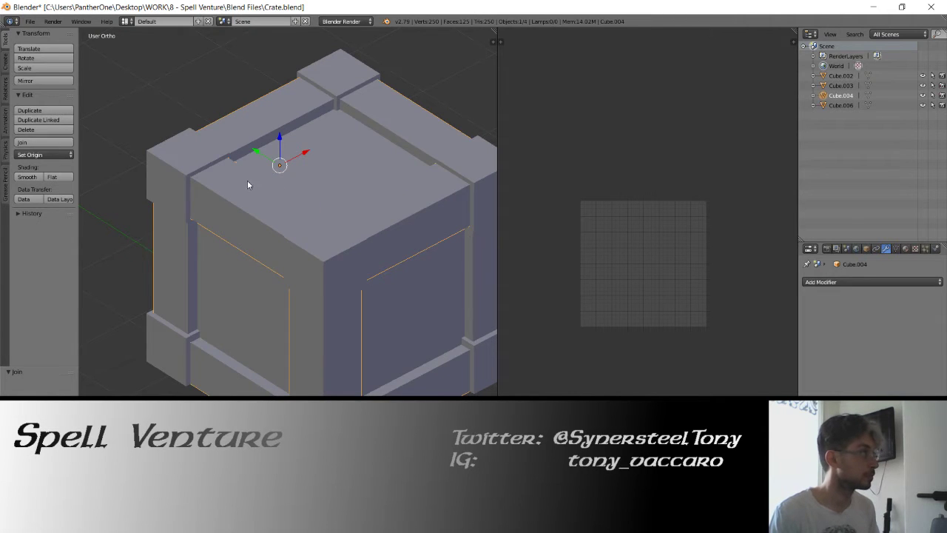
# Unwrap all faces of the joined crate into a new UV layout.
pyautogui.press('Tab')
pyautogui.press('a')
pyautogui.press('a')
pyautogui.press('u')
pyautogui.click(256, 182)
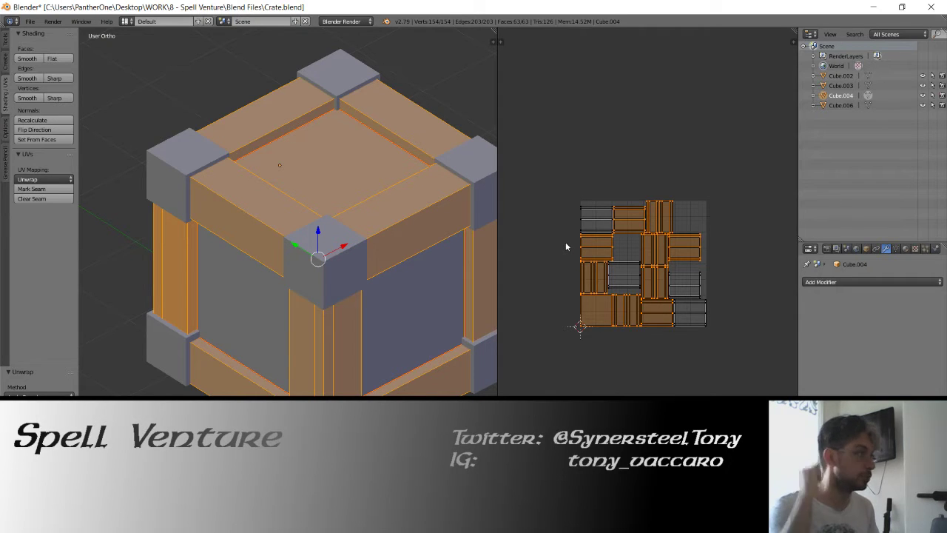
# Rotate the vertical plank island 90° to horizontal and move it to a new spot.
pyautogui.rightClick(619, 222)
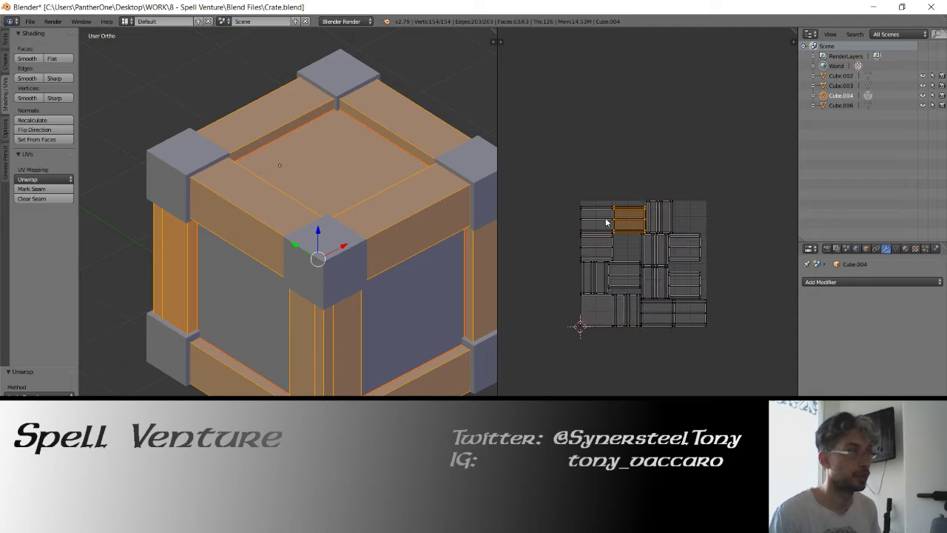
pyautogui.rightClick(623, 223)
pyautogui.rightClick(653, 217)
pyautogui.write('r90')
pyautogui.press('Return')
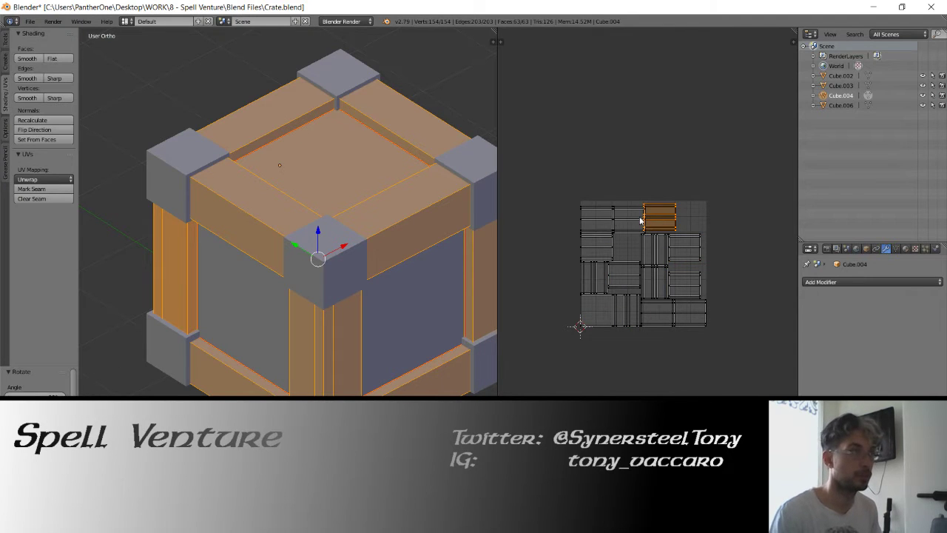
pyautogui.scroll(5, 641, 220)
pyautogui.press('g')
pyautogui.click(654, 267)
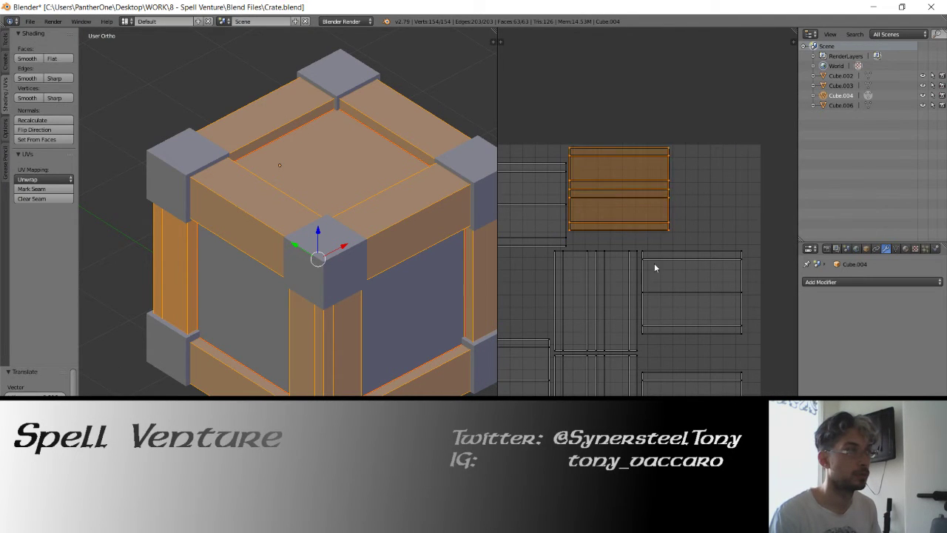
# Shift the right plank island up and right, and rotate the lower-left island horizontal.
pyautogui.rightClick(662, 281)
pyautogui.press('g')
pyautogui.click(684, 277)
pyautogui.rightClick(622, 292)
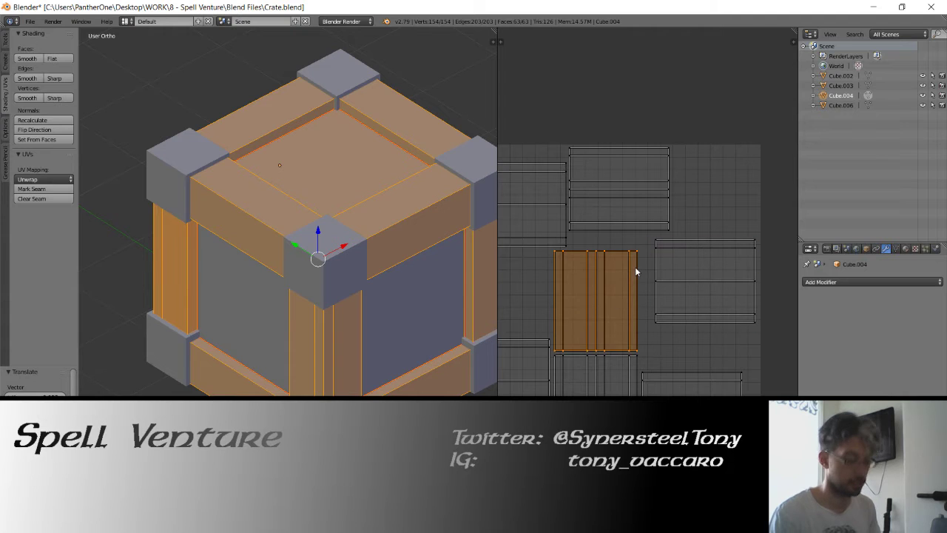
pyautogui.press('r')
pyautogui.click(641, 258)
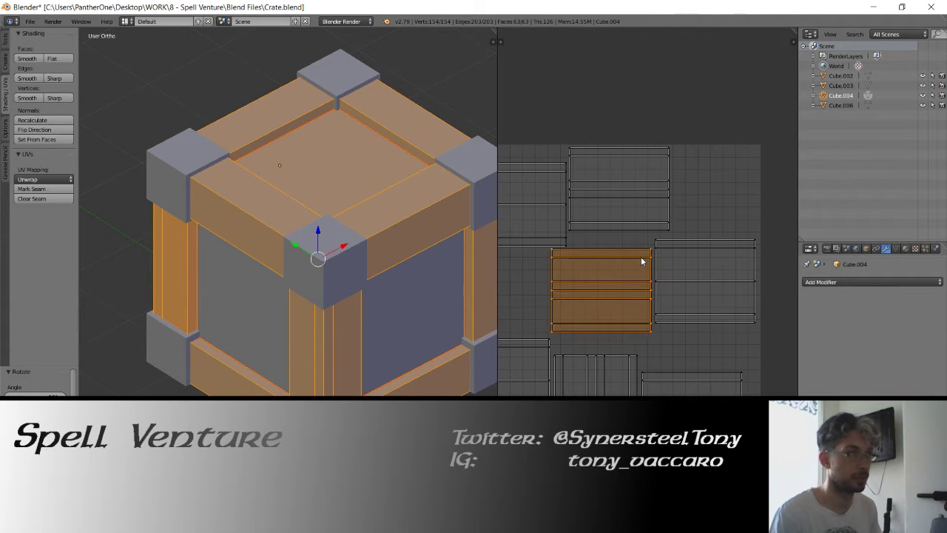
# Move the lower-right plank island up and to the right.
pyautogui.scroll(-3, 641, 292)
pyautogui.click(710, 326)
pyautogui.rightClick(711, 326)
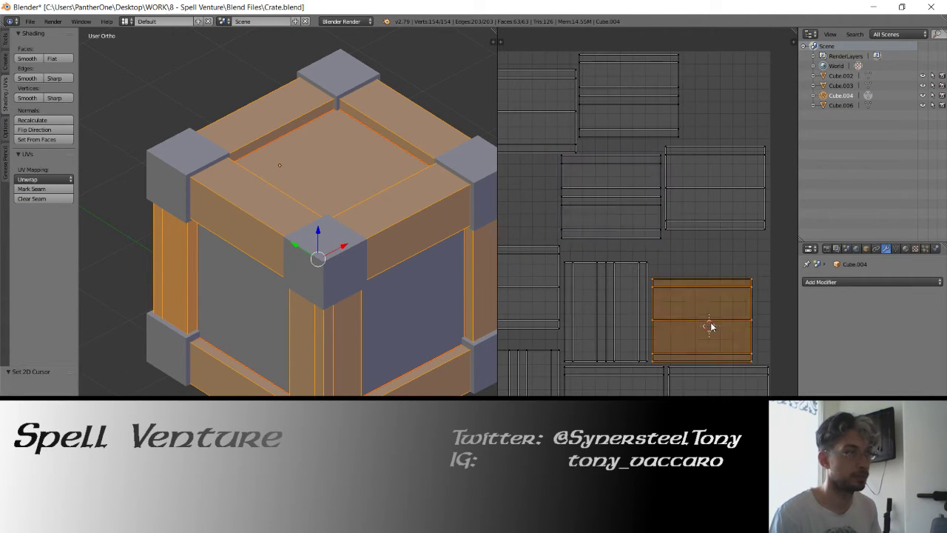
pyautogui.press('g')
pyautogui.click(726, 271)
# Rotate two more vertical plank islands 90° to horizontal.
pyautogui.rightClick(631, 312)
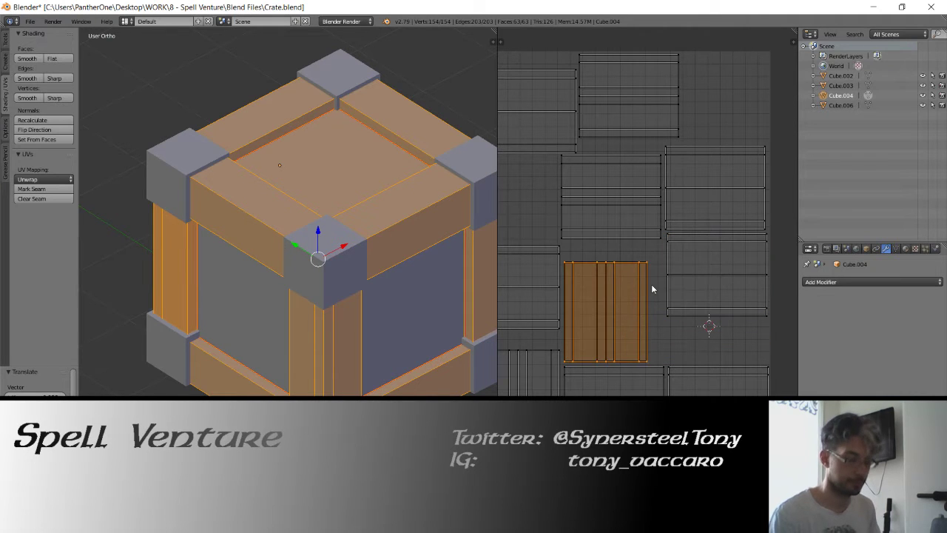
pyautogui.write('r90')
pyautogui.press('Return')
pyautogui.press('g')
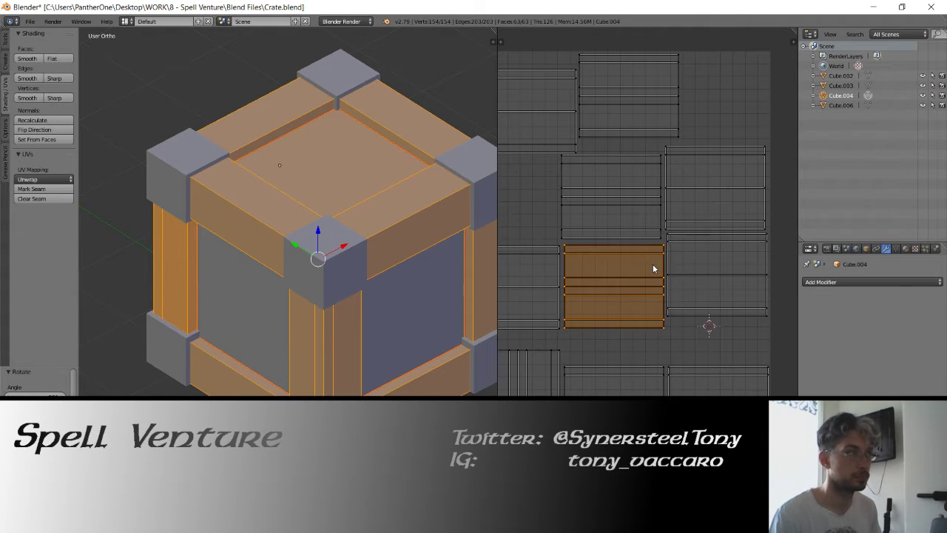
pyautogui.scroll(-1, 642, 275)
pyautogui.rightClick(629, 316)
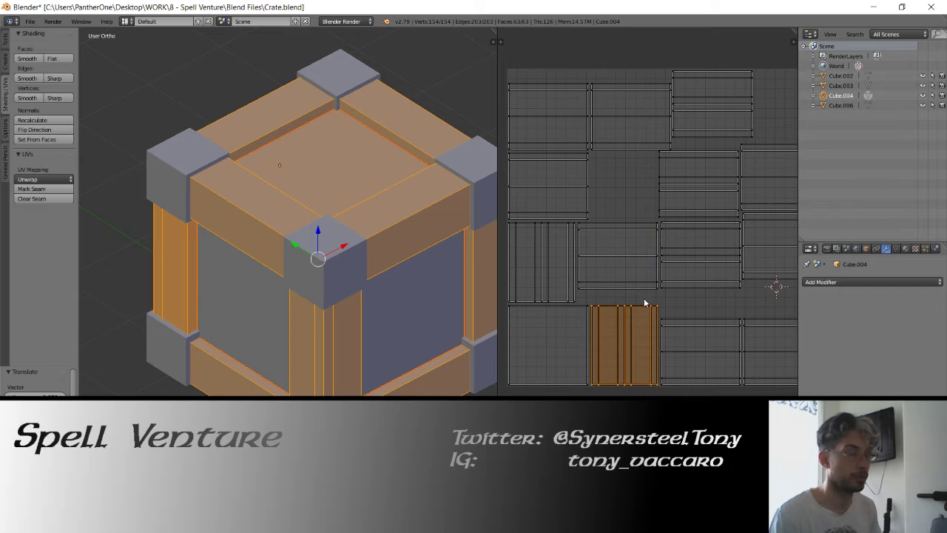
pyautogui.write('r90')
pyautogui.press('Return')
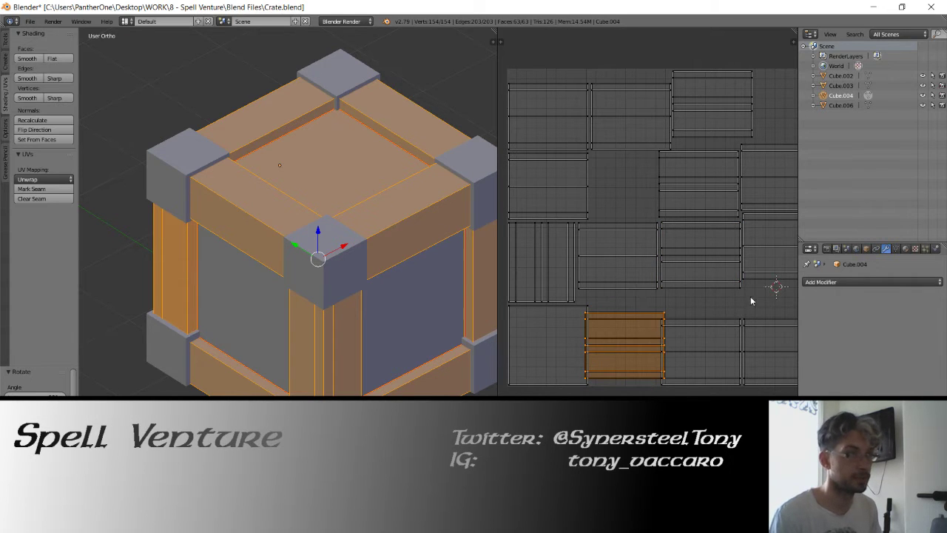
# Nudge the middle plank island slightly to the right.
pyautogui.hscroll(3, 750, 296)
pyautogui.rightClick(662, 339)
pyautogui.rightClick(618, 342)
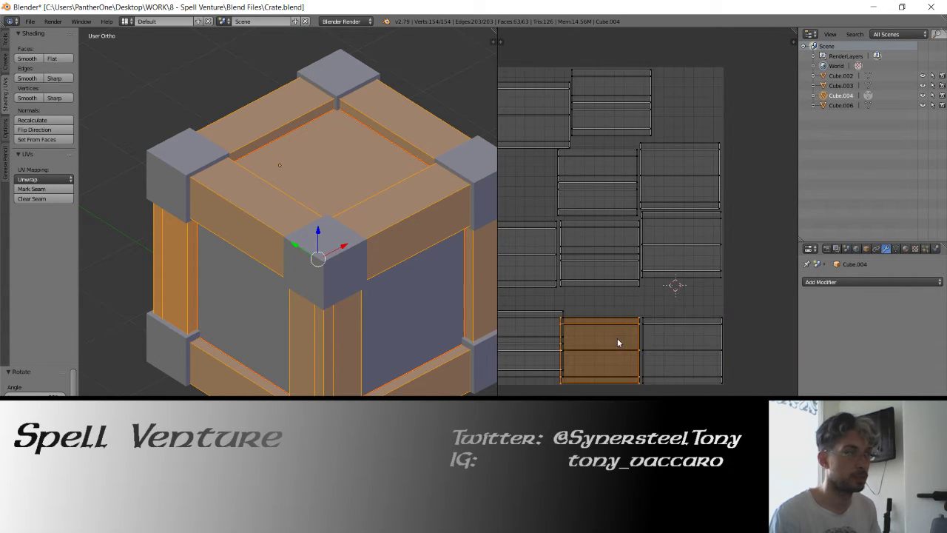
pyautogui.press('g')
pyautogui.click(639, 341)
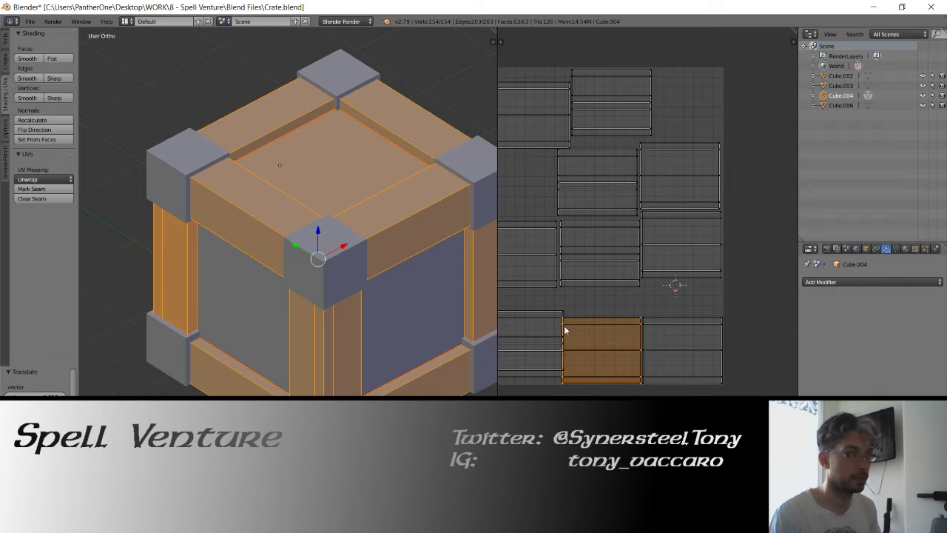
pyautogui.hscroll(-3, 640, 337)
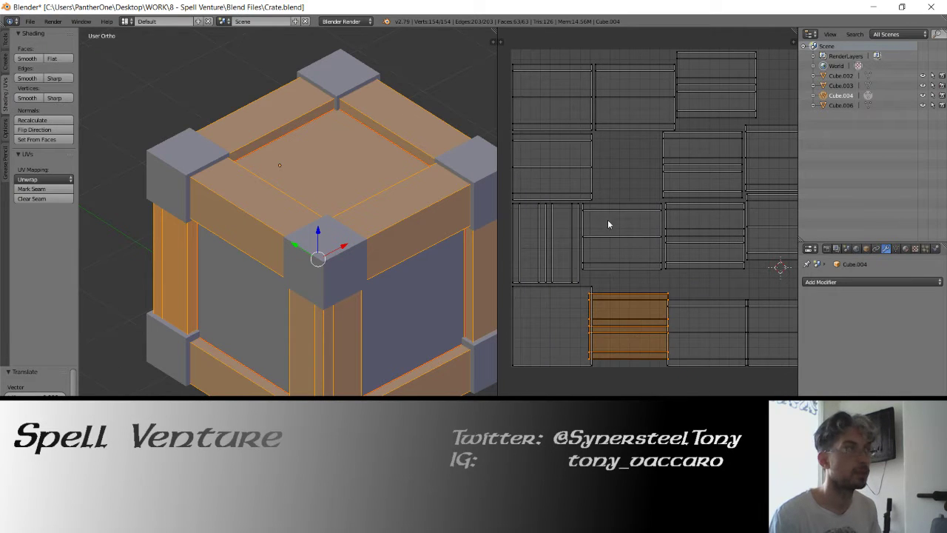
# Rotate the left vertical plank island by 90 degrees.
pyautogui.rightClick(543, 253)
pyautogui.press('r')
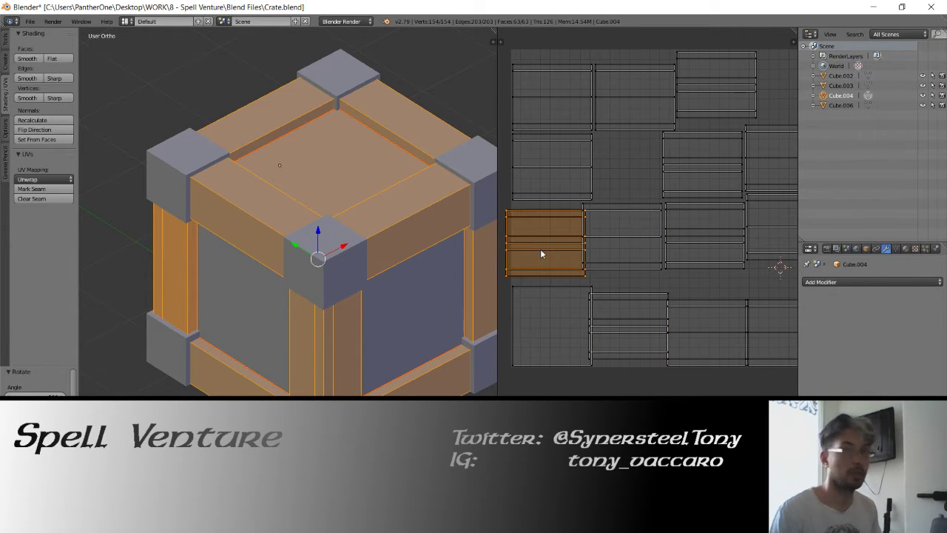
pyautogui.click(553, 253)
pyautogui.hscroll(-1, 563, 251)
pyautogui.scroll(3, 740, 296)
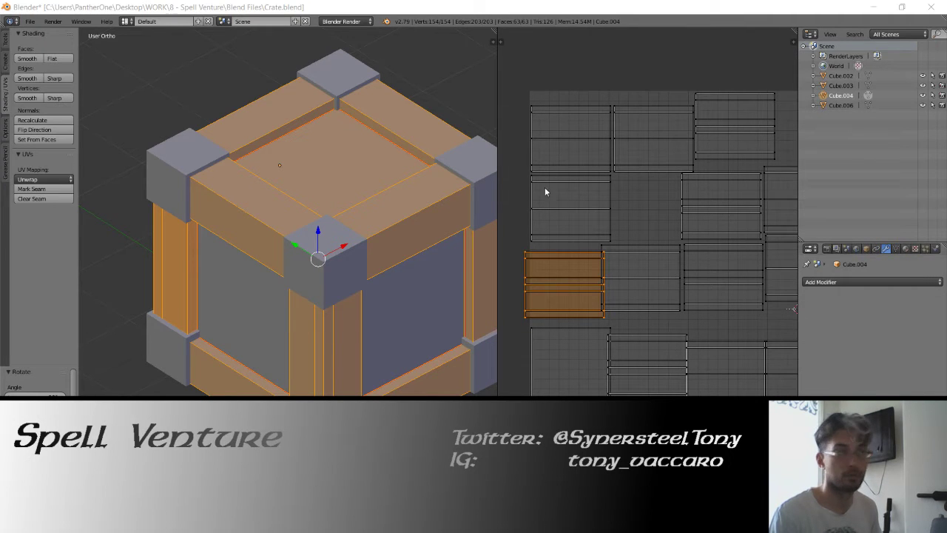
# Move the top row of three plank islands upward together.
pyautogui.rightClick(570, 148)
pyautogui.rightClick(714, 111)
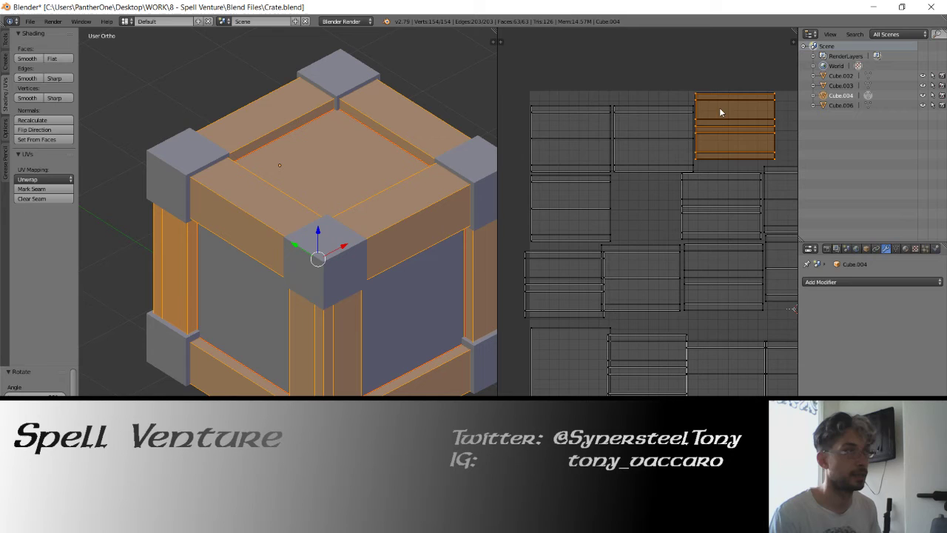
pyautogui.rightClick(640, 135)
pyautogui.keyDown('shift'); pyautogui.rightClick(574, 137); pyautogui.keyUp('shift')
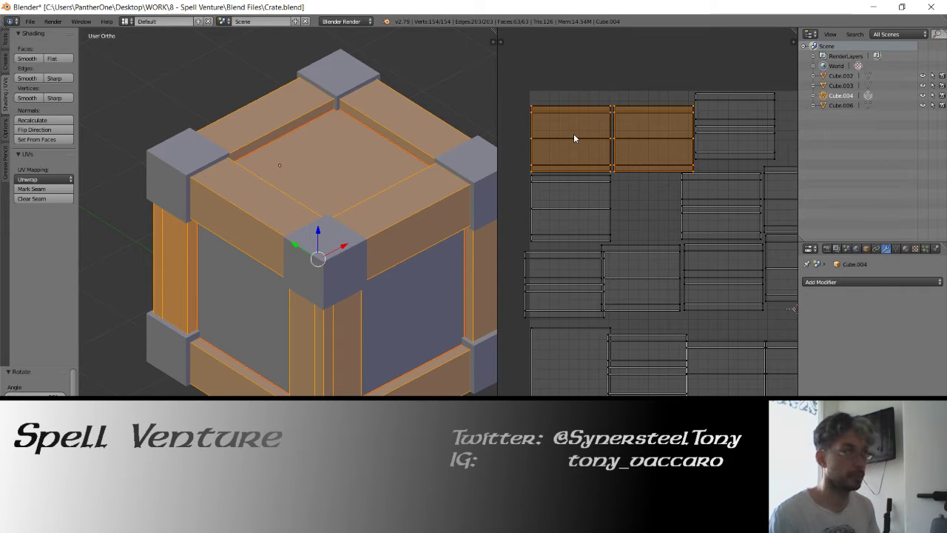
pyautogui.press('g')
pyautogui.click(573, 121)
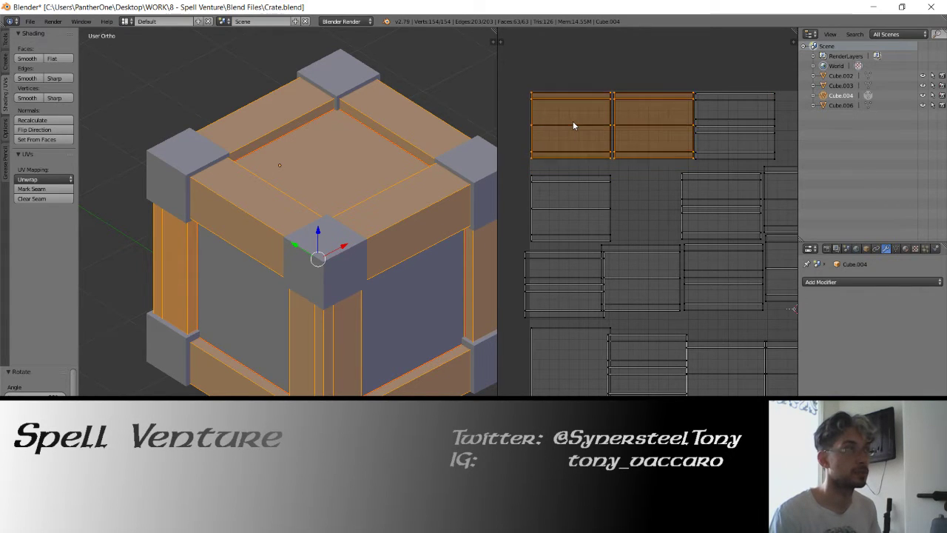
# Place the lower-left plank island into the top row beside the top-middle island.
pyautogui.rightClick(565, 194)
pyautogui.press('g')
pyautogui.click(572, 141)
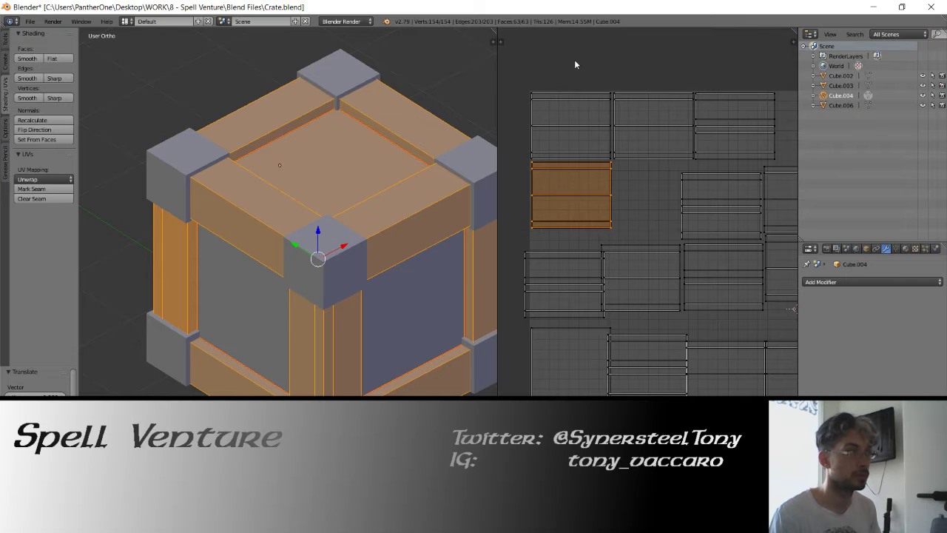
pyautogui.press('g')
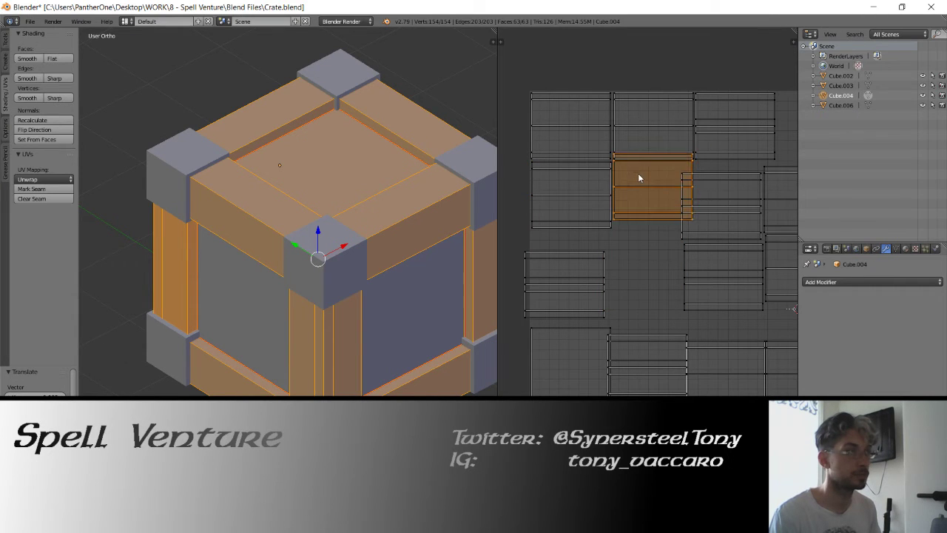
pyautogui.click(638, 180)
# Reposition the right-hand plank island over to the left side.
pyautogui.moveTo(717, 177); pyautogui.dragTo(541, 227)
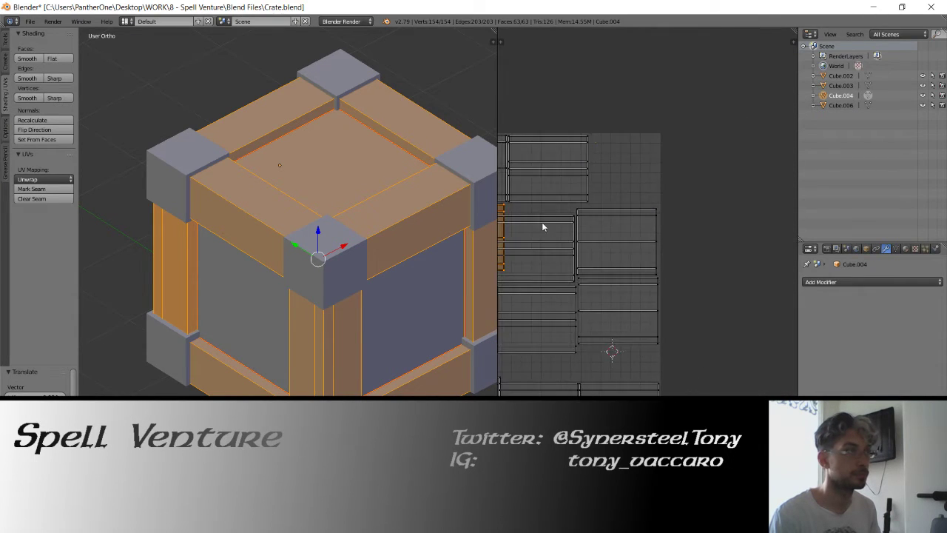
pyautogui.rightClick(605, 229)
pyautogui.press('g')
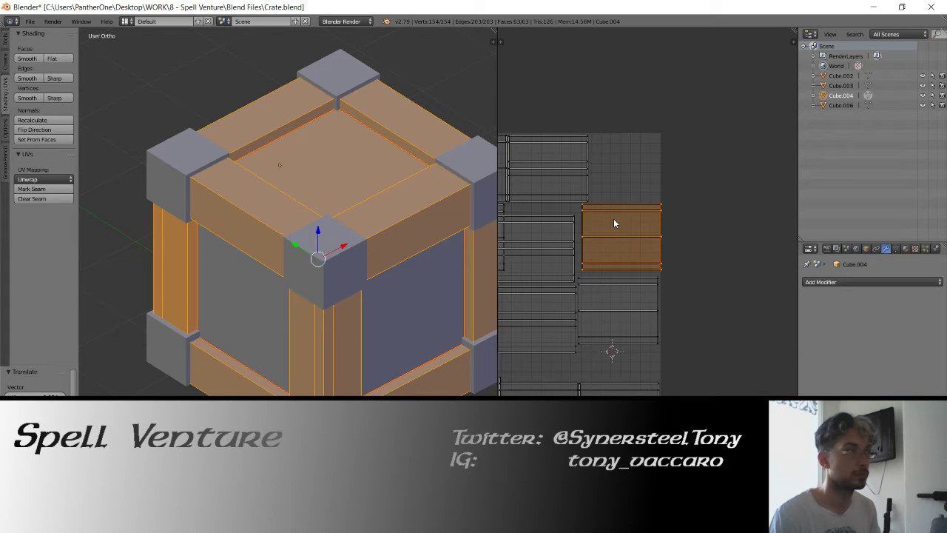
pyautogui.click(613, 223)
pyautogui.press('g')
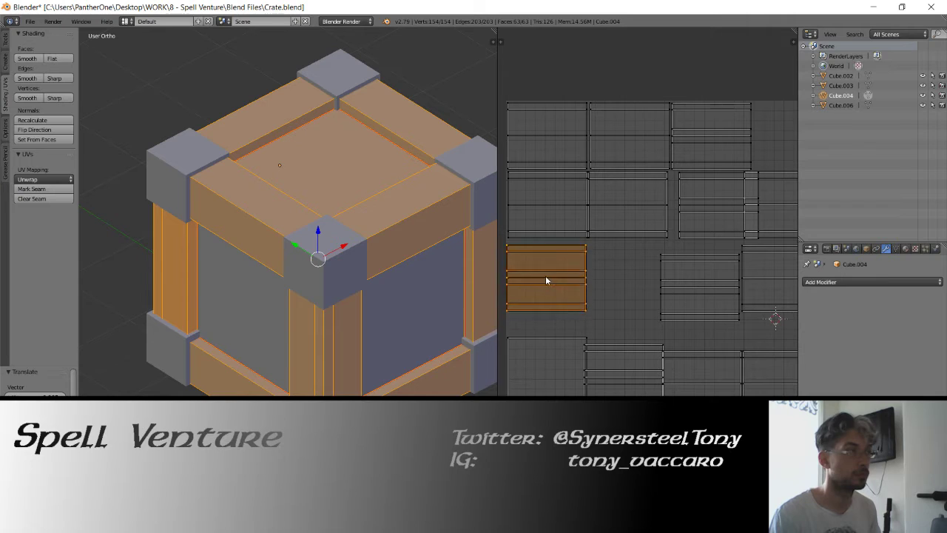
pyautogui.click(544, 272)
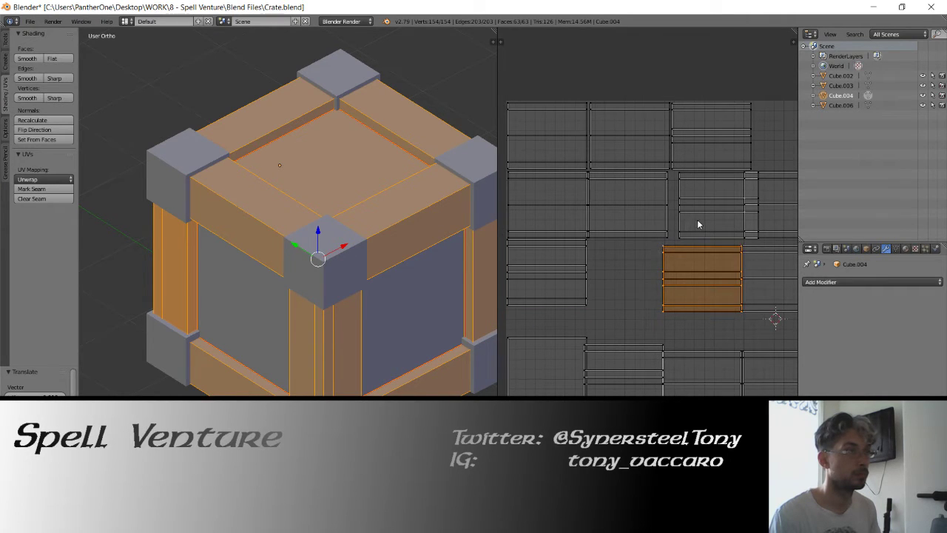
# Drop an upper-row island down-left into a new slot and move the next island down a row.
pyautogui.rightClick(735, 212)
pyautogui.press('g')
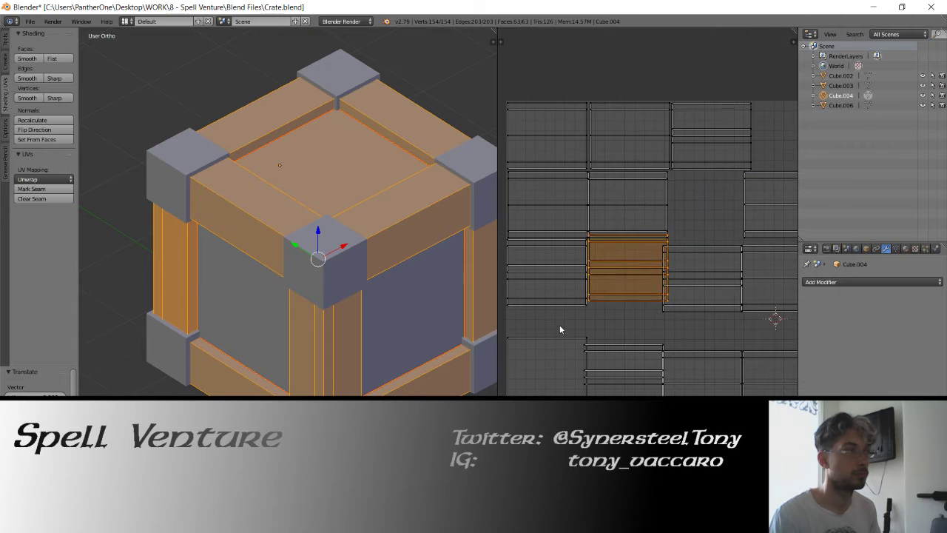
pyautogui.click(560, 332)
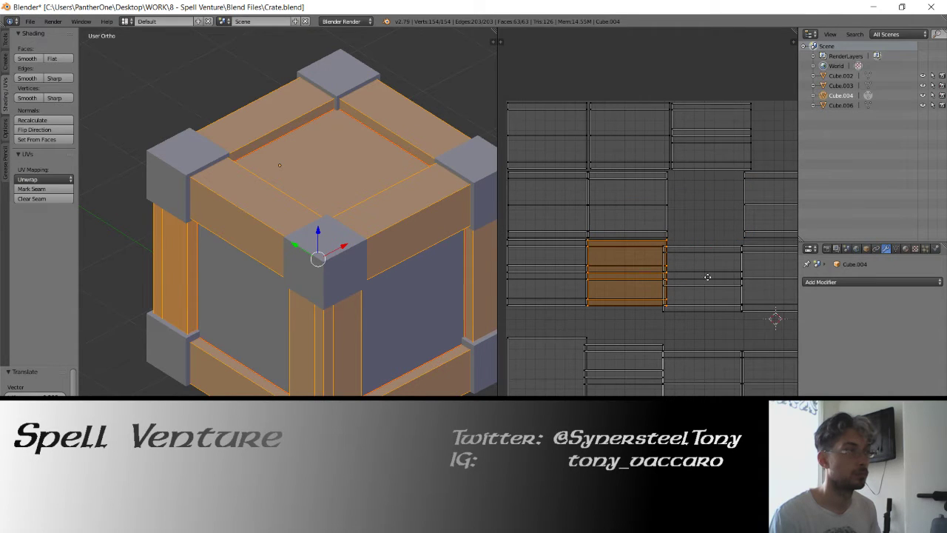
pyautogui.hscroll(3, 647, 228)
pyautogui.rightClick(654, 217)
pyautogui.press('g')
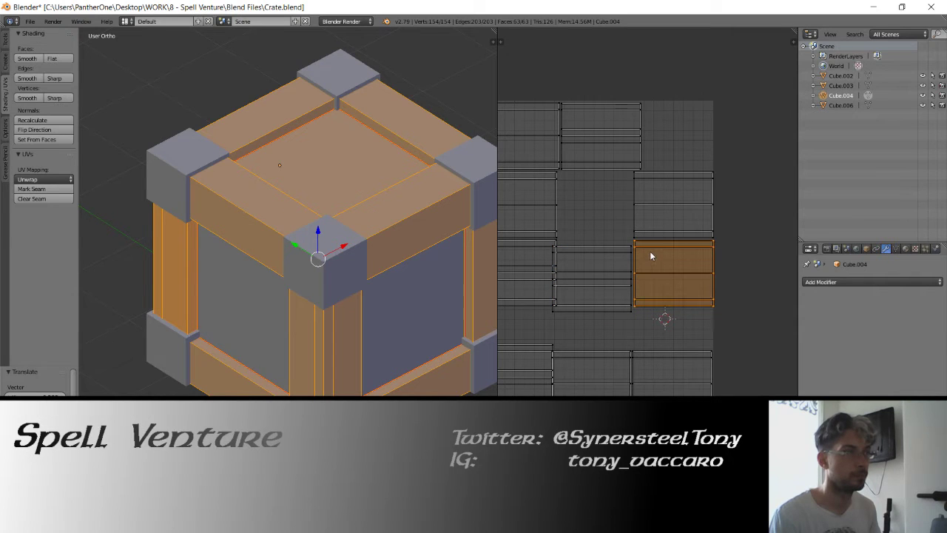
pyautogui.click(616, 222)
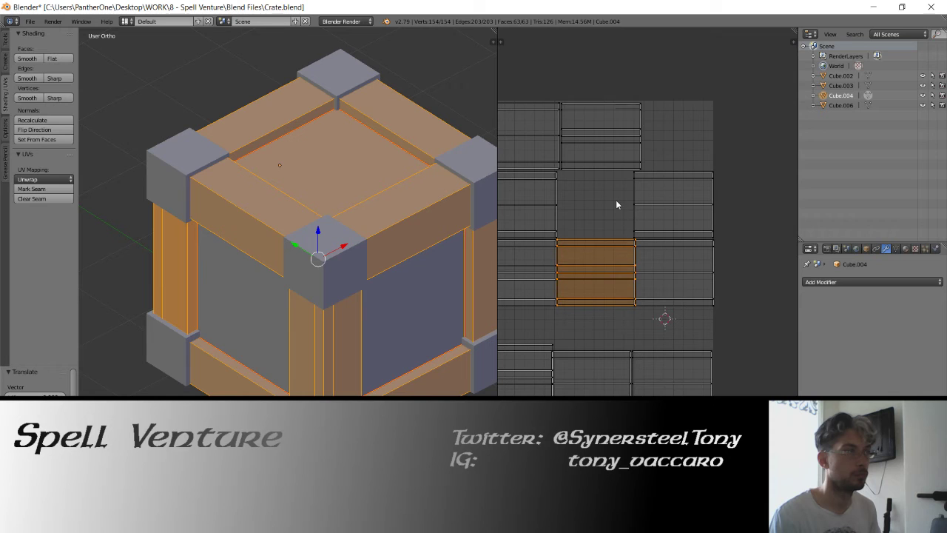
# Fit an island into the empty bottom-row slot, shrinking and aligning it.
pyautogui.moveTo(588, 216); pyautogui.dragTo(709, 222)
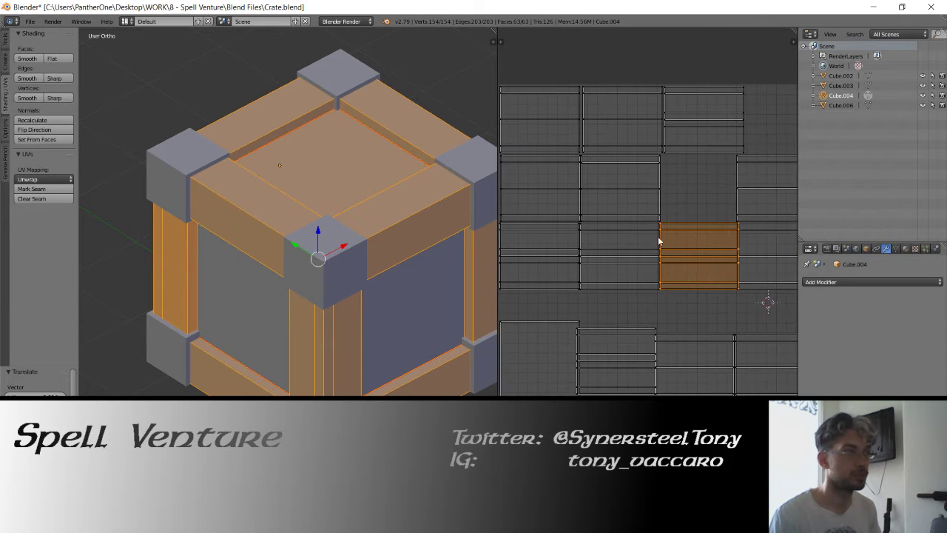
pyautogui.press('g')
pyautogui.click(631, 337)
pyautogui.press('s')
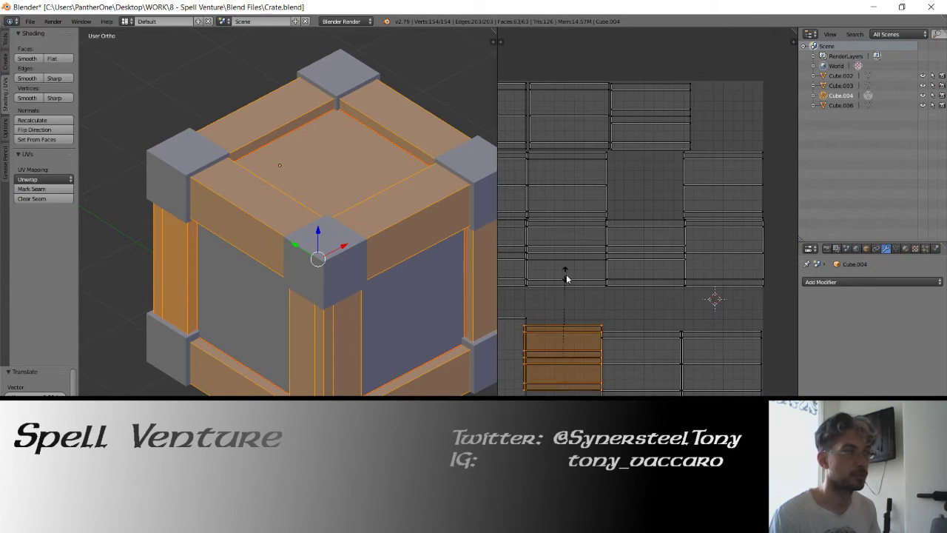
pyautogui.click(564, 279)
pyautogui.press('g')
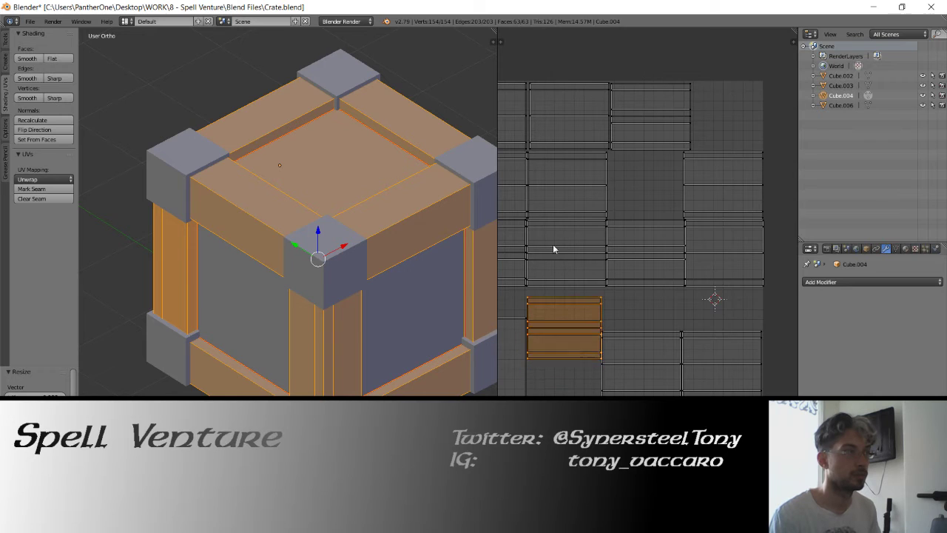
pyautogui.click(553, 225)
# Shrink another plank island slightly and reposition it in the grid.
pyautogui.moveTo(621, 235); pyautogui.dragTo(570, 330)
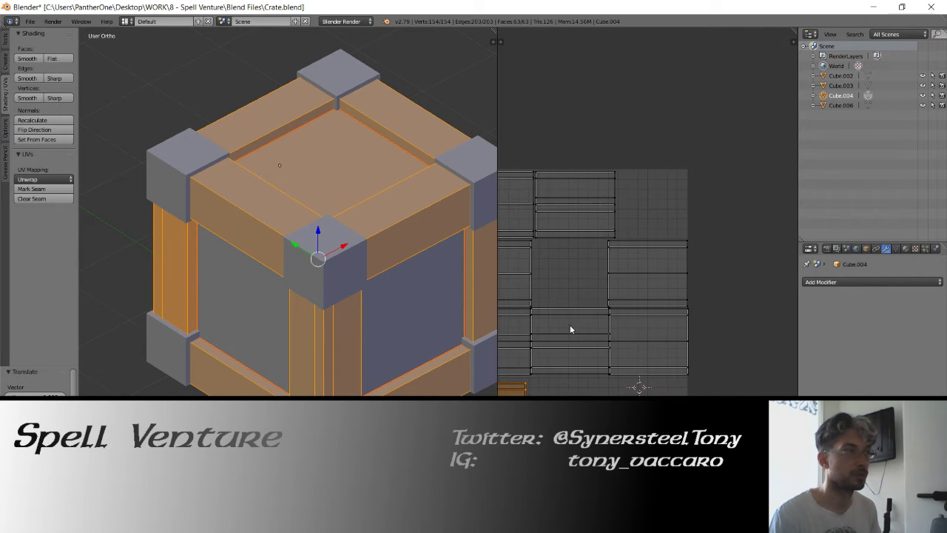
pyautogui.rightClick(641, 334)
pyautogui.press('s')
pyautogui.click(622, 291)
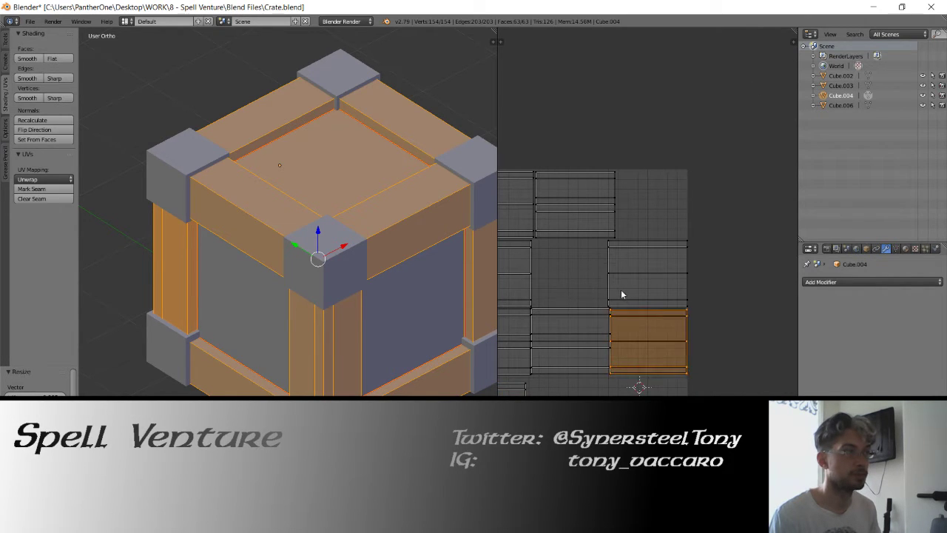
pyautogui.press('g')
pyautogui.click(633, 307)
pyautogui.scroll(2, 623, 269)
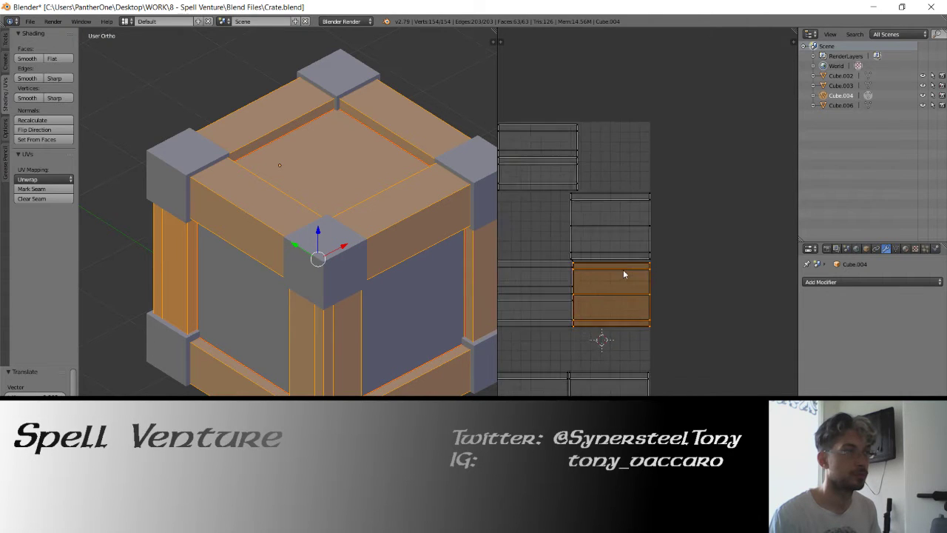
pyautogui.scroll(2, 627, 274)
pyautogui.scroll(-2, 629, 274)
pyautogui.scroll(-4, 679, 263)
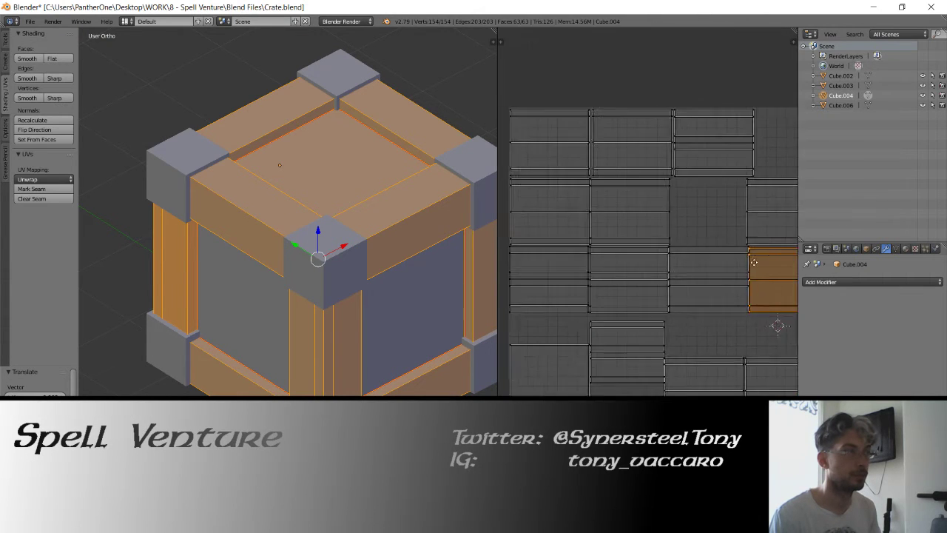
# Inspect the corner blocks Cube.002's UV islands in Edit Mode, then return to Object Mode.
pyautogui.press('Tab')
pyautogui.rightClick(309, 241)
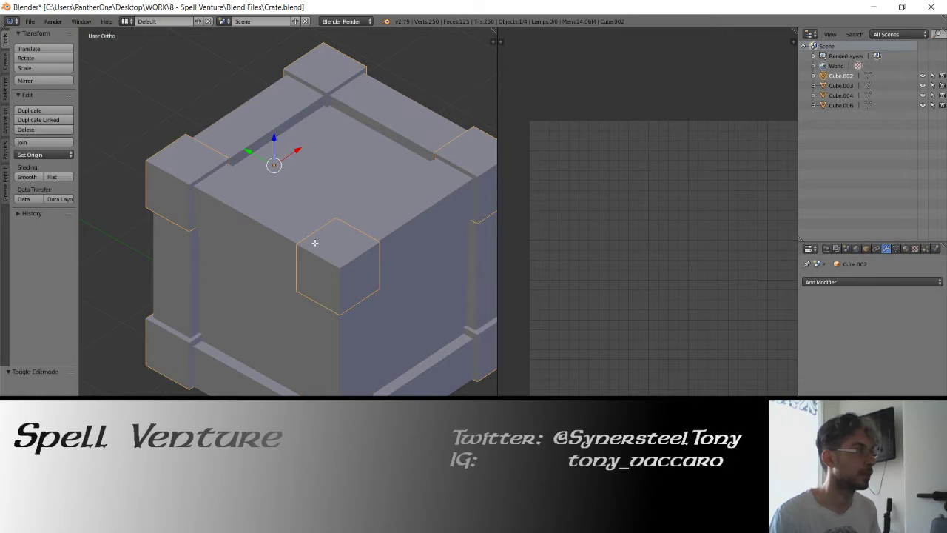
pyautogui.press('Tab')
pyautogui.moveTo(624, 273); pyautogui.dragTo(599, 270)
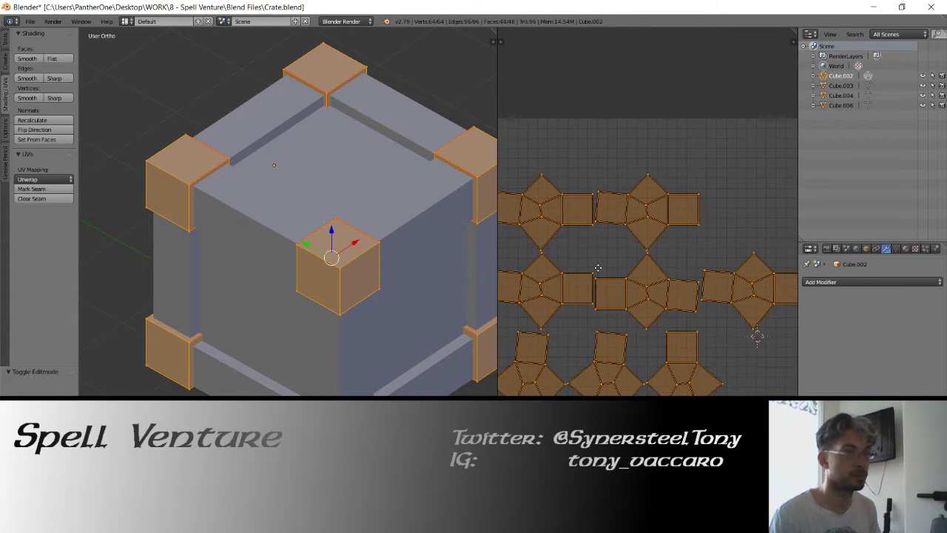
pyautogui.press('Tab')
# Select the plank frame Cube.004 and briefly toggle wireframe shading.
pyautogui.press('space')
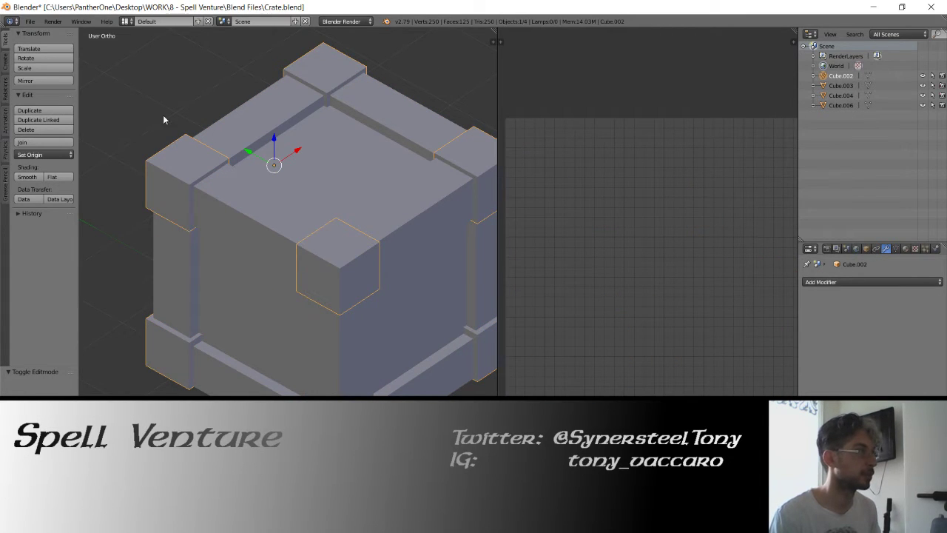
pyautogui.rightClick(227, 143)
pyautogui.press('z')
pyautogui.press('z')
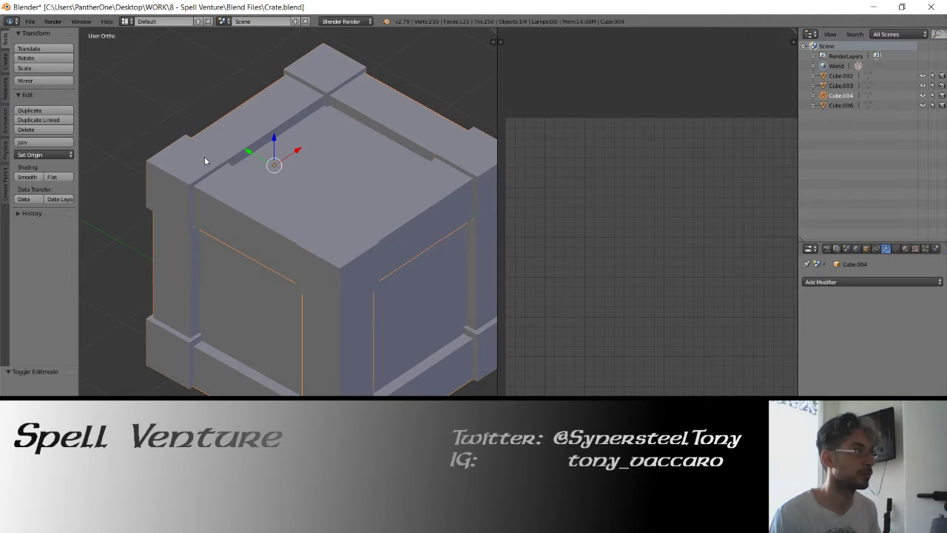
pyautogui.press('z')
pyautogui.press('z')
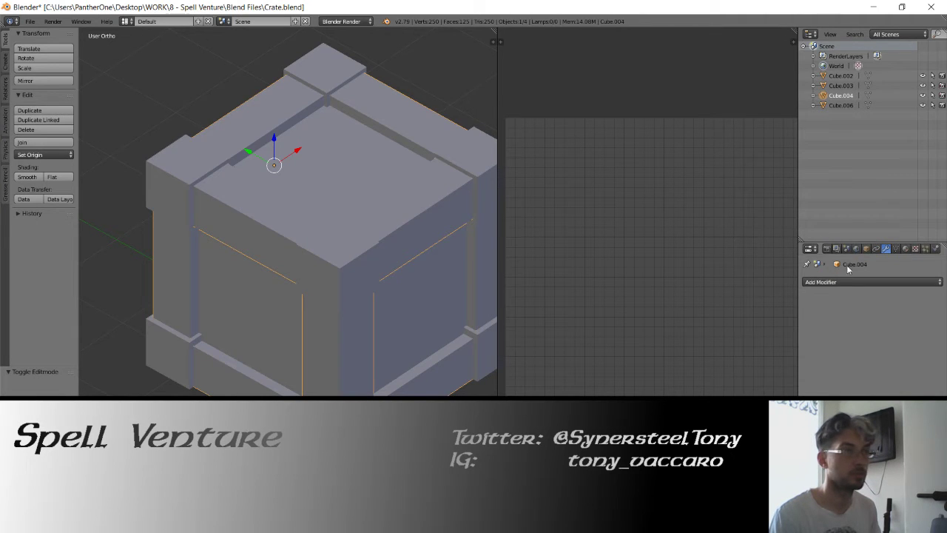
# Give the plank frame a new material and the corner pieces a new material named 'metal'.
pyautogui.click(904, 249)
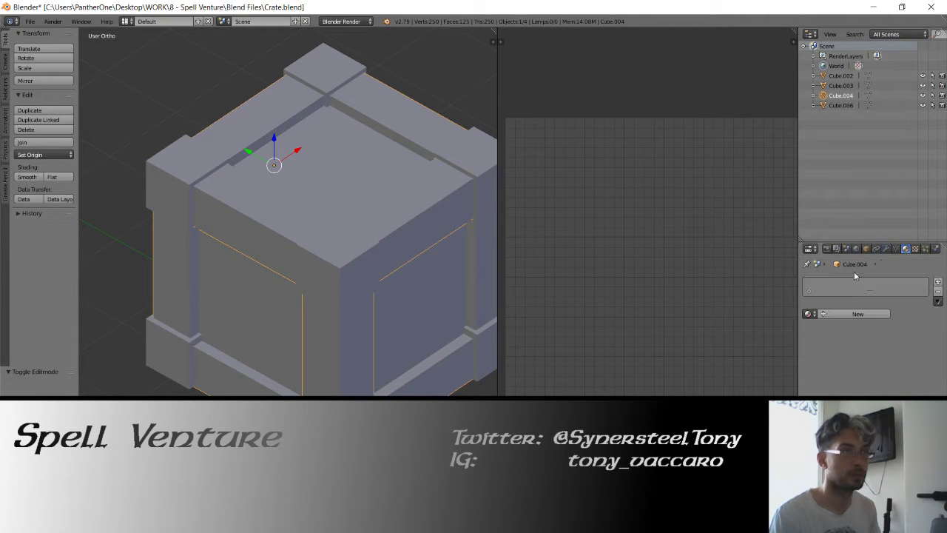
pyautogui.click(832, 314)
pyautogui.write('wood')
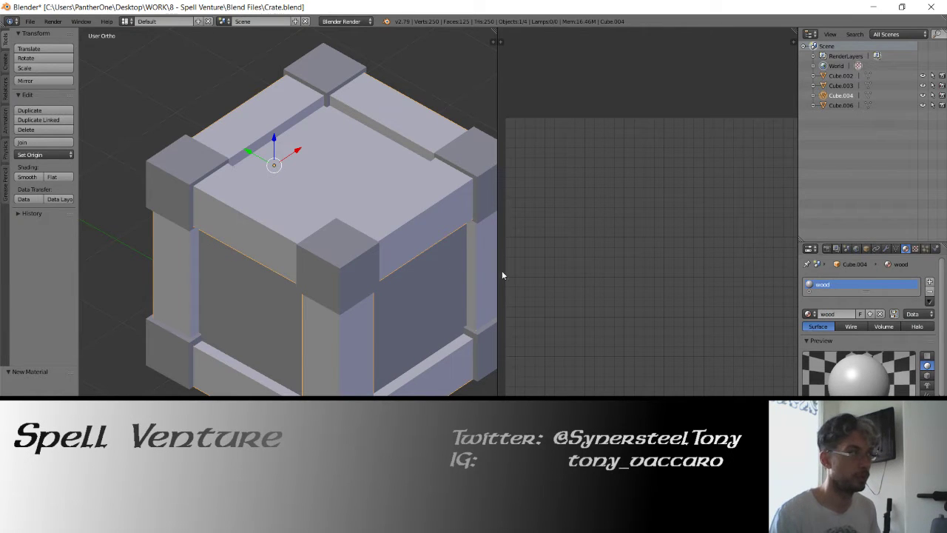
pyautogui.rightClick(362, 264)
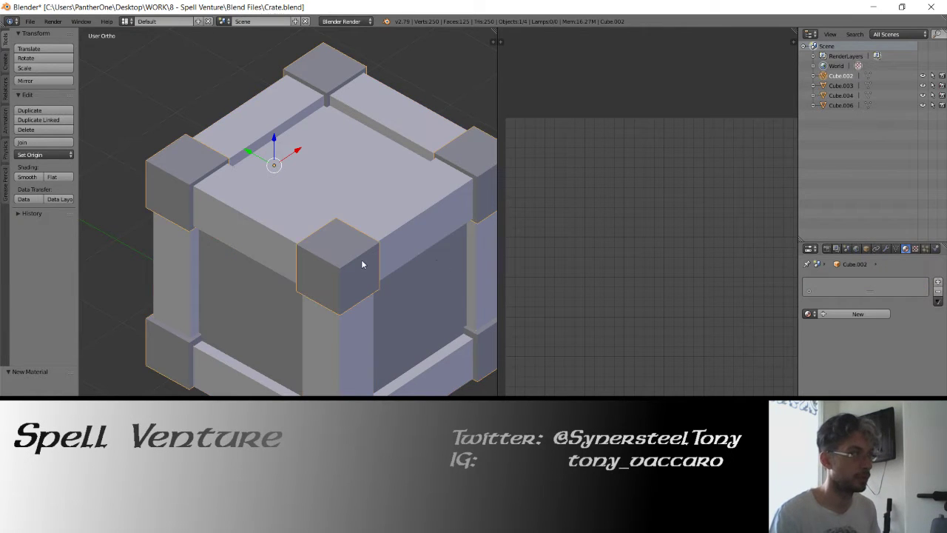
pyautogui.click(834, 314)
pyautogui.doubleClick(842, 315)
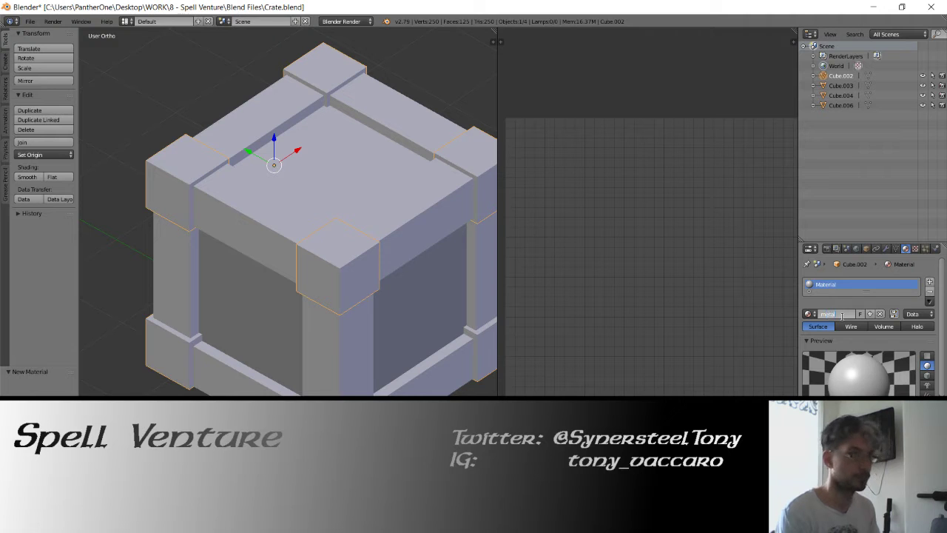
pyautogui.write('metal')
pyautogui.press('Return')
# Reset the 3D cursor and set the selected parts' origin to the 3D cursor.
pyautogui.keyDown('shift'); pyautogui.rightClick(378, 206); pyautogui.keyUp('shift')
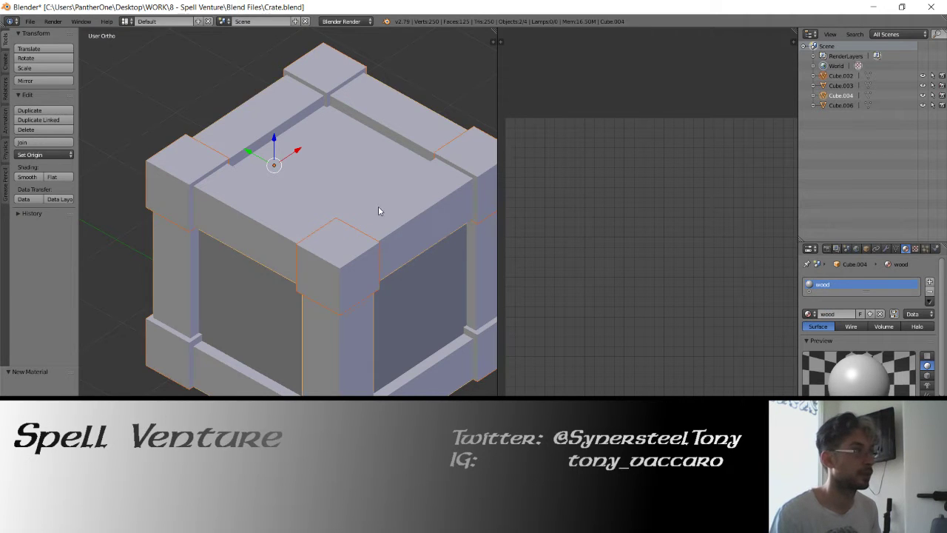
pyautogui.scroll(-4, 359, 234)
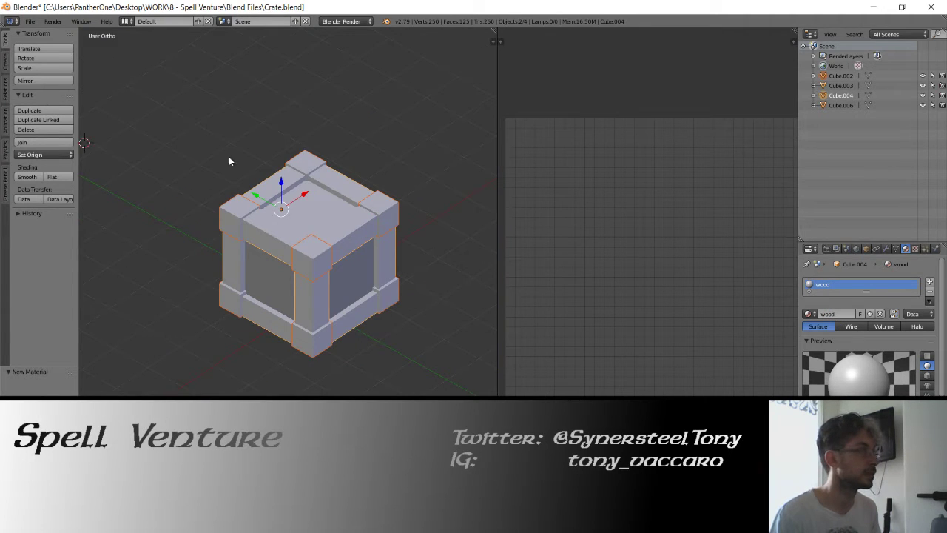
pyautogui.moveTo(229, 162); pyautogui.dragTo(298, 166)
pyautogui.click(42, 155)
pyautogui.click(52, 179)
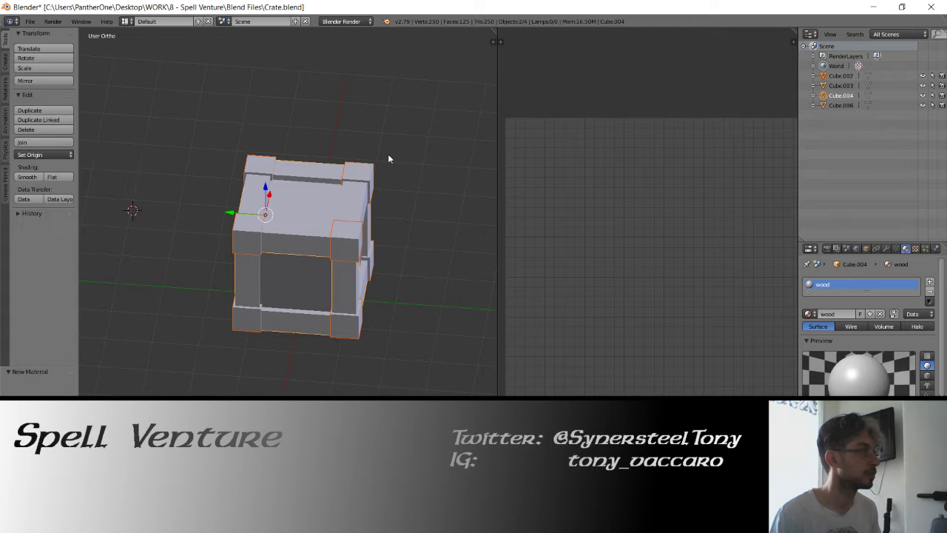
pyautogui.hotkey('shift', 'c')
pyautogui.click(43, 155)
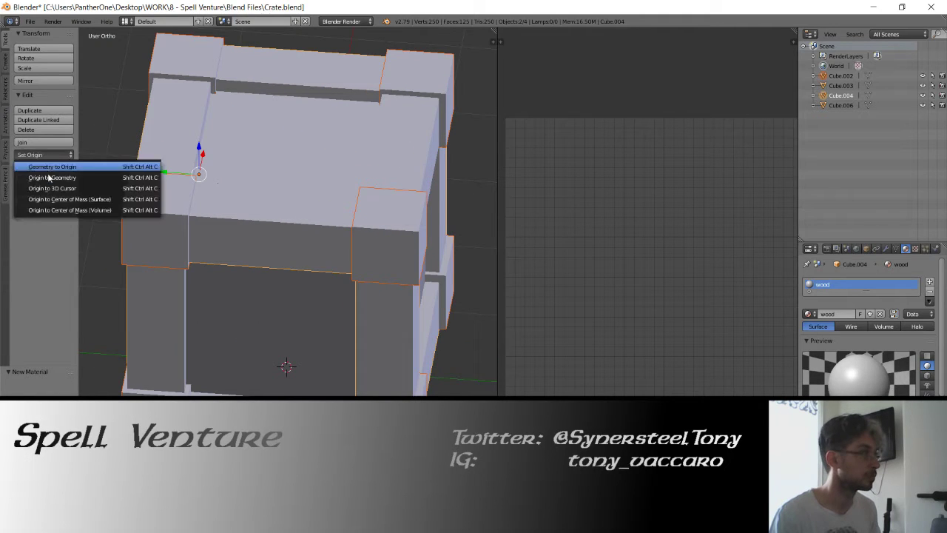
pyautogui.click(148, 183)
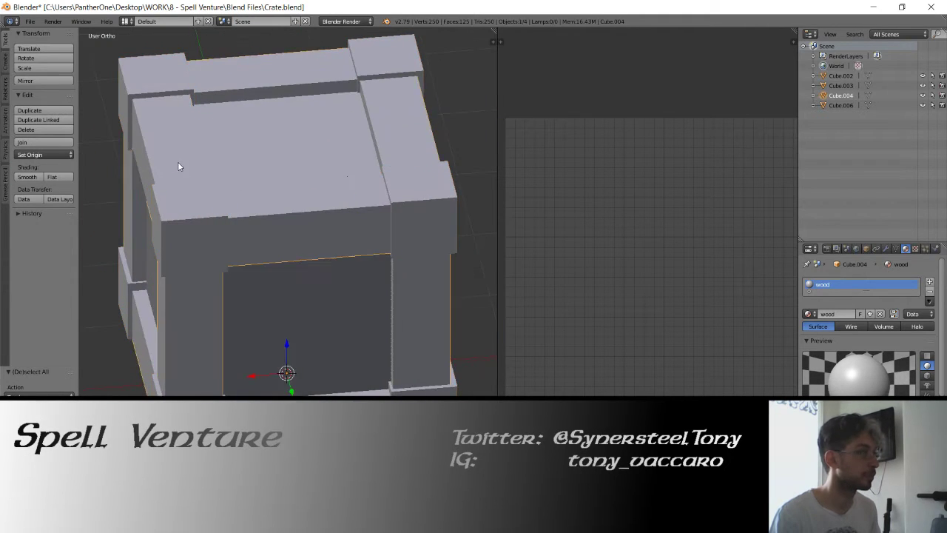
# Pick out the unused Cube.006 piece in wireframe view.
pyautogui.rightClick(247, 227)
pyautogui.press('z')
pyautogui.press('a')
pyautogui.rightClick(214, 223)
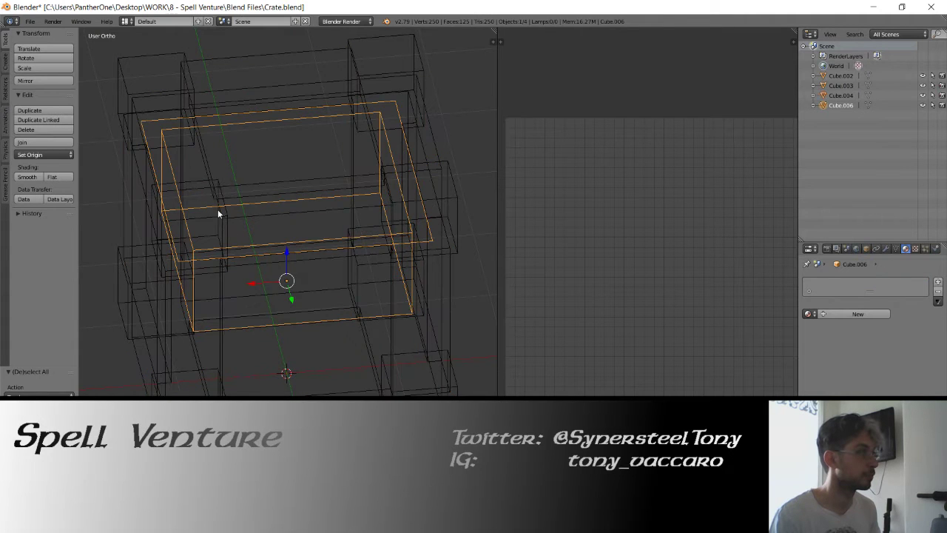
pyautogui.rightClick(218, 211)
pyautogui.rightClick(225, 207)
pyautogui.rightClick(237, 205)
pyautogui.rightClick(285, 170)
# Delete Cube.006 and check the remaining crate parts.
pyautogui.press('z')
pyautogui.press('Delete')
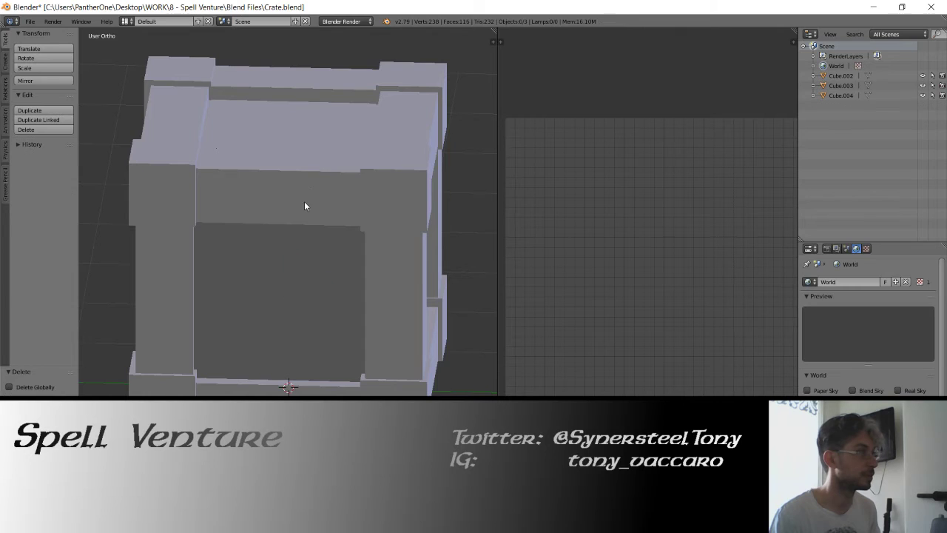
pyautogui.press('z')
pyautogui.press('z')
pyautogui.press('a')
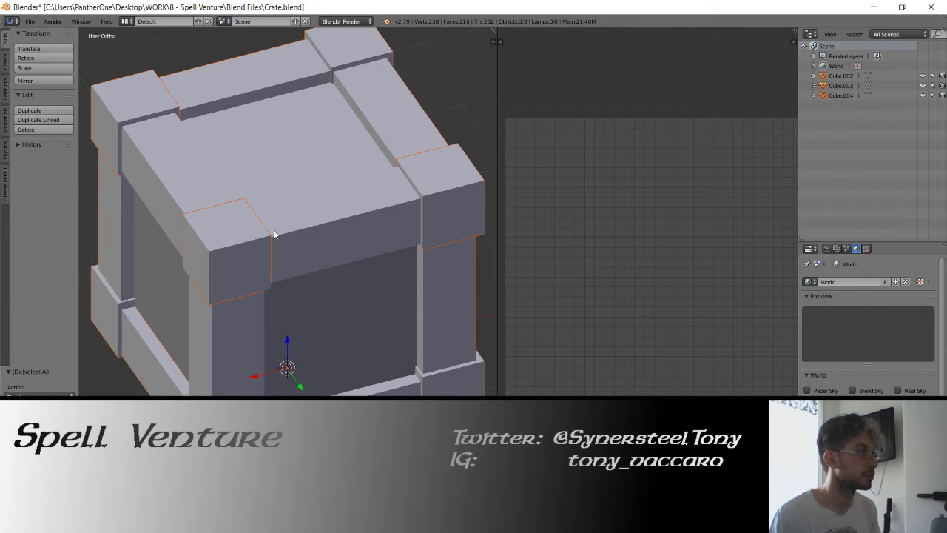
pyautogui.scroll(-6, 274, 234)
pyautogui.press('z')
pyautogui.scroll(5, 299, 233)
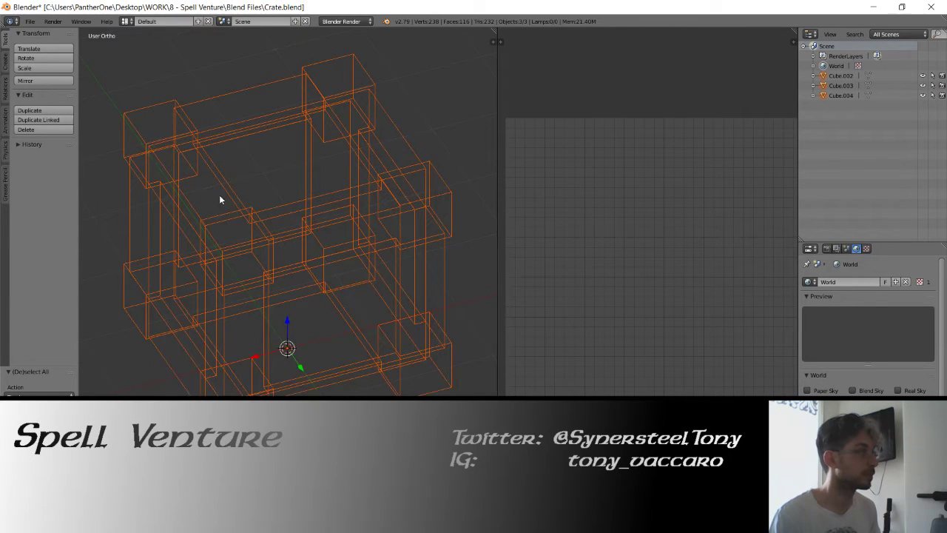
# Export the crate as FBX named crate.fbx into D&D/FBXs, then close Blender.
pyautogui.click(29, 22)
pyautogui.moveTo(45, 219)
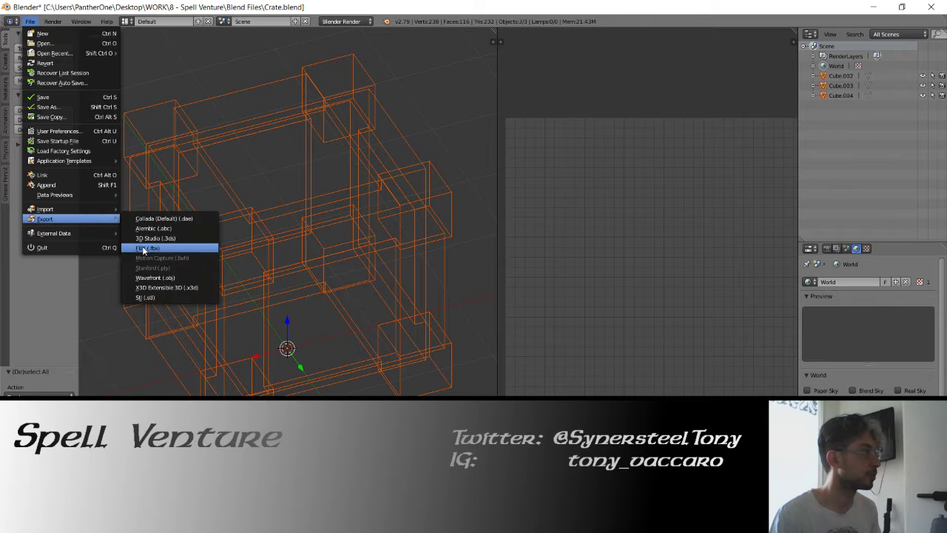
pyautogui.click(148, 244)
pyautogui.click(23, 251)
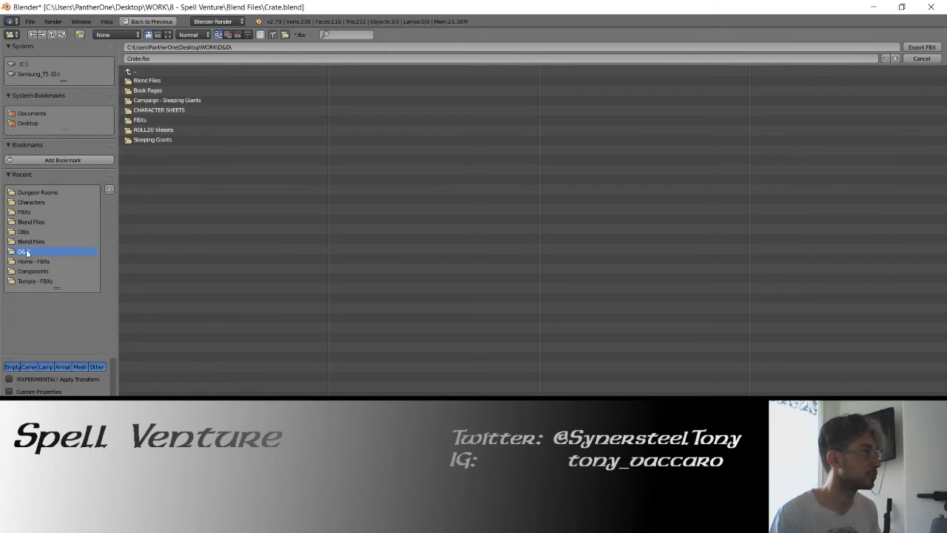
pyautogui.click(159, 120)
pyautogui.click(134, 57)
pyautogui.write('c')
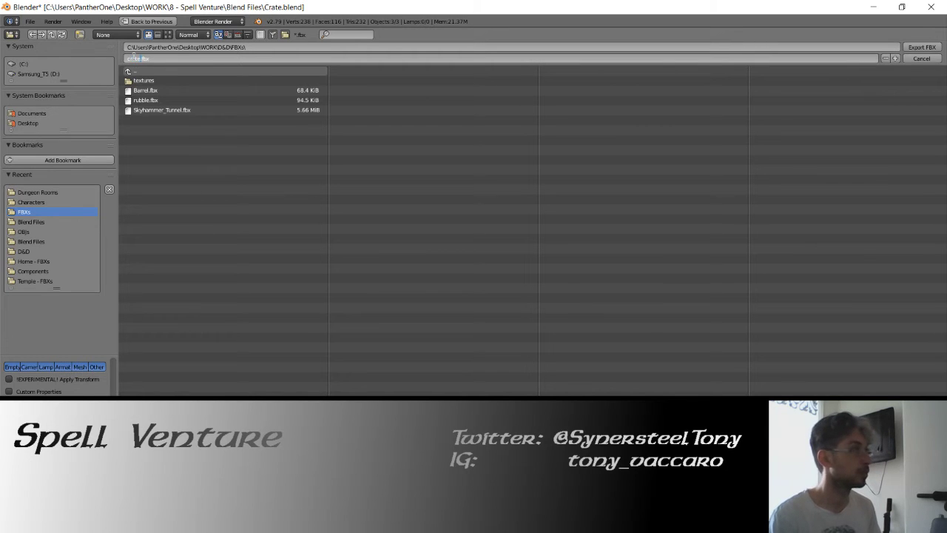
pyautogui.click(905, 49)
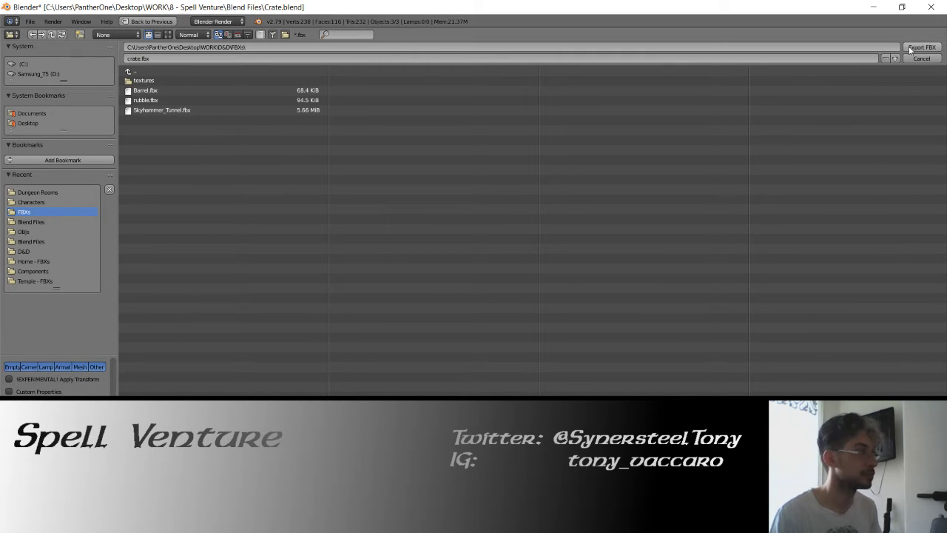
pyautogui.scroll(5, 56, 376)
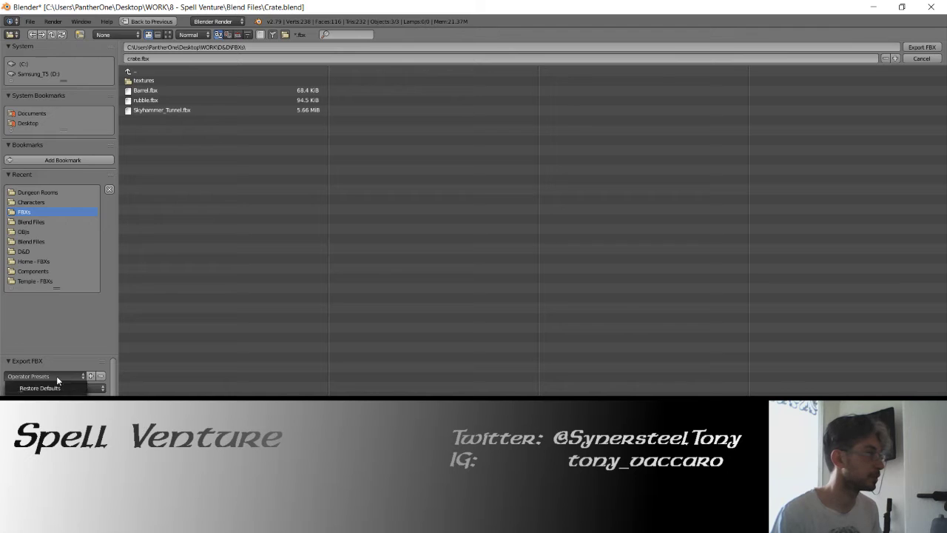
pyautogui.click(922, 48)
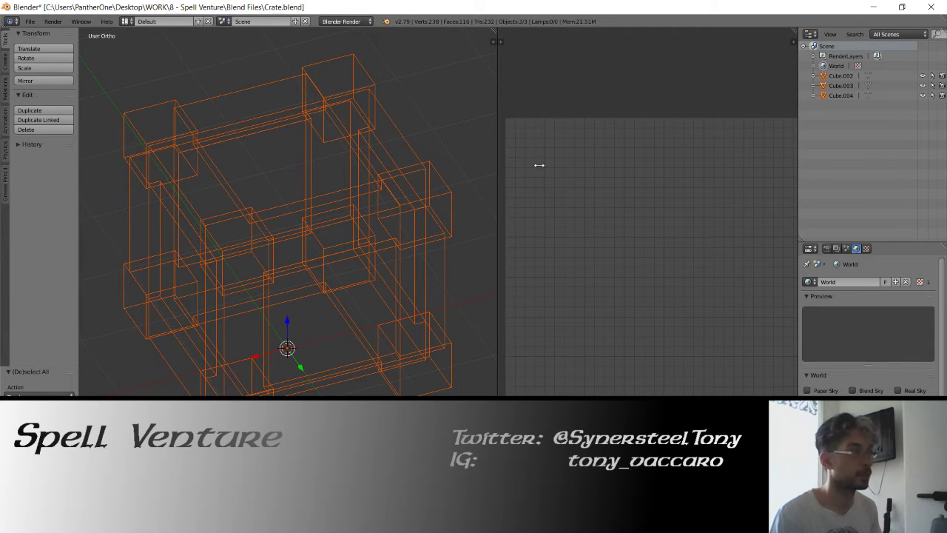
pyautogui.click(931, 5)
# Confirm quitting Blender and create a new Substance Painter project using crate.fbx.
pyautogui.click(473, 317)
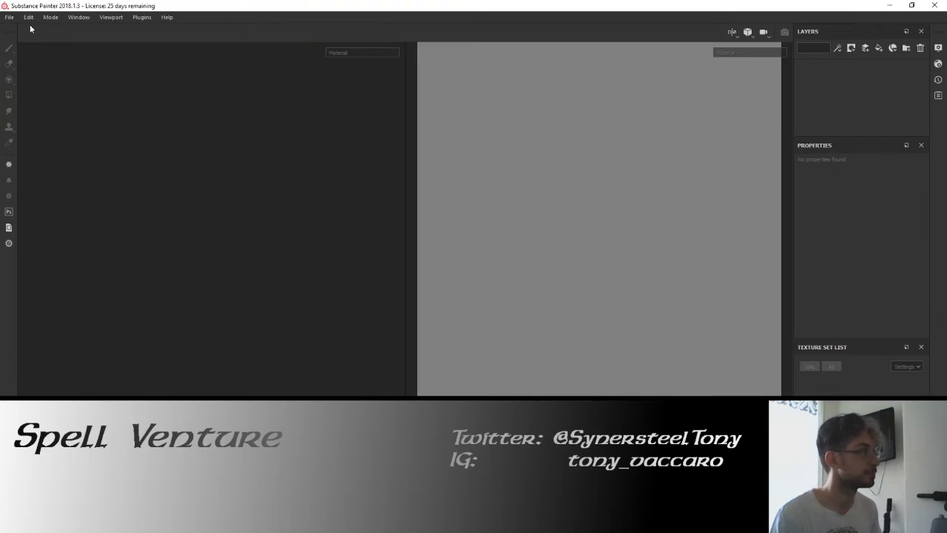
pyautogui.click(9, 17)
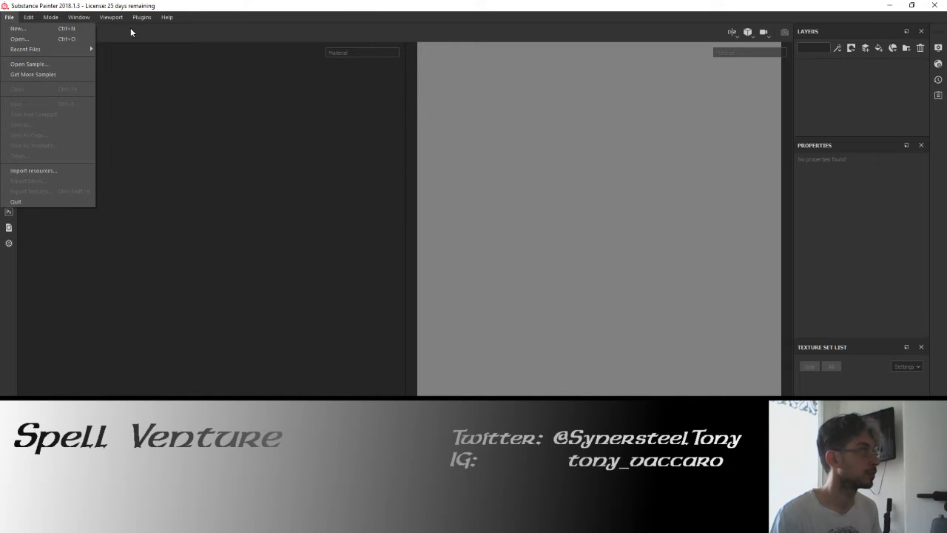
pyautogui.click(43, 28)
pyautogui.click(560, 177)
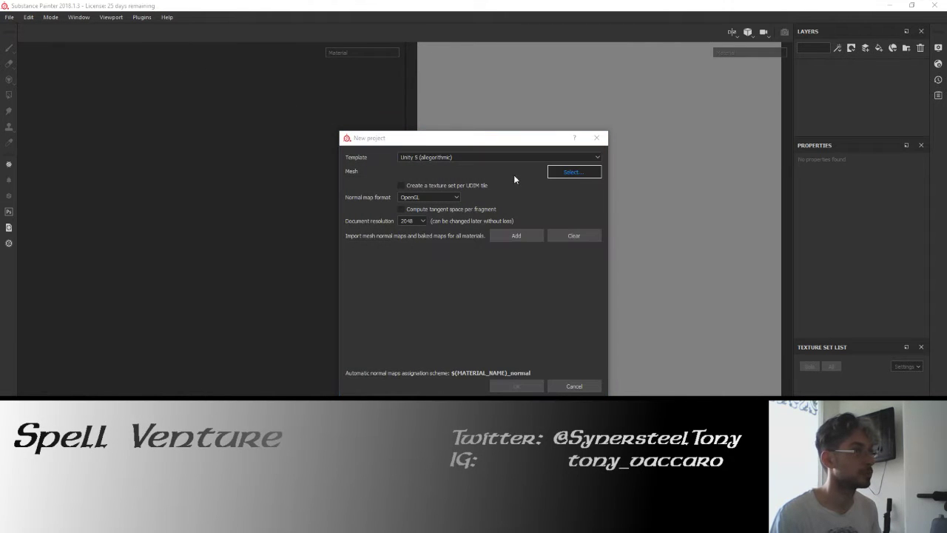
pyautogui.doubleClick(474, 258)
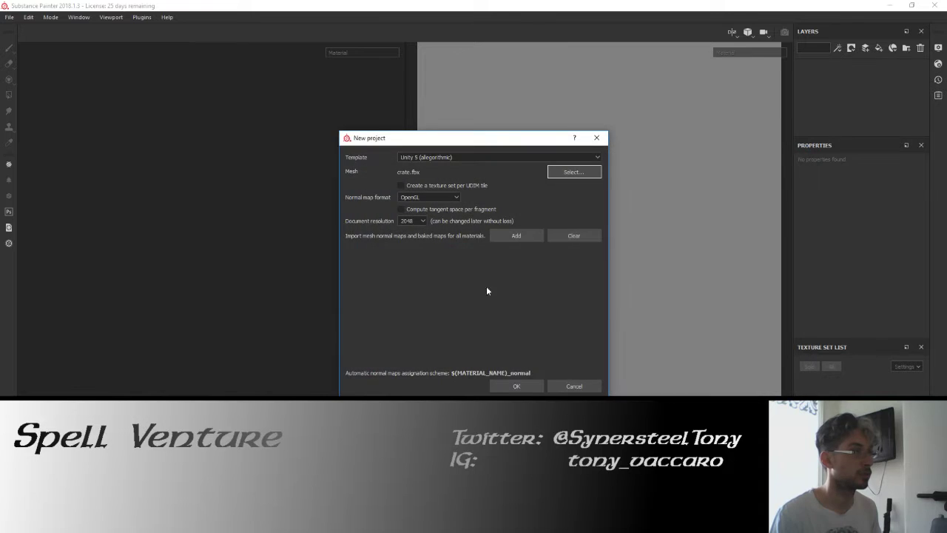
pyautogui.click(527, 387)
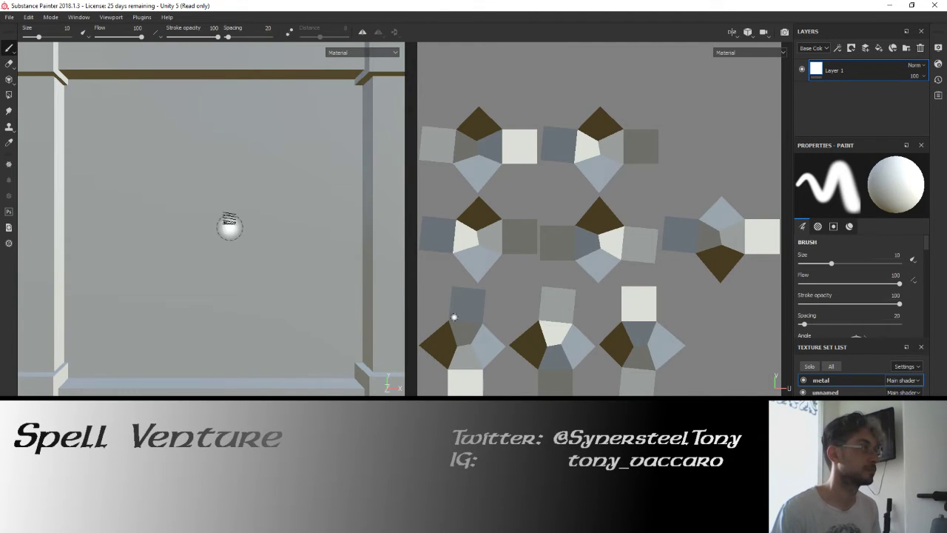
# Orbit the view to inspect a crate corner and the crate's top.
pyautogui.moveTo(226, 220); pyautogui.dragTo(290, 264)
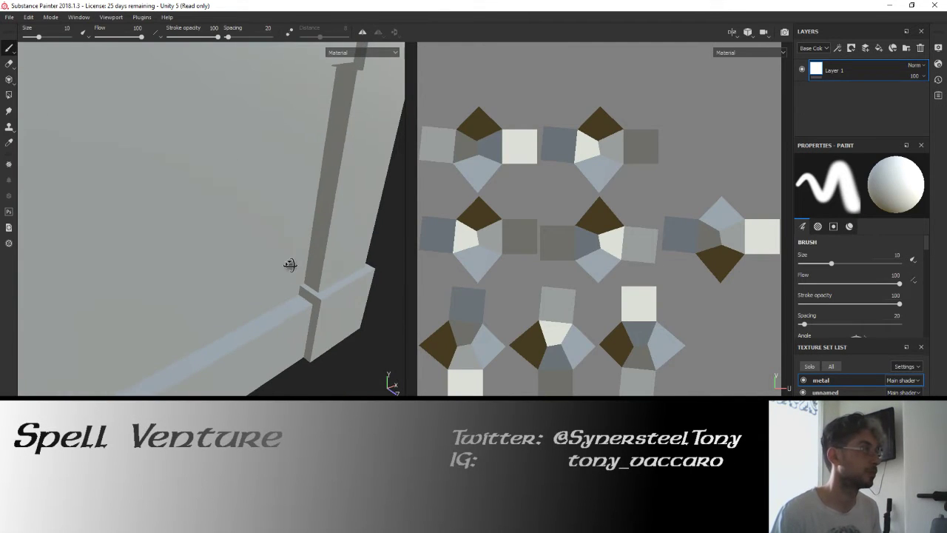
pyautogui.scroll(-5, 249, 294)
pyautogui.scroll(2, 250, 294)
pyautogui.moveTo(205, 225)
pyautogui.mouseDown()
pyautogui.moveTo(223, 248)
pyautogui.moveTo(151, 250)
pyautogui.moveTo(280, 246)
pyautogui.moveTo(277, 214)
pyautogui.moveTo(163, 220)
pyautogui.moveTo(256, 251)
pyautogui.moveTo(111, 227)
pyautogui.moveTo(195, 214)
pyautogui.moveTo(239, 258)
pyautogui.moveTo(246, 248)
pyautogui.moveTo(231, 218)
pyautogui.moveTo(257, 220)
pyautogui.moveTo(285, 201)
pyautogui.moveTo(333, 222)
pyautogui.mouseUp()
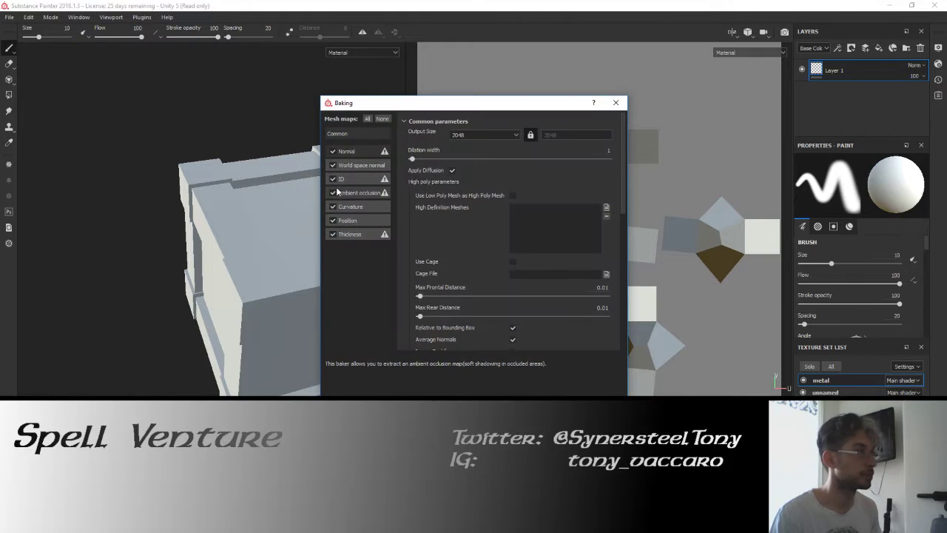
# Set the Curvature baker's algorithm to Per Vertex and start baking the crate's mesh maps.
pyautogui.click(361, 207)
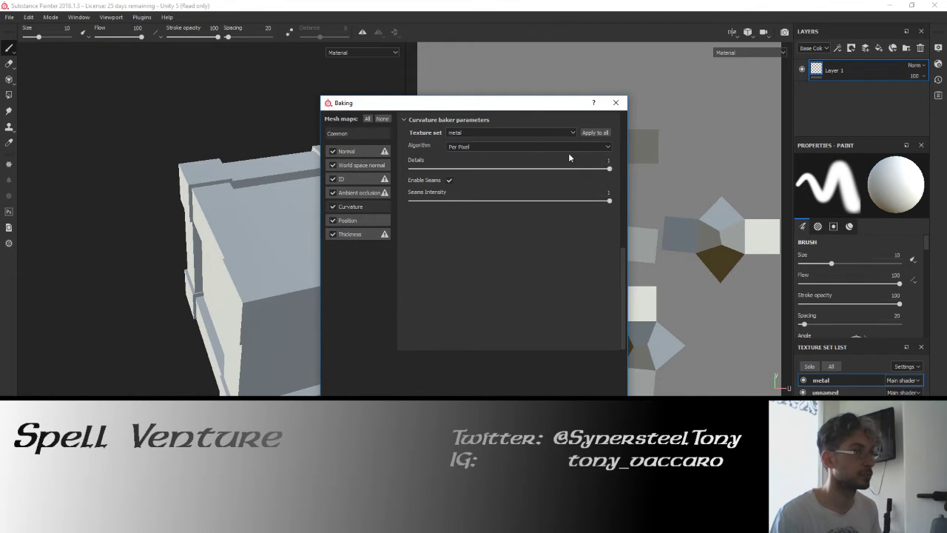
pyautogui.click(545, 147)
pyautogui.click(544, 161)
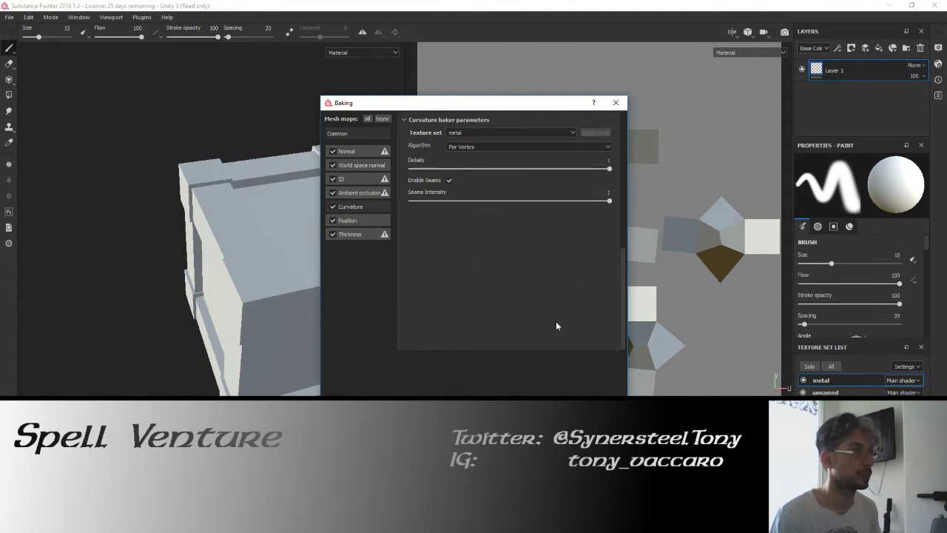
pyautogui.click(584, 414)
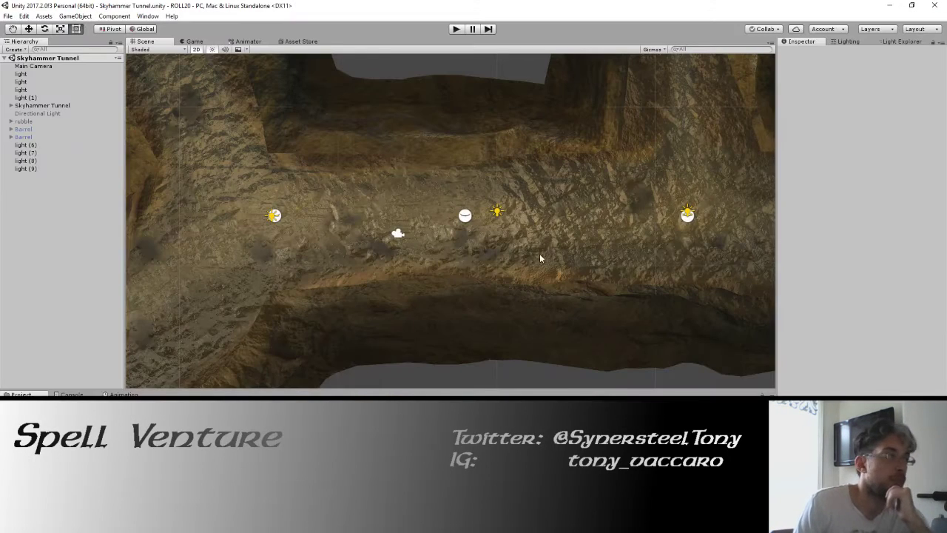
# Briefly run the Skyhammer Tunnel scene in play mode, then put the Scene view in 3D perspective.
pyautogui.click(456, 29)
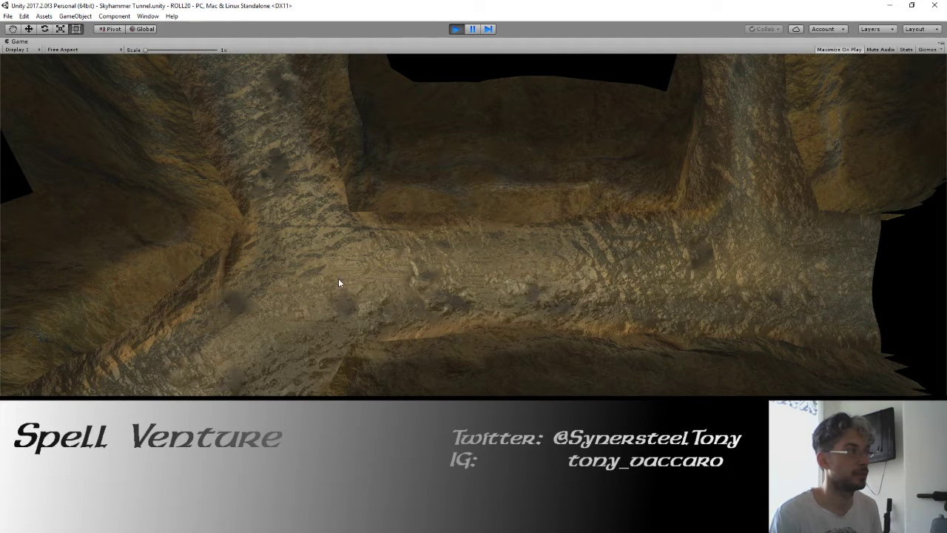
pyautogui.click(455, 29)
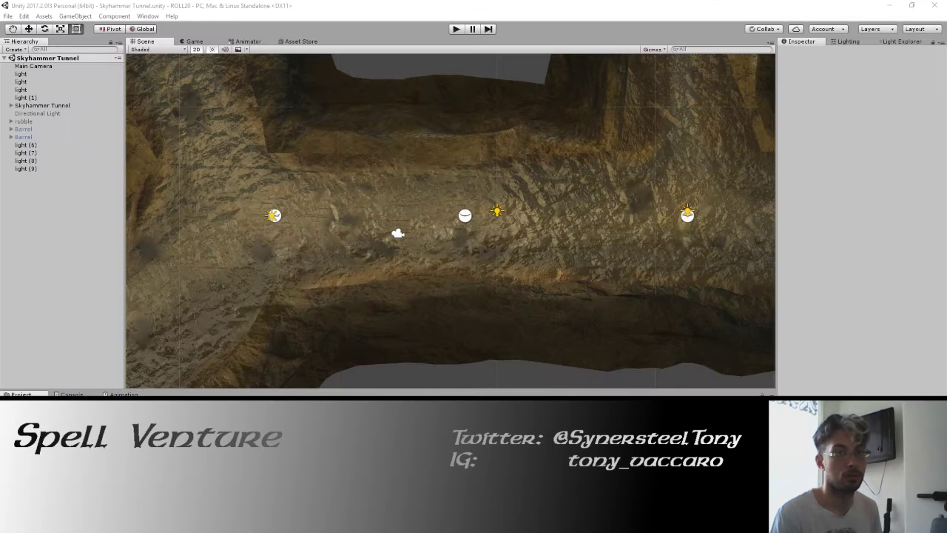
pyautogui.moveTo(411, 171); pyautogui.dragTo(382, 180)
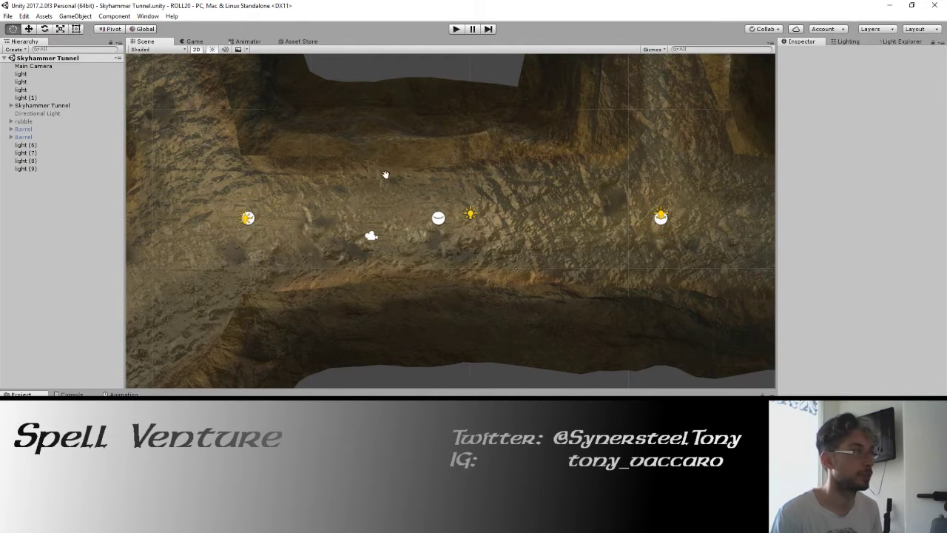
pyautogui.click(196, 49)
# Orbit and zoom the Scene view toward the rocky walls inside the tunnel.
pyautogui.moveTo(552, 168)
pyautogui.mouseDown()
pyautogui.moveTo(375, 208)
pyautogui.moveTo(386, 102)
pyautogui.moveTo(560, 116)
pyautogui.moveTo(577, 133)
pyautogui.moveTo(623, 93)
pyautogui.moveTo(617, 99)
pyautogui.moveTo(615, 81)
pyautogui.moveTo(419, 239)
pyautogui.moveTo(381, 84)
pyautogui.moveTo(351, 66)
pyautogui.moveTo(254, 64)
pyautogui.moveTo(493, 66)
pyautogui.moveTo(457, 52)
pyautogui.moveTo(458, 43)
pyautogui.mouseUp()
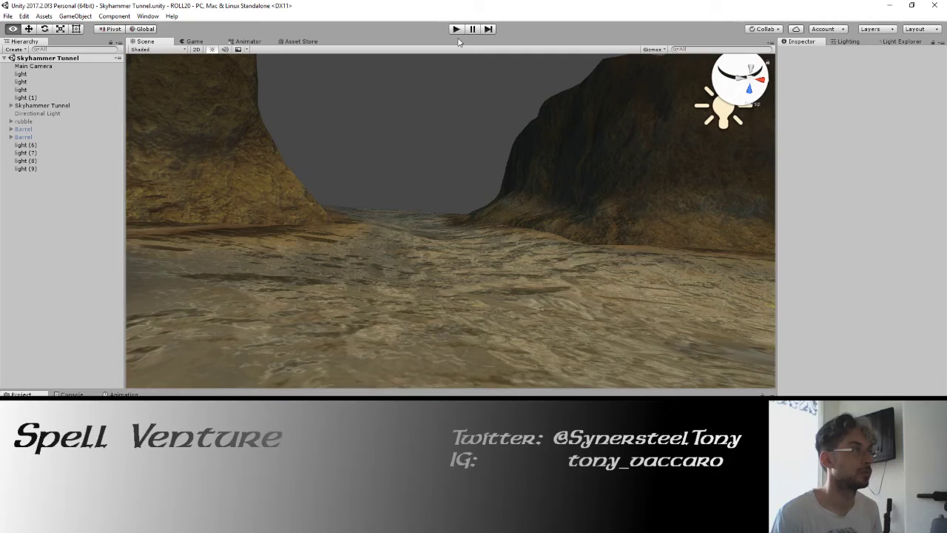
pyautogui.moveTo(458, 43)
pyautogui.mouseDown()
pyautogui.moveTo(576, 225)
pyautogui.moveTo(667, 294)
pyautogui.moveTo(416, 275)
pyautogui.mouseUp()
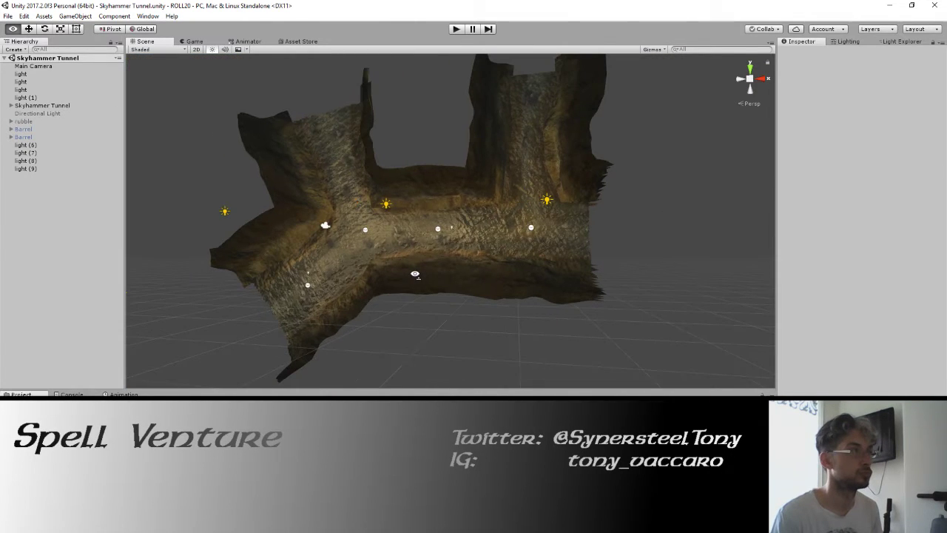
pyautogui.scroll(5, 415, 274)
pyautogui.scroll(5, 433, 275)
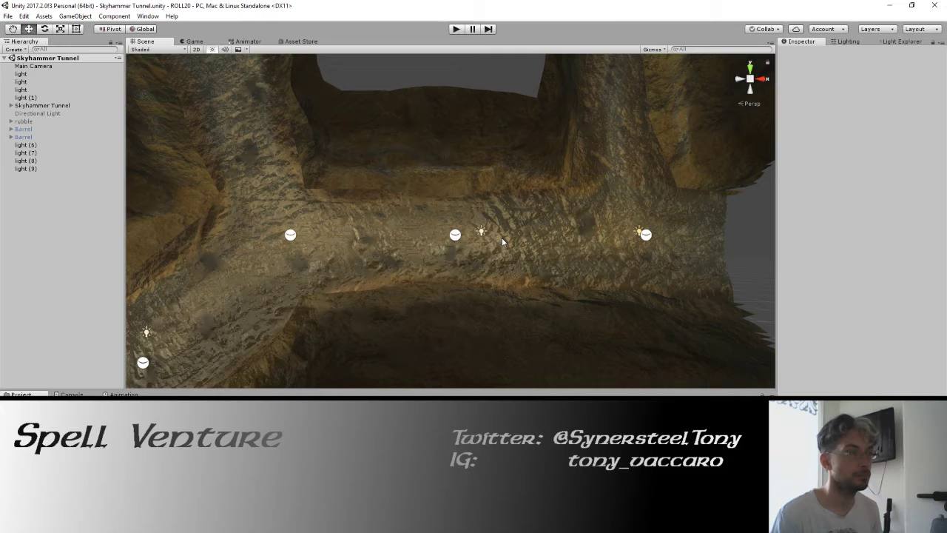
pyautogui.moveTo(501, 238)
pyautogui.mouseDown()
pyautogui.moveTo(490, 241)
pyautogui.moveTo(495, 222)
pyautogui.mouseUp()
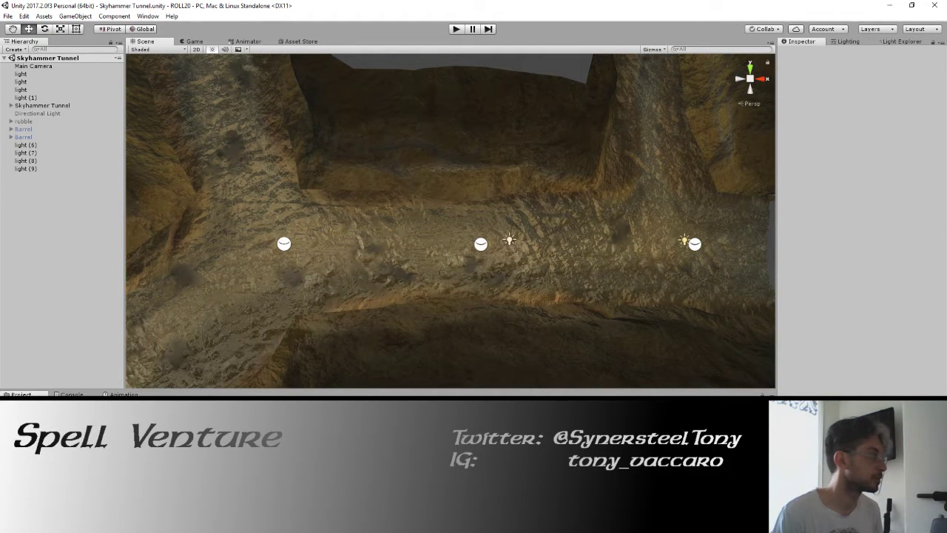
# Place Barrel (1) on the tunnel floor at X -2.28 and toggle the 2D view.
pyautogui.click(342, 224)
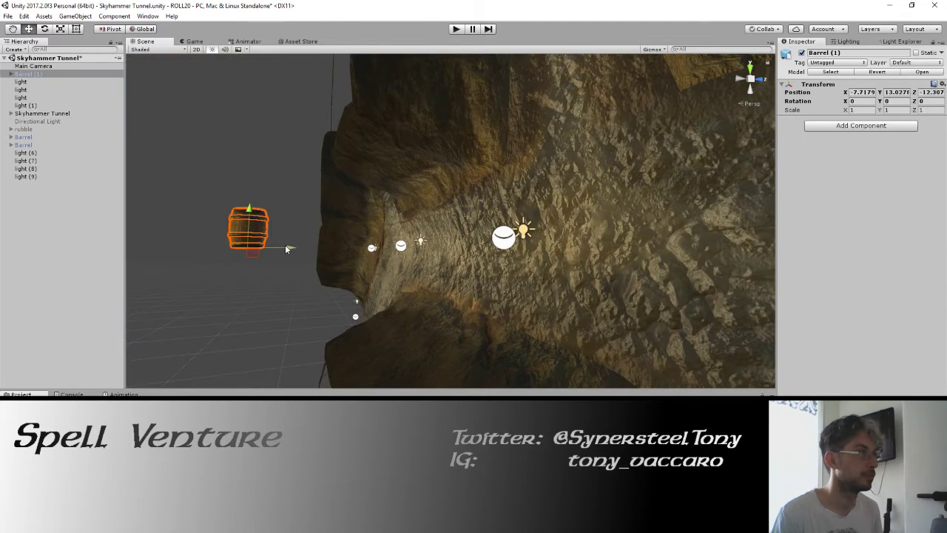
pyautogui.moveTo(285, 244)
pyautogui.mouseDown()
pyautogui.moveTo(512, 250)
pyautogui.moveTo(477, 270)
pyautogui.moveTo(570, 249)
pyautogui.moveTo(389, 236)
pyautogui.moveTo(249, 247)
pyautogui.mouseUp()
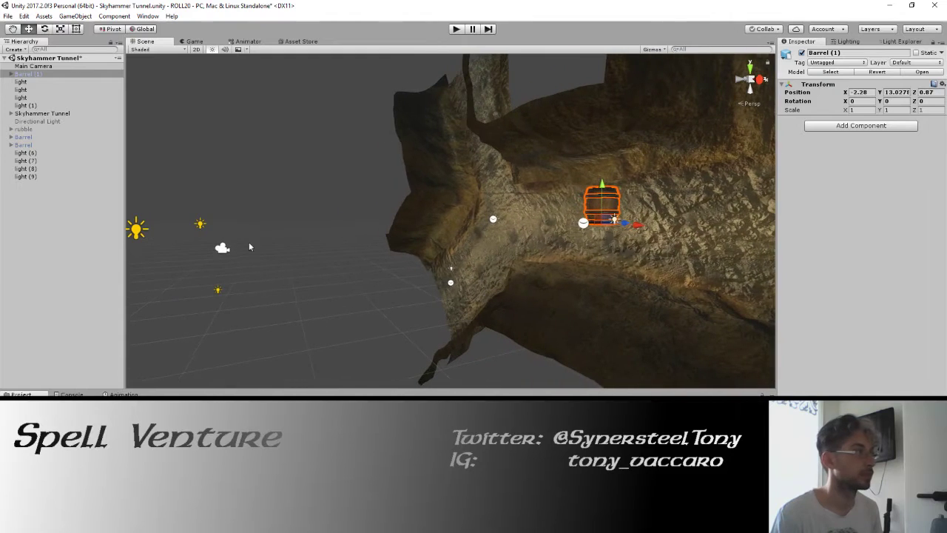
pyautogui.click(196, 50)
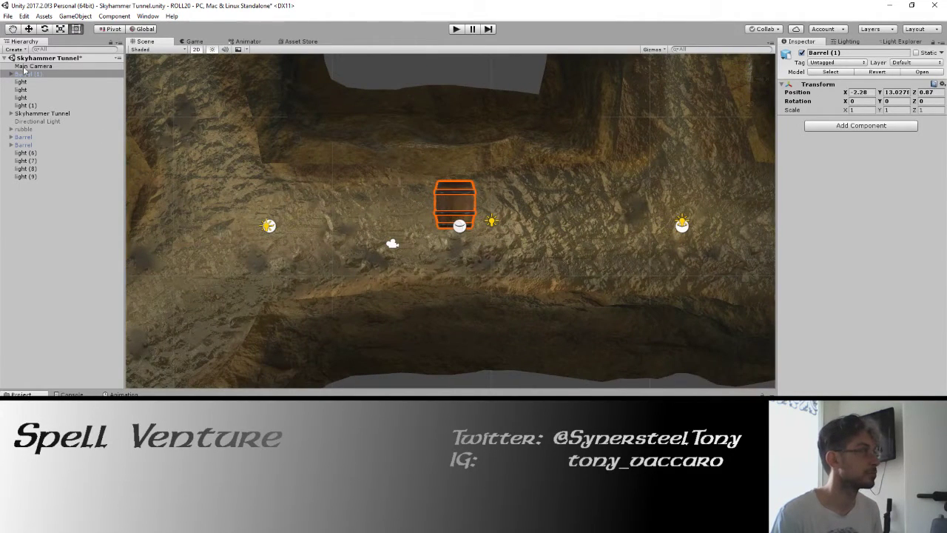
# Move the Main Camera over the barrel to X -2.26, Y 14.42, Z -3.03, framing it.
pyautogui.click(29, 66)
pyautogui.moveTo(444, 166); pyautogui.dragTo(452, 171)
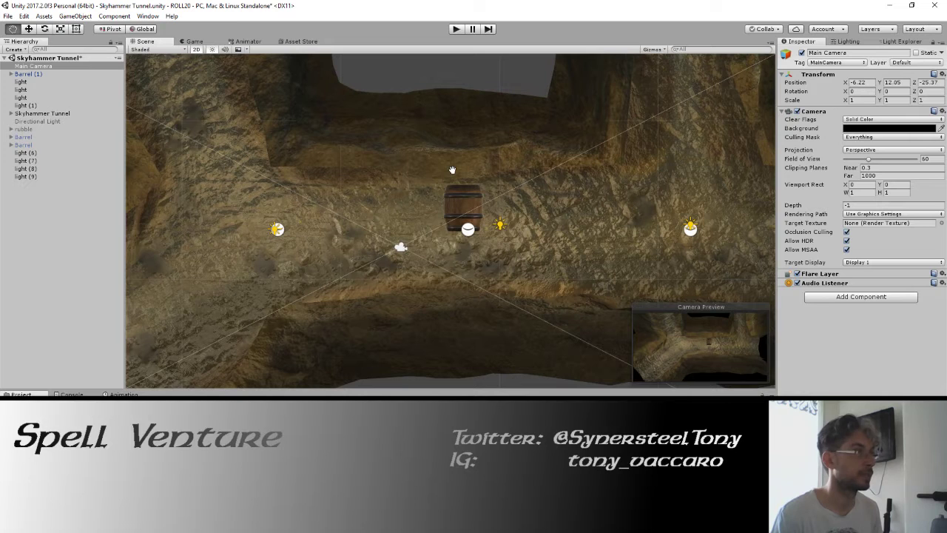
pyautogui.click(400, 249)
pyautogui.click(16, 66)
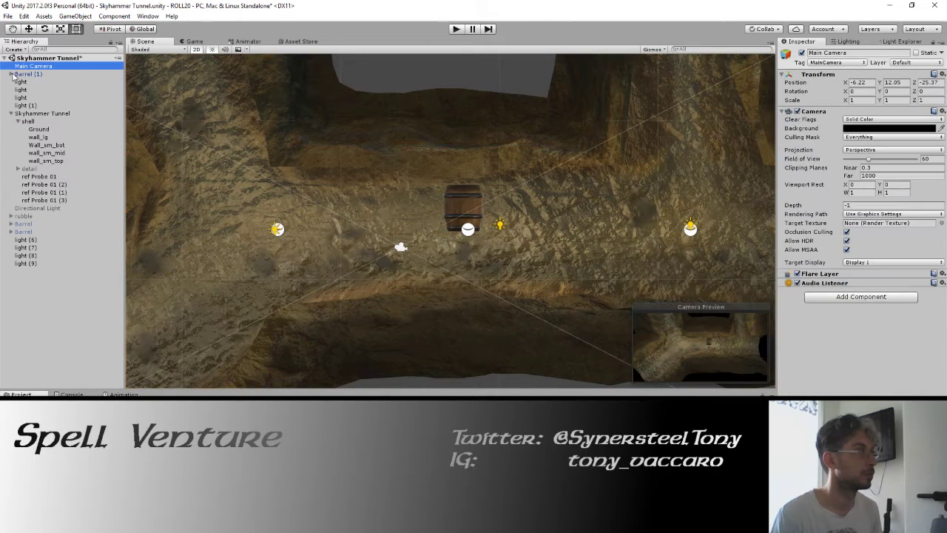
pyautogui.click(11, 114)
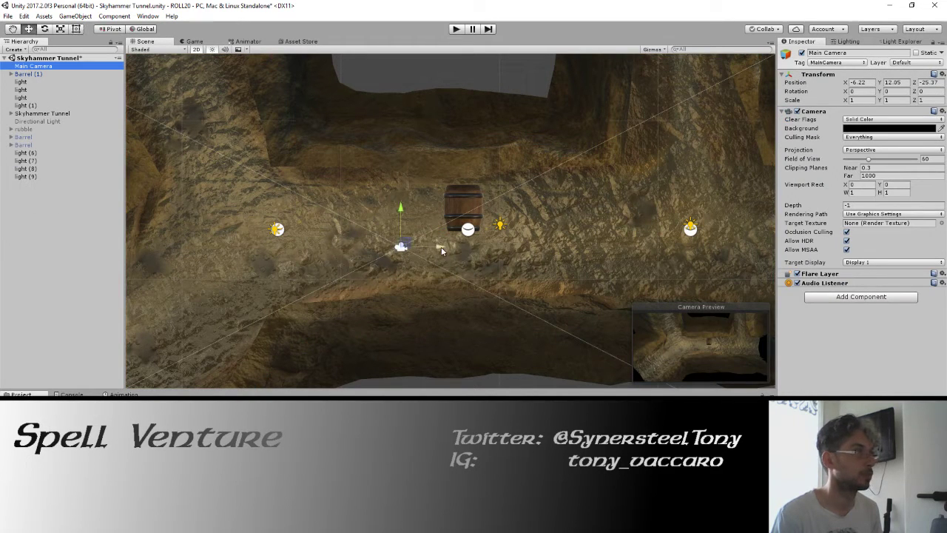
pyautogui.moveTo(442, 251); pyautogui.dragTo(467, 157)
pyautogui.moveTo(915, 84)
pyautogui.mouseDown()
pyautogui.moveTo(312, 87)
pyautogui.moveTo(338, 87)
pyautogui.mouseUp()
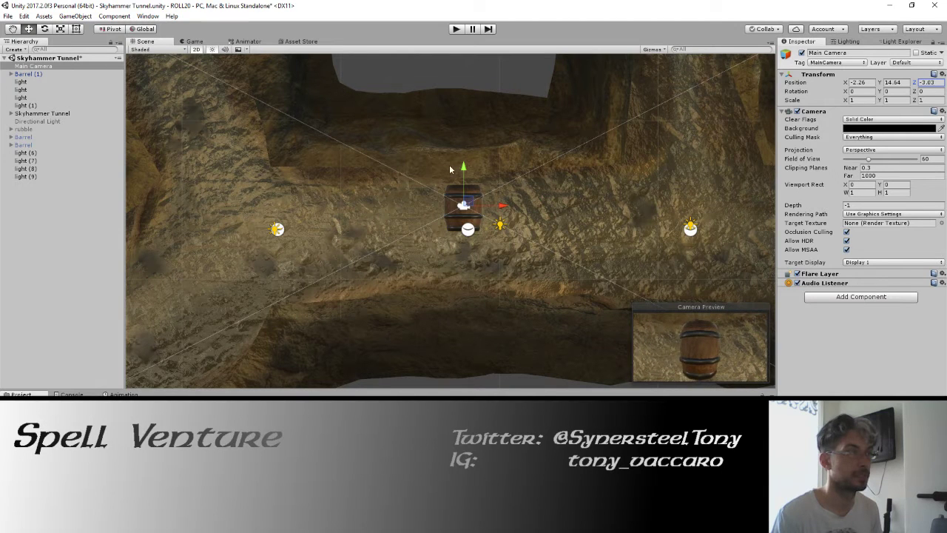
pyautogui.moveTo(463, 168); pyautogui.dragTo(463, 171)
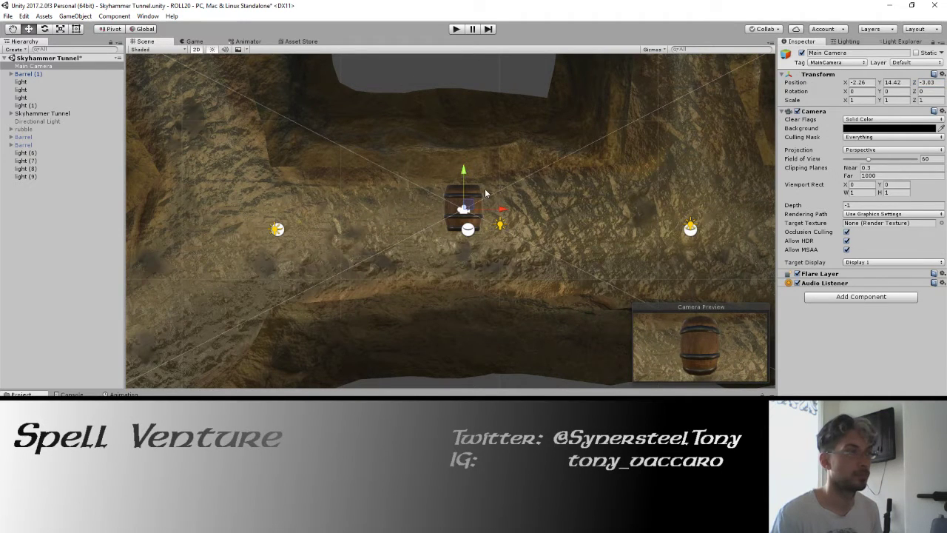
pyautogui.click(26, 115)
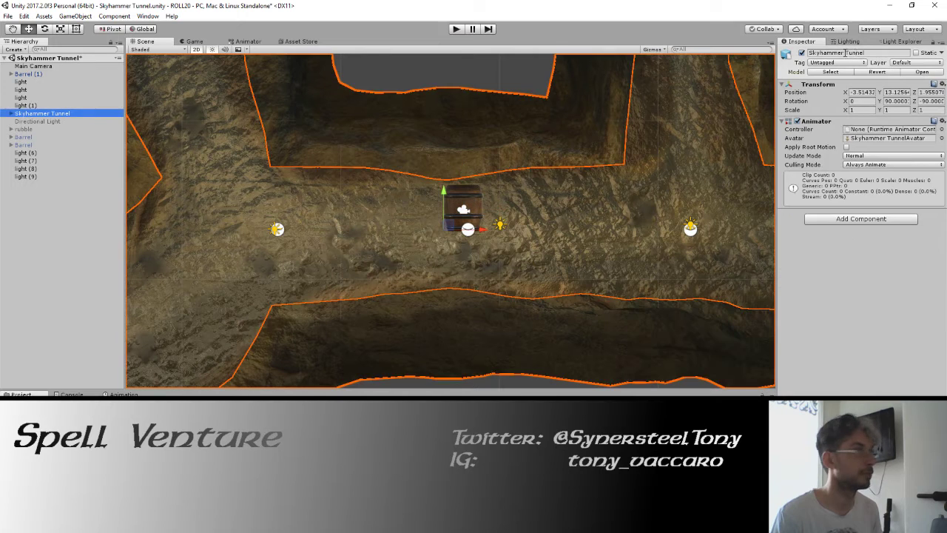
# Disable the Skyhammer Tunnel object so only the barrel and lights remain.
pyautogui.click(802, 53)
pyautogui.click(801, 53)
pyautogui.click(802, 53)
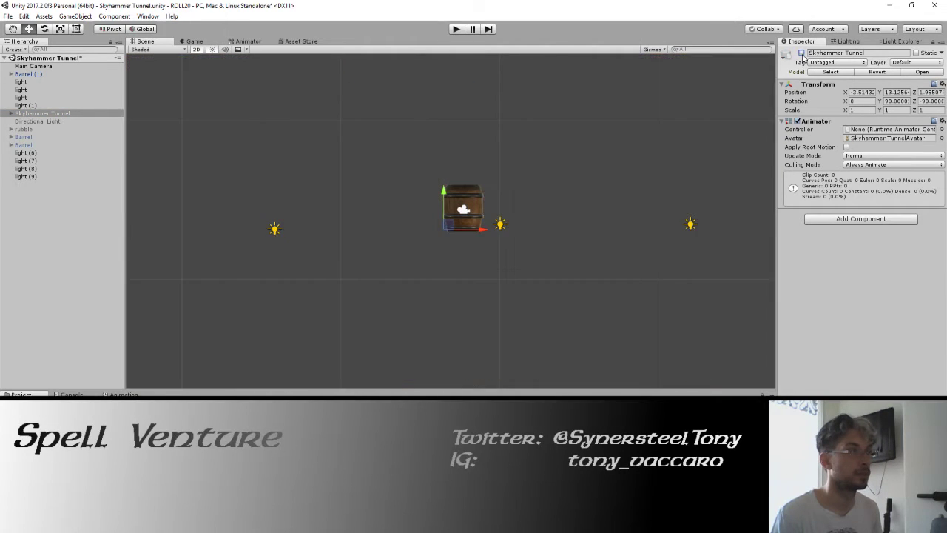
pyautogui.click(801, 52)
pyautogui.click(801, 52)
# Test the scene in play mode, then select the Main Camera.
pyautogui.click(455, 30)
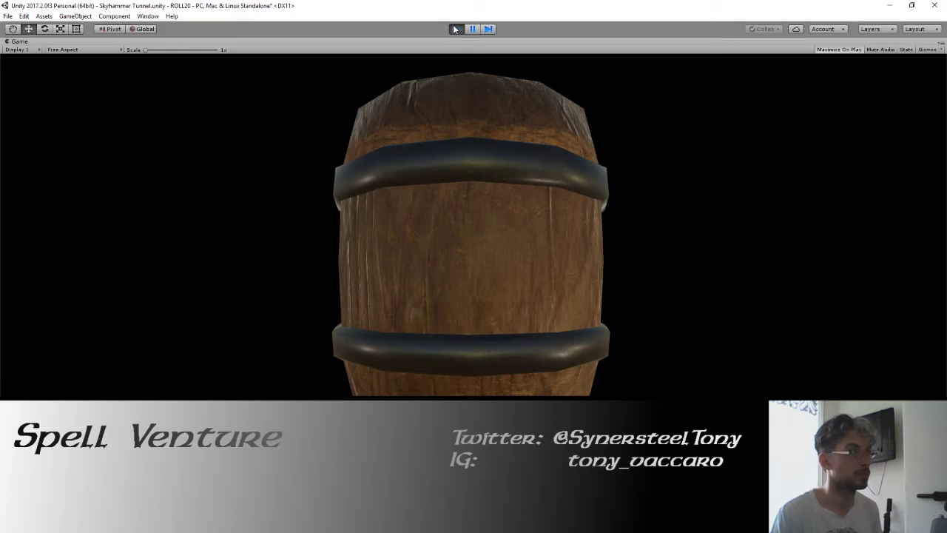
pyautogui.click(455, 29)
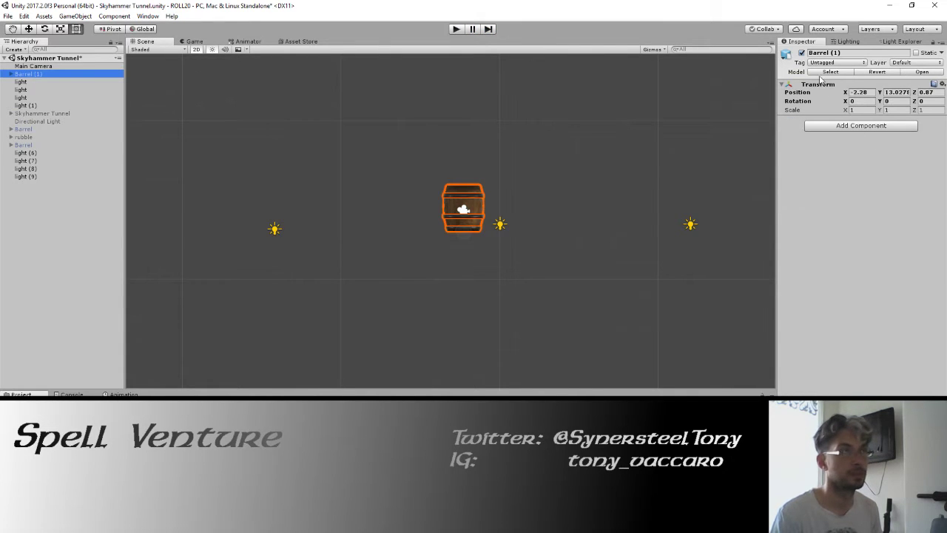
pyautogui.press('Up')
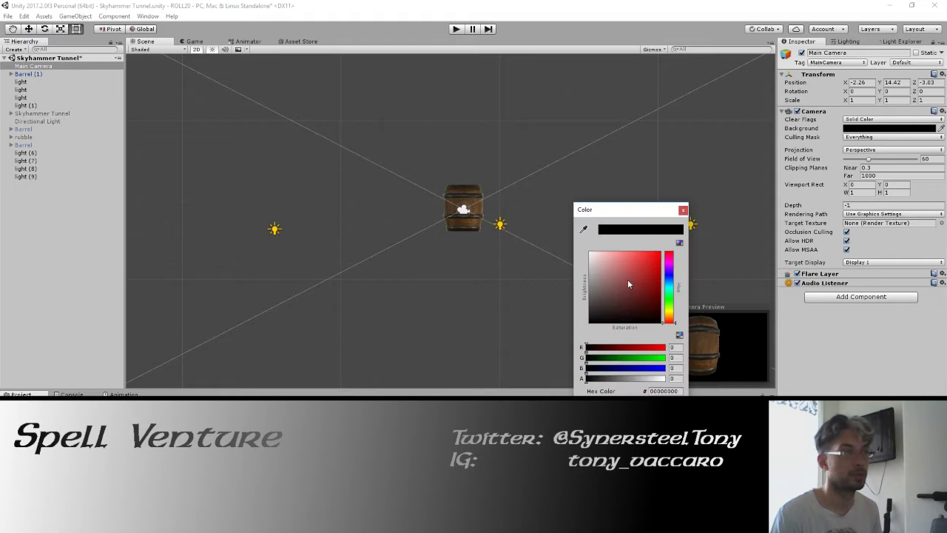
# Set the camera background to green (G 255), run the game, and snip the barrel.
pyautogui.moveTo(653, 361); pyautogui.dragTo(676, 298)
pyautogui.click(682, 211)
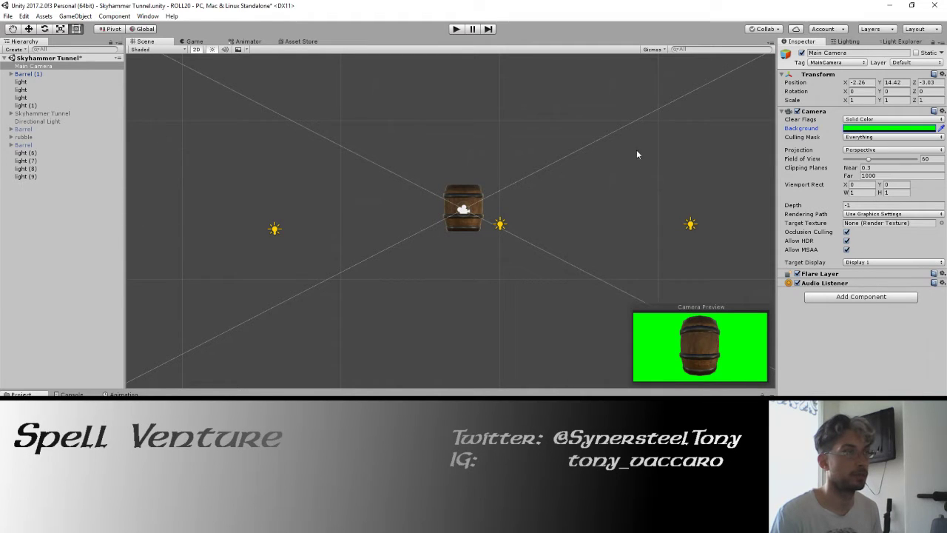
pyautogui.click(457, 29)
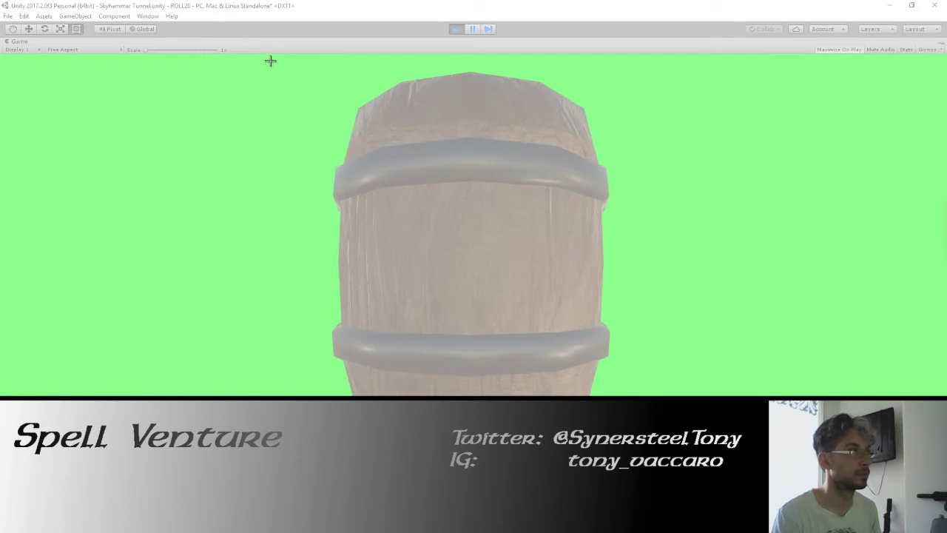
pyautogui.moveTo(249, 57)
pyautogui.mouseDown()
pyautogui.moveTo(535, 239)
pyautogui.moveTo(696, 397)
pyautogui.mouseUp()
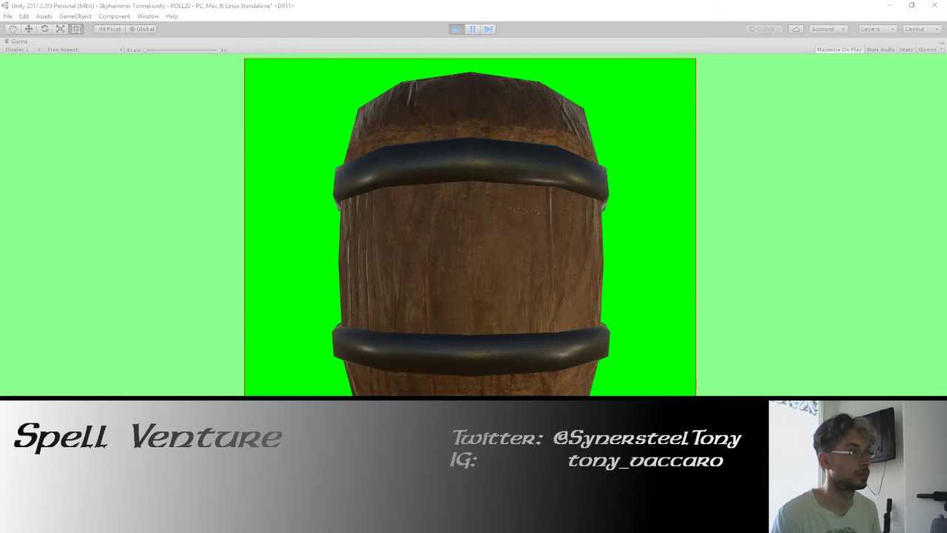
# Start saving the snip and browse to the D&D > ROLL20 tilesets folder.
pyautogui.click(314, 36)
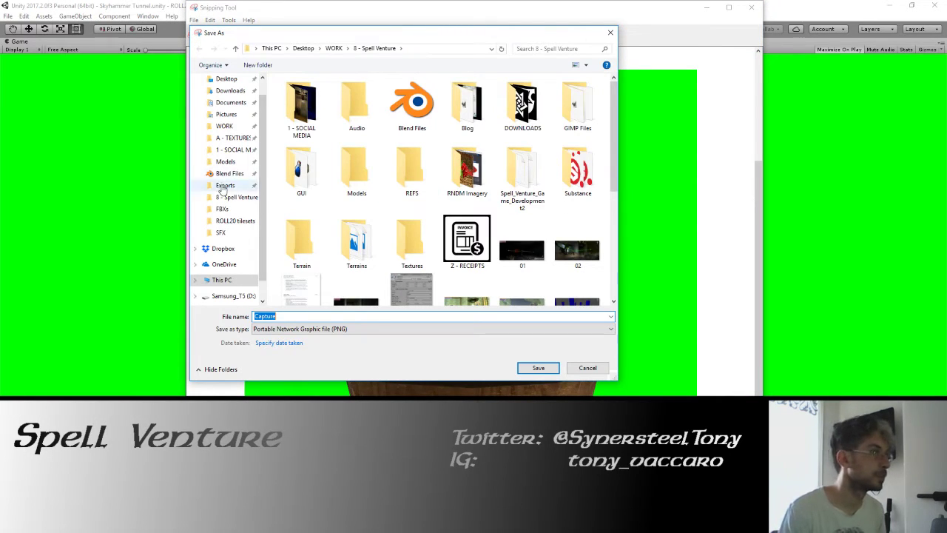
pyautogui.click(222, 210)
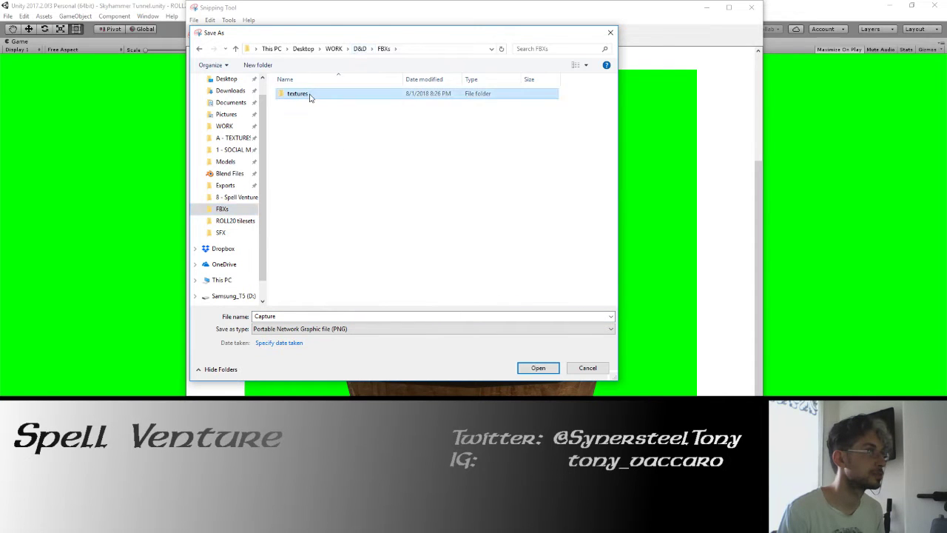
pyautogui.doubleClick(309, 97)
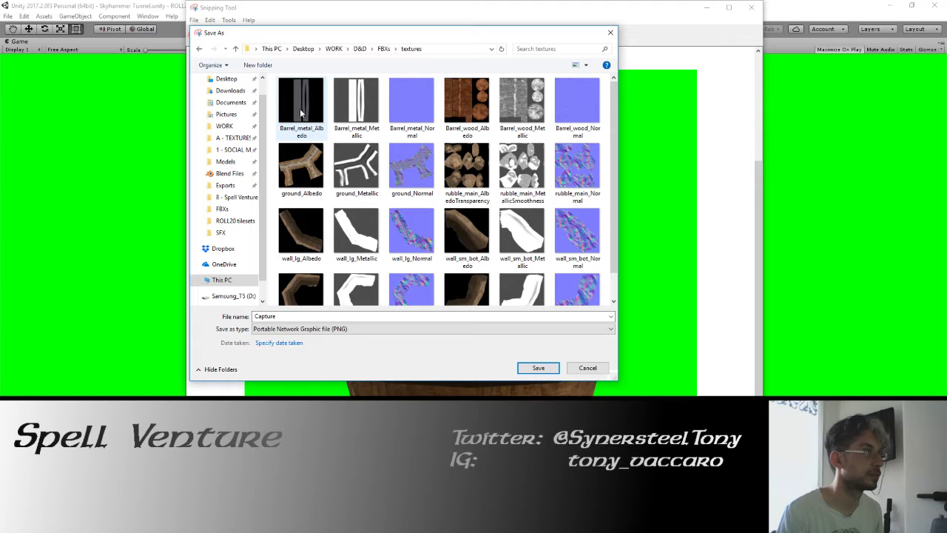
pyautogui.scroll(-1, 328, 122)
pyautogui.scroll(1, 327, 122)
pyautogui.click(385, 49)
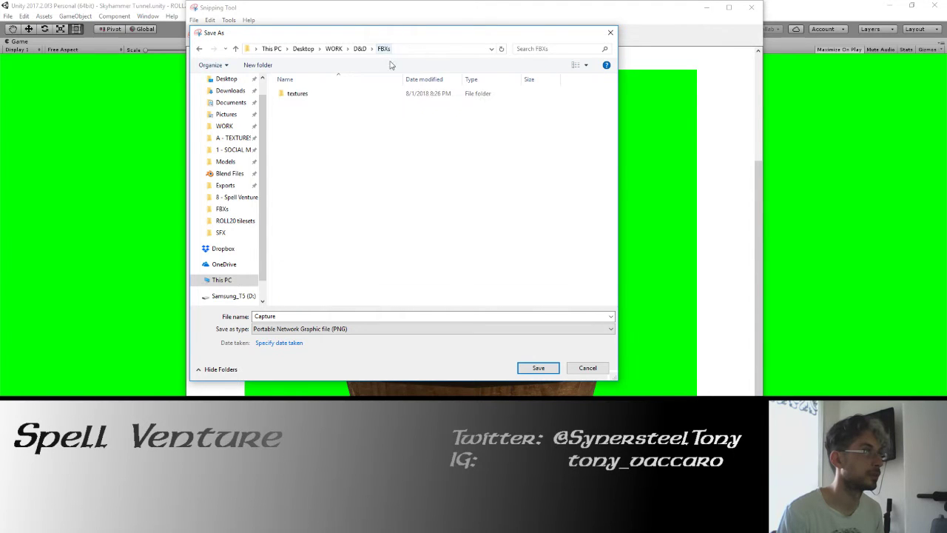
pyautogui.click(358, 49)
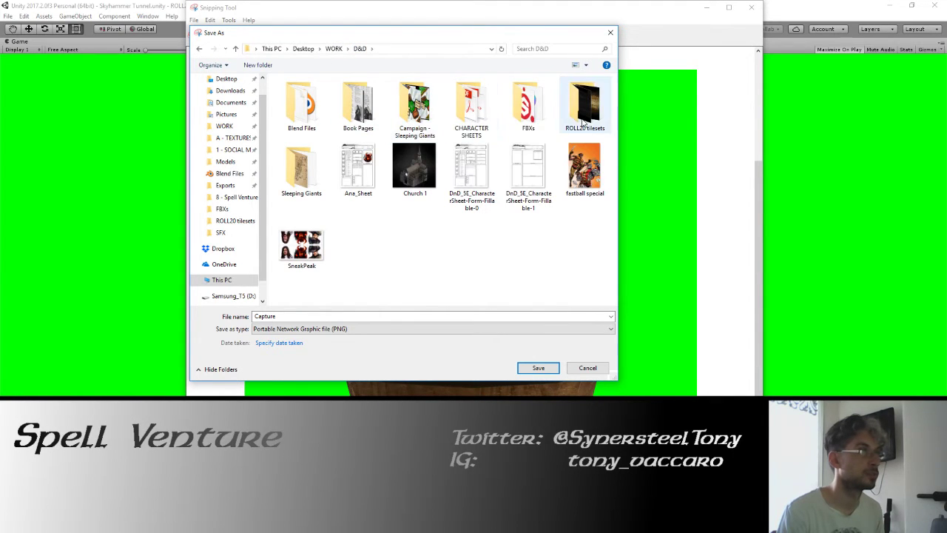
pyautogui.doubleClick(594, 115)
# Save the snip over barrel01.PNG, confirm replacing it, close Snipping Tool, and stop the game.
pyautogui.click(300, 115)
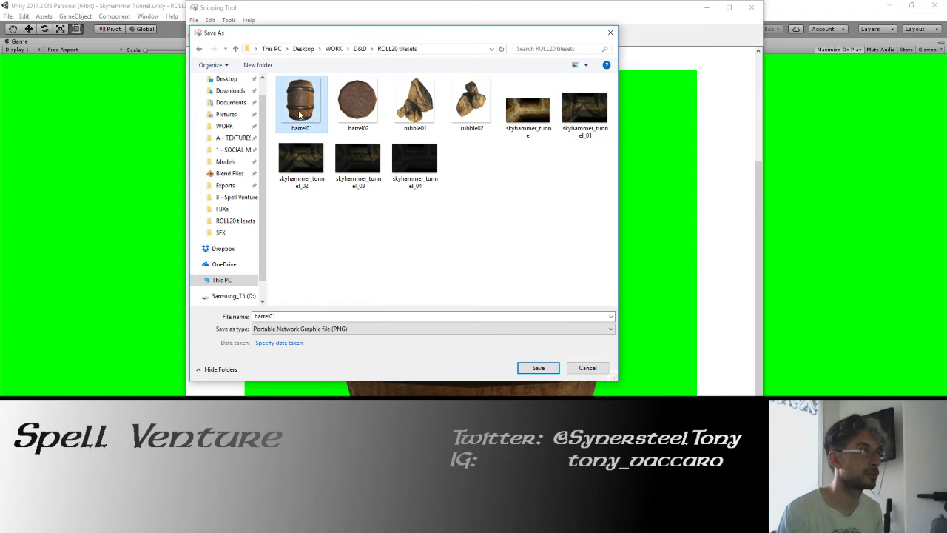
pyautogui.click(534, 366)
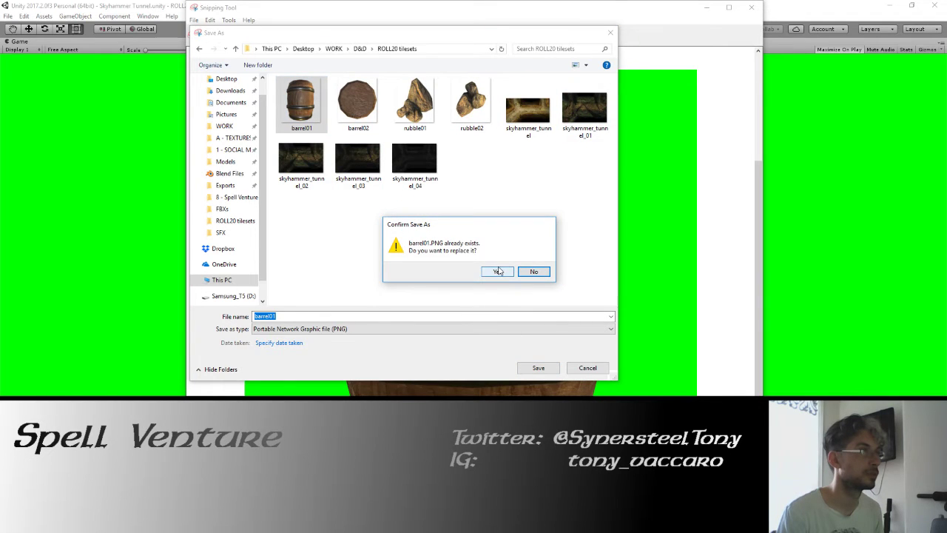
pyautogui.click(500, 272)
pyautogui.click(751, 7)
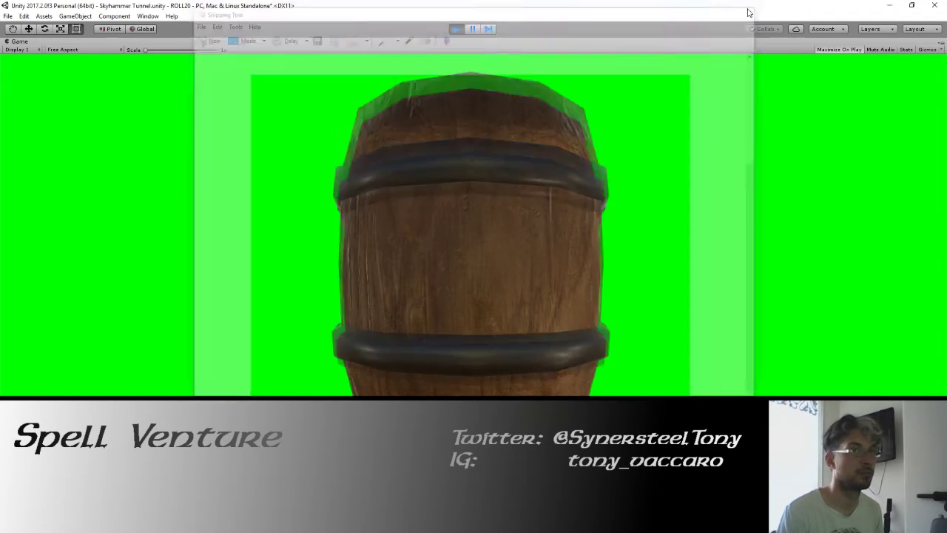
pyautogui.click(456, 29)
# Leave play mode, pan the Scene view, and delete Barrel (1) from the scene.
pyautogui.click(455, 29)
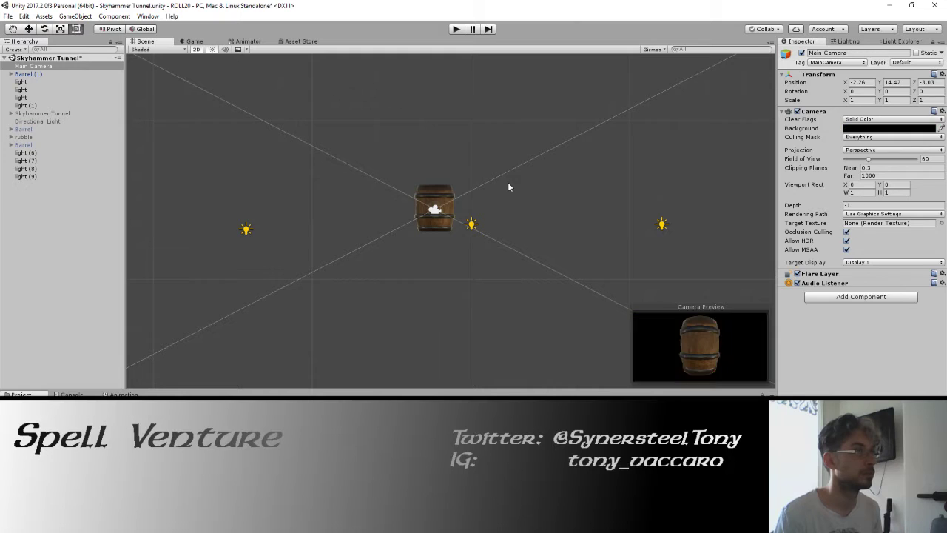
pyautogui.click(507, 184)
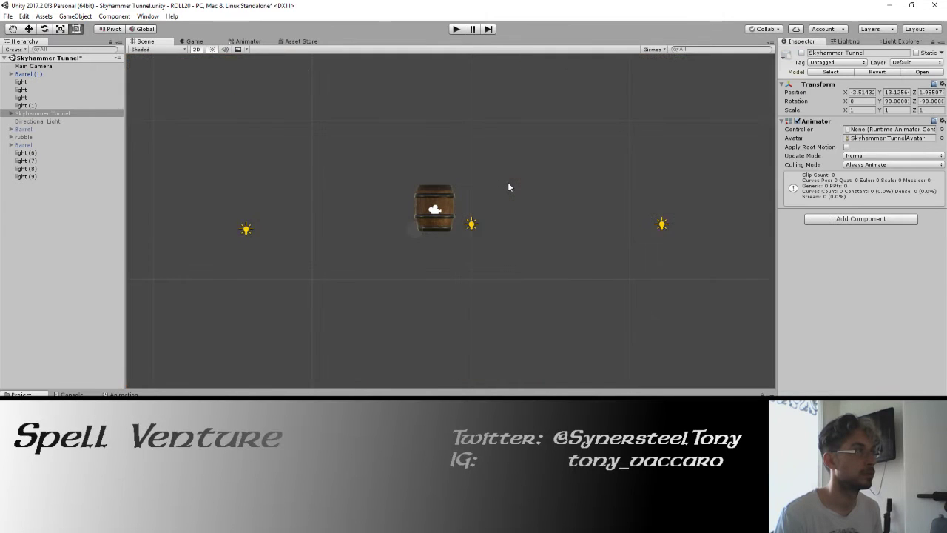
pyautogui.click(508, 182)
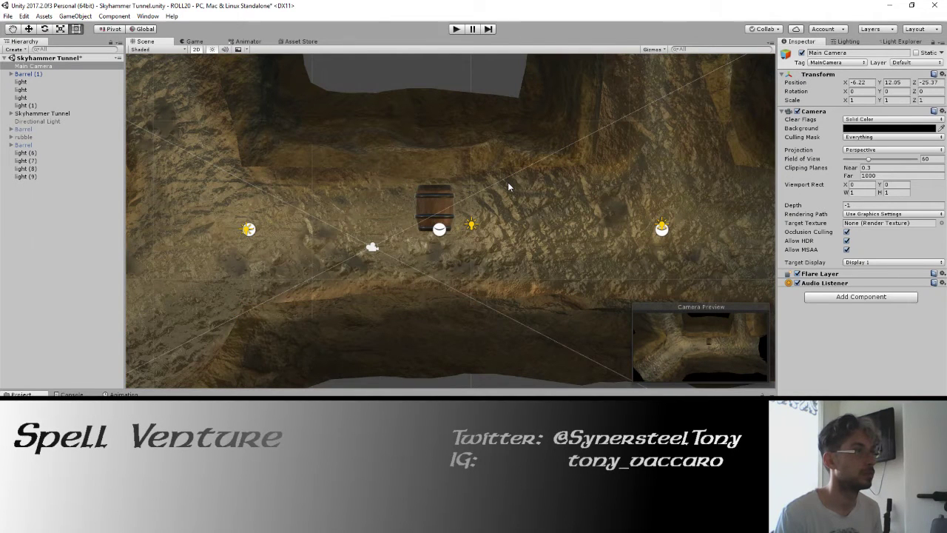
pyautogui.moveTo(508, 182); pyautogui.dragTo(536, 214)
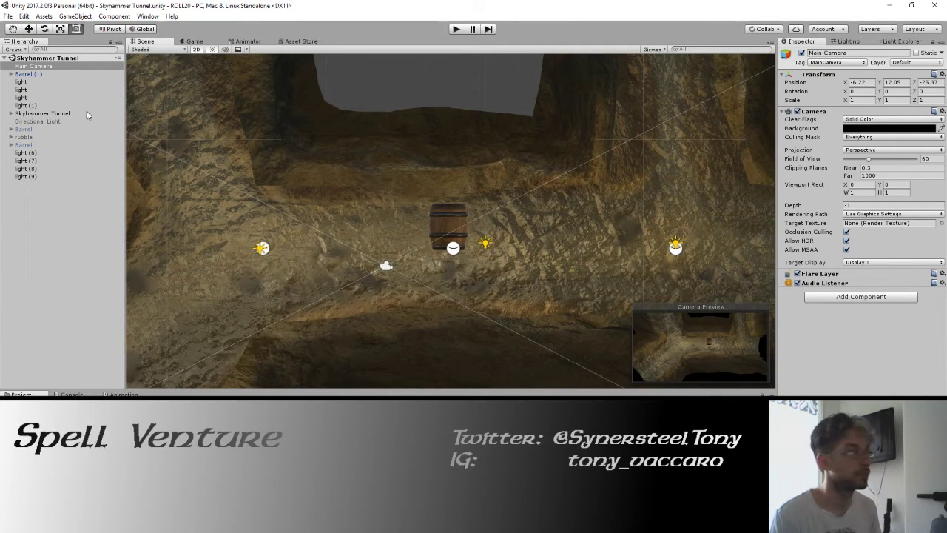
pyautogui.click(28, 74)
pyautogui.click(215, 77)
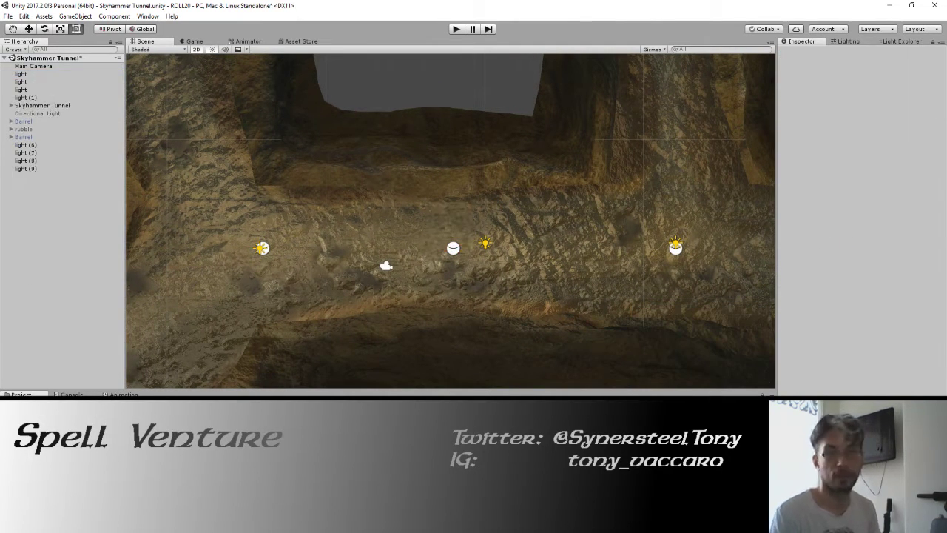
pyautogui.hotkey('alt', 'Tab')
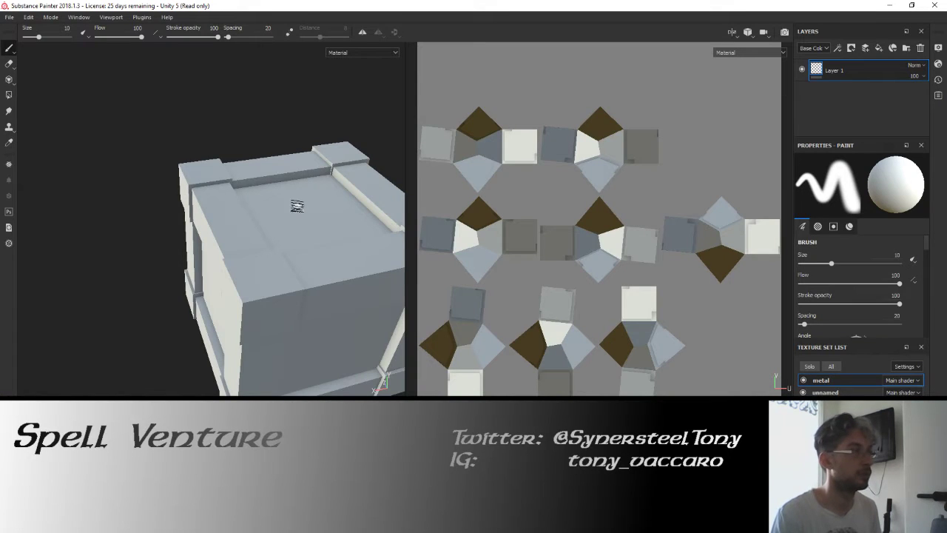
pyautogui.moveTo(299, 211)
pyautogui.mouseDown()
pyautogui.moveTo(191, 209)
pyautogui.moveTo(315, 214)
pyautogui.mouseUp()
pyautogui.scroll(3, 271, 212)
pyautogui.scroll(3, 270, 218)
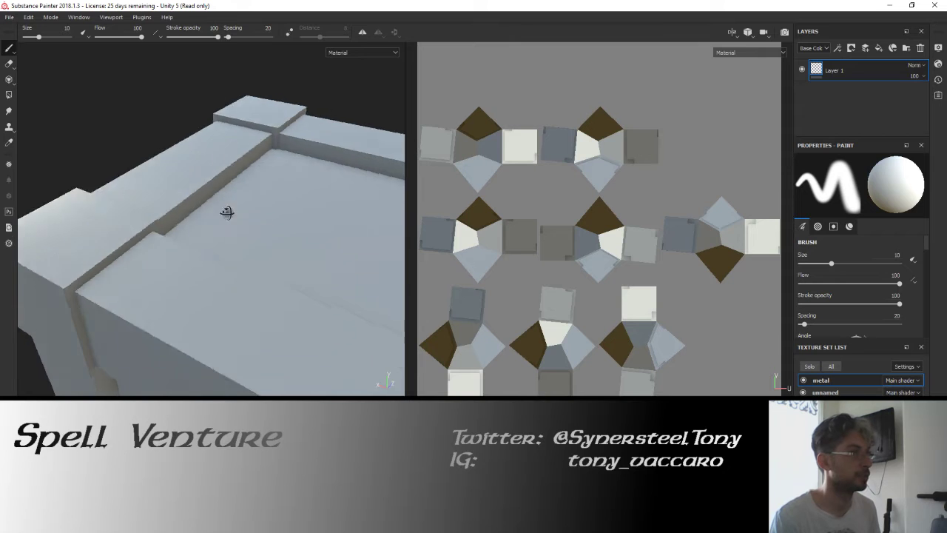
pyautogui.scroll(5, 516, 217)
pyautogui.scroll(2, 546, 234)
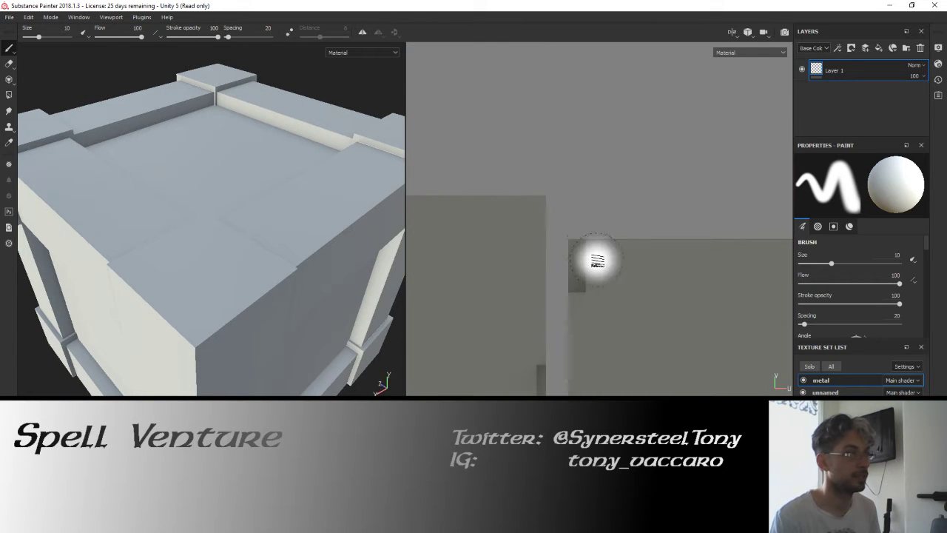
pyautogui.moveTo(466, 259); pyautogui.dragTo(559, 247)
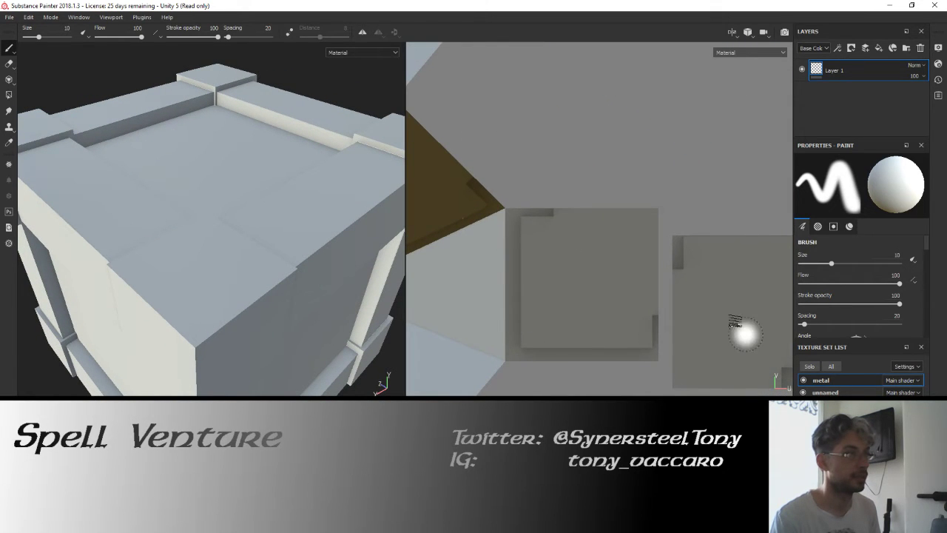
pyautogui.scroll(-3, 544, 249)
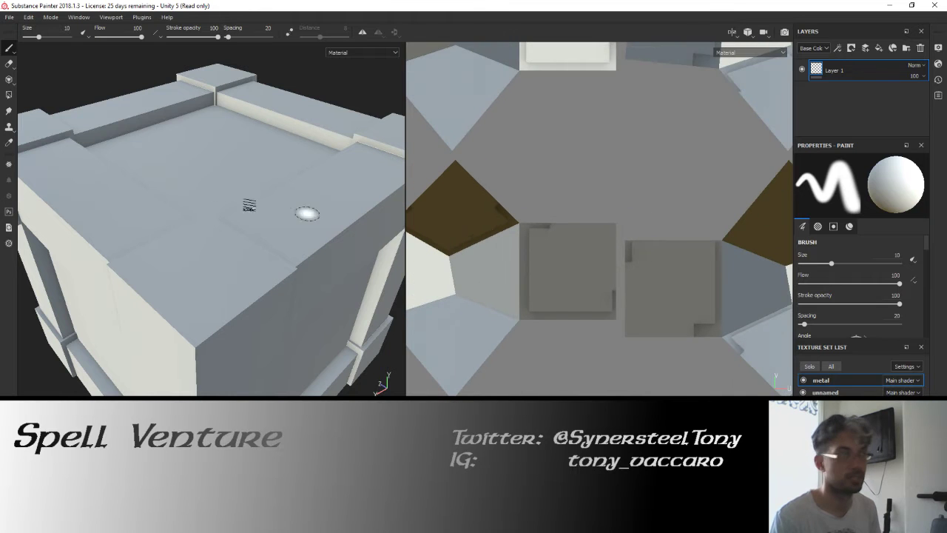
pyautogui.moveTo(239, 171)
pyautogui.mouseDown()
pyautogui.moveTo(127, 188)
pyautogui.moveTo(184, 178)
pyautogui.moveTo(218, 205)
pyautogui.moveTo(159, 227)
pyautogui.moveTo(121, 212)
pyautogui.moveTo(226, 163)
pyautogui.moveTo(180, 165)
pyautogui.moveTo(105, 228)
pyautogui.moveTo(228, 155)
pyautogui.moveTo(165, 218)
pyautogui.moveTo(227, 182)
pyautogui.moveTo(210, 186)
pyautogui.moveTo(332, 161)
pyautogui.moveTo(259, 170)
pyautogui.moveTo(191, 200)
pyautogui.moveTo(201, 184)
pyautogui.moveTo(256, 174)
pyautogui.moveTo(116, 254)
pyautogui.mouseUp()
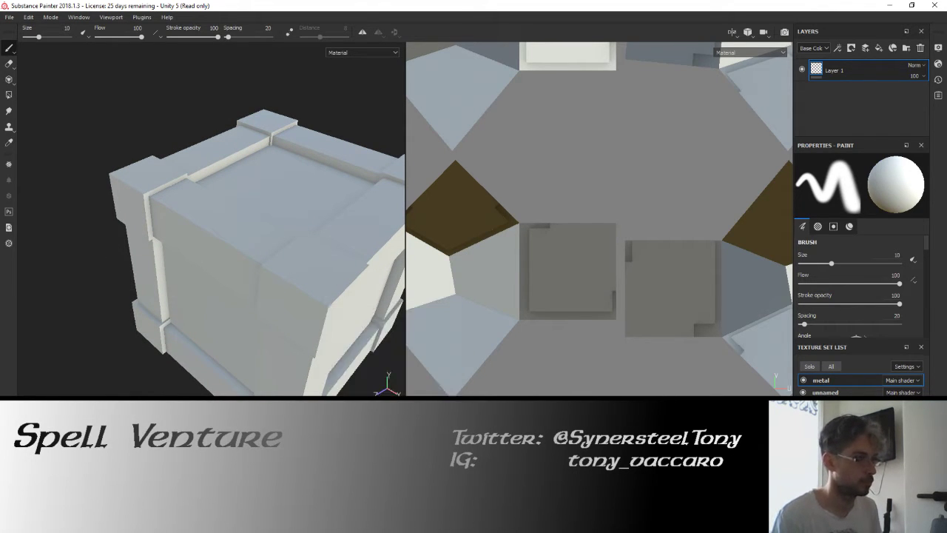
pyautogui.moveTo(333, 393); pyautogui.dragTo(331, 311)
# Try Steel Rust and Wear with a pale bluish-grey metal colour, then remove it.
pyautogui.moveTo(260, 297)
pyautogui.mouseDown()
pyautogui.moveTo(260, 251)
pyautogui.moveTo(511, 186)
pyautogui.mouseUp()
pyautogui.scroll(-3, 869, 213)
pyautogui.scroll(-2, 869, 213)
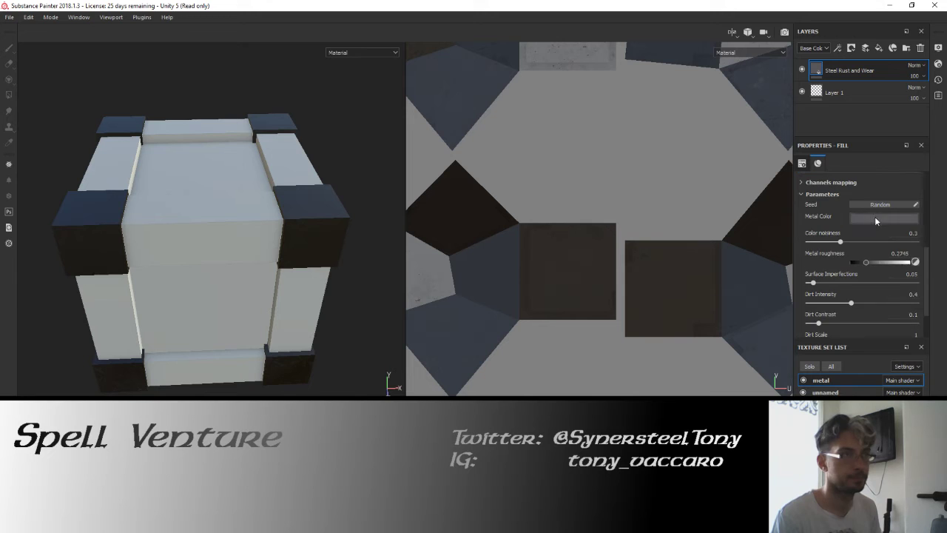
pyautogui.click(876, 217)
pyautogui.click(814, 267)
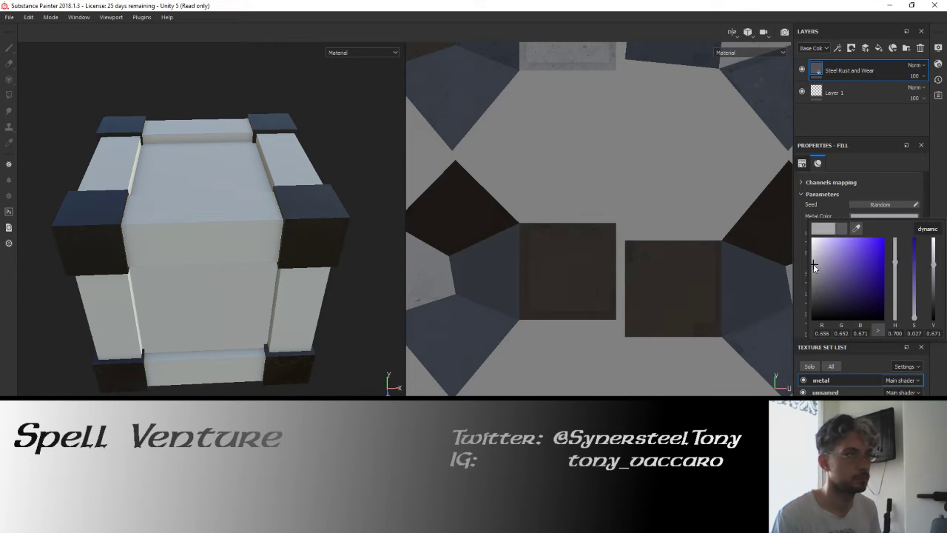
pyautogui.moveTo(815, 267); pyautogui.dragTo(814, 254)
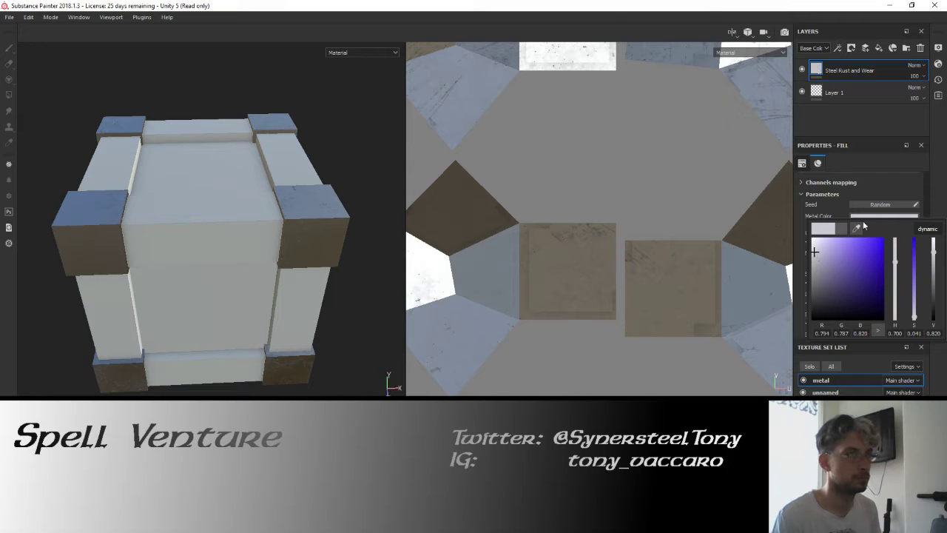
pyautogui.click(942, 197)
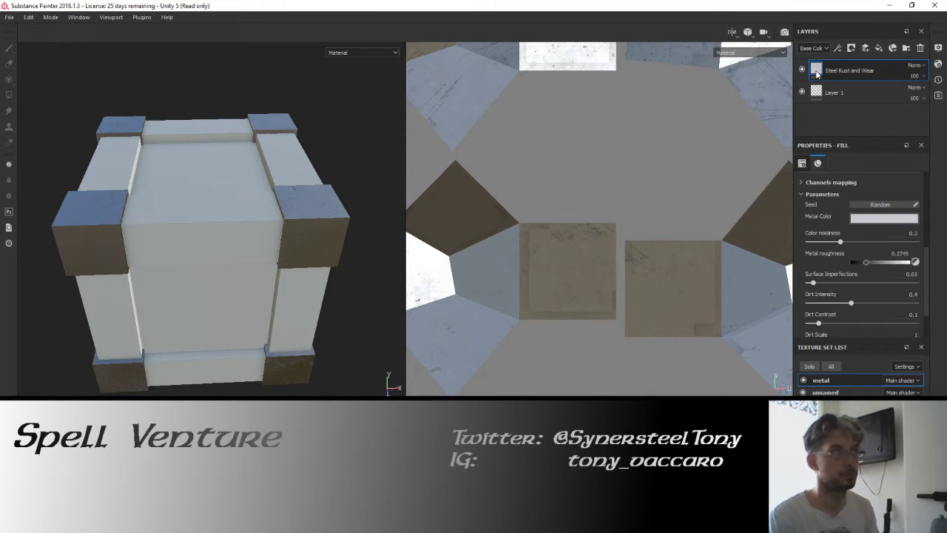
pyautogui.press('Delete')
pyautogui.press('Delete')
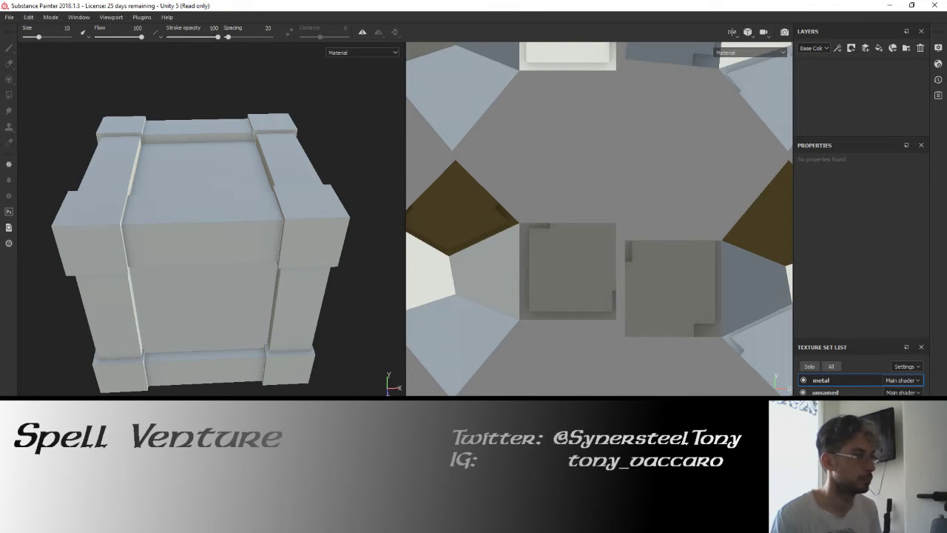
# Try Rust Fine on the corner blocks, inspect it up close, then delete the layer.
pyautogui.moveTo(296, 444); pyautogui.dragTo(320, 265)
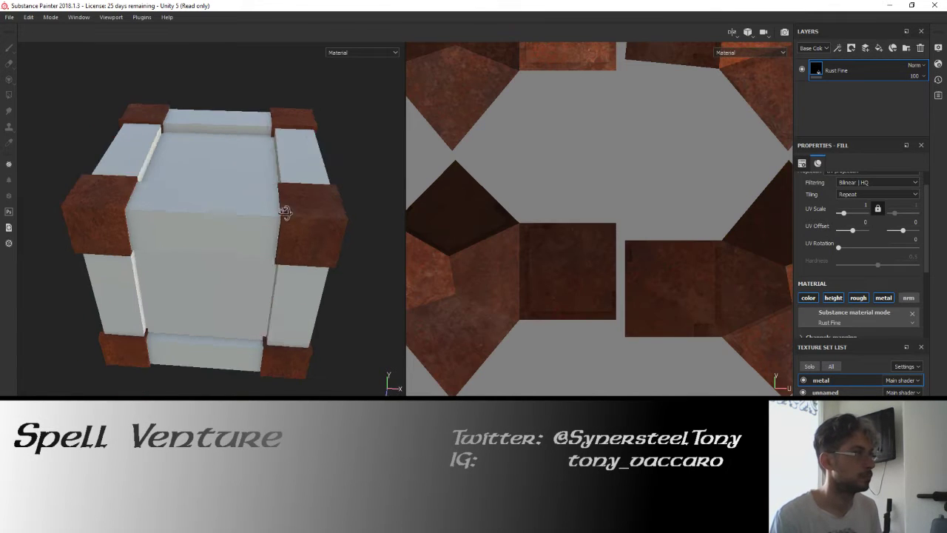
pyautogui.moveTo(285, 212)
pyautogui.mouseDown()
pyautogui.moveTo(264, 213)
pyautogui.moveTo(192, 255)
pyautogui.mouseUp()
pyautogui.scroll(5, 292, 214)
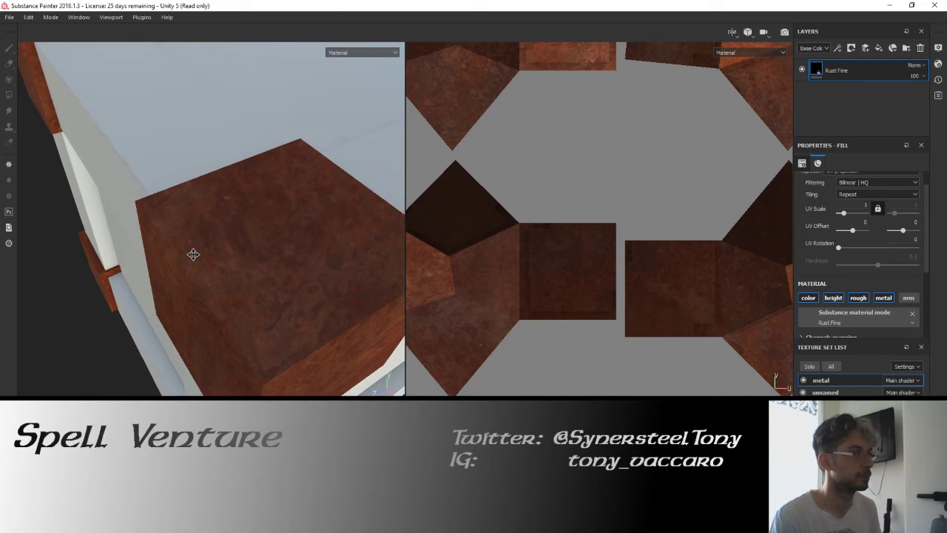
pyautogui.scroll(-5, 172, 257)
pyautogui.moveTo(298, 220); pyautogui.dragTo(242, 252)
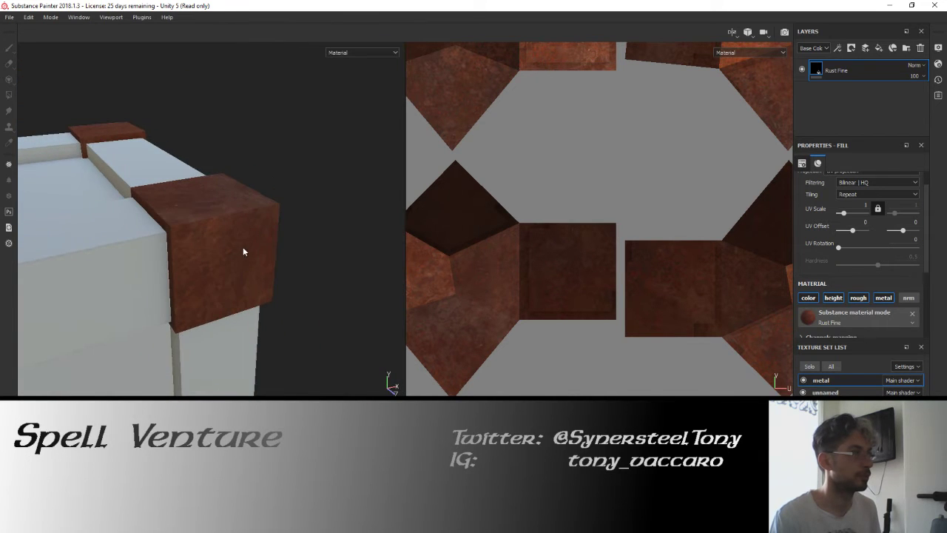
pyautogui.scroll(-3, 267, 261)
pyautogui.scroll(-2, 300, 262)
pyautogui.moveTo(299, 262)
pyautogui.mouseDown()
pyautogui.moveTo(254, 271)
pyautogui.moveTo(296, 248)
pyautogui.mouseUp()
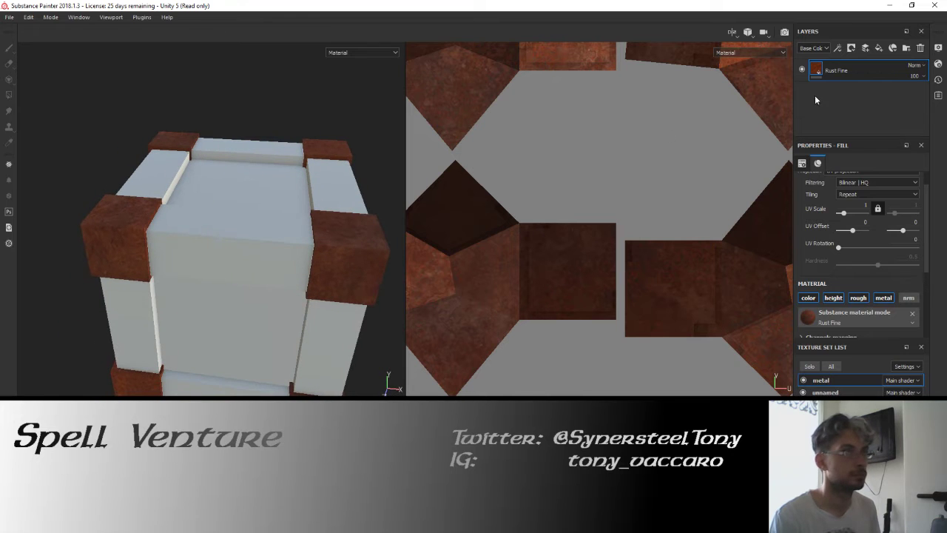
pyautogui.press('Delete')
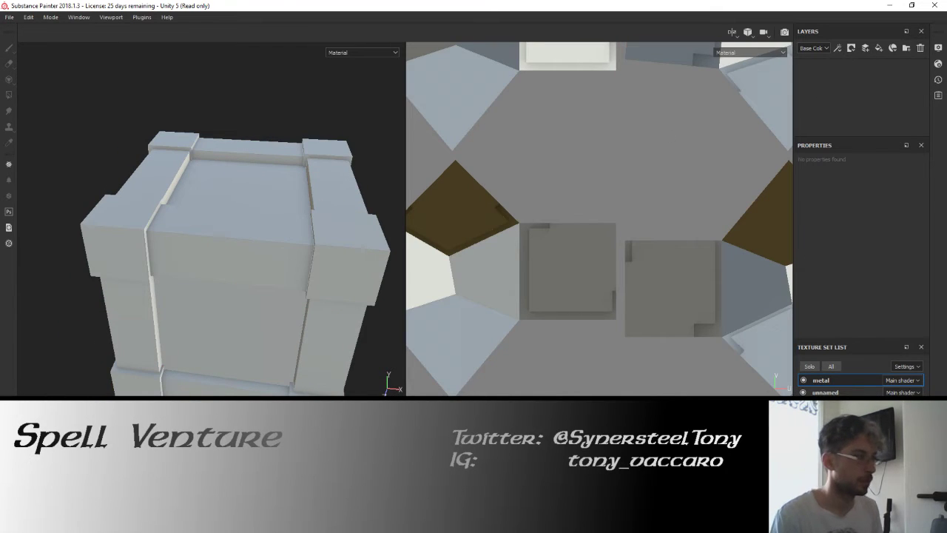
# Apply Steel Rust and Wear, masked by an inverted Metal Edge Wear generator.
pyautogui.moveTo(379, 381)
pyautogui.mouseDown()
pyautogui.moveTo(336, 258)
pyautogui.moveTo(220, 225)
pyautogui.mouseUp()
pyautogui.scroll(3, 257, 218)
pyautogui.scroll(3, 325, 178)
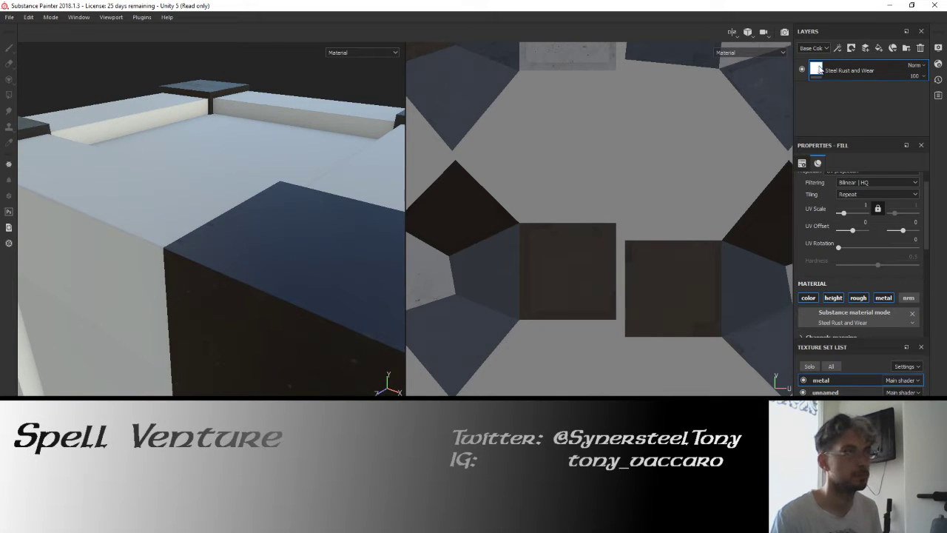
pyautogui.rightClick(816, 68)
pyautogui.click(835, 73)
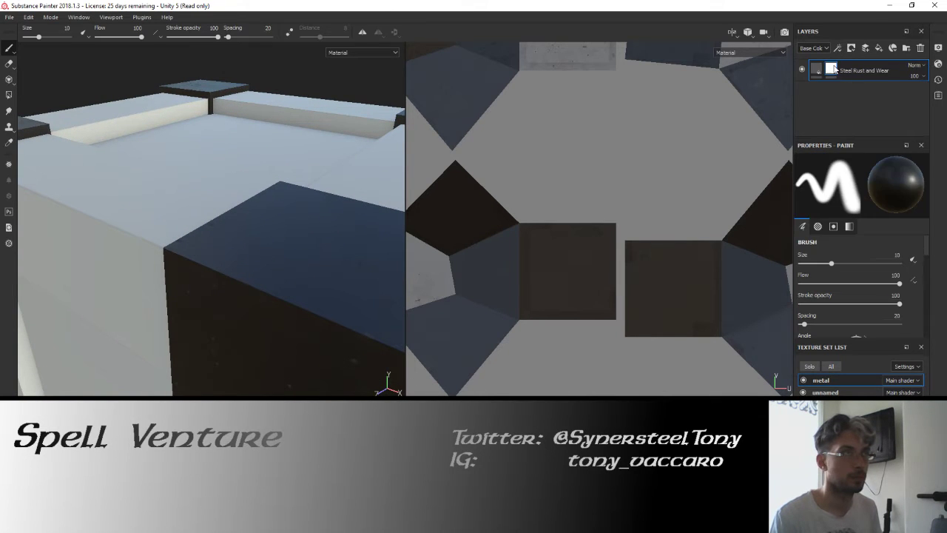
pyautogui.rightClick(835, 69)
pyautogui.click(865, 239)
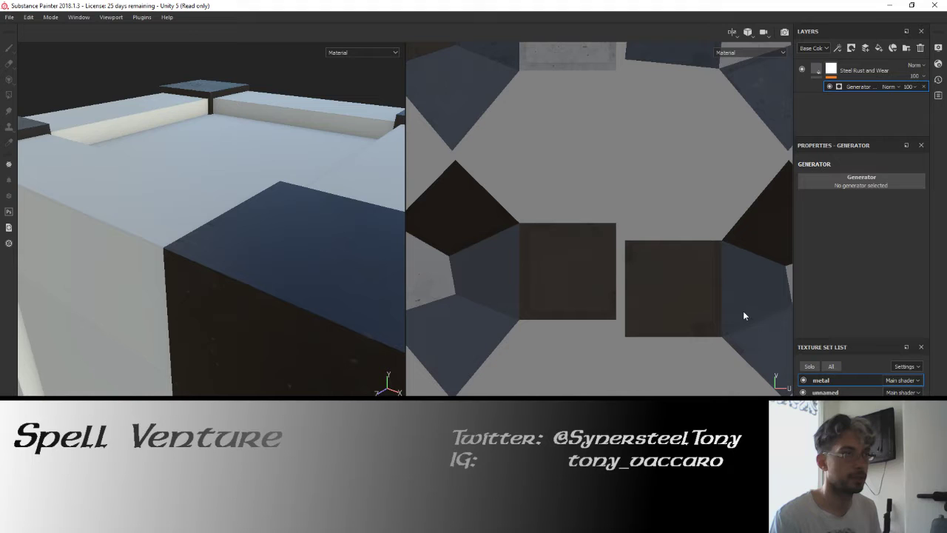
pyautogui.click(862, 181)
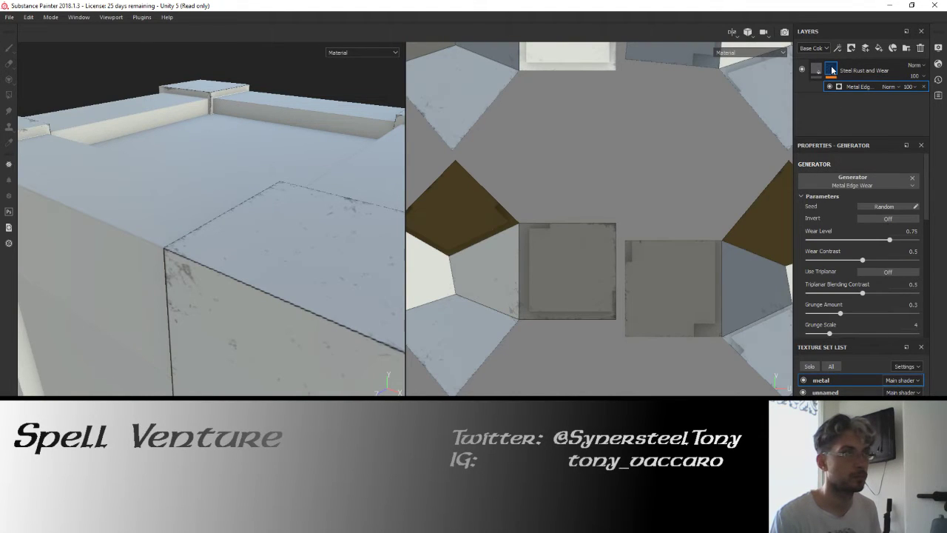
pyautogui.click(887, 219)
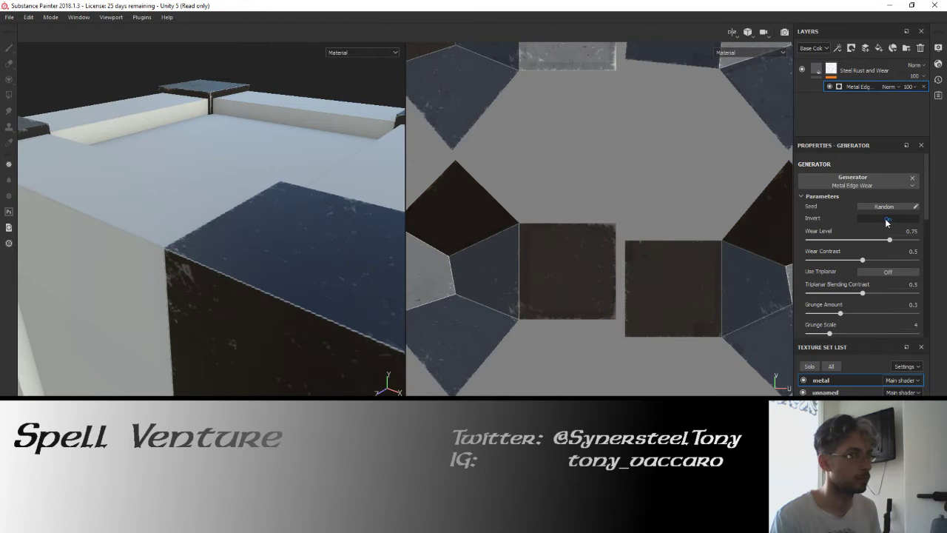
# Tune the edge wear: level 0.91, less grunge, curvature weight 1, edges smoothness 4.68.
pyautogui.moveTo(897, 242); pyautogui.dragTo(909, 241)
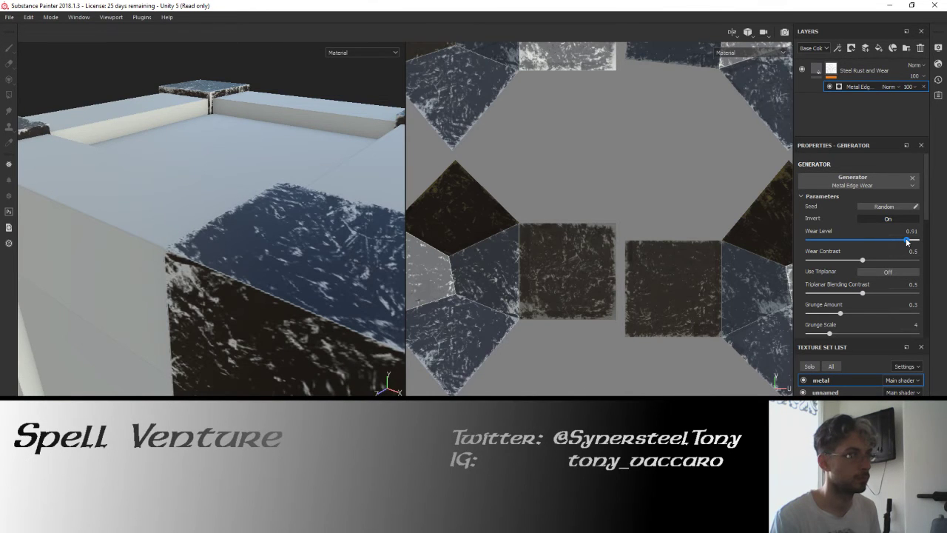
pyautogui.moveTo(824, 315); pyautogui.dragTo(844, 315)
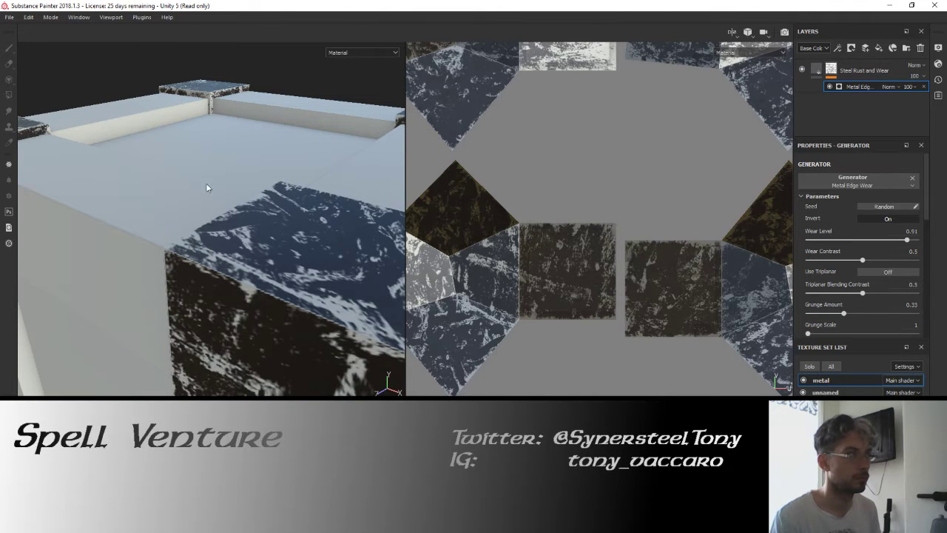
pyautogui.press('f')
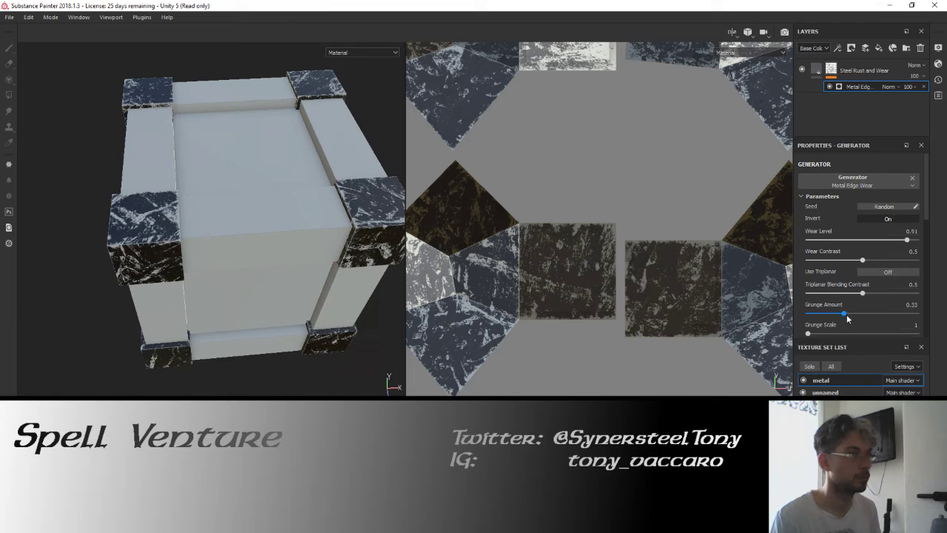
pyautogui.moveTo(834, 315); pyautogui.dragTo(831, 314)
pyautogui.scroll(-3, 852, 308)
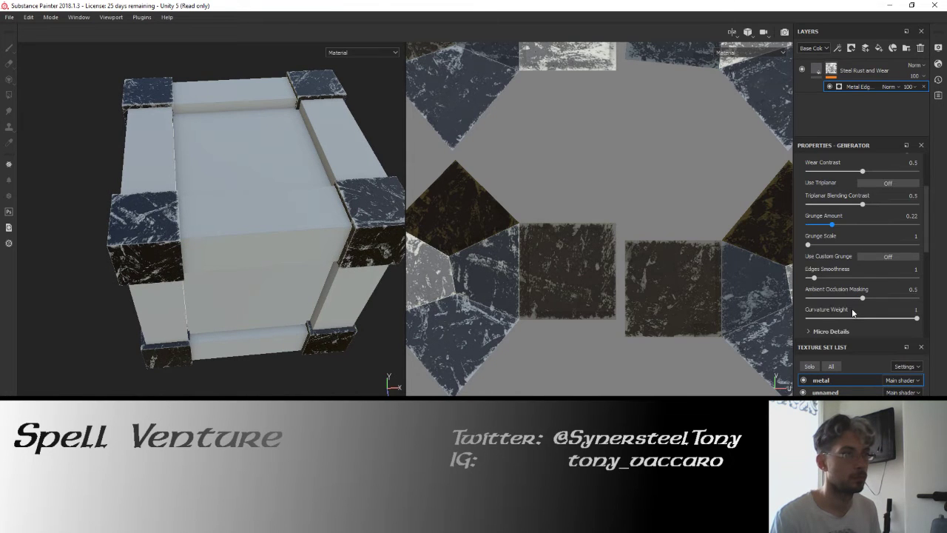
pyautogui.moveTo(914, 319)
pyautogui.mouseDown()
pyautogui.moveTo(812, 316)
pyautogui.moveTo(934, 318)
pyautogui.mouseUp()
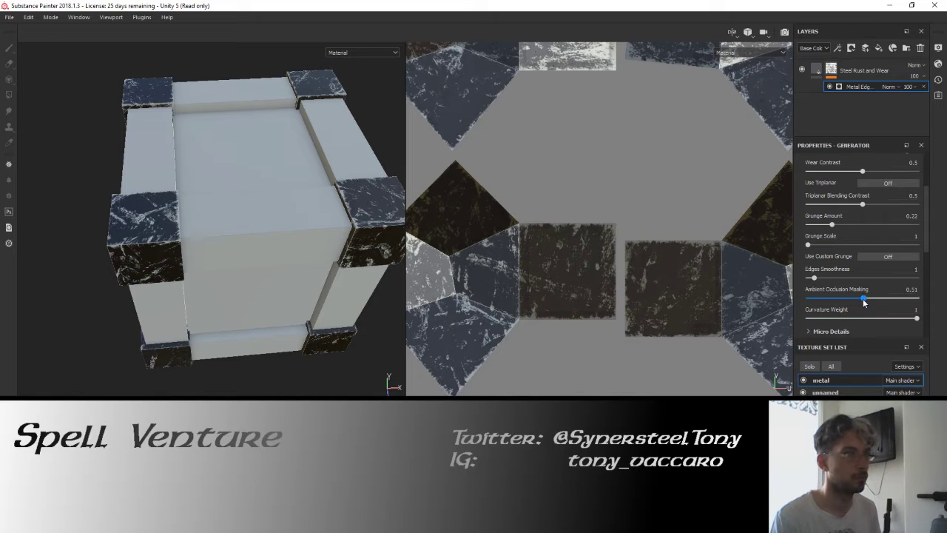
pyautogui.moveTo(818, 280); pyautogui.dragTo(893, 282)
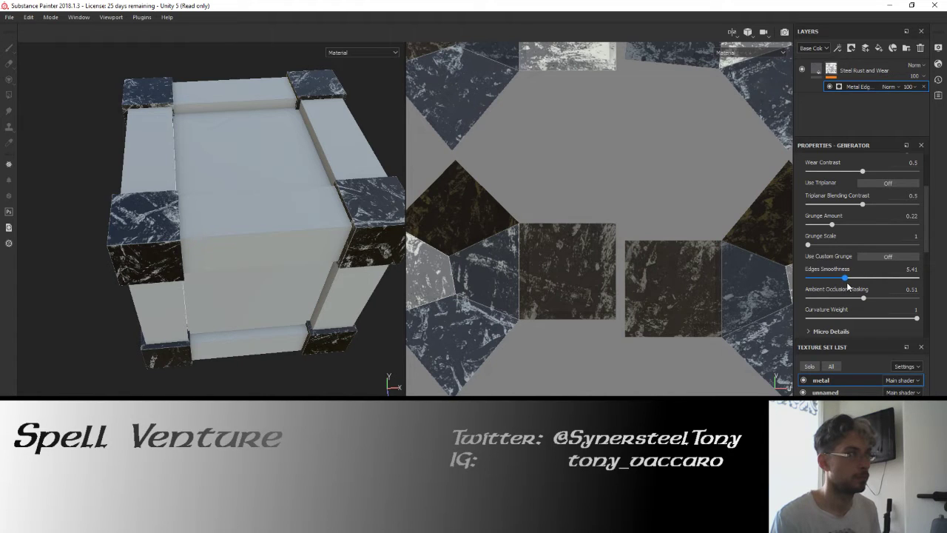
pyautogui.click(847, 279)
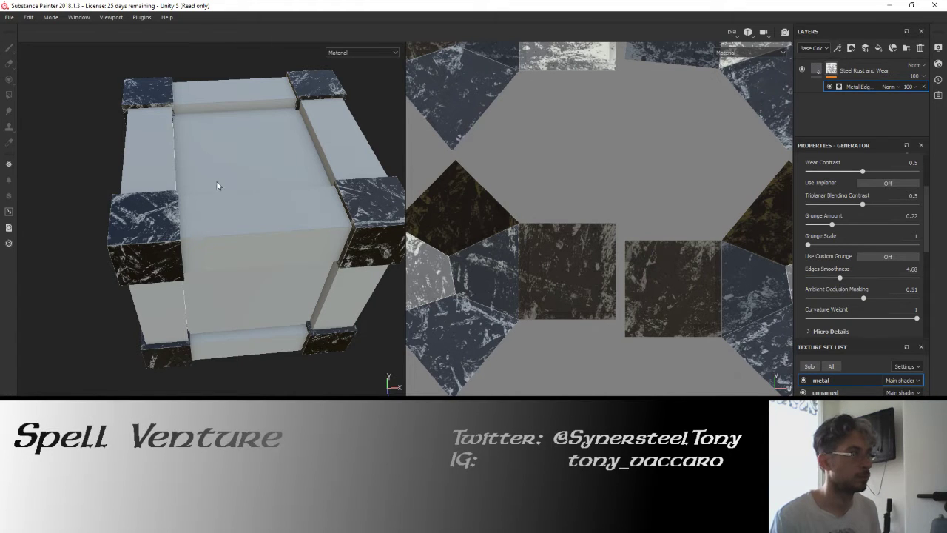
# Orbit and zoom around the crate to inspect the worn edges on the corner blocks.
pyautogui.moveTo(213, 182)
pyautogui.mouseDown()
pyautogui.moveTo(239, 175)
pyautogui.moveTo(192, 175)
pyautogui.mouseUp()
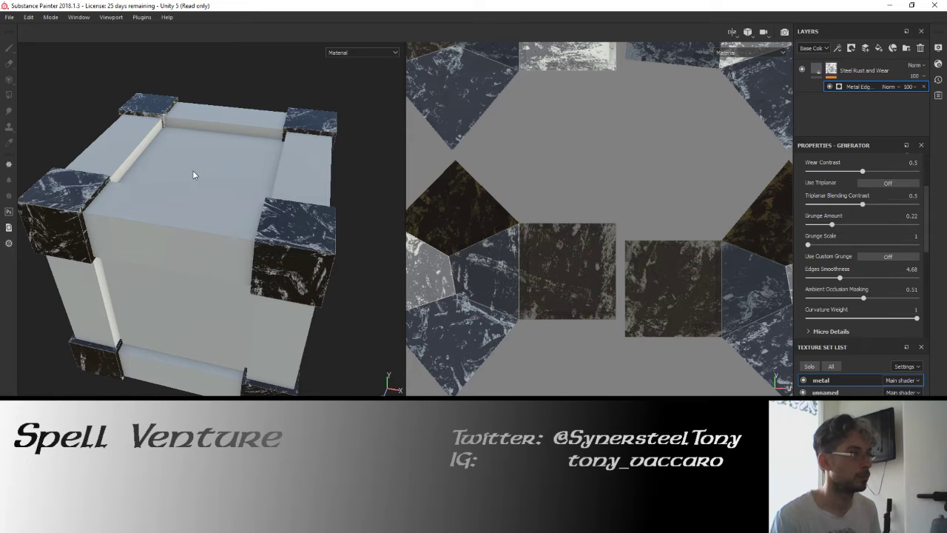
pyautogui.scroll(2, 192, 175)
pyautogui.scroll(3, 189, 163)
pyautogui.scroll(3, 181, 134)
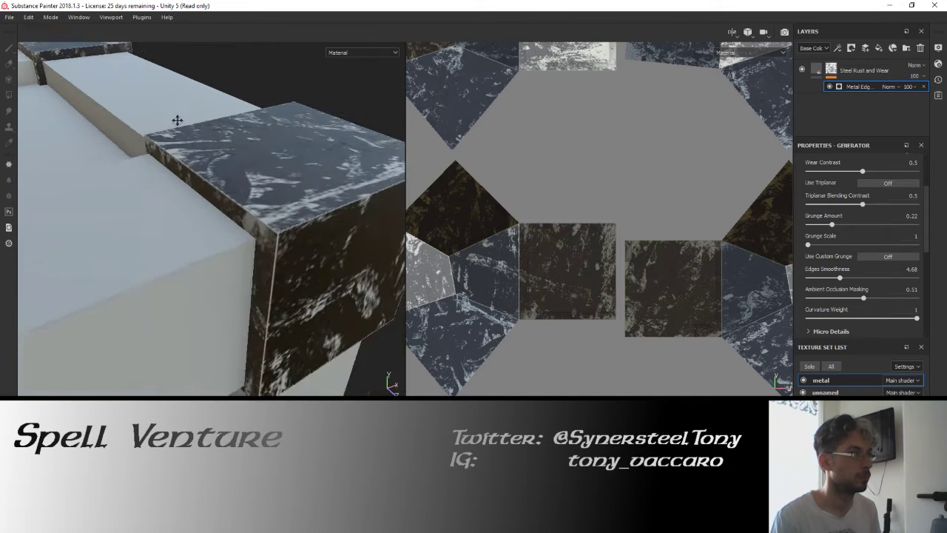
pyautogui.moveTo(177, 120)
pyautogui.mouseDown()
pyautogui.moveTo(173, 109)
pyautogui.moveTo(180, 131)
pyautogui.moveTo(212, 138)
pyautogui.moveTo(115, 124)
pyautogui.moveTo(185, 148)
pyautogui.mouseUp()
pyautogui.scroll(-3, 222, 159)
pyautogui.scroll(-2, 237, 163)
pyautogui.scroll(-2, 249, 167)
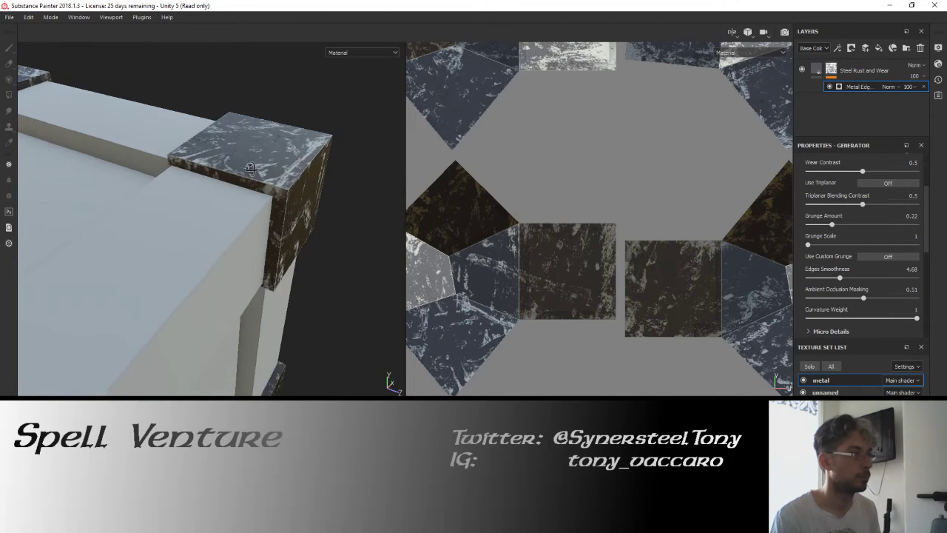
pyautogui.moveTo(249, 167); pyautogui.dragTo(288, 394)
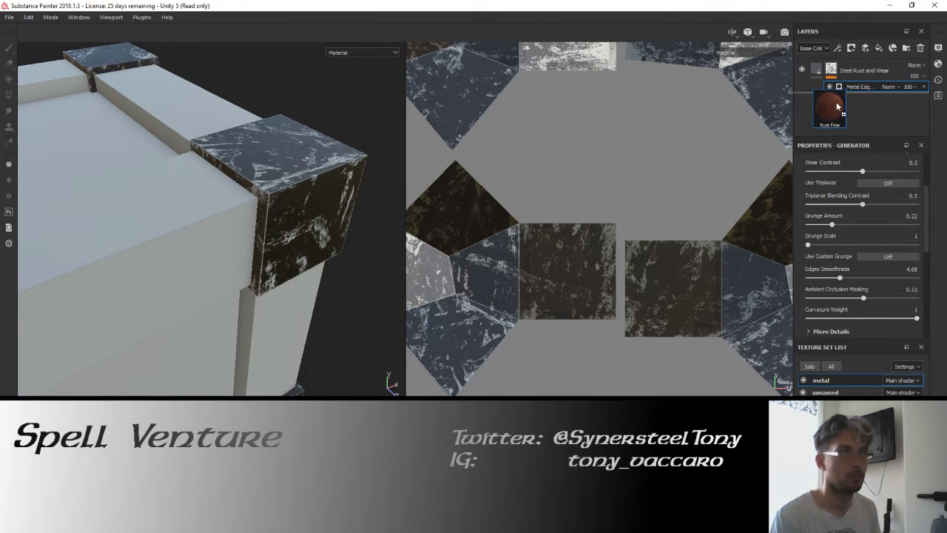
# Add a Rust Fine layer to the metal corners and inspect a rusty corner block.
pyautogui.moveTo(626, 194); pyautogui.dragTo(836, 101)
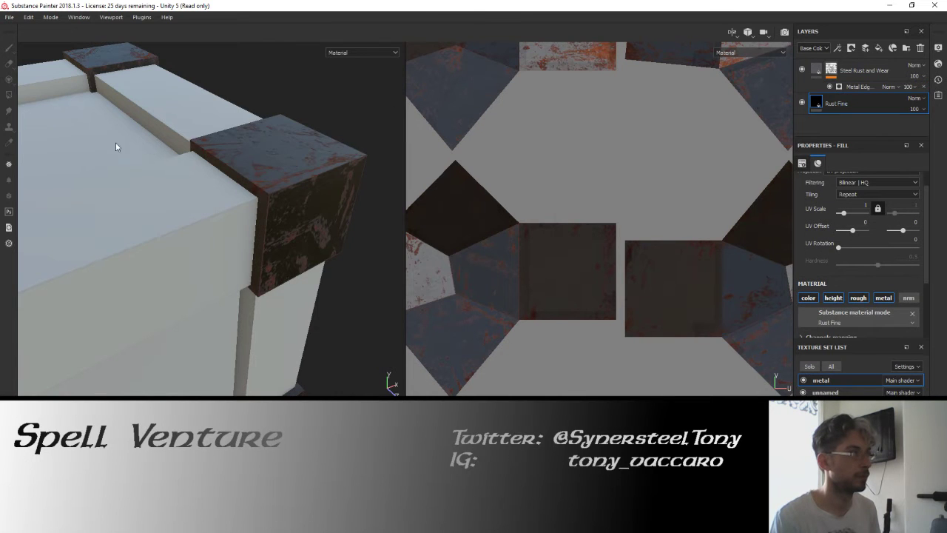
pyautogui.moveTo(116, 146)
pyautogui.mouseDown()
pyautogui.moveTo(190, 165)
pyautogui.moveTo(161, 148)
pyautogui.moveTo(188, 167)
pyautogui.moveTo(311, 151)
pyautogui.moveTo(194, 155)
pyautogui.moveTo(244, 229)
pyautogui.moveTo(247, 222)
pyautogui.moveTo(207, 205)
pyautogui.moveTo(199, 222)
pyautogui.moveTo(244, 165)
pyautogui.moveTo(286, 148)
pyautogui.moveTo(262, 180)
pyautogui.moveTo(275, 165)
pyautogui.moveTo(190, 180)
pyautogui.mouseUp()
pyautogui.scroll(3, 160, 148)
pyautogui.scroll(-3, 247, 222)
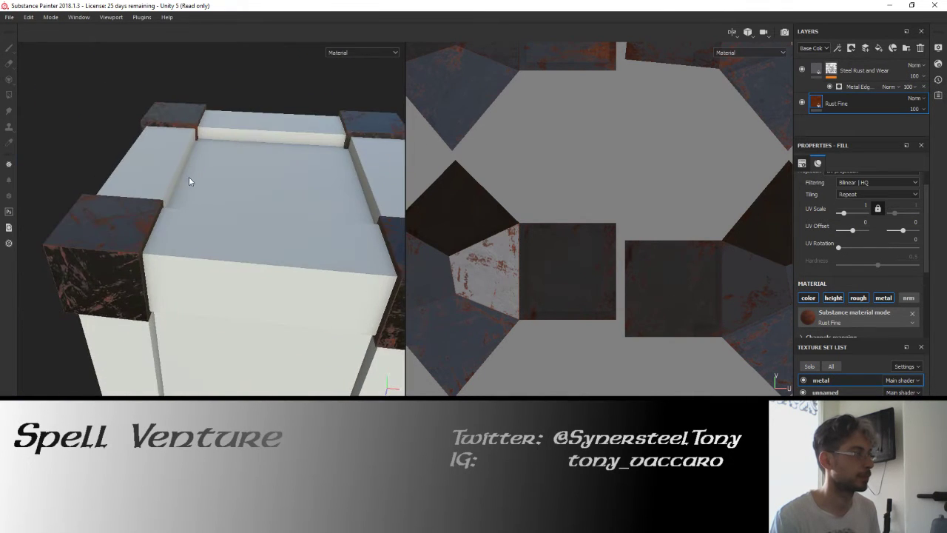
pyautogui.scroll(-3, 228, 190)
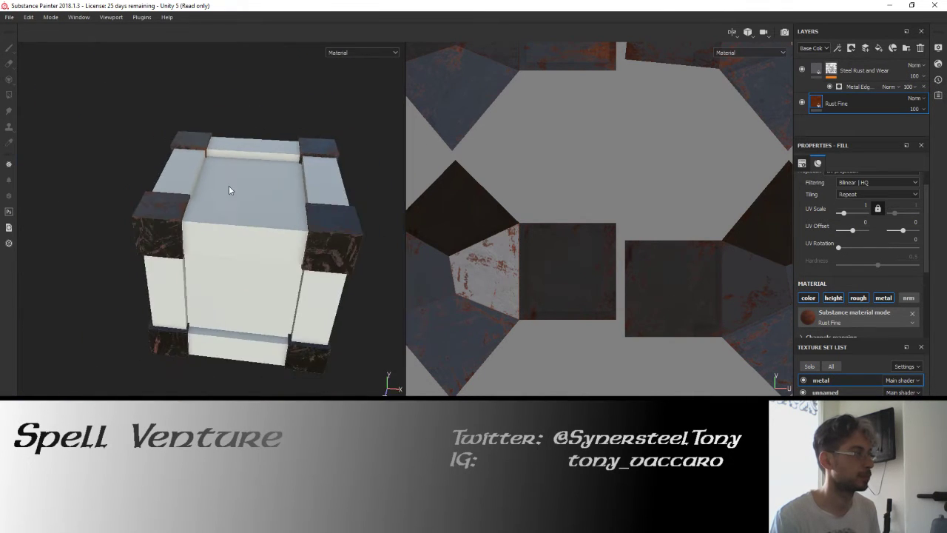
pyautogui.moveTo(267, 155); pyautogui.dragTo(228, 181)
pyautogui.scroll(3, 228, 181)
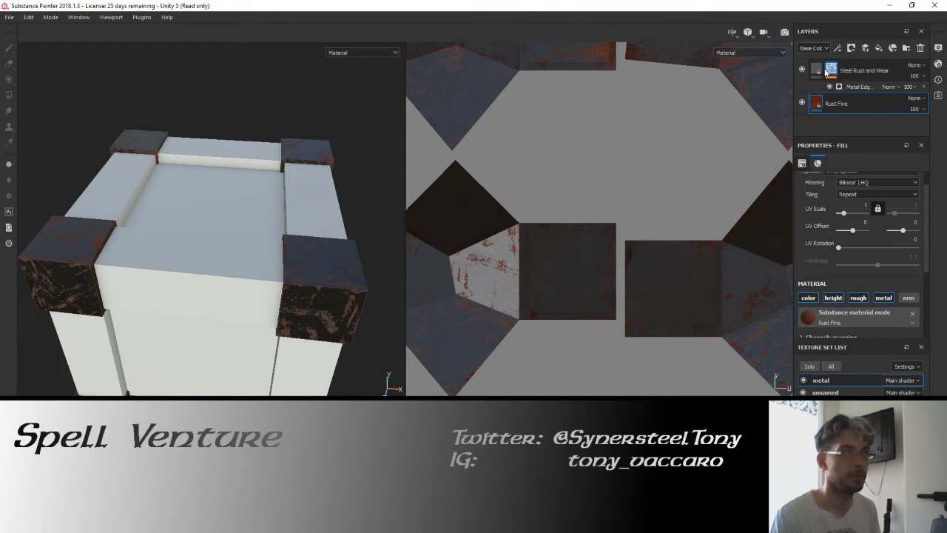
# Copy the Steel Rust and Wear layer.
pyautogui.click(825, 71)
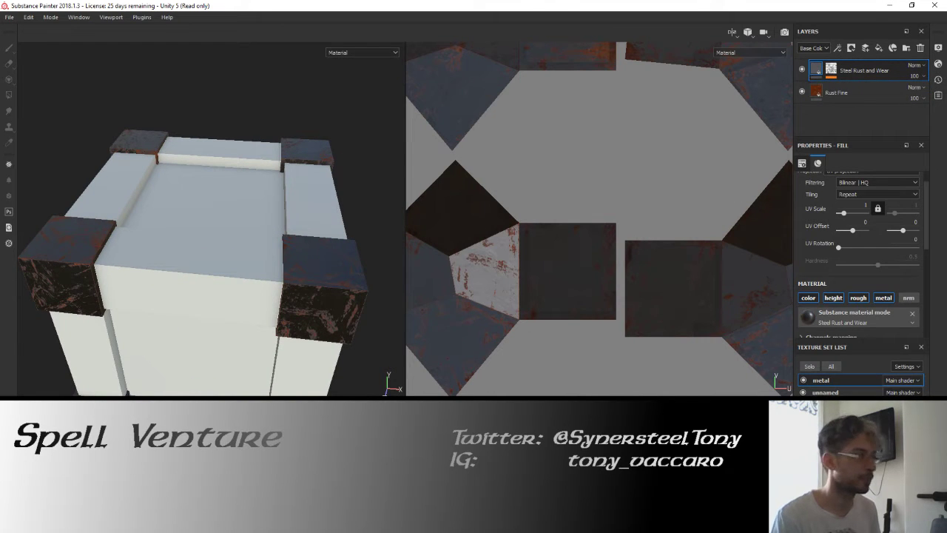
pyautogui.rightClick(818, 69)
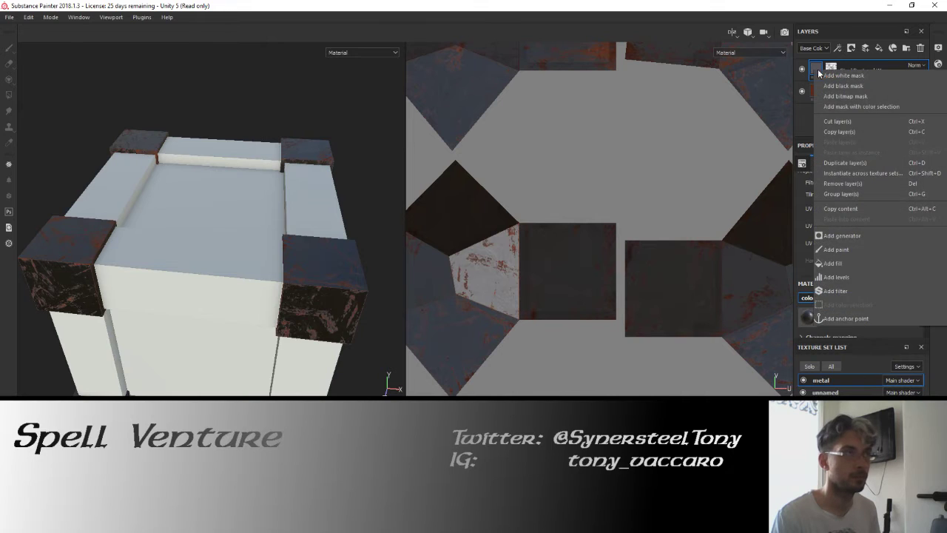
pyautogui.click(839, 131)
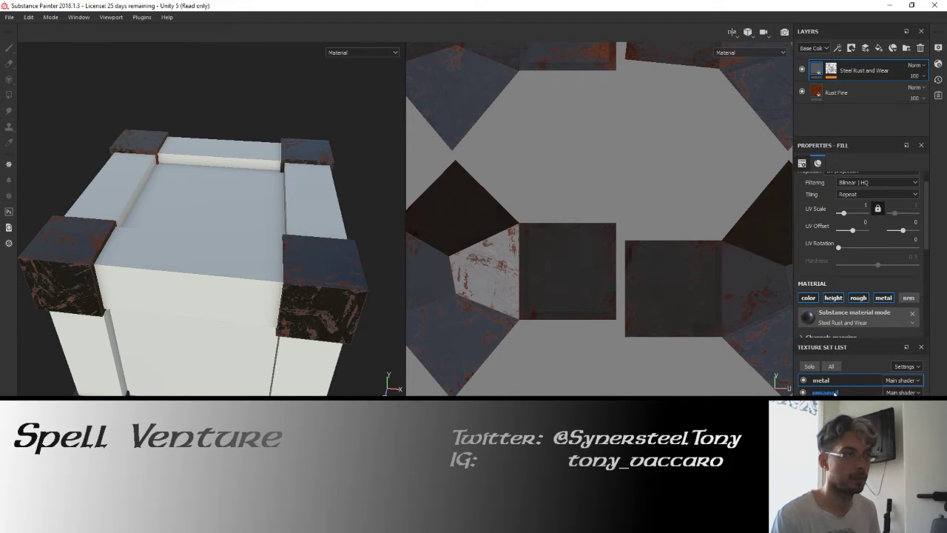
# Switch to the crate body's unnamed texture set, briefly hiding corners and body to inspect.
pyautogui.click(814, 393)
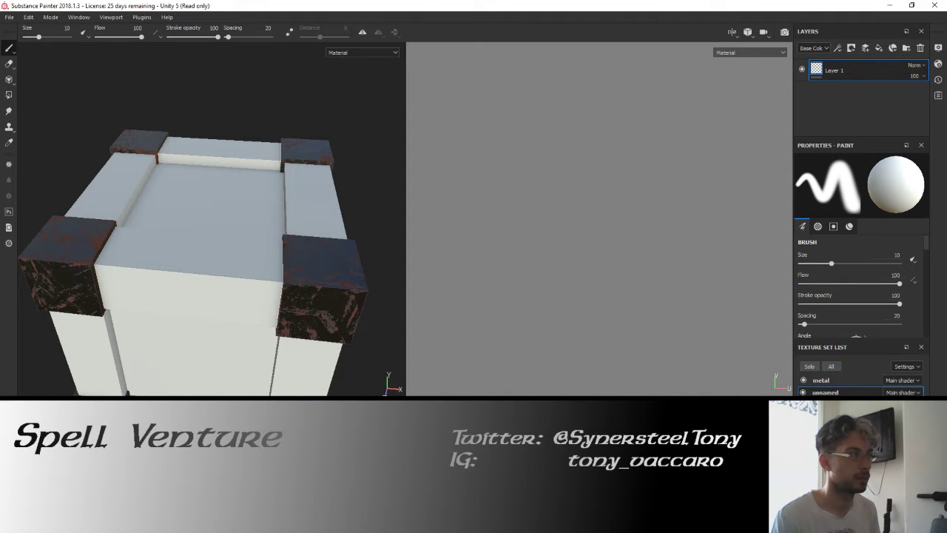
pyautogui.click(820, 380)
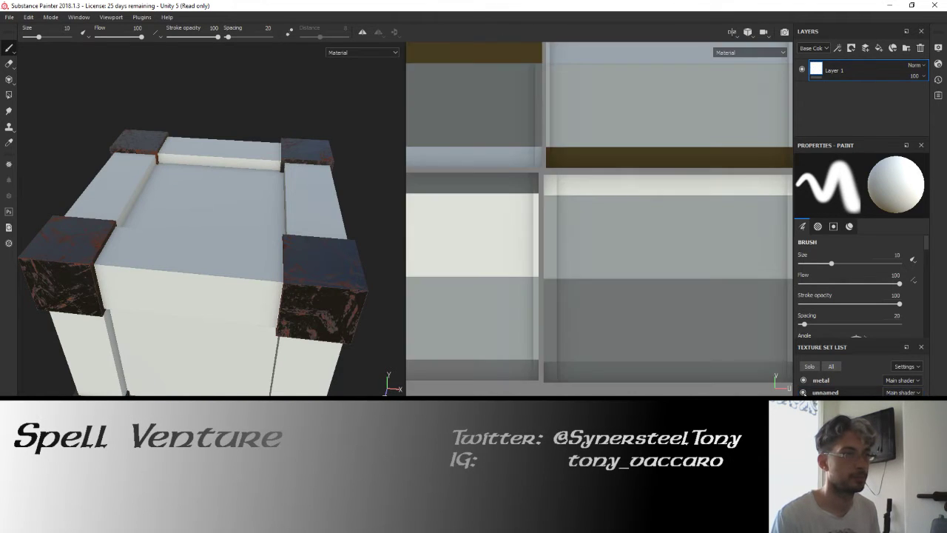
pyautogui.scroll(-3, 551, 265)
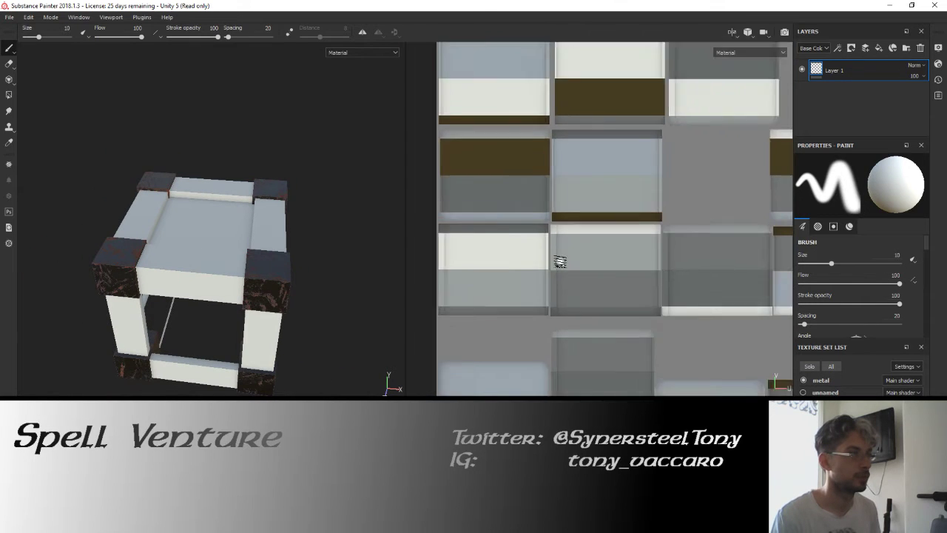
pyautogui.scroll(-2, 560, 259)
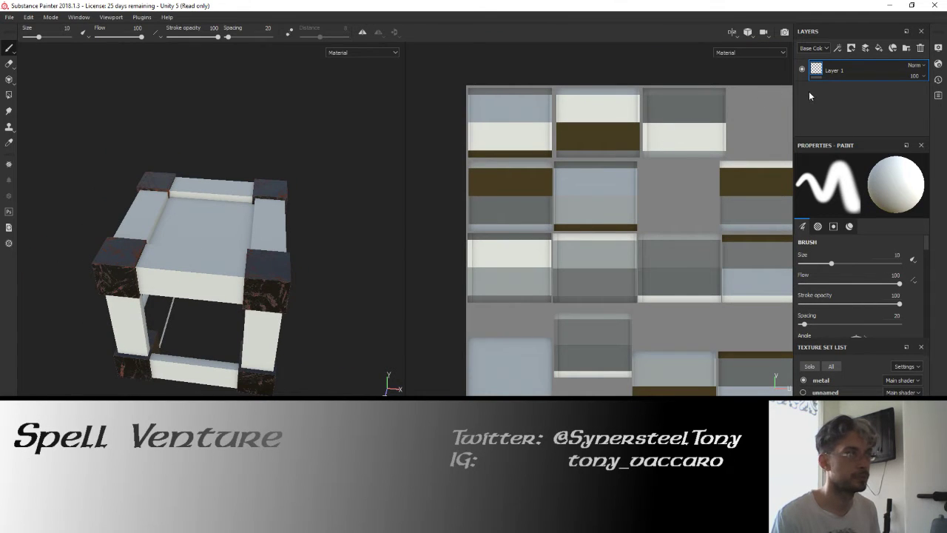
pyautogui.click(803, 380)
pyautogui.click(804, 379)
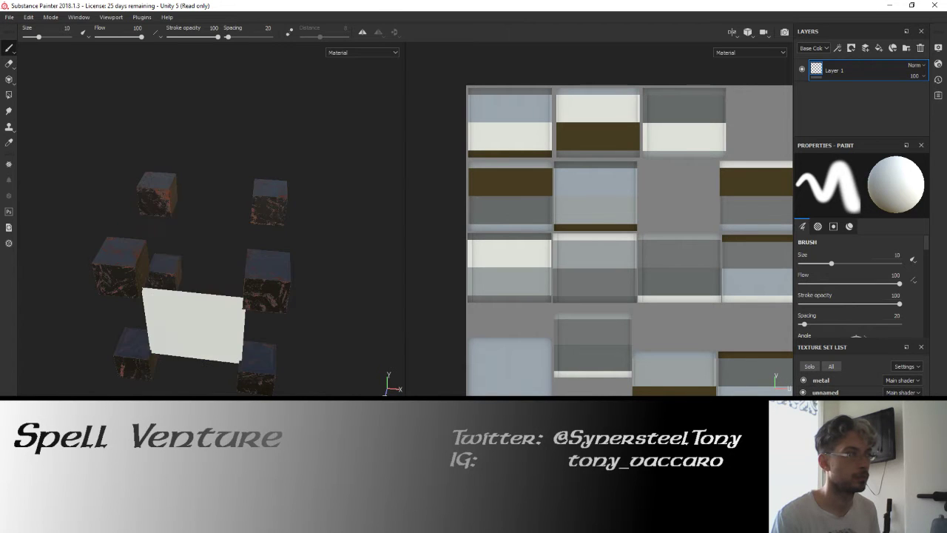
pyautogui.click(803, 392)
pyautogui.click(803, 392)
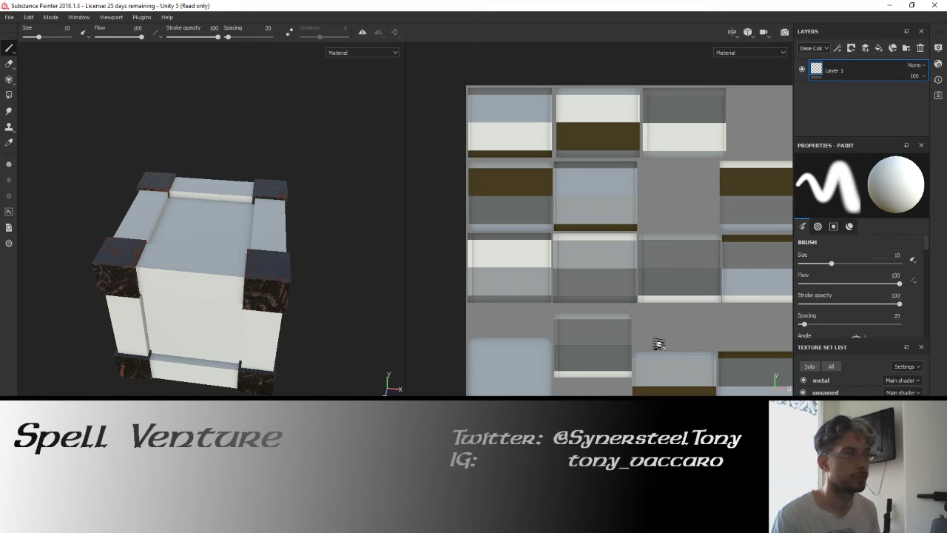
# Paste the copied Steel Rust and Wear layer at Layer 1.
pyautogui.moveTo(644, 297); pyautogui.dragTo(631, 283)
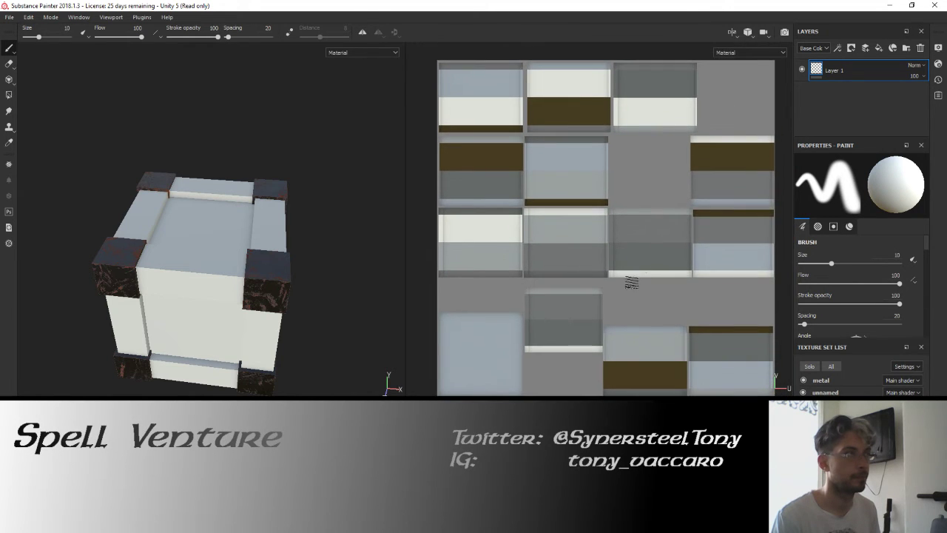
pyautogui.rightClick(847, 92)
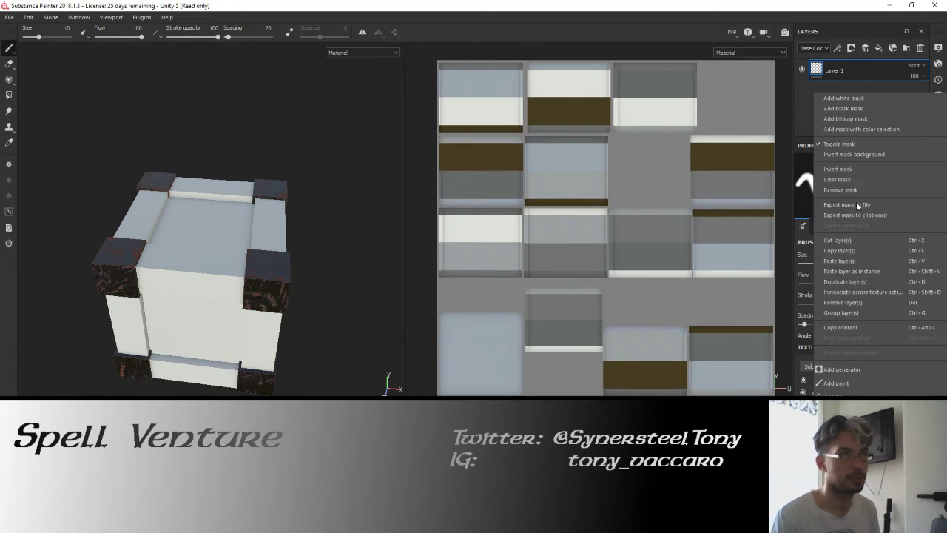
pyautogui.click(853, 259)
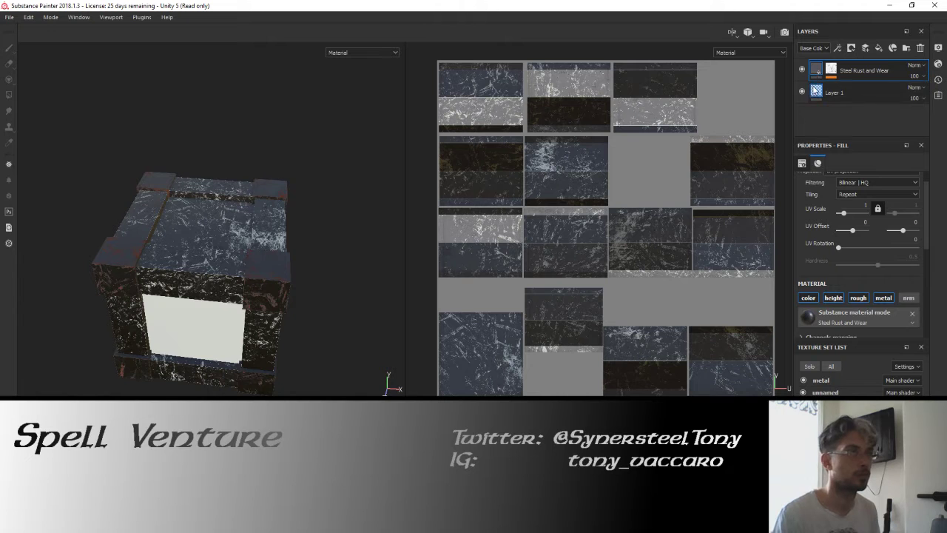
# Delete Layer 1 from the body texture set.
pyautogui.click(816, 91)
pyautogui.press('Delete')
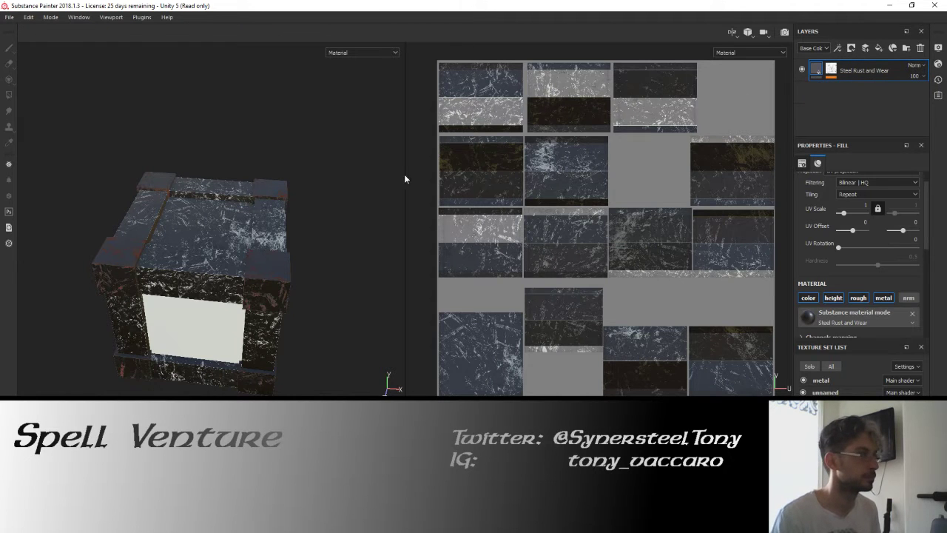
pyautogui.scroll(3, 262, 224)
pyautogui.moveTo(262, 224)
pyautogui.mouseDown()
pyautogui.moveTo(236, 221)
pyautogui.moveTo(344, 243)
pyautogui.mouseUp()
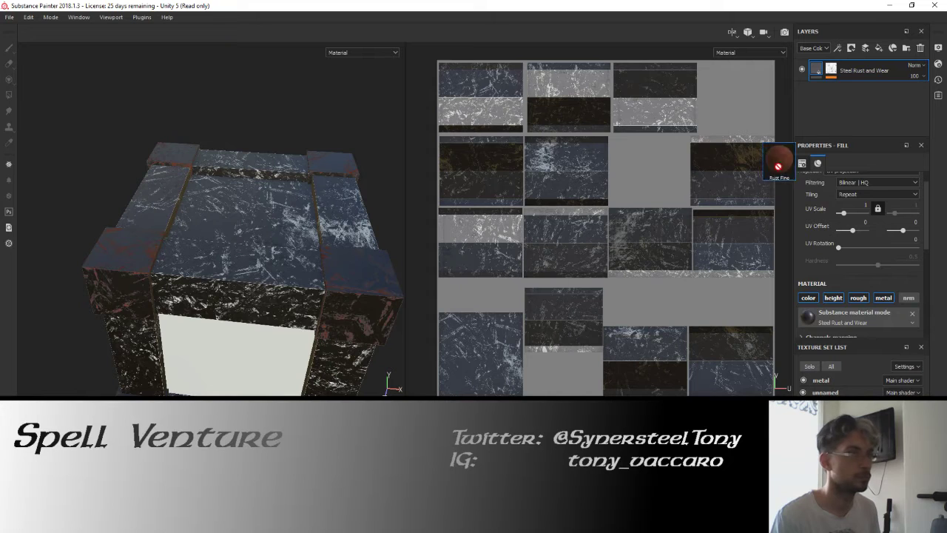
# Add Rust Fine beneath Steel Rust and Wear, toggling the steel to check the rust.
pyautogui.moveTo(775, 159); pyautogui.dragTo(837, 110)
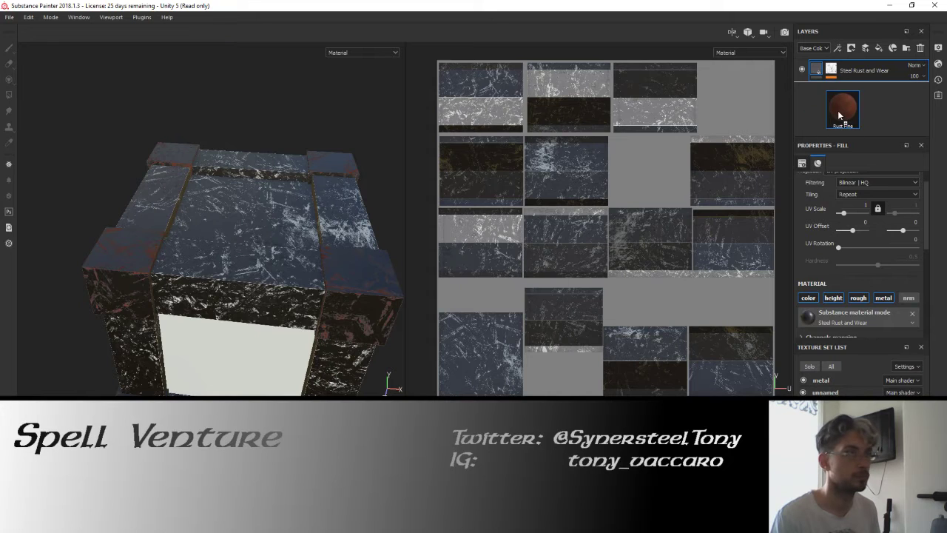
pyautogui.click(824, 74)
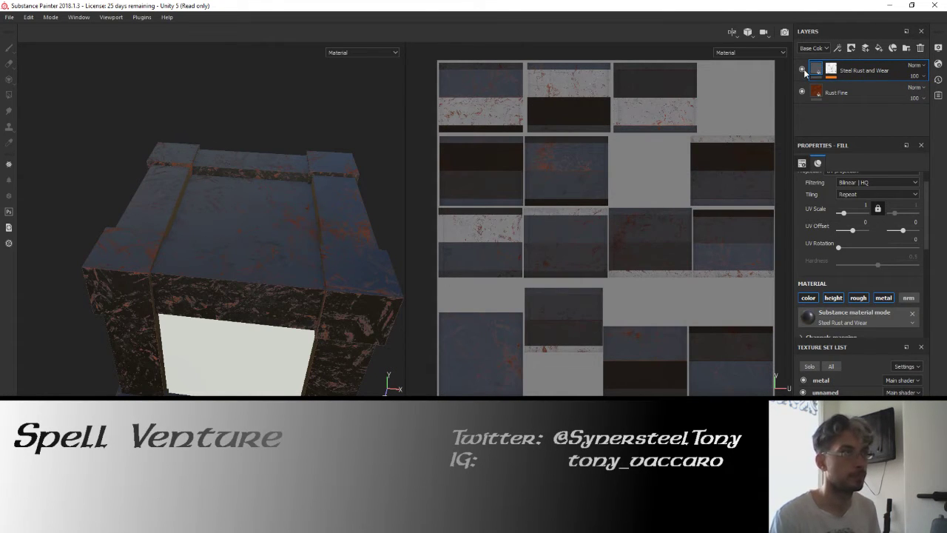
pyautogui.click(802, 70)
pyautogui.click(802, 70)
pyautogui.click(802, 69)
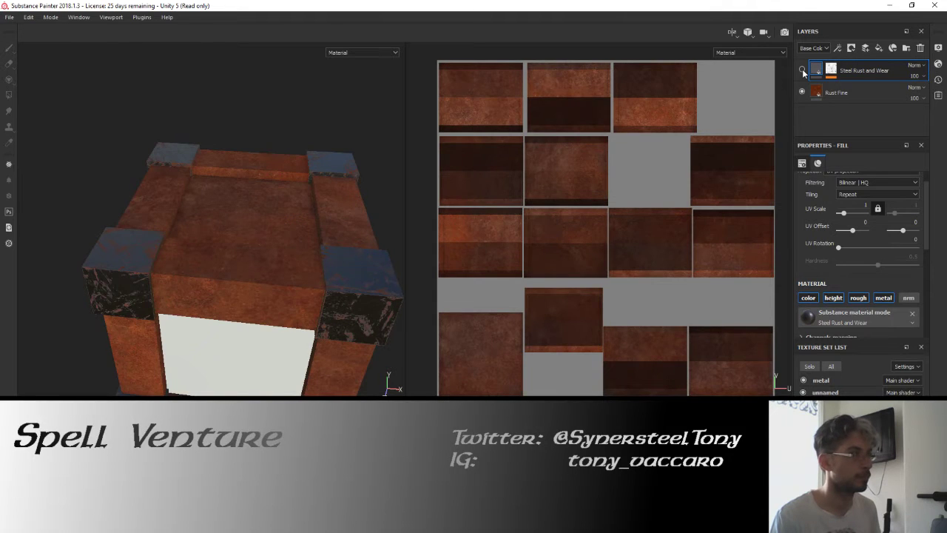
pyautogui.click(802, 70)
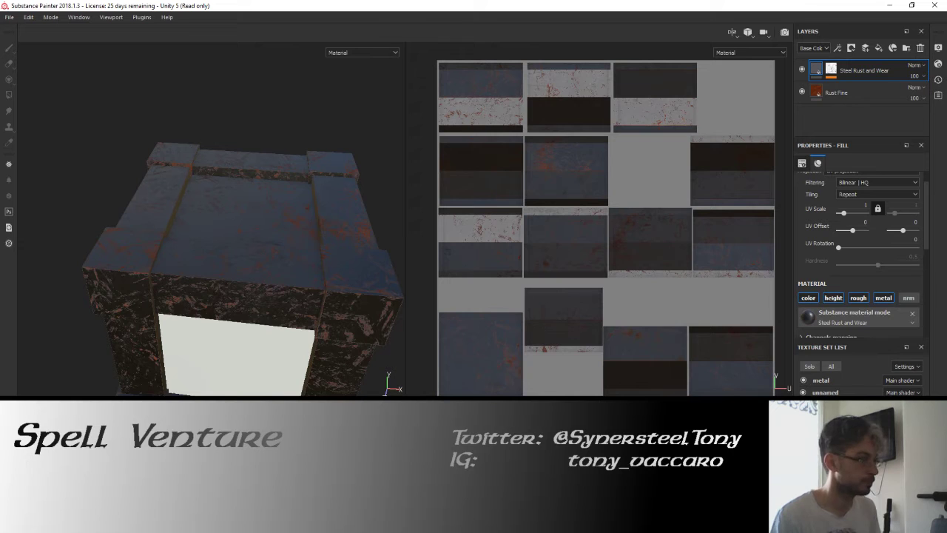
# Try a Parquet Mahogany wood layer on the body, then delete it.
pyautogui.moveTo(356, 444)
pyautogui.mouseDown()
pyautogui.moveTo(812, 112)
pyautogui.moveTo(818, 66)
pyautogui.mouseUp()
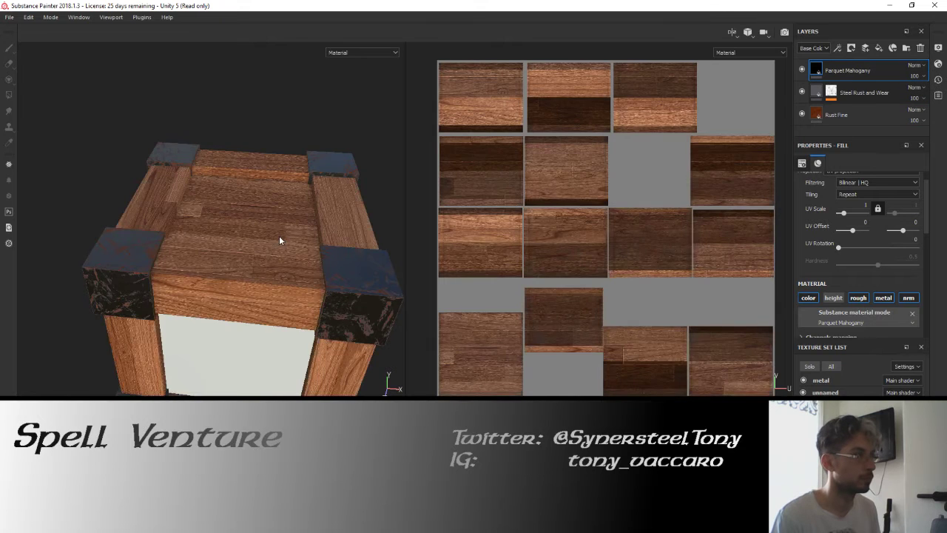
pyautogui.scroll(3, 282, 234)
pyautogui.moveTo(285, 235)
pyautogui.mouseDown()
pyautogui.moveTo(275, 190)
pyautogui.moveTo(264, 195)
pyautogui.mouseUp()
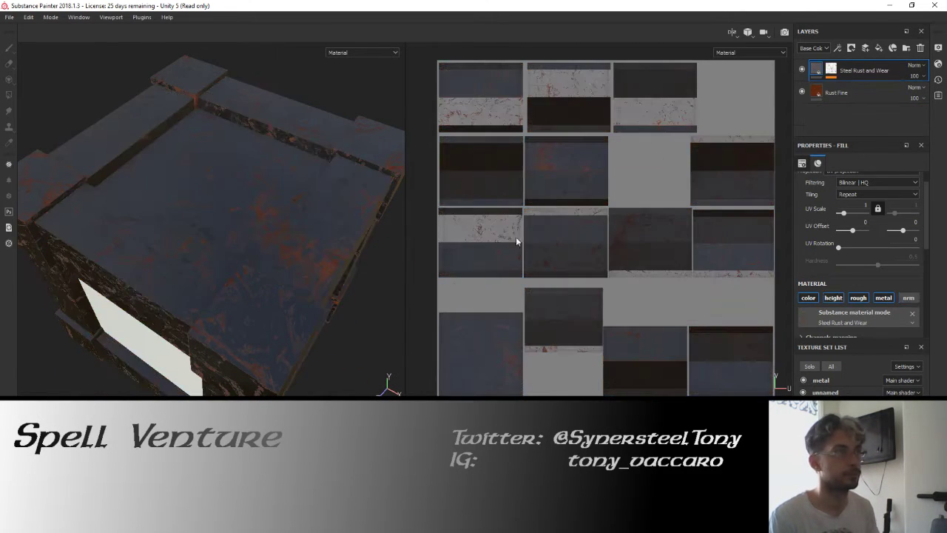
pyautogui.press('Delete')
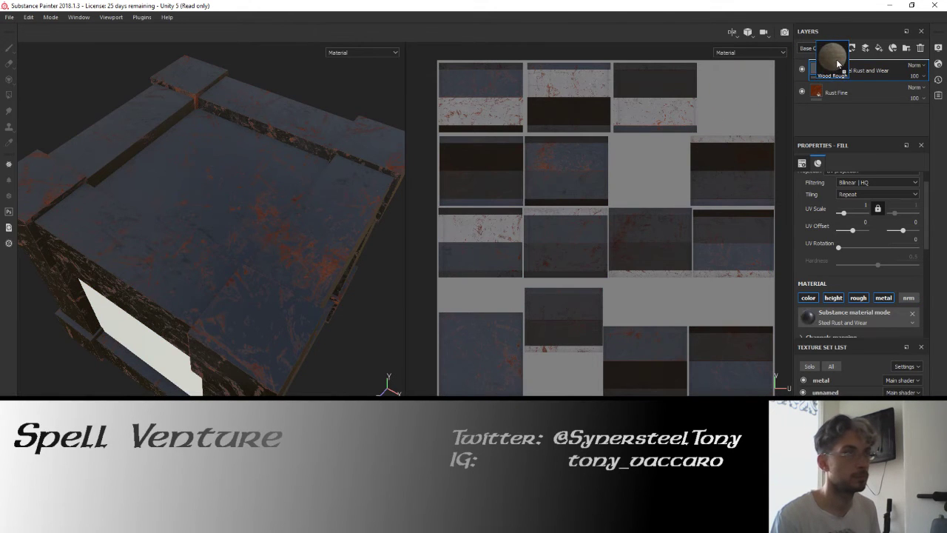
# Add a Wood Rough layer at the top of the stack and inspect the crate.
pyautogui.moveTo(703, 444); pyautogui.dragTo(837, 59)
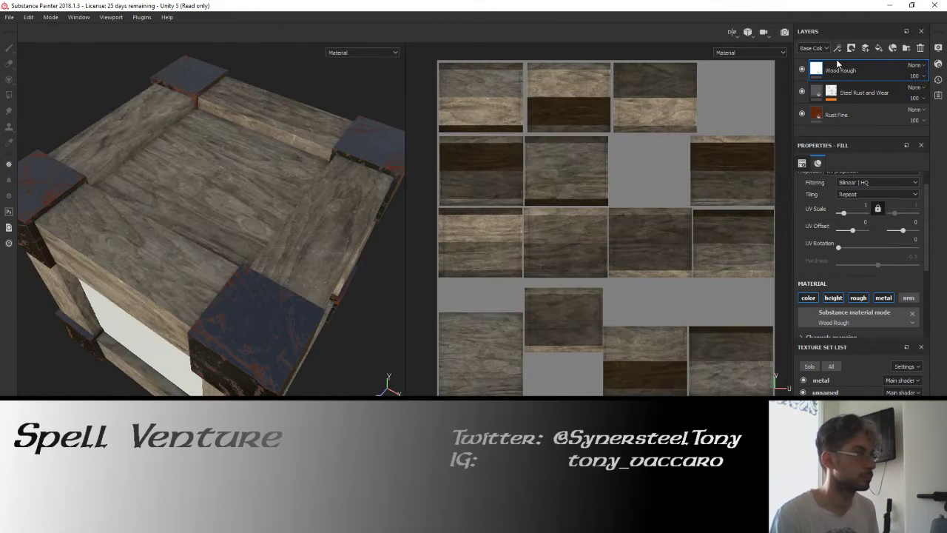
pyautogui.moveTo(75, 266); pyautogui.dragTo(365, 171)
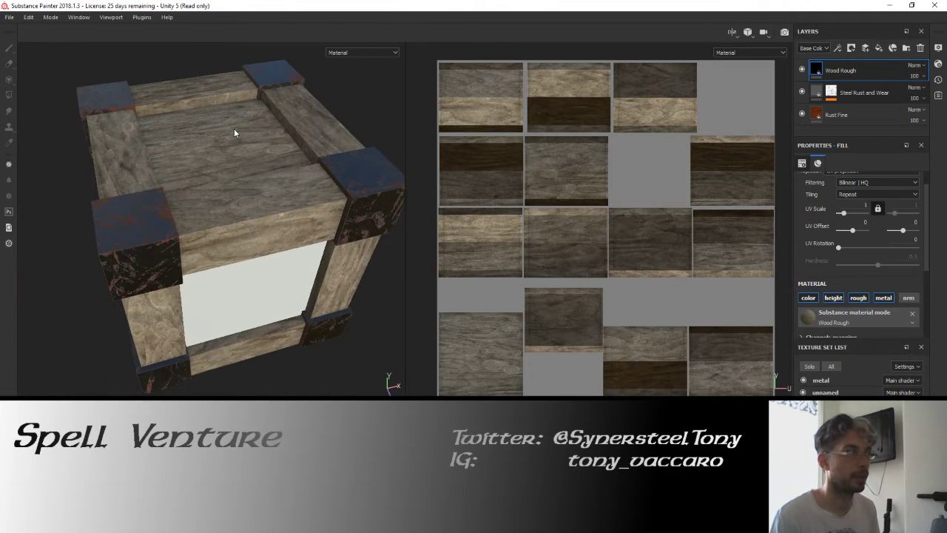
pyautogui.moveTo(234, 133); pyautogui.dragTo(235, 111)
pyautogui.rightClick(815, 69)
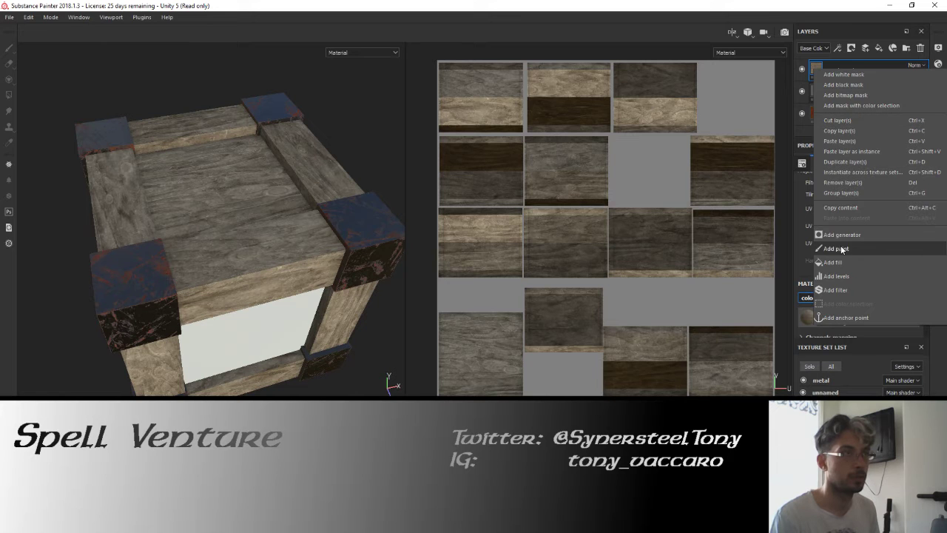
# Give Wood Rough a white mask and edit it as a quick mask with black Polygon Fill.
pyautogui.click(840, 75)
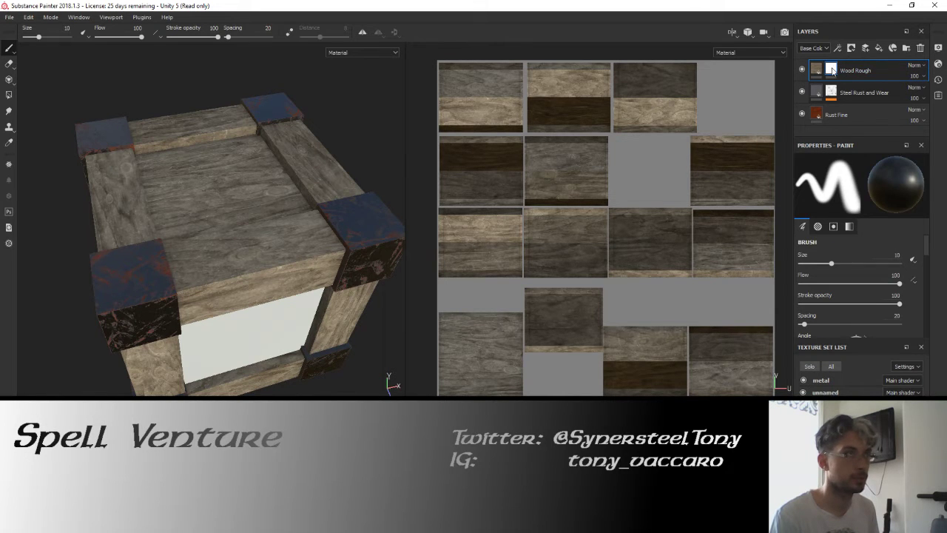
pyautogui.press('t')
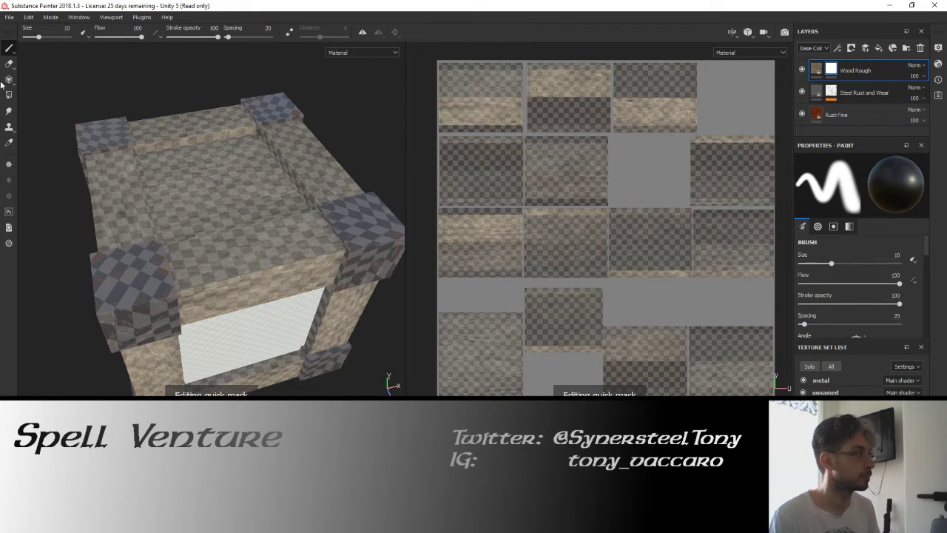
pyautogui.click(9, 95)
pyautogui.moveTo(226, 172); pyautogui.dragTo(234, 191)
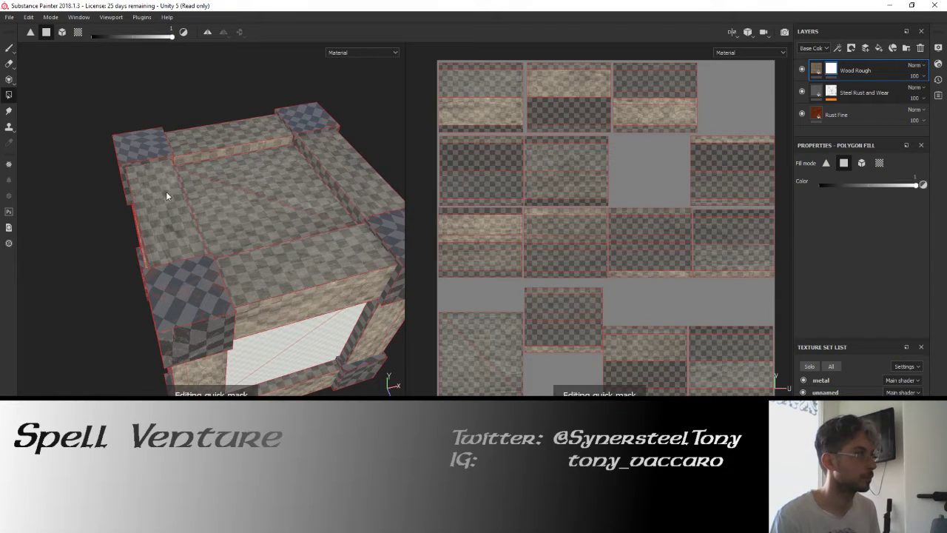
pyautogui.moveTo(166, 191); pyautogui.dragTo(235, 212)
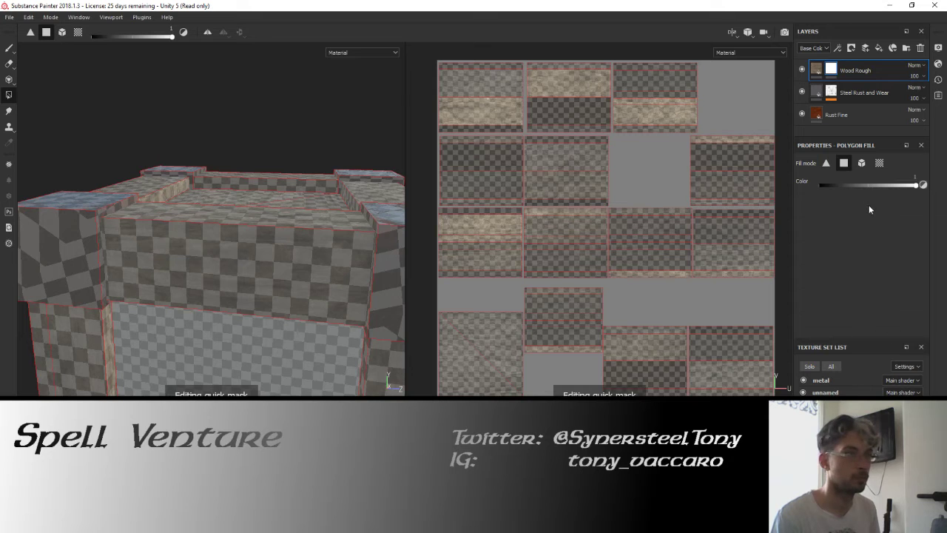
pyautogui.moveTo(918, 184); pyautogui.dragTo(777, 186)
# Black out the first crate faces, side strip, frame strips and several UV islands.
pyautogui.click(299, 269)
pyautogui.moveTo(261, 174); pyautogui.dragTo(237, 244)
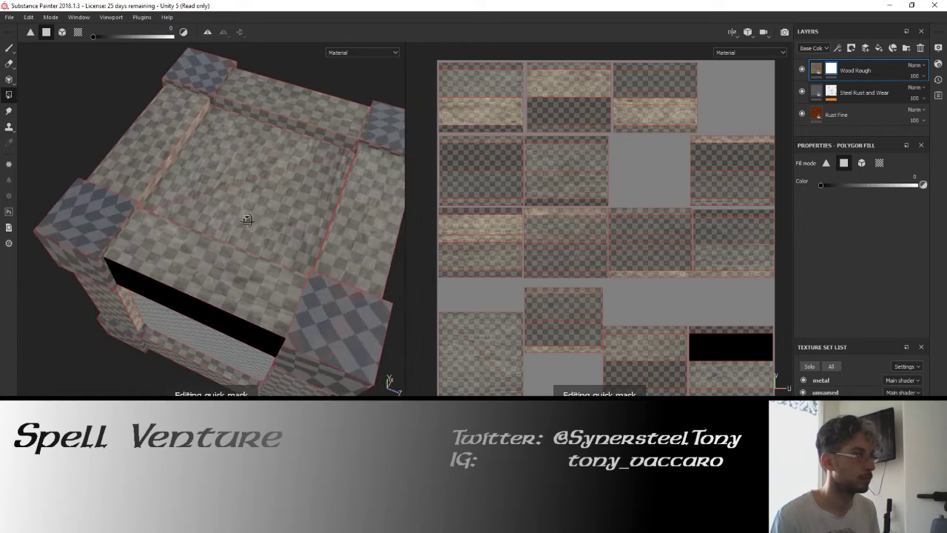
pyautogui.click(222, 283)
pyautogui.moveTo(223, 283)
pyautogui.mouseDown()
pyautogui.moveTo(170, 210)
pyautogui.moveTo(170, 184)
pyautogui.mouseUp()
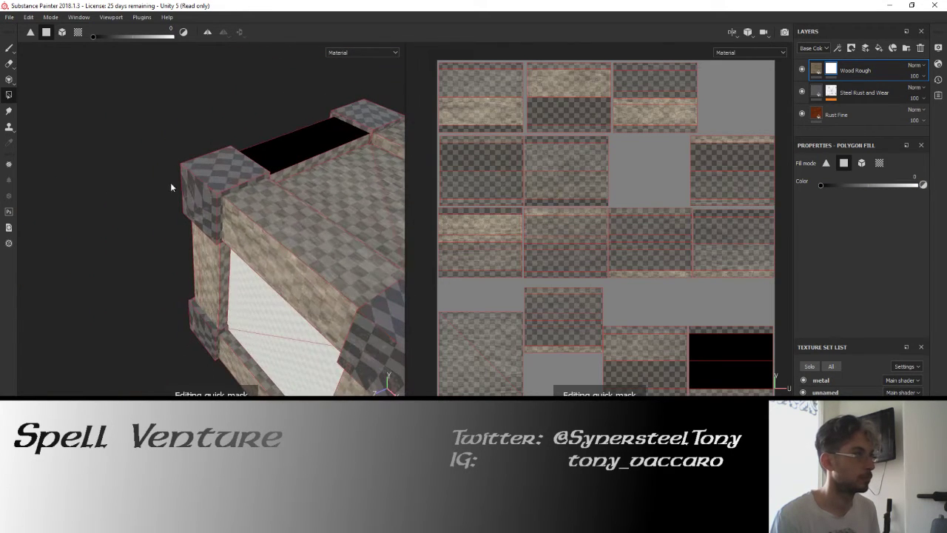
pyautogui.moveTo(357, 180); pyautogui.dragTo(253, 190)
pyautogui.click(340, 230)
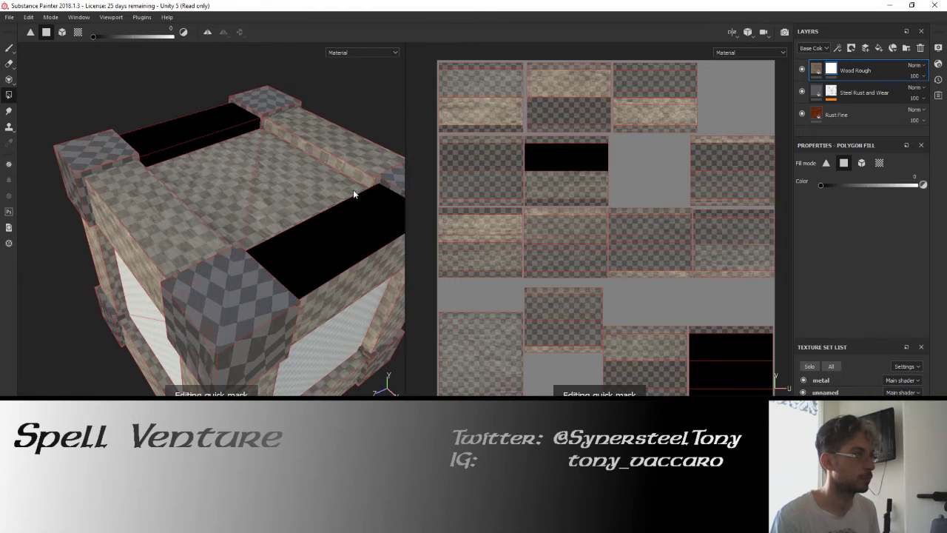
pyautogui.click(167, 216)
pyautogui.click(342, 140)
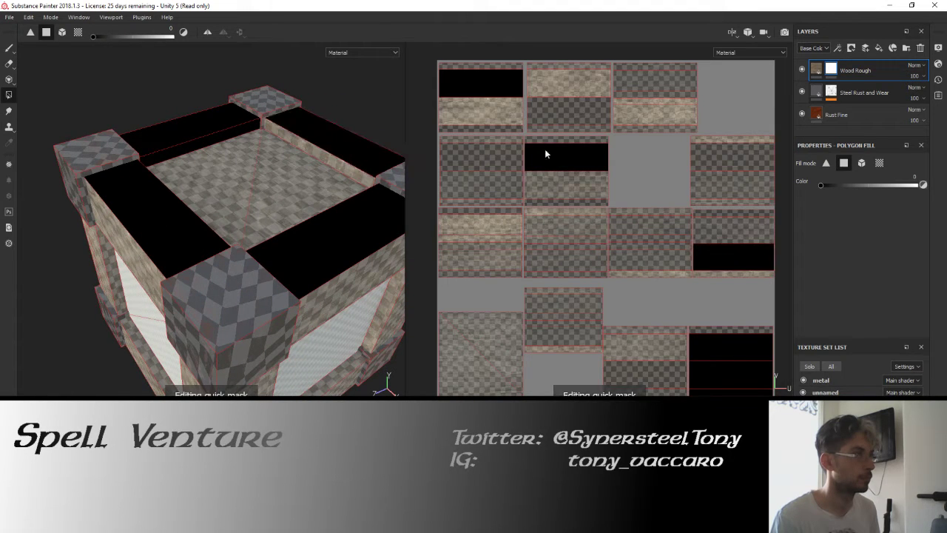
pyautogui.click(571, 187)
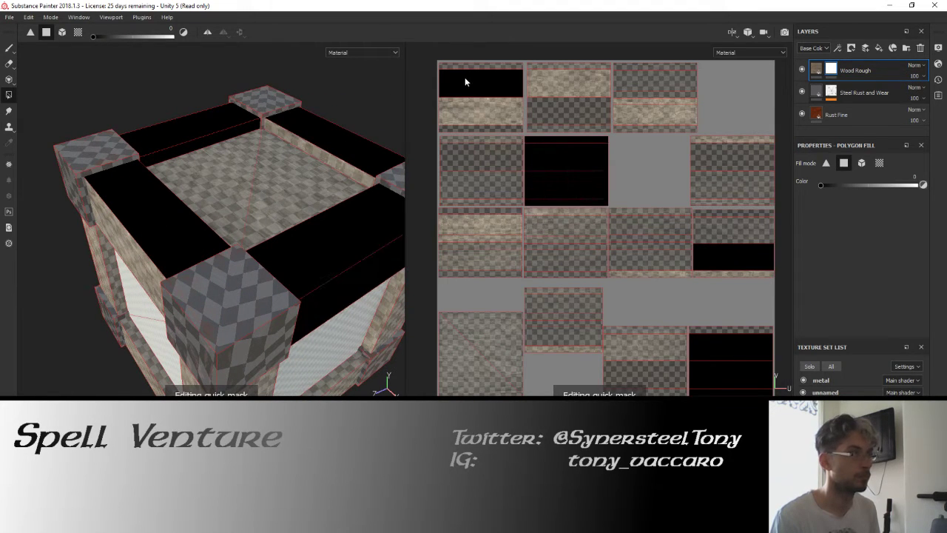
pyautogui.click(489, 119)
pyautogui.click(722, 222)
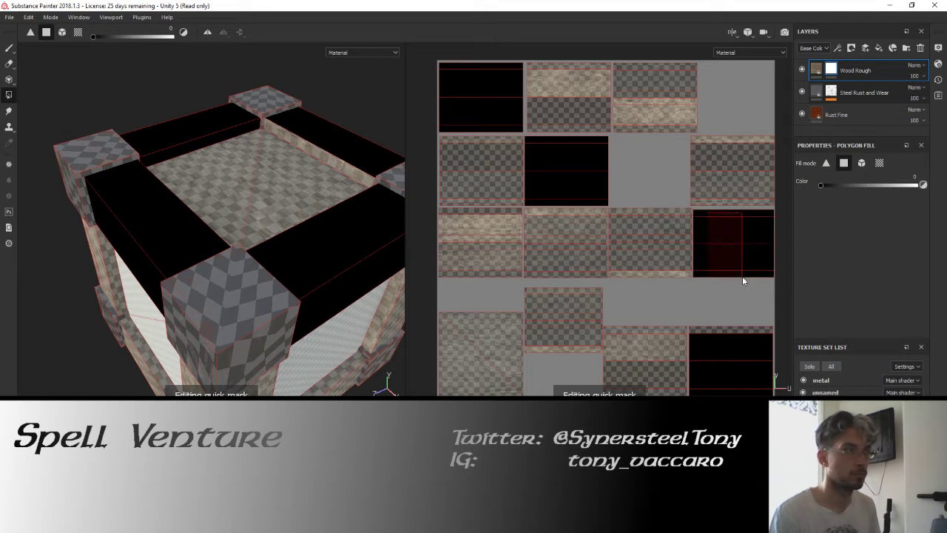
# Black out the centre and left pillar strips, top-right UV island and inner pillar face.
pyautogui.moveTo(399, 217)
pyautogui.mouseDown()
pyautogui.moveTo(148, 219)
pyautogui.moveTo(212, 212)
pyautogui.moveTo(224, 233)
pyautogui.moveTo(271, 216)
pyautogui.moveTo(193, 178)
pyautogui.mouseUp()
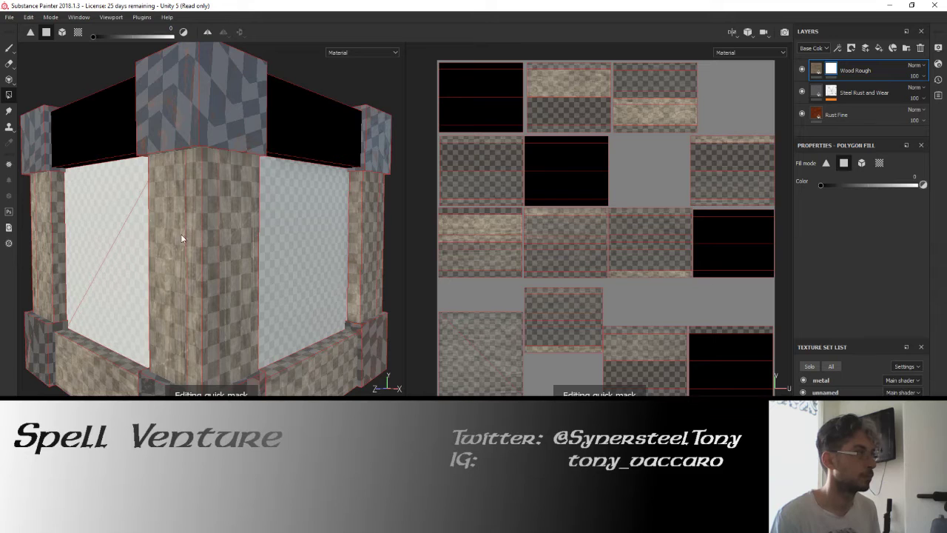
pyautogui.moveTo(180, 234); pyautogui.dragTo(223, 237)
pyautogui.click(54, 228)
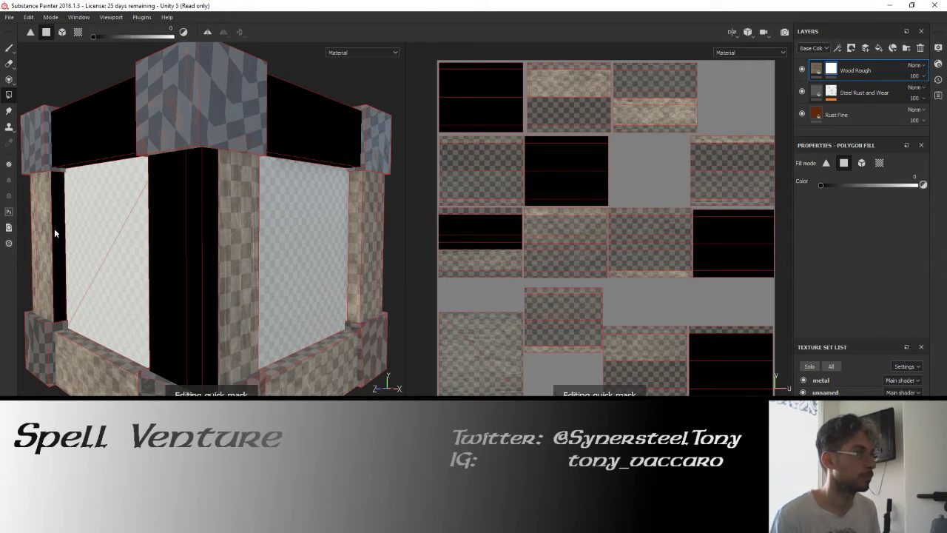
pyautogui.click(33, 228)
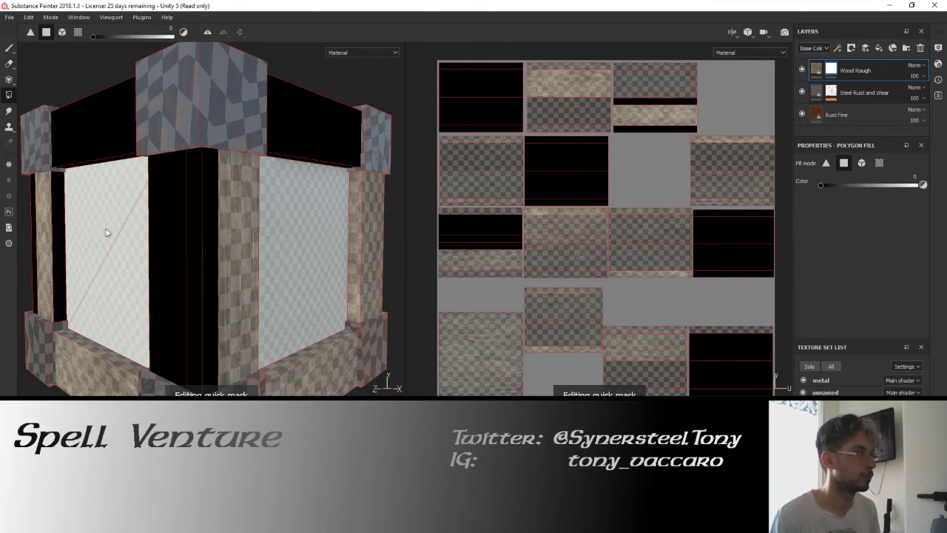
pyautogui.click(654, 125)
pyautogui.click(470, 211)
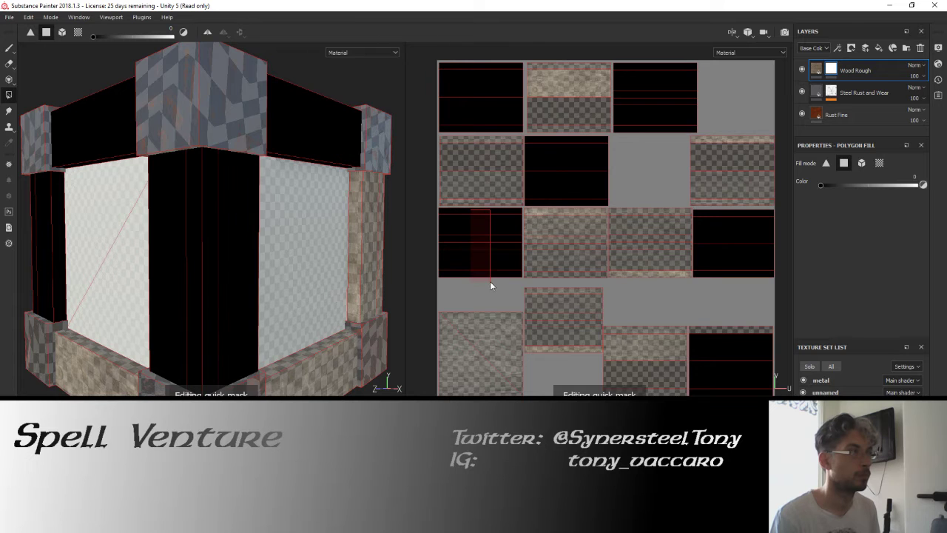
pyautogui.moveTo(317, 259)
pyautogui.mouseDown()
pyautogui.moveTo(262, 227)
pyautogui.moveTo(228, 233)
pyautogui.mouseUp()
pyautogui.click(228, 233)
pyautogui.moveTo(287, 215); pyautogui.dragTo(263, 230)
# Black out the right pillar faces and the remaining inner frame faces.
pyautogui.click(270, 244)
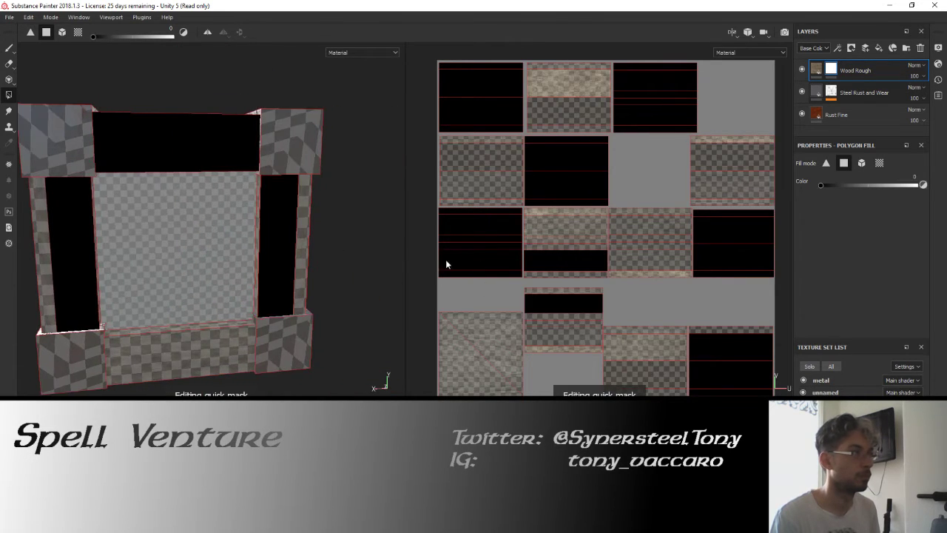
pyautogui.click(555, 222)
pyautogui.click(582, 312)
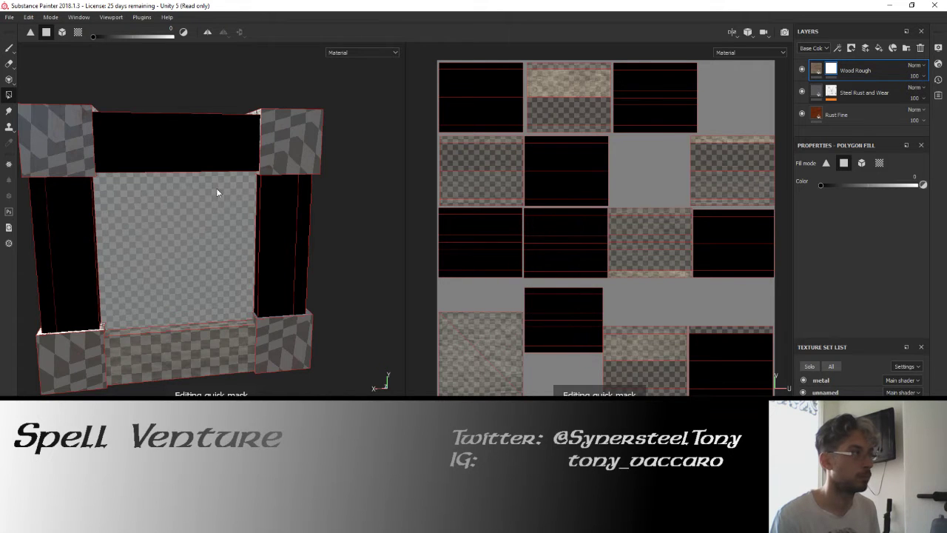
pyautogui.moveTo(216, 188)
pyautogui.mouseDown()
pyautogui.moveTo(232, 273)
pyautogui.moveTo(287, 315)
pyautogui.mouseUp()
pyautogui.click(232, 274)
pyautogui.click(341, 328)
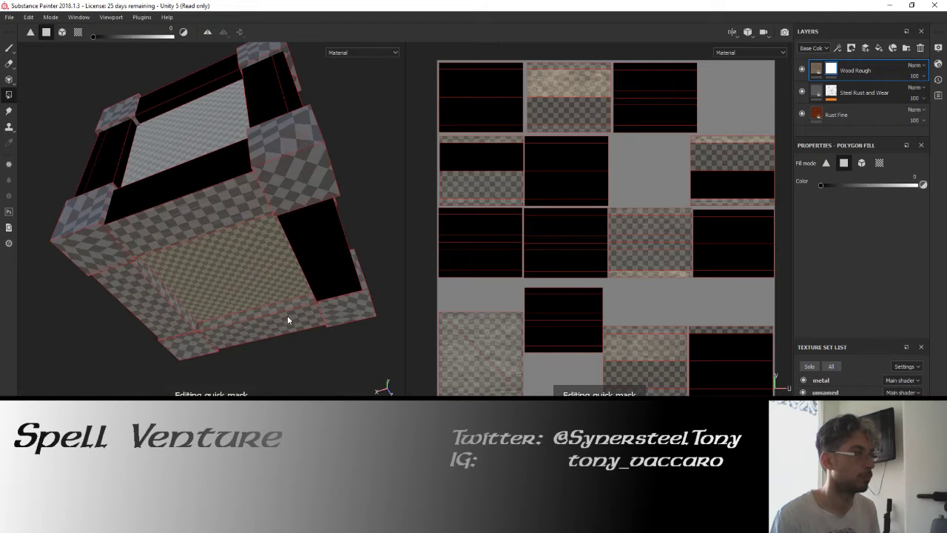
pyautogui.click(226, 311)
pyautogui.click(167, 299)
# Black out the top-middle, right and lower UV islands, then view the whole crate.
pyautogui.click(573, 71)
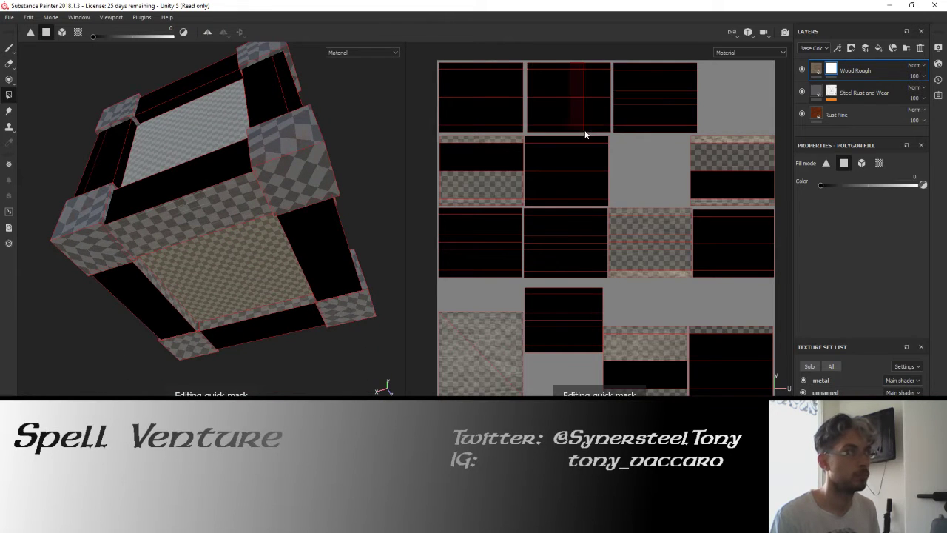
pyautogui.click(744, 181)
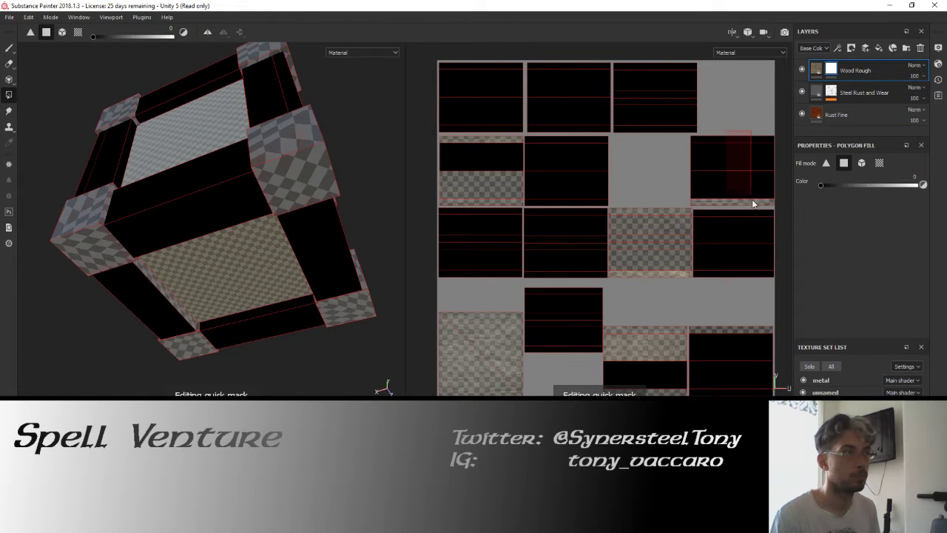
pyautogui.click(643, 348)
pyautogui.click(466, 142)
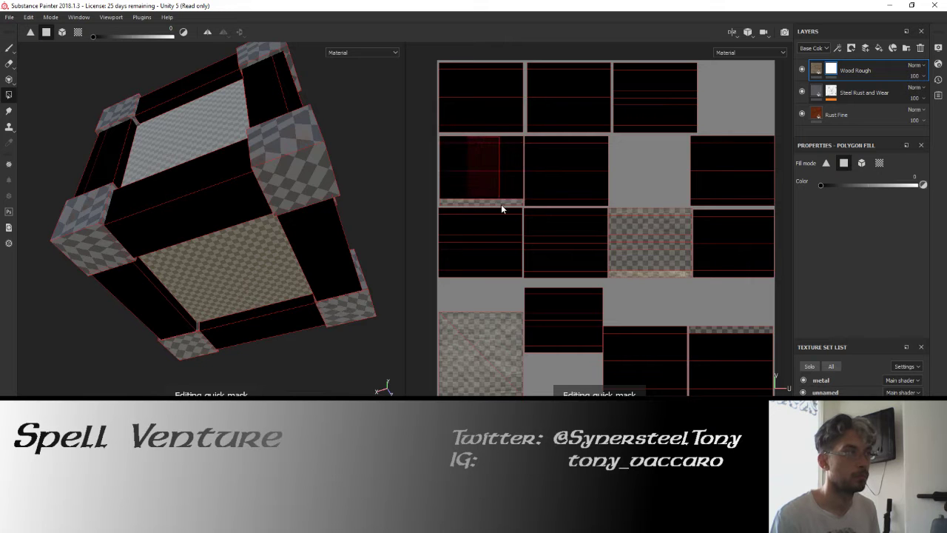
pyautogui.moveTo(148, 138)
pyautogui.mouseDown()
pyautogui.moveTo(271, 281)
pyautogui.moveTo(253, 244)
pyautogui.moveTo(311, 245)
pyautogui.moveTo(243, 254)
pyautogui.mouseUp()
pyautogui.moveTo(301, 294)
pyautogui.mouseDown()
pyautogui.moveTo(194, 171)
pyautogui.moveTo(243, 193)
pyautogui.mouseUp()
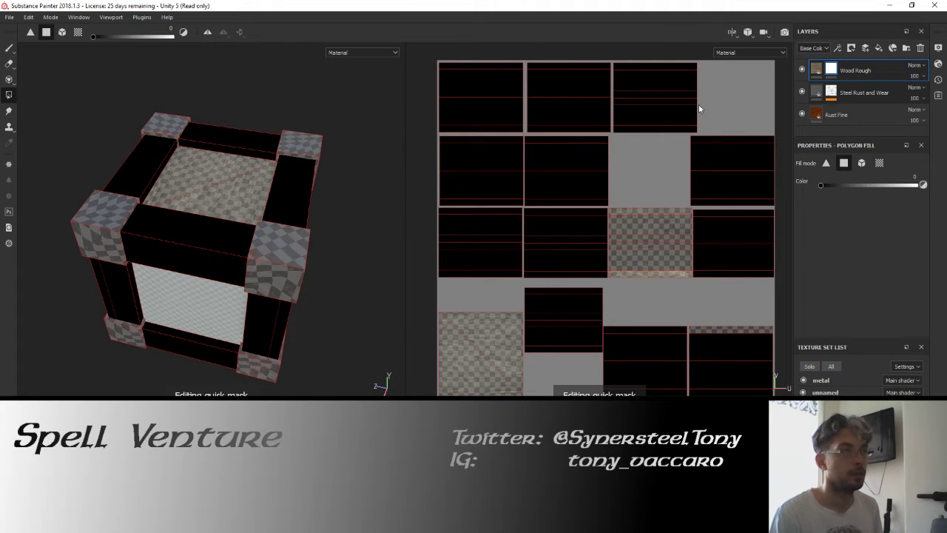
pyautogui.click(817, 70)
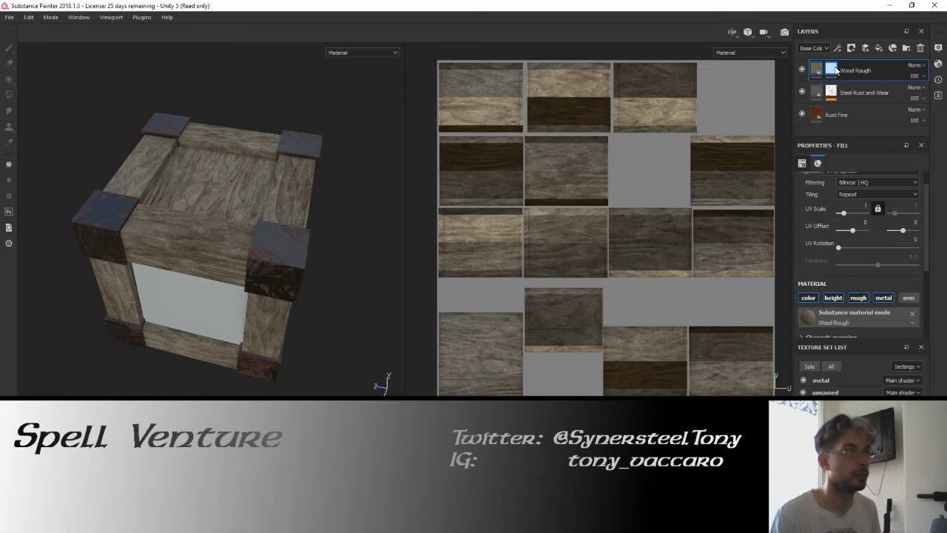
# Compare the crate with Wood Rough hidden and shown, then exit quick-mask editing.
pyautogui.click(835, 69)
pyautogui.click(802, 71)
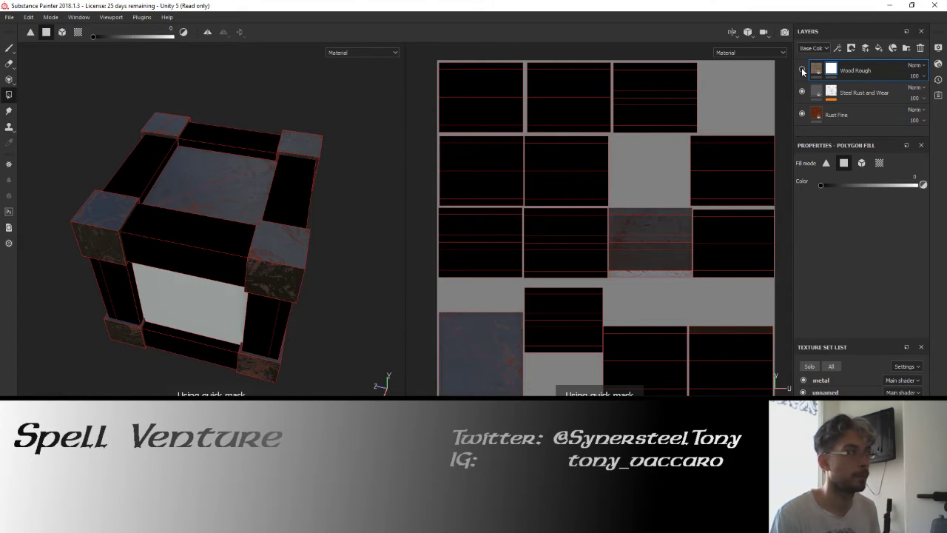
pyautogui.click(802, 70)
pyautogui.click(802, 71)
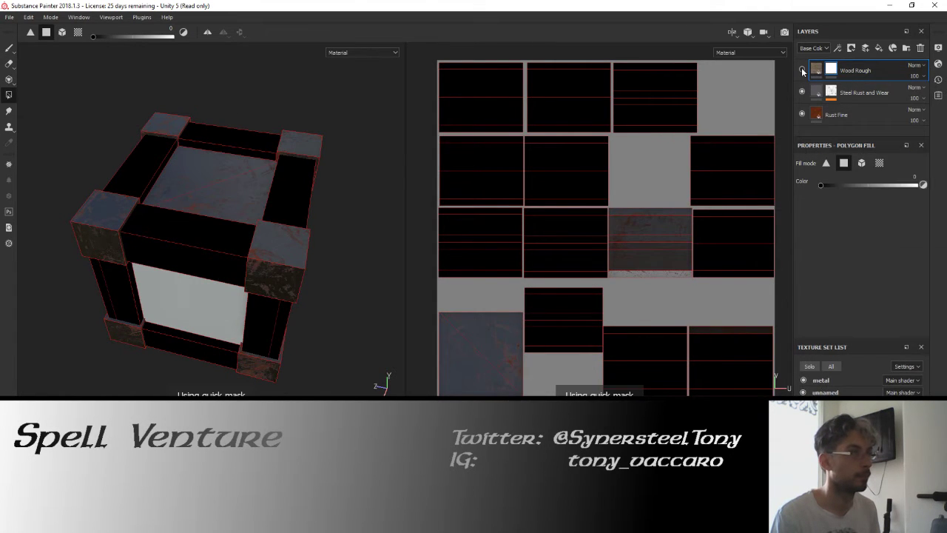
pyautogui.click(802, 70)
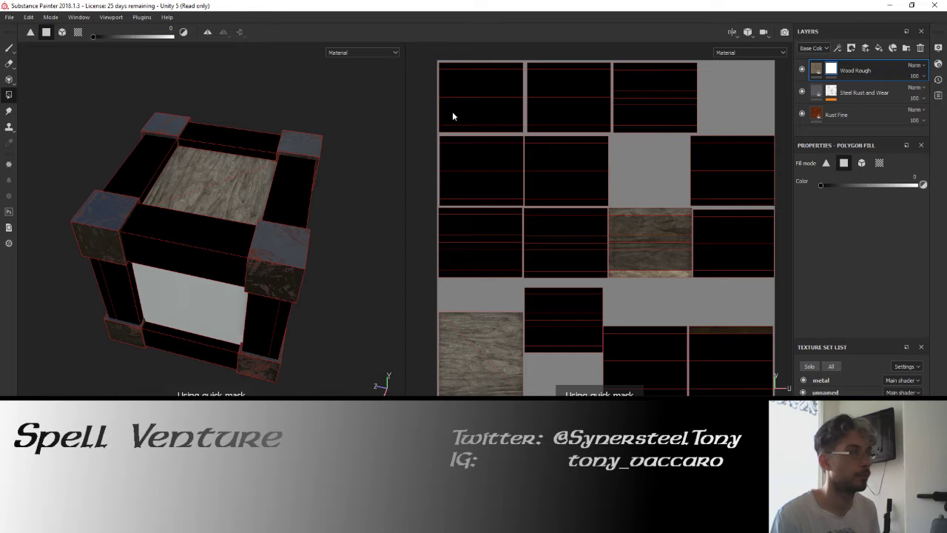
pyautogui.click(820, 93)
pyautogui.click(814, 82)
pyautogui.press('t')
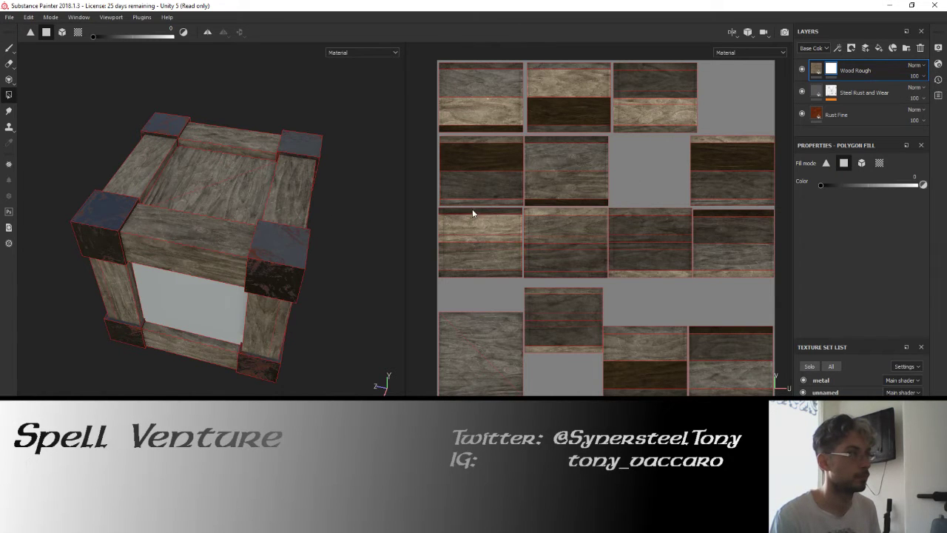
# Turn the top rim, front planks and tiles' upper wood bands to steel.
pyautogui.moveTo(473, 211); pyautogui.dragTo(505, 283)
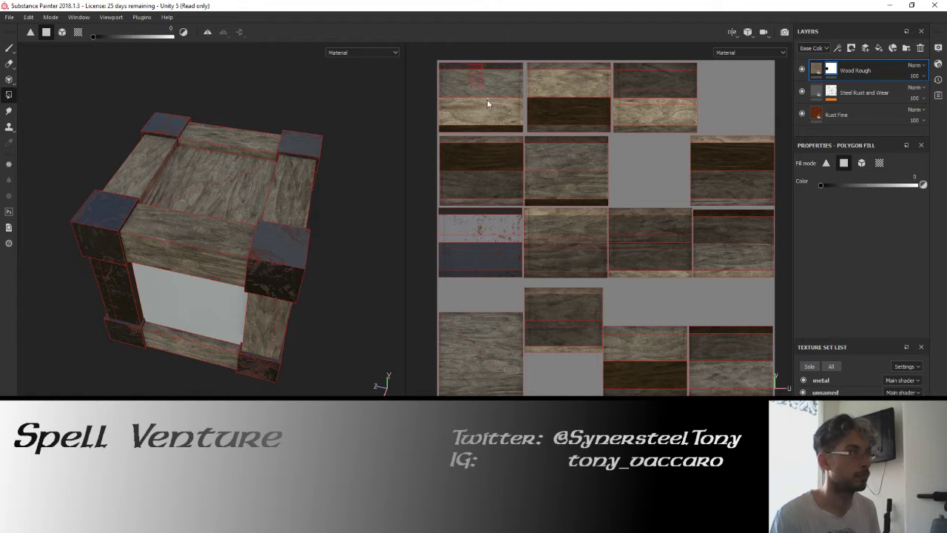
pyautogui.moveTo(487, 99); pyautogui.dragTo(493, 132)
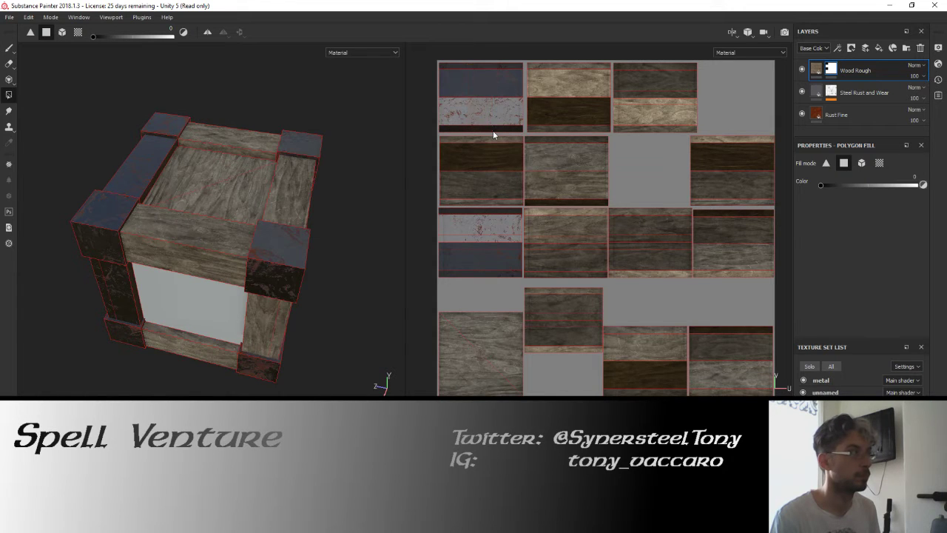
pyautogui.click(222, 129)
pyautogui.click(288, 189)
pyautogui.click(209, 242)
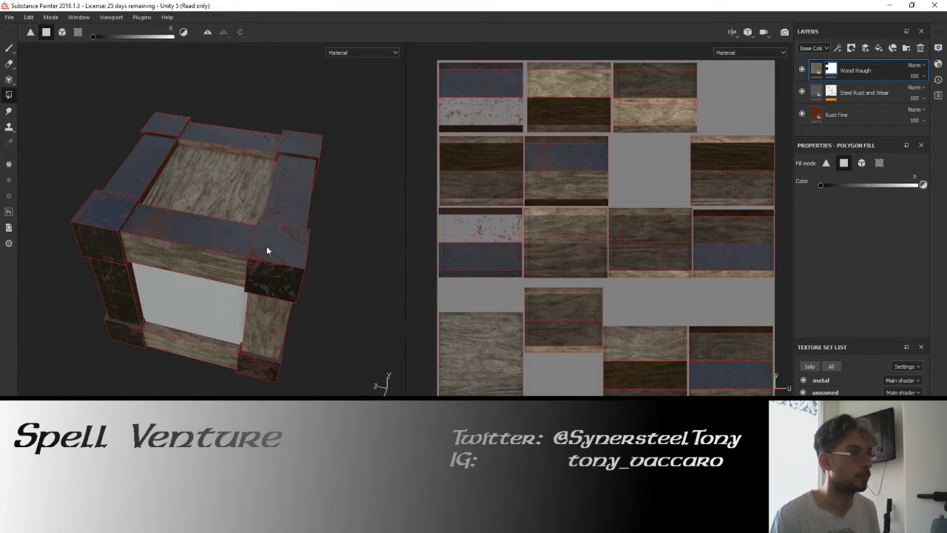
pyautogui.click(585, 175)
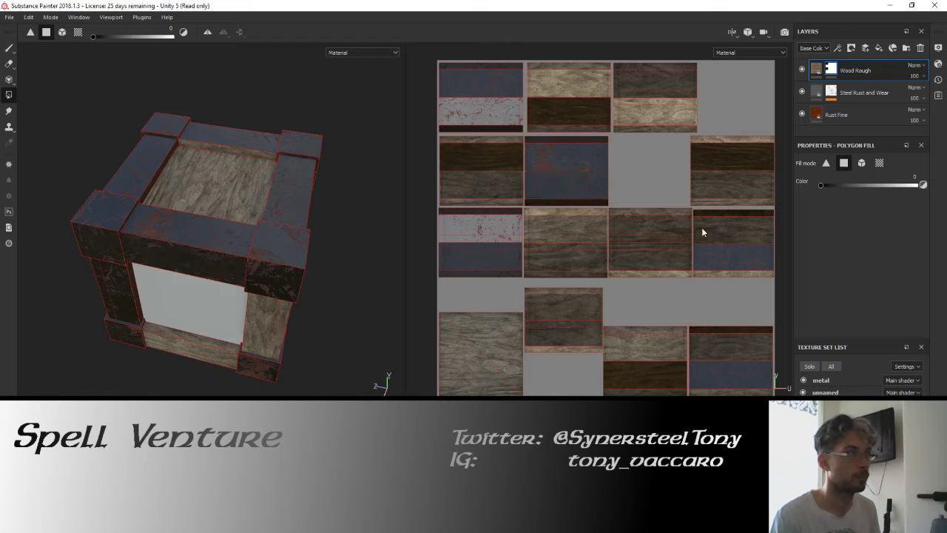
pyautogui.click(719, 220)
pyautogui.click(732, 354)
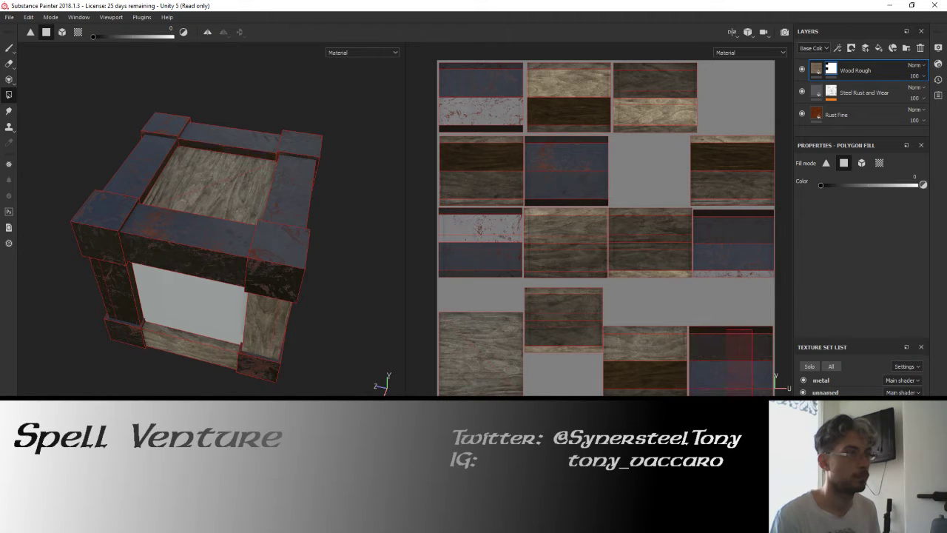
# Turn the front and right post faces plus two more wood tiles to steel.
pyautogui.moveTo(345, 205)
pyautogui.mouseDown()
pyautogui.moveTo(290, 170)
pyautogui.moveTo(260, 237)
pyautogui.moveTo(183, 298)
pyautogui.mouseUp()
pyautogui.click(138, 293)
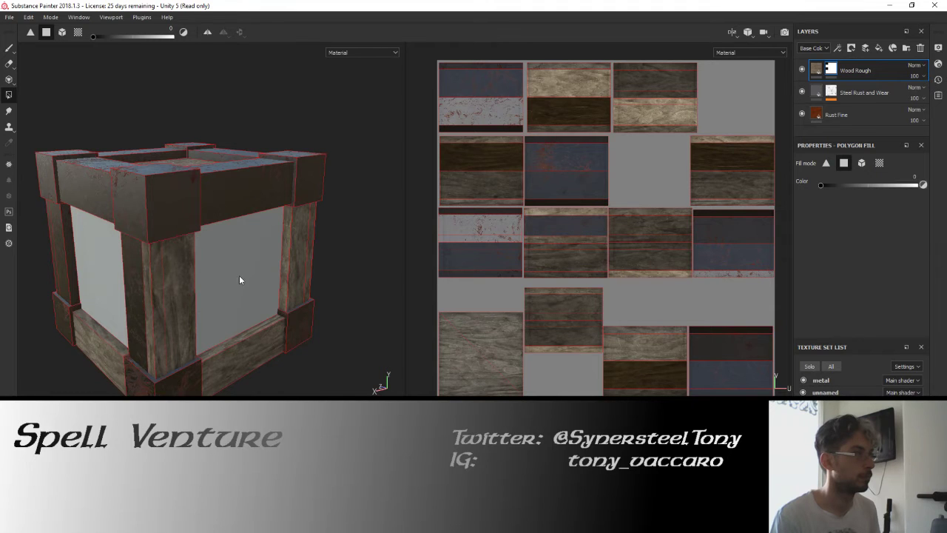
pyautogui.click(298, 260)
pyautogui.moveTo(349, 186); pyautogui.dragTo(178, 365)
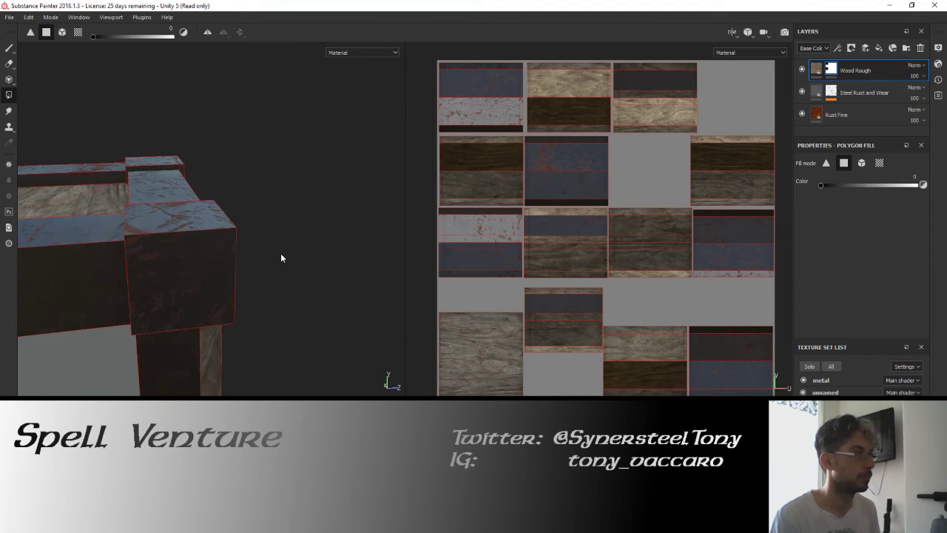
pyautogui.moveTo(281, 258)
pyautogui.mouseDown()
pyautogui.moveTo(237, 237)
pyautogui.moveTo(200, 239)
pyautogui.moveTo(399, 227)
pyautogui.mouseUp()
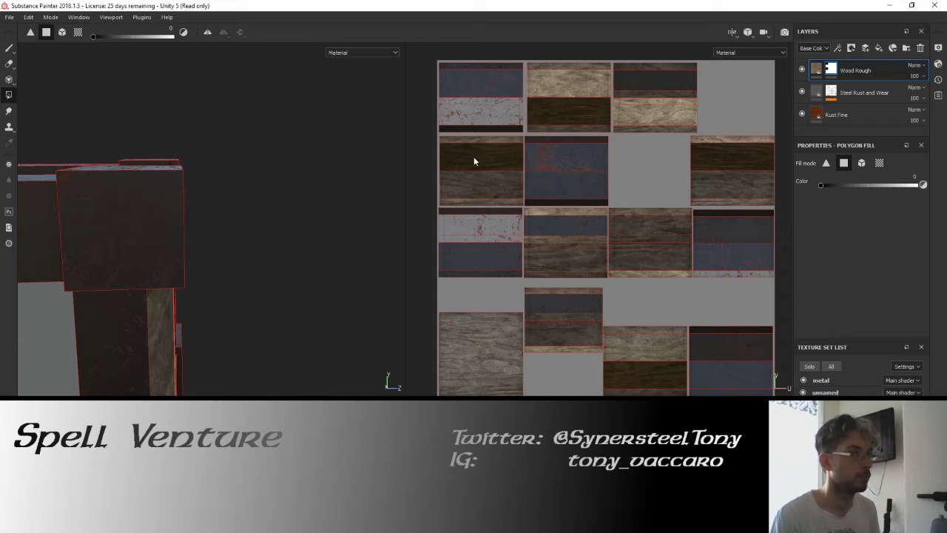
pyautogui.click(570, 244)
pyautogui.click(587, 322)
# Turn the front post, side plank, lower tile and an upper strip to steel.
pyautogui.moveTo(236, 246); pyautogui.dragTo(154, 267)
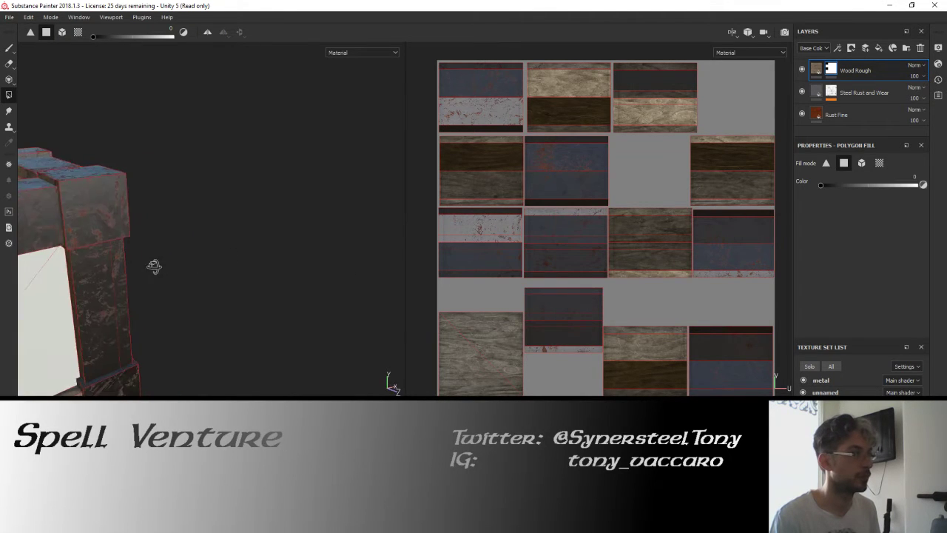
pyautogui.press('f')
pyautogui.click(178, 225)
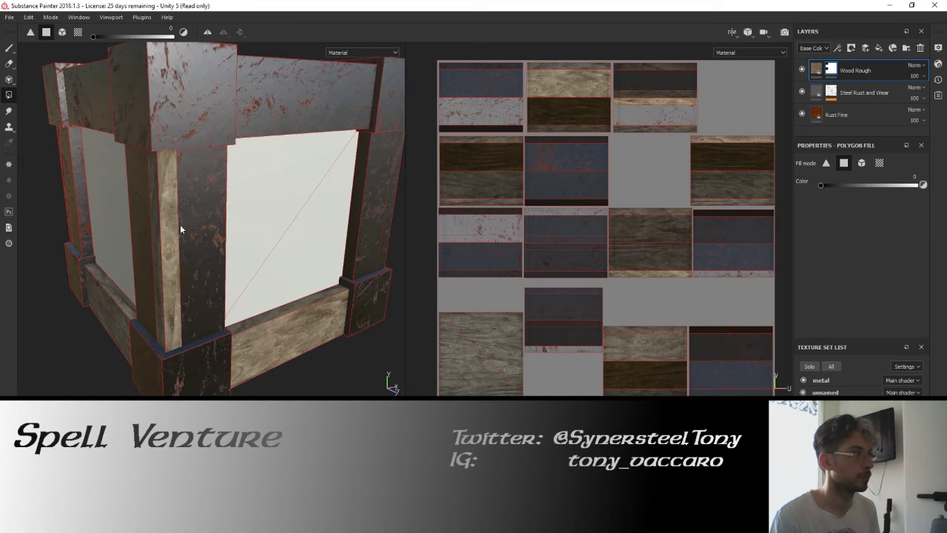
pyautogui.click(167, 211)
pyautogui.moveTo(222, 203)
pyautogui.mouseDown()
pyautogui.moveTo(176, 213)
pyautogui.moveTo(220, 274)
pyautogui.moveTo(78, 209)
pyautogui.moveTo(108, 219)
pyautogui.moveTo(380, 213)
pyautogui.moveTo(191, 265)
pyautogui.moveTo(250, 301)
pyautogui.moveTo(191, 196)
pyautogui.moveTo(197, 265)
pyautogui.moveTo(271, 207)
pyautogui.moveTo(338, 262)
pyautogui.moveTo(168, 270)
pyautogui.mouseUp()
pyautogui.click(355, 294)
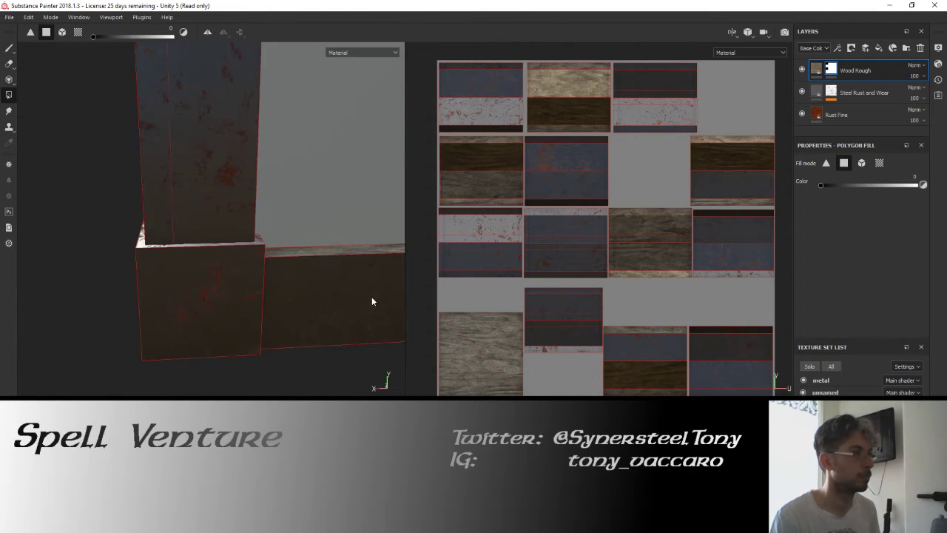
pyautogui.click(662, 330)
pyautogui.click(731, 152)
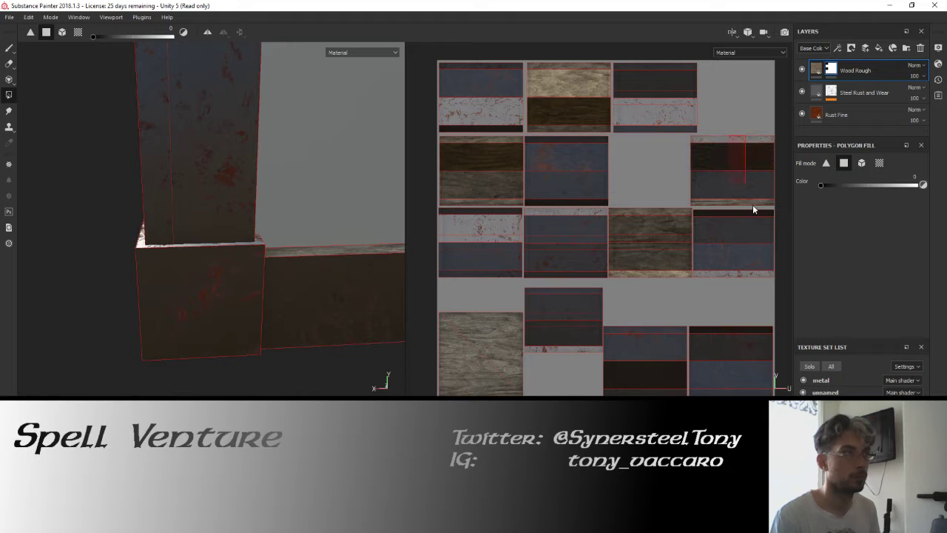
# Turn the bottom plank and remaining UV wood strips to steel.
pyautogui.moveTo(217, 176)
pyautogui.mouseDown()
pyautogui.moveTo(241, 163)
pyautogui.moveTo(268, 188)
pyautogui.moveTo(336, 205)
pyautogui.moveTo(87, 212)
pyautogui.mouseUp()
pyautogui.click(227, 259)
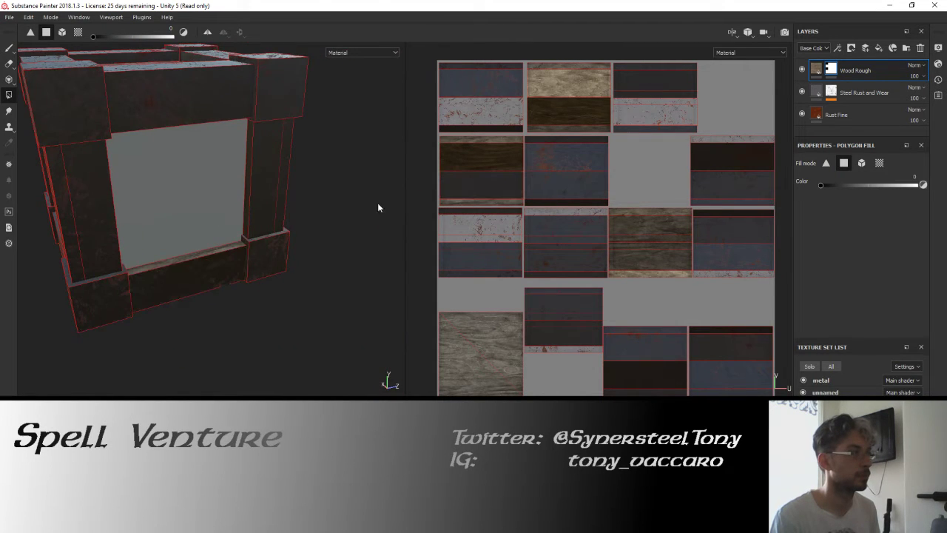
pyautogui.moveTo(381, 205); pyautogui.dragTo(205, 327)
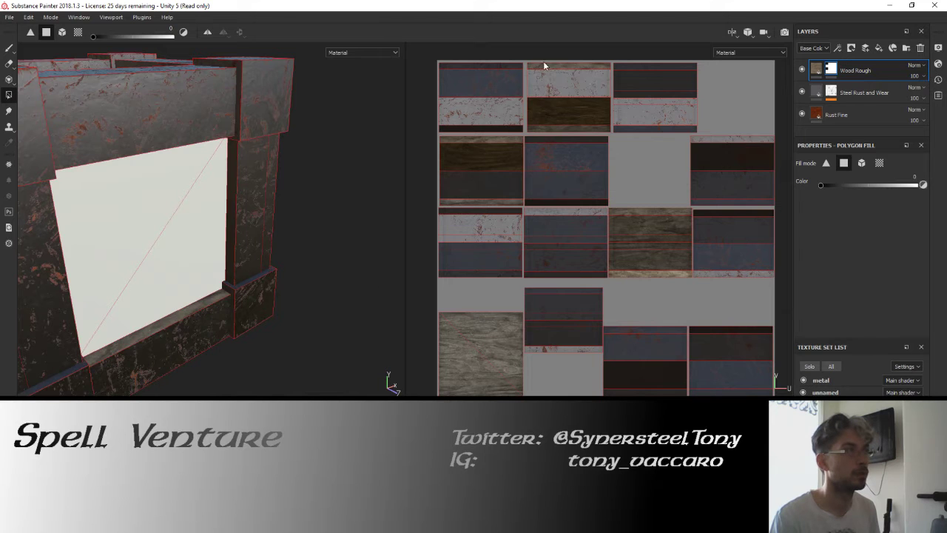
pyautogui.click(574, 115)
pyautogui.click(492, 163)
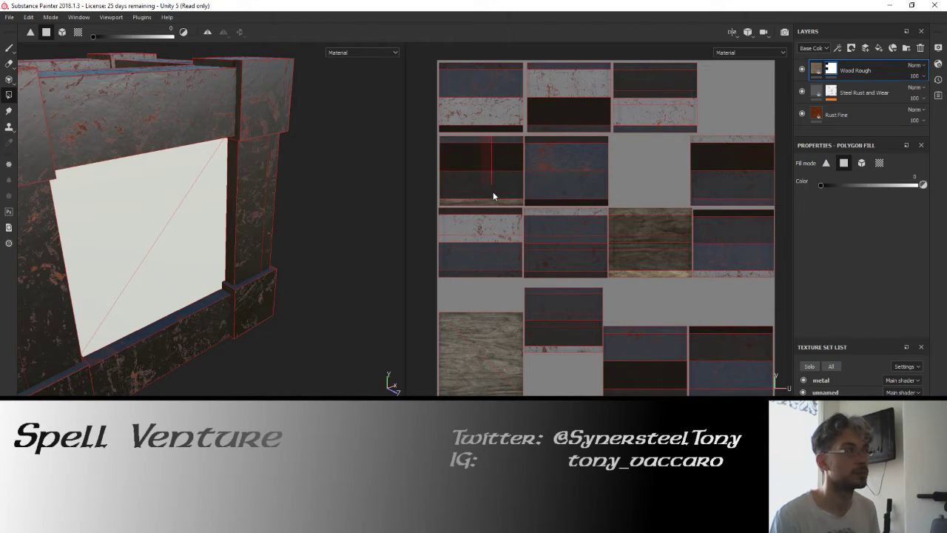
pyautogui.click(492, 200)
pyautogui.moveTo(330, 172)
pyautogui.mouseDown()
pyautogui.moveTo(254, 169)
pyautogui.moveTo(188, 186)
pyautogui.moveTo(373, 171)
pyautogui.moveTo(296, 161)
pyautogui.moveTo(254, 106)
pyautogui.moveTo(201, 199)
pyautogui.mouseUp()
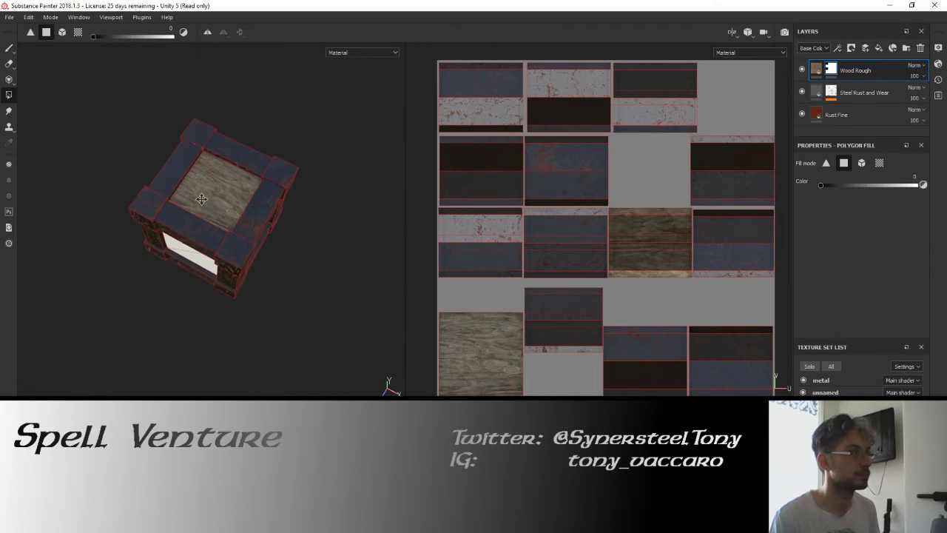
pyautogui.scroll(2, 208, 195)
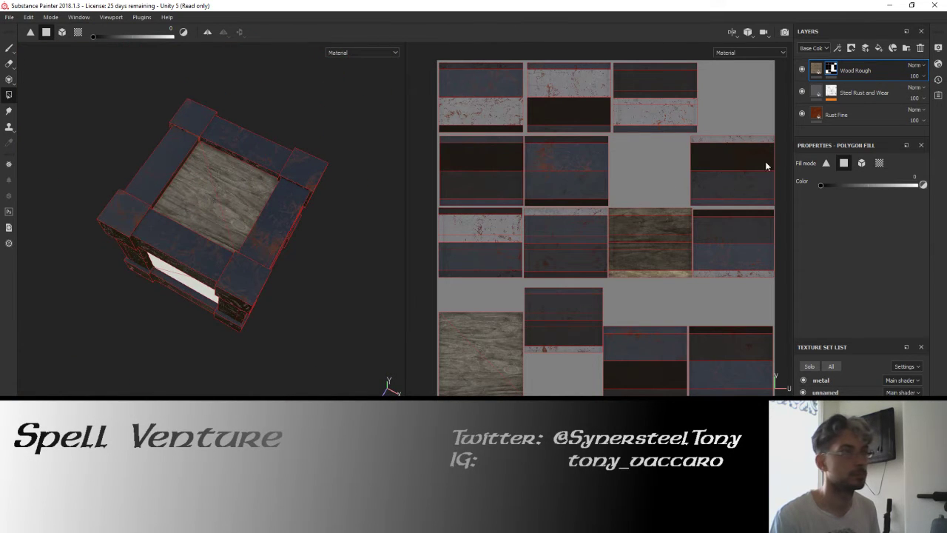
# Check the crate with Wood Rough hidden and shown from a new angle.
pyautogui.click(803, 69)
pyautogui.click(802, 69)
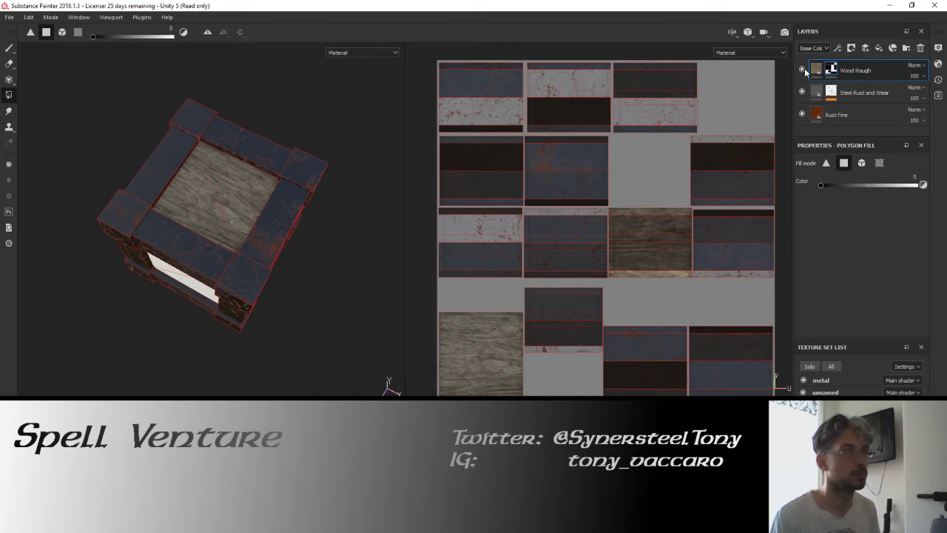
pyautogui.scroll(2, 252, 194)
pyautogui.scroll(2, 251, 195)
pyautogui.scroll(2, 252, 195)
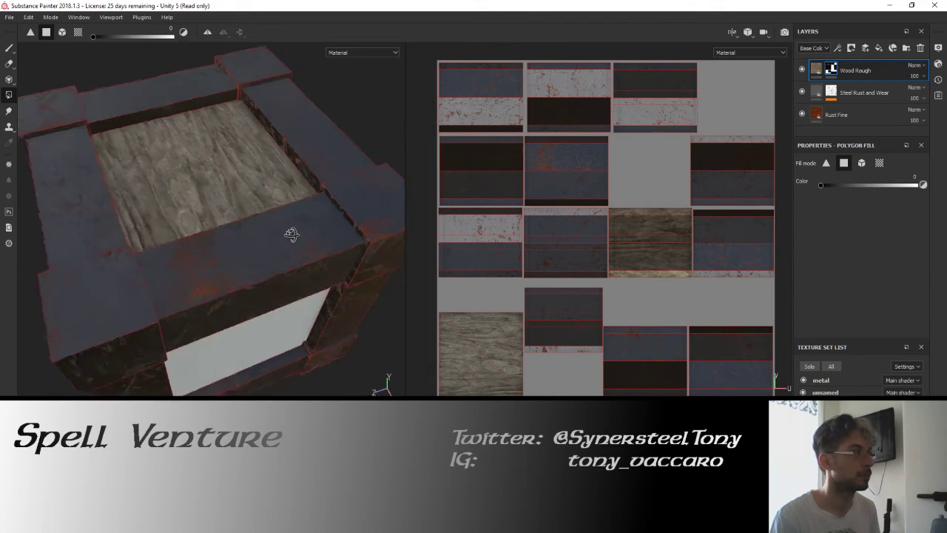
pyautogui.moveTo(291, 234); pyautogui.dragTo(328, 236)
# Shift the Wood Rough colour to a brighter, more saturated orange-brown.
pyautogui.click(817, 69)
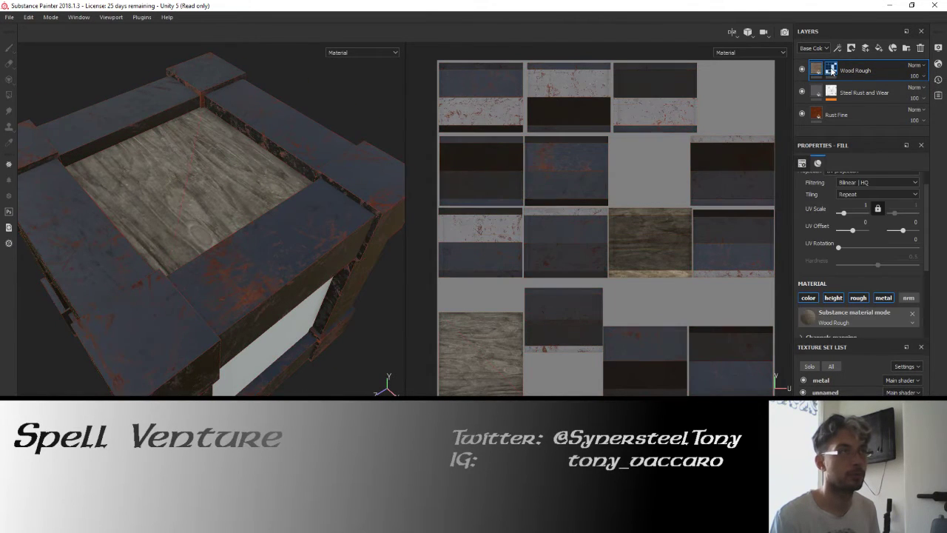
pyautogui.scroll(-2, 872, 258)
pyautogui.click(864, 255)
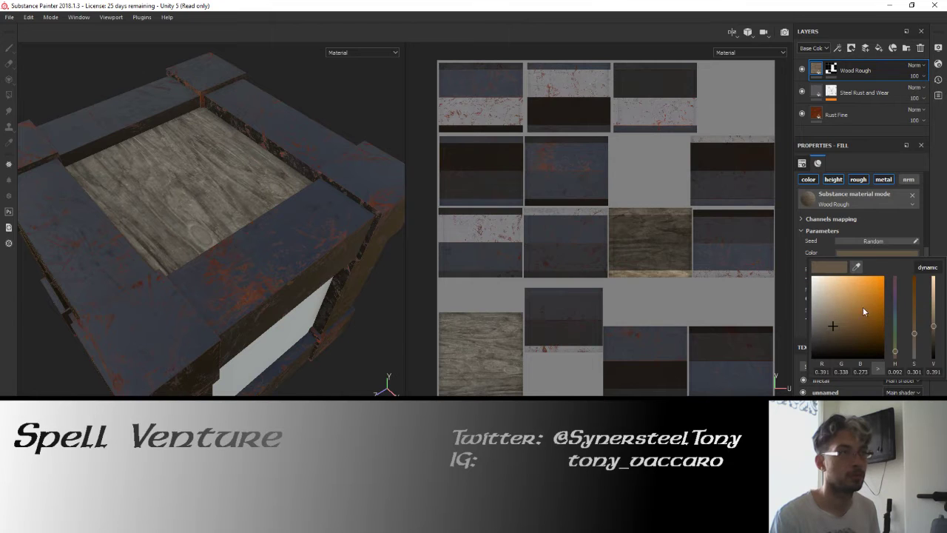
pyautogui.moveTo(833, 328); pyautogui.dragTo(860, 324)
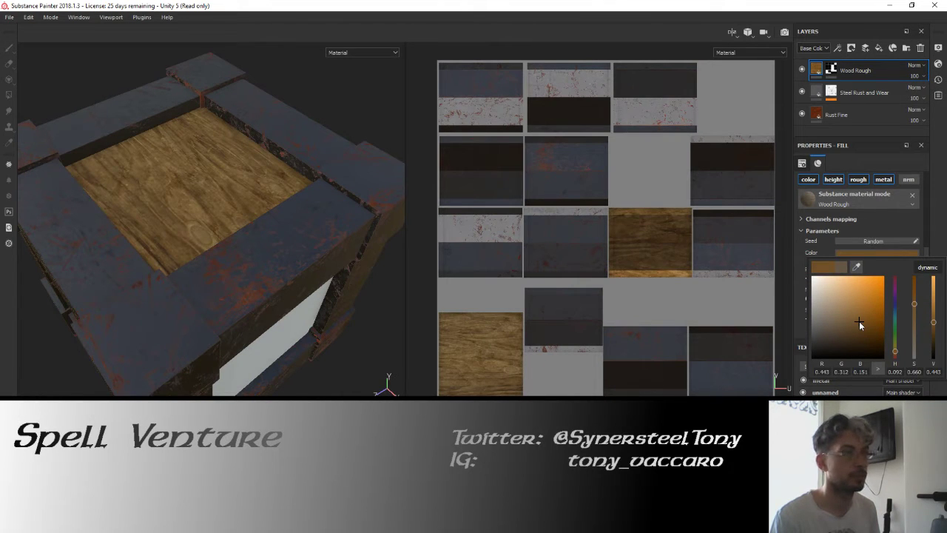
pyautogui.moveTo(863, 327)
pyautogui.mouseDown()
pyautogui.moveTo(865, 316)
pyautogui.moveTo(859, 324)
pyautogui.mouseUp()
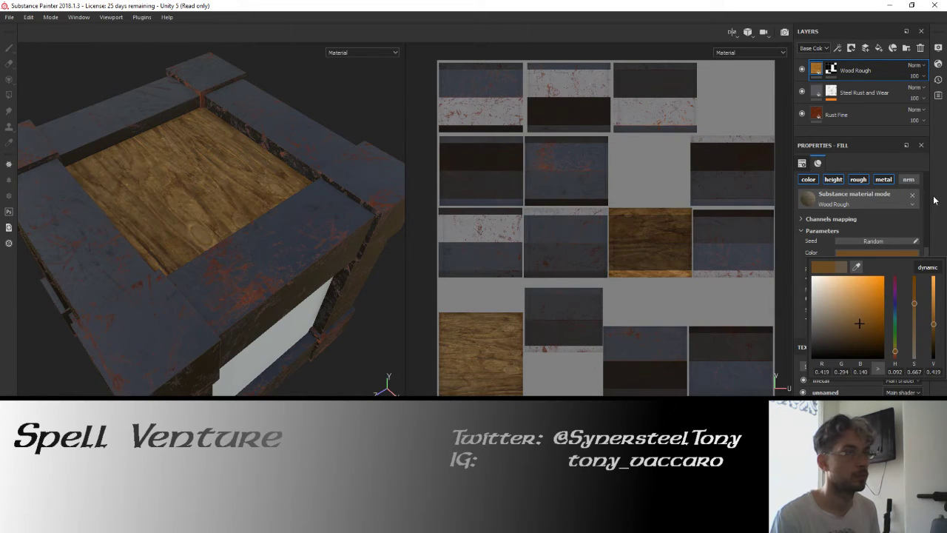
pyautogui.moveTo(277, 188); pyautogui.dragTo(237, 185)
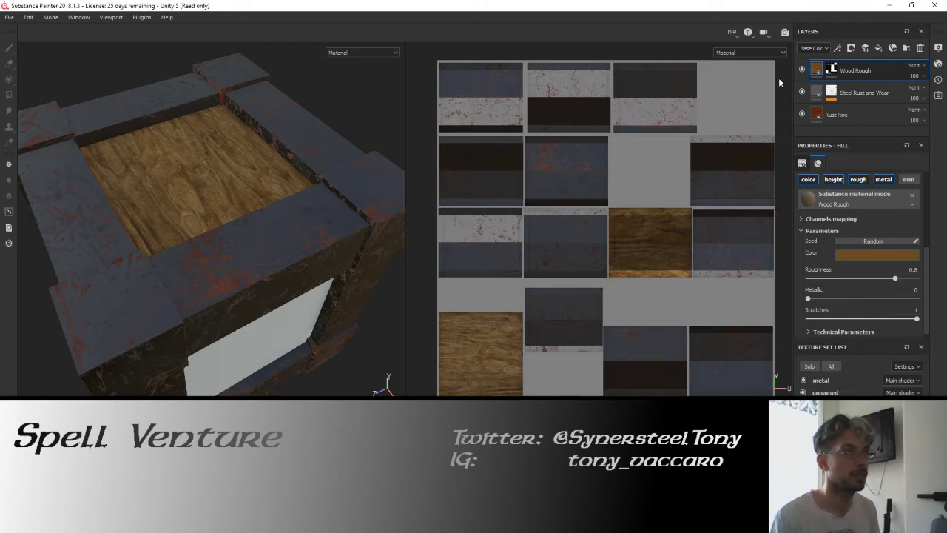
pyautogui.rightClick(831, 71)
# Invert the Wood Rough mask so wood covers the planks and steel stays on the corners.
pyautogui.click(852, 117)
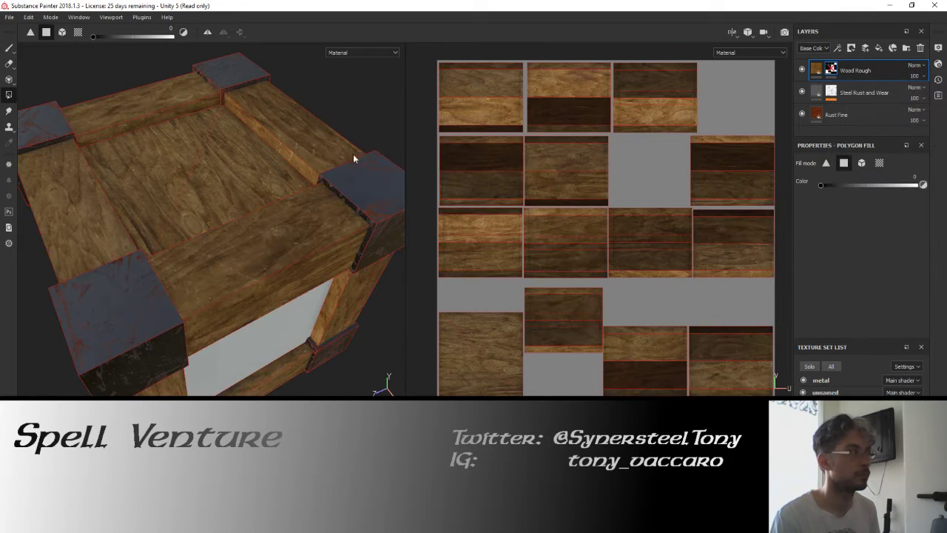
pyautogui.moveTo(353, 154); pyautogui.dragTo(331, 160)
pyautogui.scroll(-3, 258, 171)
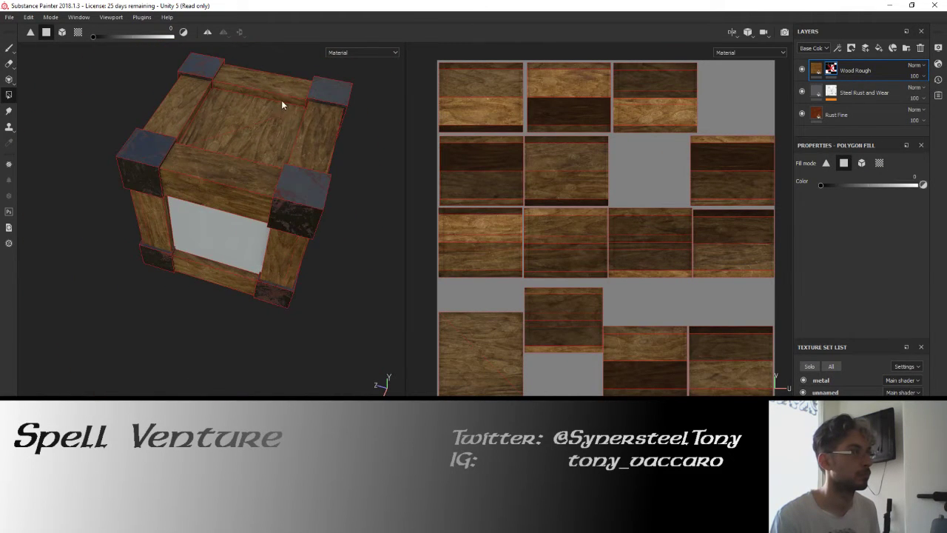
pyautogui.moveTo(281, 105)
pyautogui.mouseDown()
pyautogui.moveTo(249, 133)
pyautogui.moveTo(249, 186)
pyautogui.moveTo(275, 187)
pyautogui.mouseUp()
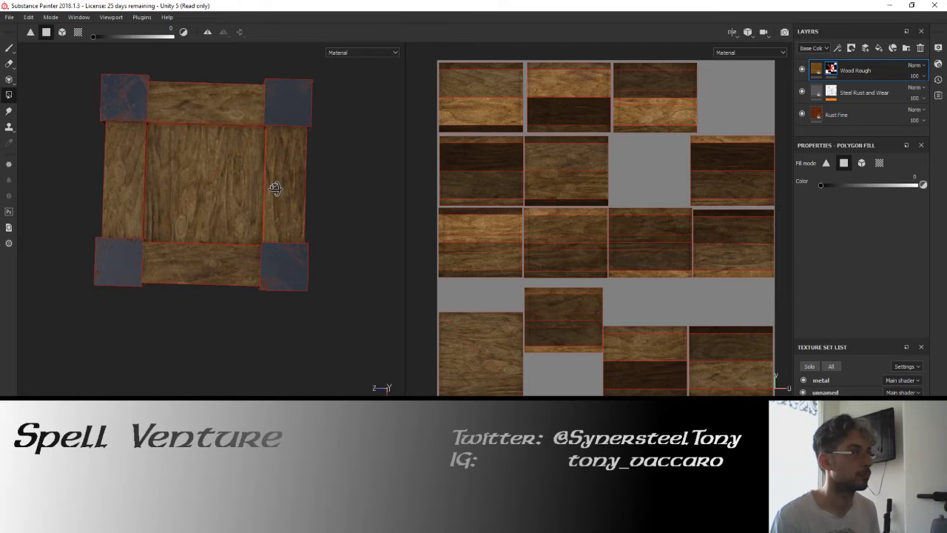
pyautogui.moveTo(215, 153); pyautogui.dragTo(229, 189)
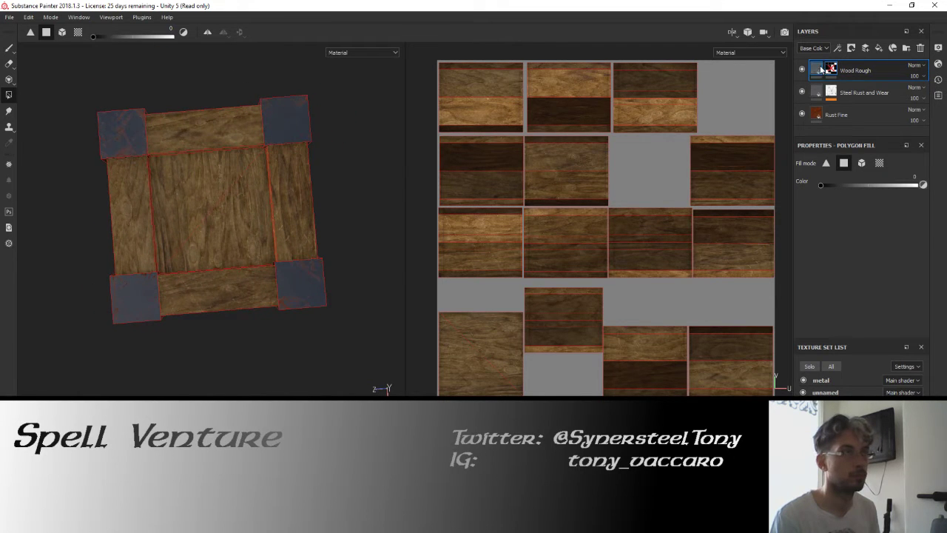
# Change the Wood Rough fill colour to a lighter, pale tan.
pyautogui.click(820, 70)
pyautogui.click(865, 255)
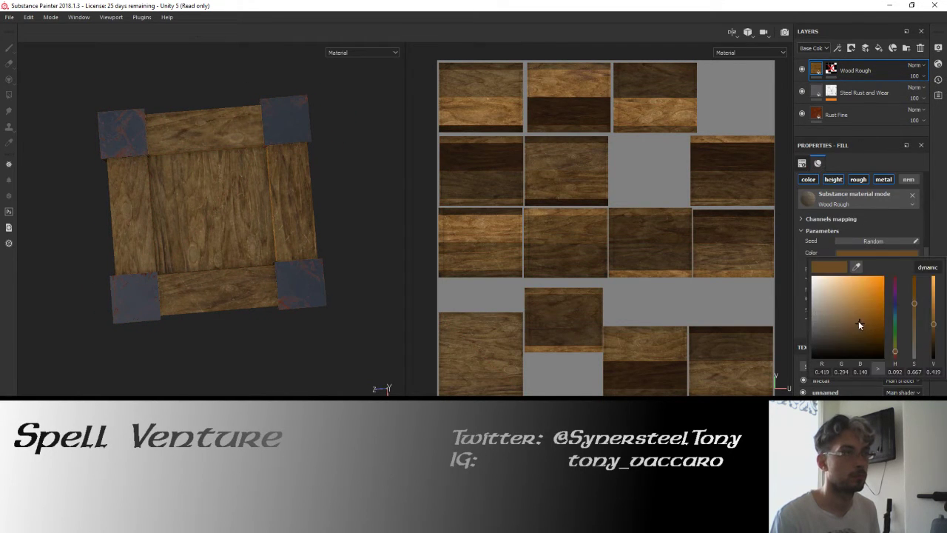
pyautogui.click(845, 308)
pyautogui.click(848, 314)
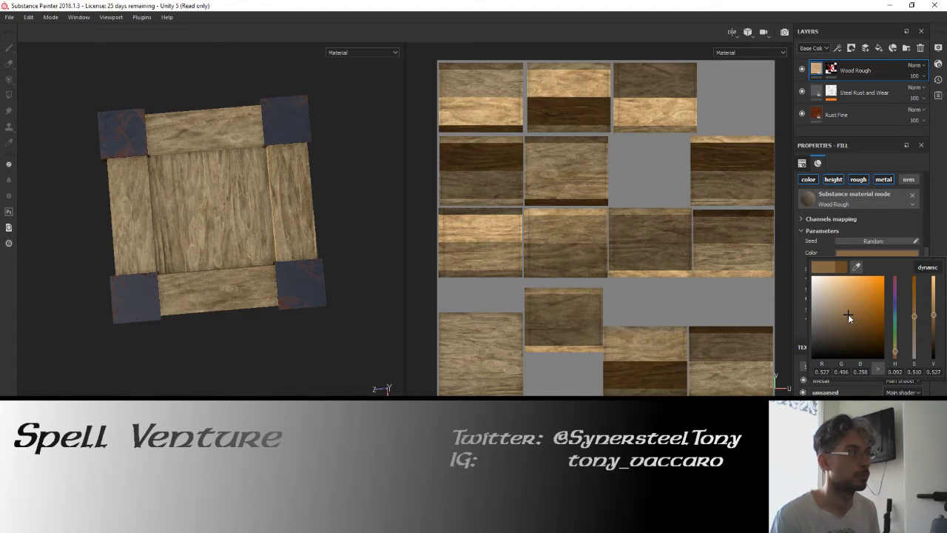
pyautogui.click(851, 316)
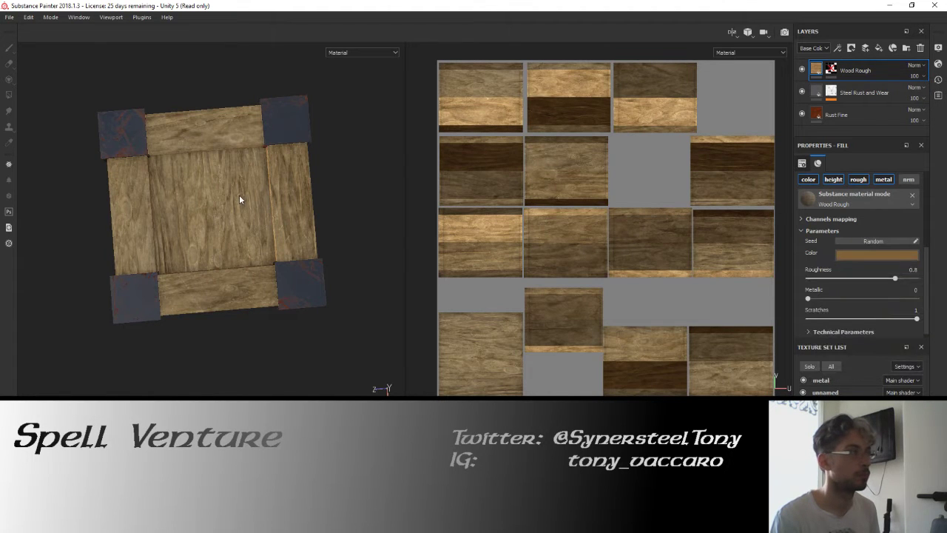
pyautogui.moveTo(239, 199)
pyautogui.mouseDown()
pyautogui.moveTo(212, 180)
pyautogui.moveTo(214, 156)
pyautogui.moveTo(168, 167)
pyautogui.mouseUp()
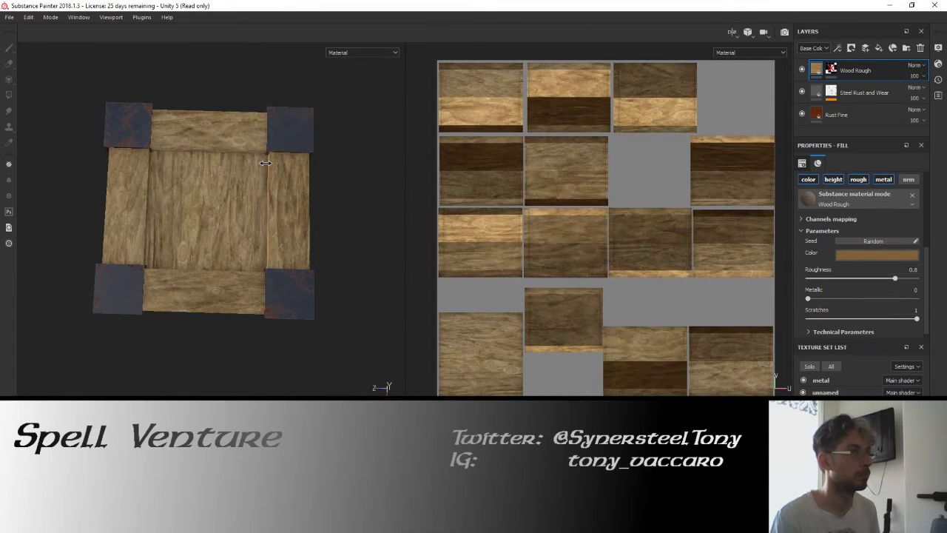
# Expand the Rust Fine layer's Technical Parameters and toggle Channels mapping on and off.
pyautogui.click(836, 115)
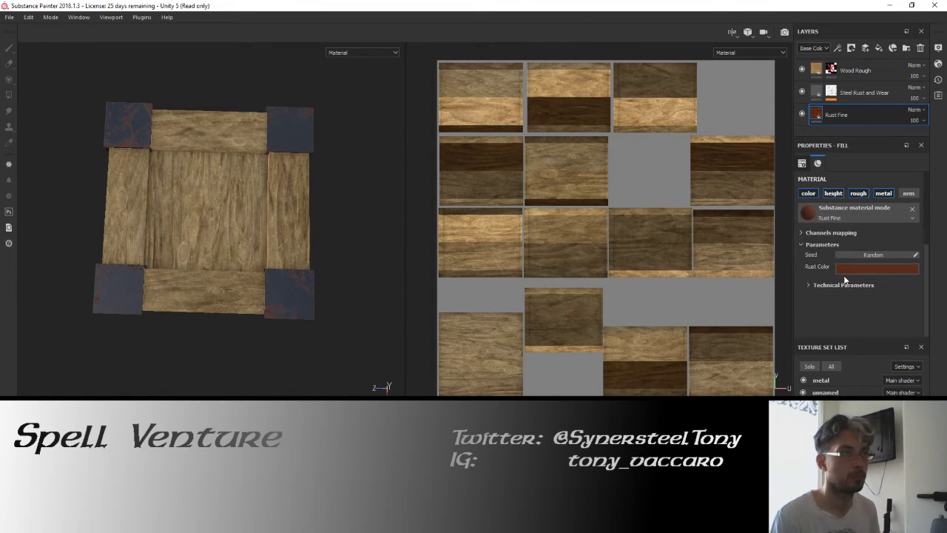
pyautogui.click(828, 285)
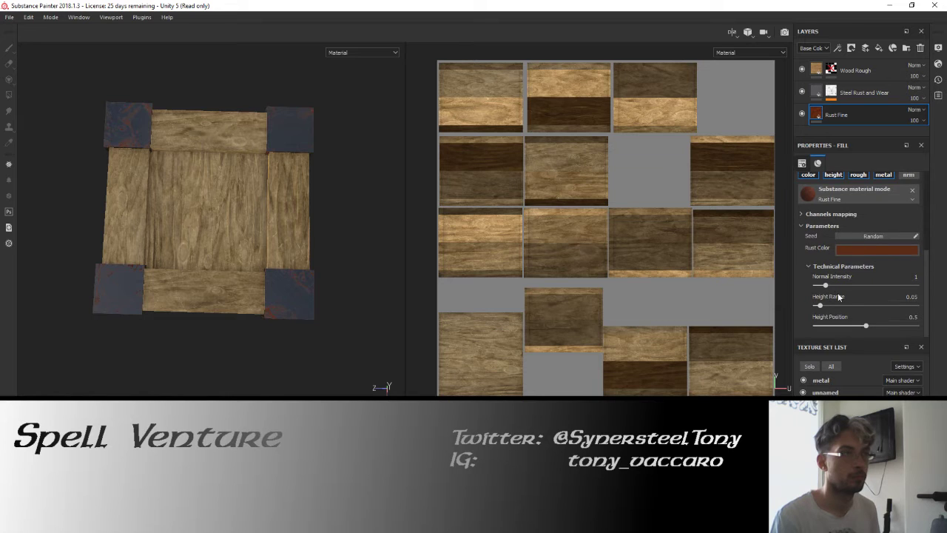
pyautogui.click(817, 214)
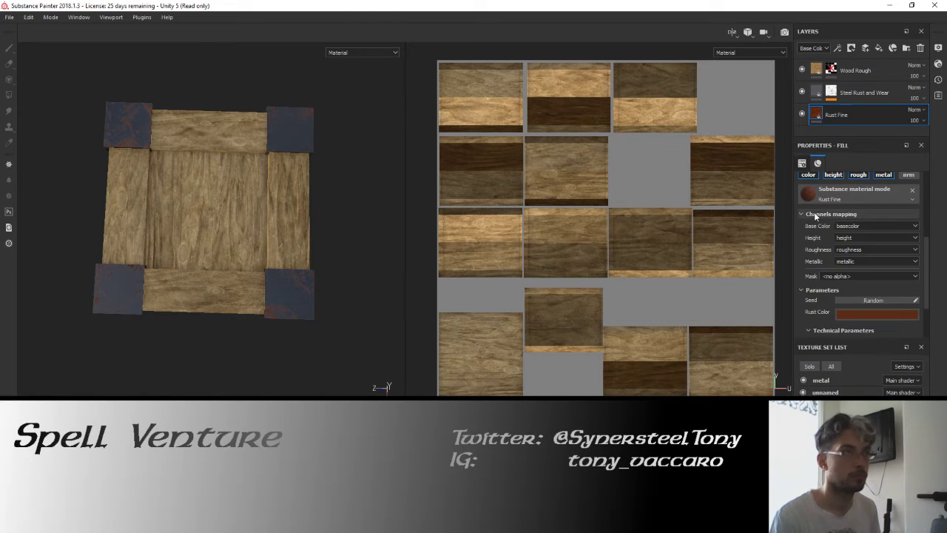
pyautogui.click(817, 214)
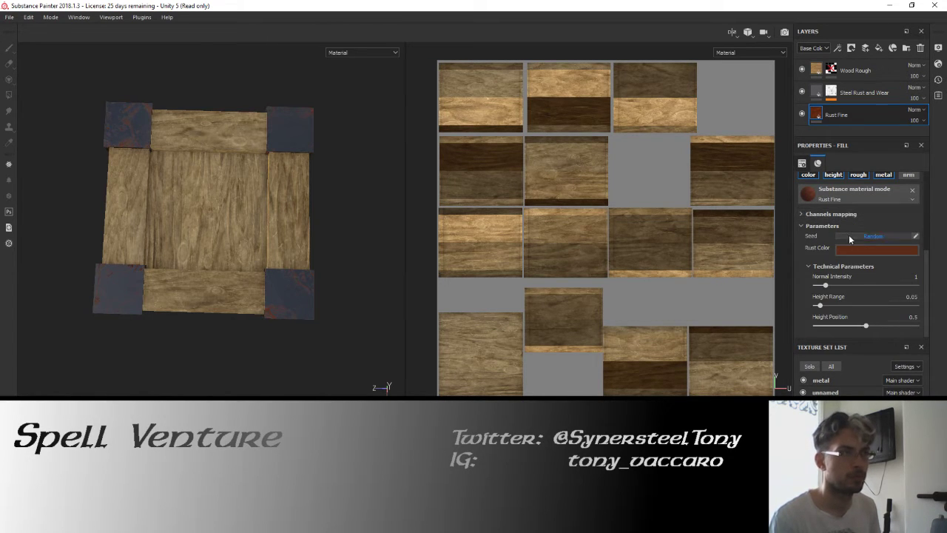
# Orbit and zoom around the crate to inspect the rusty steel corners.
pyautogui.moveTo(223, 222)
pyautogui.mouseDown()
pyautogui.moveTo(252, 211)
pyautogui.moveTo(156, 215)
pyautogui.moveTo(183, 227)
pyautogui.moveTo(143, 230)
pyautogui.moveTo(153, 214)
pyautogui.moveTo(212, 242)
pyautogui.moveTo(101, 196)
pyautogui.mouseUp()
pyautogui.scroll(3, 253, 210)
pyautogui.scroll(2, 253, 210)
pyautogui.scroll(-3, 212, 242)
pyautogui.scroll(-3, 102, 197)
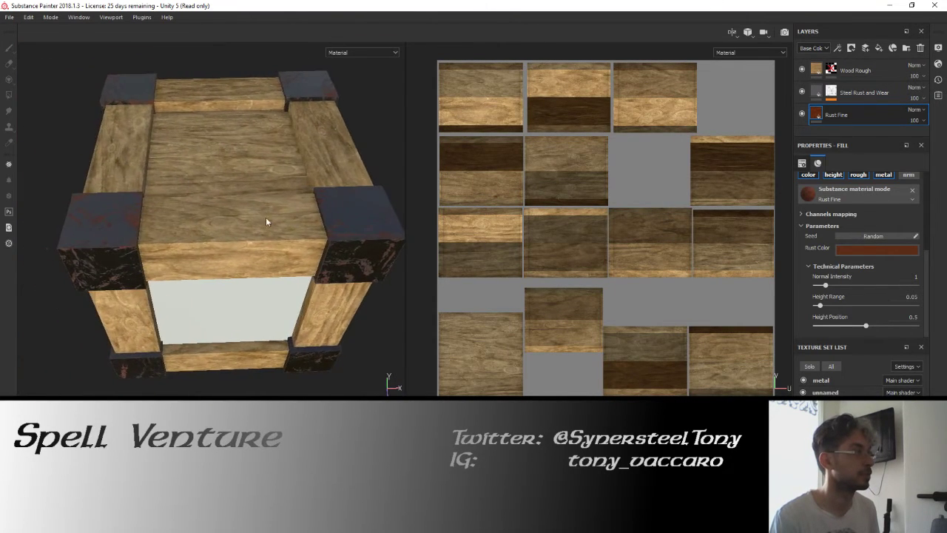
pyautogui.moveTo(266, 220)
pyautogui.mouseDown()
pyautogui.moveTo(183, 188)
pyautogui.moveTo(127, 209)
pyautogui.mouseUp()
pyautogui.scroll(3, 237, 233)
pyautogui.scroll(2, 249, 248)
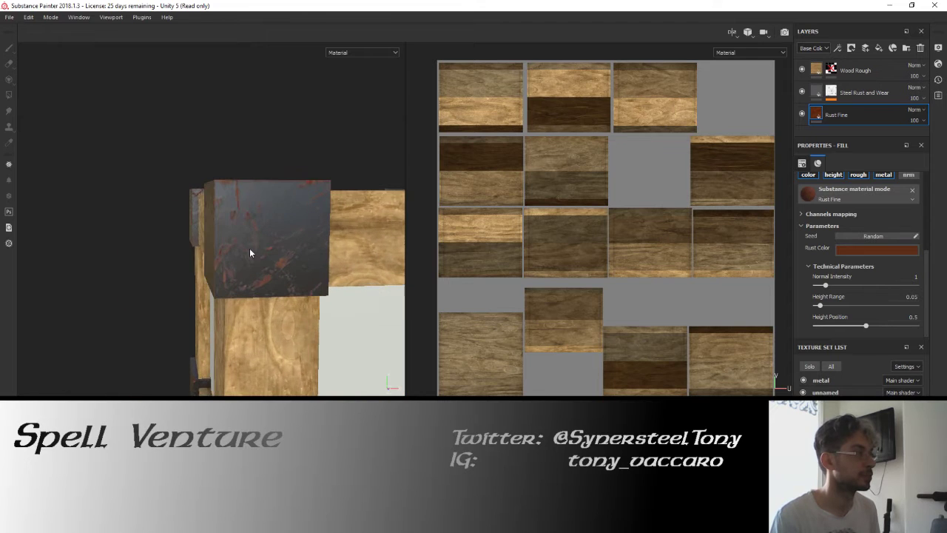
pyautogui.scroll(2, 250, 255)
pyautogui.scroll(-2, 290, 265)
pyautogui.scroll(-2, 298, 244)
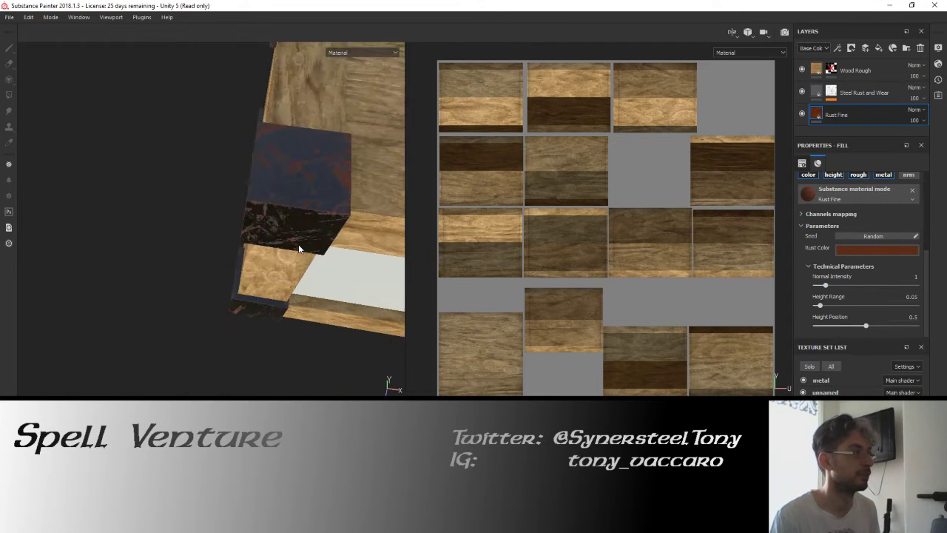
pyautogui.scroll(-1, 298, 244)
pyautogui.moveTo(298, 244); pyautogui.dragTo(183, 290)
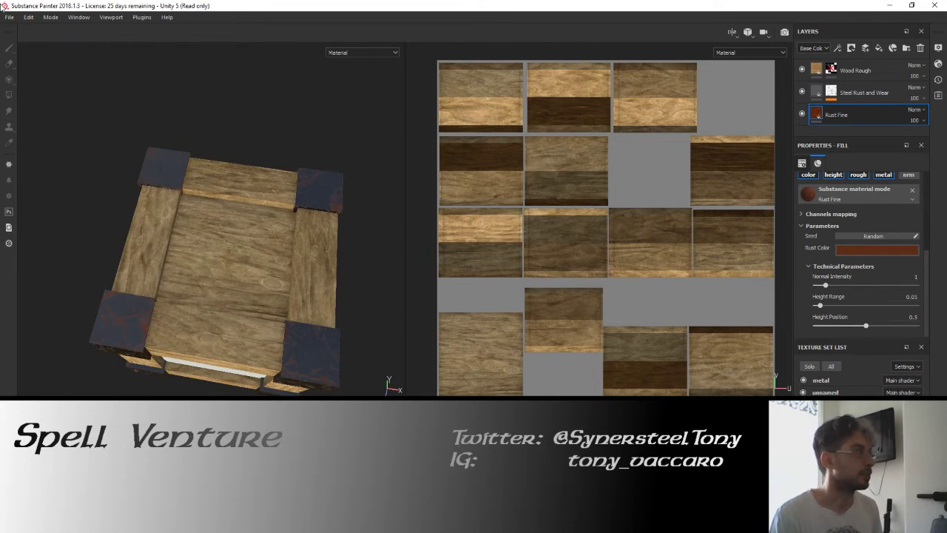
# Open Export Textures and exclude the unnamed texture set from export.
pyautogui.click(9, 16)
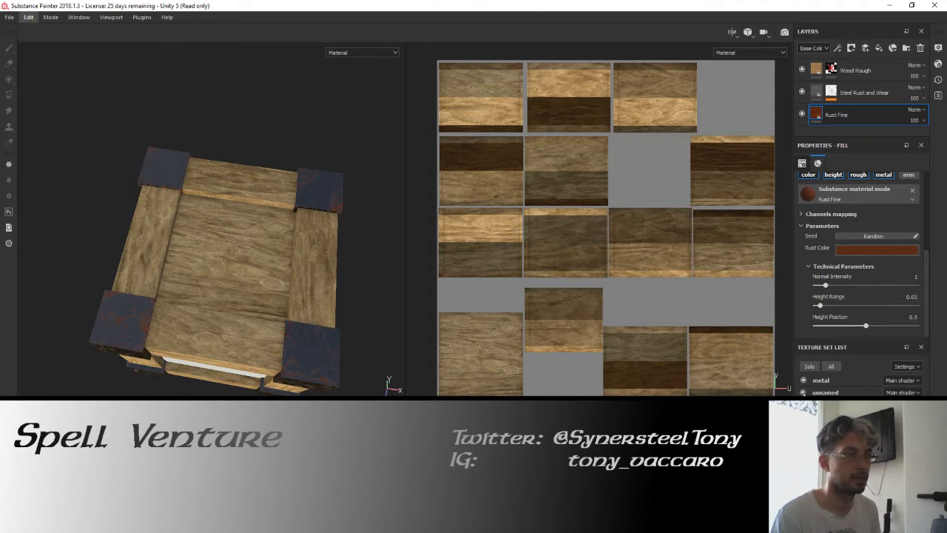
pyautogui.click(9, 17)
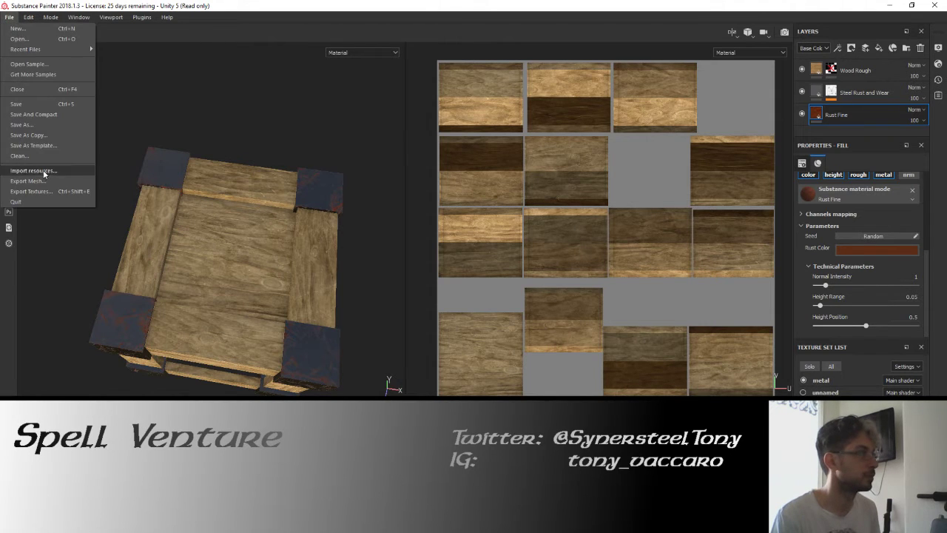
pyautogui.click(43, 190)
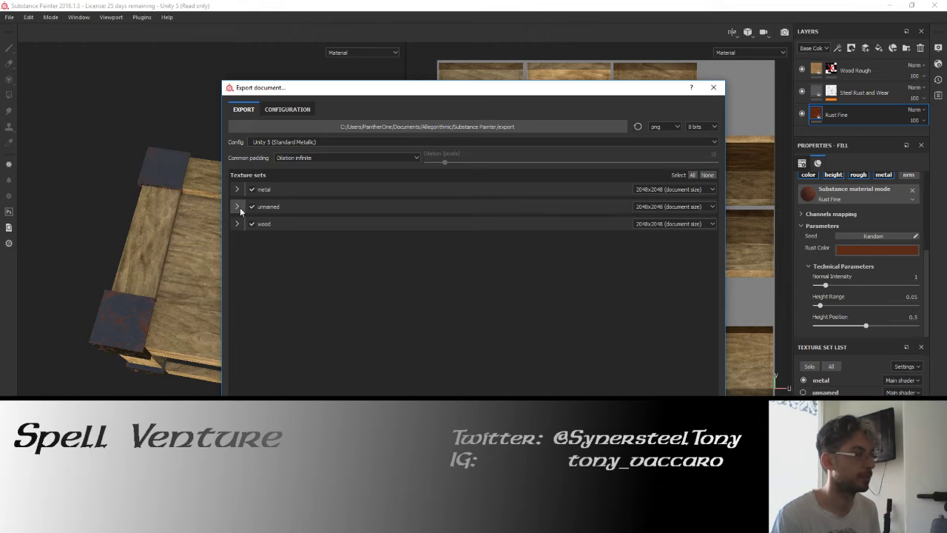
pyautogui.click(239, 207)
pyautogui.click(239, 207)
pyautogui.click(252, 207)
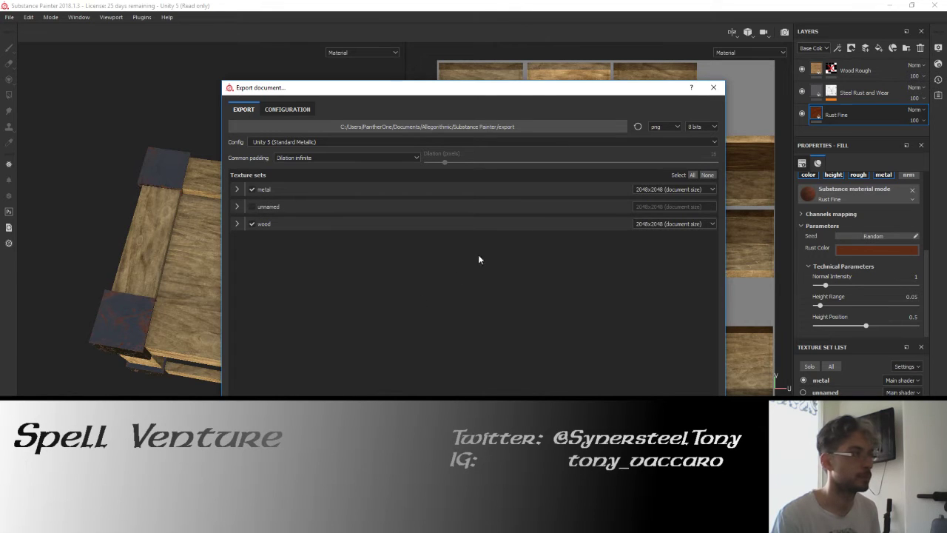
# Set the metal and wood sets to 1024x1024 with Dilation + Transparent padding.
pyautogui.click(659, 189)
pyautogui.click(673, 212)
pyautogui.click(654, 224)
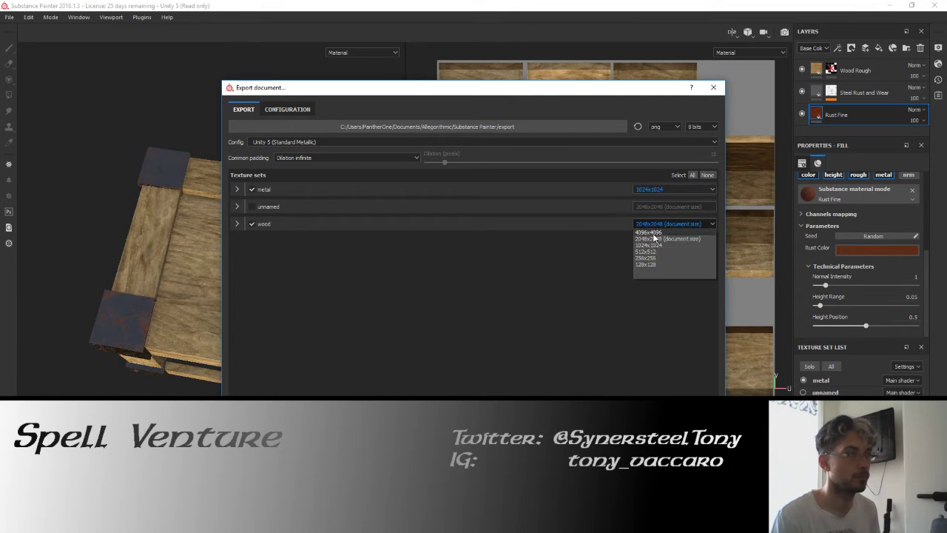
pyautogui.click(650, 246)
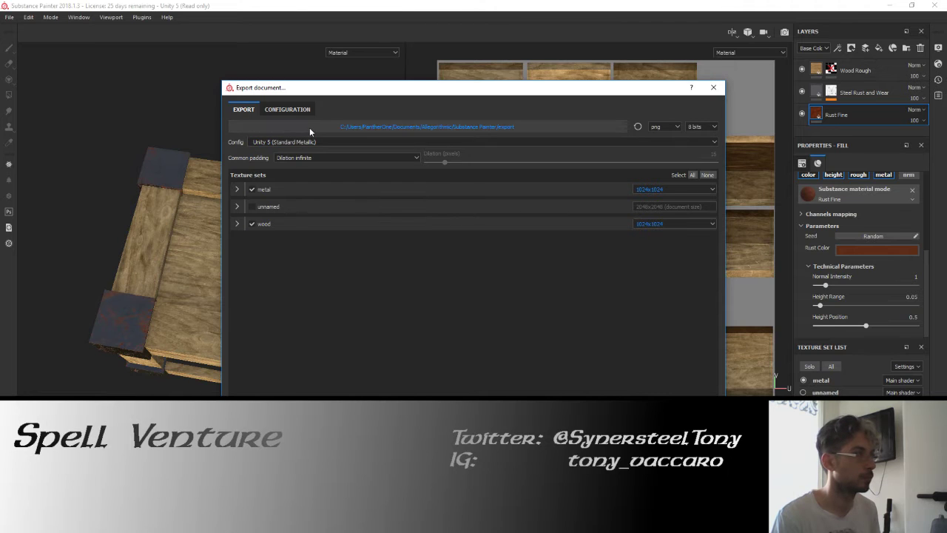
pyautogui.click(313, 157)
pyautogui.click(326, 166)
# Export the textures into the FBXs/textures folder, then close Substance Painter.
pyautogui.click(336, 127)
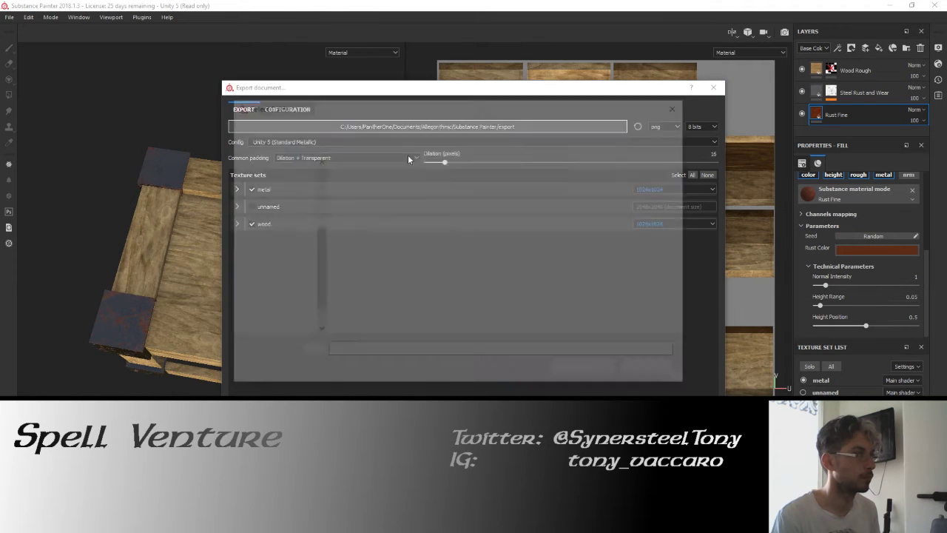
pyautogui.click(265, 221)
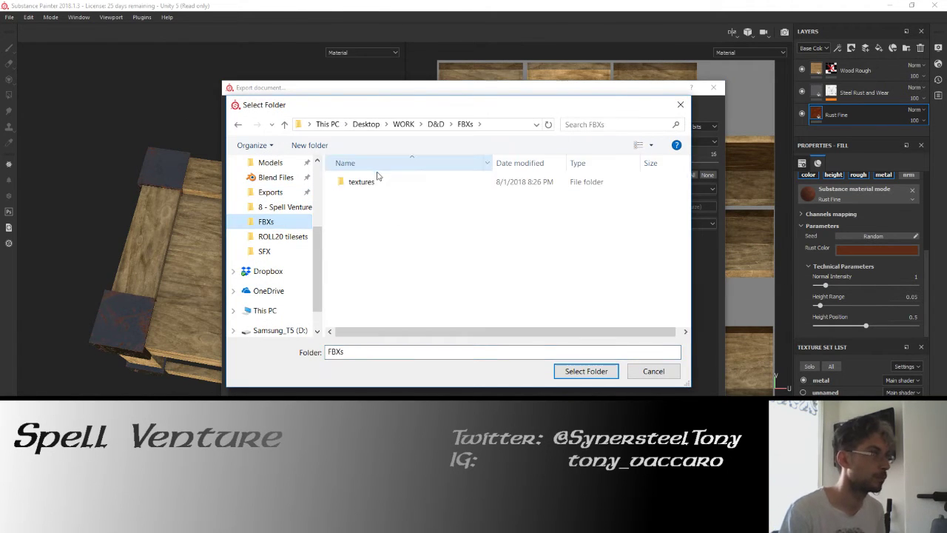
pyautogui.doubleClick(364, 181)
pyautogui.click(590, 371)
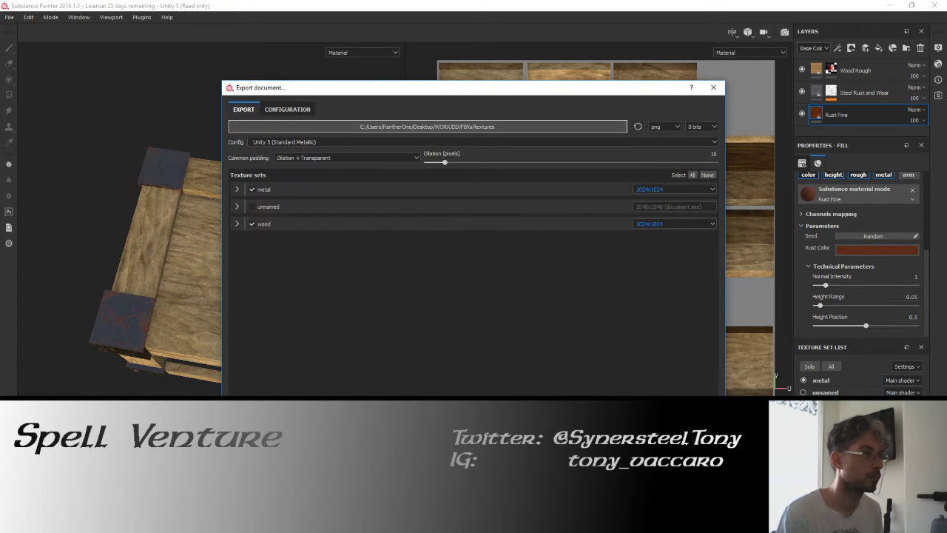
pyautogui.click(669, 414)
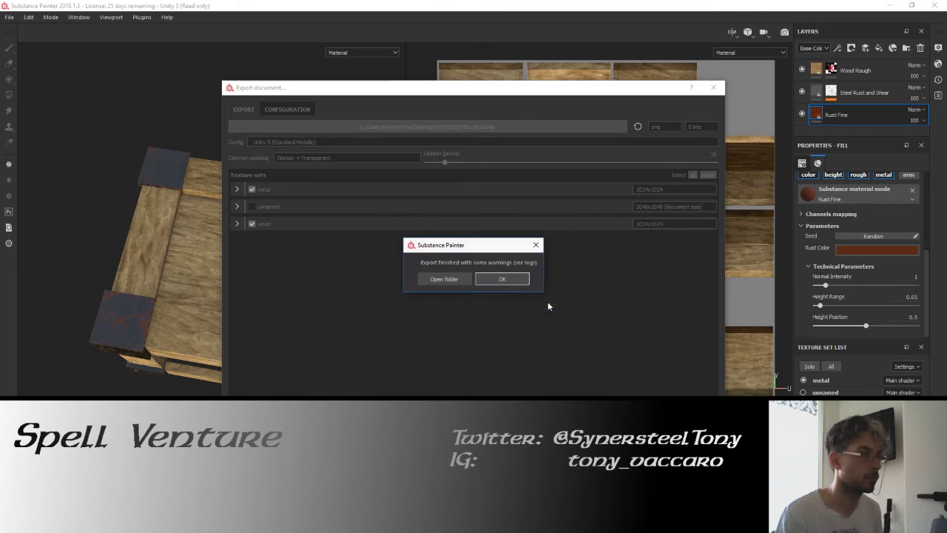
pyautogui.click(496, 279)
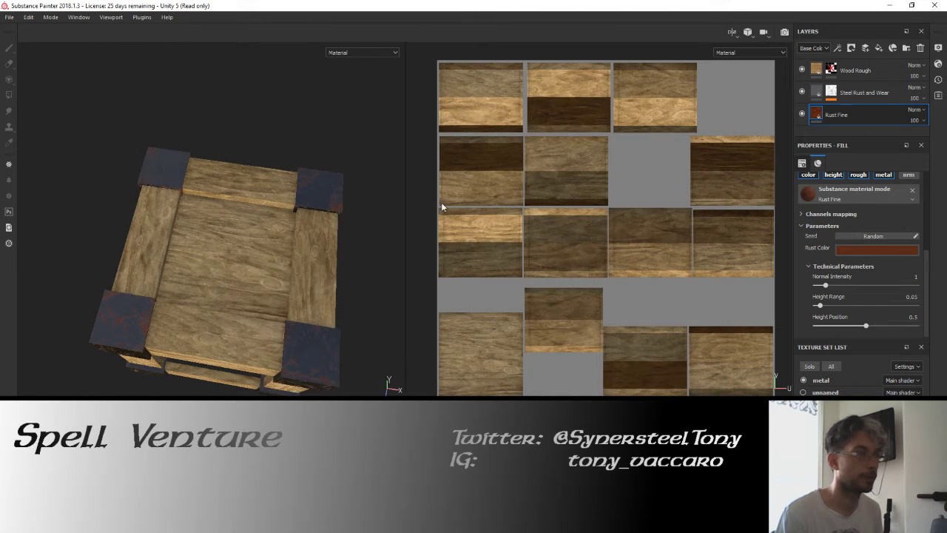
pyautogui.click(937, 5)
# Answer the save prompt and move the stray file window aside to reveal Unity's tunnel scene.
pyautogui.click(441, 286)
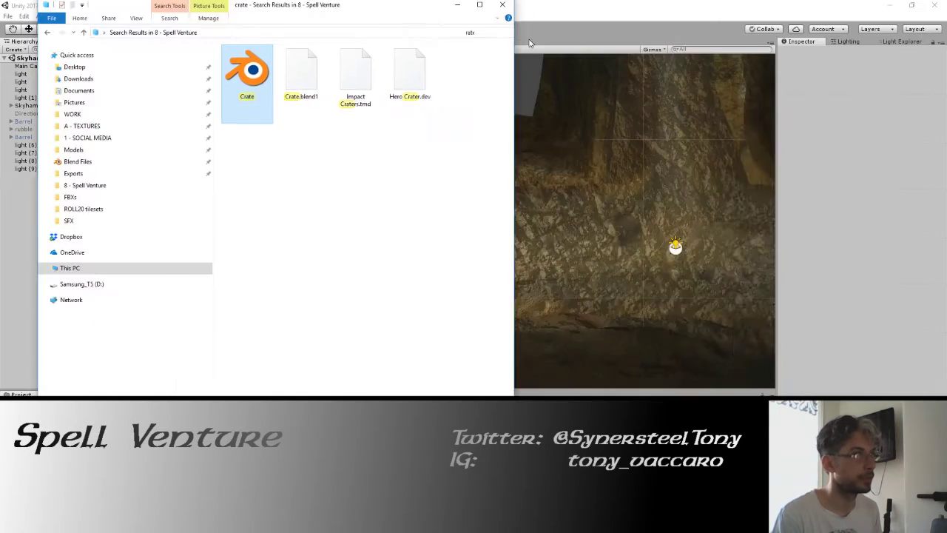
pyautogui.moveTo(273, 11); pyautogui.dragTo(940, 111)
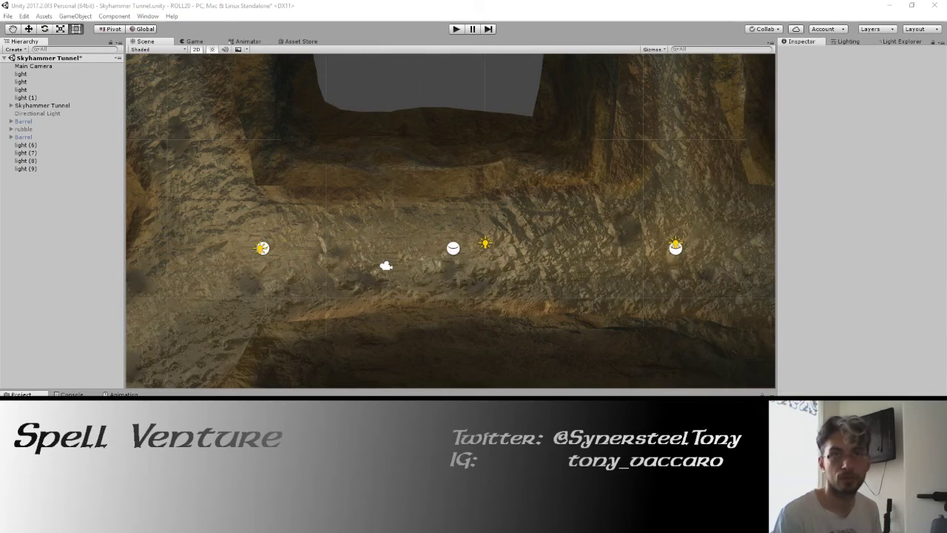
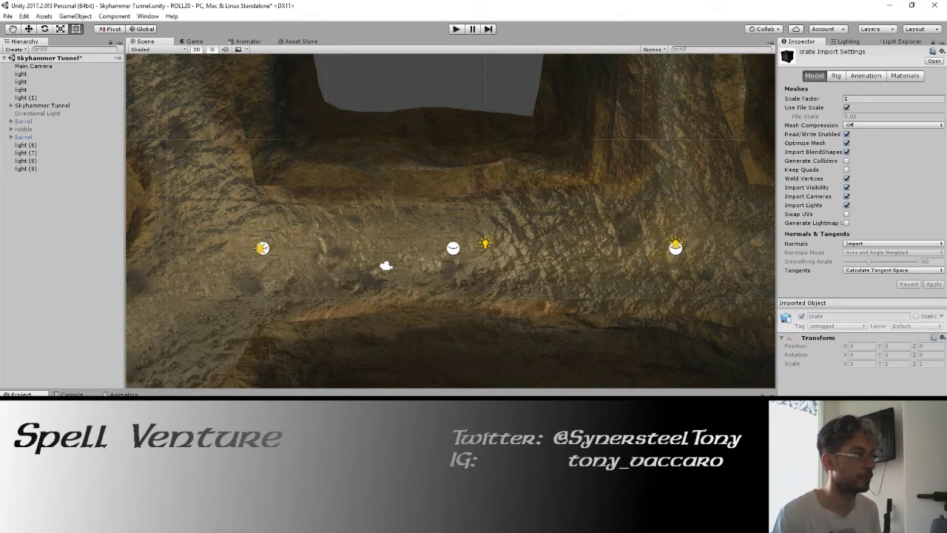
# Place the crate model in the tunnel scene in 3D view and frame it.
pyautogui.moveTo(392, 233); pyautogui.dragTo(394, 236)
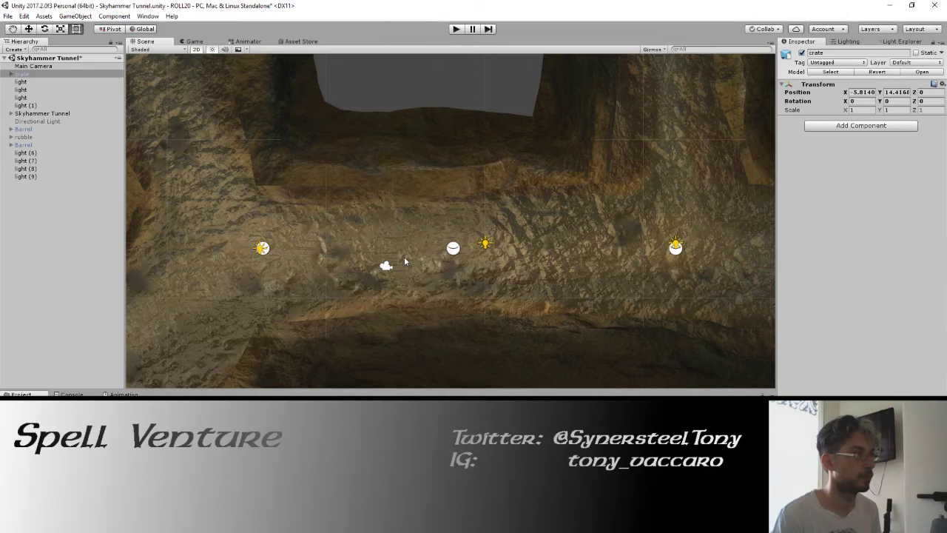
pyautogui.moveTo(535, 202); pyautogui.dragTo(466, 190)
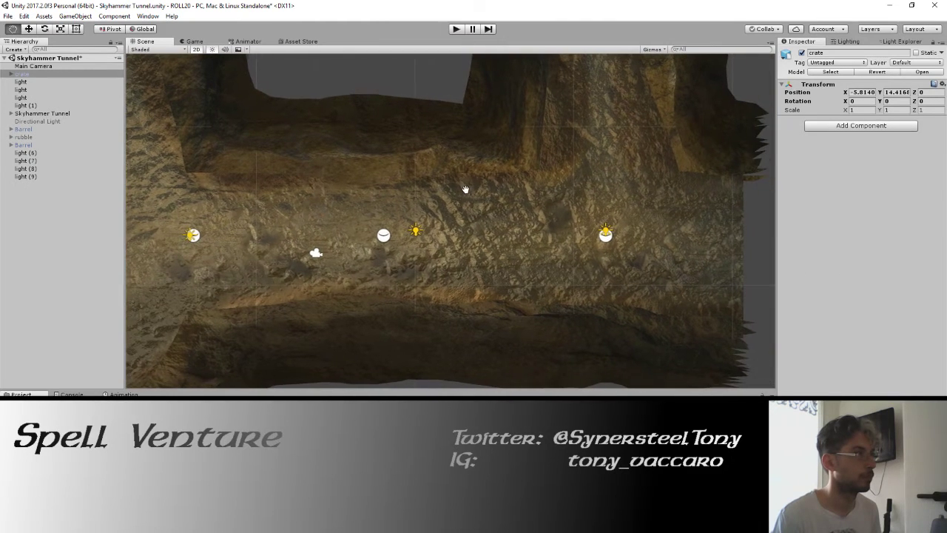
pyautogui.click(197, 49)
pyautogui.press('f')
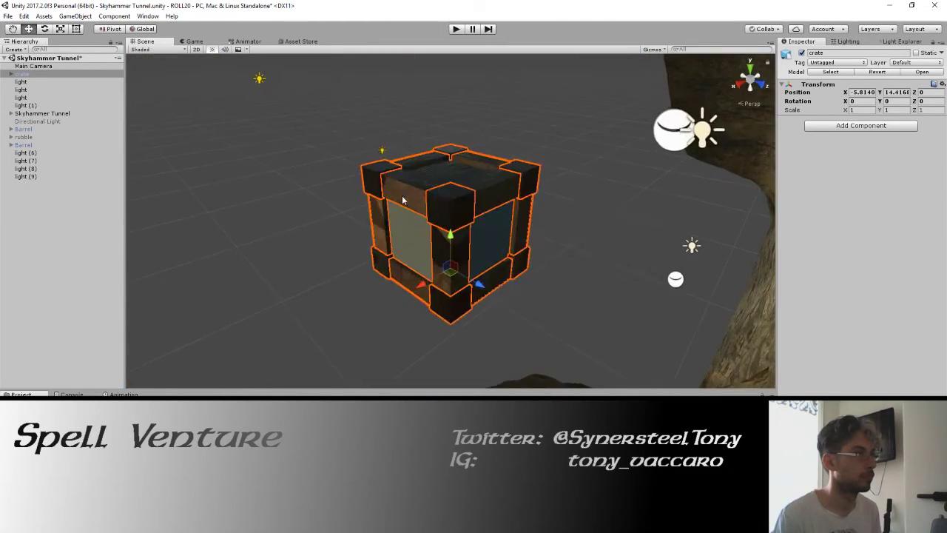
pyautogui.moveTo(402, 196)
pyautogui.mouseDown()
pyautogui.moveTo(497, 196)
pyautogui.moveTo(518, 241)
pyautogui.mouseUp()
pyautogui.scroll(-5, 526, 251)
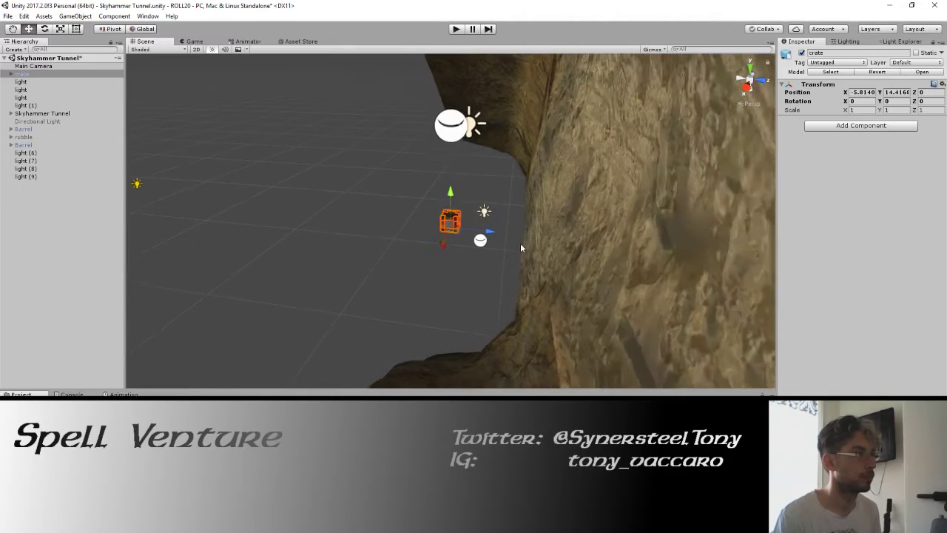
pyautogui.press('f')
# Expand the placed crate in the Hierarchy and step through its Cube_002 and Cube_003 parts.
pyautogui.click(831, 72)
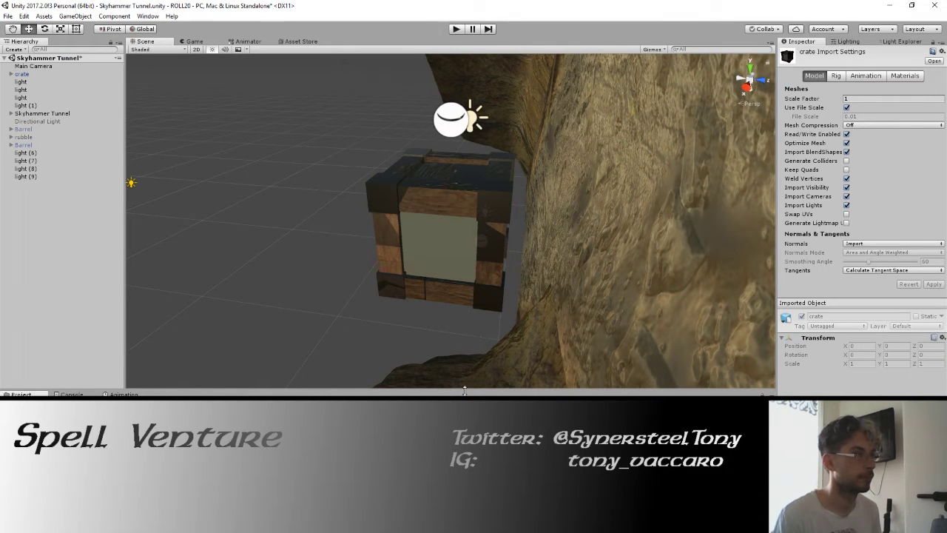
pyautogui.click(20, 74)
pyautogui.click(11, 74)
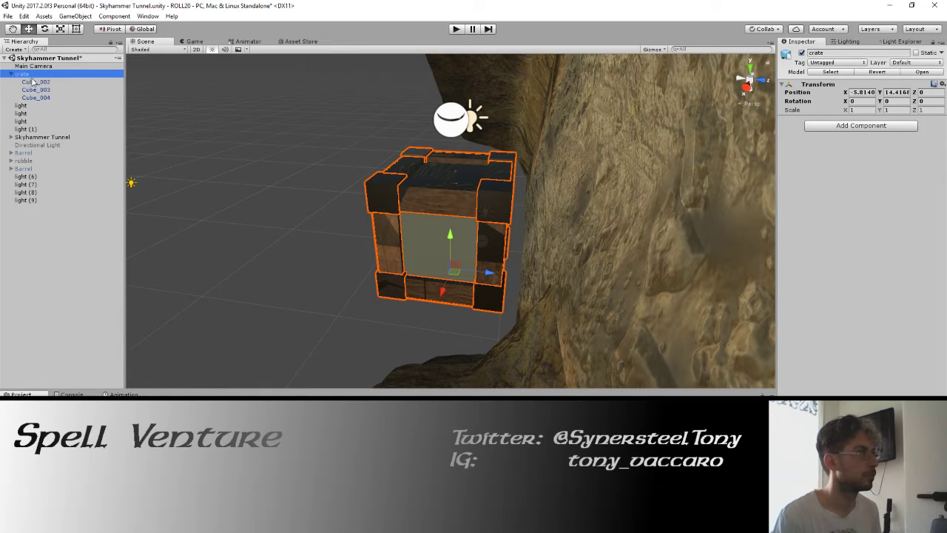
pyautogui.click(35, 81)
pyautogui.click(42, 90)
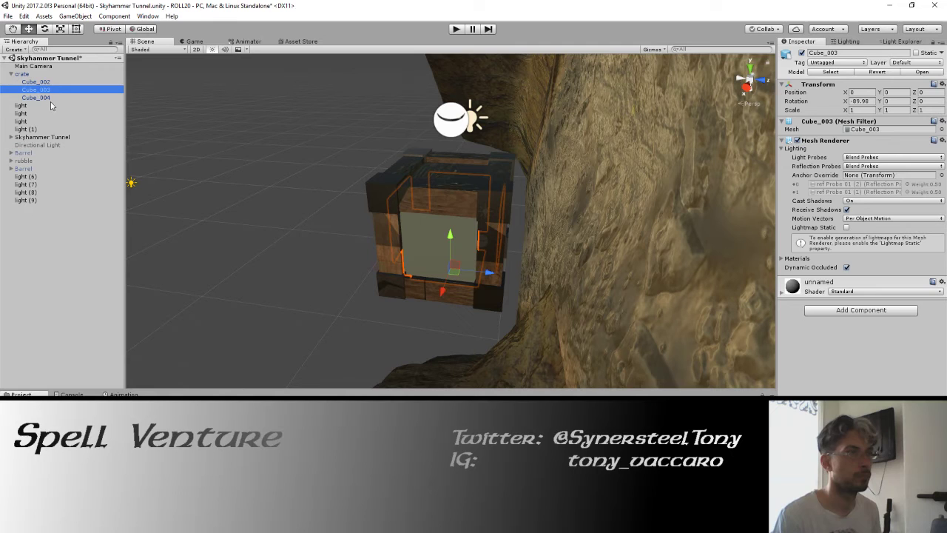
pyautogui.press('Down')
pyautogui.press('Up')
pyautogui.press('Up')
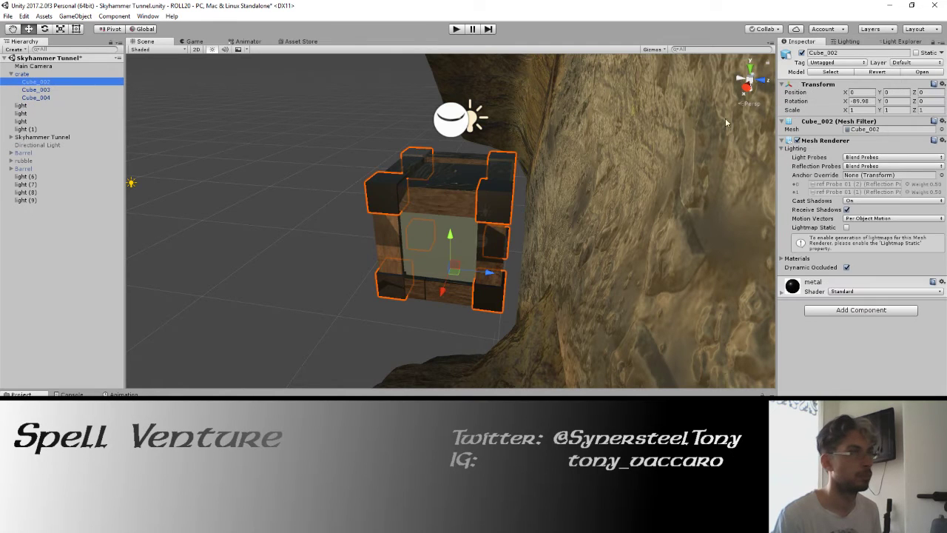
# Inspect Cube_002's Materials foldout, confirming it uses the metal material, then reselect the crate.
pyautogui.click(826, 116)
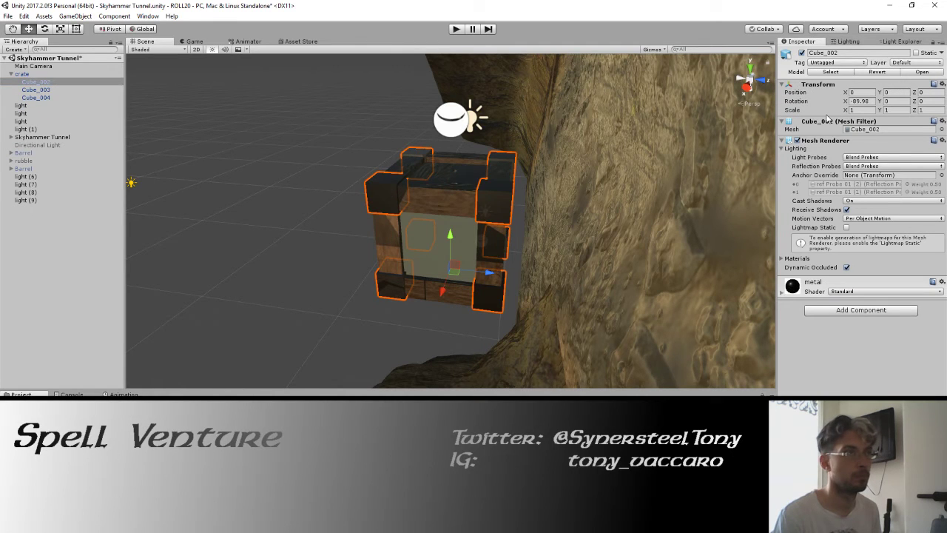
pyautogui.click(796, 258)
pyautogui.click(879, 276)
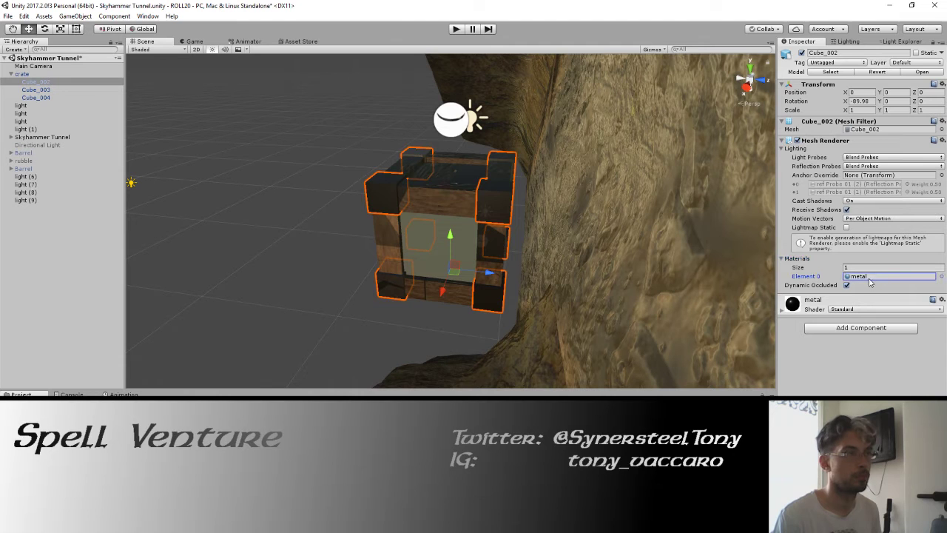
pyautogui.moveTo(347, 287); pyautogui.dragTo(355, 230)
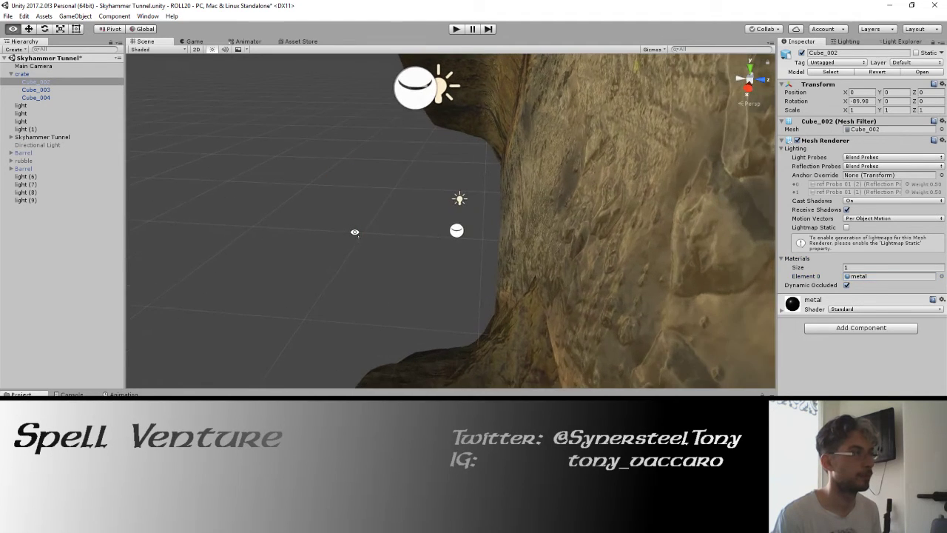
pyautogui.press('f')
pyautogui.click(64, 74)
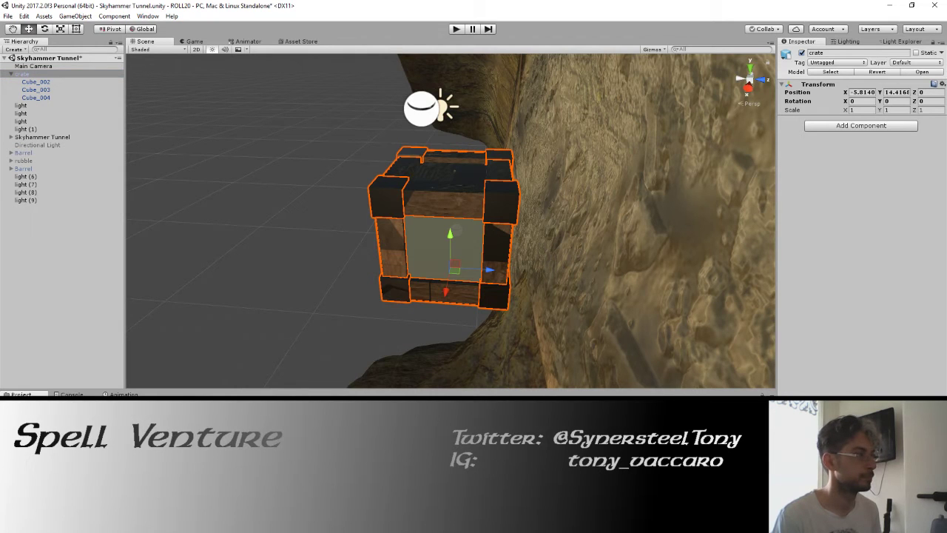
# Set the crate model's import Scale Factor to 100, apply it, and frame the enlarged crate.
pyautogui.click(830, 72)
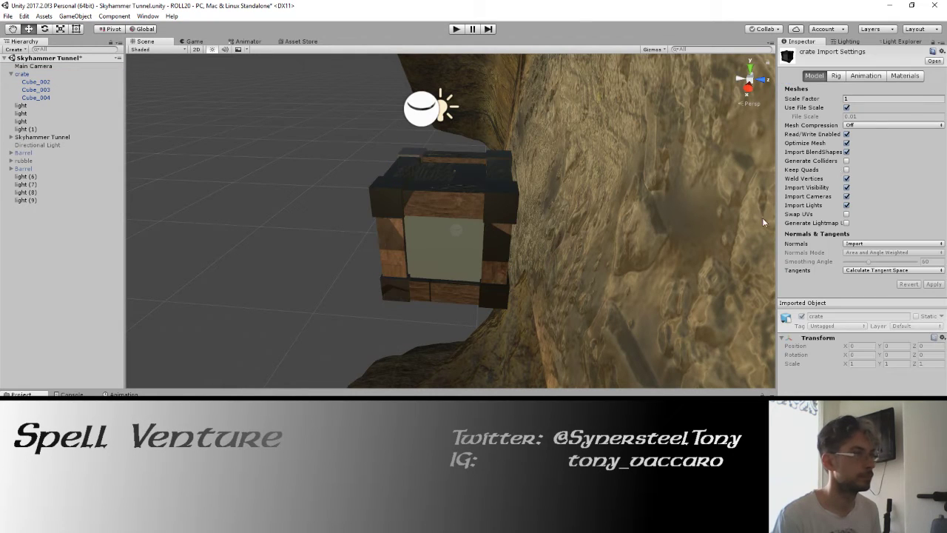
pyautogui.click(859, 97)
pyautogui.write('100')
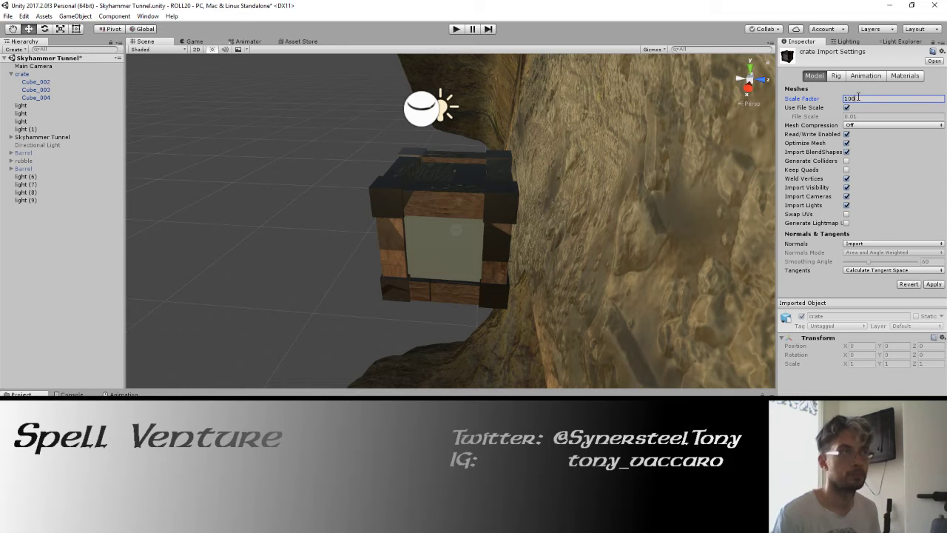
pyautogui.click(934, 284)
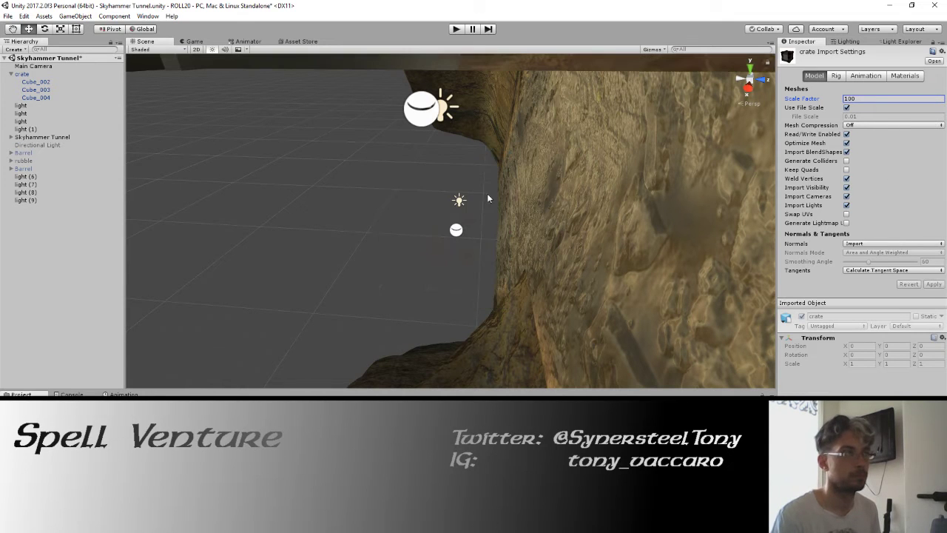
pyautogui.click(407, 74)
pyautogui.press('f')
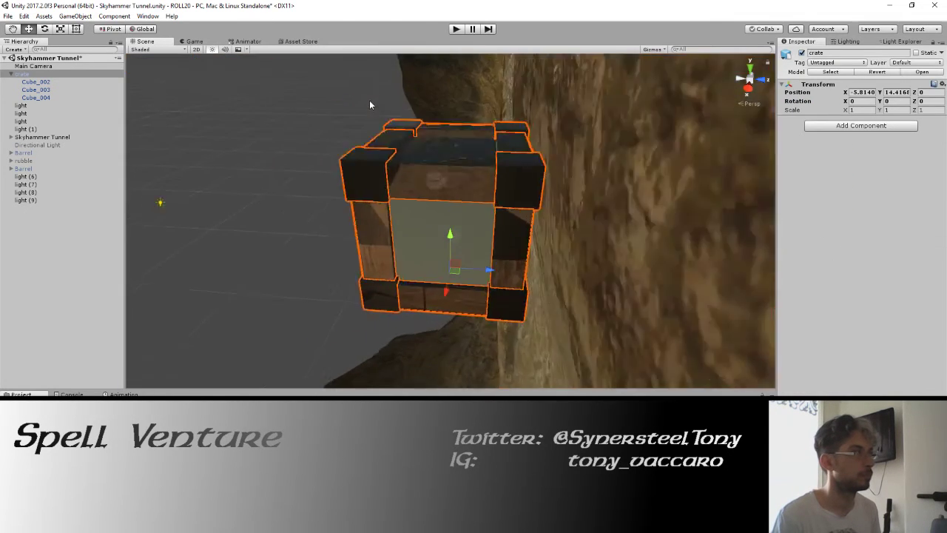
pyautogui.moveTo(369, 100)
pyautogui.mouseDown()
pyautogui.moveTo(501, 129)
pyautogui.moveTo(459, 173)
pyautogui.mouseUp()
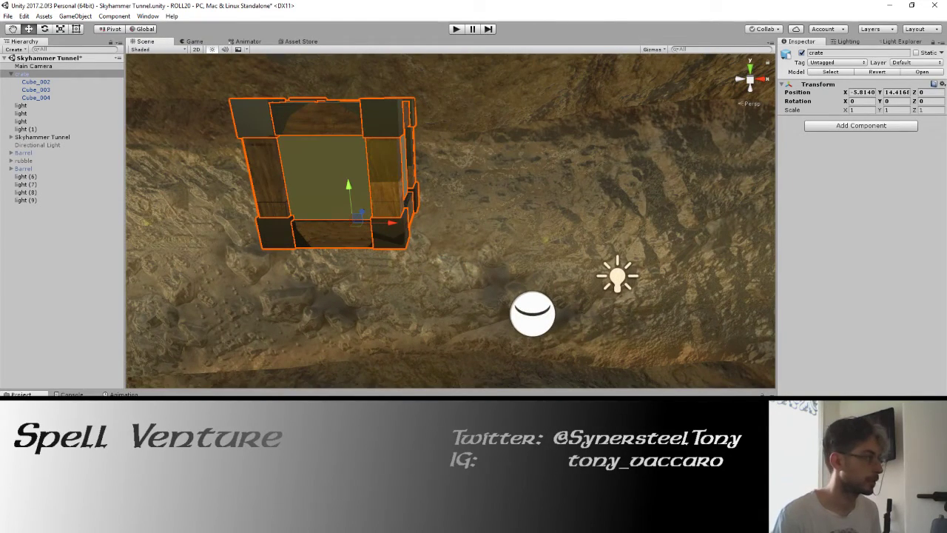
# Create a new material named metal and delete the two old materials.
pyautogui.rightClick(307, 494)
pyautogui.moveTo(366, 293)
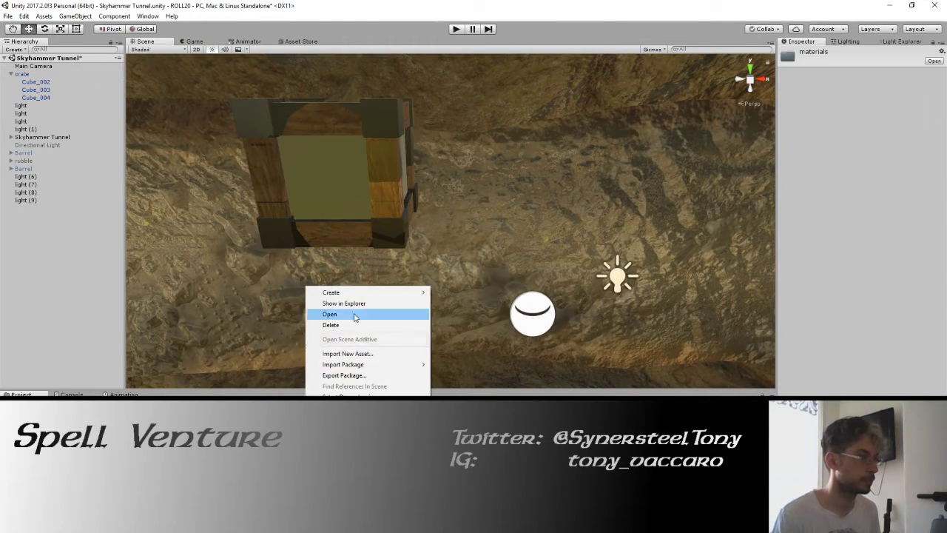
pyautogui.click(455, 320)
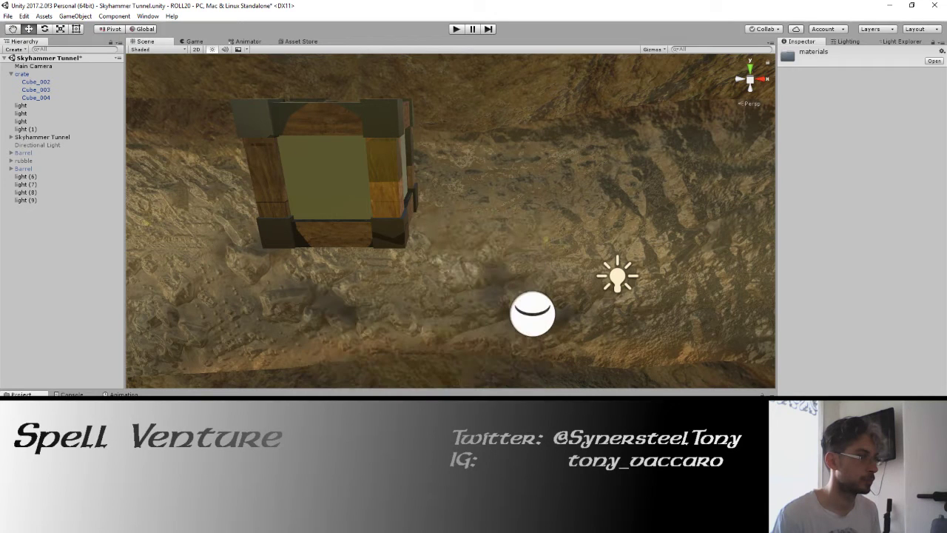
pyautogui.write('metal')
pyautogui.press('Return')
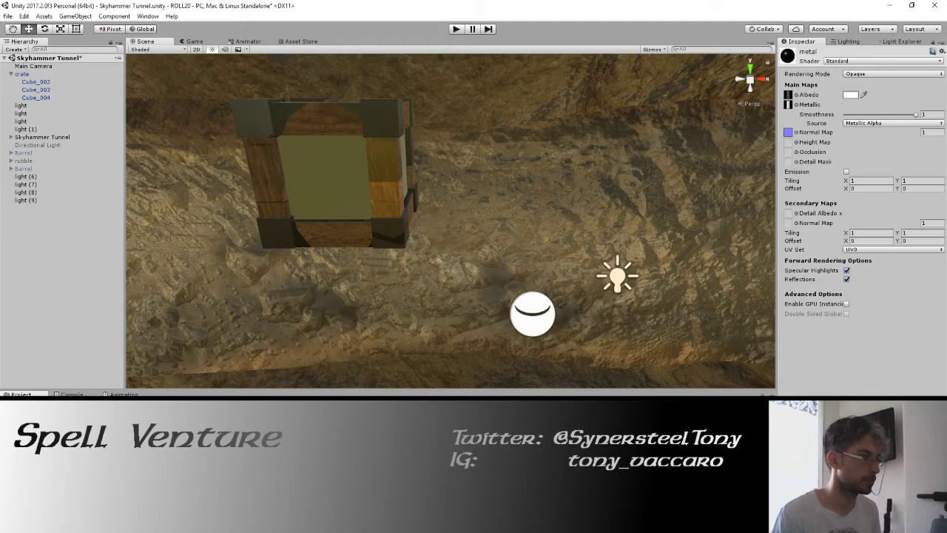
pyautogui.press('Delete')
pyautogui.press('Return')
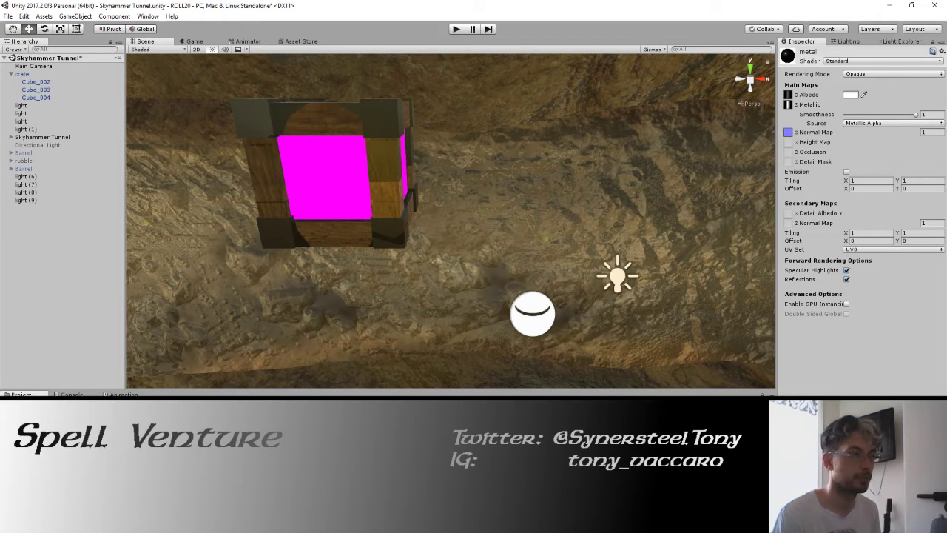
# Give the metal material a normal map texture and mark it as a normal map with Fix Now.
pyautogui.click(789, 95)
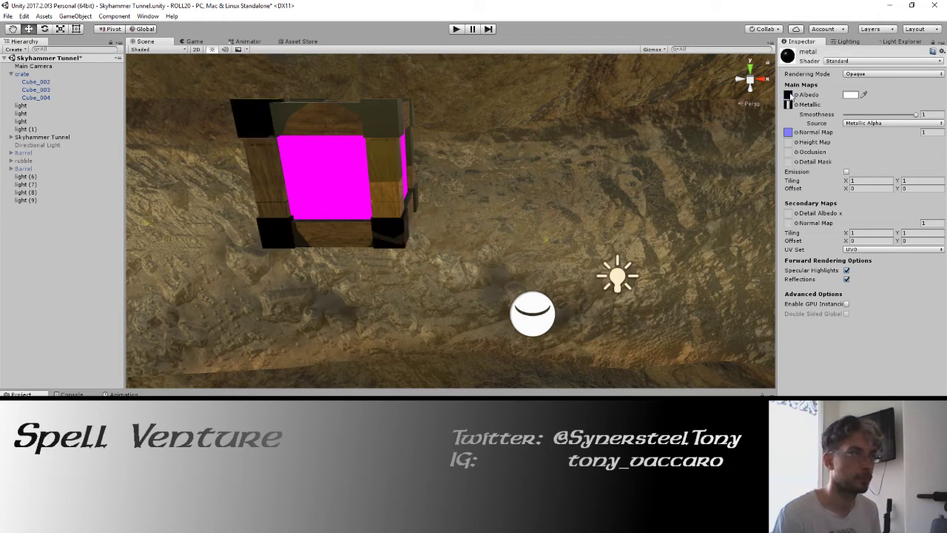
pyautogui.doubleClick(788, 104)
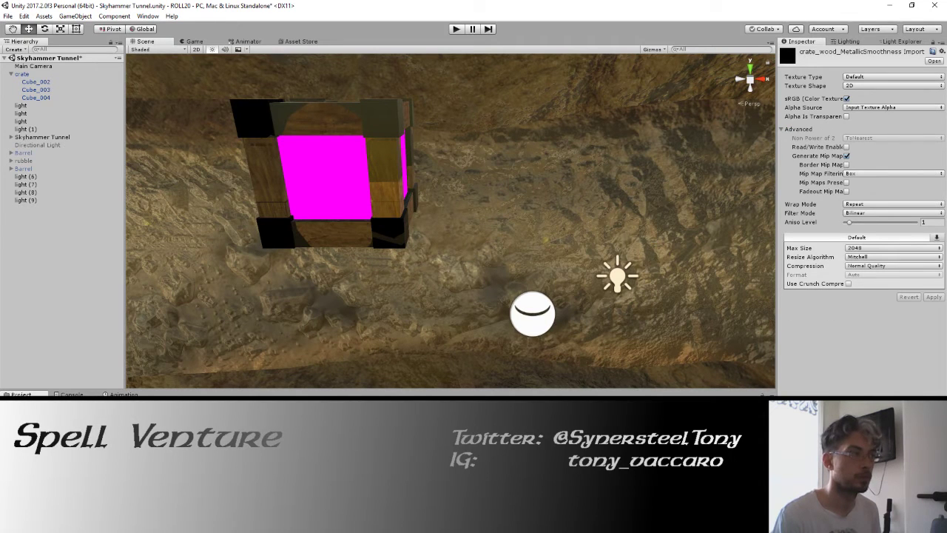
pyautogui.hotkey('ctrl', 'z')
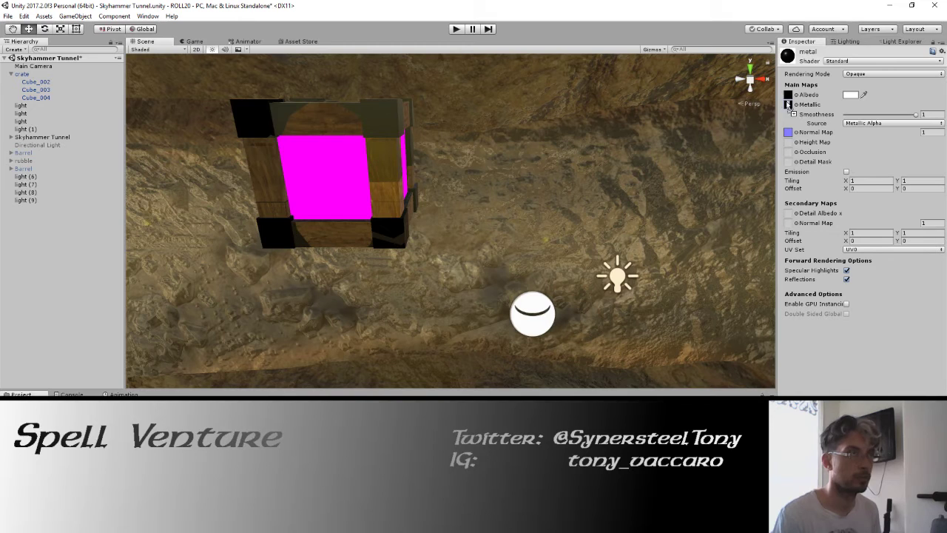
pyautogui.moveTo(789, 105); pyautogui.dragTo(788, 136)
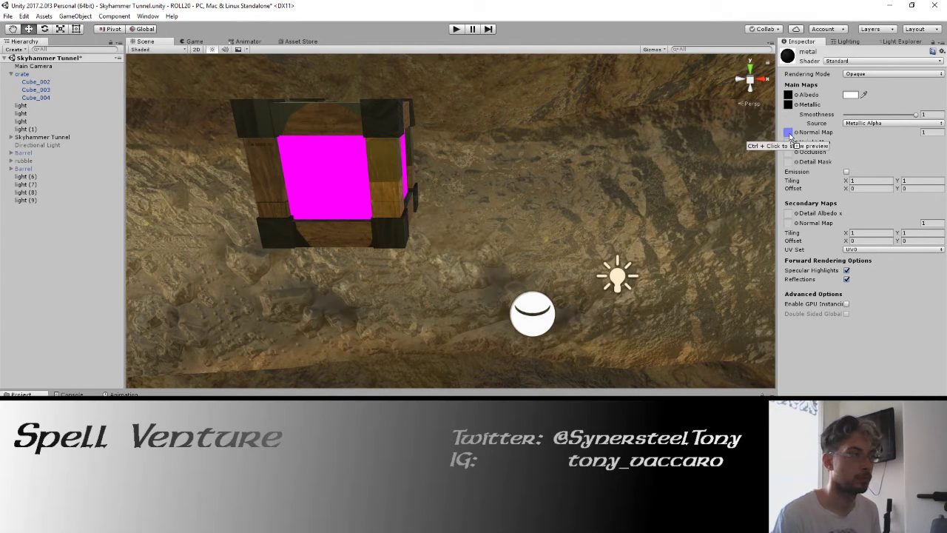
pyautogui.click(923, 153)
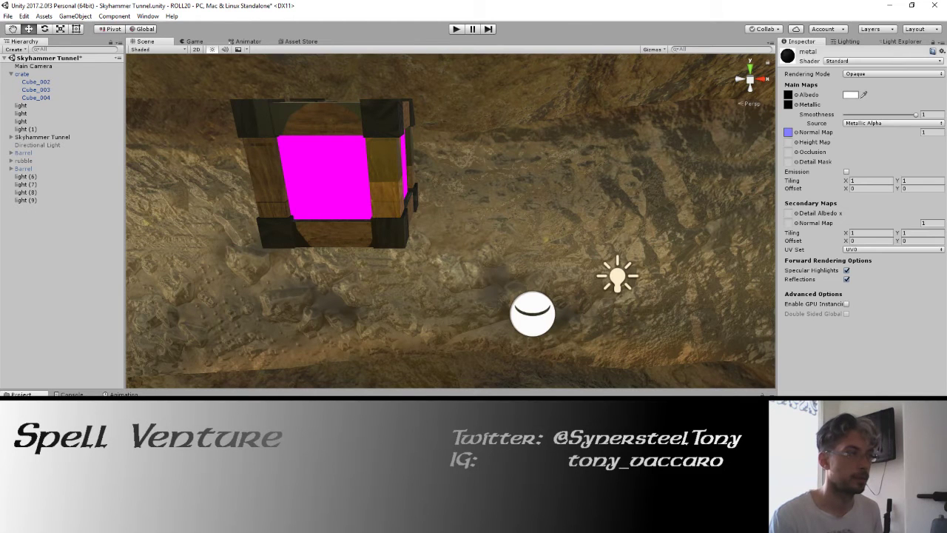
# Add colour, metallic and normal map textures to the metal material, fixing the normal map.
pyautogui.moveTo(771, 77); pyautogui.dragTo(789, 94)
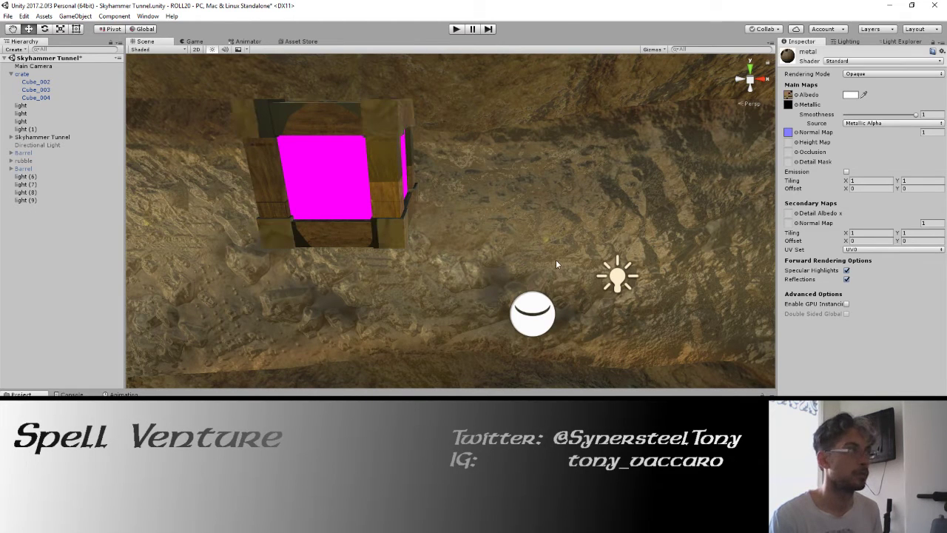
pyautogui.moveTo(479, 234)
pyautogui.mouseDown()
pyautogui.moveTo(511, 220)
pyautogui.moveTo(532, 318)
pyautogui.mouseUp()
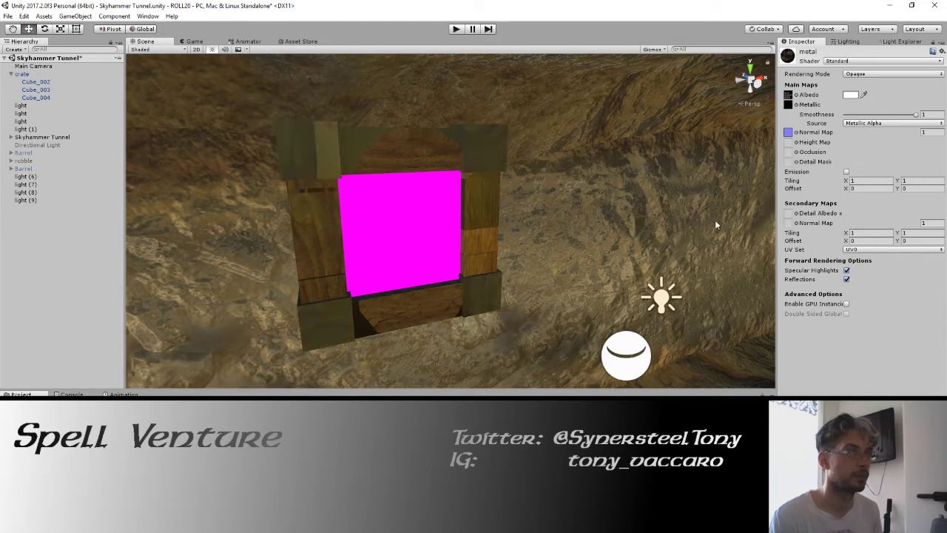
pyautogui.moveTo(740, 161); pyautogui.dragTo(789, 106)
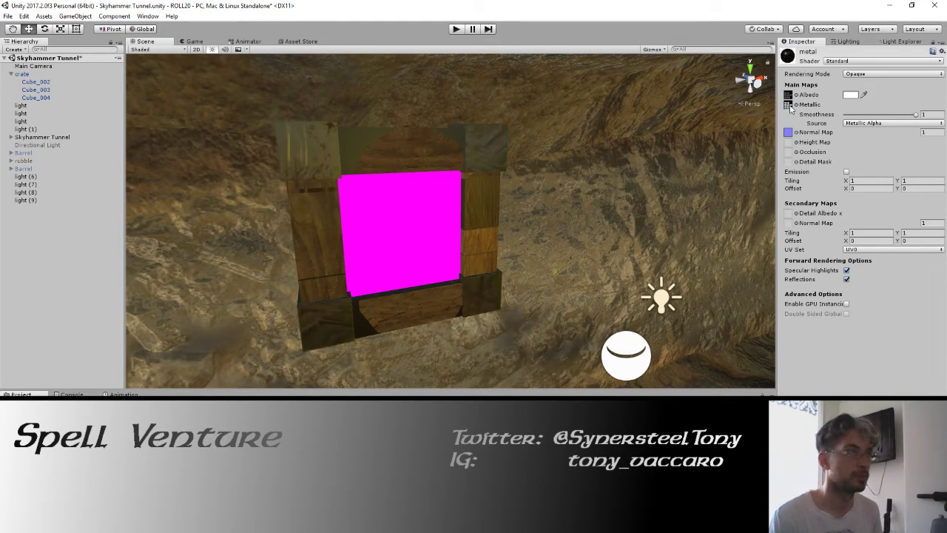
pyautogui.moveTo(729, 174); pyautogui.dragTo(789, 132)
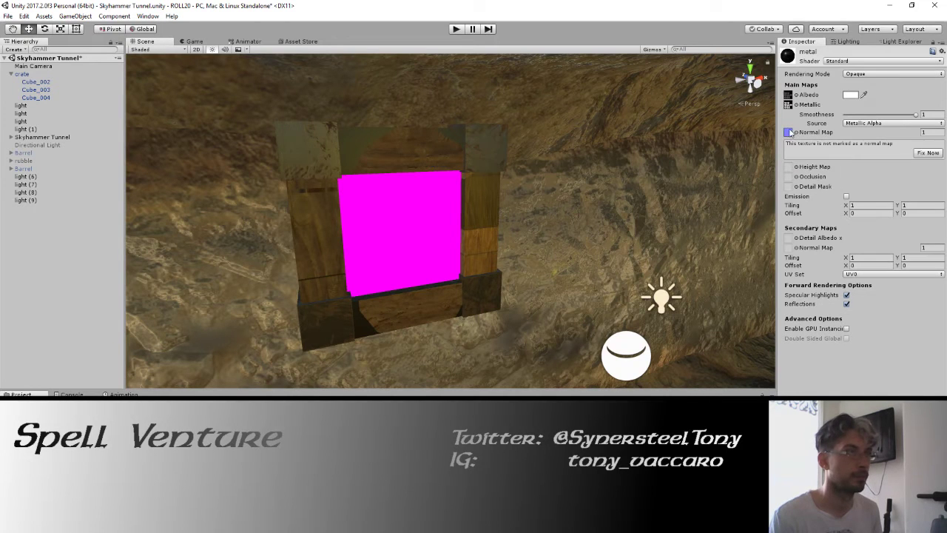
pyautogui.click(929, 153)
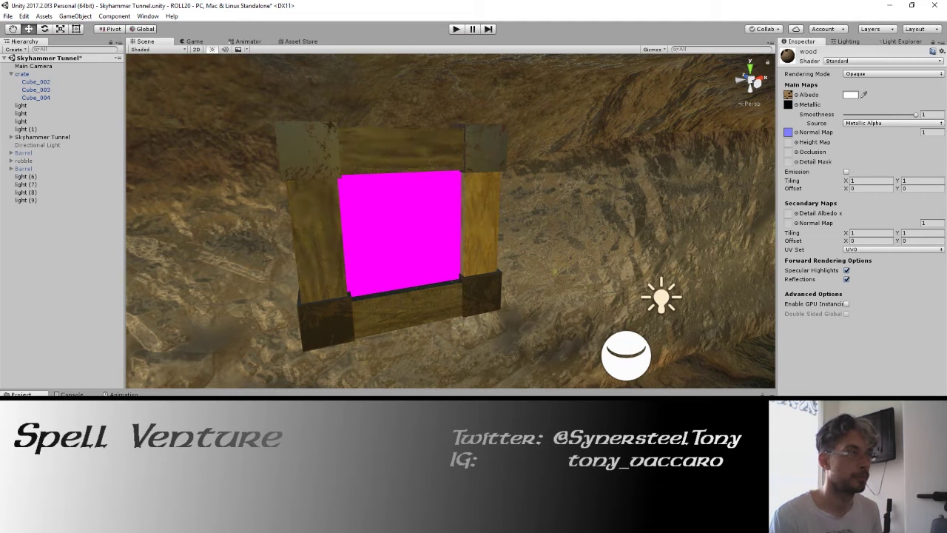
# Rotate the crate to X -90 and move it to Z 2.13.
pyautogui.moveTo(788, 135); pyautogui.dragTo(788, 133)
pyautogui.moveTo(528, 190); pyautogui.dragTo(497, 199)
pyautogui.click(20, 74)
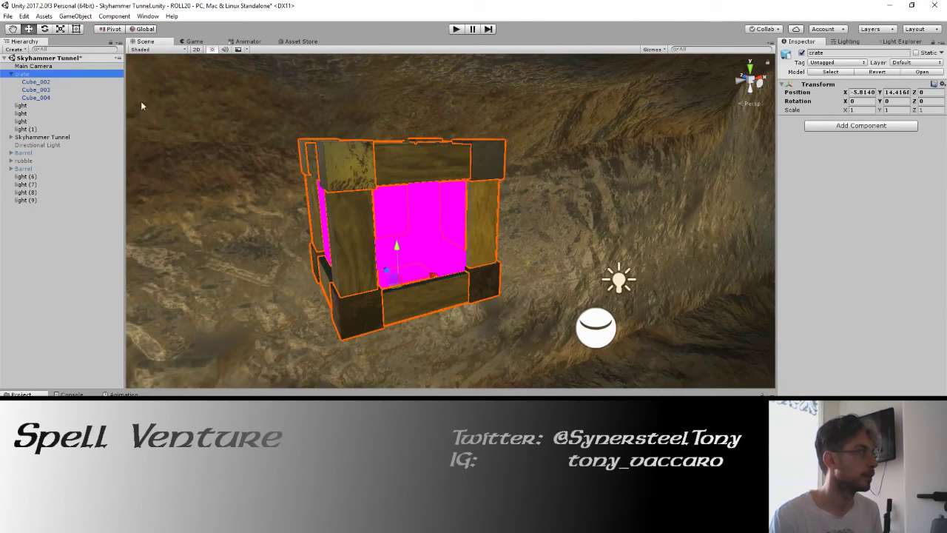
pyautogui.press('f')
pyautogui.moveTo(450, 268)
pyautogui.mouseDown()
pyautogui.moveTo(444, 326)
pyautogui.moveTo(351, 220)
pyautogui.moveTo(465, 215)
pyautogui.mouseUp()
pyautogui.moveTo(383, 207)
pyautogui.mouseDown()
pyautogui.moveTo(287, 203)
pyautogui.moveTo(365, 182)
pyautogui.moveTo(260, 182)
pyautogui.moveTo(349, 178)
pyautogui.moveTo(279, 163)
pyautogui.moveTo(351, 84)
pyautogui.mouseUp()
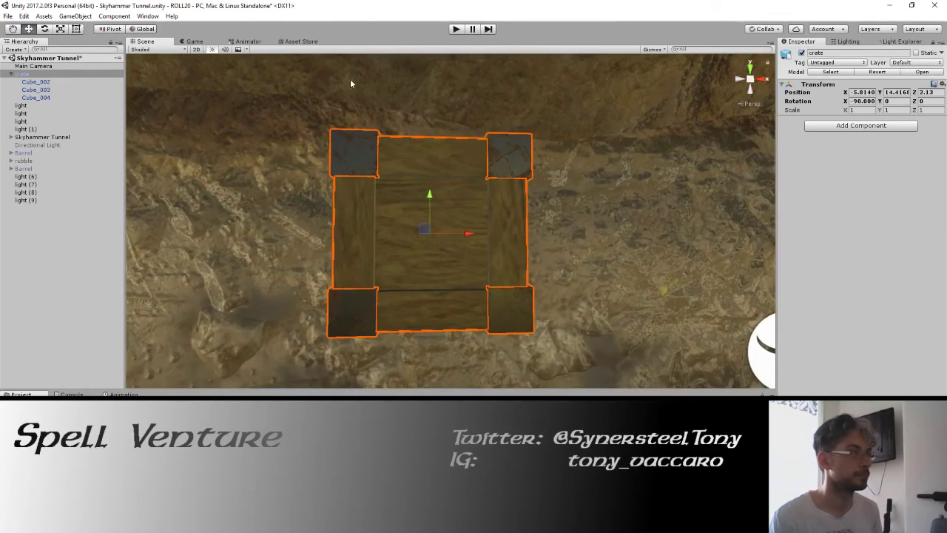
pyautogui.scroll(-3, 456, 185)
pyautogui.scroll(-3, 456, 185)
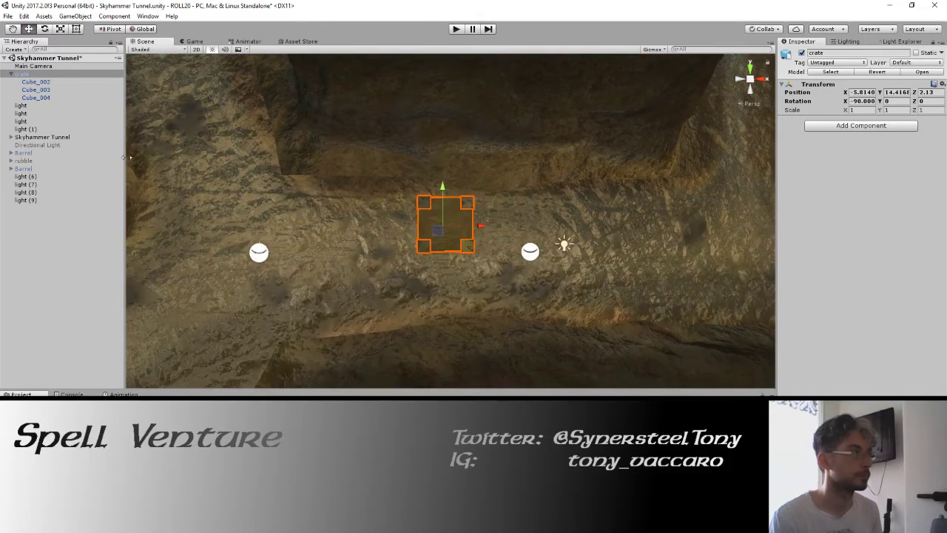
# Move the Main Camera above the crate to Y 14.56, Z -3.41 using the 2D view.
pyautogui.click(20, 66)
pyautogui.scroll(-3, 583, 230)
pyautogui.scroll(-3, 582, 230)
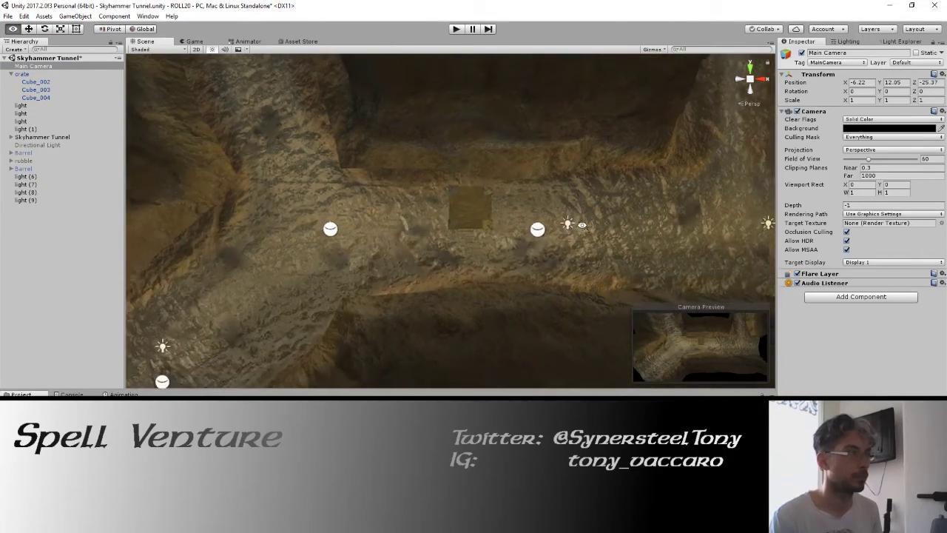
pyautogui.scroll(-3, 583, 230)
pyautogui.scroll(-2, 583, 230)
pyautogui.click(197, 50)
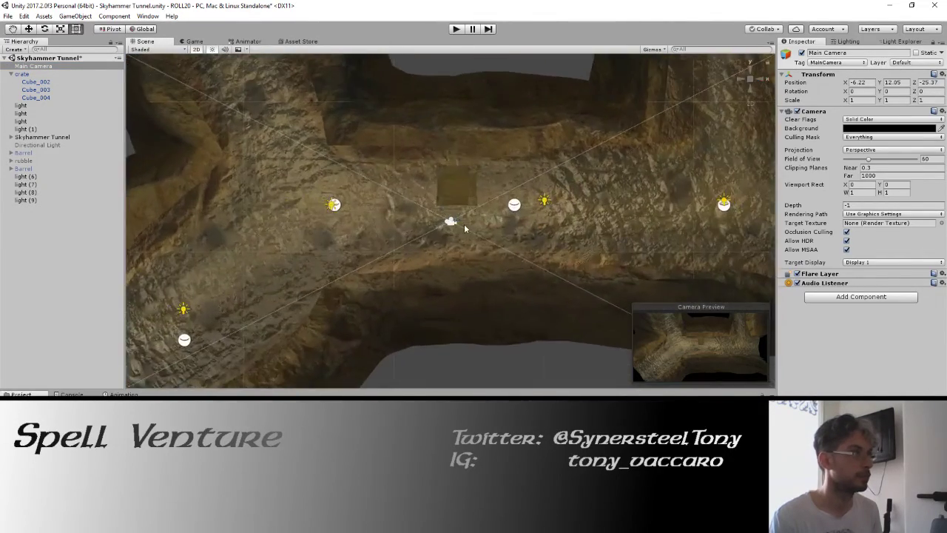
pyautogui.moveTo(449, 169); pyautogui.dragTo(450, 145)
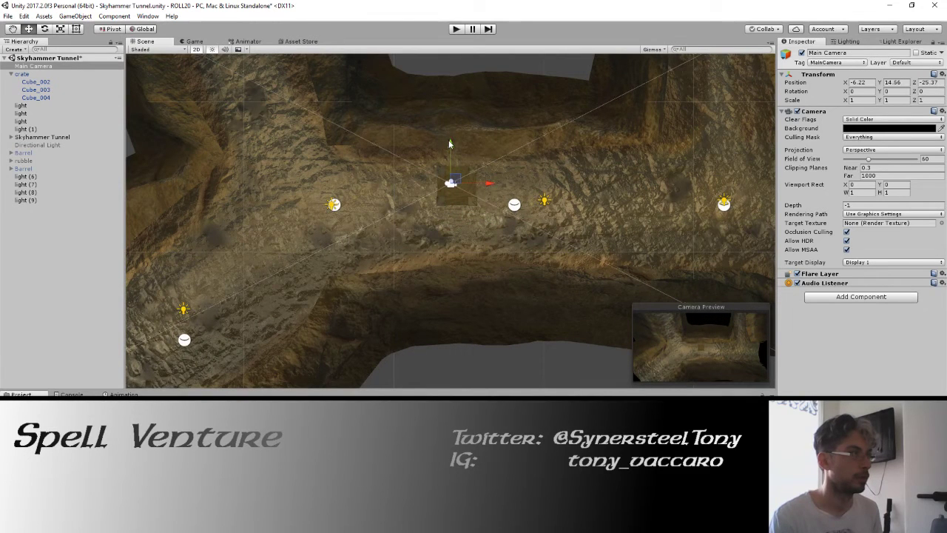
pyautogui.moveTo(490, 184); pyautogui.dragTo(494, 188)
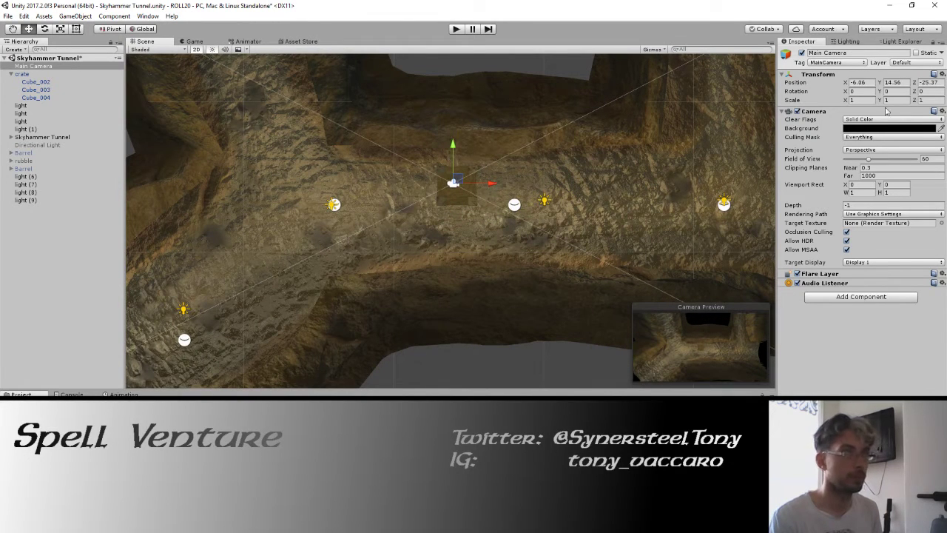
pyautogui.moveTo(915, 83); pyautogui.dragTo(341, 103)
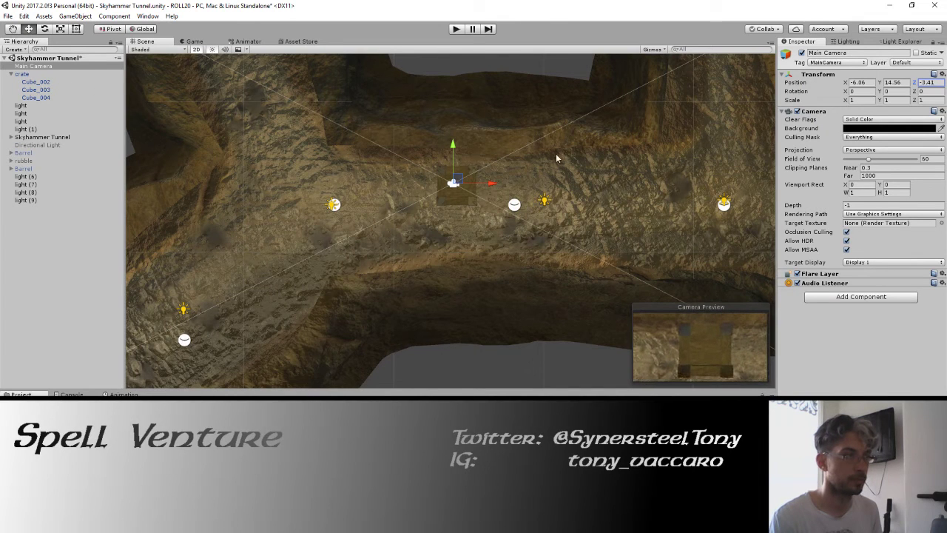
# Hide the Skyhammer Tunnel and nudge the Main Camera to X -5.92.
pyautogui.scroll(2, 535, 182)
pyautogui.scroll(1, 471, 214)
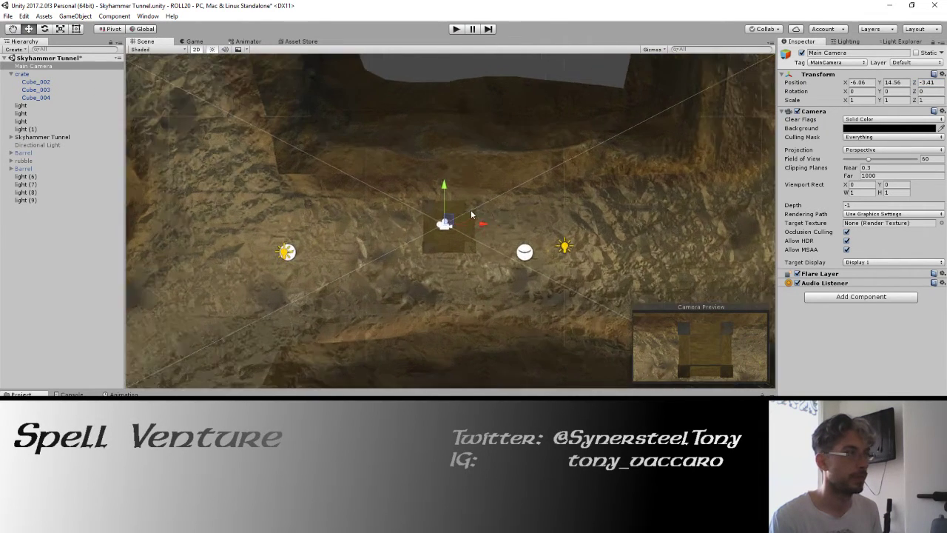
pyautogui.scroll(2, 466, 222)
pyautogui.scroll(2, 448, 229)
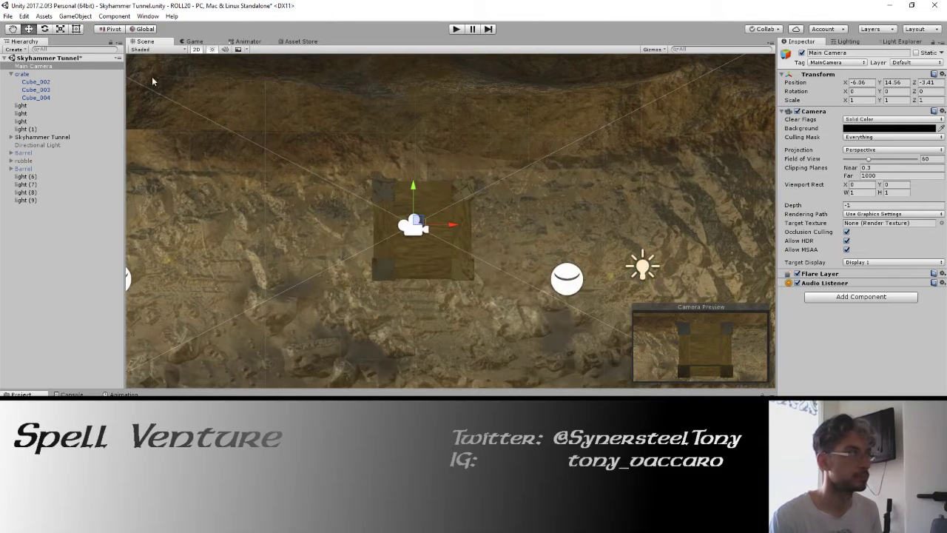
pyautogui.click(42, 137)
pyautogui.click(802, 52)
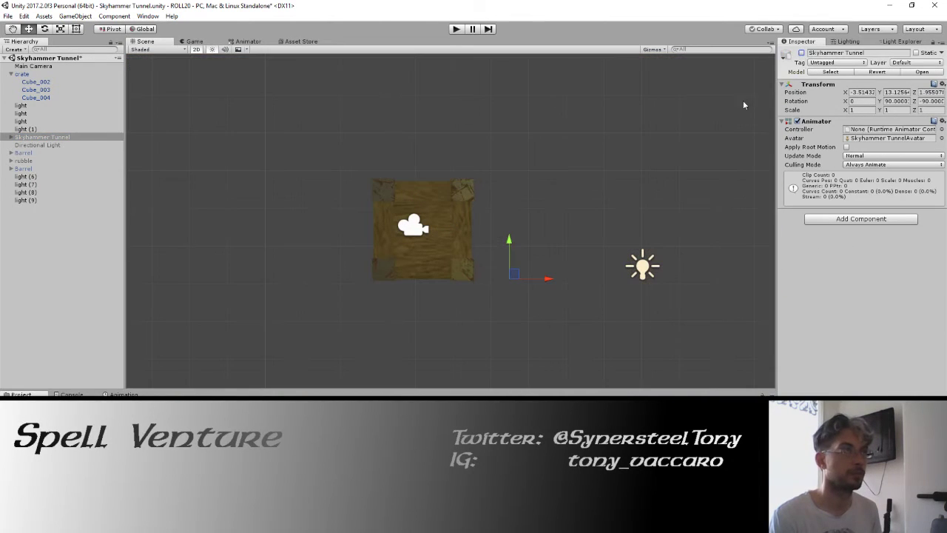
pyautogui.click(417, 220)
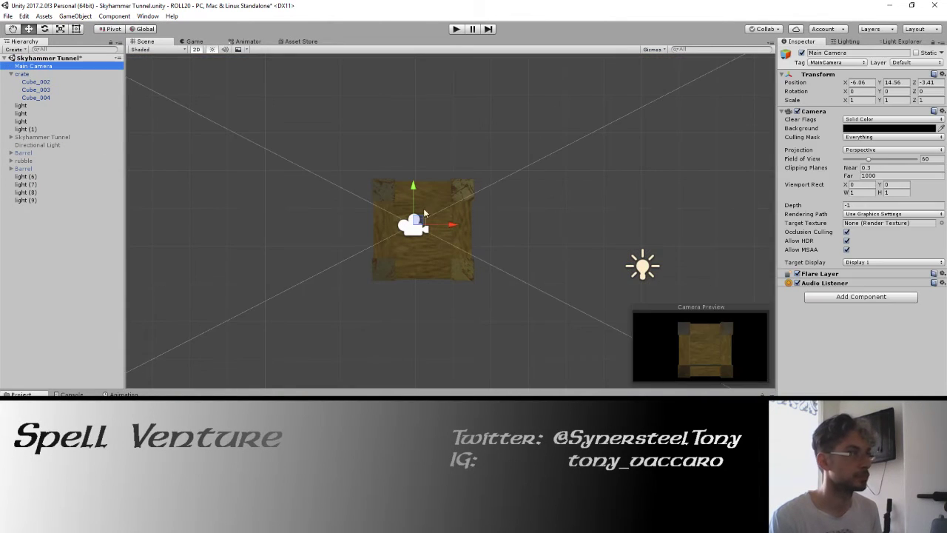
pyautogui.moveTo(452, 225); pyautogui.dragTo(460, 229)
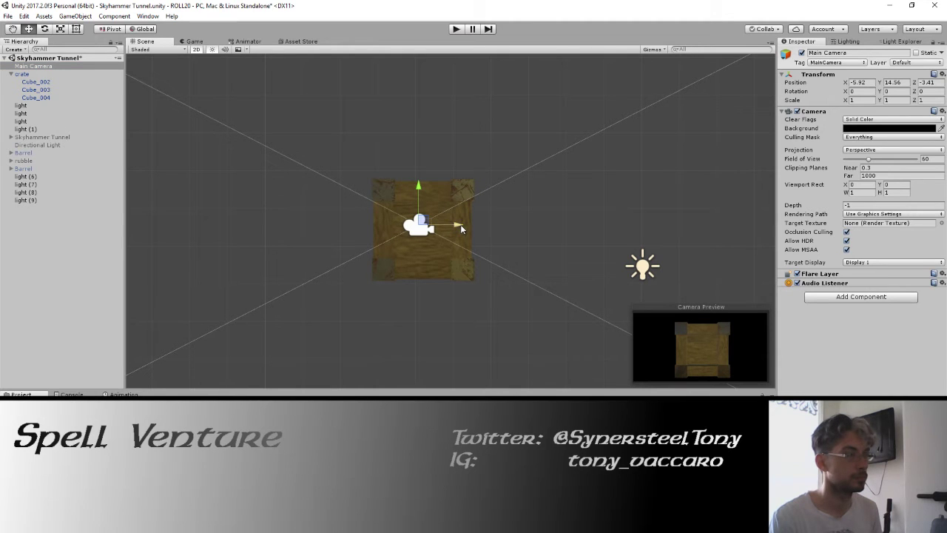
# Set the camera background to pure green (00FF00) and run play mode.
pyautogui.click(889, 128)
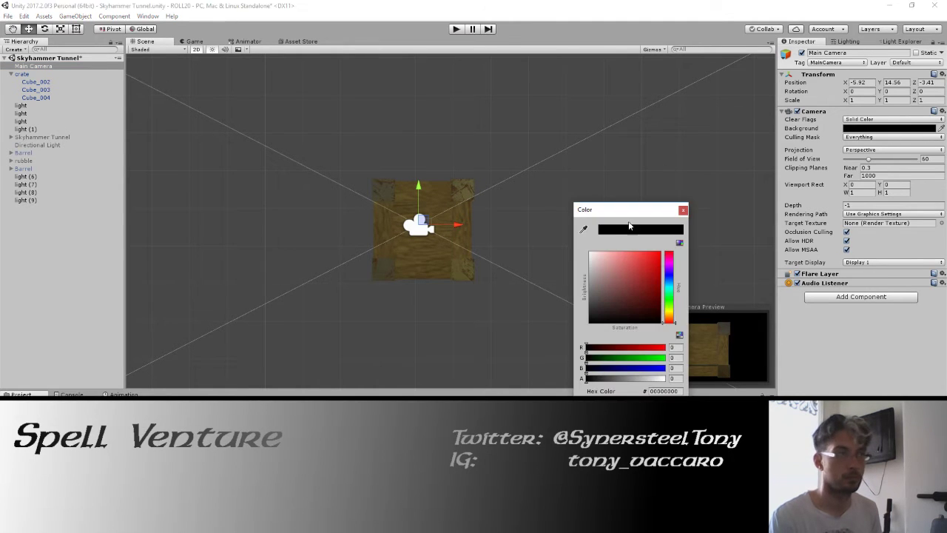
pyautogui.moveTo(630, 360); pyautogui.dragTo(702, 373)
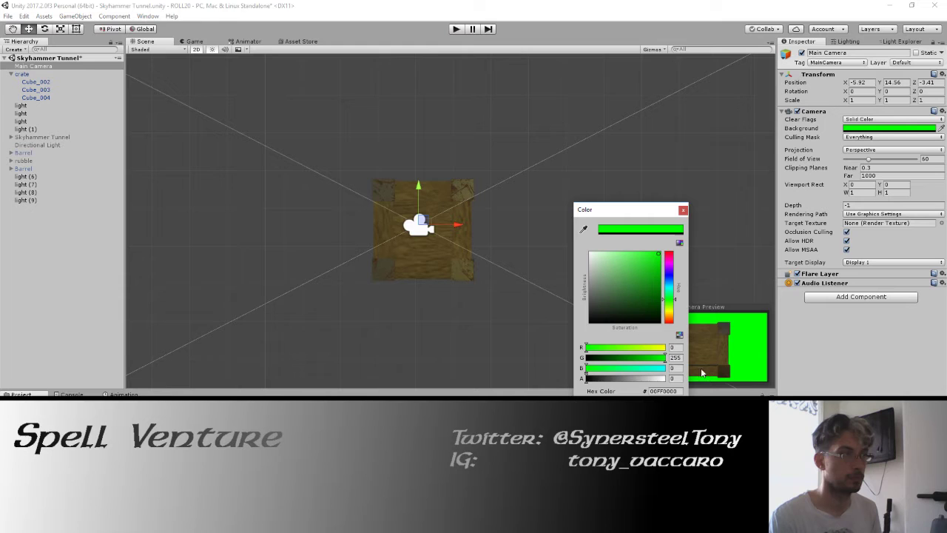
pyautogui.click(682, 211)
pyautogui.click(457, 29)
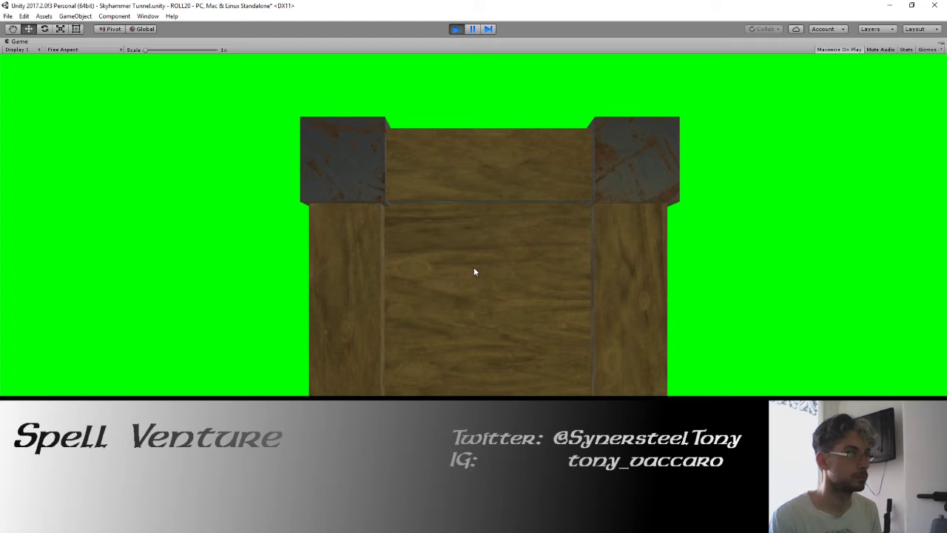
pyautogui.click(7, 16)
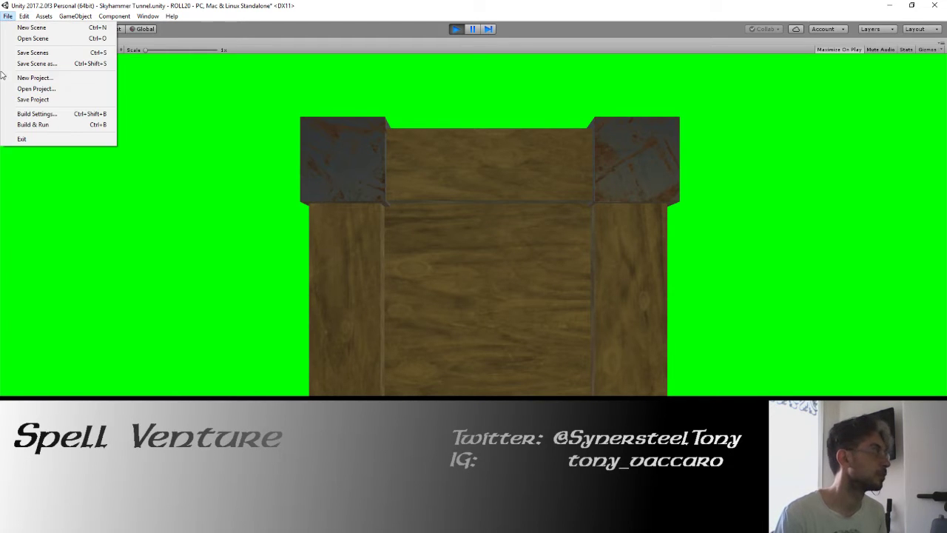
pyautogui.press('Escape')
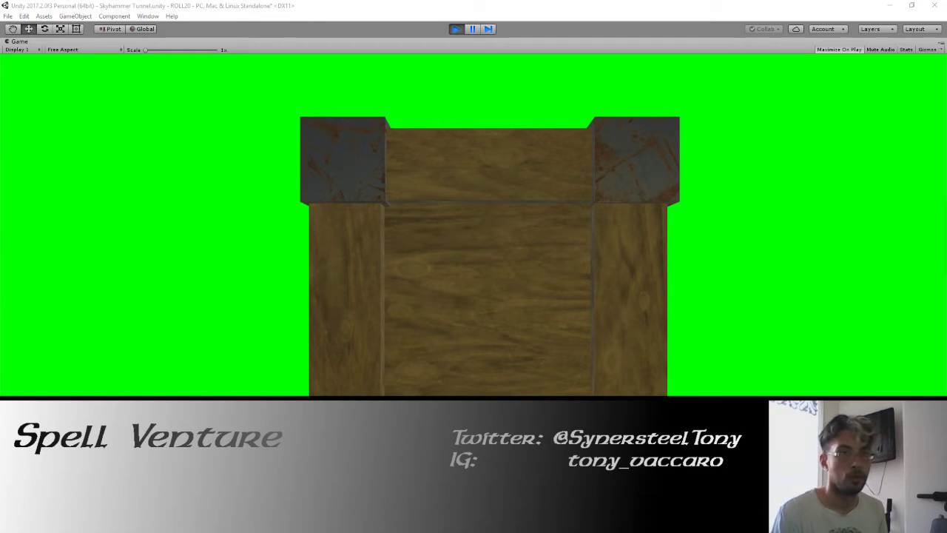
pyautogui.click(575, 185)
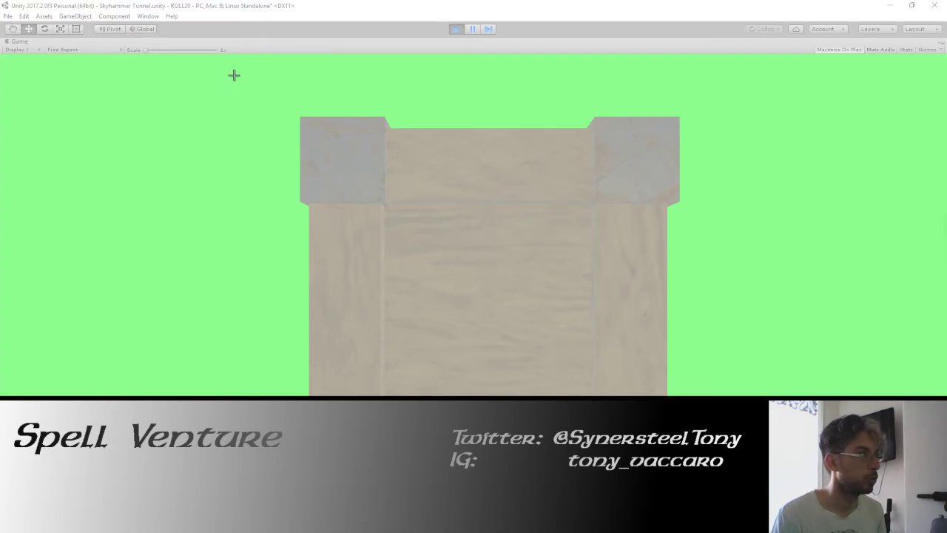
# Snip the crate on green and save it as 'crate' PNG in the ROLL20 tilesets folder.
pyautogui.moveTo(229, 69); pyautogui.dragTo(741, 396)
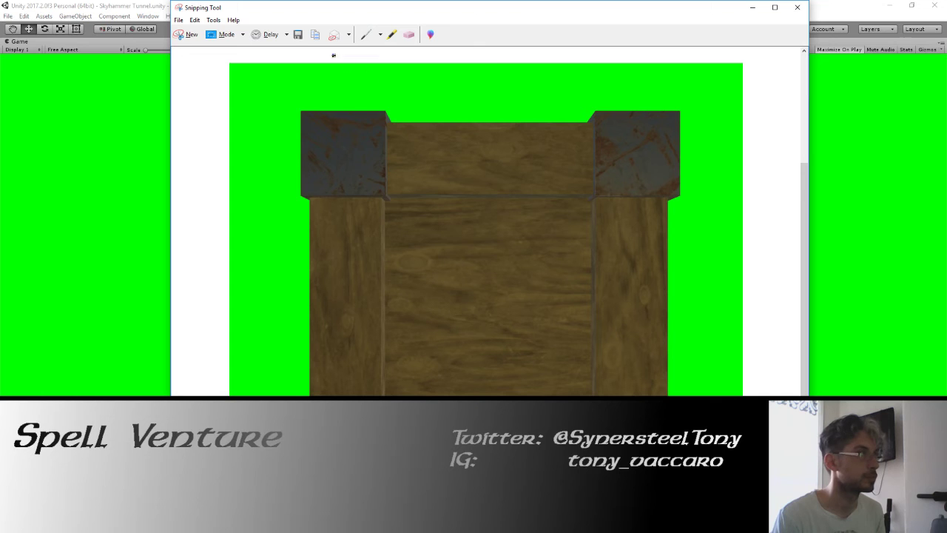
pyautogui.click(298, 34)
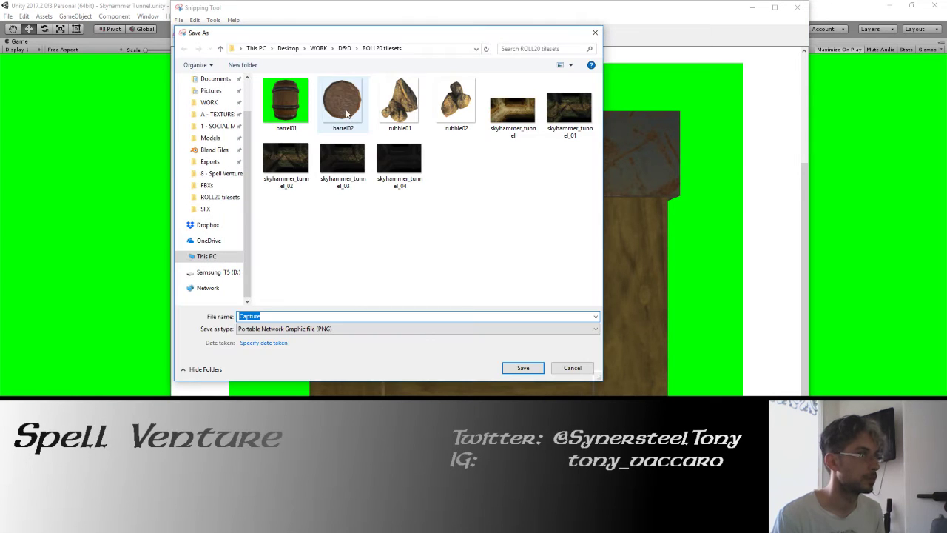
pyautogui.write('c')
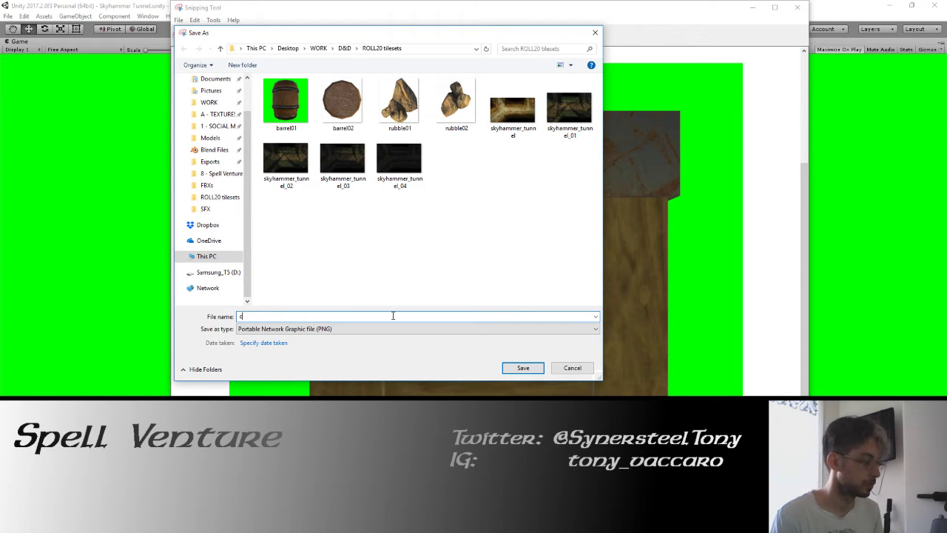
pyautogui.write('rate')
pyautogui.click(523, 367)
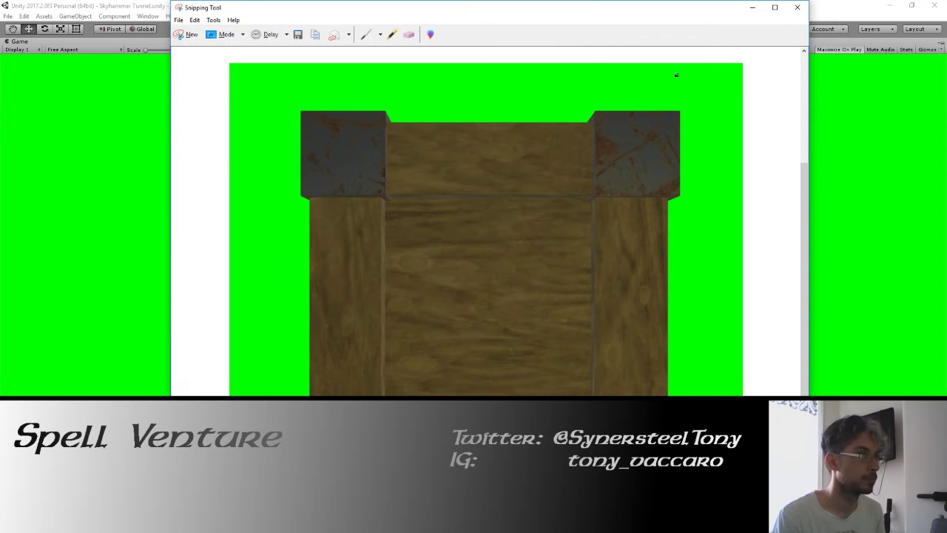
pyautogui.click(797, 8)
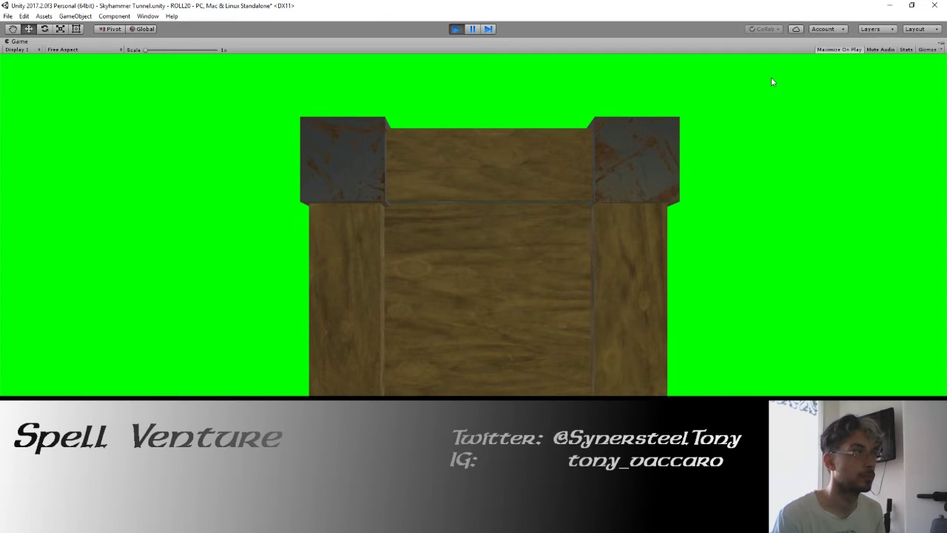
# Exit play mode, show the Skyhammer Tunnel again, and move the Main Camera back.
pyautogui.click(455, 30)
pyautogui.click(428, 240)
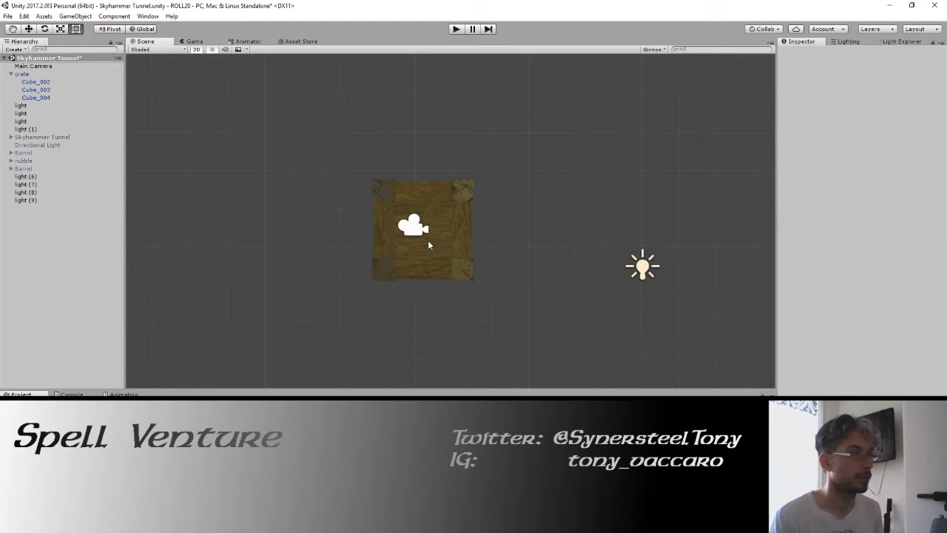
pyautogui.scroll(-3, 453, 247)
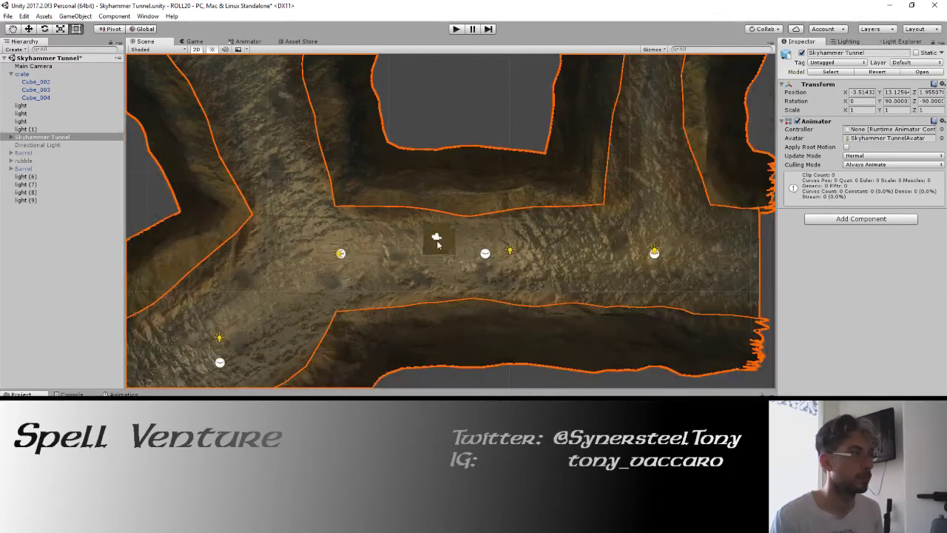
pyautogui.click(436, 238)
pyautogui.moveTo(438, 245); pyautogui.dragTo(438, 245)
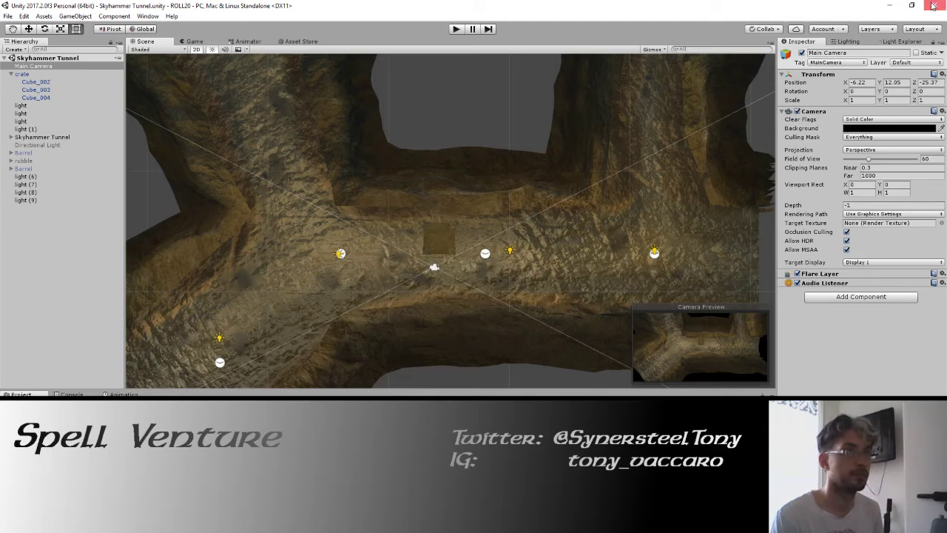
# Close the Unity editor to reach GIMP's empty workspace.
pyautogui.press('super+d')
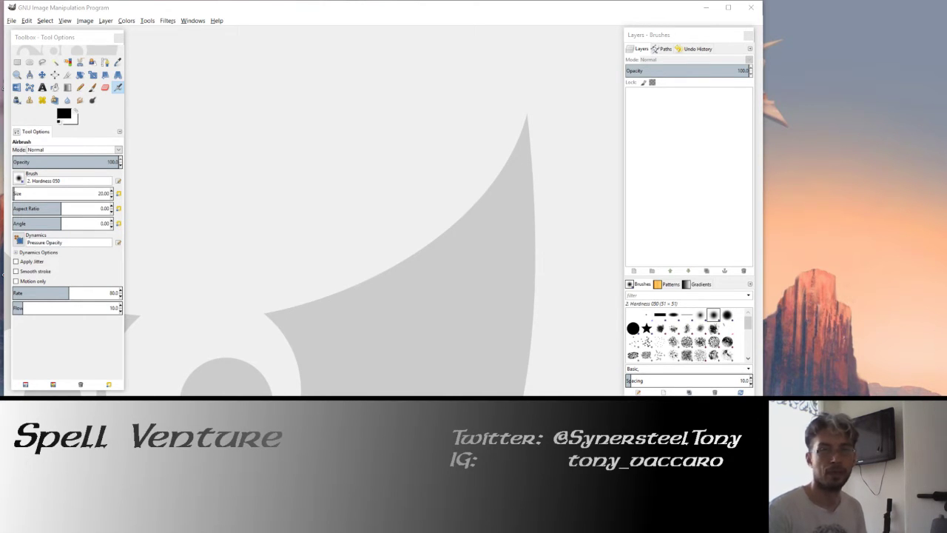
# Restart GIMP and open barrel01.PNG from the recently used files.
pyautogui.hotkey('ctrl', 'q')
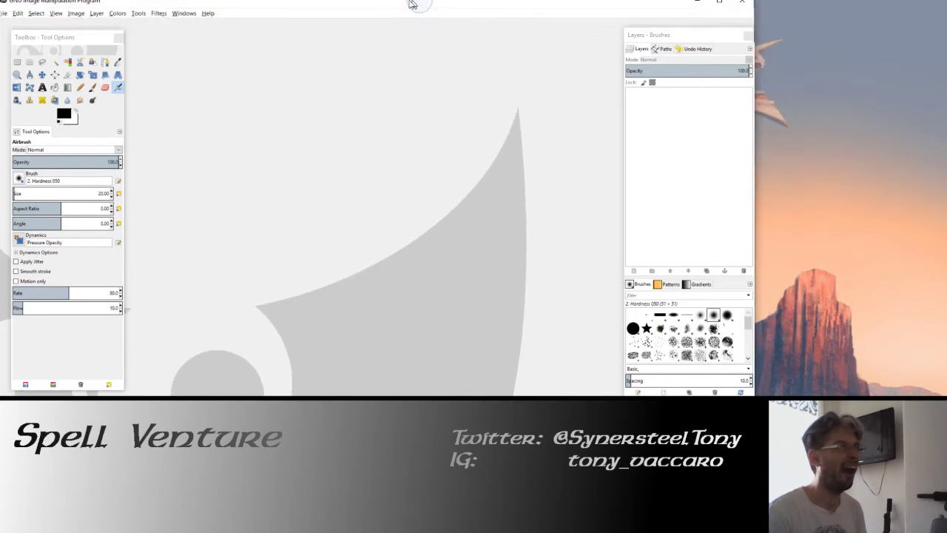
pyautogui.click(4, 18)
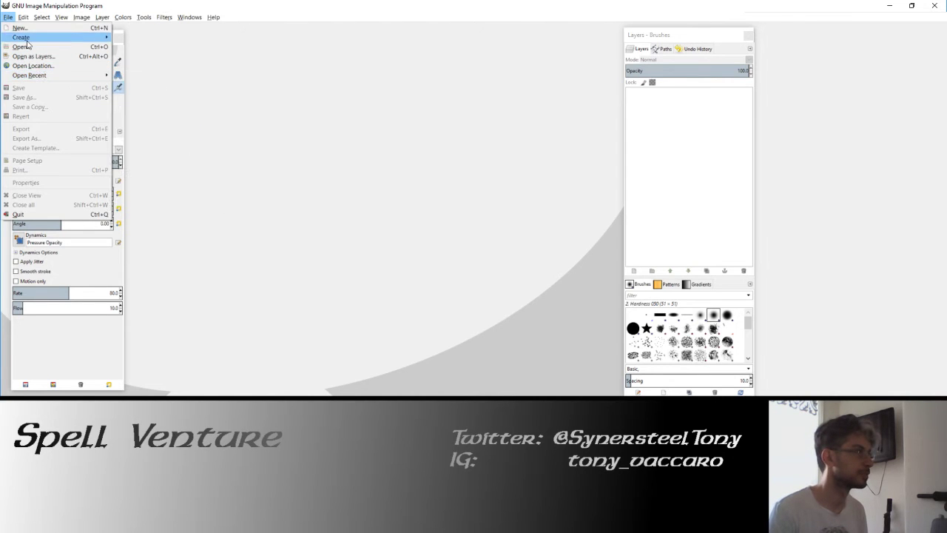
pyautogui.click(24, 47)
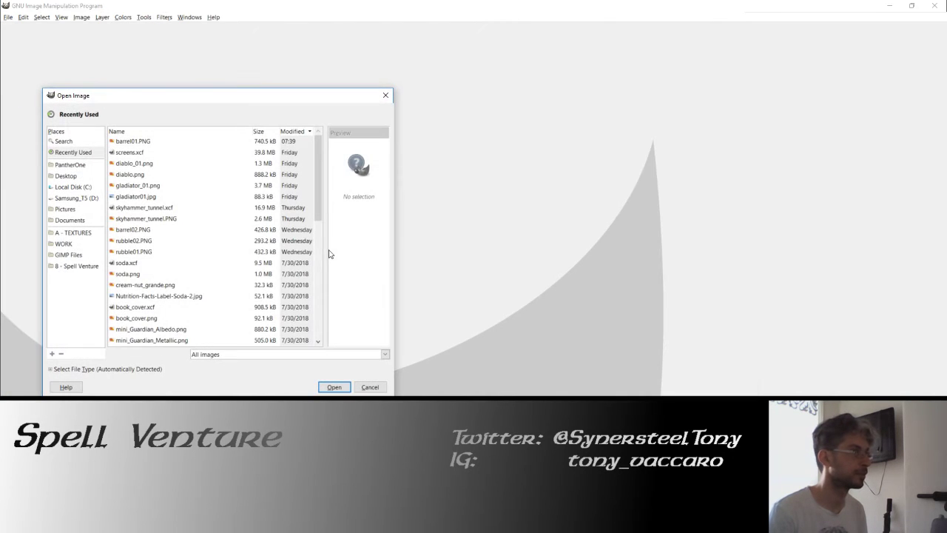
pyautogui.click(137, 141)
pyautogui.click(336, 386)
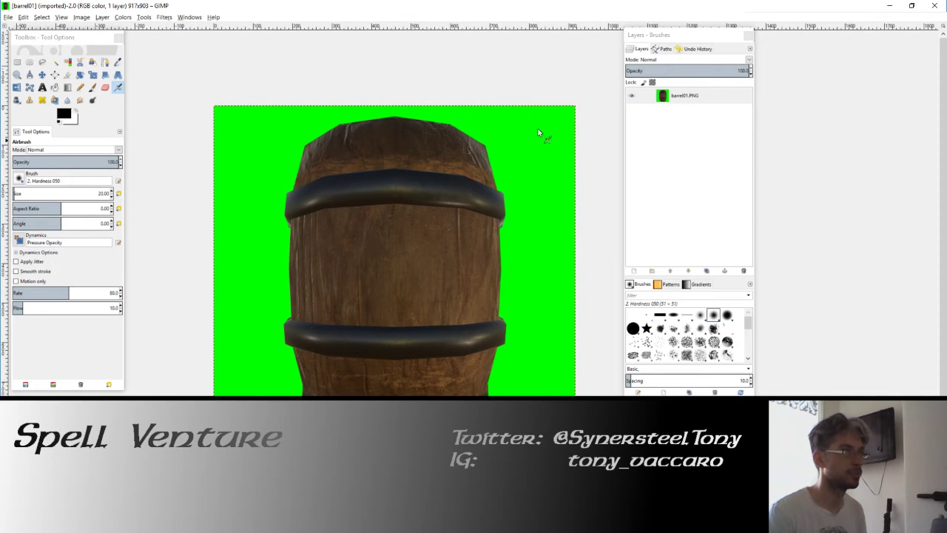
# Select barrel01.PNG's green background by colour and delete it to transparency.
pyautogui.click(667, 97)
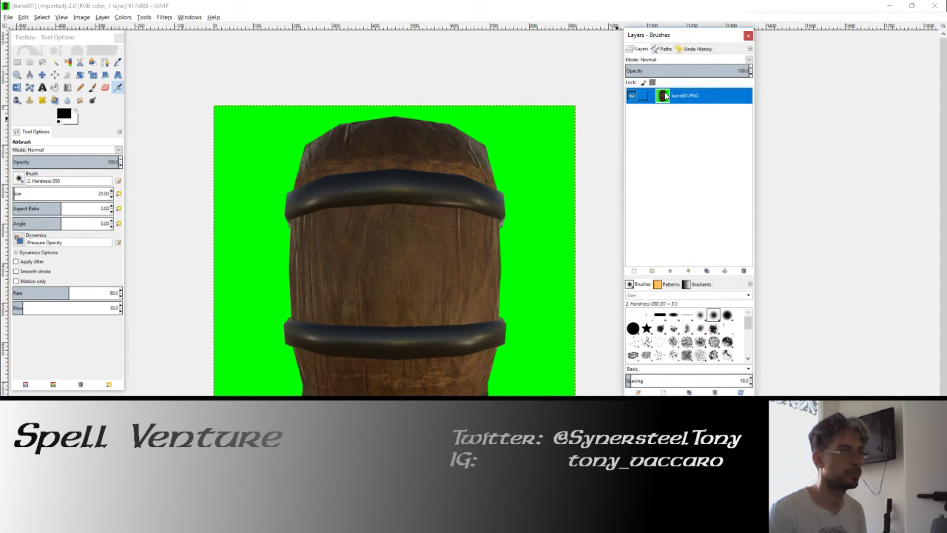
pyautogui.click(67, 63)
pyautogui.click(245, 159)
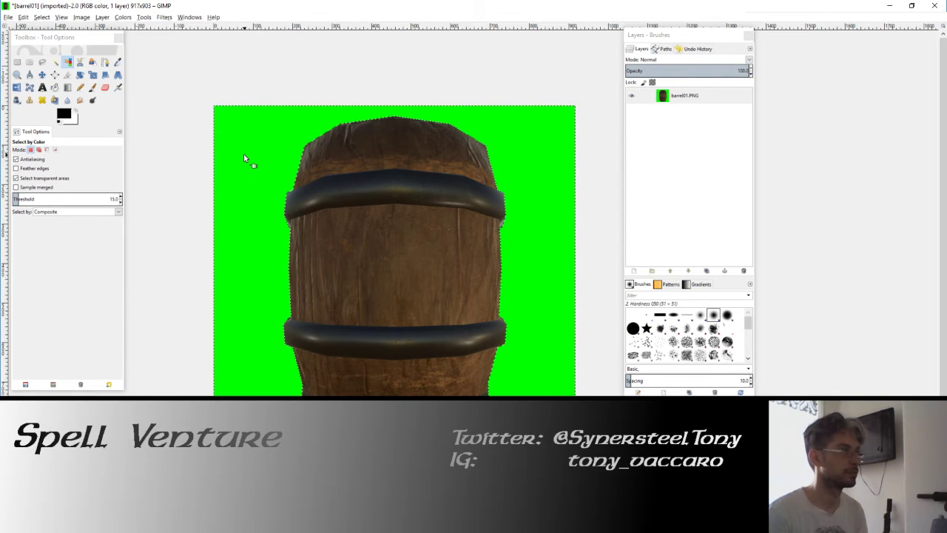
pyautogui.press('Delete')
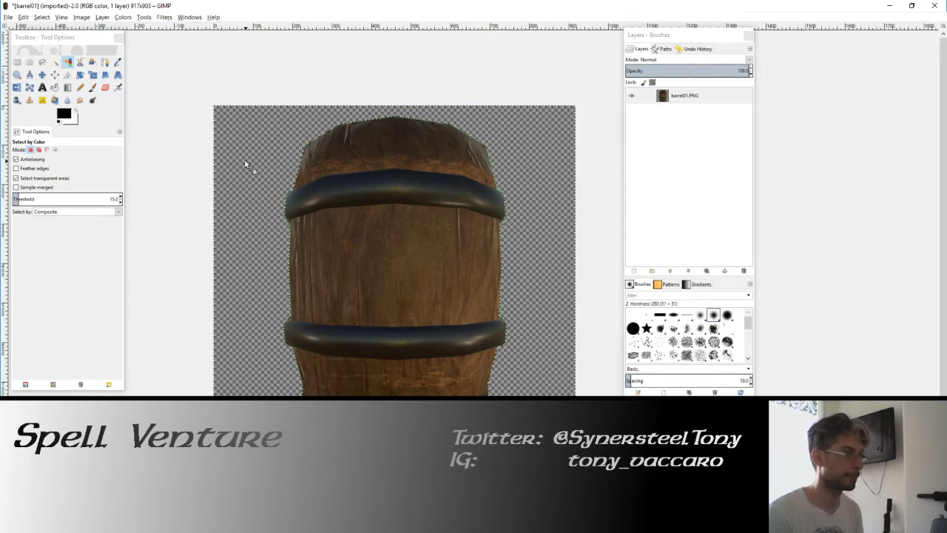
pyautogui.hotkey('ctrl', 'z')
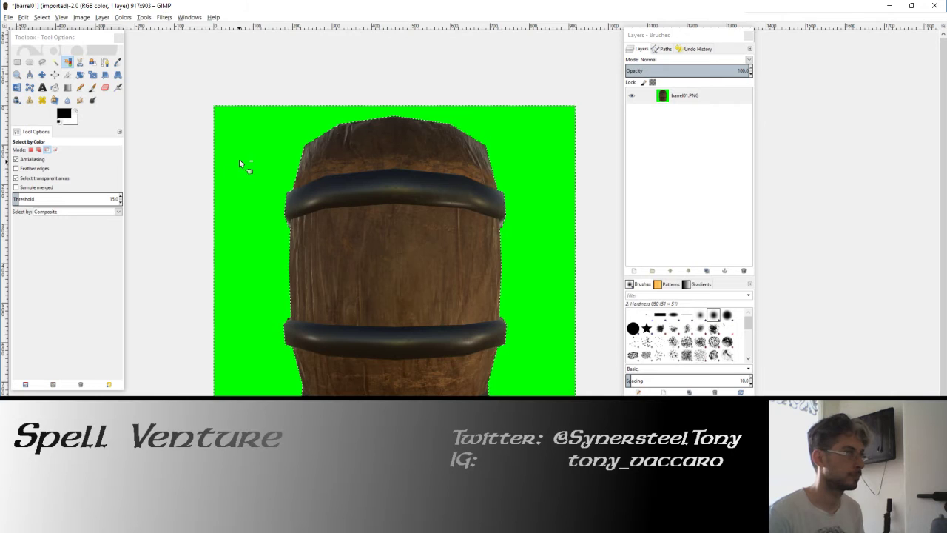
pyautogui.scroll(2, 285, 158)
pyautogui.scroll(2, 383, 235)
pyautogui.scroll(2, 353, 234)
pyautogui.scroll(2, 310, 239)
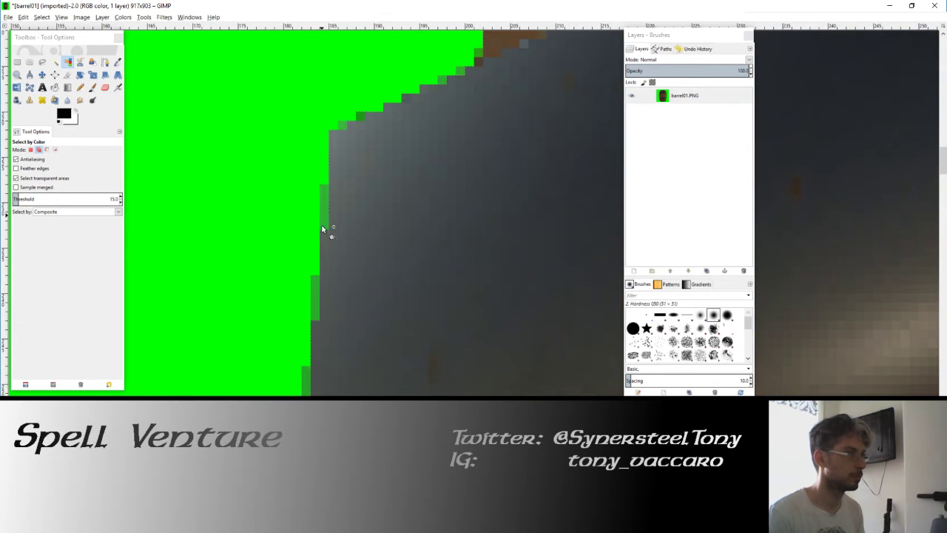
pyautogui.press('Delete')
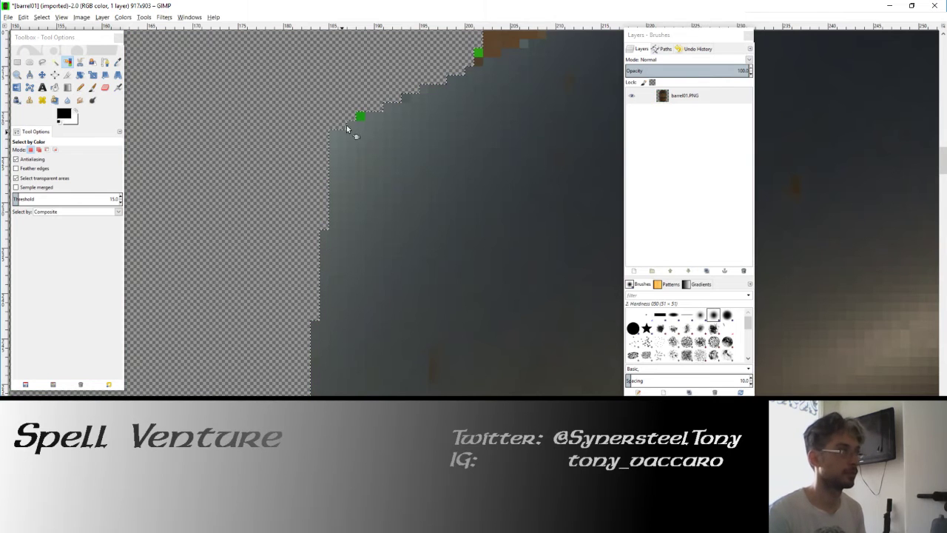
# Select and delete the leftover stray green pixels at the barrel's edge.
pyautogui.click(360, 117)
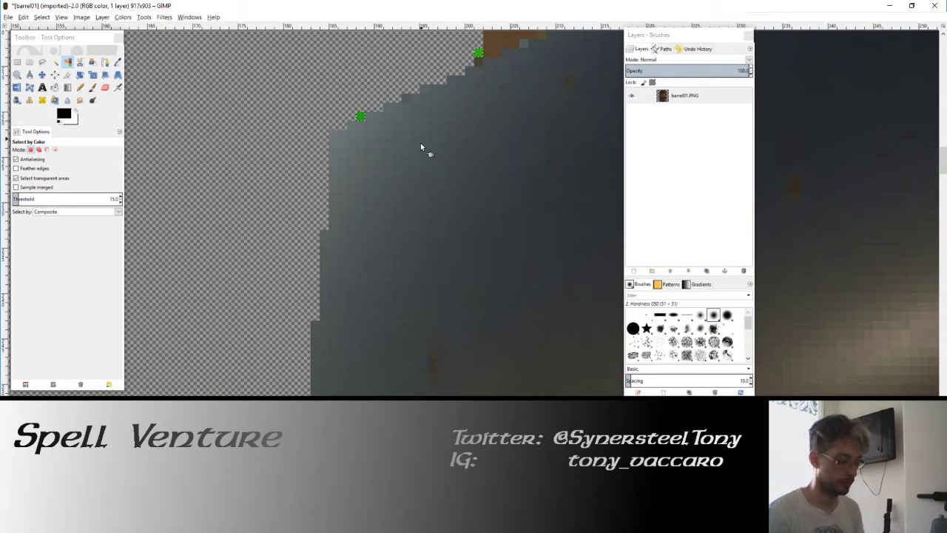
pyautogui.press('Delete')
pyautogui.scroll(-3, 414, 229)
pyautogui.scroll(-4, 419, 230)
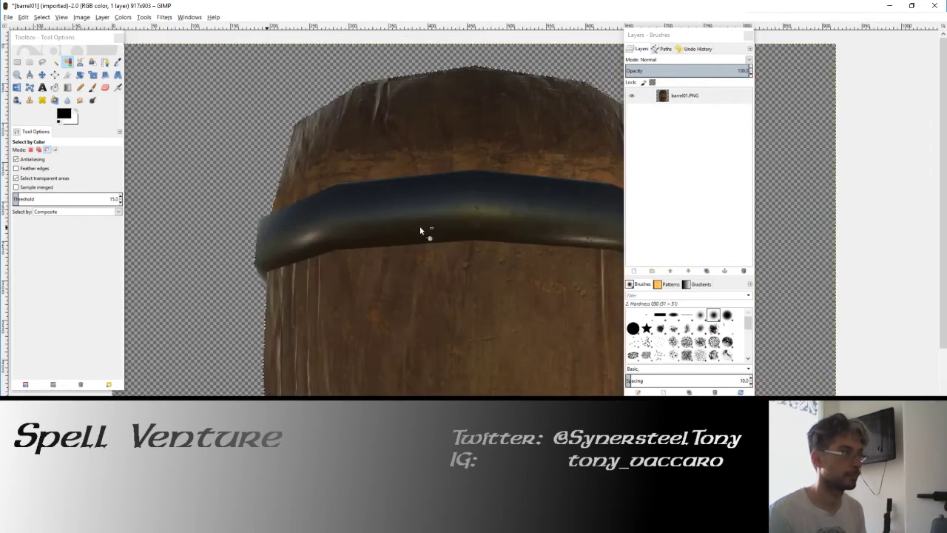
pyautogui.scroll(-2, 420, 225)
pyautogui.scroll(1, 397, 235)
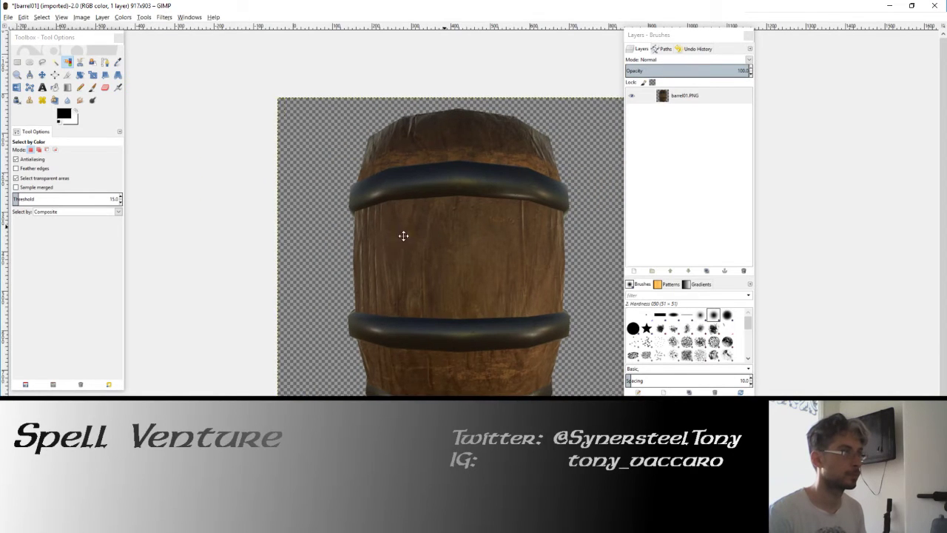
pyautogui.scroll(-1, 397, 235)
pyautogui.scroll(1, 380, 238)
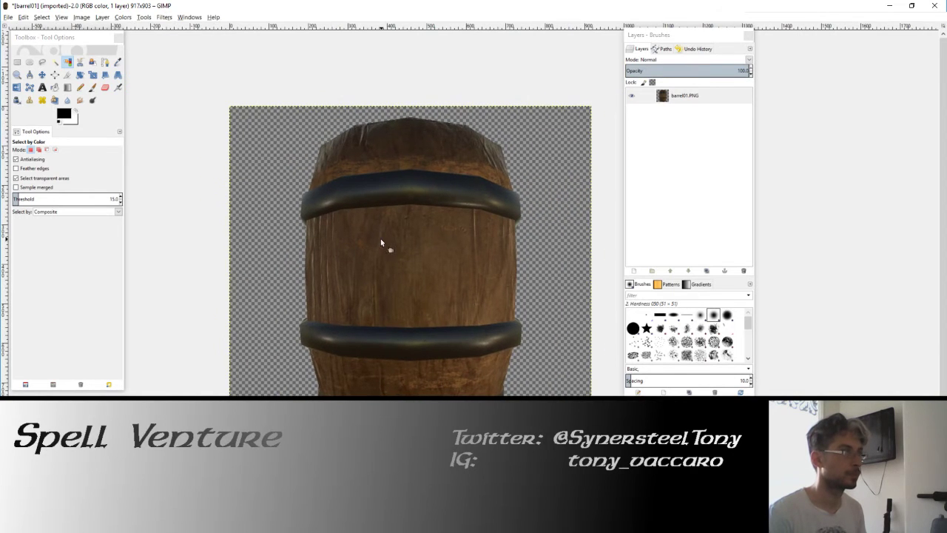
pyautogui.click(83, 17)
pyautogui.click(96, 61)
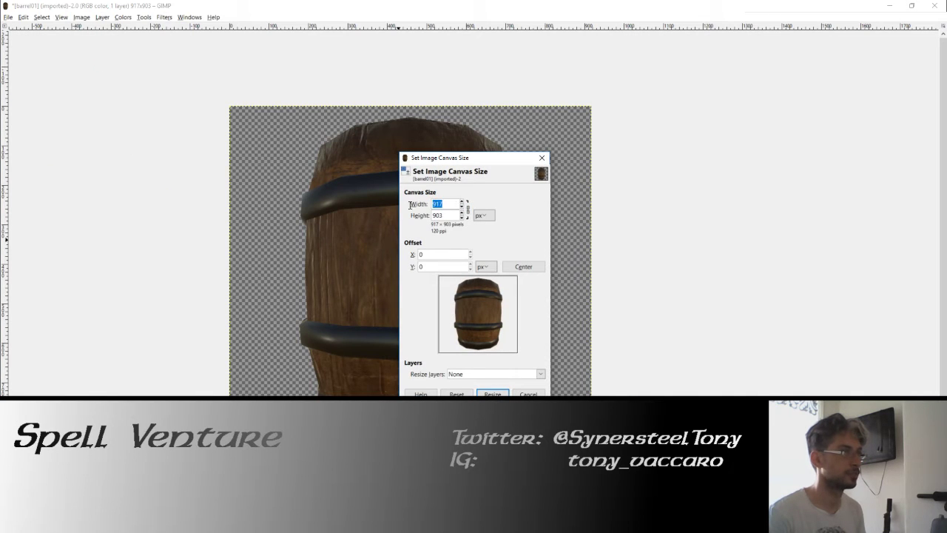
pyautogui.write('70')
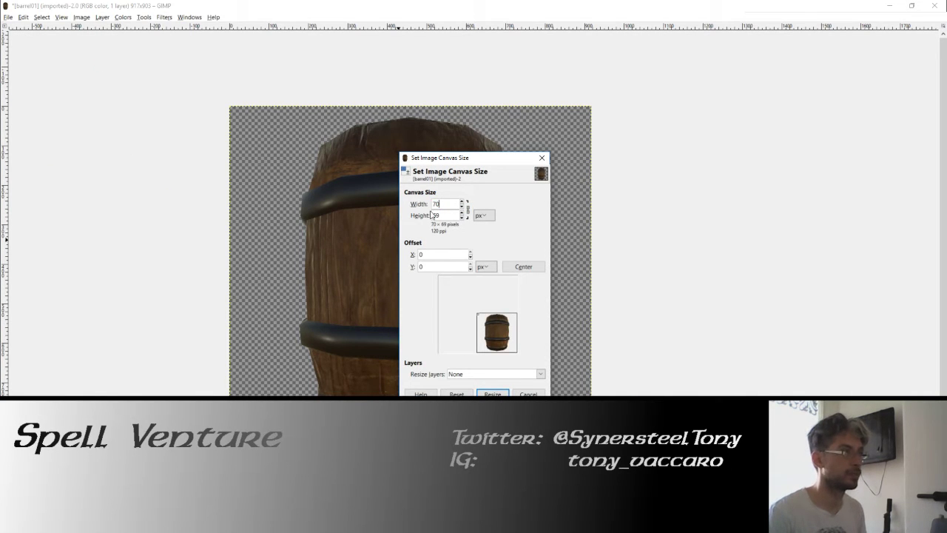
pyautogui.press('Tab')
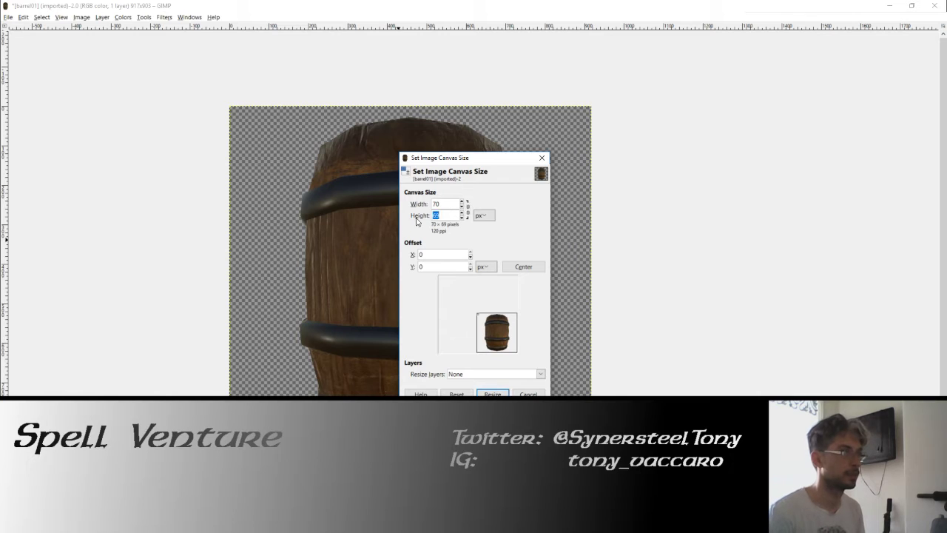
pyautogui.write('70')
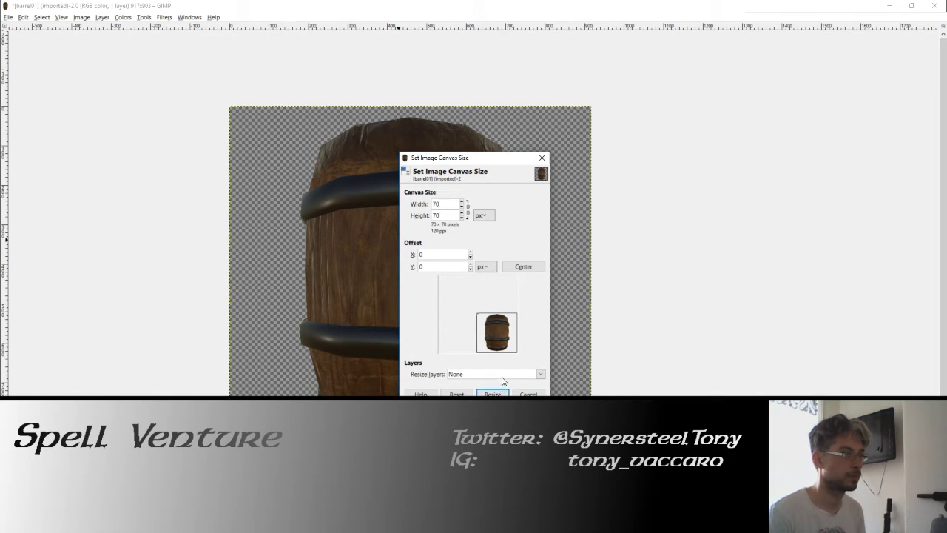
pyautogui.click(502, 380)
pyautogui.click(496, 389)
pyautogui.click(508, 394)
pyautogui.click(631, 97)
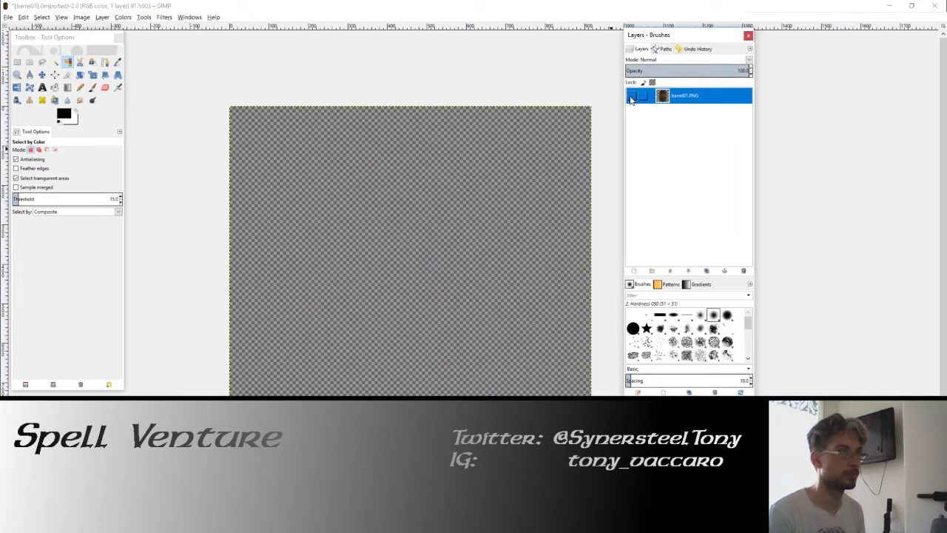
pyautogui.click(631, 97)
pyautogui.click(102, 17)
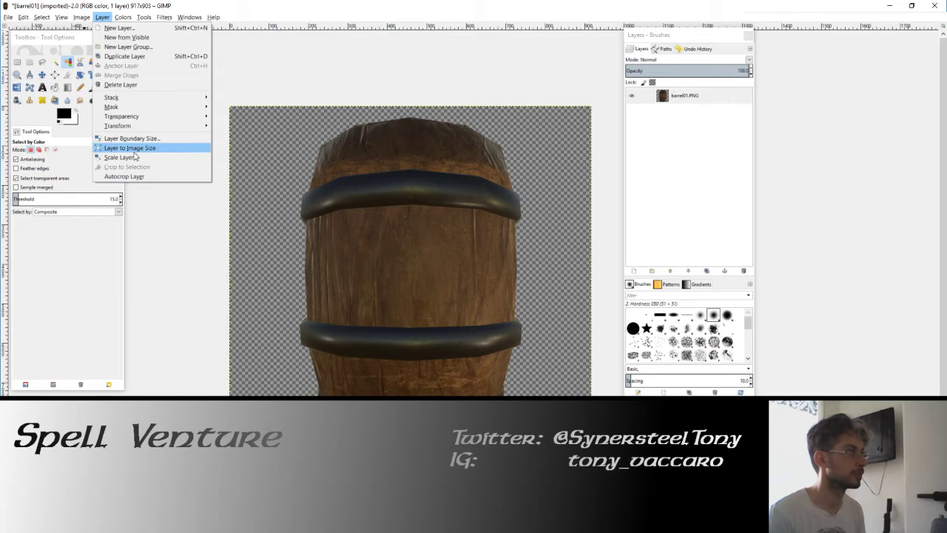
# Scale the barrel layer with linked proportions to a width of 140×3 = 420 pixels.
pyautogui.click(80, 17)
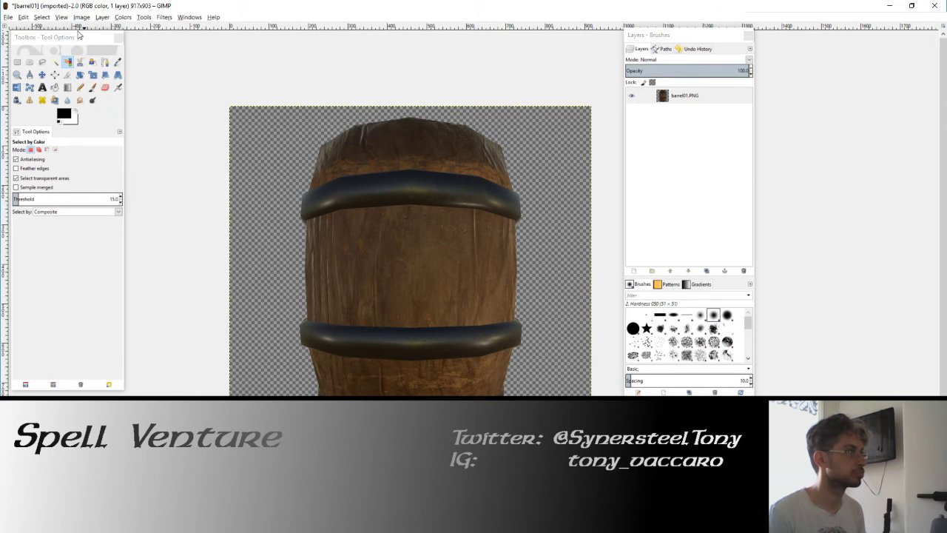
pyautogui.click(92, 74)
pyautogui.click(355, 189)
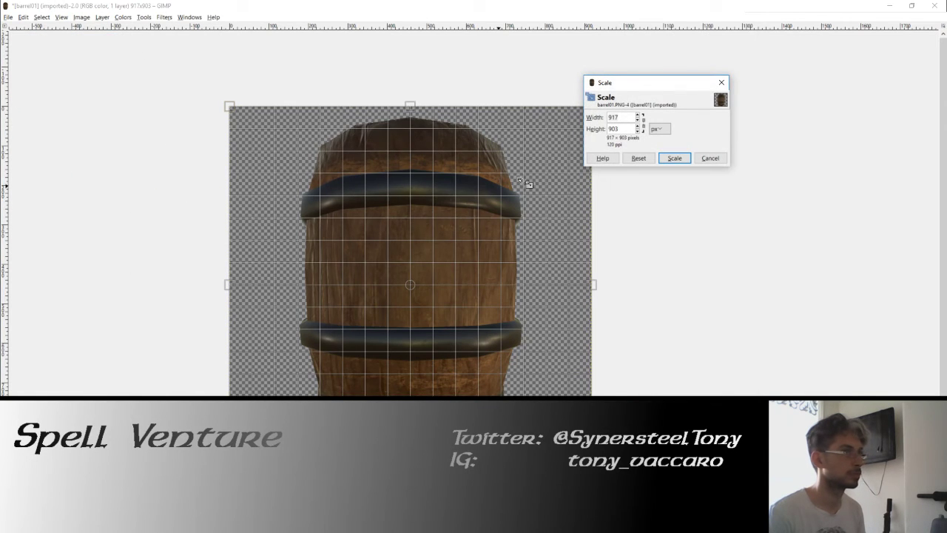
pyautogui.click(642, 121)
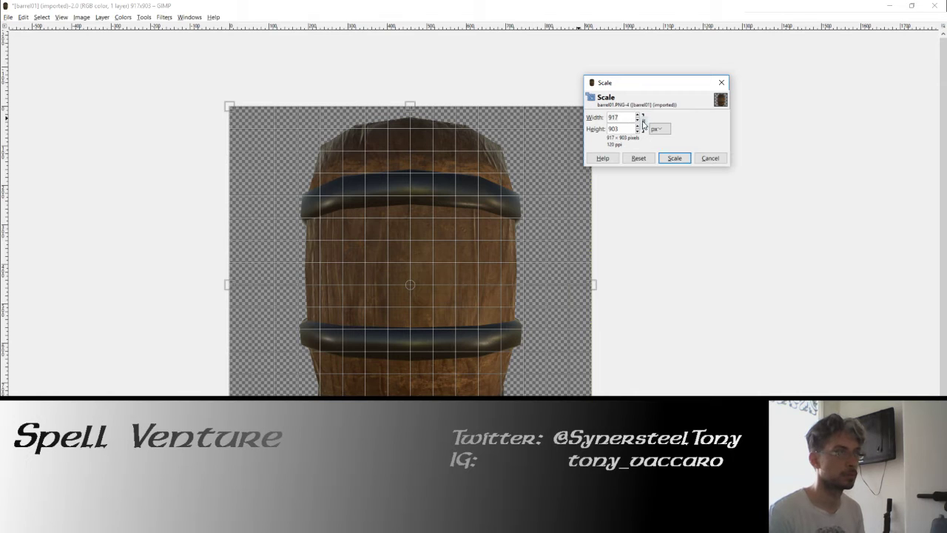
pyautogui.doubleClick(614, 117)
pyautogui.write('70')
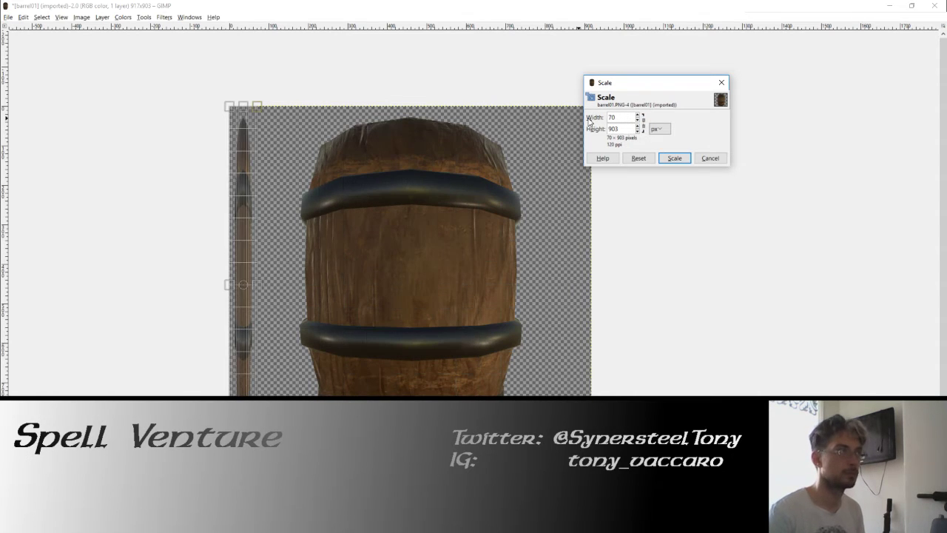
pyautogui.doubleClick(610, 130)
pyautogui.write('7')
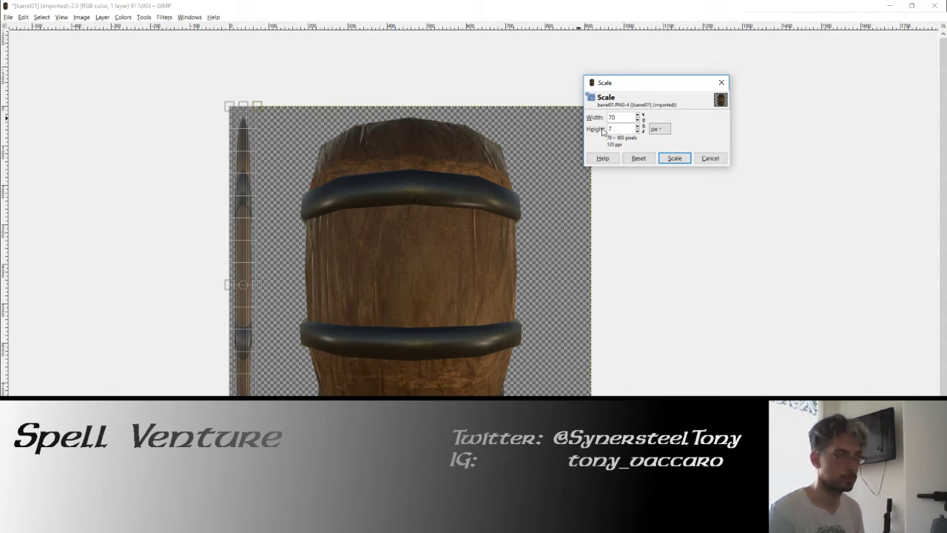
pyautogui.write('0')
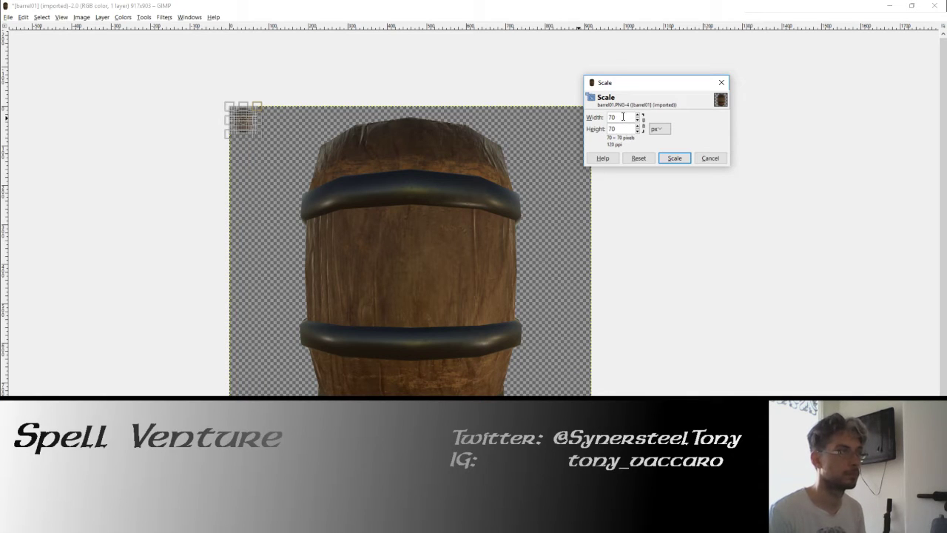
pyautogui.click(644, 123)
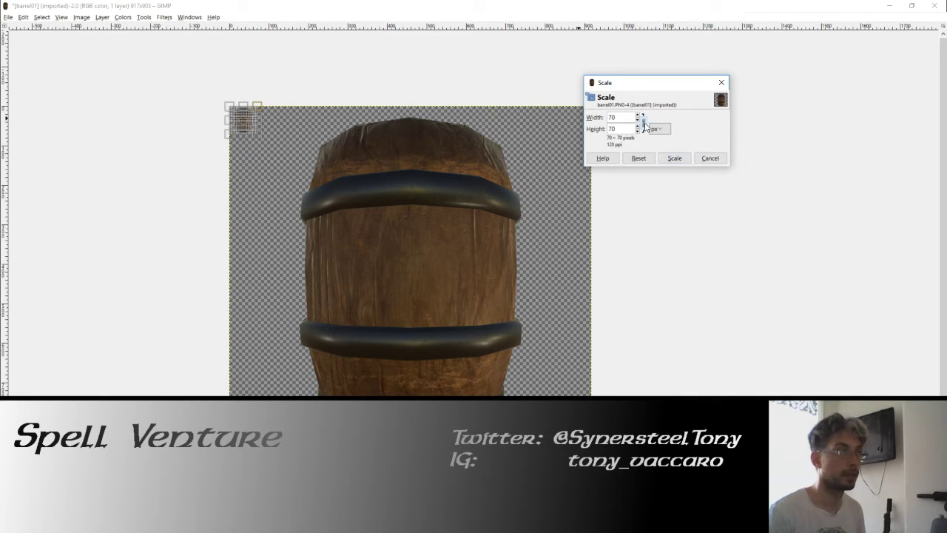
pyautogui.click(626, 118)
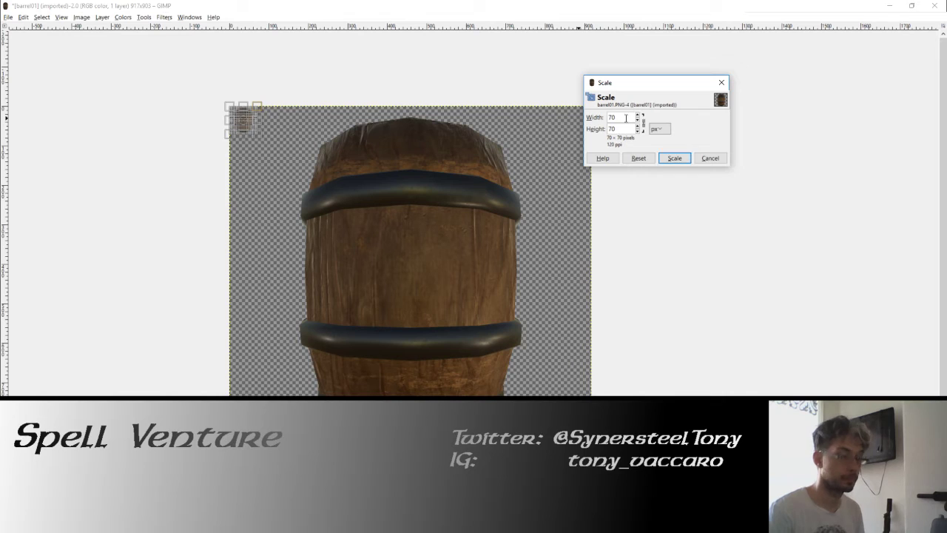
pyautogui.write('*2140*3')
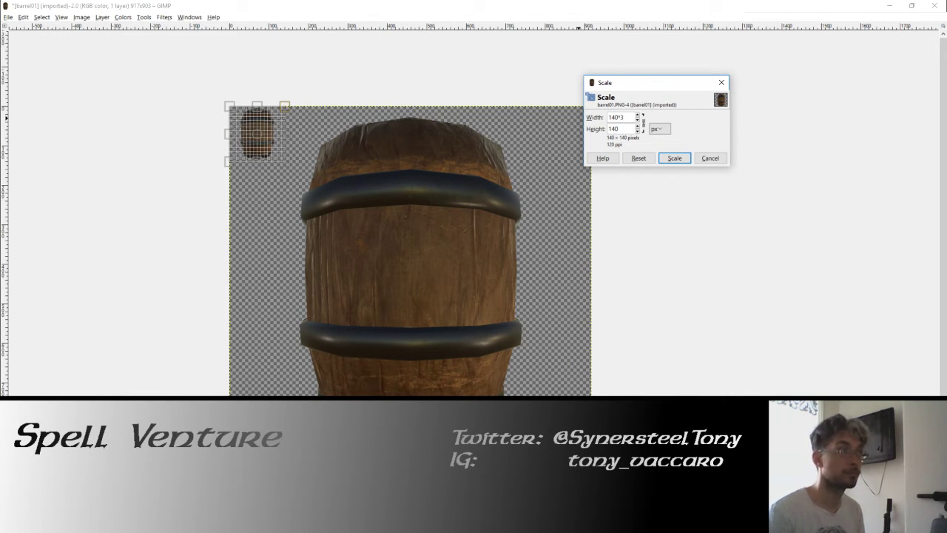
pyautogui.press('Tab')
# Apply the 420-pixel layer scale and fit the canvas to the barrel layer.
pyautogui.click(674, 158)
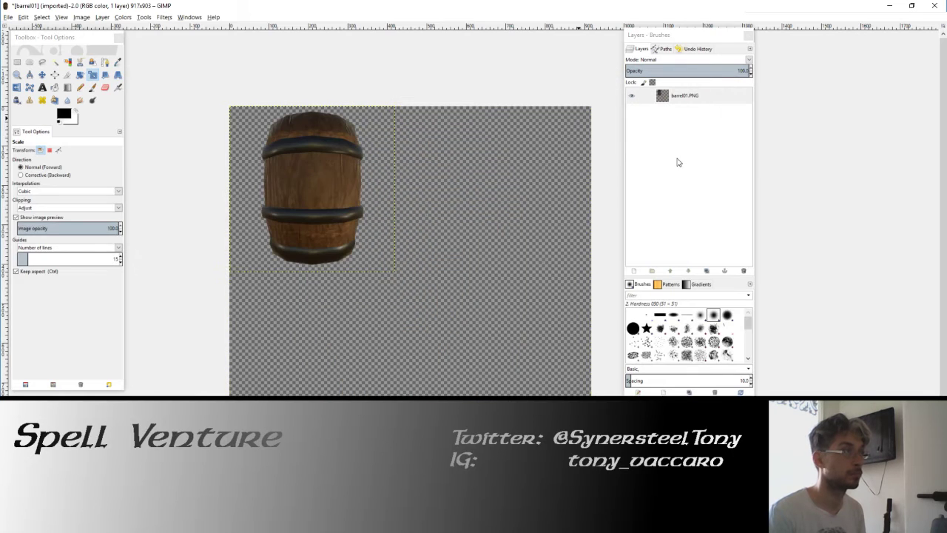
pyautogui.scroll(2, 290, 153)
pyautogui.scroll(2, 275, 154)
pyautogui.scroll(1, 458, 165)
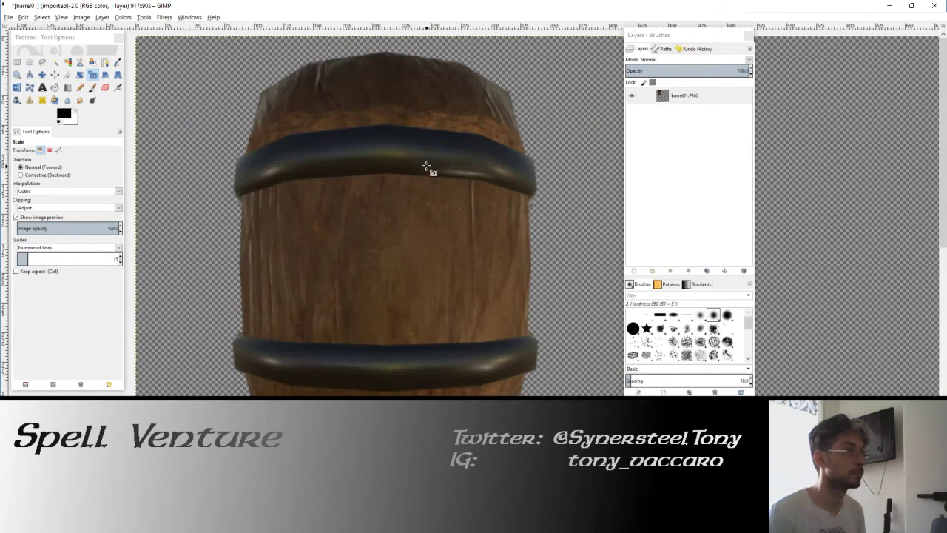
pyautogui.click(127, 17)
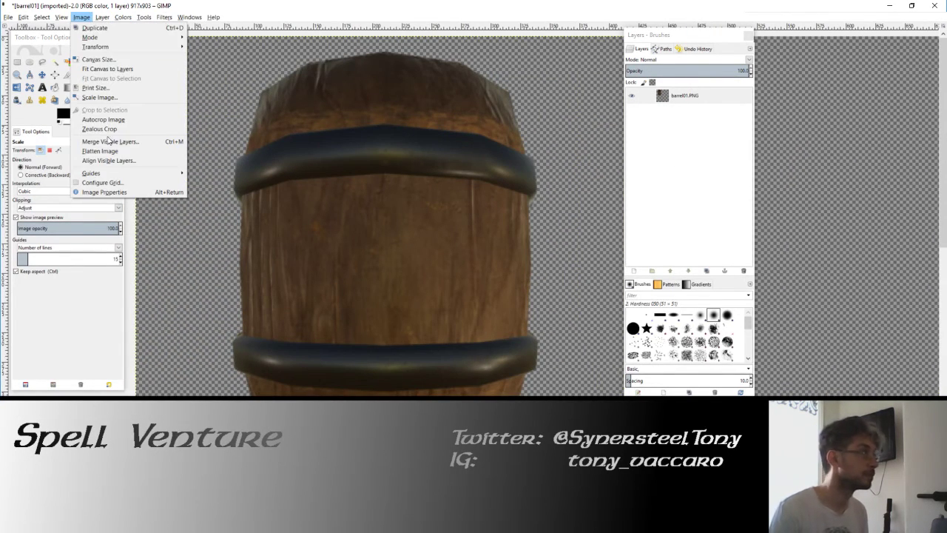
pyautogui.click(107, 69)
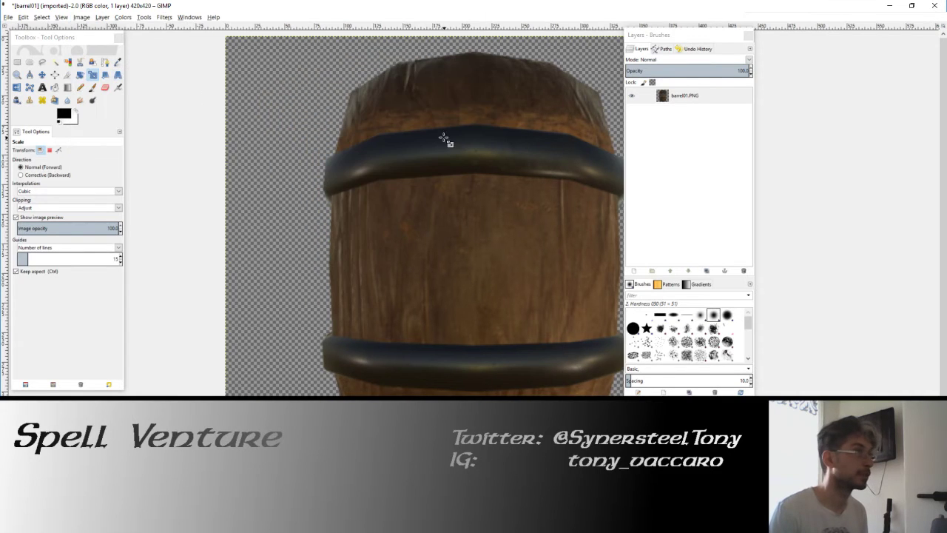
# Sharpen the barrel and duplicate its layer.
pyautogui.scroll(-2, 444, 138)
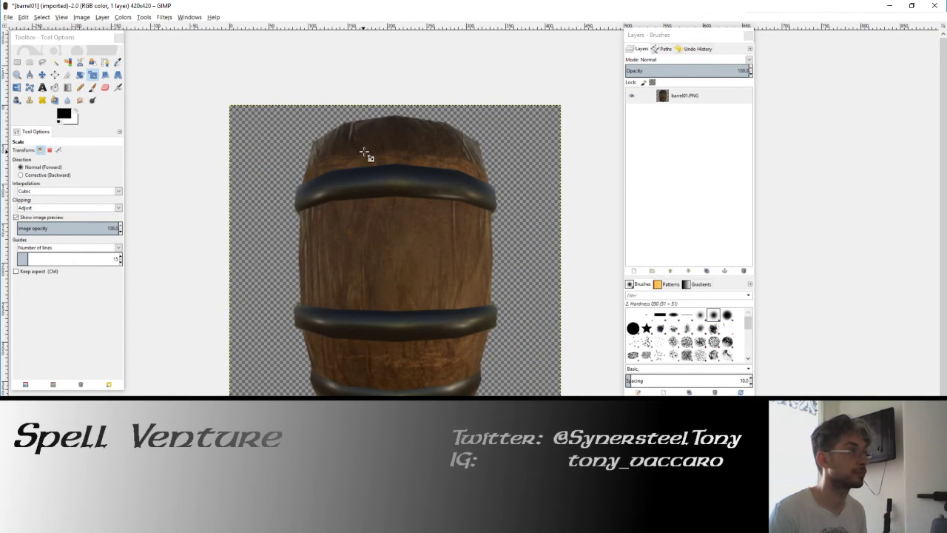
pyautogui.scroll(3, 402, 182)
pyautogui.click(163, 17)
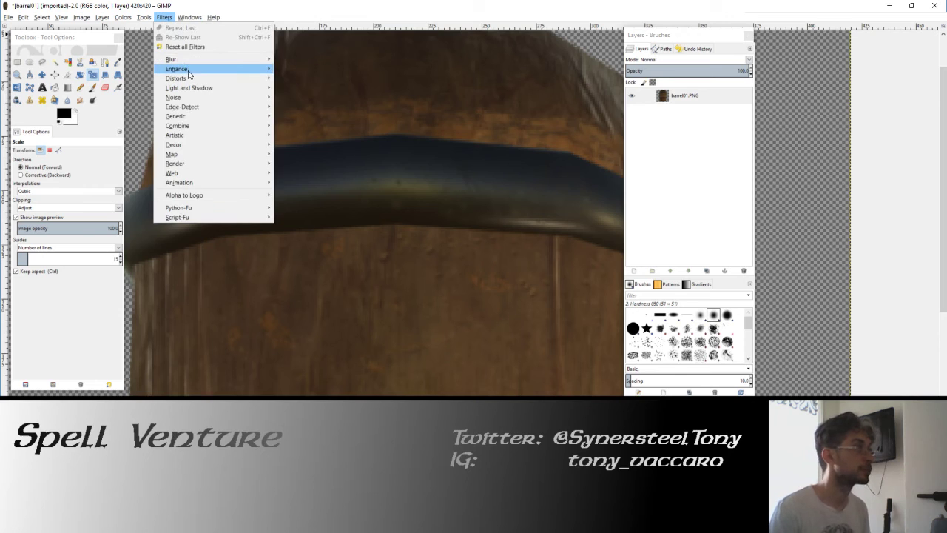
pyautogui.moveTo(177, 68)
pyautogui.click(291, 128)
pyautogui.write('25')
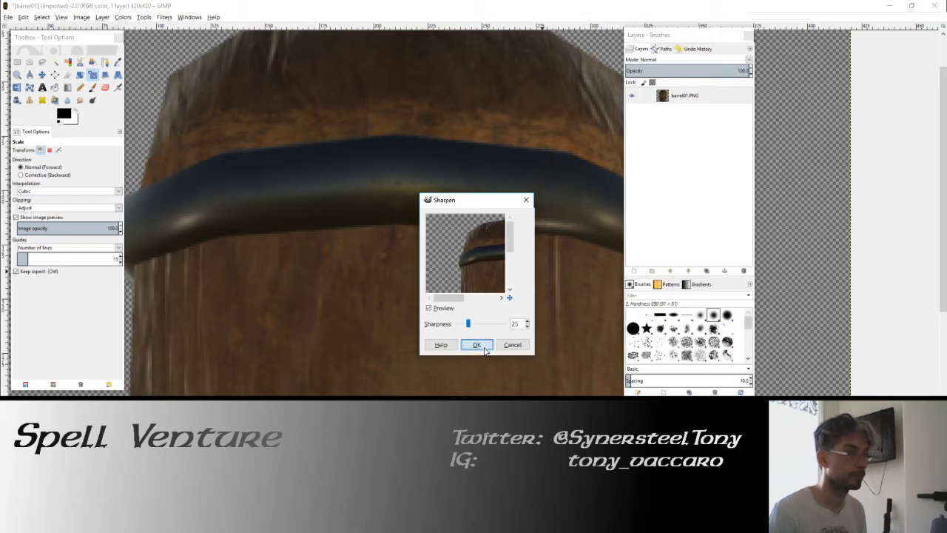
pyautogui.click(477, 344)
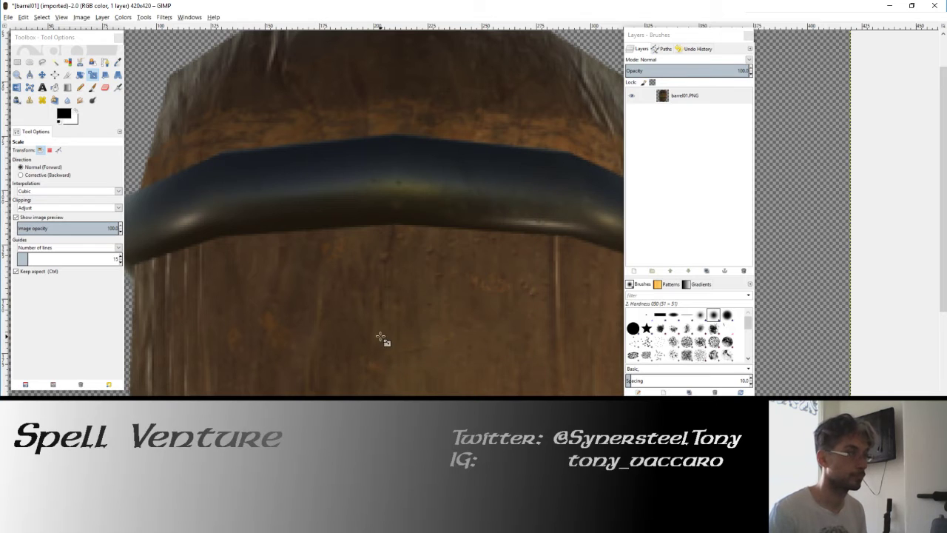
pyautogui.scroll(-2, 384, 311)
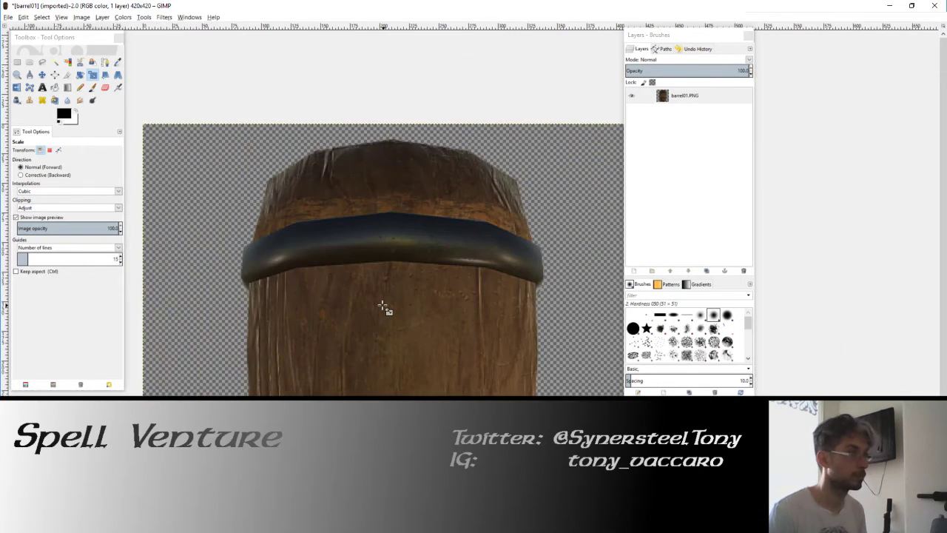
pyautogui.scroll(-1, 384, 311)
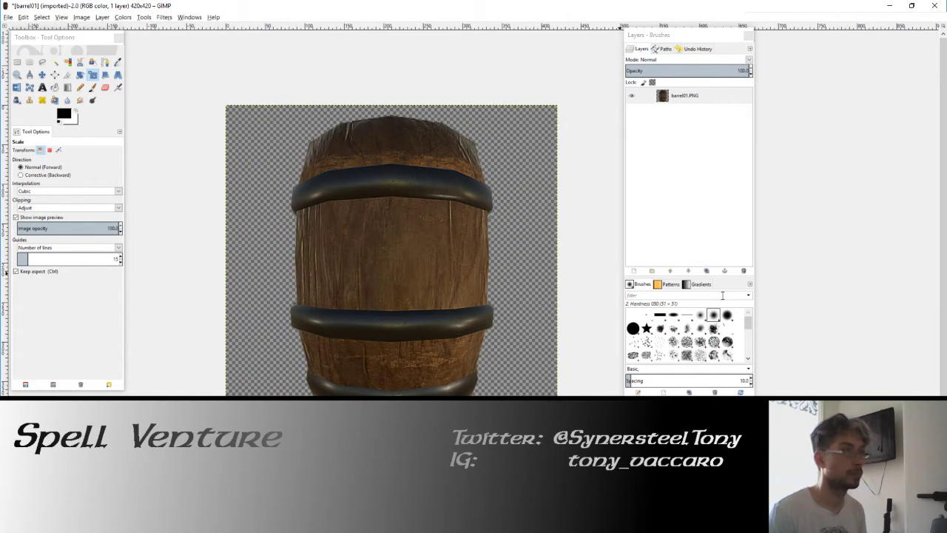
pyautogui.click(709, 272)
# Set the copy layer to Overlay mode and brighten it with an upward Curves bend.
pyautogui.click(687, 60)
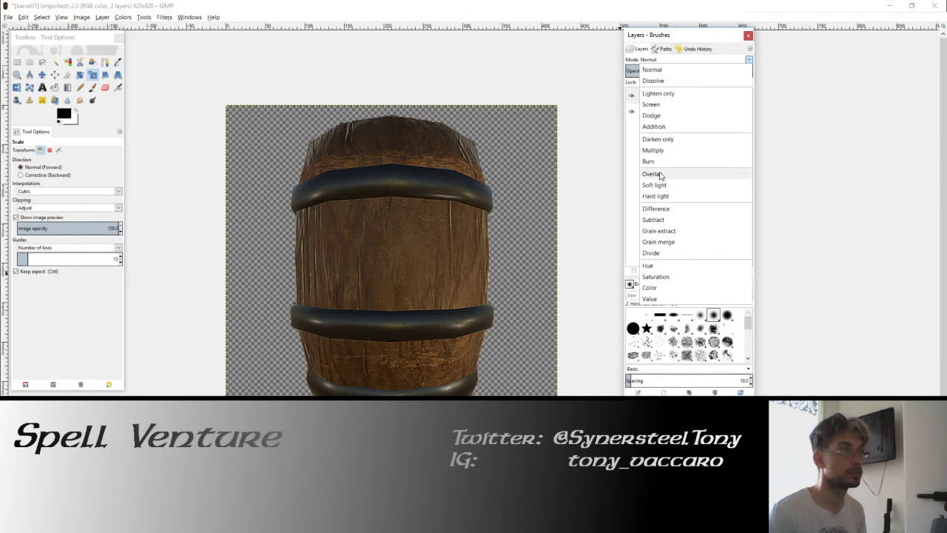
pyautogui.click(665, 178)
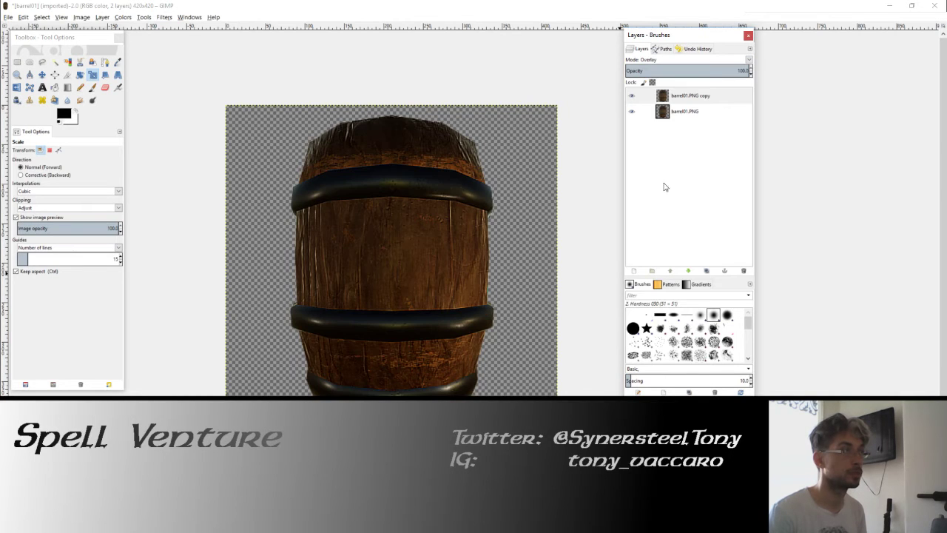
pyautogui.click(123, 17)
pyautogui.click(134, 76)
pyautogui.moveTo(125, 124); pyautogui.dragTo(83, 94)
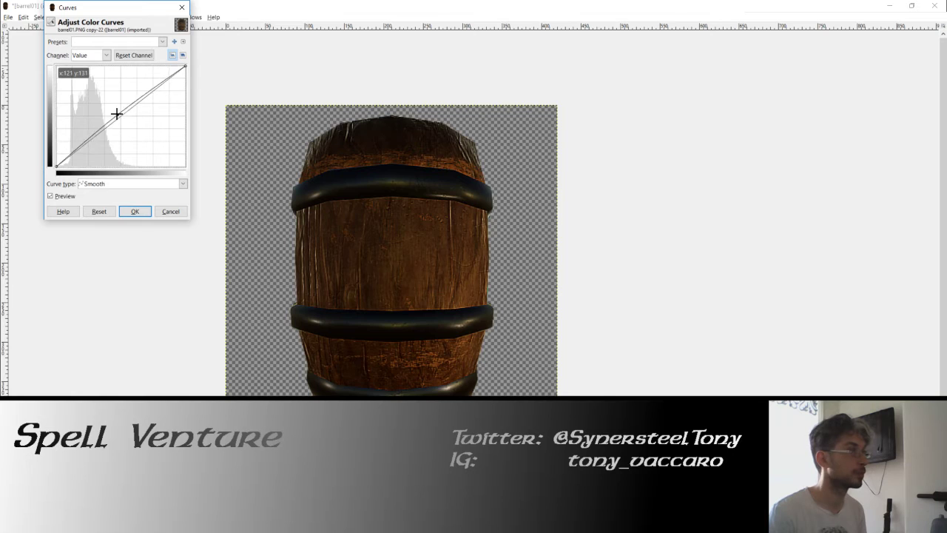
pyautogui.click(136, 211)
# Compare the result by toggling the copy layer's visibility, then clear the selection.
pyautogui.click(163, 16)
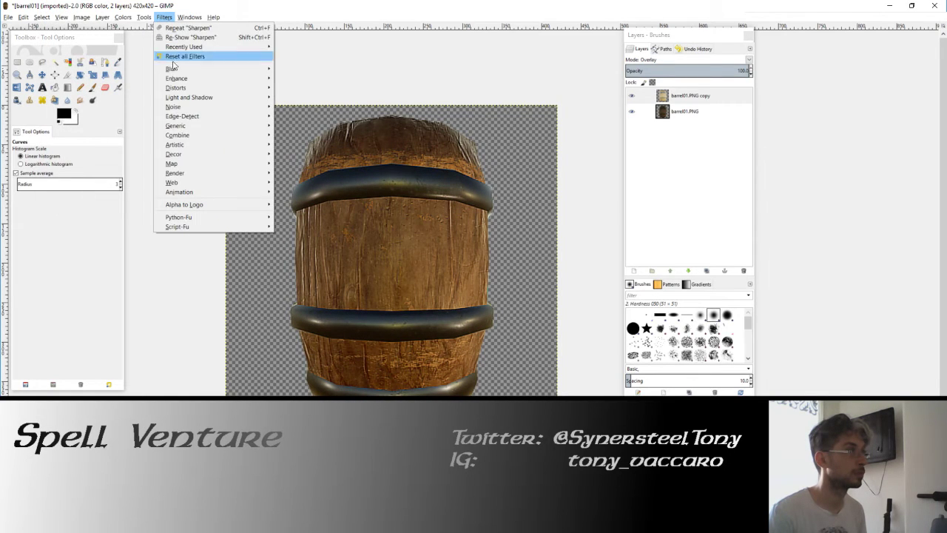
pyautogui.click(308, 65)
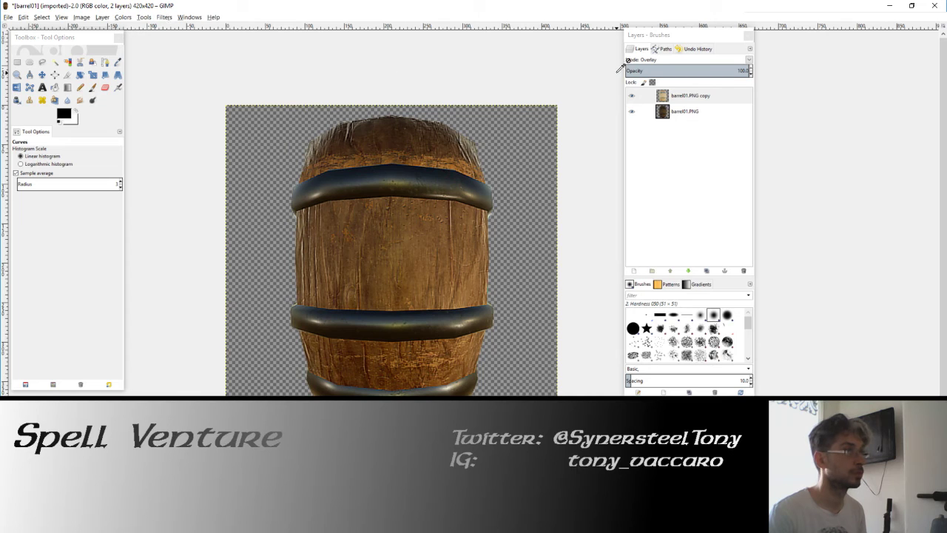
pyautogui.click(634, 98)
pyautogui.click(632, 96)
pyautogui.click(632, 96)
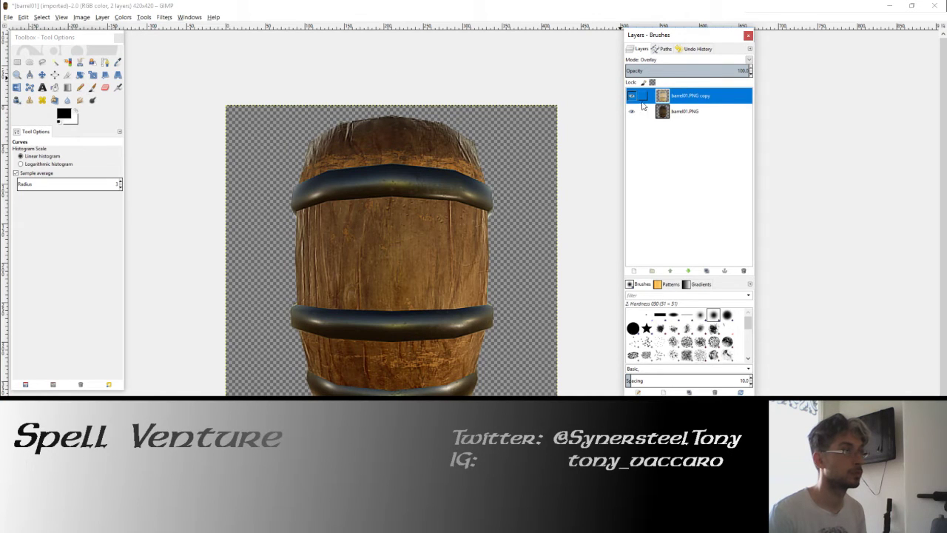
pyautogui.click(644, 111)
pyautogui.click(55, 62)
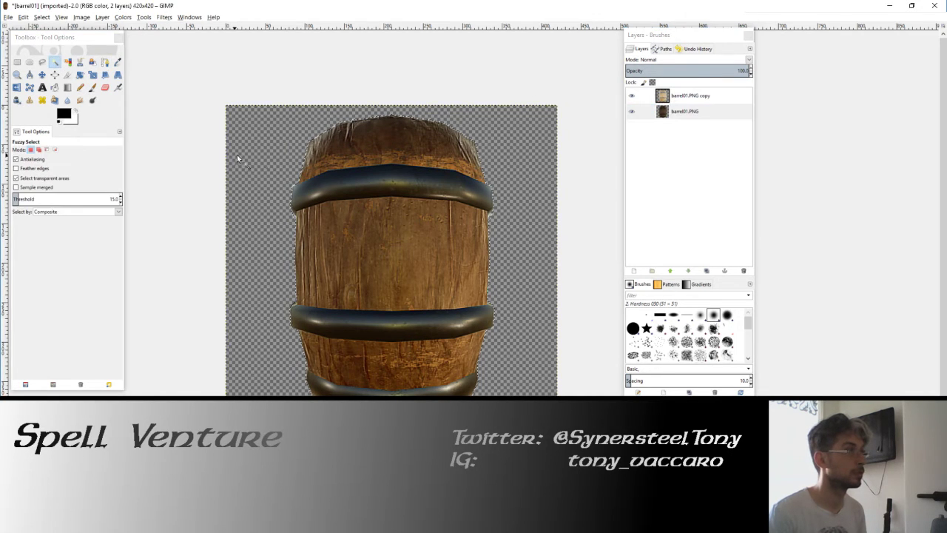
pyautogui.click(680, 96)
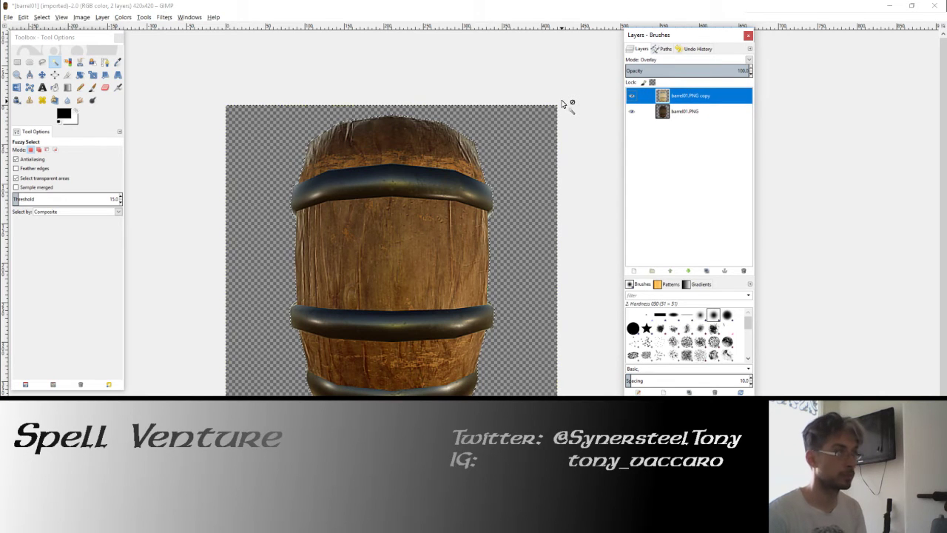
pyautogui.hotkey('ctrl', 'shift', 'a')
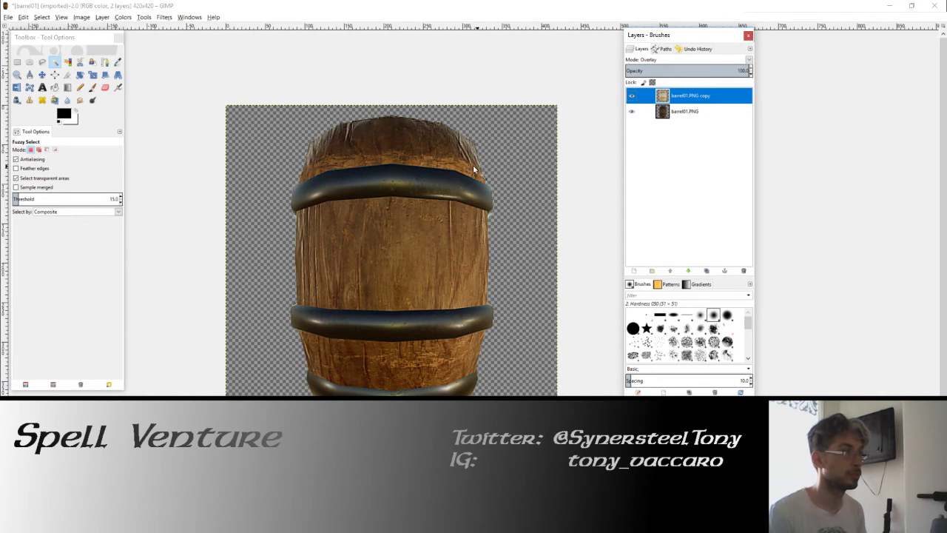
# Export the barrel as PNG, replacing the existing barrel01.PNG.
pyautogui.click(8, 17)
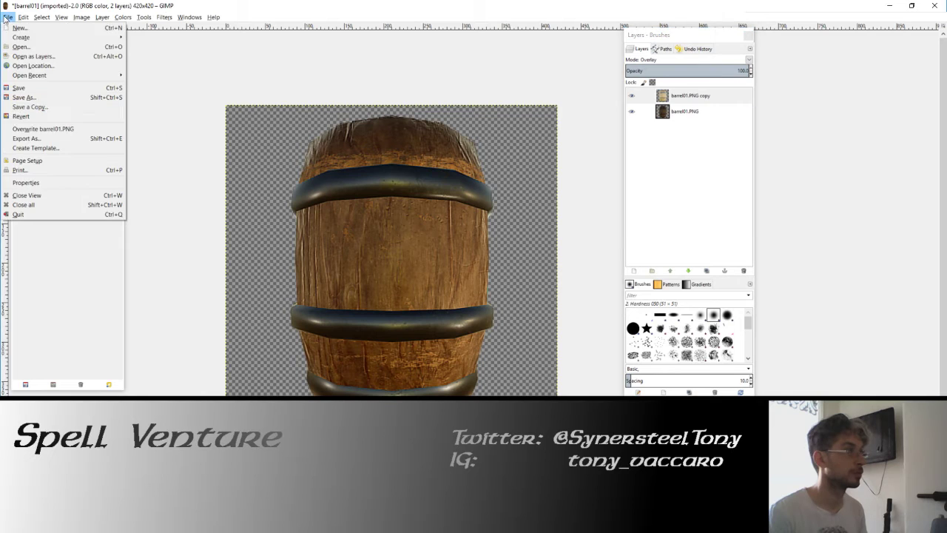
pyautogui.click(23, 138)
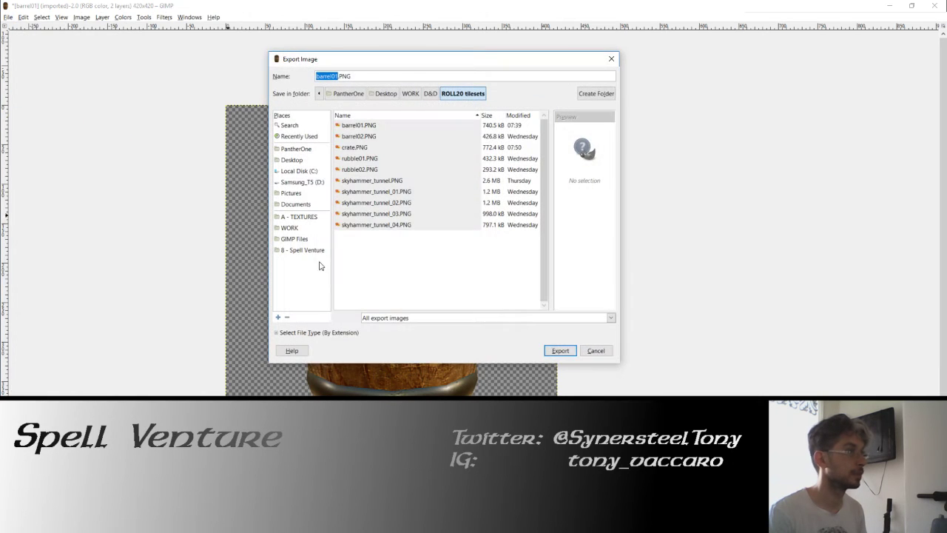
pyautogui.click(359, 136)
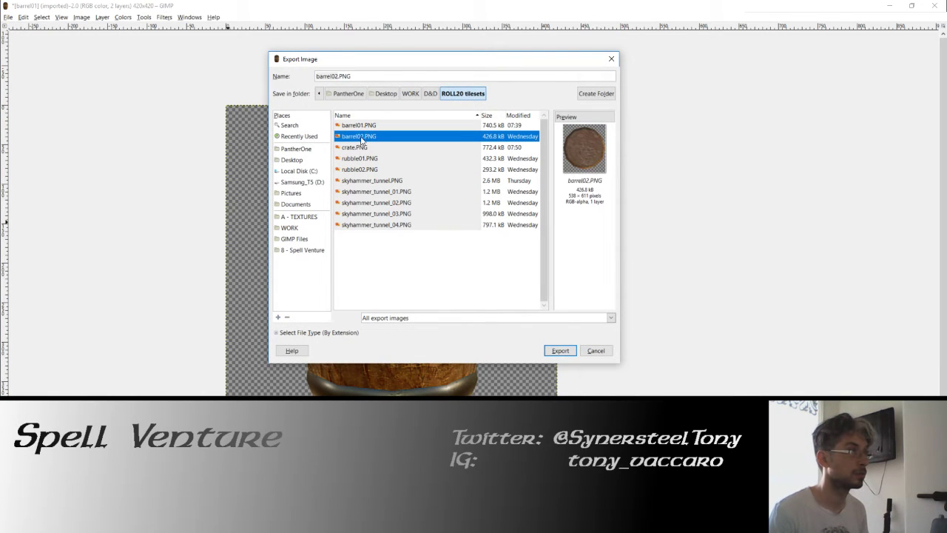
pyautogui.click(360, 125)
pyautogui.click(560, 350)
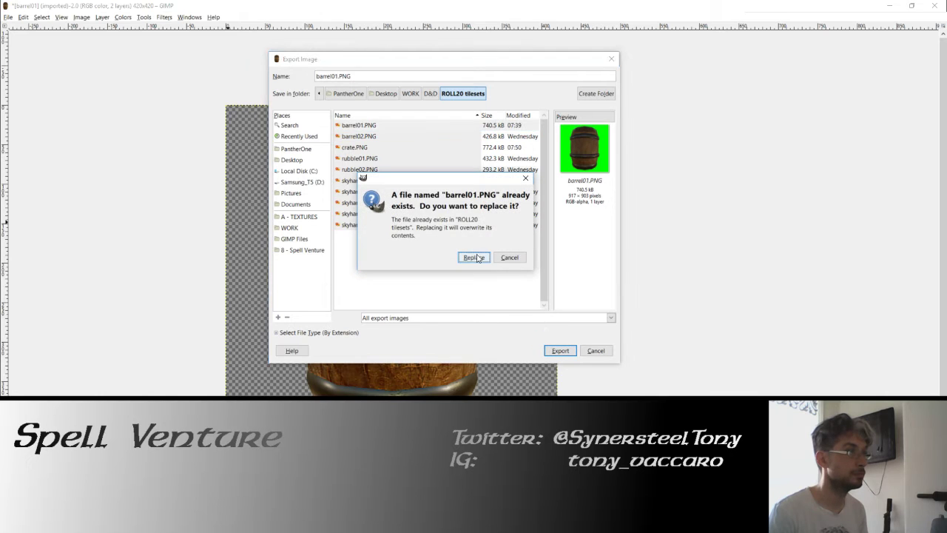
pyautogui.click(475, 258)
pyautogui.click(488, 346)
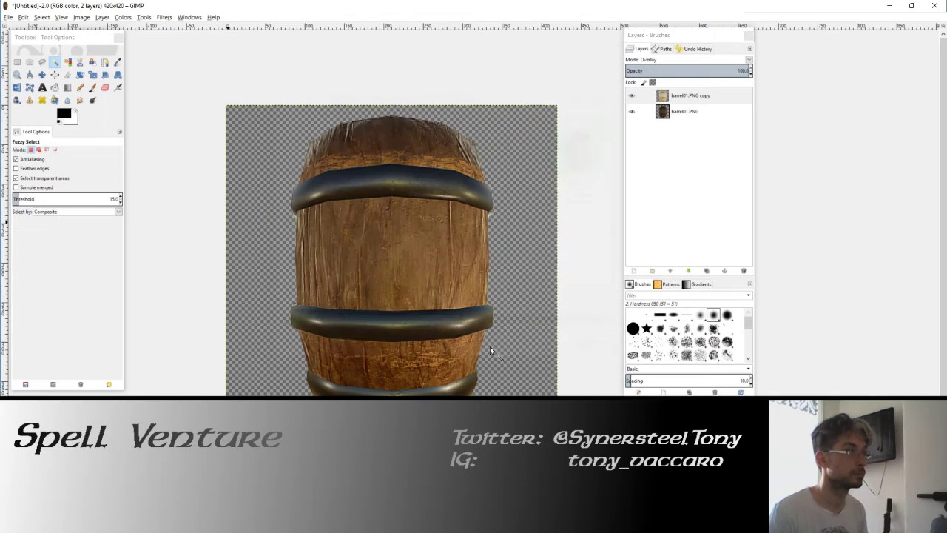
# Delete both barrel layers and open crate.PNG as a new layer.
pyautogui.doubleClick(742, 271)
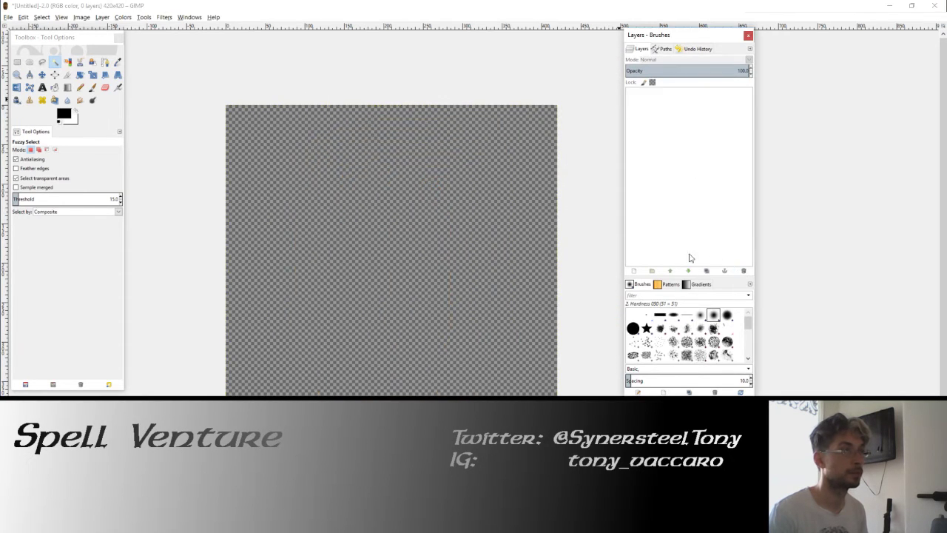
pyautogui.click(8, 16)
pyautogui.click(25, 55)
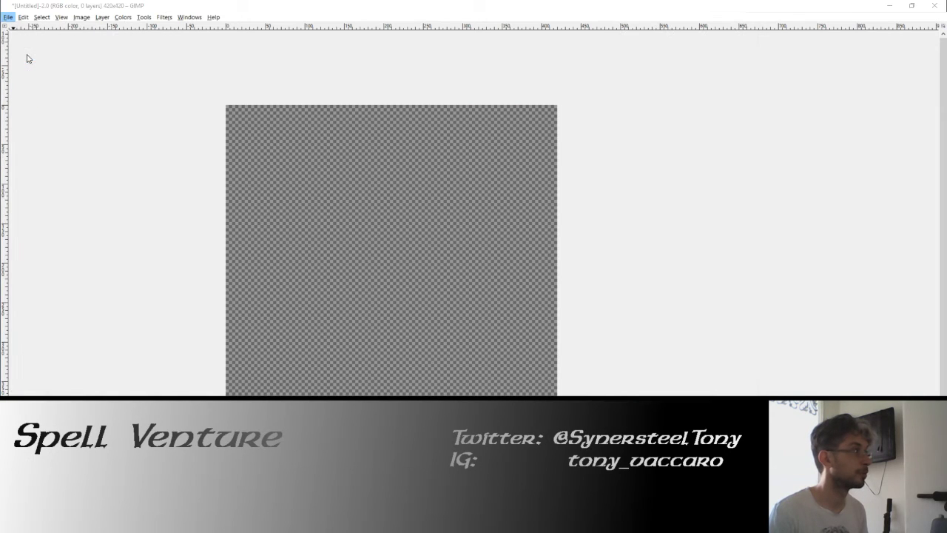
pyautogui.click(137, 164)
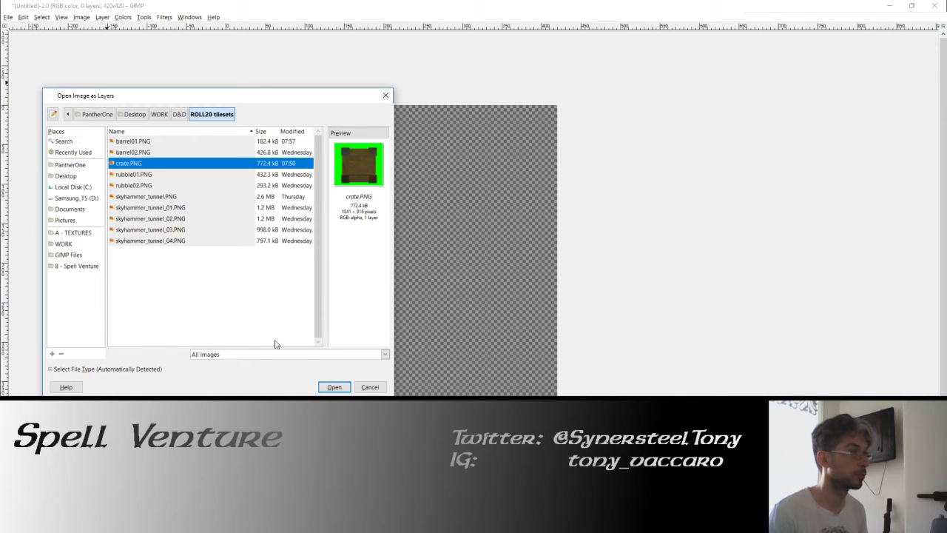
pyautogui.click(333, 388)
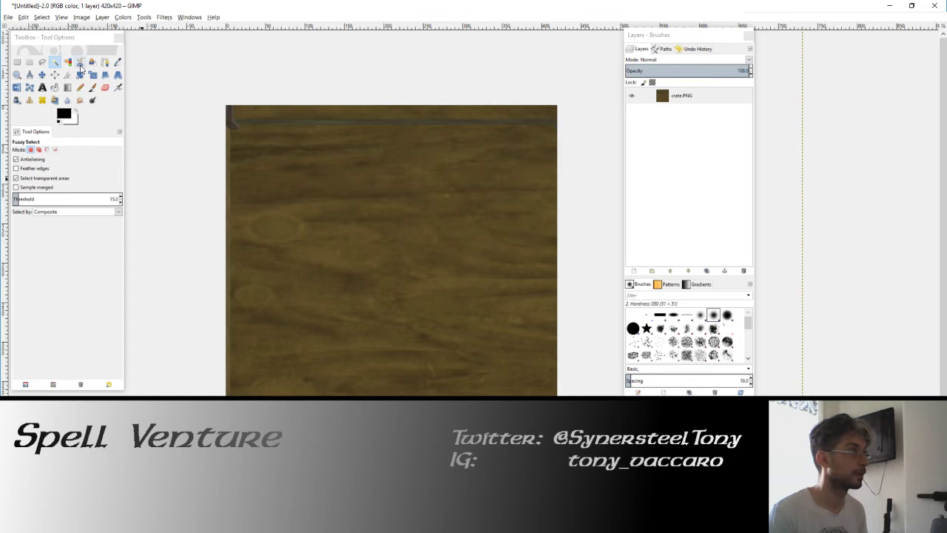
# Scale the crate.PNG layer to 420 × 420 pixels, then undo the scale.
pyautogui.click(93, 74)
pyautogui.click(318, 154)
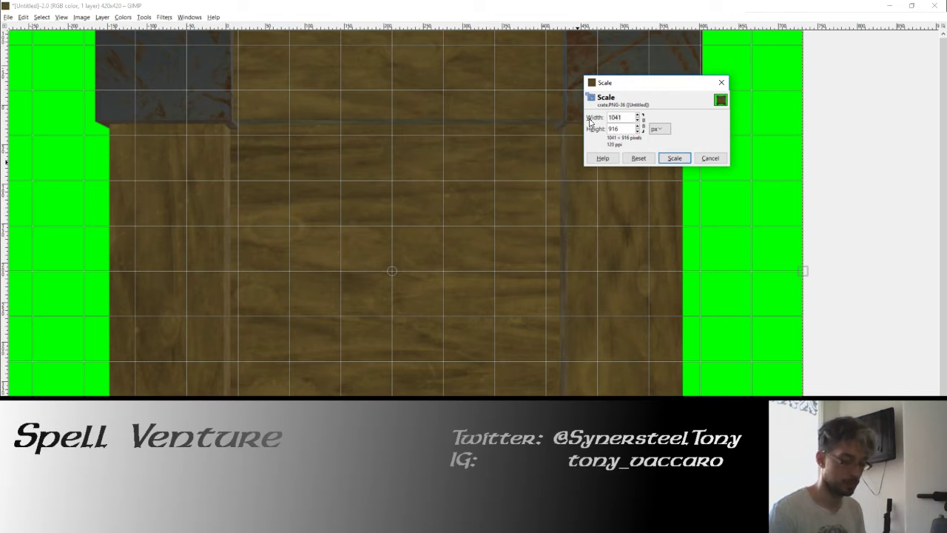
pyautogui.write('420')
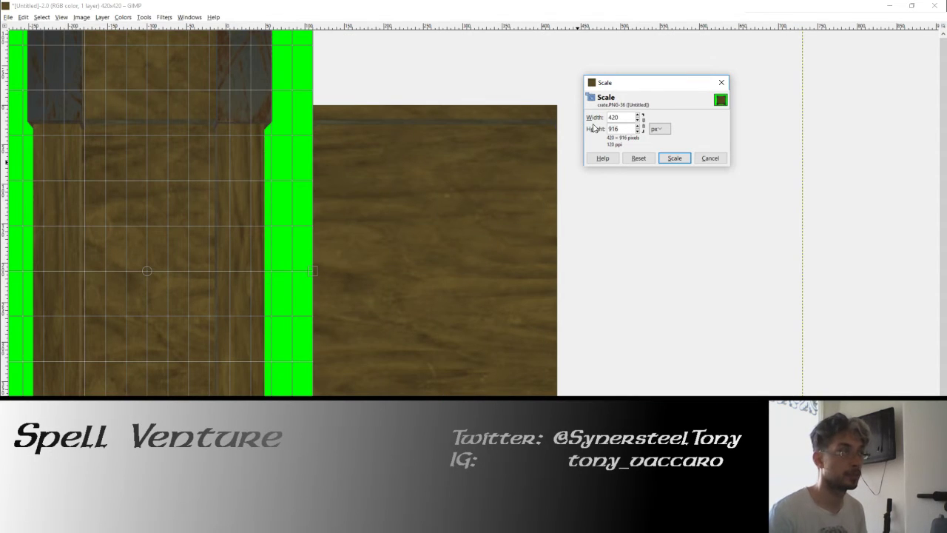
pyautogui.press('Tab')
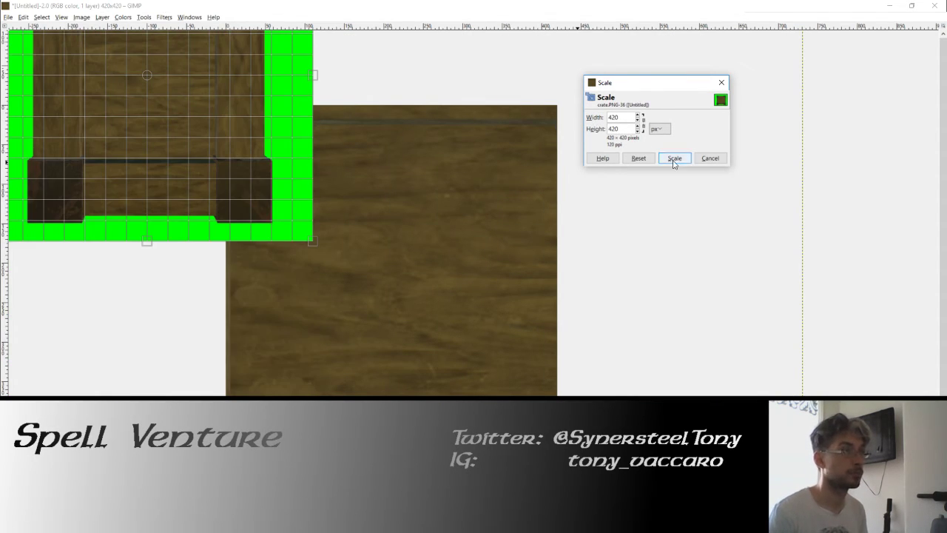
pyautogui.click(674, 158)
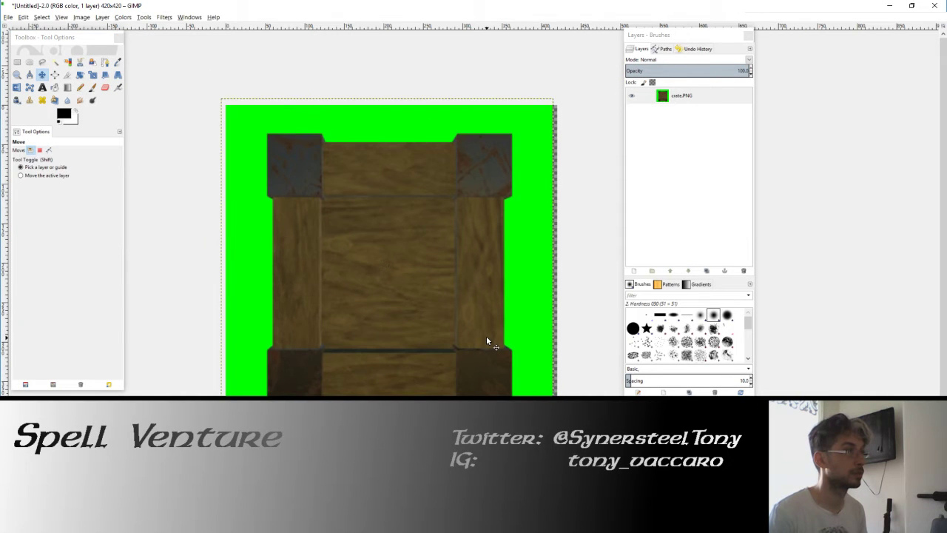
pyautogui.hotkey('ctrl', 'z')
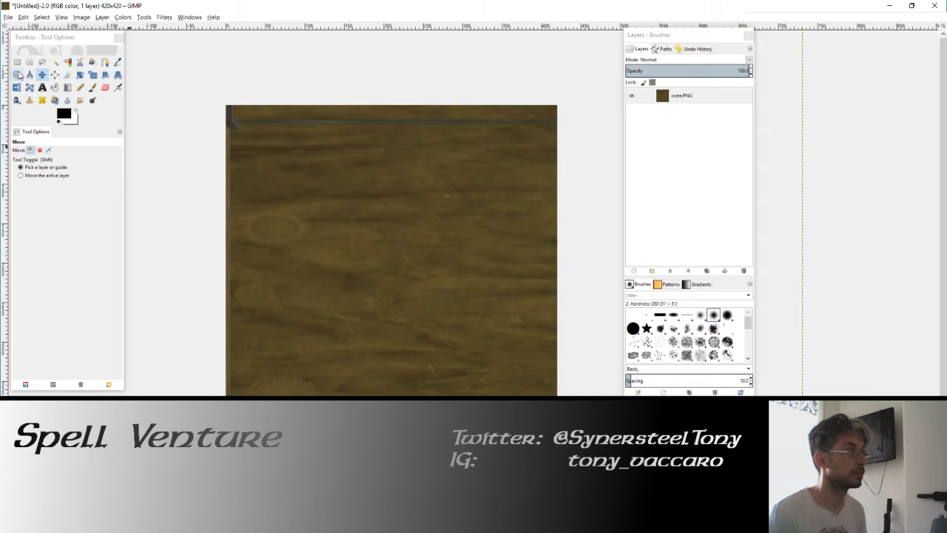
# Restore the crate image to its full 1041 × 916 size.
pyautogui.click(67, 62)
pyautogui.scroll(-3, 251, 192)
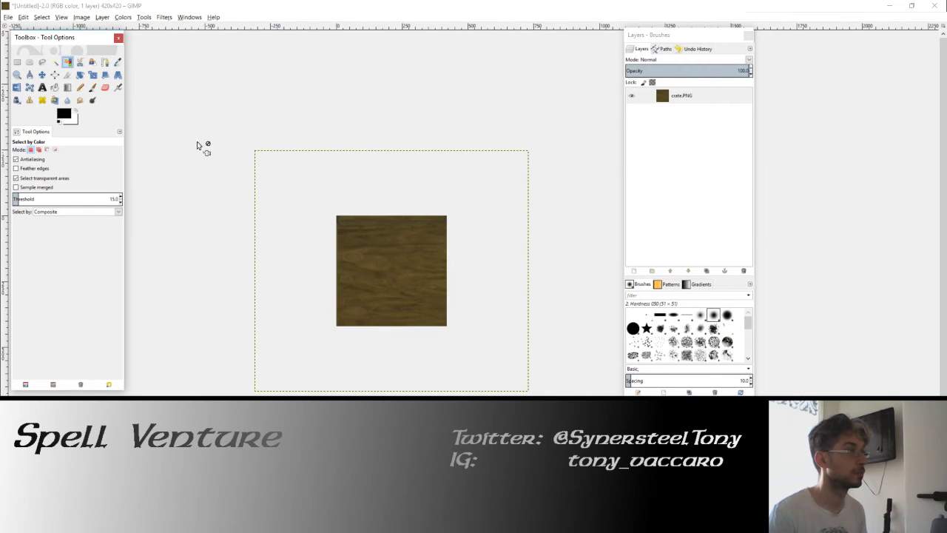
pyautogui.click(81, 17)
pyautogui.click(97, 77)
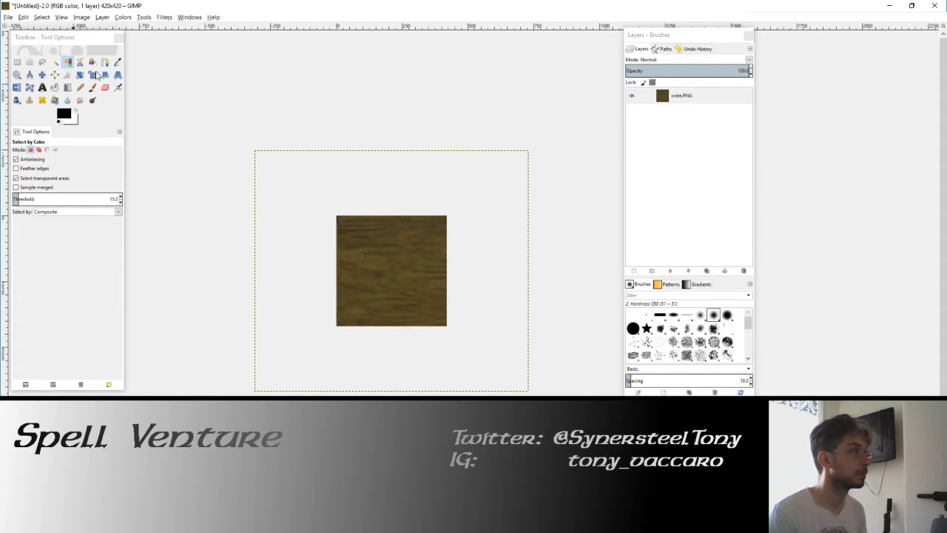
# Select all the green around the crate by colour and delete it to transparency.
pyautogui.click(282, 164)
pyautogui.keyDown('ctrl'); pyautogui.scroll(3, 324, 140); pyautogui.keyUp('ctrl')
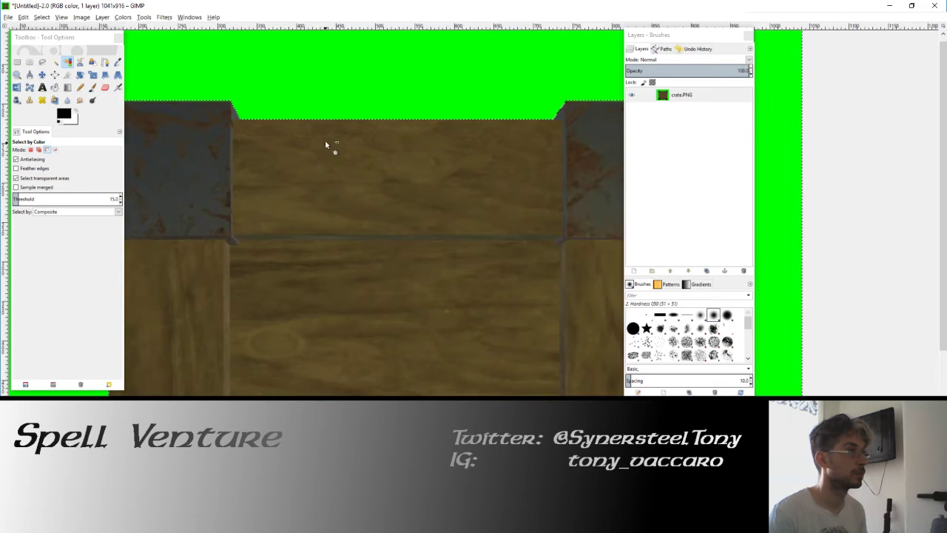
pyautogui.keyDown('ctrl'); pyautogui.scroll(-3, 328, 186); pyautogui.keyUp('ctrl')
pyautogui.keyDown('ctrl'); pyautogui.scroll(5, 319, 178); pyautogui.keyUp('ctrl')
pyautogui.keyDown('ctrl'); pyautogui.scroll(2, 319, 178); pyautogui.keyUp('ctrl')
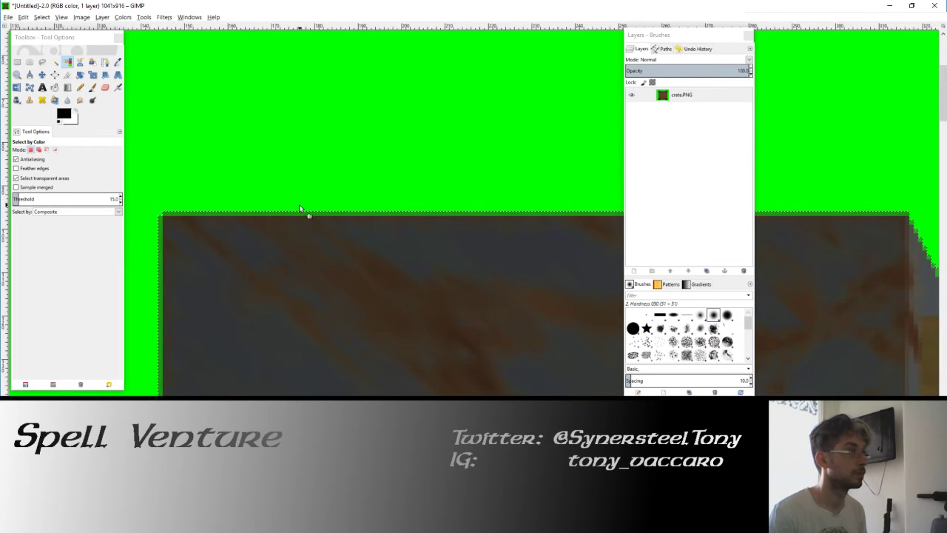
pyautogui.keyDown('shift'); pyautogui.click(293, 214); pyautogui.keyUp('shift')
pyautogui.press('Delete')
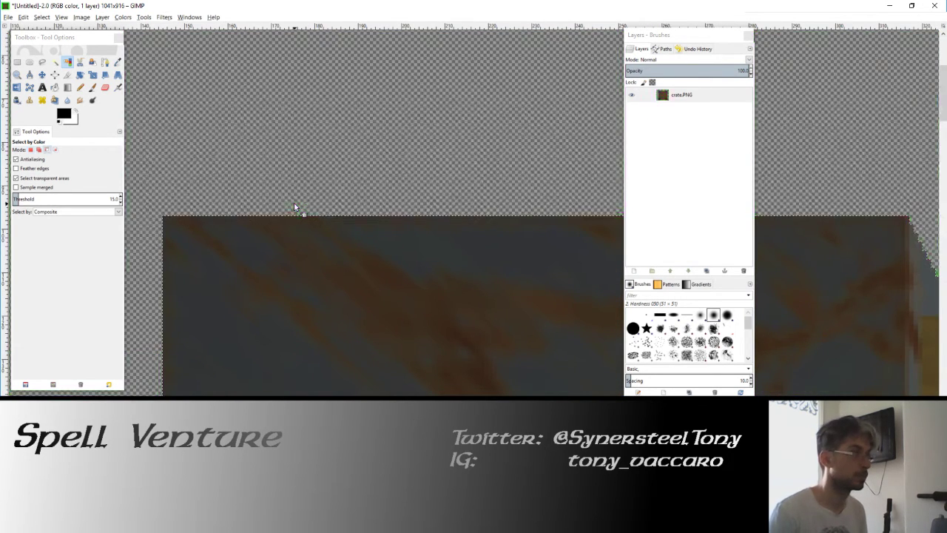
pyautogui.keyDown('ctrl'); pyautogui.scroll(-2, 294, 202); pyautogui.keyUp('ctrl')
pyautogui.keyDown('ctrl'); pyautogui.scroll(-1, 298, 205); pyautogui.keyUp('ctrl')
pyautogui.keyDown('ctrl'); pyautogui.scroll(-1, 342, 210); pyautogui.keyUp('ctrl')
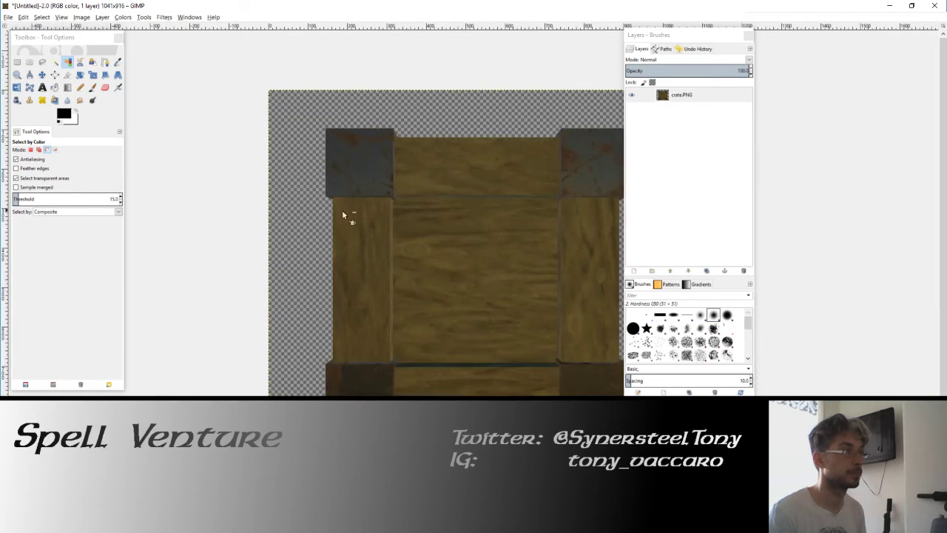
pyautogui.keyDown('ctrl'); pyautogui.scroll(-1, 319, 201); pyautogui.keyUp('ctrl')
pyautogui.click(82, 17)
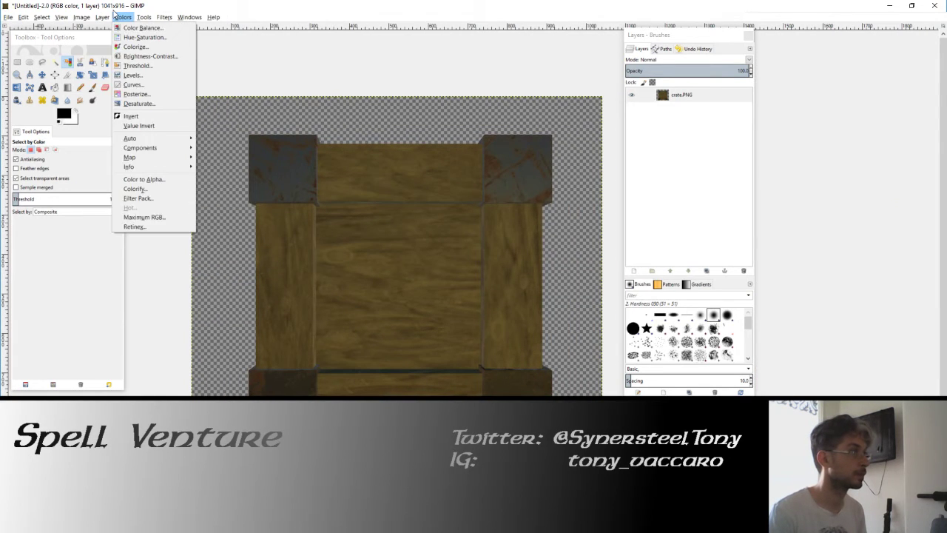
# Autocrop the layer to the crate and scale it to 420 × 420 pixels.
pyautogui.click(156, 170)
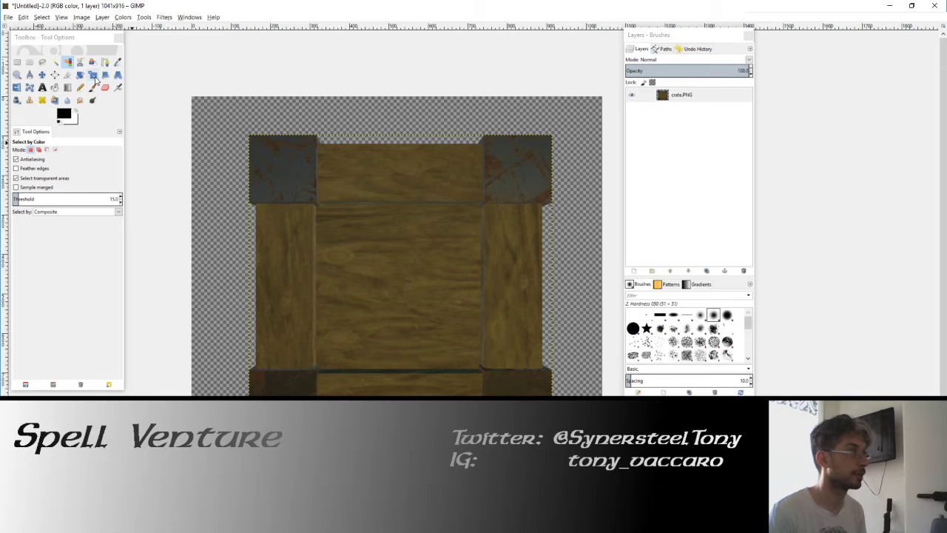
pyautogui.click(93, 75)
pyautogui.press('Tab')
pyautogui.click(478, 216)
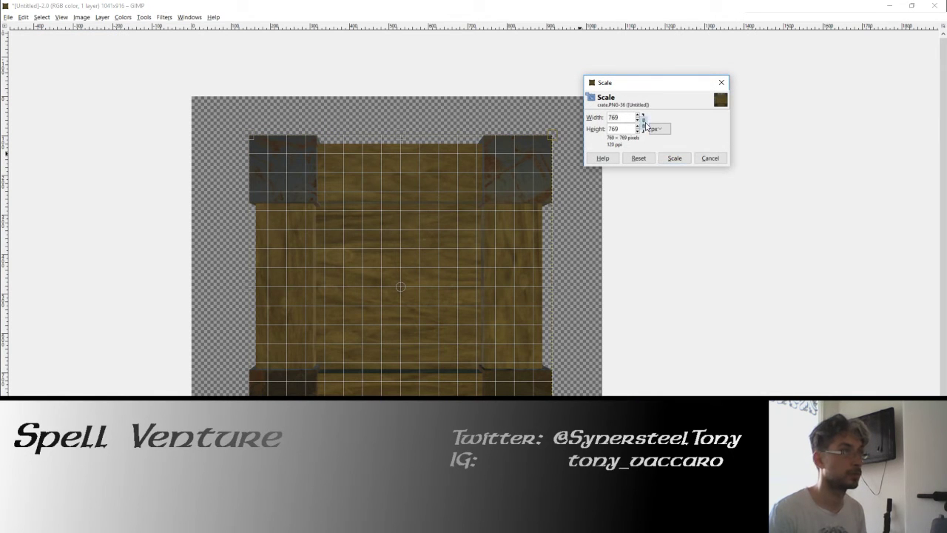
pyautogui.doubleClick(624, 118)
pyautogui.write('420')
pyautogui.press('Tab')
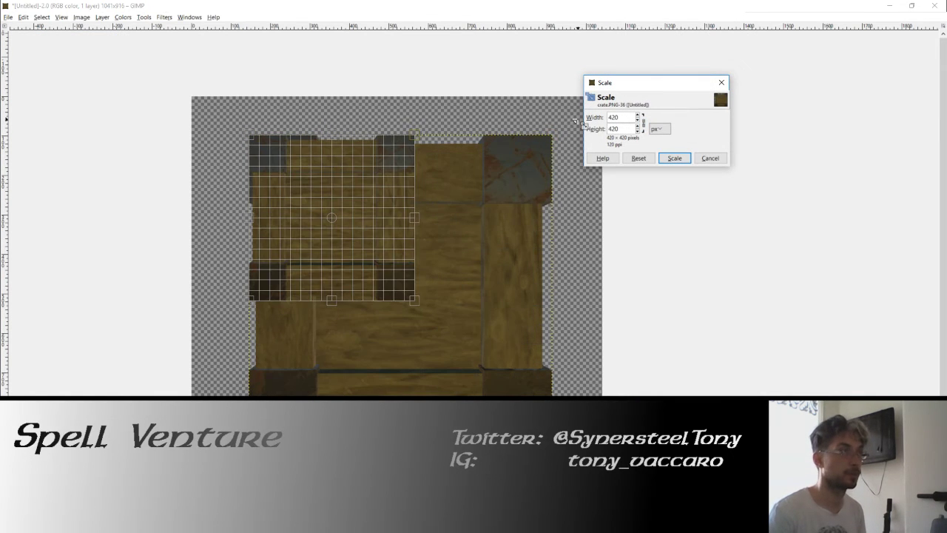
pyautogui.click(675, 158)
pyautogui.press('Tab')
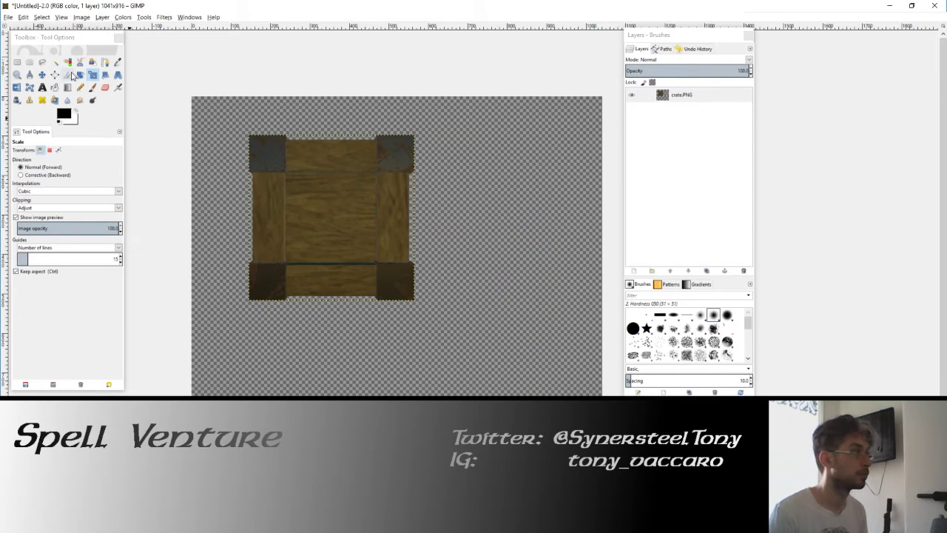
# Move the crate toward the canvas centre and fit the canvas to the layer.
pyautogui.click(42, 75)
pyautogui.moveTo(292, 172); pyautogui.dragTo(374, 227)
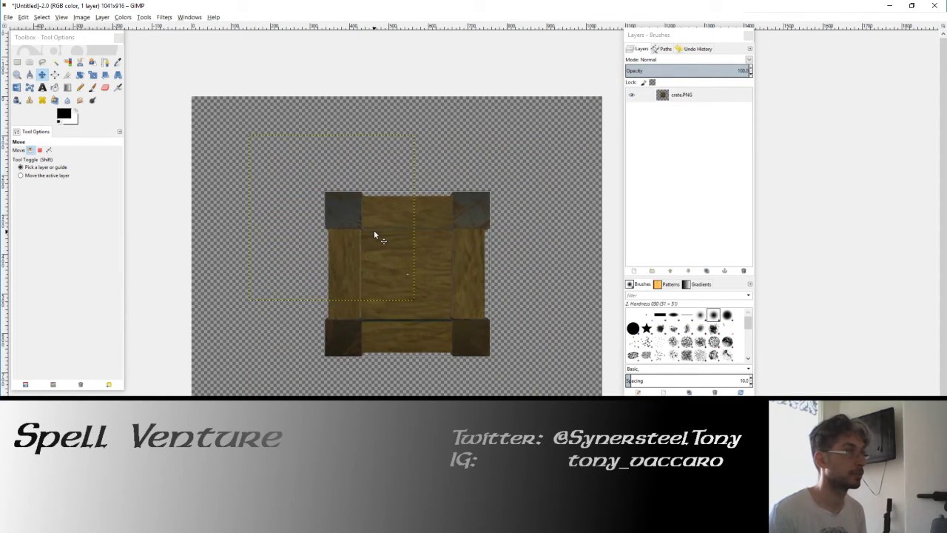
pyautogui.scroll(2, 388, 225)
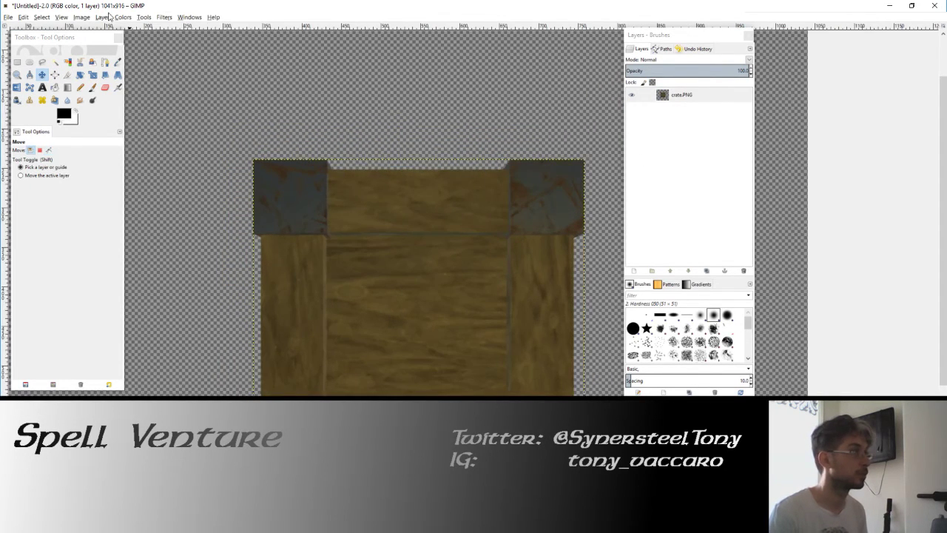
pyautogui.click(107, 16)
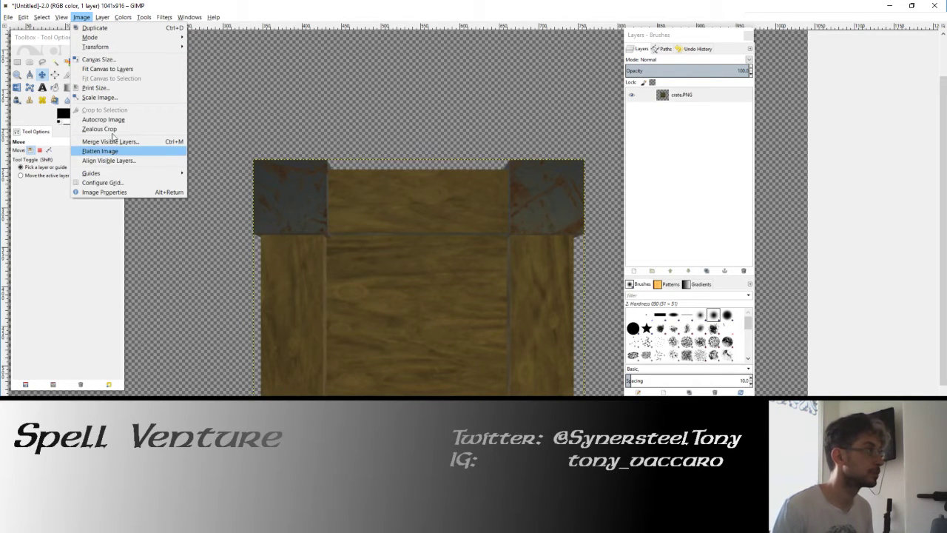
pyautogui.click(108, 69)
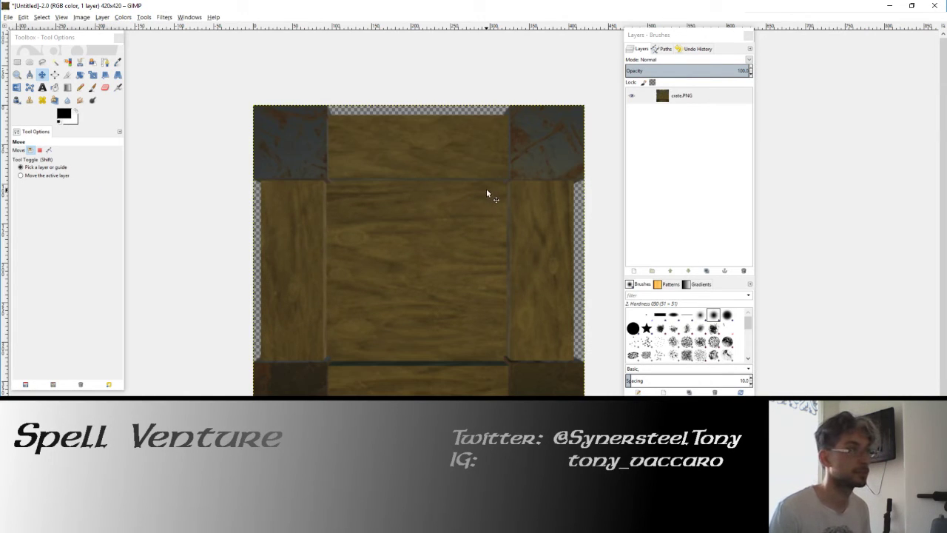
# Sharpen the crate texture and duplicate its layer.
pyautogui.click(145, 18)
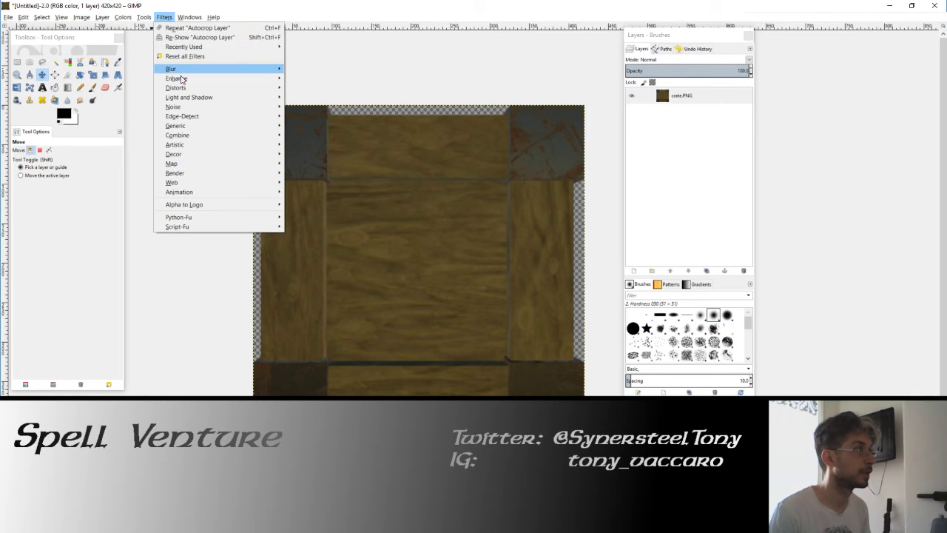
pyautogui.moveTo(177, 78)
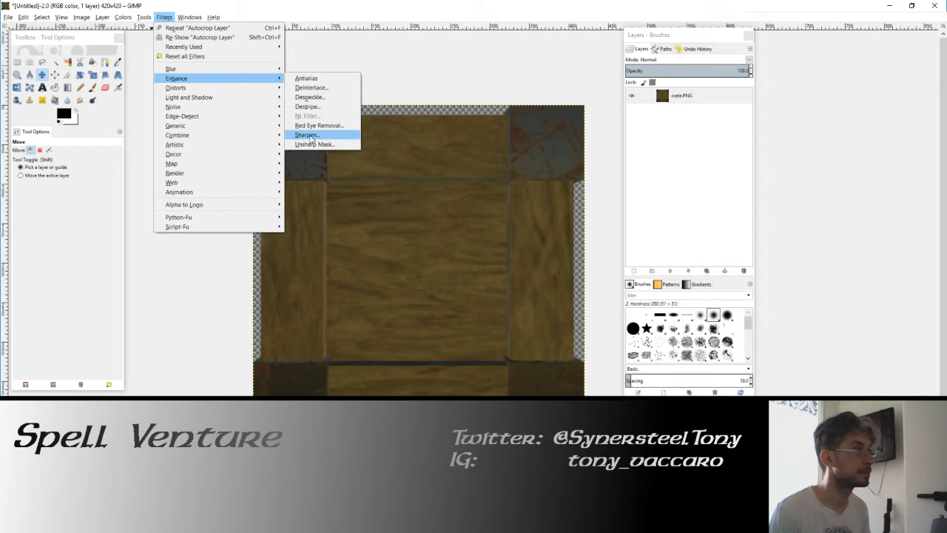
pyautogui.click(306, 135)
pyautogui.click(478, 341)
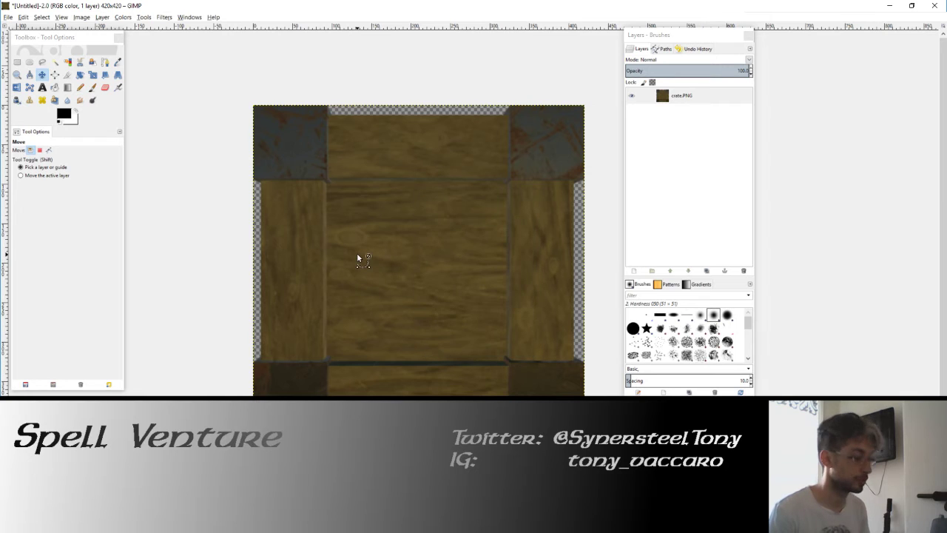
pyautogui.hotkey('shift', 'm')
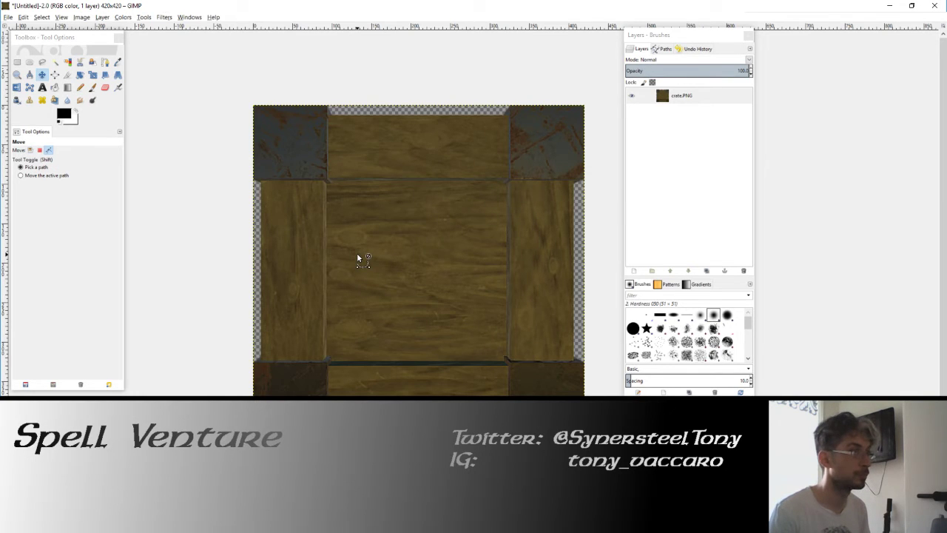
pyautogui.click(707, 271)
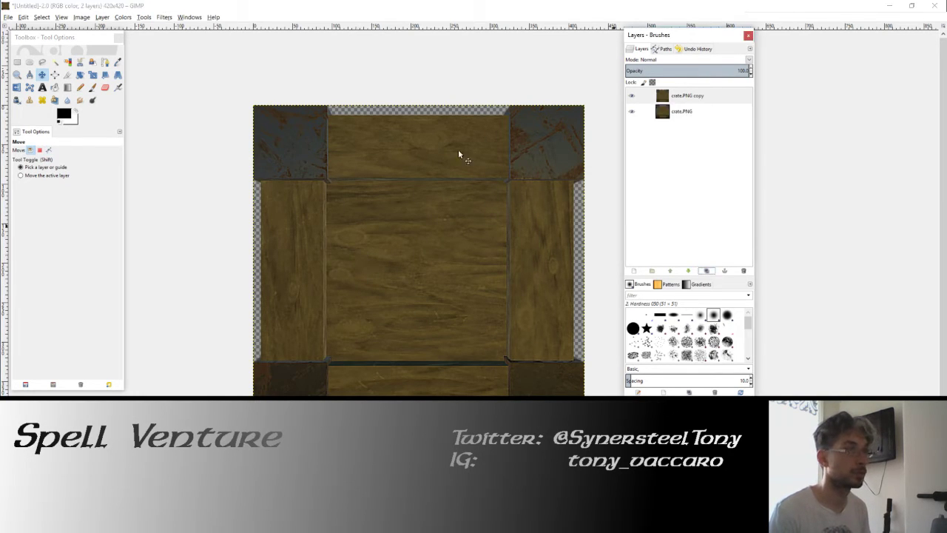
# Set the crate copy to Overlay mode and brighten it with an upward Curves bend.
pyautogui.click(123, 17)
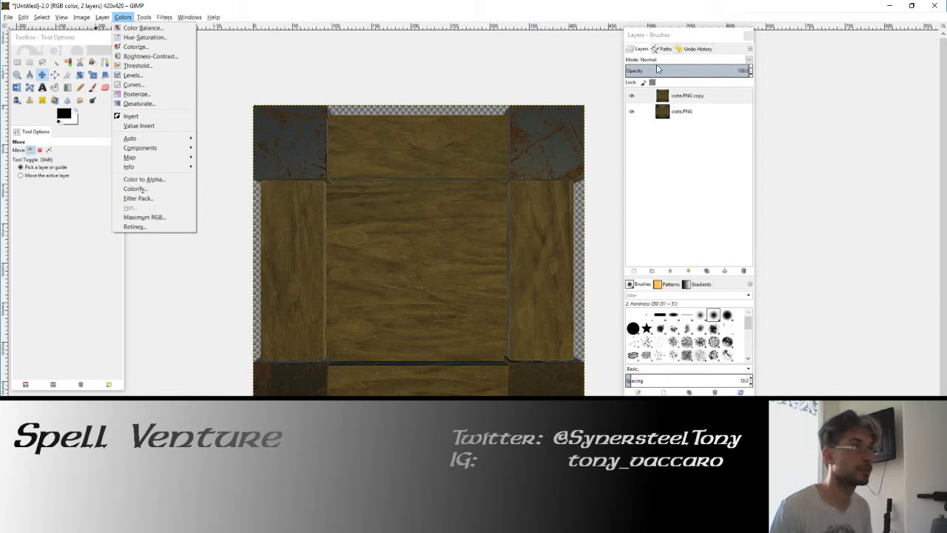
pyautogui.click(688, 59)
pyautogui.click(688, 59)
pyautogui.click(655, 175)
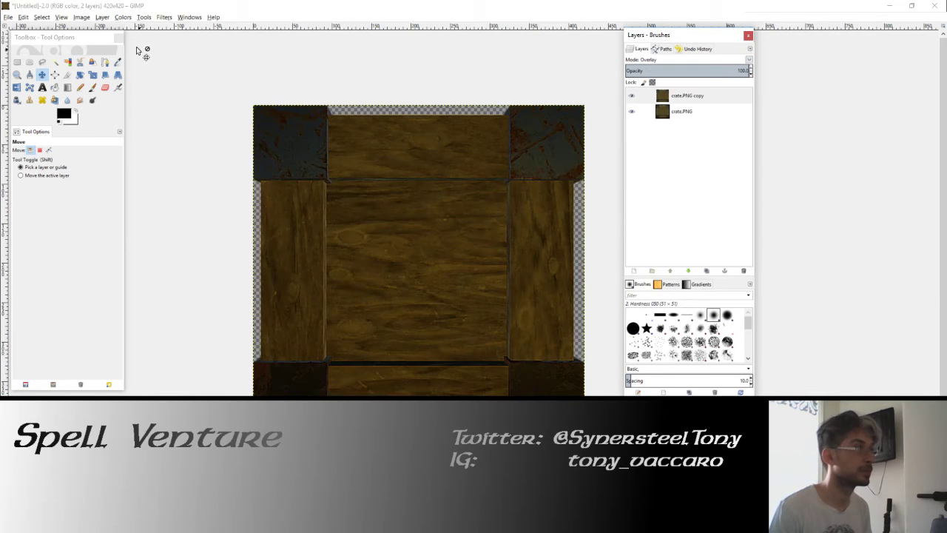
pyautogui.click(123, 17)
pyautogui.click(152, 86)
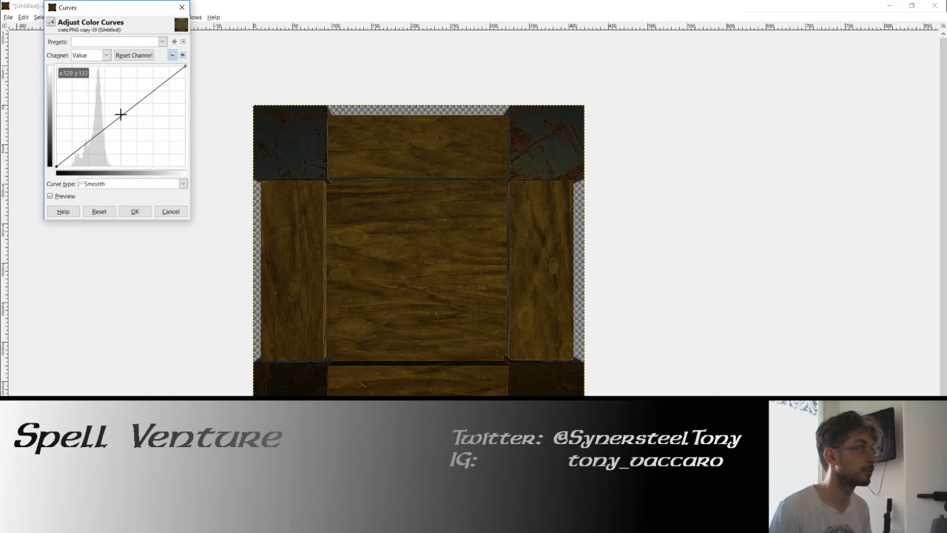
pyautogui.moveTo(121, 115); pyautogui.dragTo(88, 93)
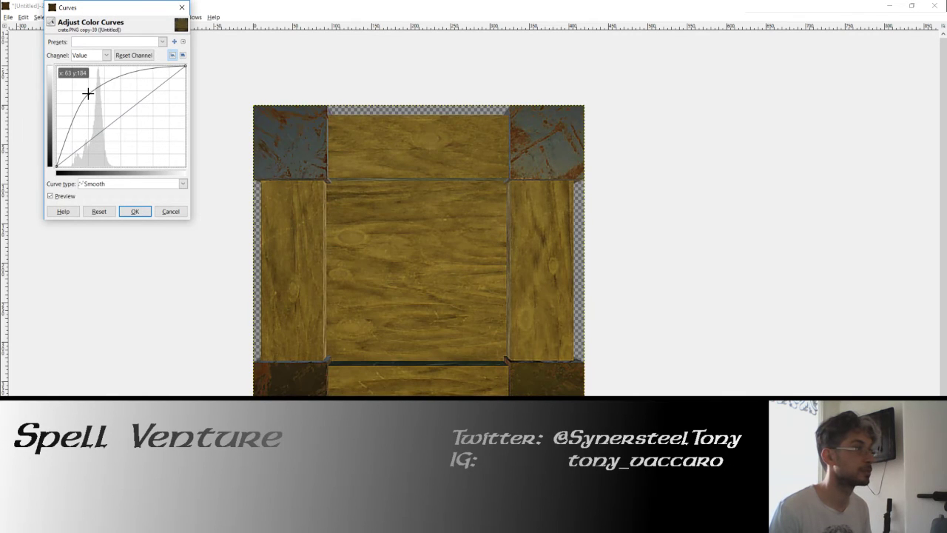
pyautogui.click(135, 211)
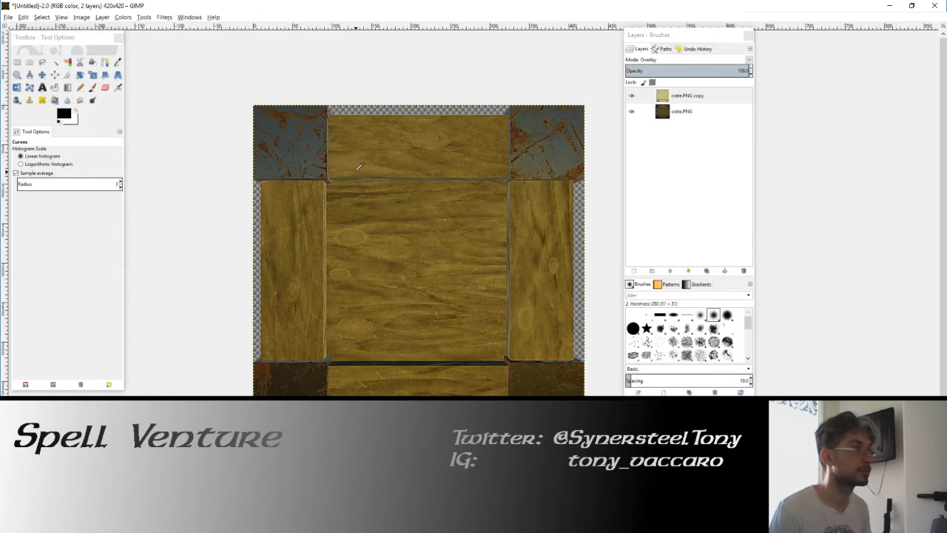
pyautogui.press('-')
pyautogui.press('-')
pyautogui.press('+')
pyautogui.press('+')
pyautogui.press('+')
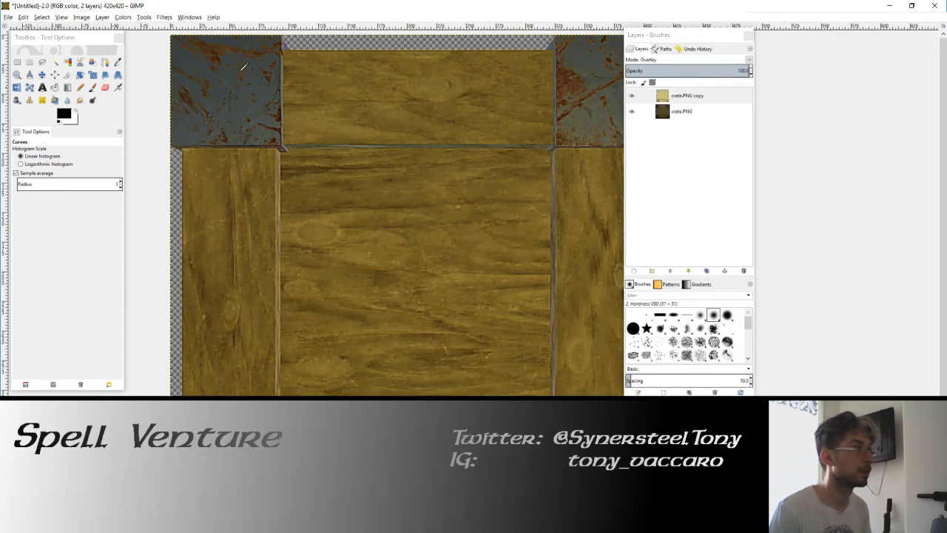
# Reapply the plain Blur filter and compare the crate before and after.
pyautogui.click(163, 16)
pyautogui.moveTo(184, 47)
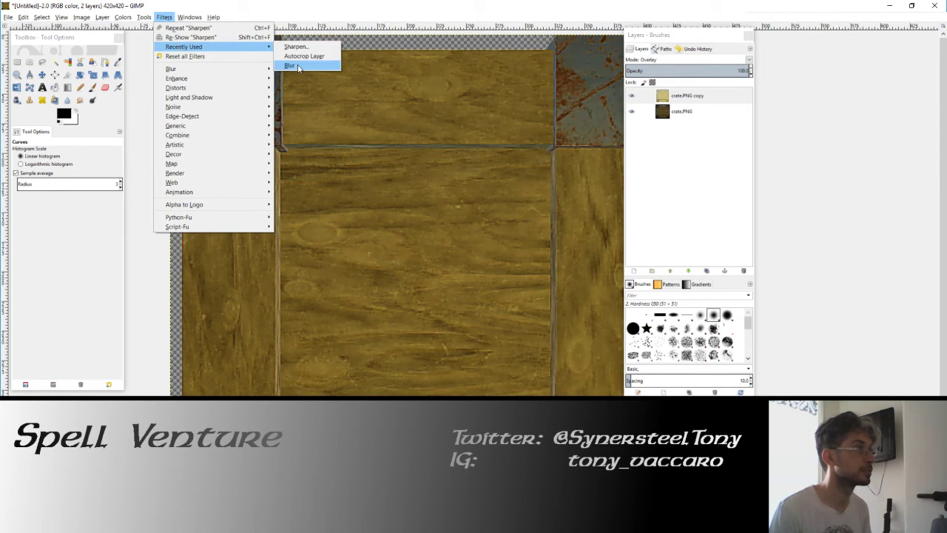
pyautogui.click(297, 66)
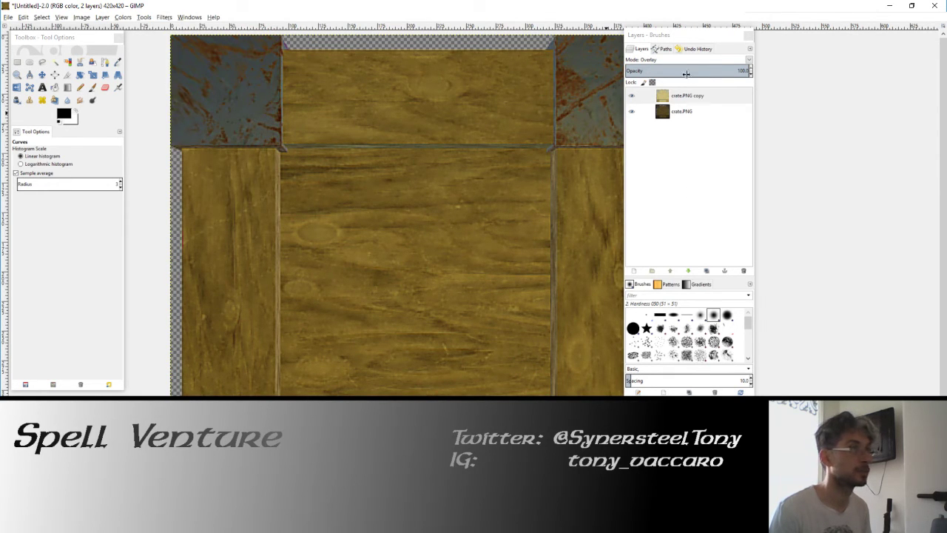
pyautogui.moveTo(686, 73); pyautogui.dragTo(773, 61)
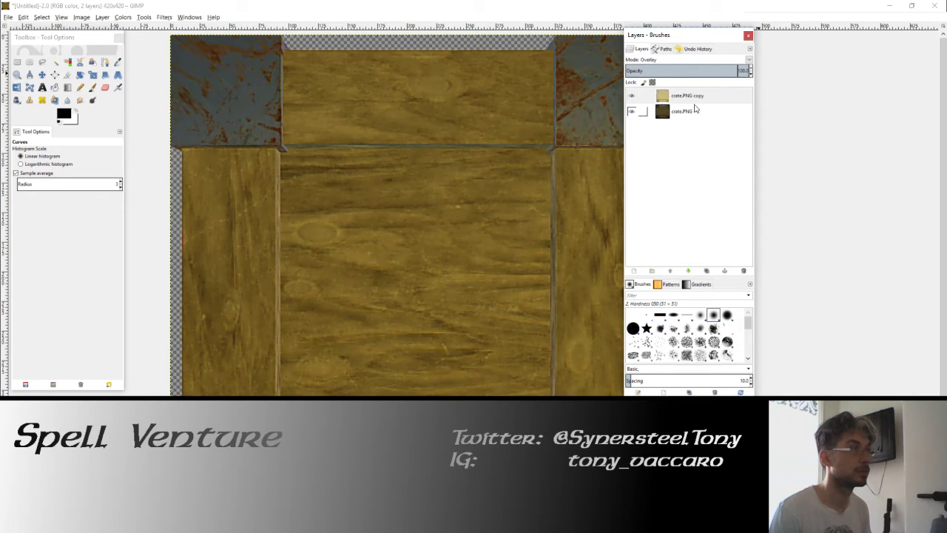
pyautogui.click(680, 111)
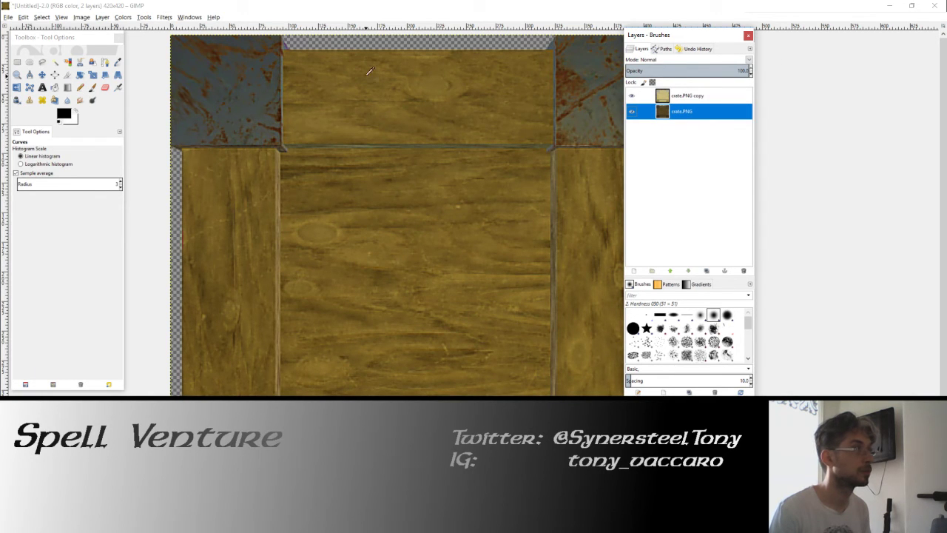
pyautogui.hotkey('ctrl', 'z')
pyautogui.hotkey('ctrl', 'y')
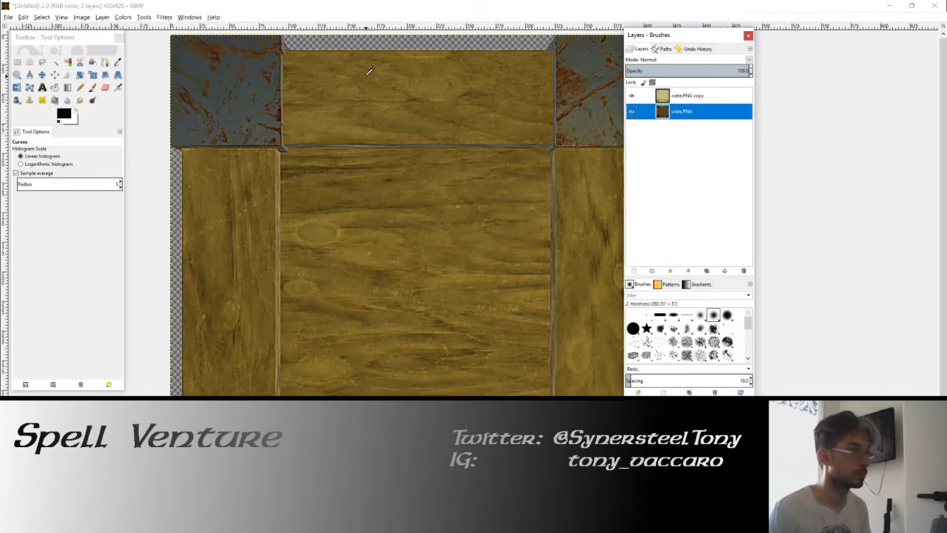
pyautogui.scroll(1, 414, 104)
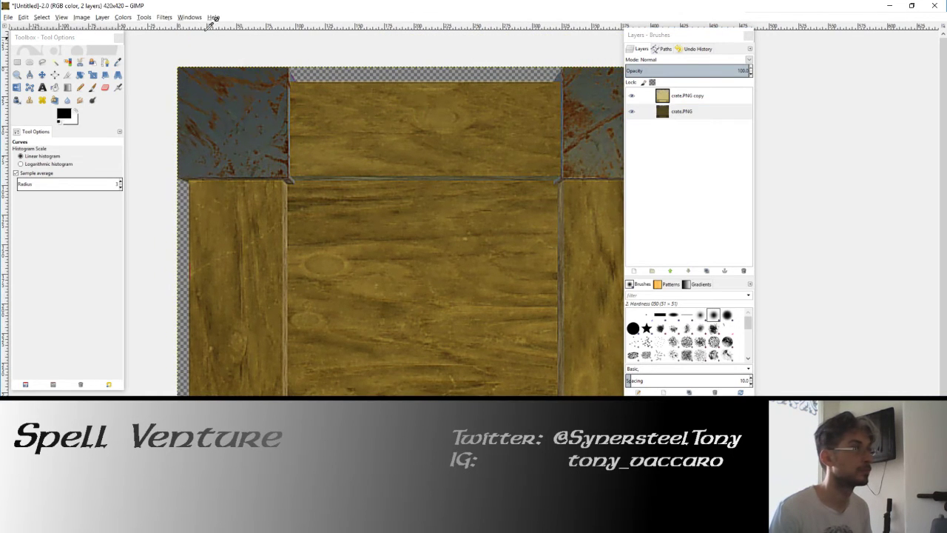
# Apply a Gaussian Blur of radius 1.0 to the crate.PNG layer.
pyautogui.click(163, 18)
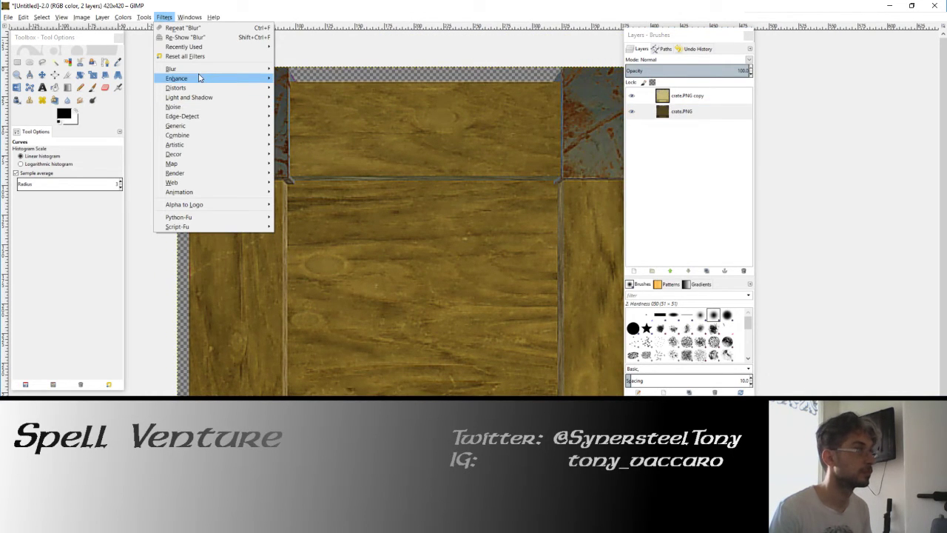
pyautogui.moveTo(213, 68)
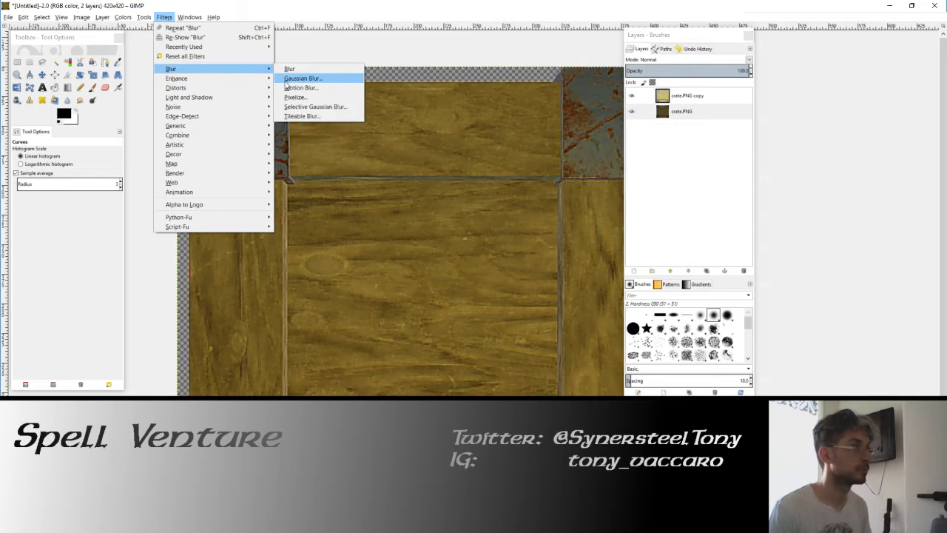
pyautogui.click(305, 78)
pyautogui.moveTo(470, 324); pyautogui.dragTo(414, 319)
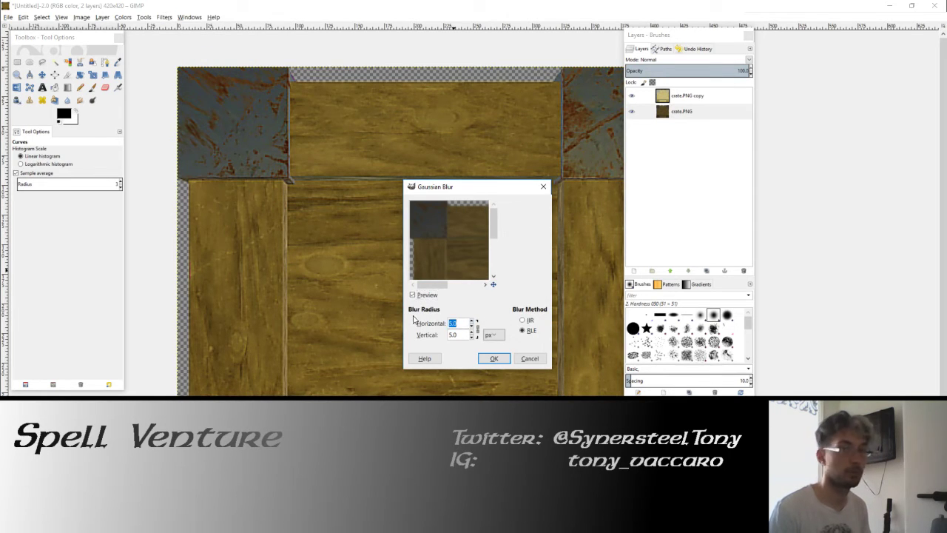
pyautogui.write('1')
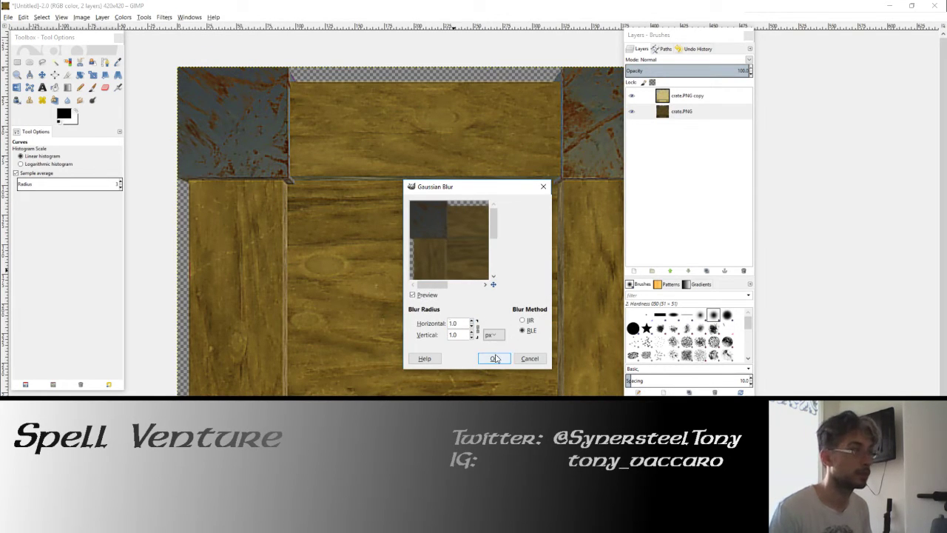
pyautogui.click(495, 358)
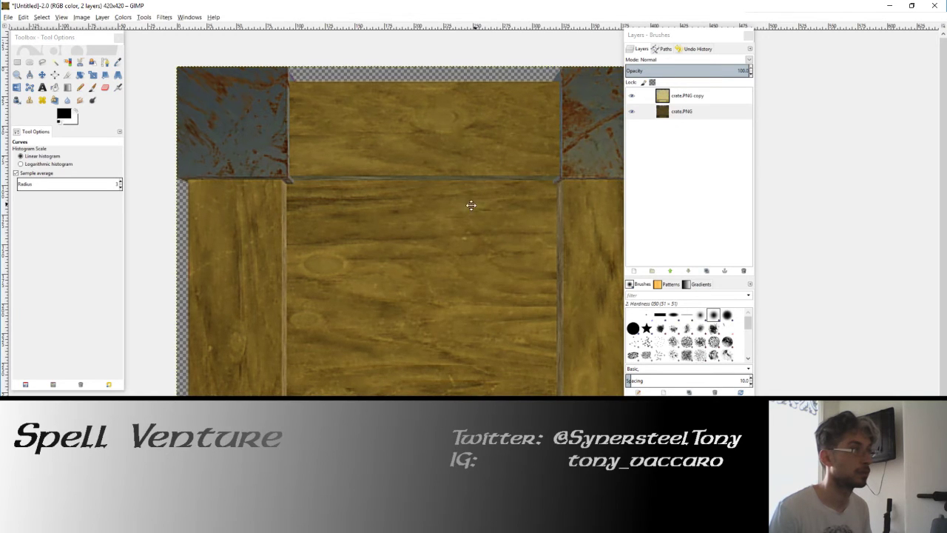
pyautogui.moveTo(469, 205); pyautogui.dragTo(421, 205)
# Toggle the overlay copy layer off and on to compare the texture with and without it.
pyautogui.click(633, 97)
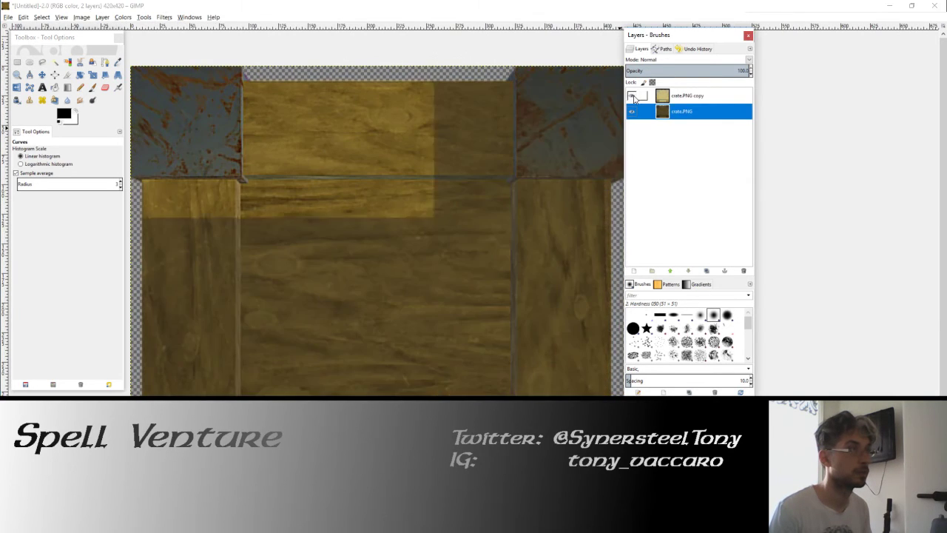
pyautogui.click(633, 97)
pyautogui.click(633, 97)
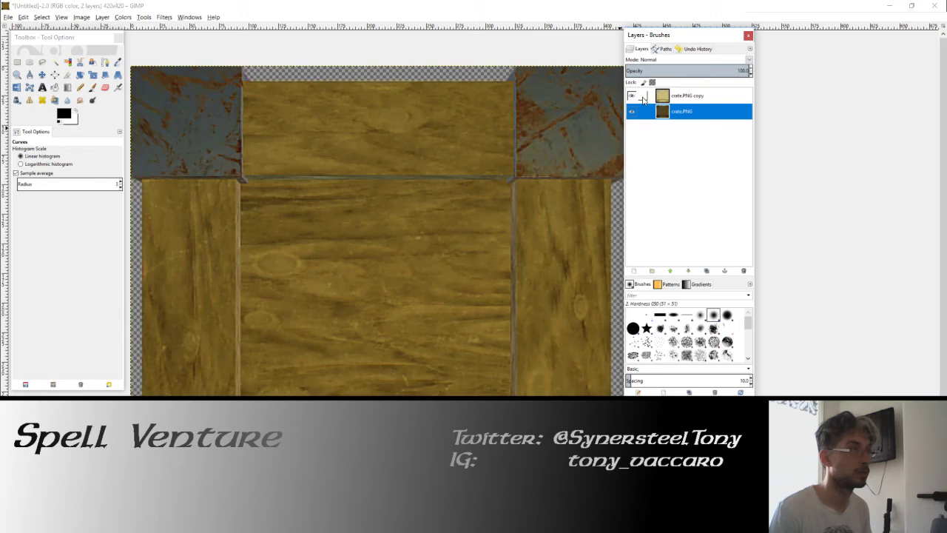
# Re-apply the Sharpen filter to the crate texture at sharpness 25.
pyautogui.click(164, 18)
pyautogui.moveTo(183, 47)
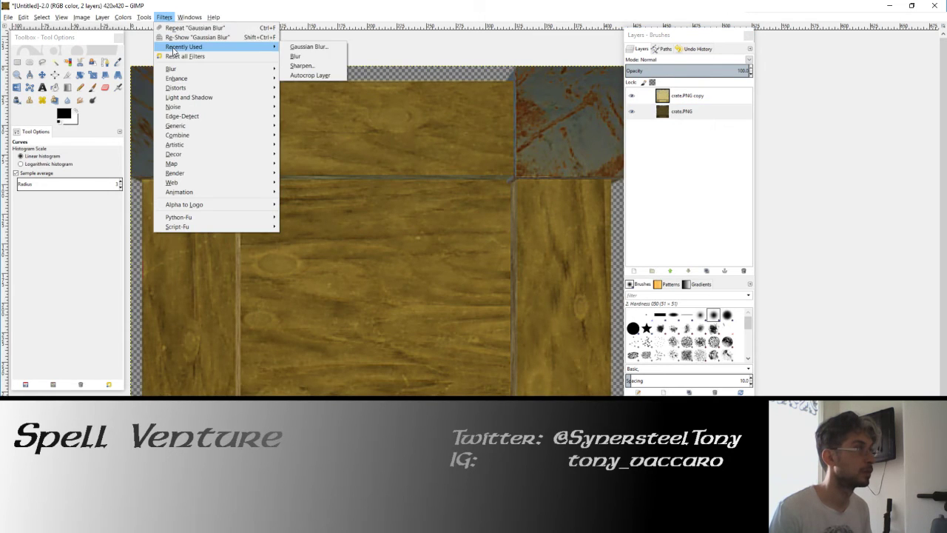
pyautogui.click(300, 65)
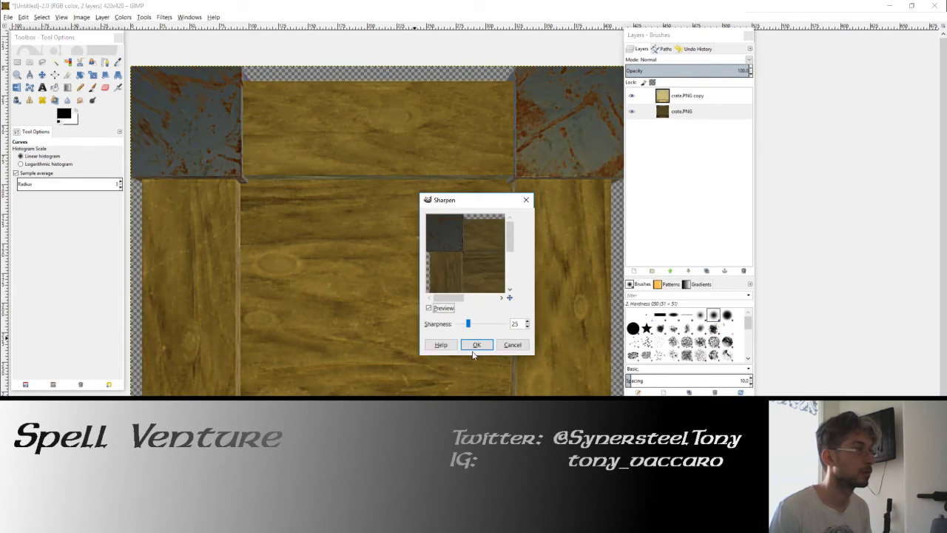
pyautogui.click(484, 341)
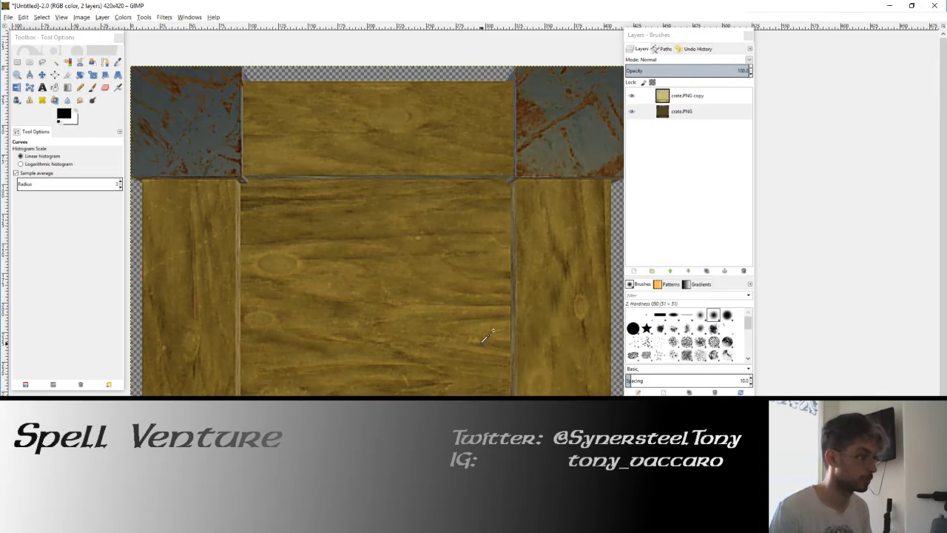
# Activate the base crate.PNG layer and fuzzy-select the wood's top edge and the transparent strip above.
pyautogui.click(681, 111)
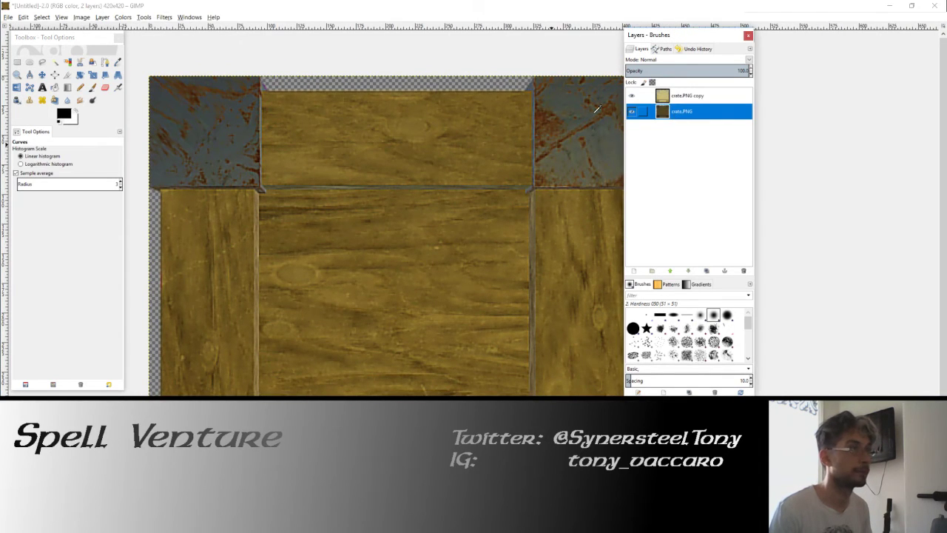
pyautogui.click(68, 61)
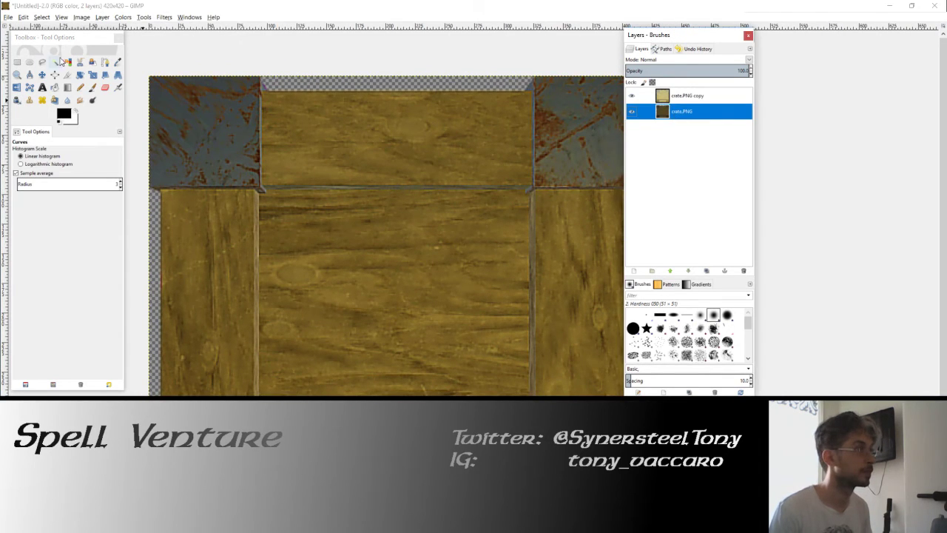
pyautogui.click(676, 104)
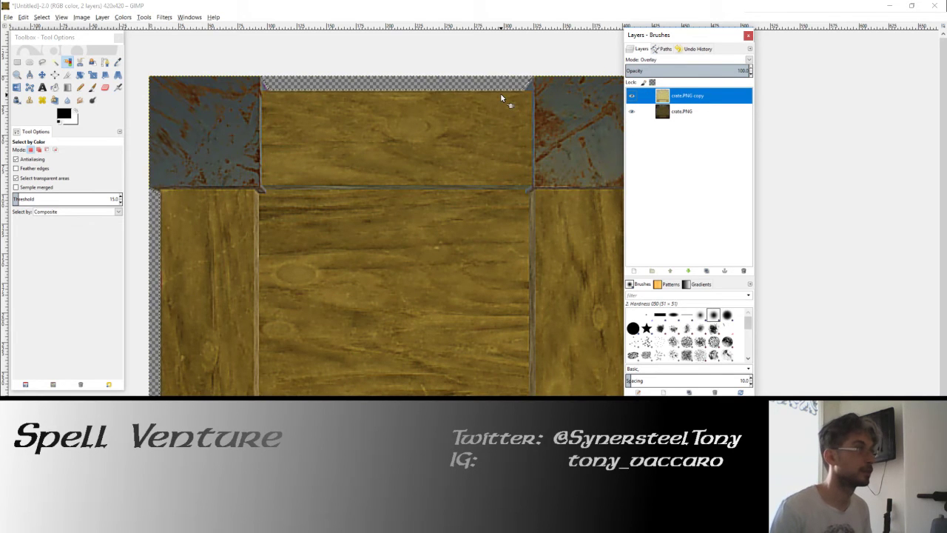
pyautogui.scroll(2, 477, 72)
pyautogui.scroll(2, 374, 109)
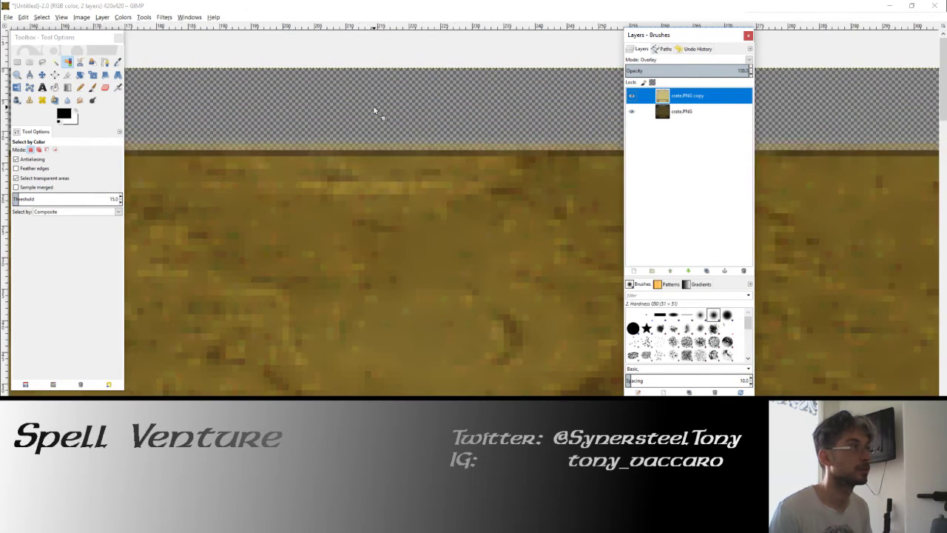
pyautogui.click(669, 113)
pyautogui.press('u')
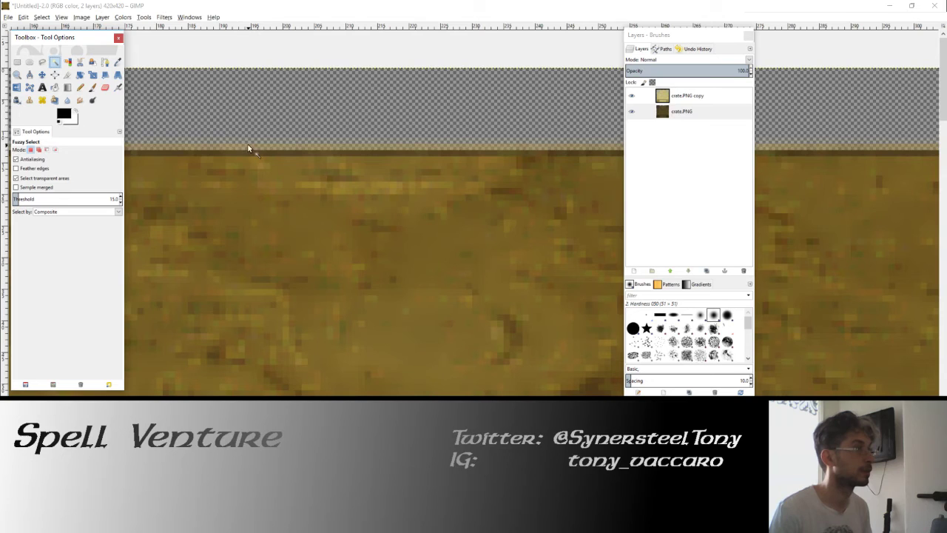
pyautogui.click(250, 147)
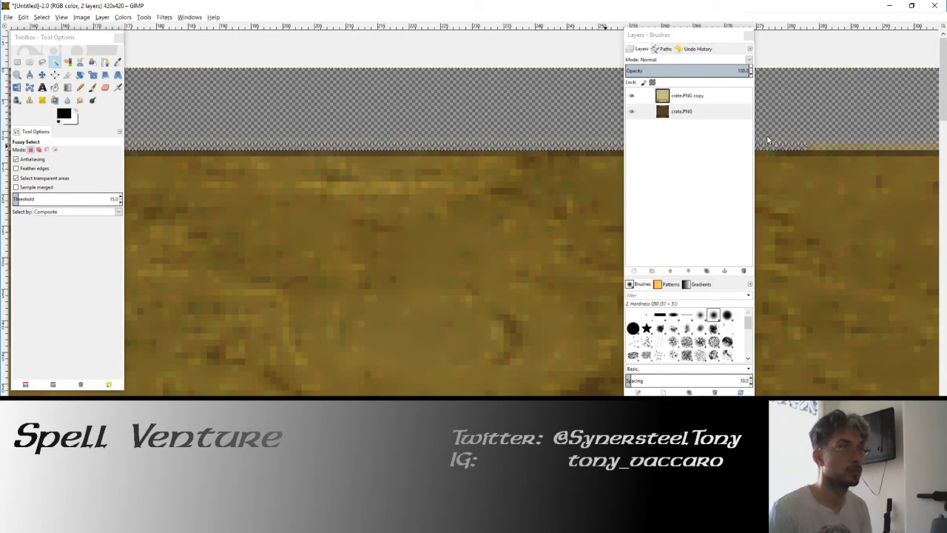
pyautogui.click(433, 141)
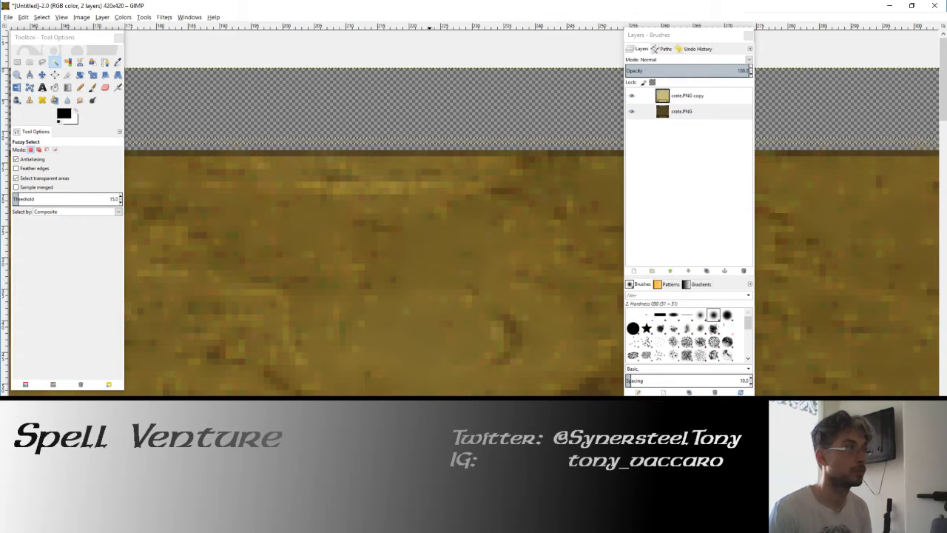
# Fuzzy-select regions of the wood texture, adding more wood to the selection.
pyautogui.keyDown('ctrl'); pyautogui.scroll(-2, 225, 305); pyautogui.keyUp('ctrl')
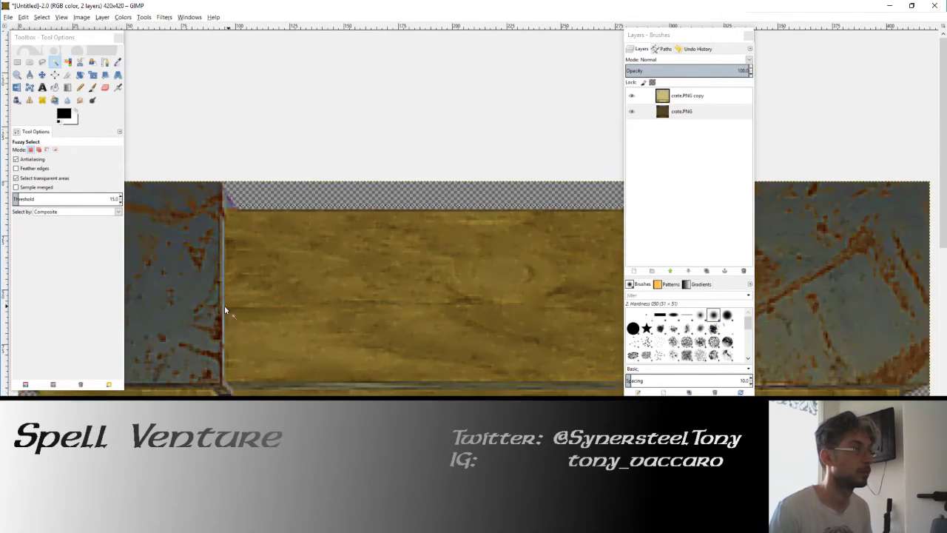
pyautogui.keyDown('ctrl'); pyautogui.scroll(2, 524, 68); pyautogui.keyUp('ctrl')
pyautogui.keyDown('ctrl'); pyautogui.scroll(3, 330, 231); pyautogui.keyUp('ctrl')
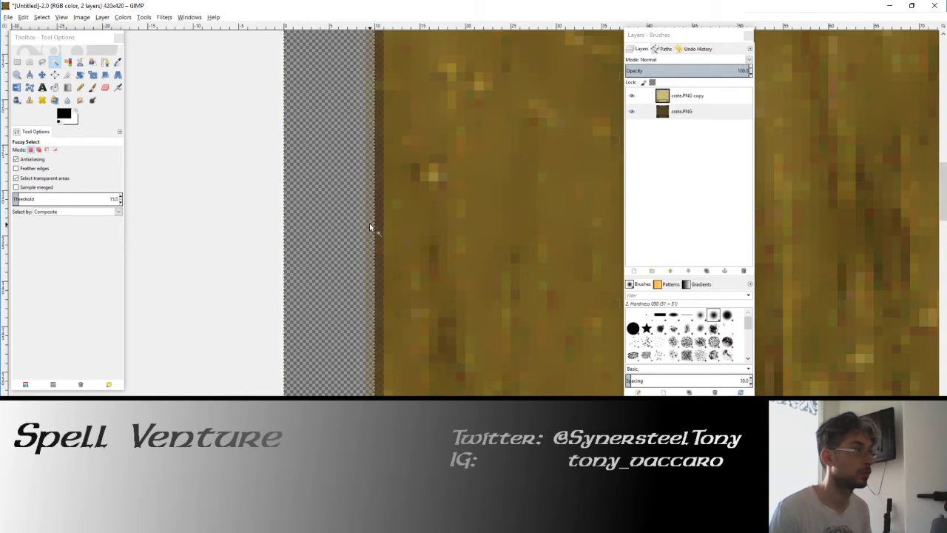
pyautogui.click(370, 227)
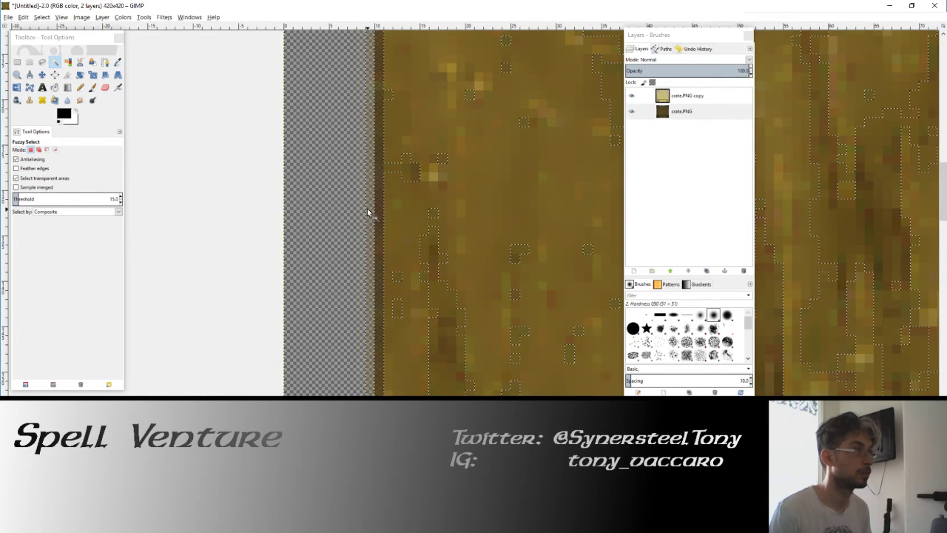
pyautogui.keyDown('shift'); pyautogui.click(372, 198); pyautogui.keyUp('shift')
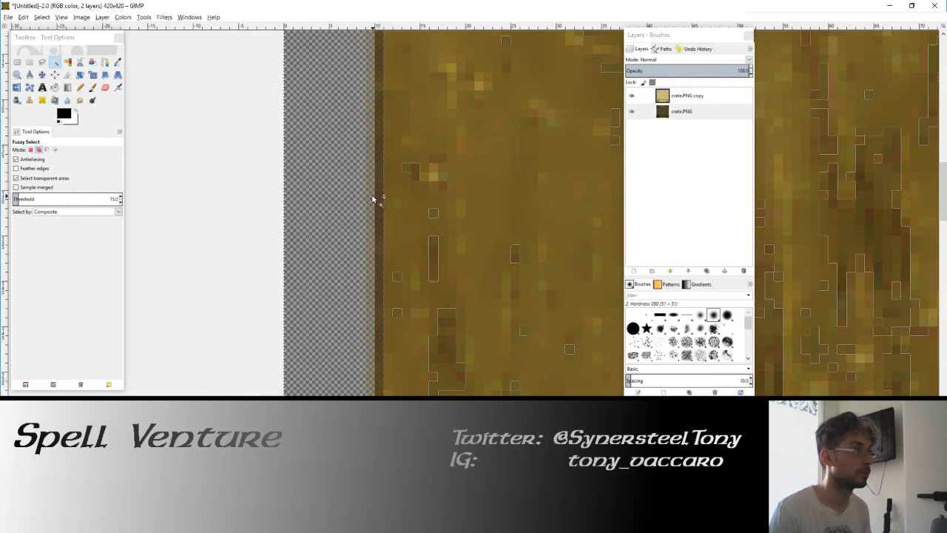
pyautogui.scroll(-2, 385, 248)
pyautogui.scroll(-2, 394, 245)
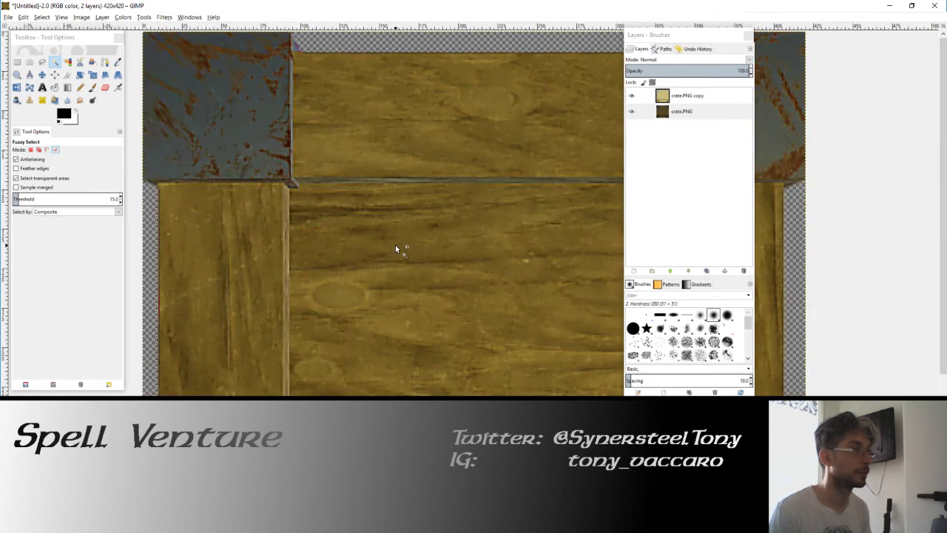
pyautogui.scroll(-2, 392, 244)
pyautogui.scroll(1, 408, 258)
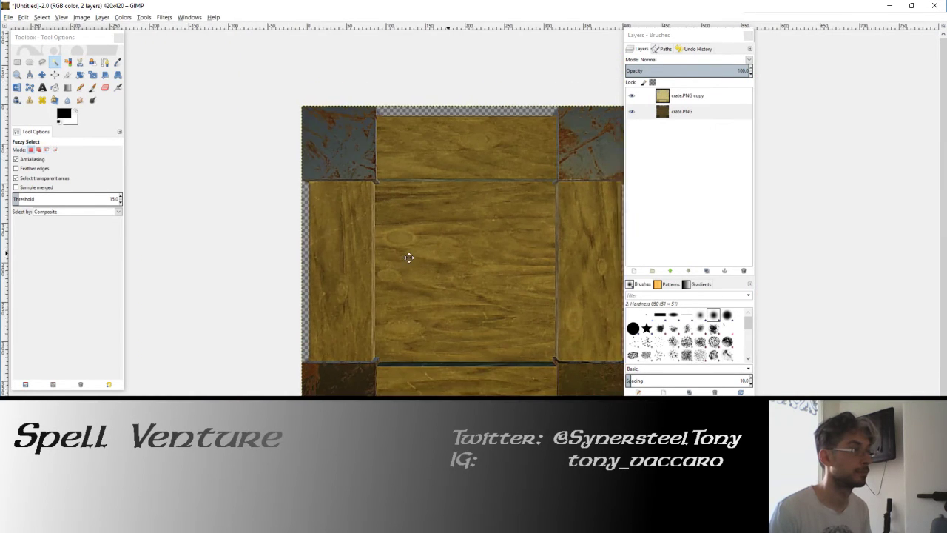
pyautogui.hscroll(2, 409, 257)
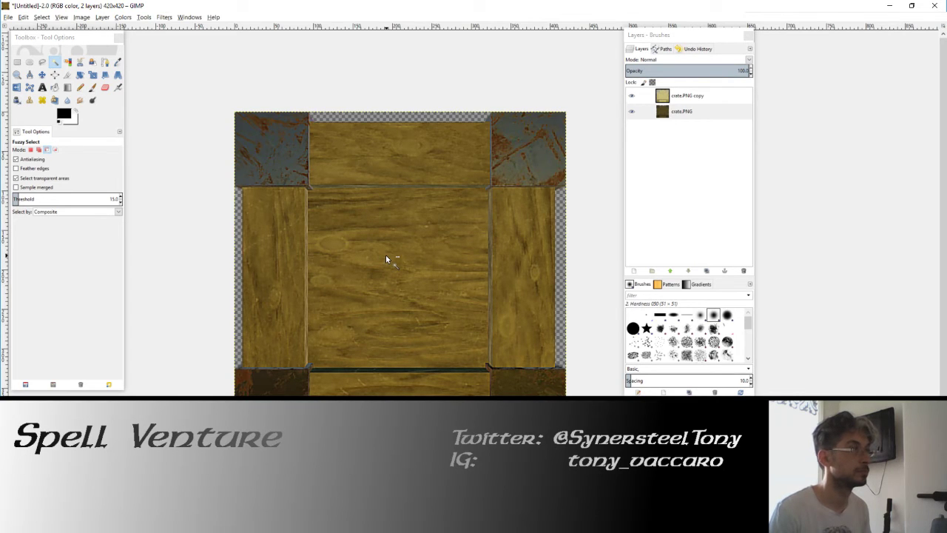
# Hide the bottom crate.PNG layer to check the texture, then show it again.
pyautogui.click(632, 112)
pyautogui.click(632, 112)
pyautogui.click(632, 112)
pyautogui.click(632, 115)
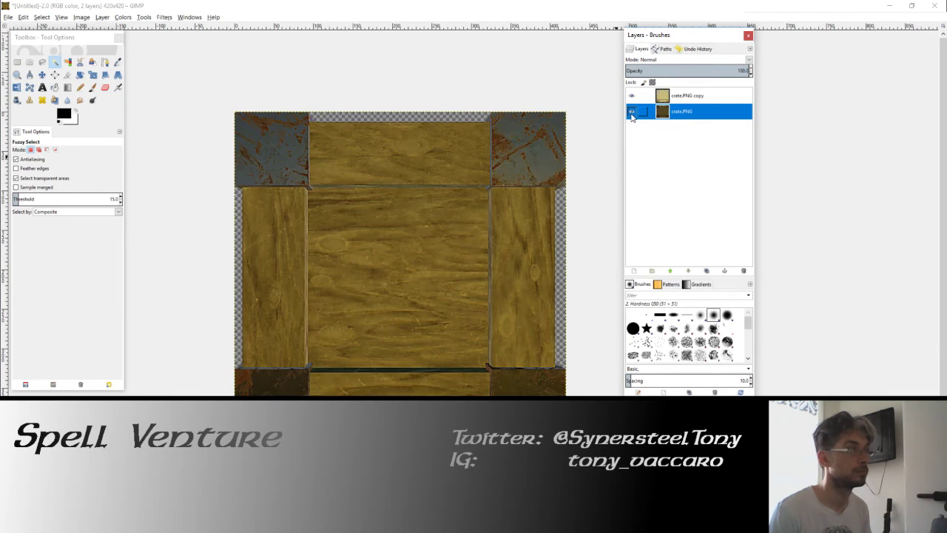
pyautogui.click(8, 17)
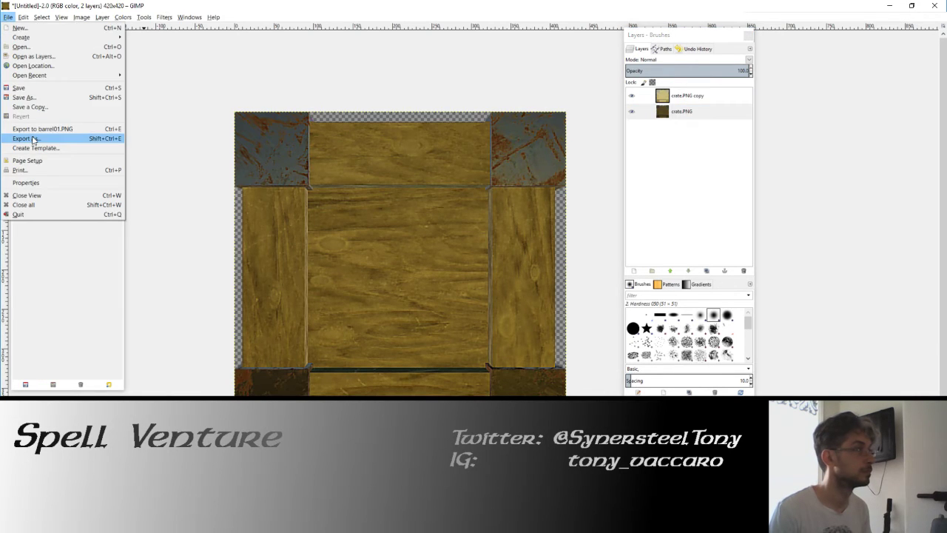
# Export the image as crate01.PNG with default PNG options, and move the layers panel to the right edge.
pyautogui.click(33, 139)
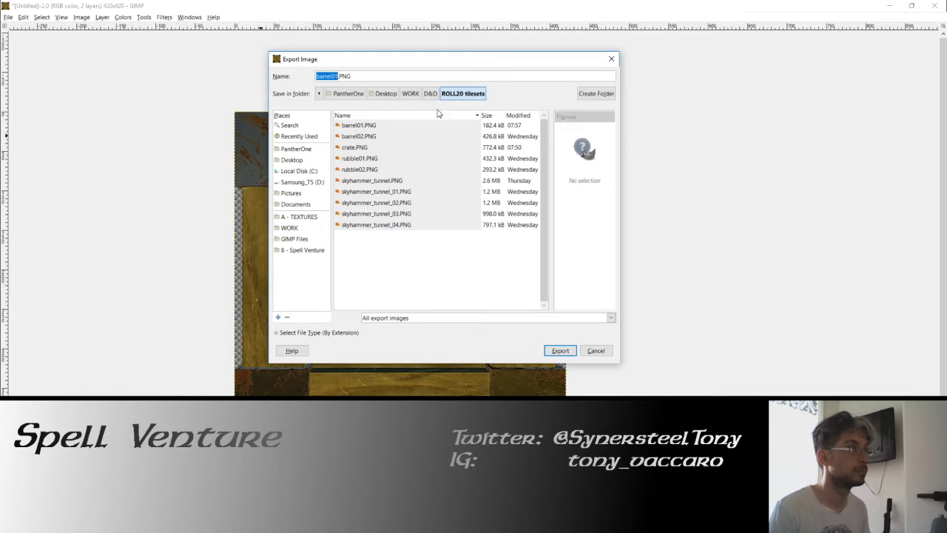
pyautogui.click(363, 148)
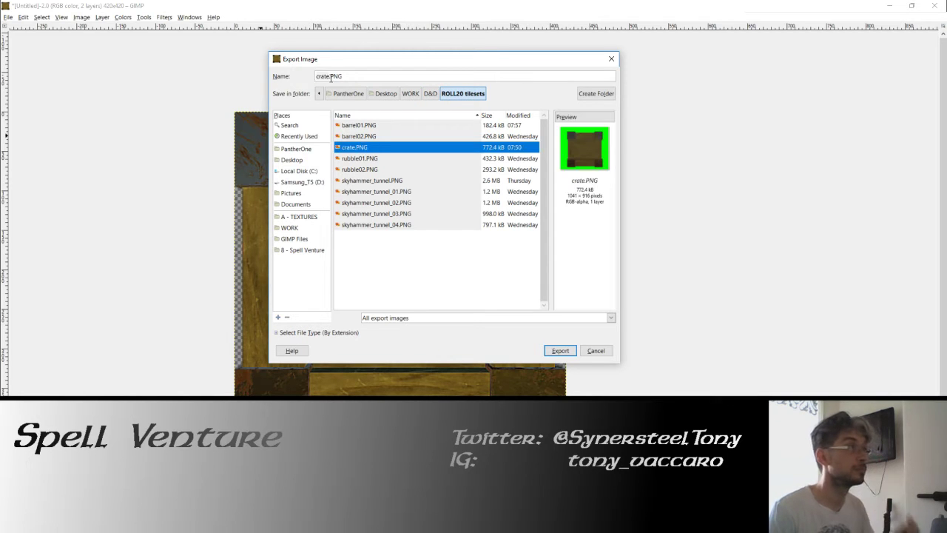
pyautogui.press('Tab')
pyautogui.write('01')
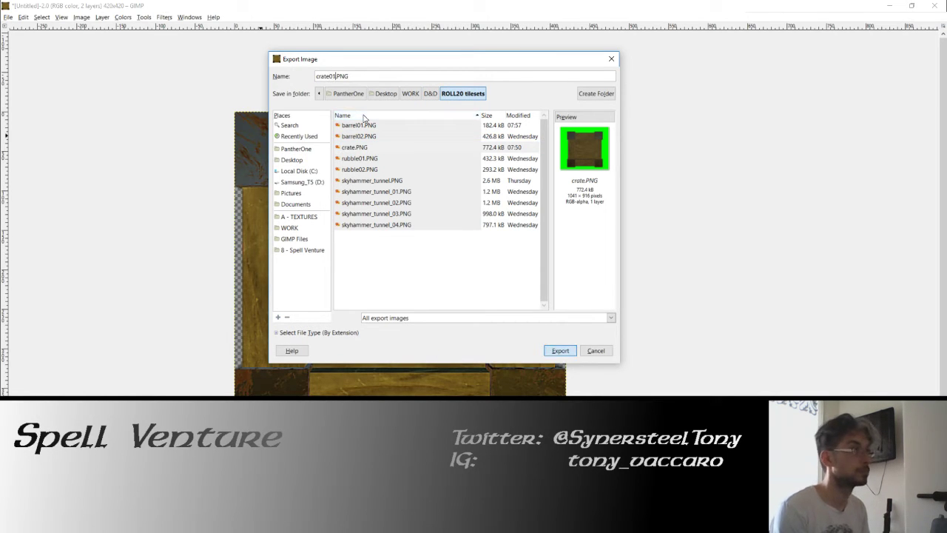
pyautogui.press('Return')
pyautogui.click(487, 348)
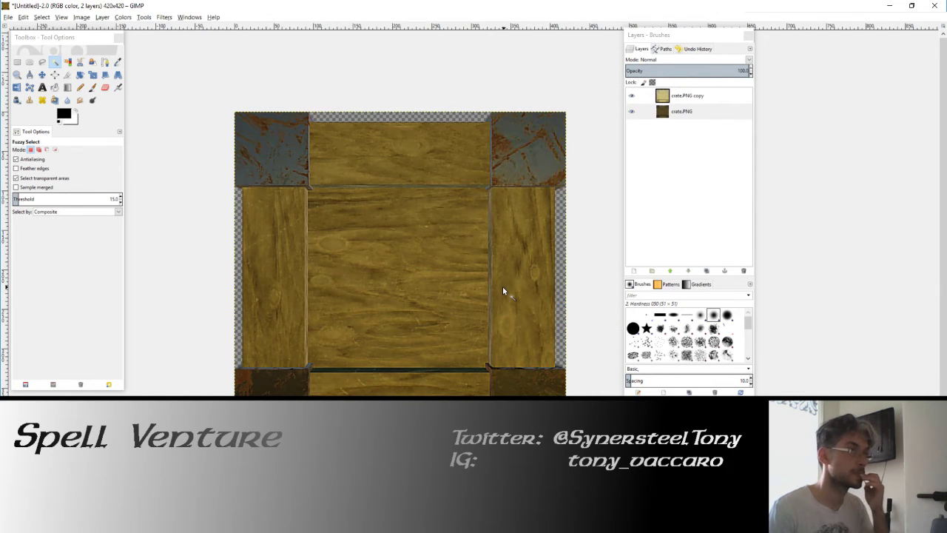
pyautogui.moveTo(688, 41); pyautogui.dragTo(861, 49)
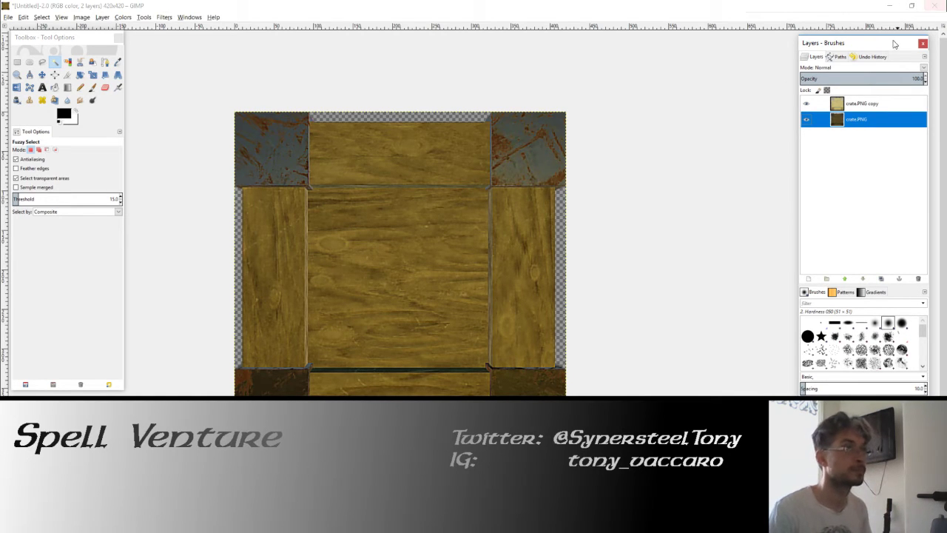
# Close GIMP's open menus and load the ROLL20 project in Unity.
pyautogui.click(15, 15)
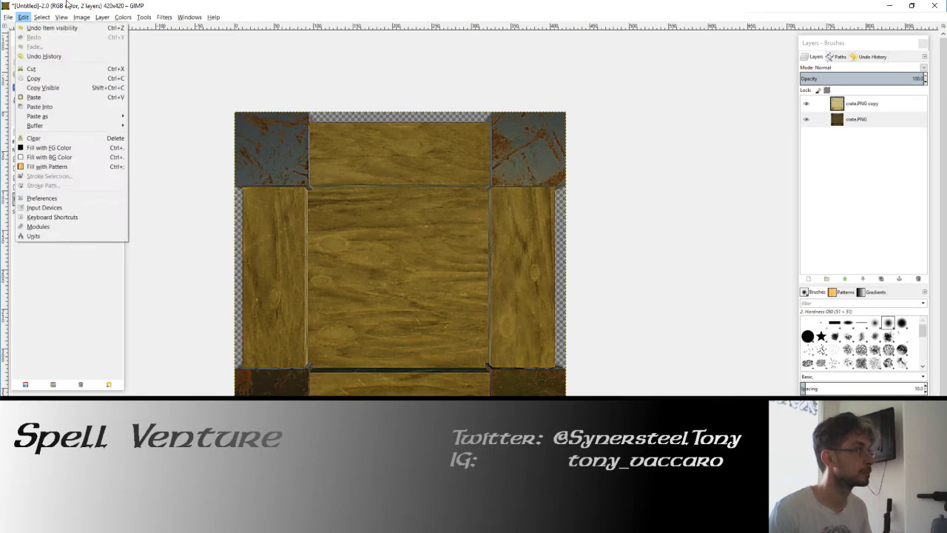
pyautogui.press('Escape')
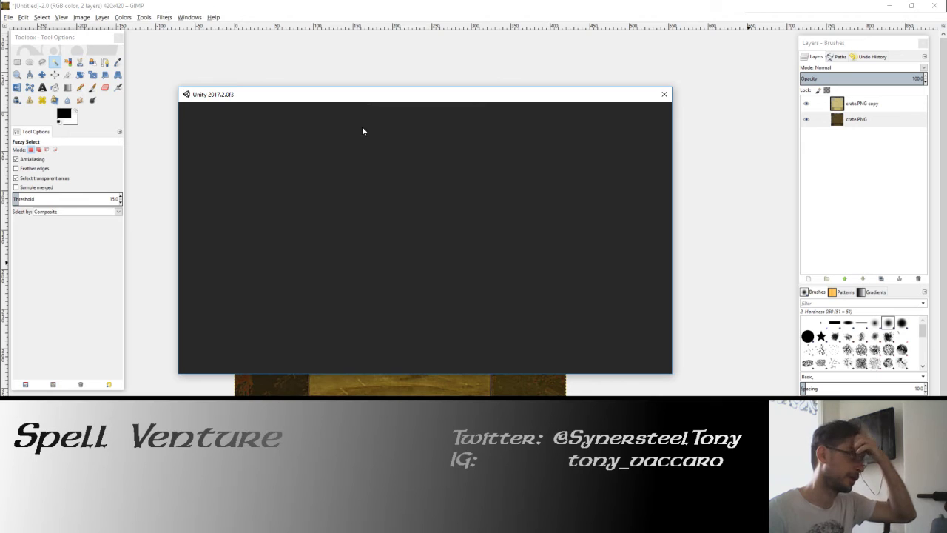
pyautogui.click(318, 176)
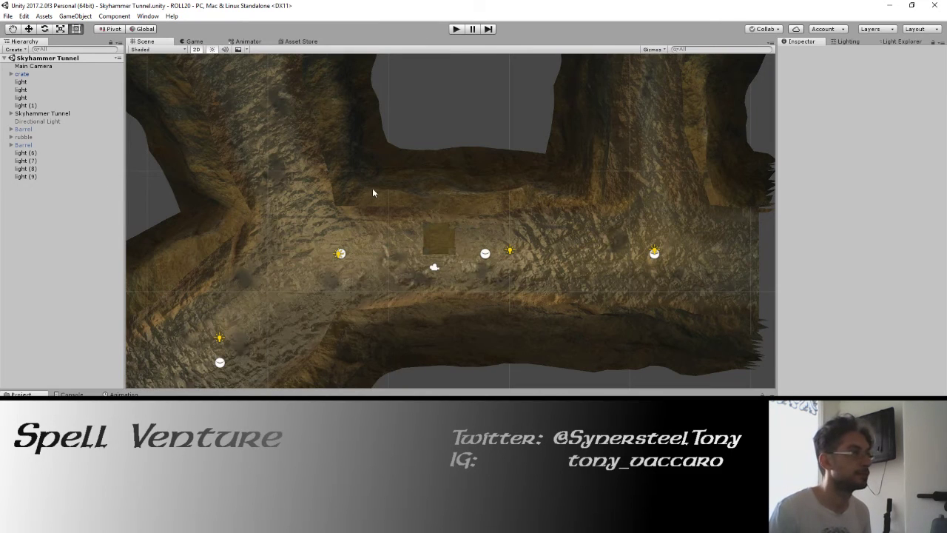
# Move crate below the Barrel objects, toggle the props' visibility, and switch the Scene view to 3D.
pyautogui.moveTo(376, 180); pyautogui.dragTo(363, 165)
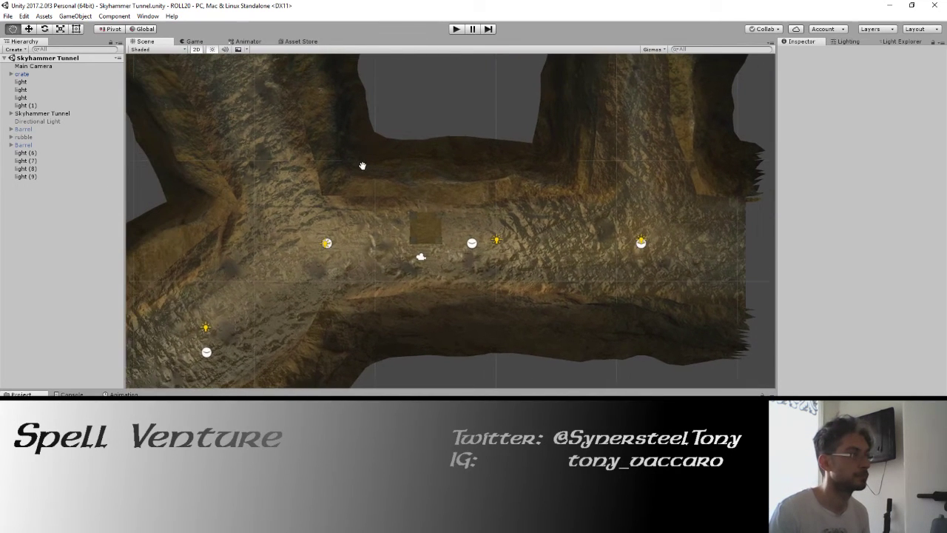
pyautogui.moveTo(22, 76); pyautogui.dragTo(30, 136)
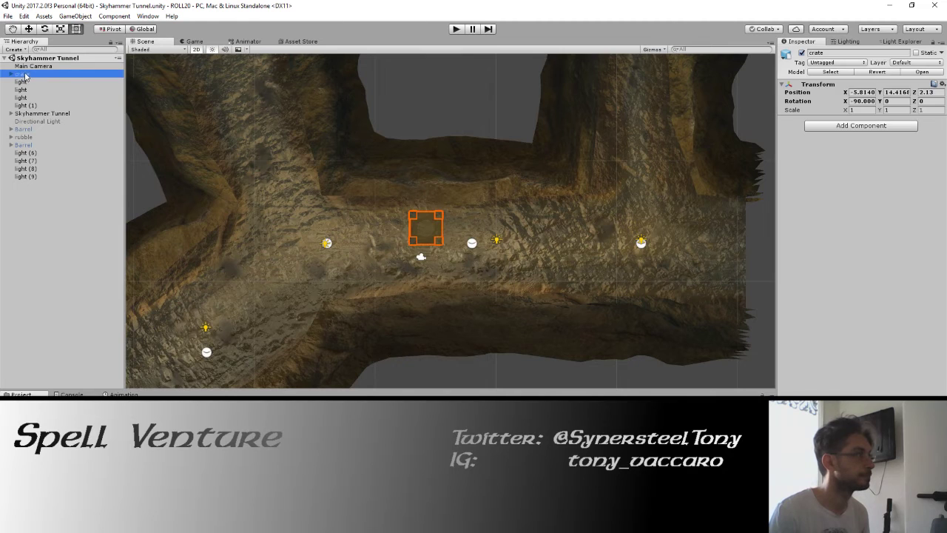
pyautogui.keyDown('shift'); pyautogui.click(28, 121); pyautogui.keyUp('shift')
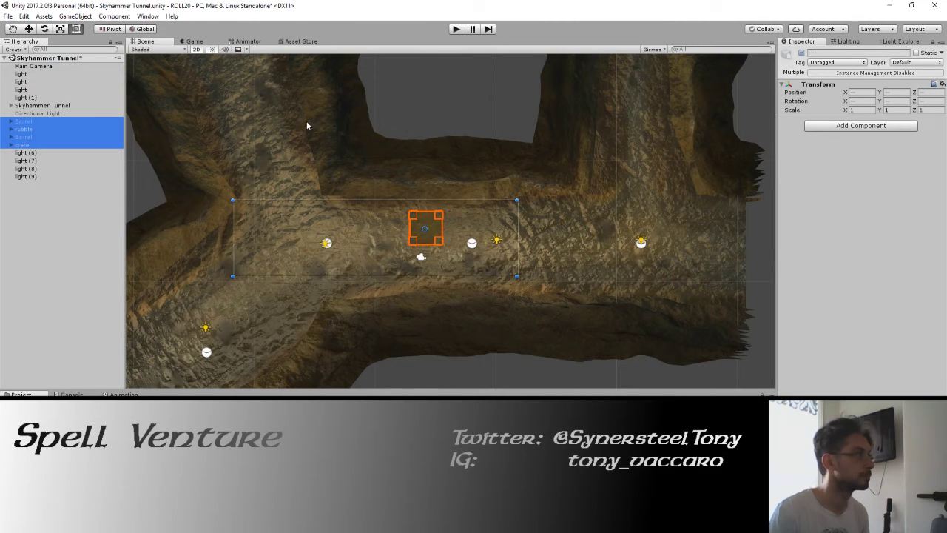
pyautogui.click(802, 53)
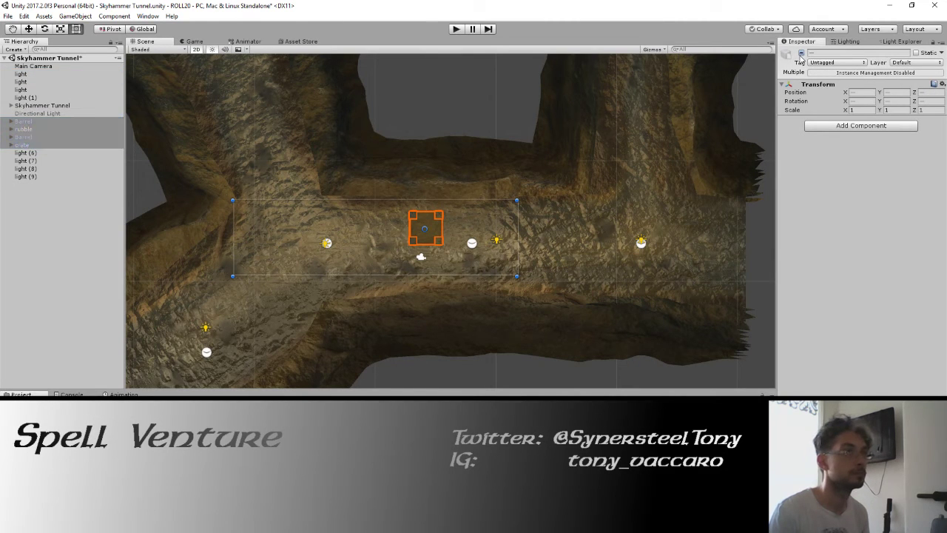
pyautogui.click(801, 54)
pyautogui.click(447, 125)
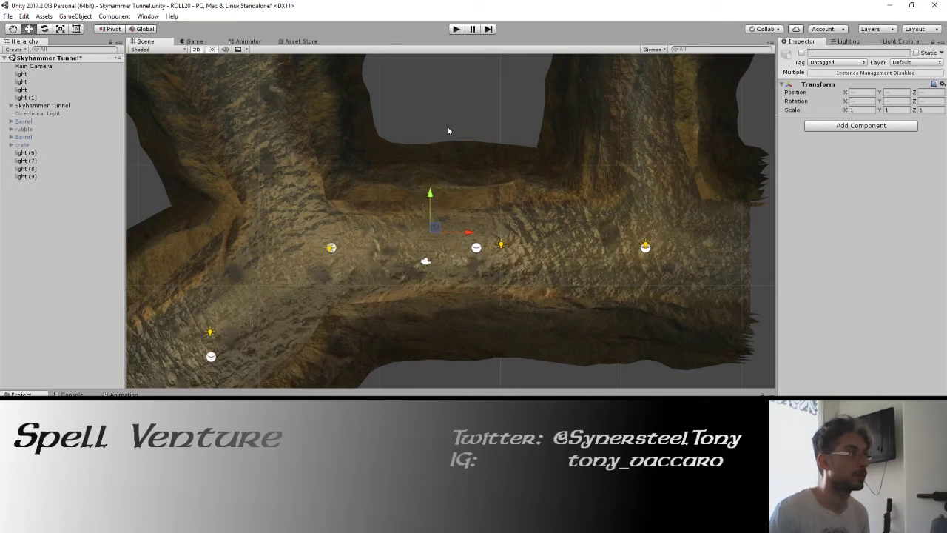
pyautogui.moveTo(447, 126); pyautogui.dragTo(454, 122)
pyautogui.click(193, 51)
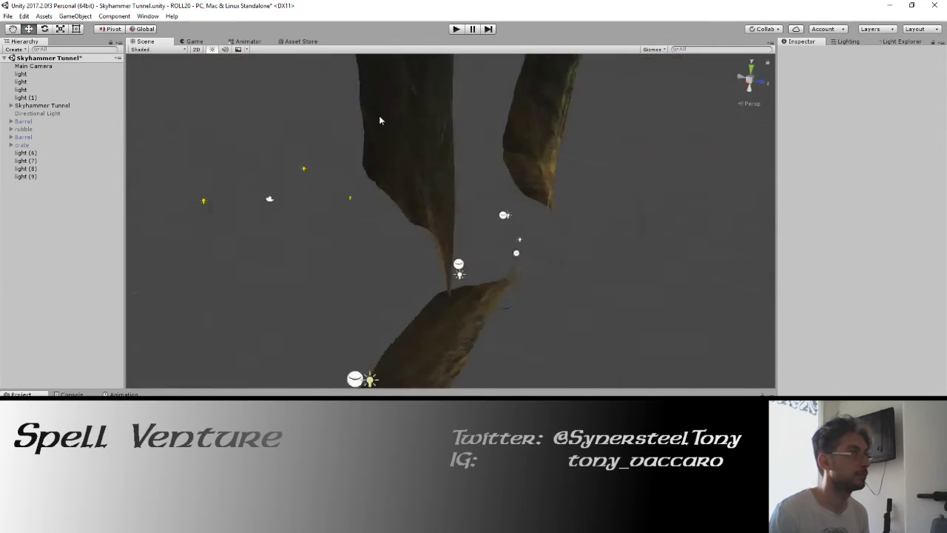
pyautogui.moveTo(379, 115)
pyautogui.mouseDown()
pyautogui.moveTo(443, 153)
pyautogui.moveTo(458, 143)
pyautogui.mouseUp()
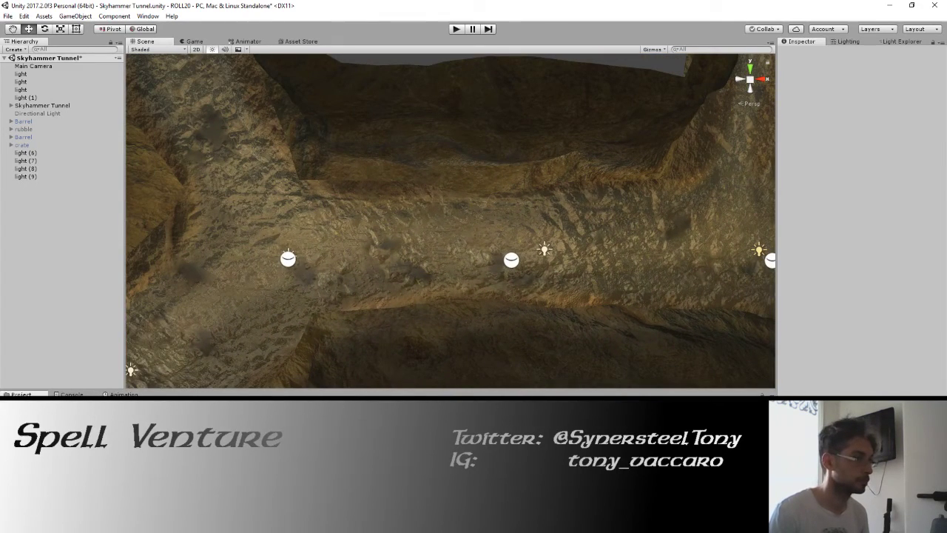
# Place the chained lantern prefab in the scene and move it along Z into the tunnel.
pyautogui.moveTo(60, 176)
pyautogui.mouseDown()
pyautogui.moveTo(454, 238)
pyautogui.moveTo(359, 212)
pyautogui.mouseUp()
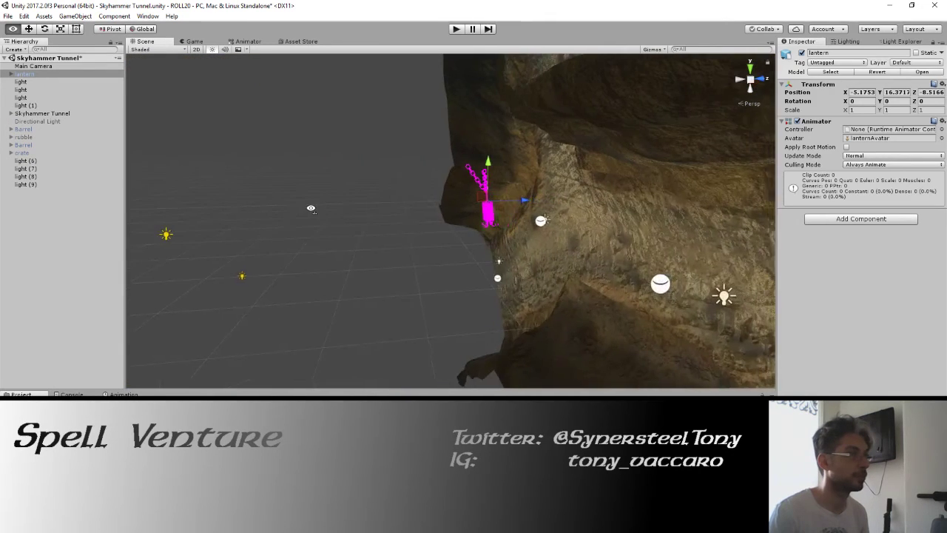
pyautogui.moveTo(447, 206); pyautogui.dragTo(553, 198)
pyautogui.press('e')
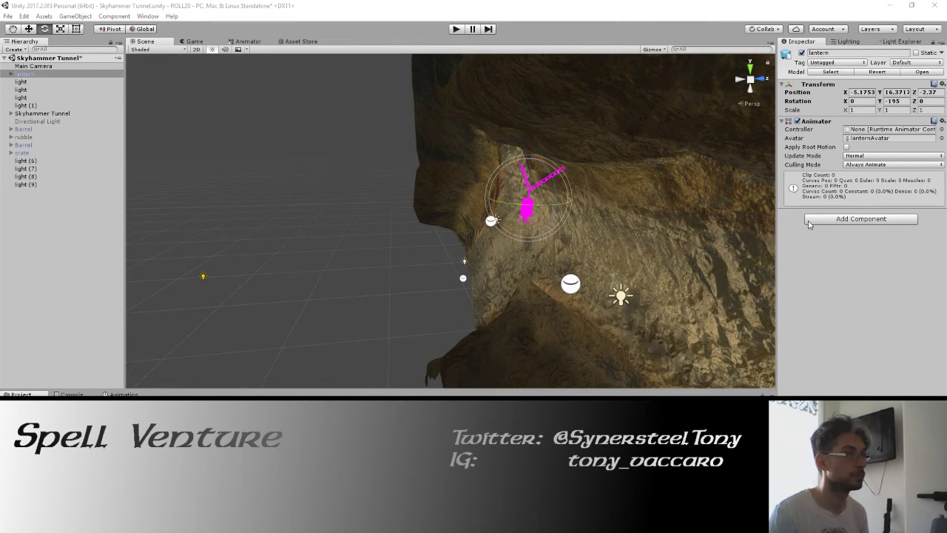
pyautogui.click(809, 224)
pyautogui.click(548, 204)
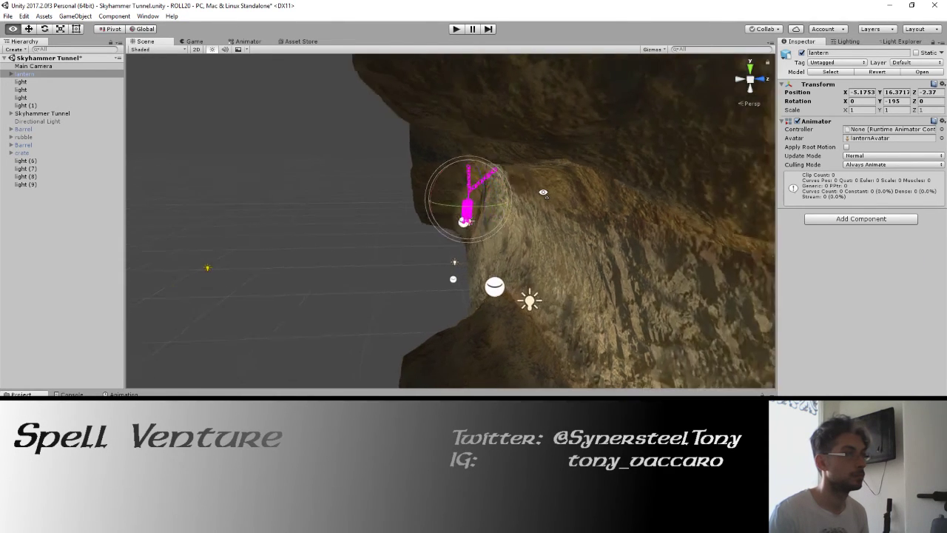
pyautogui.moveTo(562, 196)
pyautogui.mouseDown()
pyautogui.moveTo(456, 205)
pyautogui.moveTo(399, 196)
pyautogui.moveTo(394, 214)
pyautogui.mouseUp()
pyautogui.hotkey('ctrl', 'z')
pyautogui.press('w')
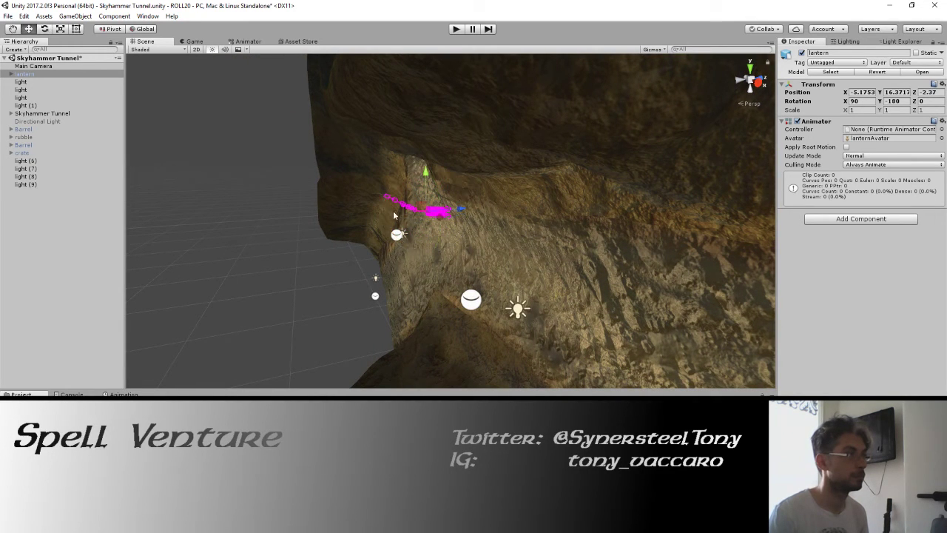
pyautogui.moveTo(504, 210)
pyautogui.mouseDown()
pyautogui.moveTo(519, 206)
pyautogui.moveTo(547, 153)
pyautogui.moveTo(545, 228)
pyautogui.moveTo(542, 161)
pyautogui.moveTo(441, 198)
pyautogui.moveTo(493, 189)
pyautogui.moveTo(463, 173)
pyautogui.mouseUp()
pyautogui.press('f')
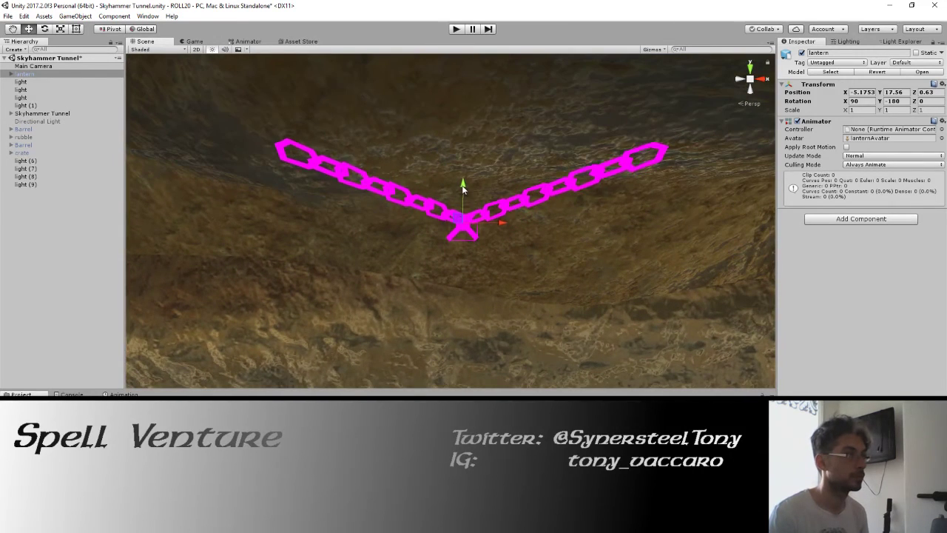
# Rotate the lantern so its chains point upward, lower it slightly, and hide Skyhammer Tunnel.
pyautogui.press('e')
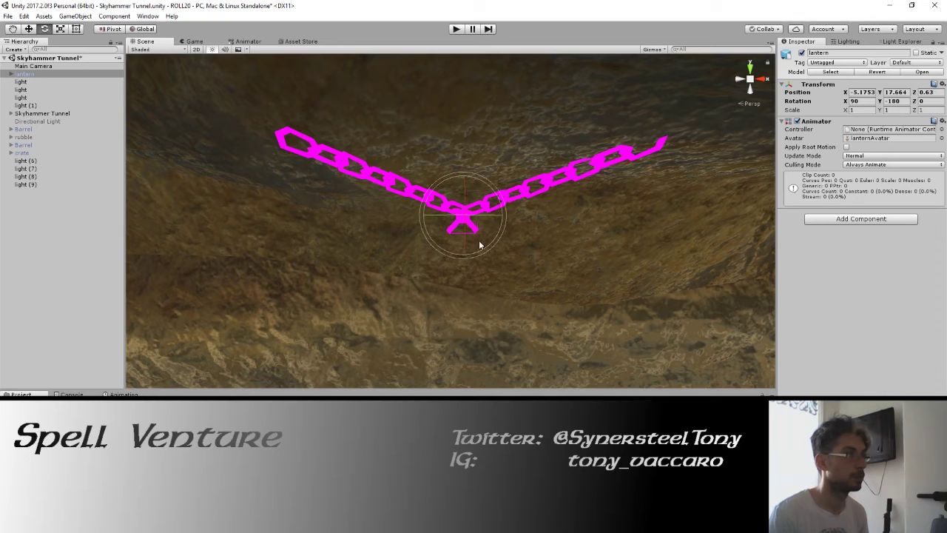
pyautogui.moveTo(479, 248)
pyautogui.mouseDown()
pyautogui.moveTo(471, 266)
pyautogui.moveTo(477, 253)
pyautogui.mouseUp()
pyautogui.press('w')
pyautogui.moveTo(463, 191)
pyautogui.mouseDown()
pyautogui.moveTo(461, 182)
pyautogui.moveTo(414, 177)
pyautogui.moveTo(313, 186)
pyautogui.moveTo(321, 196)
pyautogui.moveTo(432, 197)
pyautogui.moveTo(468, 158)
pyautogui.moveTo(320, 148)
pyautogui.mouseUp()
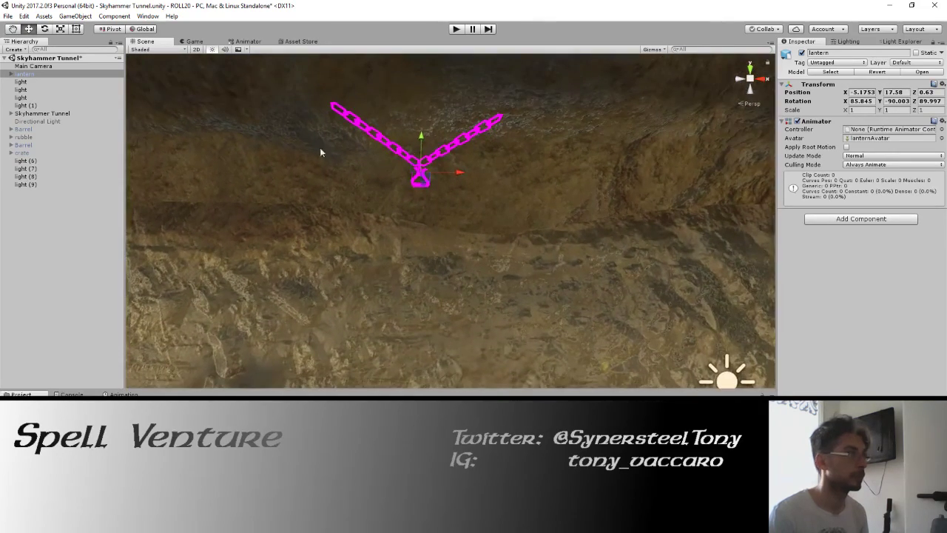
pyautogui.click(36, 114)
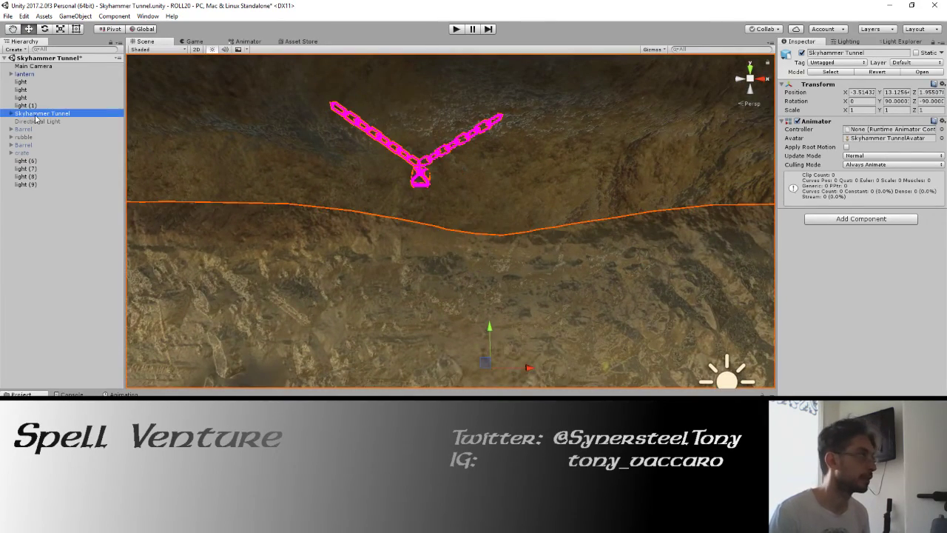
pyautogui.click(802, 53)
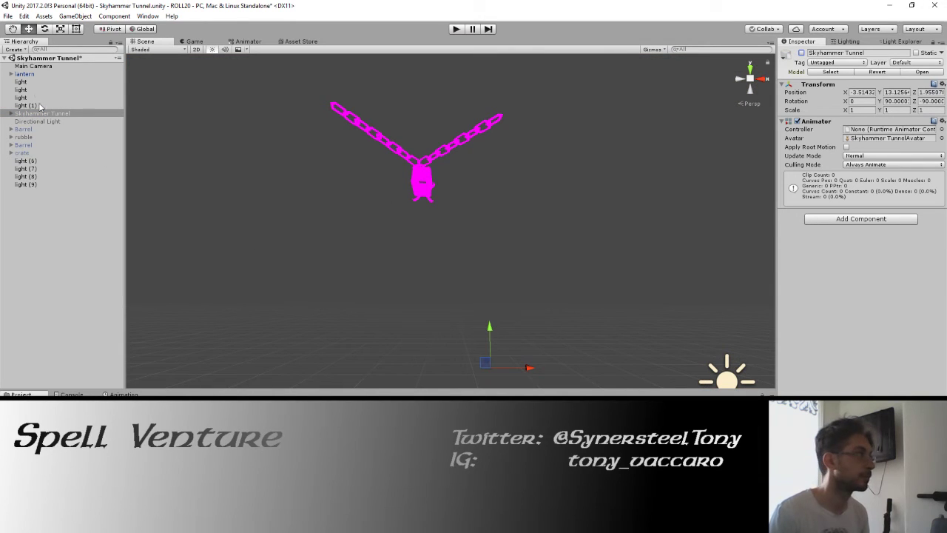
# Focus on the lantern and apply the brown material to its left chain.
pyautogui.click(24, 74)
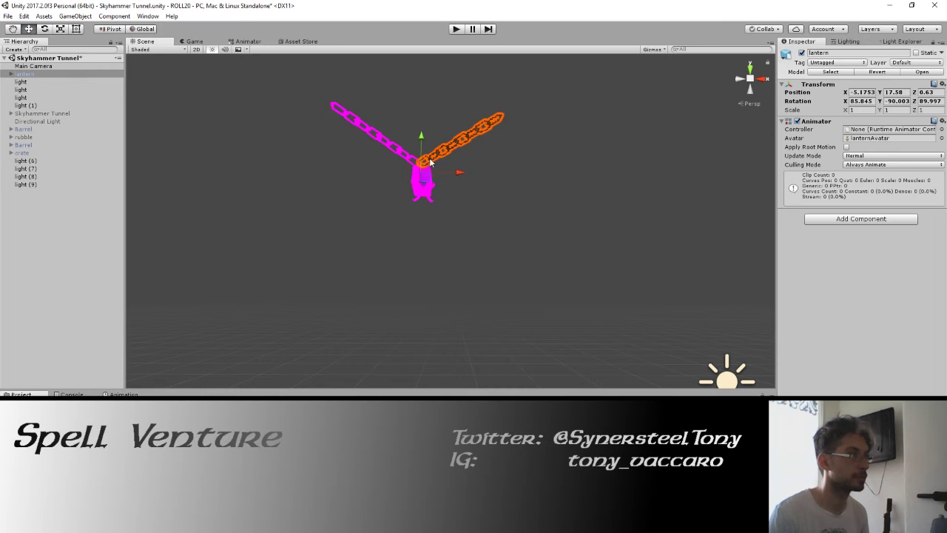
pyautogui.press('f')
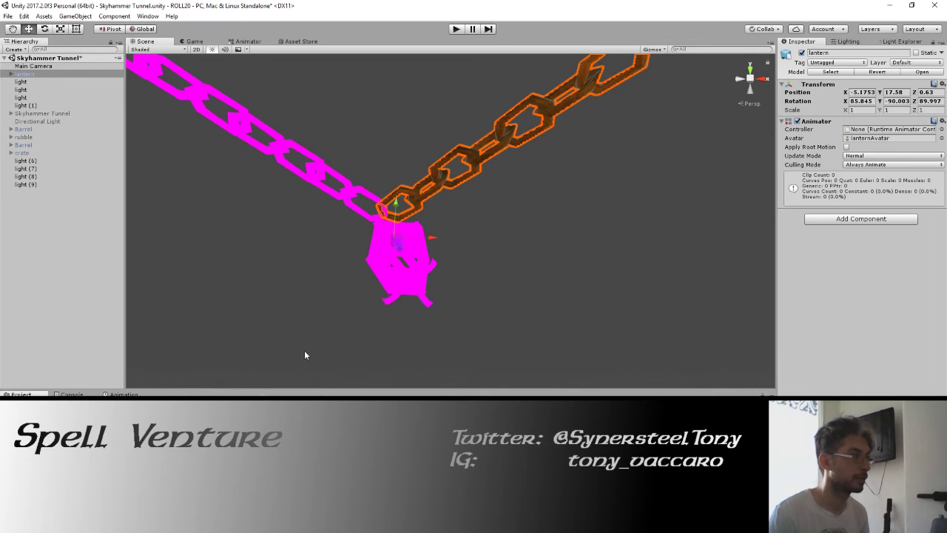
pyautogui.moveTo(304, 355); pyautogui.dragTo(379, 257)
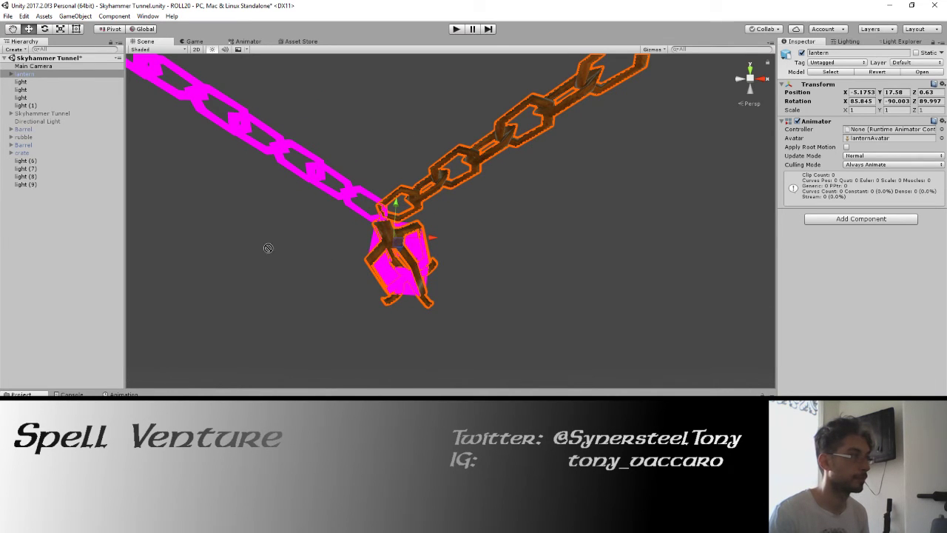
pyautogui.moveTo(327, 183)
pyautogui.mouseDown()
pyautogui.moveTo(355, 195)
pyautogui.moveTo(298, 121)
pyautogui.mouseUp()
# Zoom out, switch the Scene view to 2D, and select the Main Camera.
pyautogui.scroll(-5, 298, 120)
pyautogui.scroll(4, 324, 121)
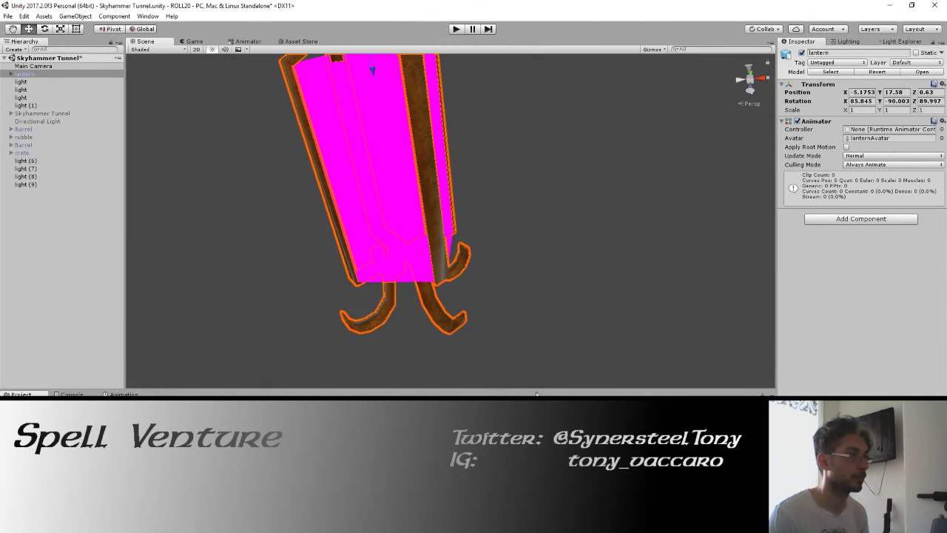
pyautogui.scroll(-3, 380, 211)
pyautogui.scroll(-3, 390, 203)
pyautogui.scroll(-3, 391, 222)
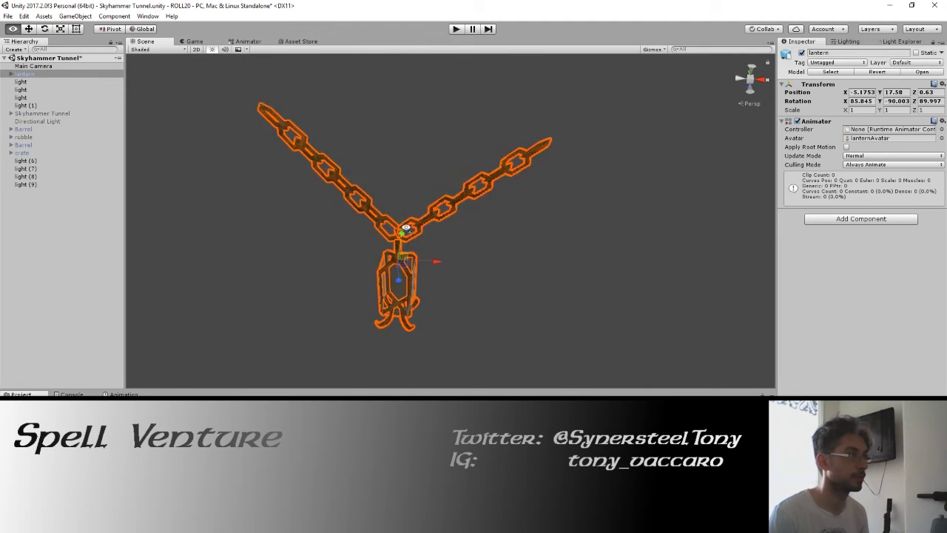
pyautogui.scroll(-2, 390, 229)
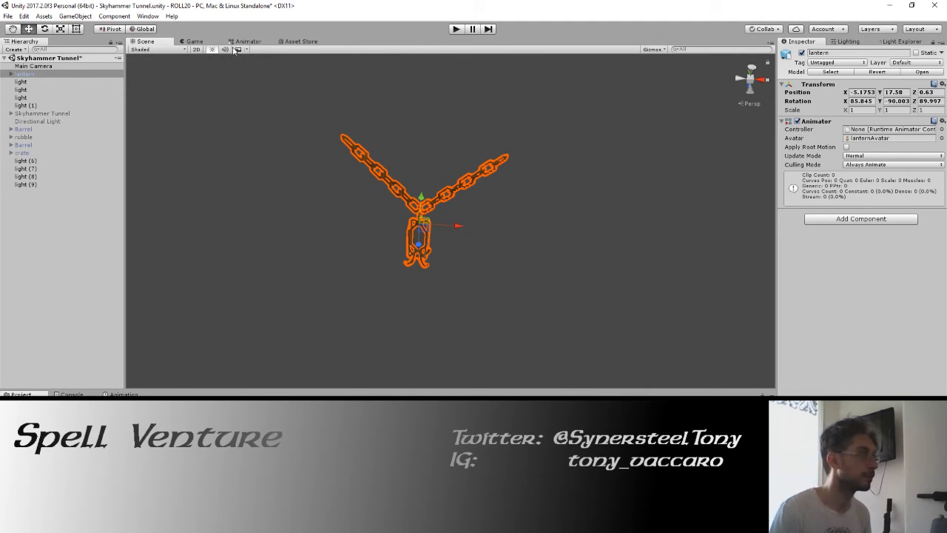
pyautogui.click(197, 49)
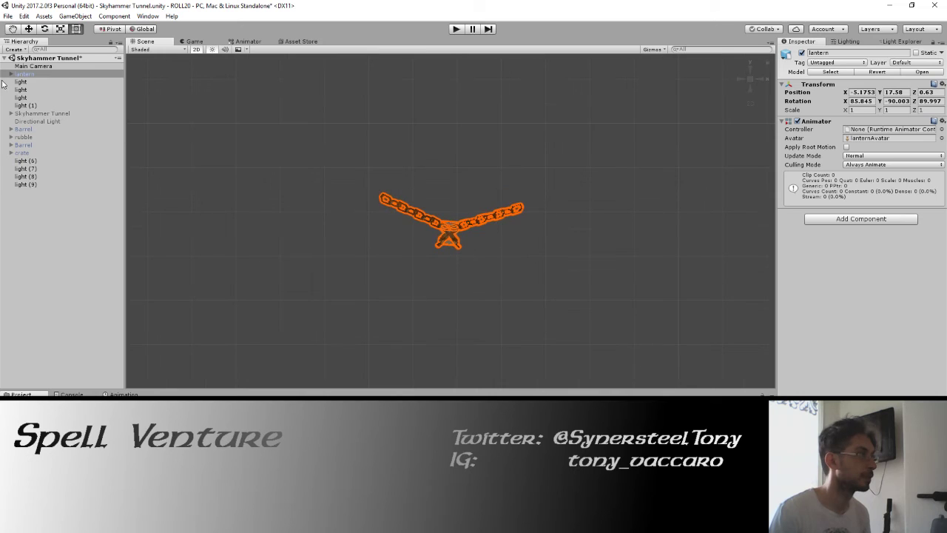
pyautogui.click(30, 66)
pyautogui.moveTo(419, 273); pyautogui.dragTo(381, 148)
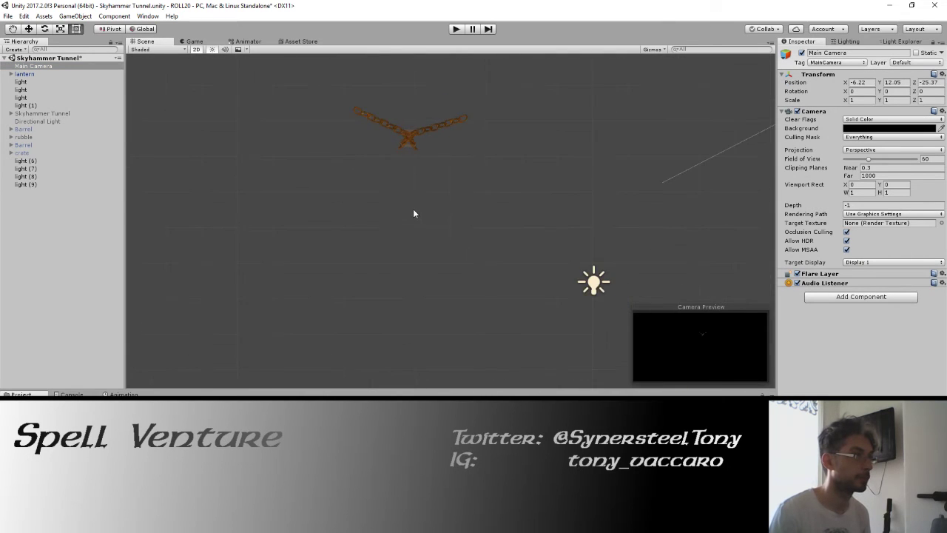
# Set the Main Camera's background colour to bright green.
pyautogui.scroll(-2, 415, 212)
pyautogui.click(876, 129)
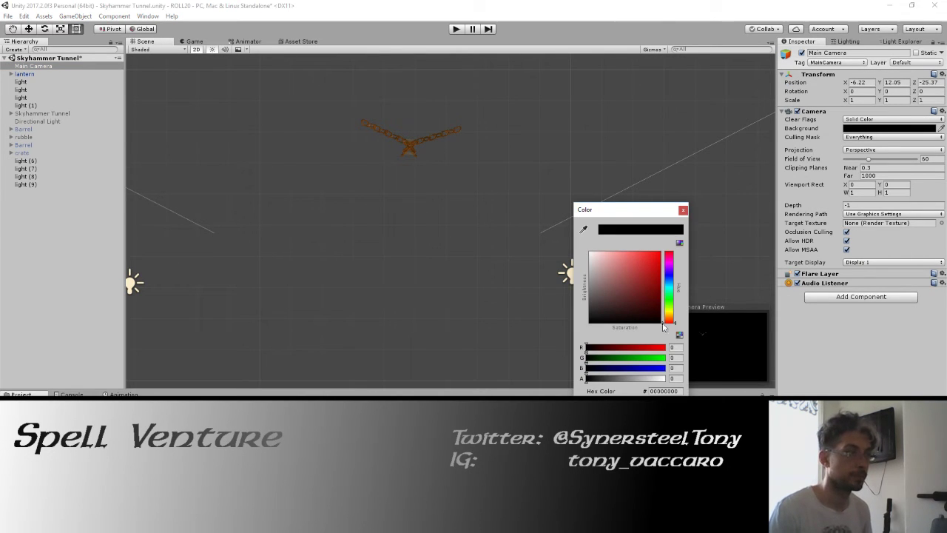
pyautogui.moveTo(651, 361); pyautogui.dragTo(670, 358)
pyautogui.click(683, 211)
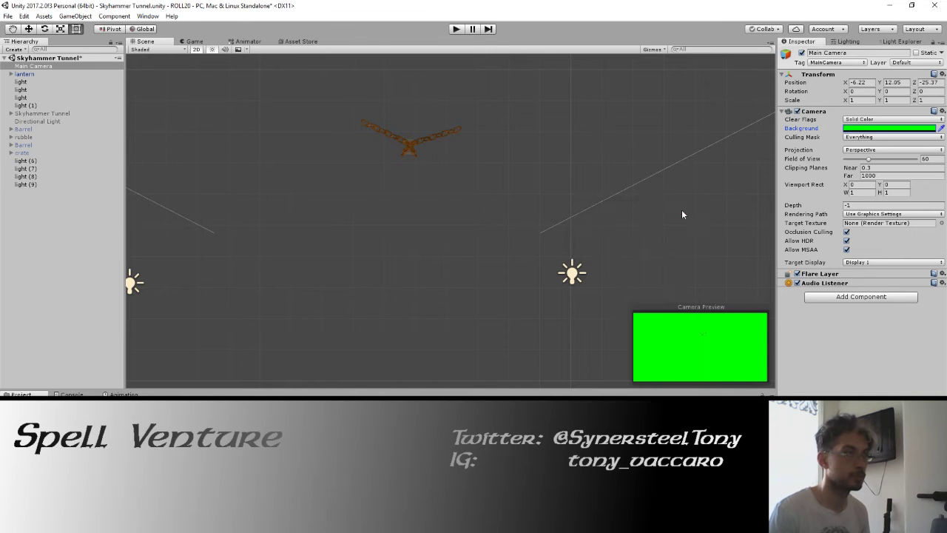
# Move the Main Camera to X -5.13, Y 17.58, Z -3.05 so it frames the lantern.
pyautogui.doubleClick(33, 66)
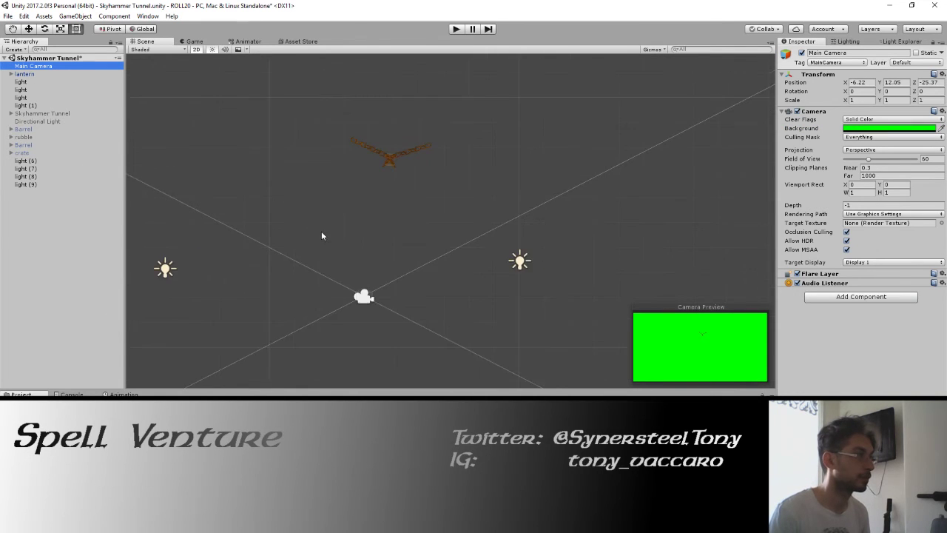
pyautogui.press('w')
pyautogui.moveTo(354, 240); pyautogui.dragTo(352, 144)
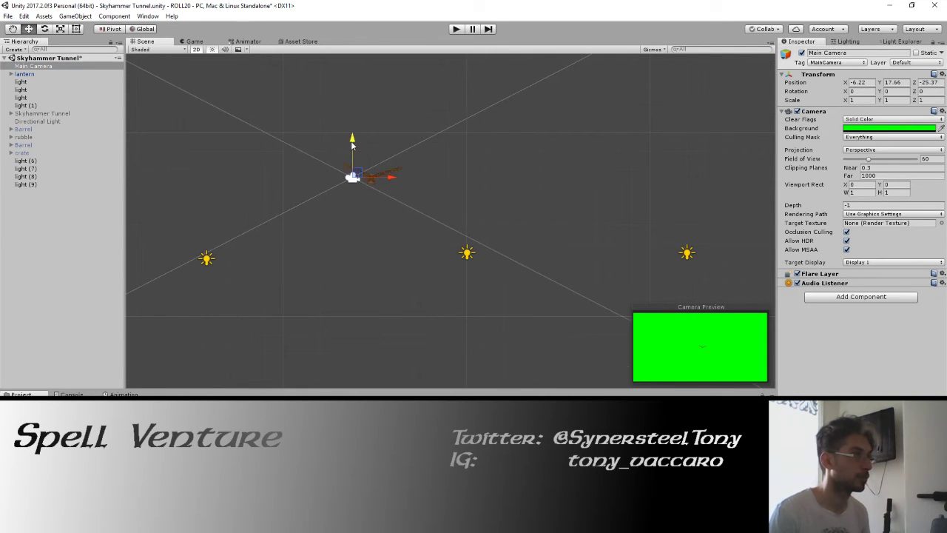
pyautogui.moveTo(394, 181); pyautogui.dragTo(415, 177)
pyautogui.press('f')
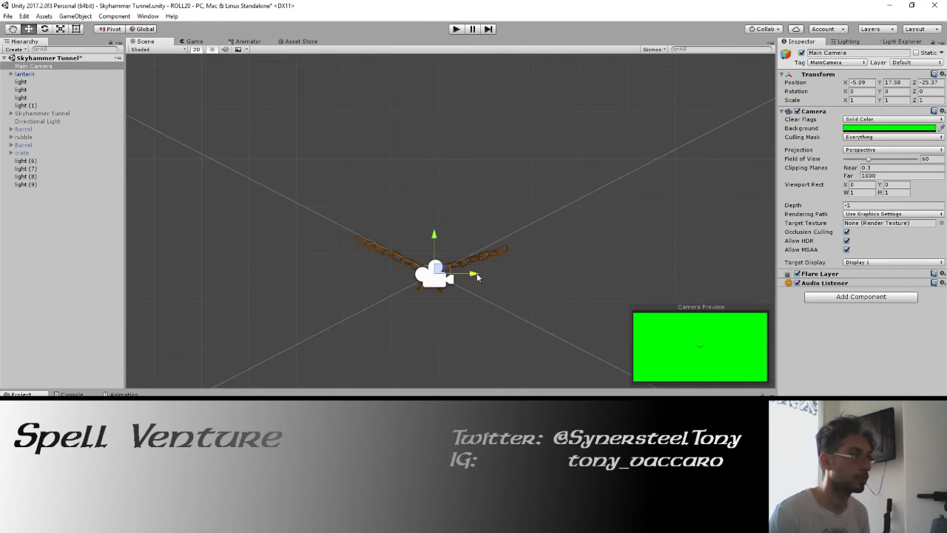
pyautogui.moveTo(477, 277); pyautogui.dragTo(475, 277)
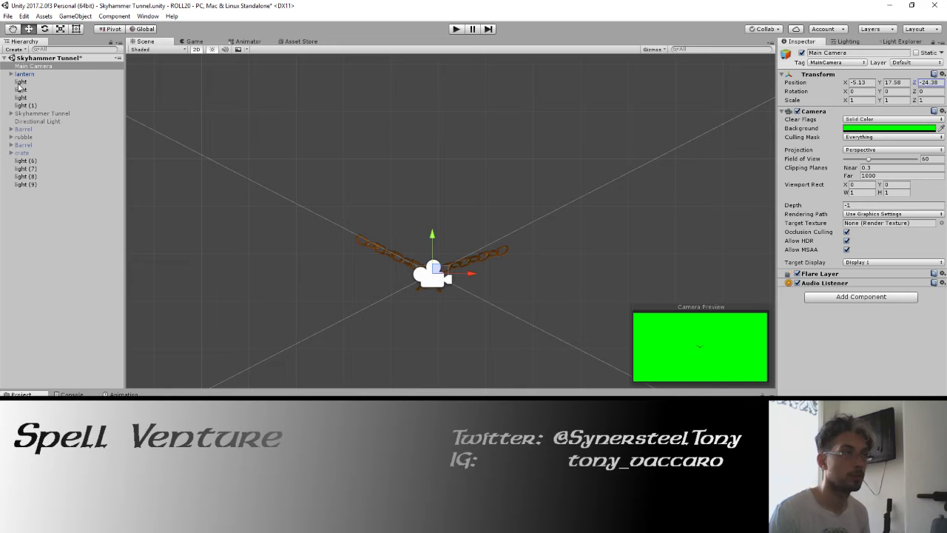
pyautogui.write('-3.05')
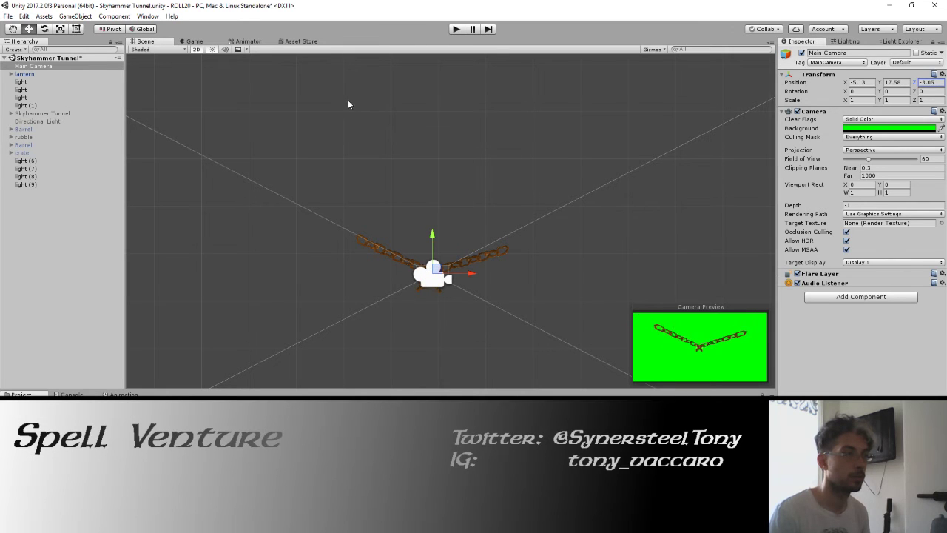
pyautogui.click(16, 75)
# Set the lantern's Transform Rotation X and Z fields to 90.
pyautogui.press('e')
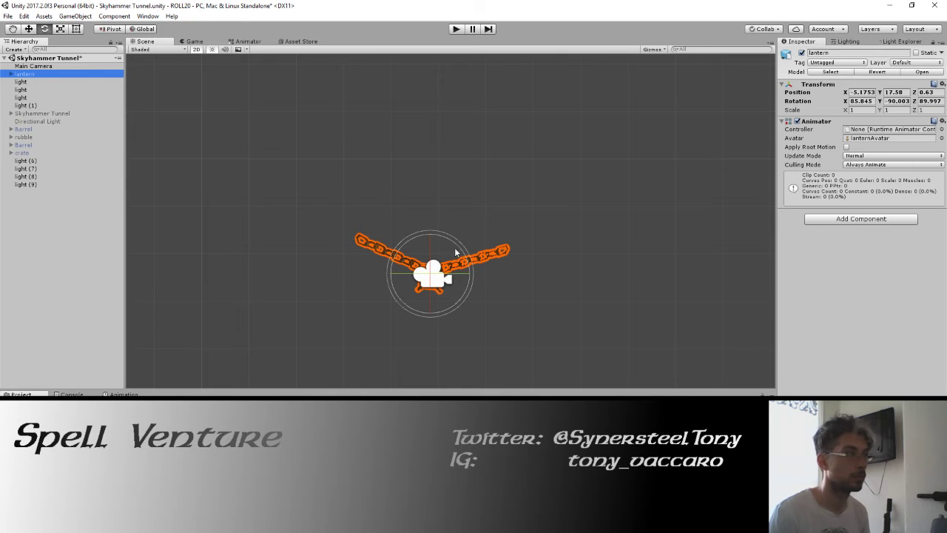
pyautogui.moveTo(458, 253); pyautogui.dragTo(458, 247)
pyautogui.doubleClick(857, 100)
pyautogui.write('90')
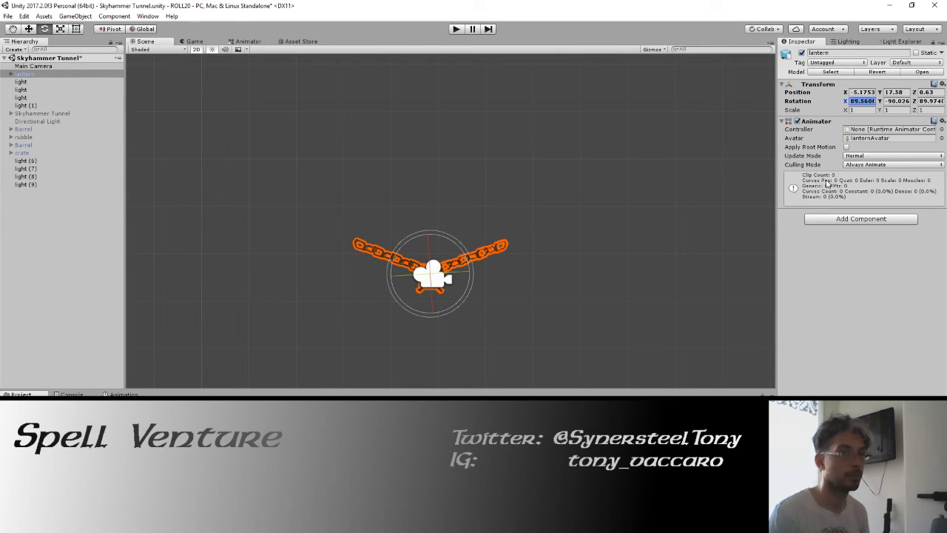
pyautogui.press('Return')
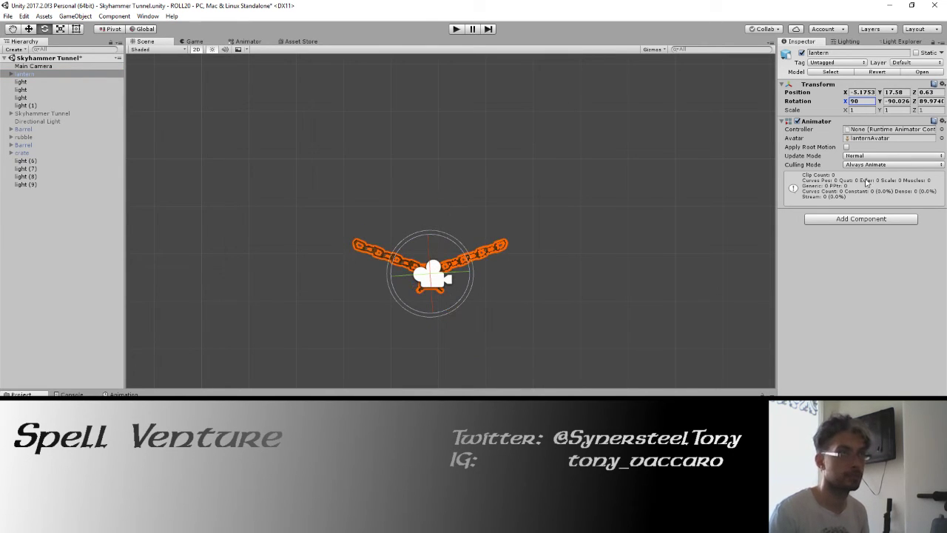
pyautogui.doubleClick(929, 101)
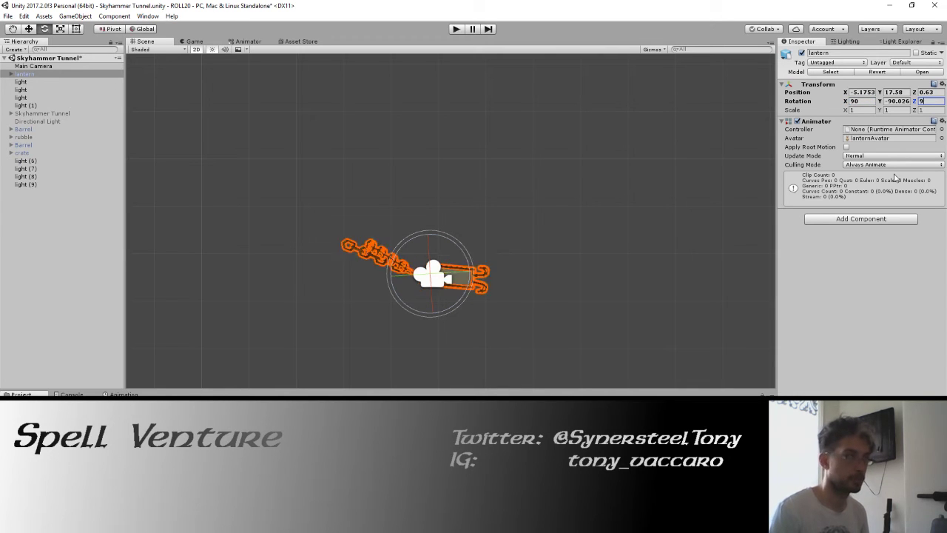
pyautogui.write('90')
pyautogui.press('Return')
# Zoom the Scene view and select the Main Camera to check its preview.
pyautogui.scroll(2, 424, 256)
pyautogui.press('w')
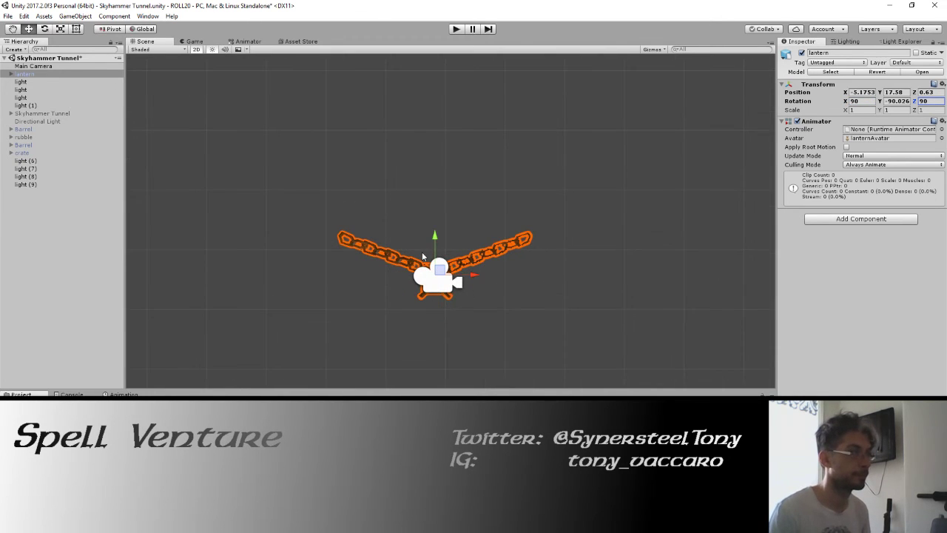
pyautogui.press('e')
pyautogui.press('w')
pyautogui.scroll(2, 407, 255)
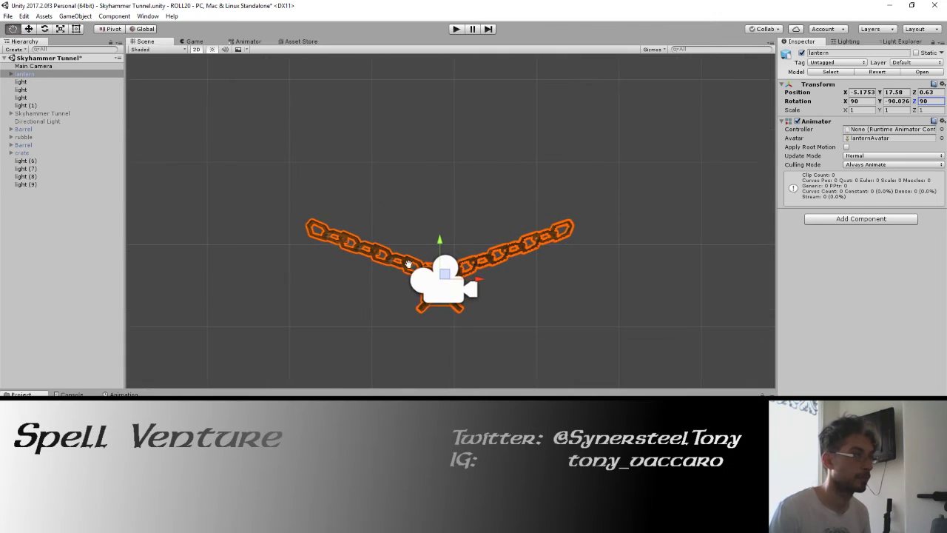
pyautogui.scroll(1, 393, 253)
pyautogui.click(397, 268)
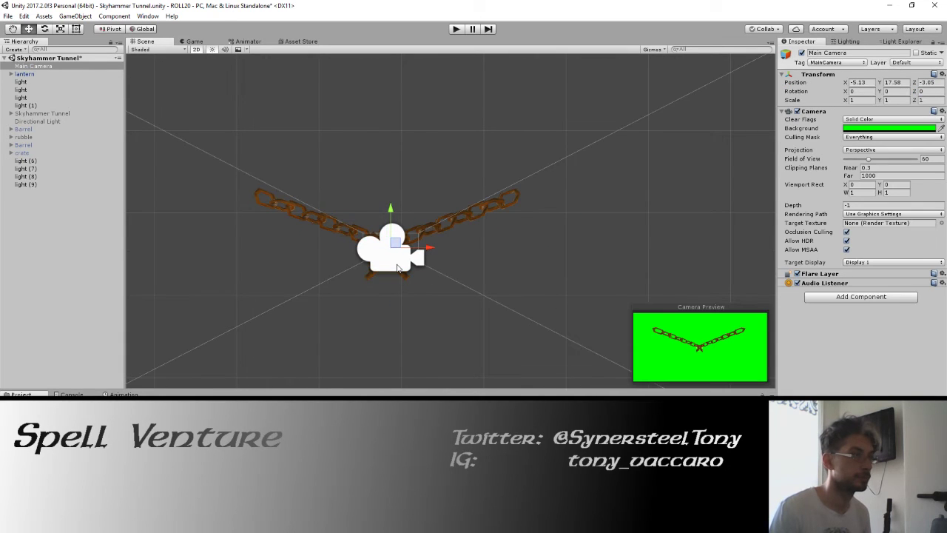
# Tilt the lantern so its chains angle upward more steeply.
pyautogui.click(24, 74)
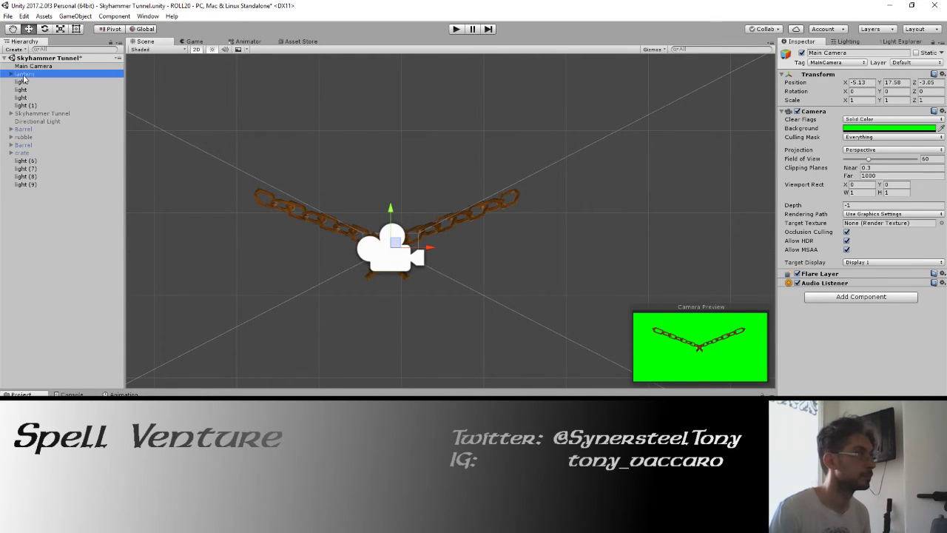
pyautogui.press('e')
pyautogui.click(385, 219)
pyautogui.moveTo(385, 219); pyautogui.dragTo(383, 205)
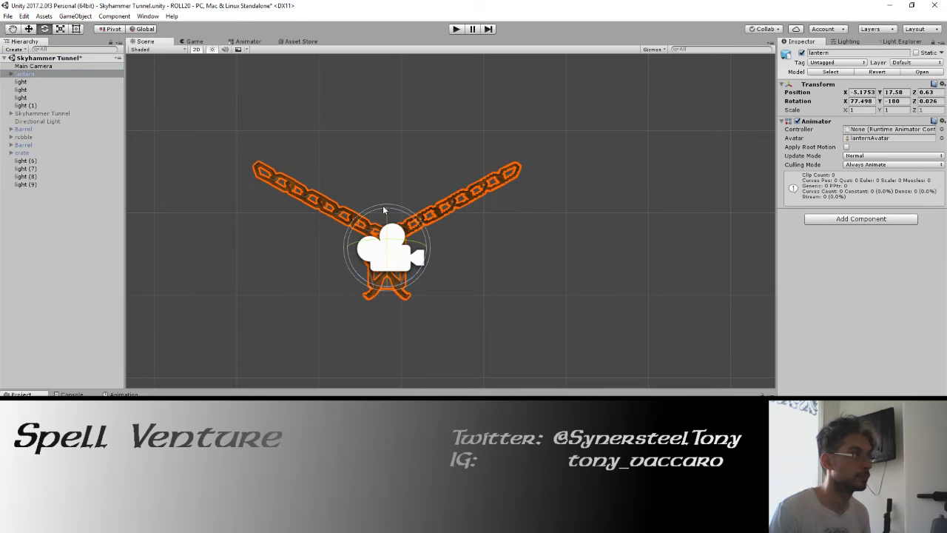
# Raise the Main Camera to Y 17.886, set Z to about -2.4, and run the scene.
pyautogui.click(24, 67)
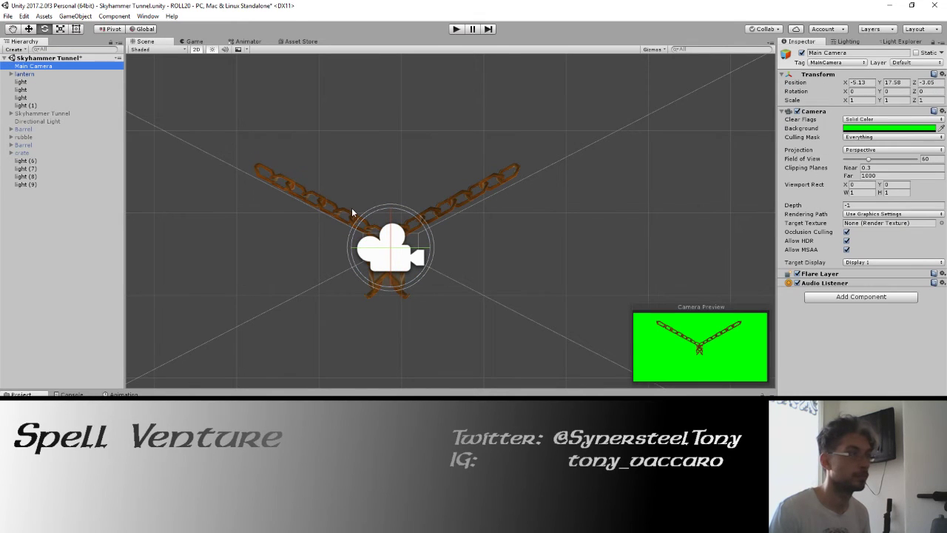
pyautogui.press('w')
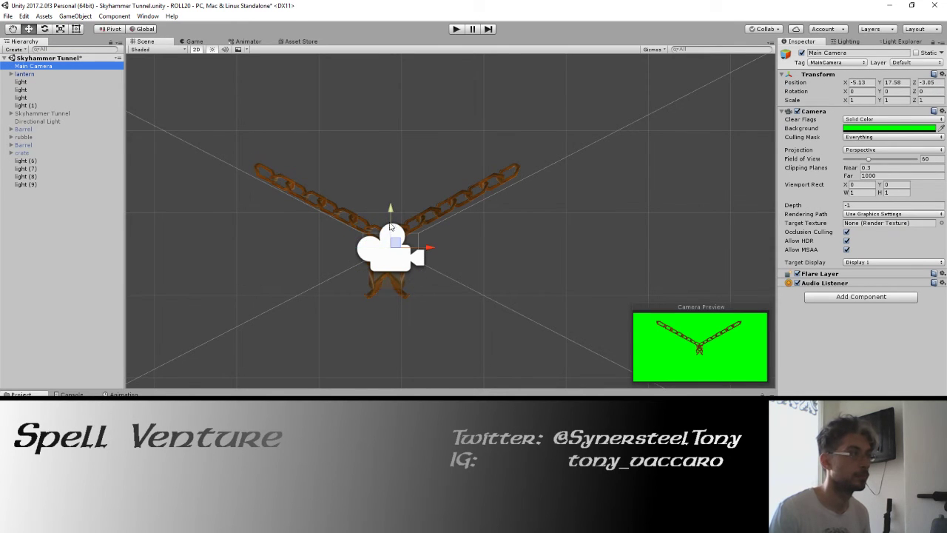
pyautogui.moveTo(392, 233); pyautogui.dragTo(394, 181)
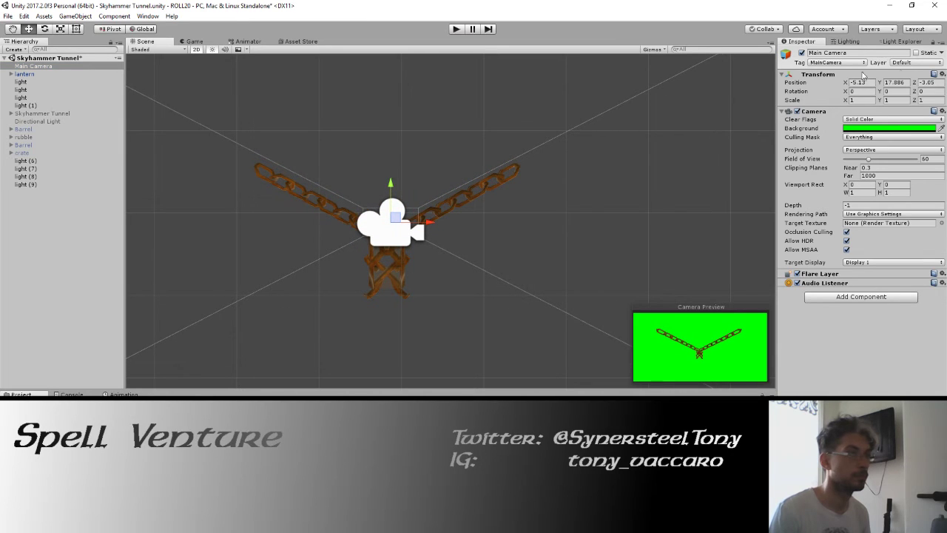
pyautogui.click(918, 84)
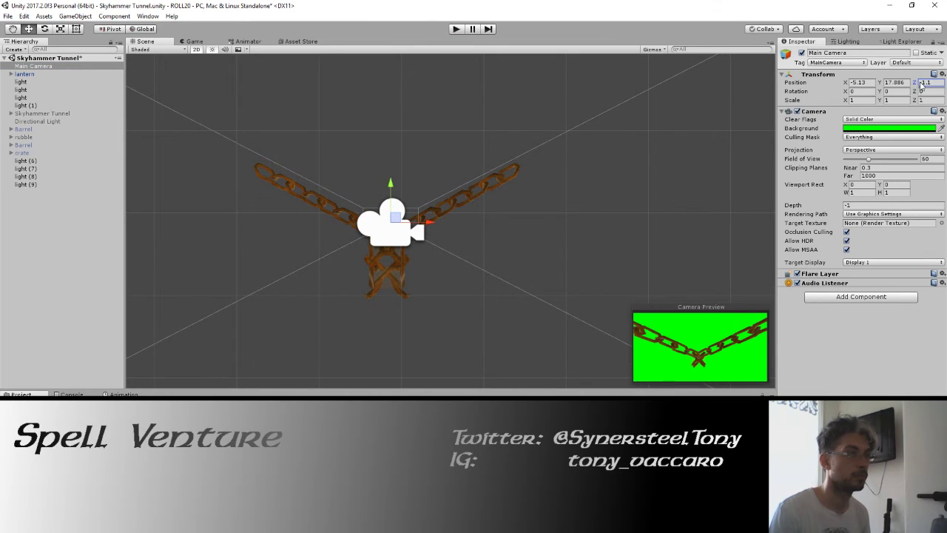
pyautogui.write('-2.2')
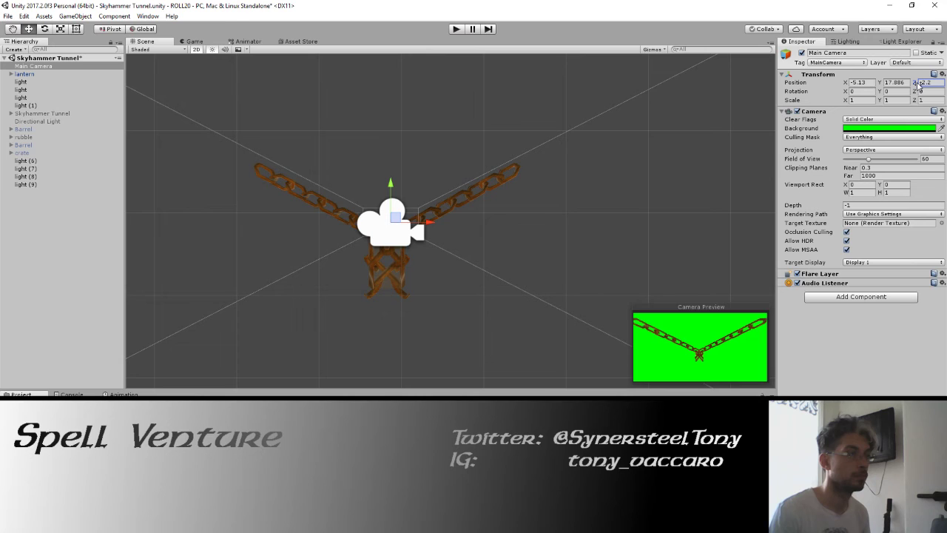
pyautogui.moveTo(918, 85); pyautogui.dragTo(919, 87)
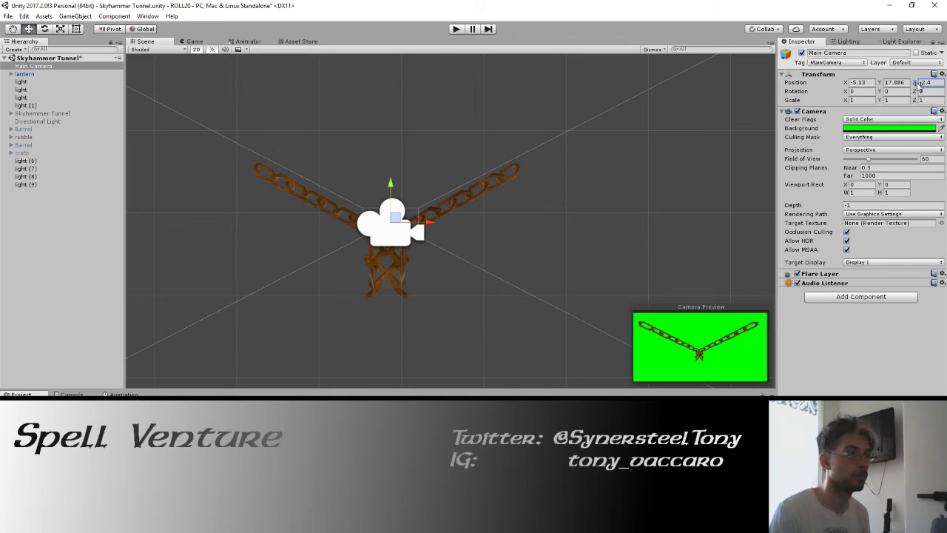
pyautogui.click(454, 31)
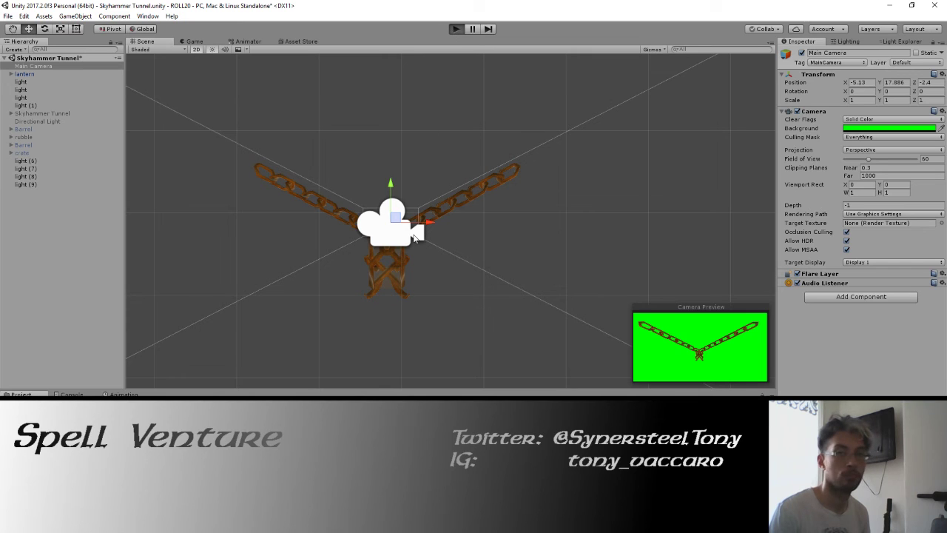
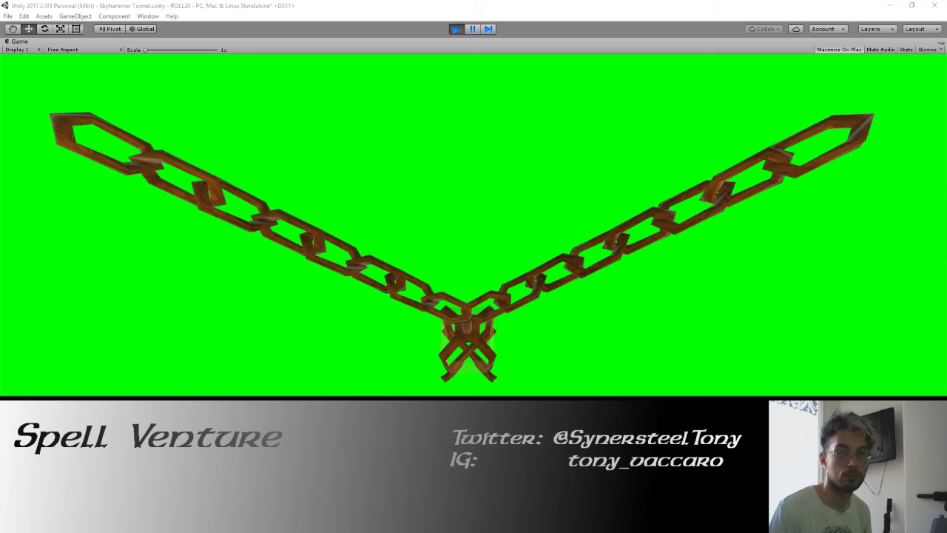
# Capture a new screen snip of Unity's game view showing the chain.
pyautogui.click(196, 291)
pyautogui.press('super+shift+s')
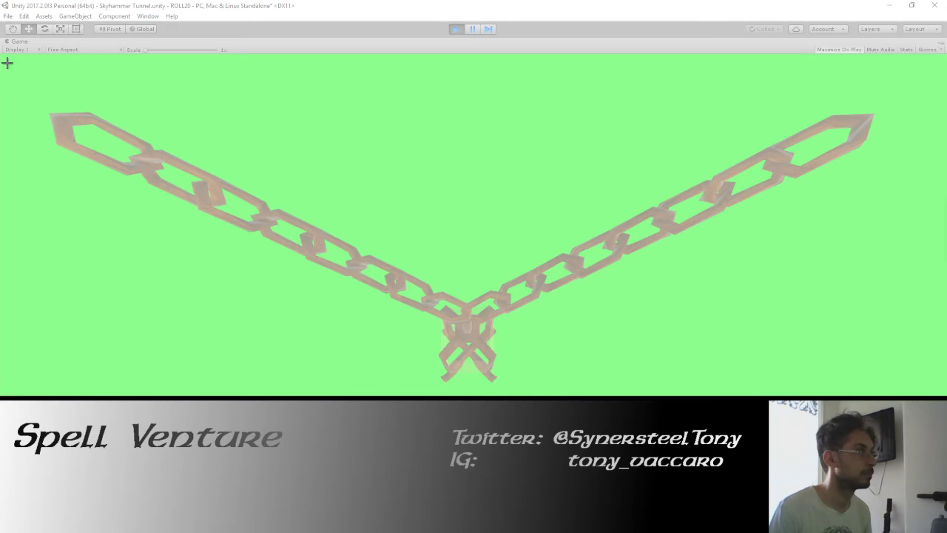
pyautogui.moveTo(4, 55)
pyautogui.mouseDown()
pyautogui.moveTo(723, 396)
pyautogui.moveTo(943, 396)
pyautogui.mouseUp()
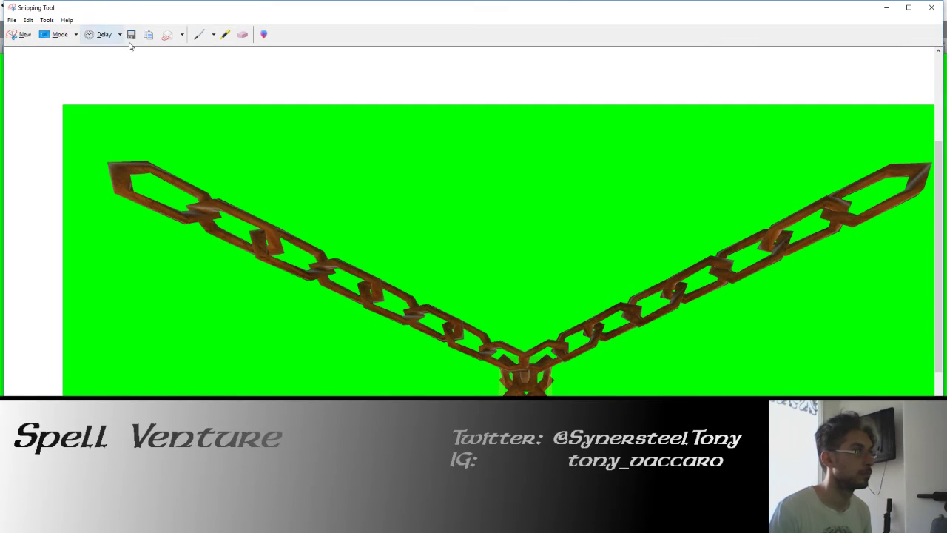
# Save the snip as 'chain' PNG in ROLL20 tilesets and close Snipping Tool.
pyautogui.click(131, 35)
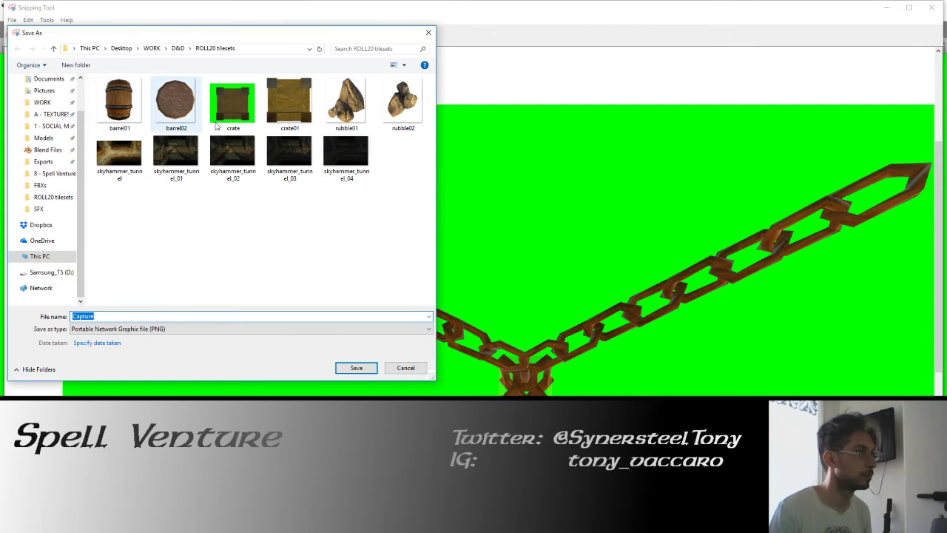
pyautogui.press('BackSpace')
pyautogui.write('chain')
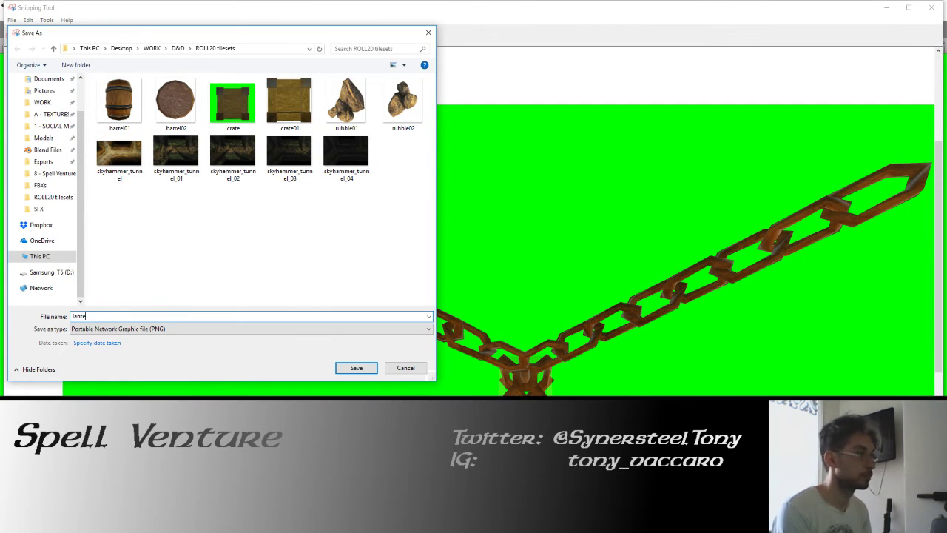
pyautogui.press('Return')
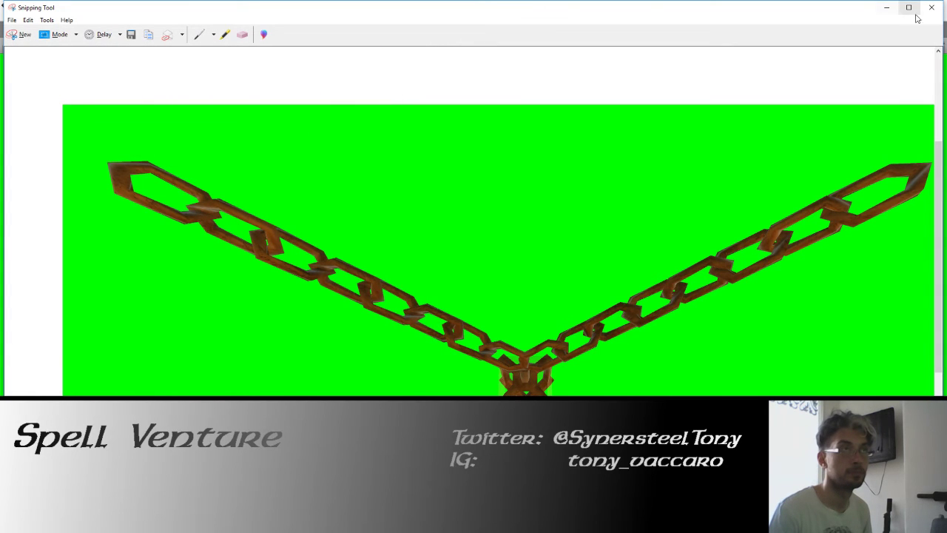
pyautogui.click(931, 8)
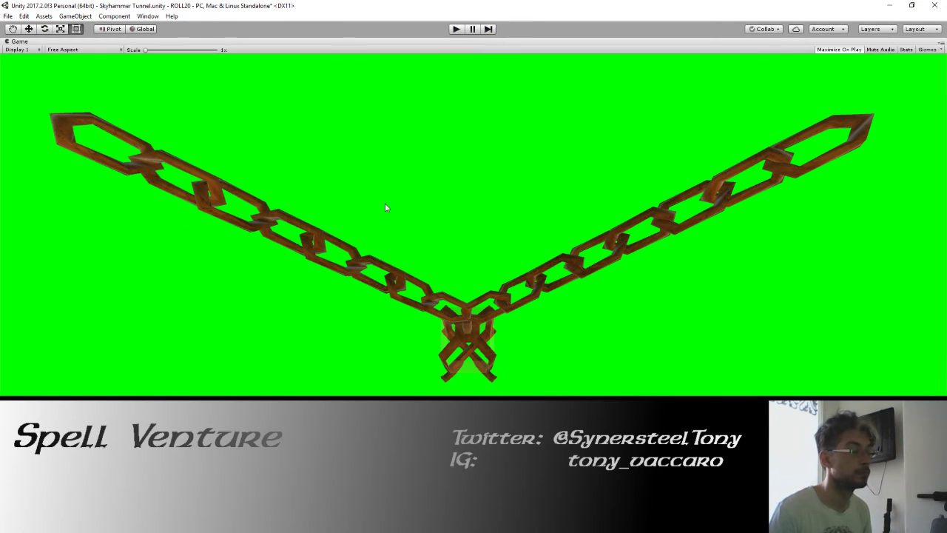
# Restore the full editor layout and pick the object under the chain in the Scene view.
pyautogui.hotkey('ctrl', '1')
pyautogui.scroll(-2, 404, 237)
pyautogui.scroll(-2, 407, 238)
pyautogui.scroll(-2, 415, 239)
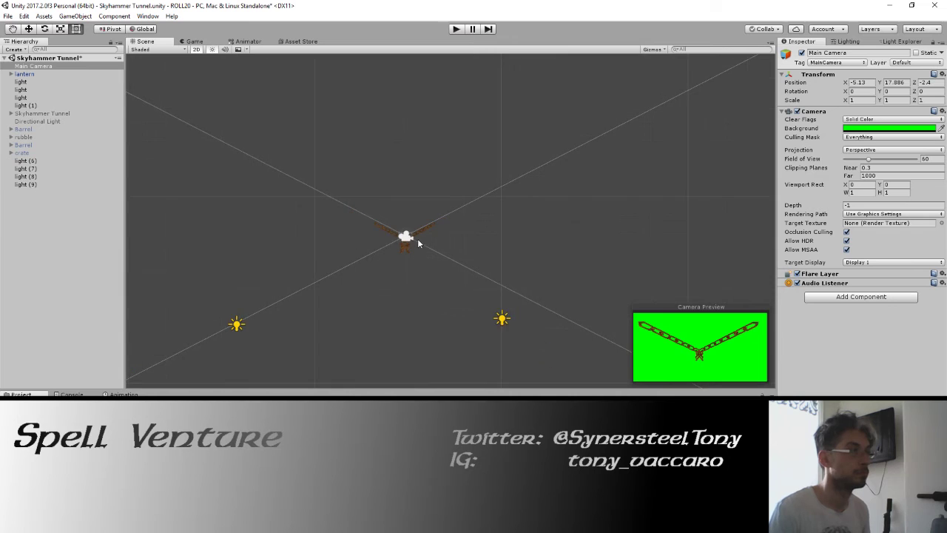
pyautogui.scroll(-1, 418, 238)
pyautogui.click(416, 238)
pyautogui.click(416, 238)
pyautogui.click(416, 238)
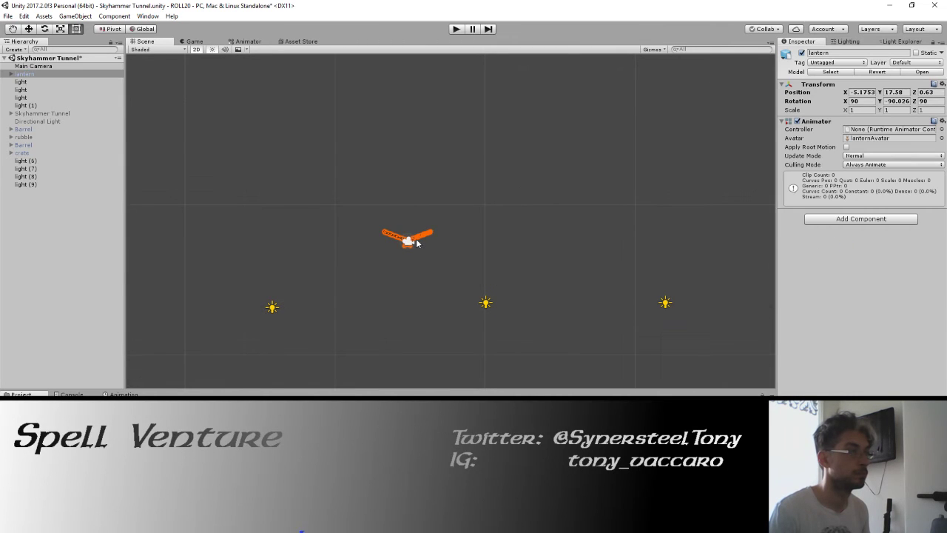
pyautogui.click(416, 242)
pyautogui.click(416, 243)
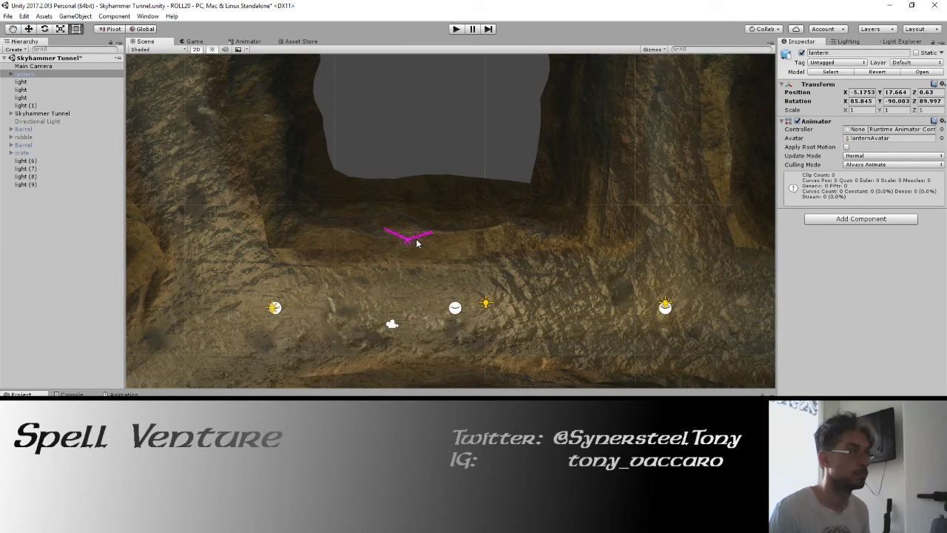
# Delete the lantern object via the Hierarchy and pan the scene over the tunnel floor.
pyautogui.click(58, 73)
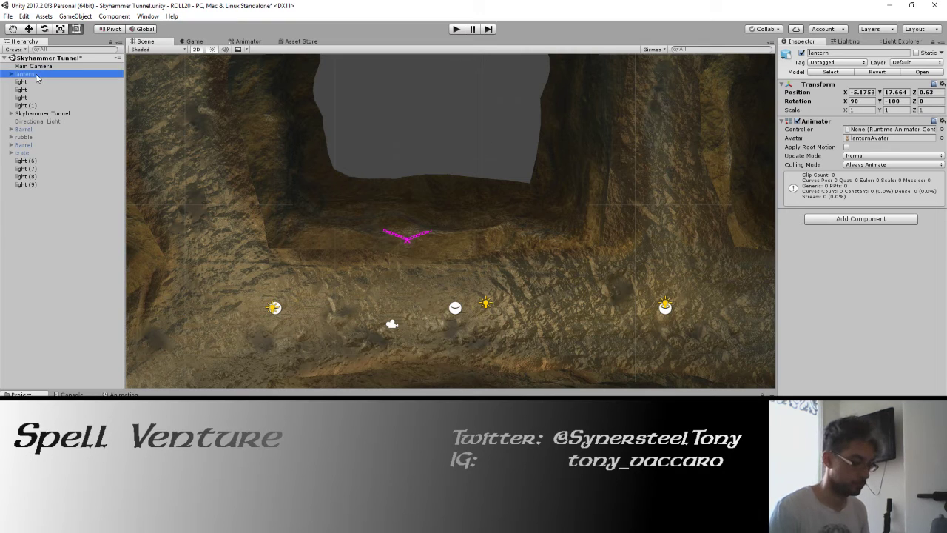
pyautogui.press('Delete')
pyautogui.moveTo(485, 279); pyautogui.dragTo(466, 224)
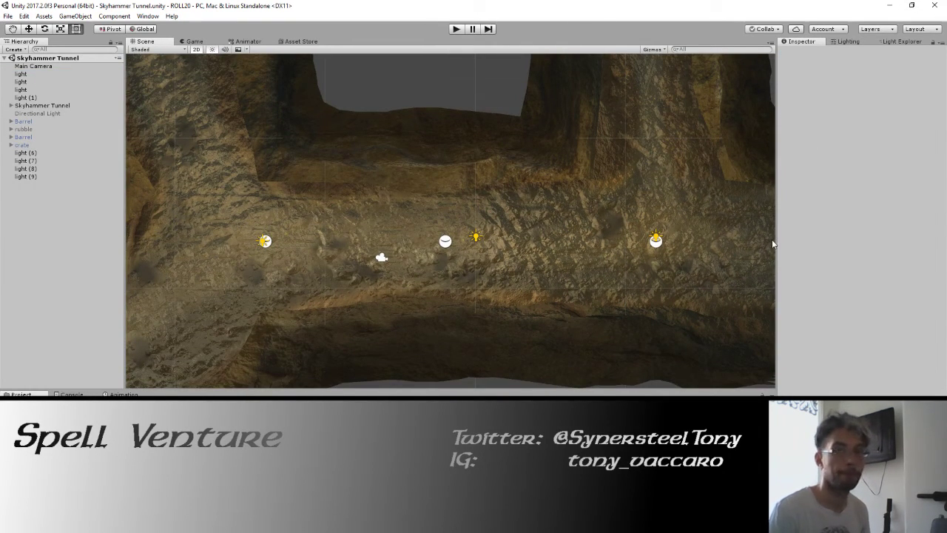
pyautogui.hotkey('alt', 'Tab')
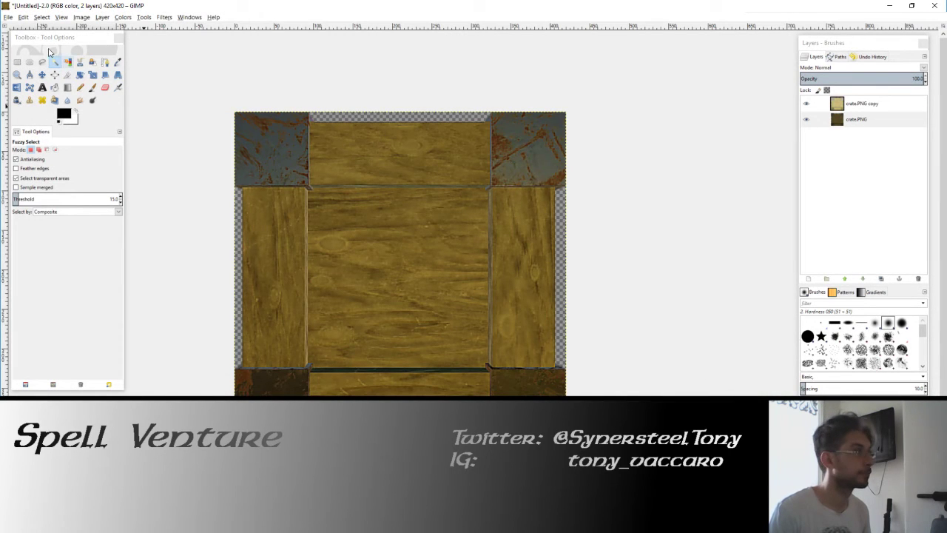
# Add lantern.PNG as a layer and delete both crate layers.
pyautogui.click(7, 17)
pyautogui.click(26, 57)
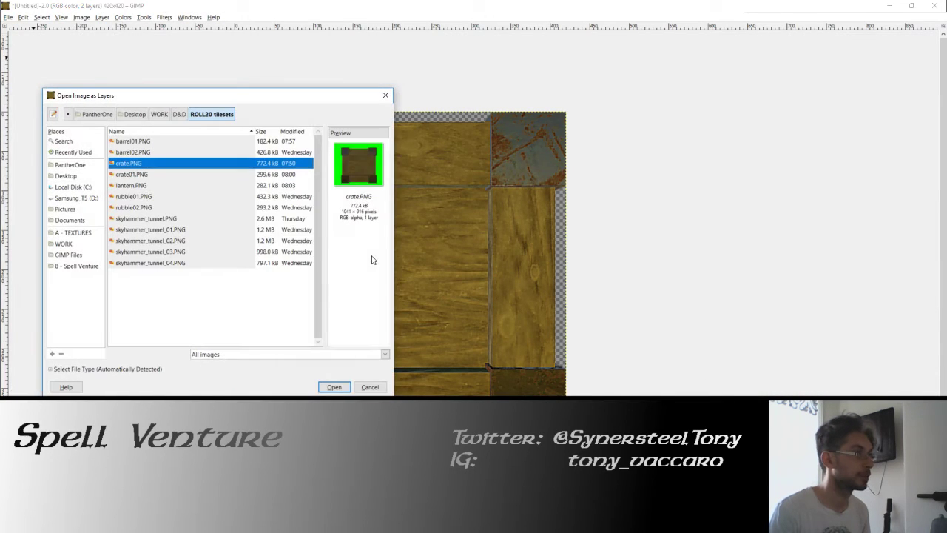
pyautogui.doubleClick(139, 185)
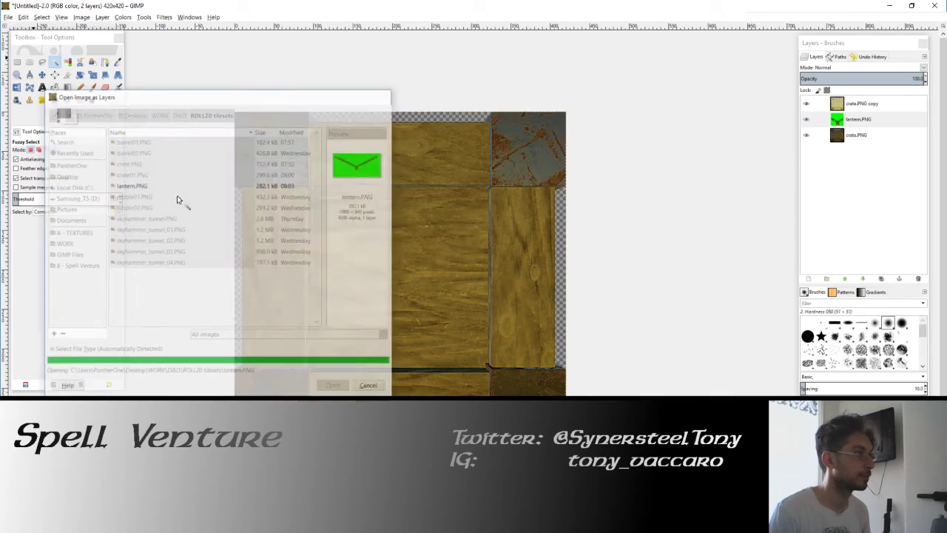
pyautogui.click(859, 104)
pyautogui.click(918, 278)
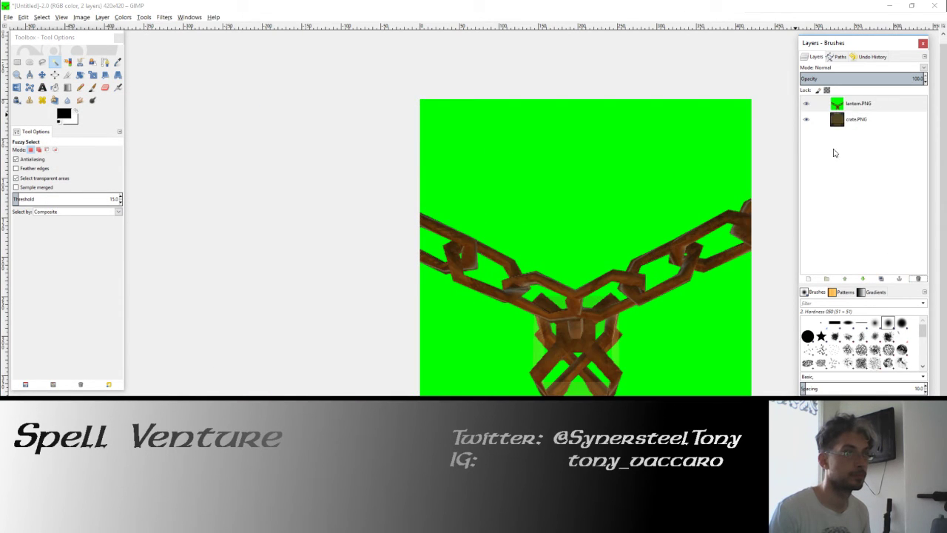
pyautogui.click(919, 278)
# Fit the canvas to the lantern layer at 1900×940.
pyautogui.click(81, 17)
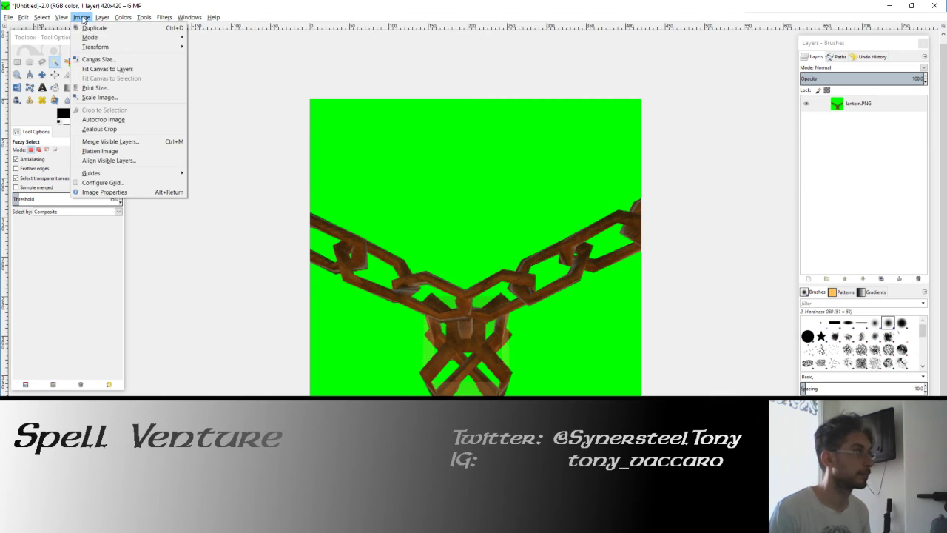
pyautogui.click(96, 69)
pyautogui.scroll(-3, 393, 181)
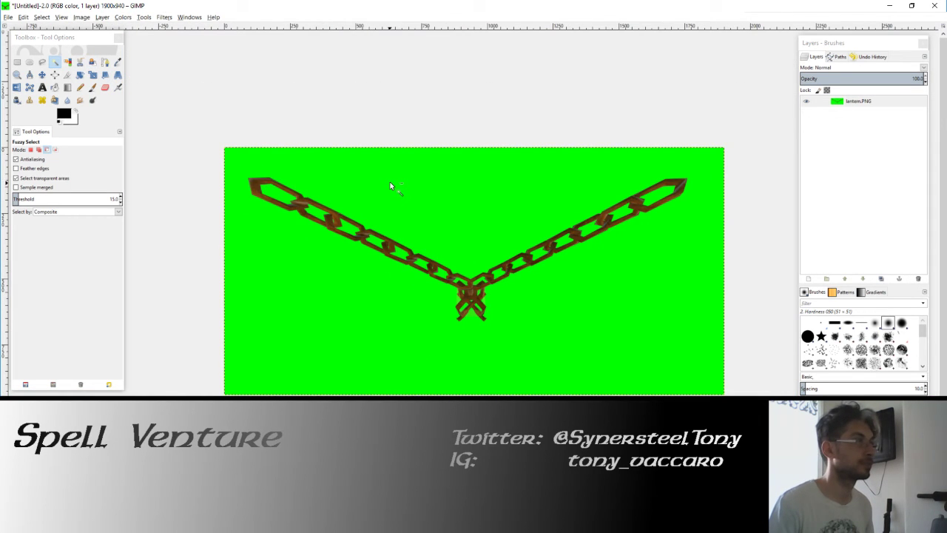
# Select the green background by colour at threshold 15 and delete it to transparency.
pyautogui.click(67, 62)
pyautogui.moveTo(417, 257); pyautogui.dragTo(421, 243)
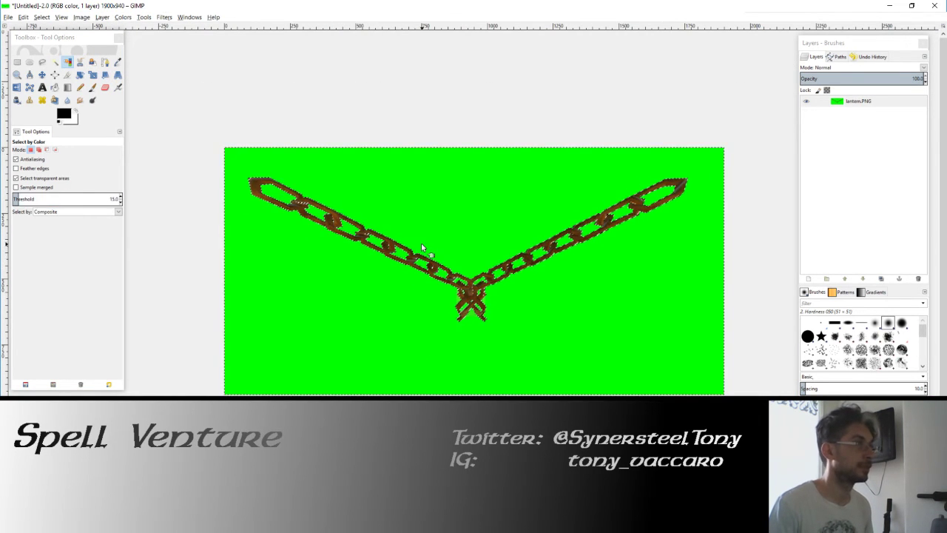
pyautogui.press('+')
pyautogui.scroll(5, 330, 207)
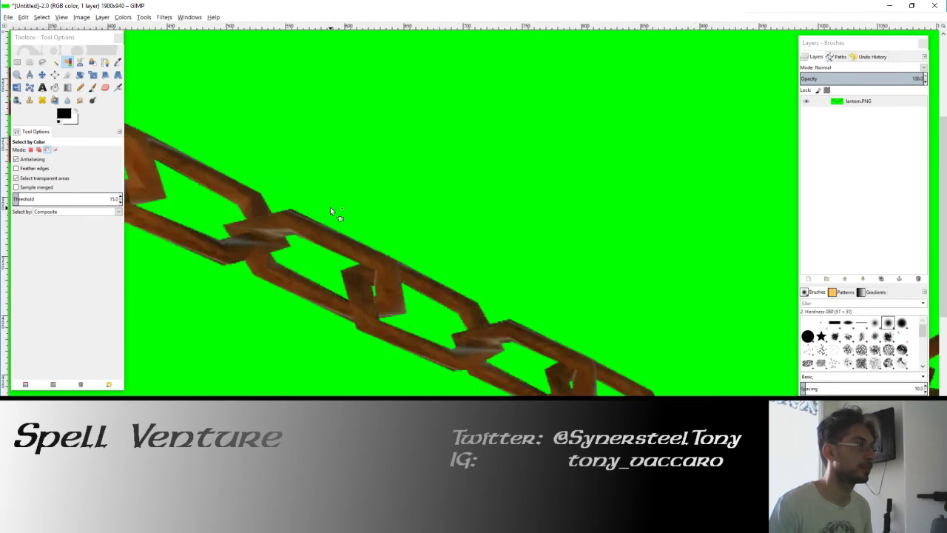
pyautogui.moveTo(360, 218); pyautogui.dragTo(367, 253)
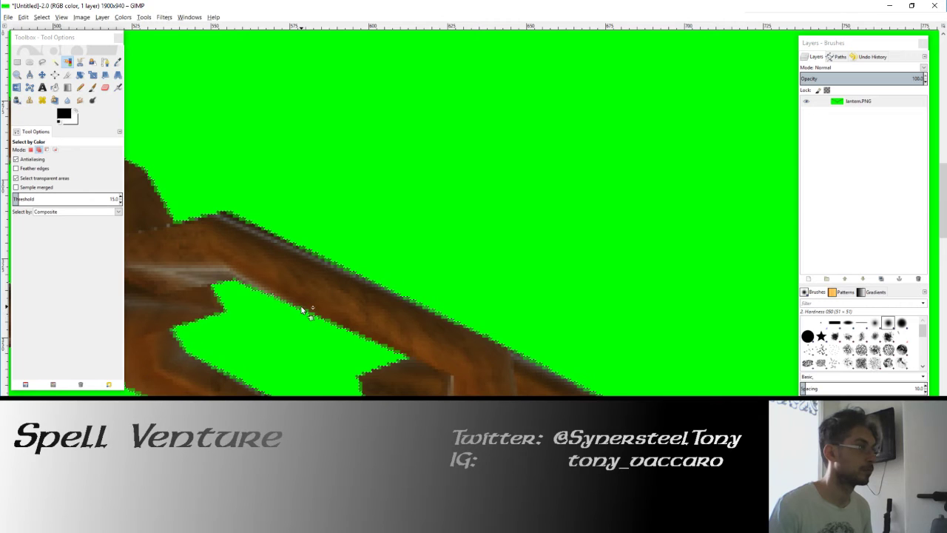
pyautogui.moveTo(302, 317); pyautogui.dragTo(336, 272)
pyautogui.press('Delete')
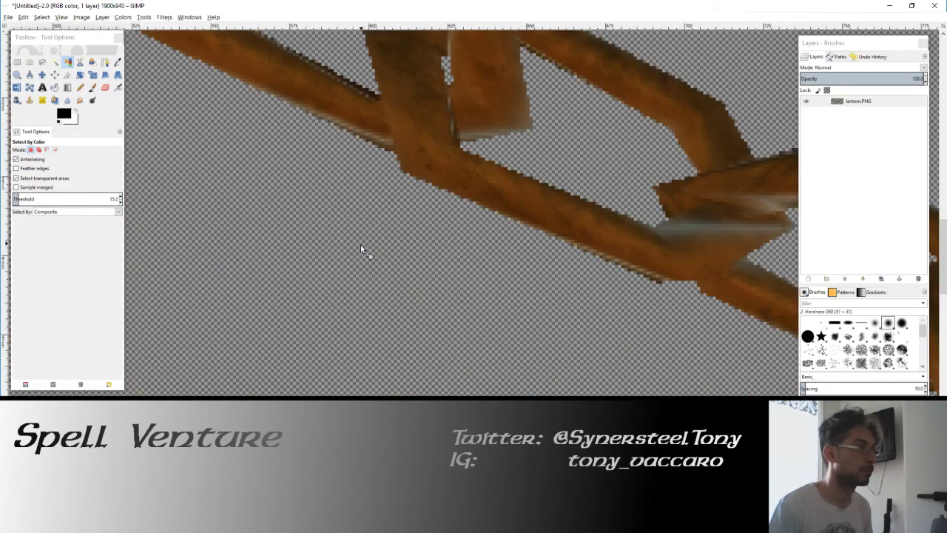
# Duplicate the transparent chain layer into a lantern.PNG copy.
pyautogui.keyDown('ctrl'); pyautogui.scroll(-1, 361, 245); pyautogui.keyUp('ctrl')
pyautogui.keyDown('ctrl'); pyautogui.scroll(-2, 364, 246); pyautogui.keyUp('ctrl')
pyautogui.keyDown('ctrl'); pyautogui.scroll(-2, 367, 246); pyautogui.keyUp('ctrl')
pyautogui.keyDown('ctrl'); pyautogui.scroll(-2, 368, 246); pyautogui.keyUp('ctrl')
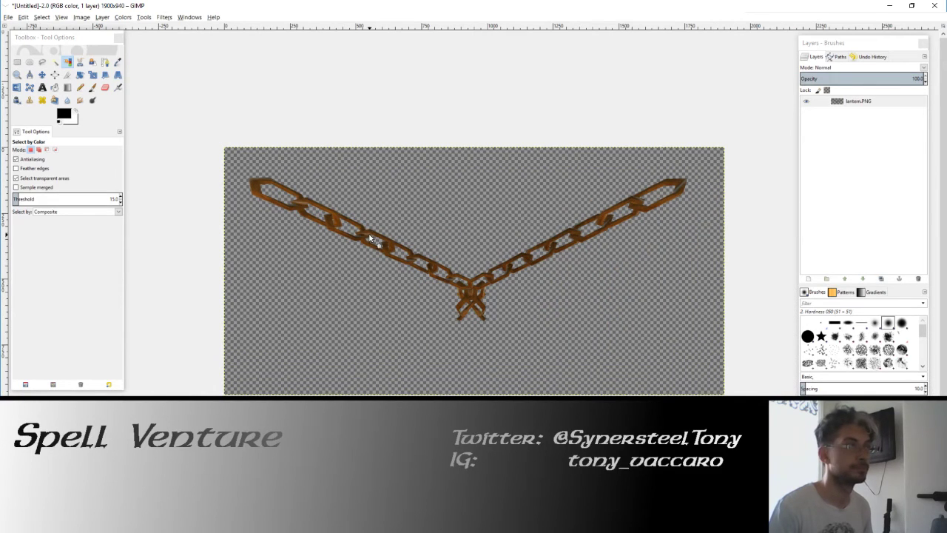
pyautogui.click(883, 278)
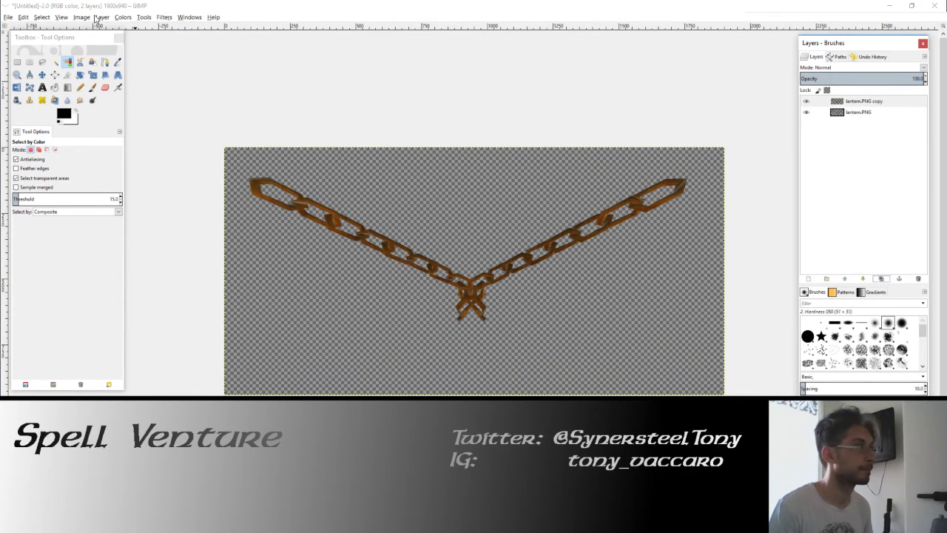
# Set the lantern.PNG copy layer to Overlay and bow its Value curve upward.
pyautogui.click(853, 69)
pyautogui.click(846, 176)
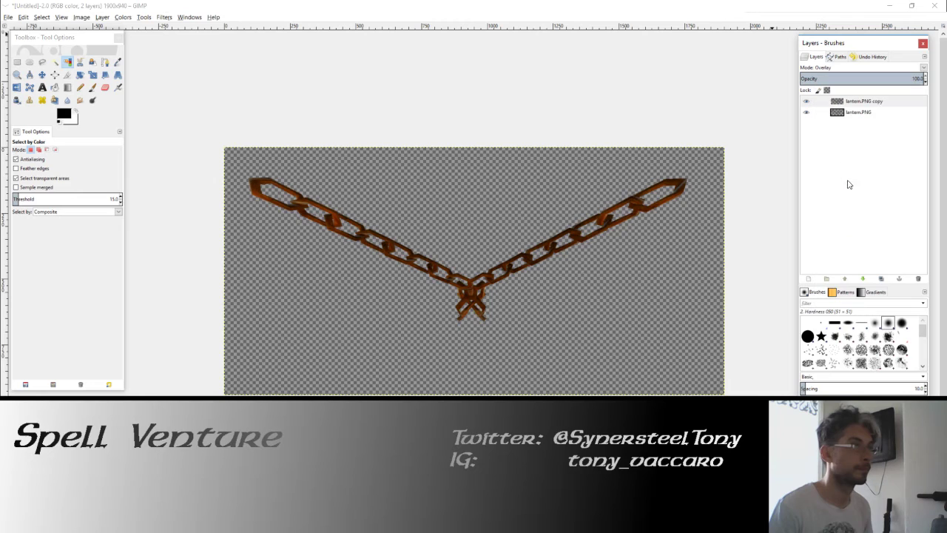
pyautogui.click(123, 17)
pyautogui.click(133, 85)
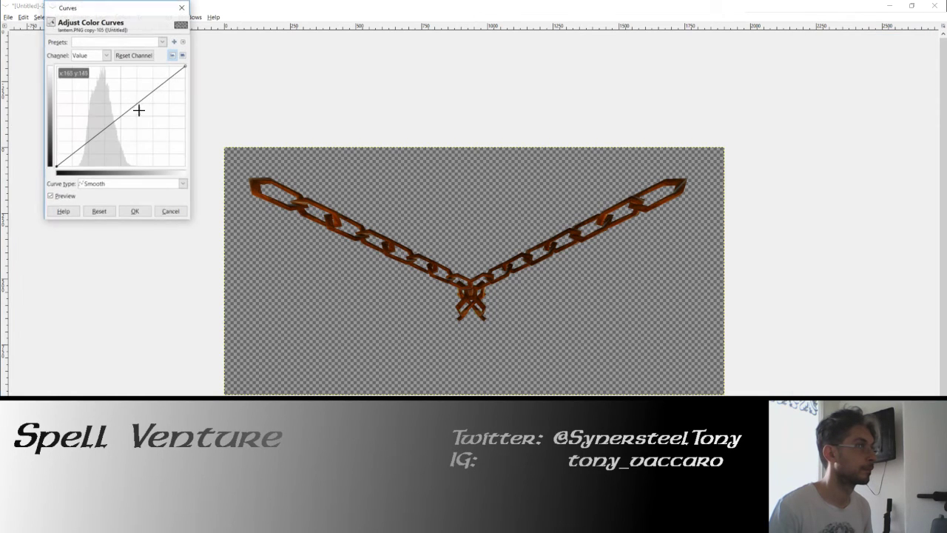
pyautogui.moveTo(116, 112); pyautogui.dragTo(86, 89)
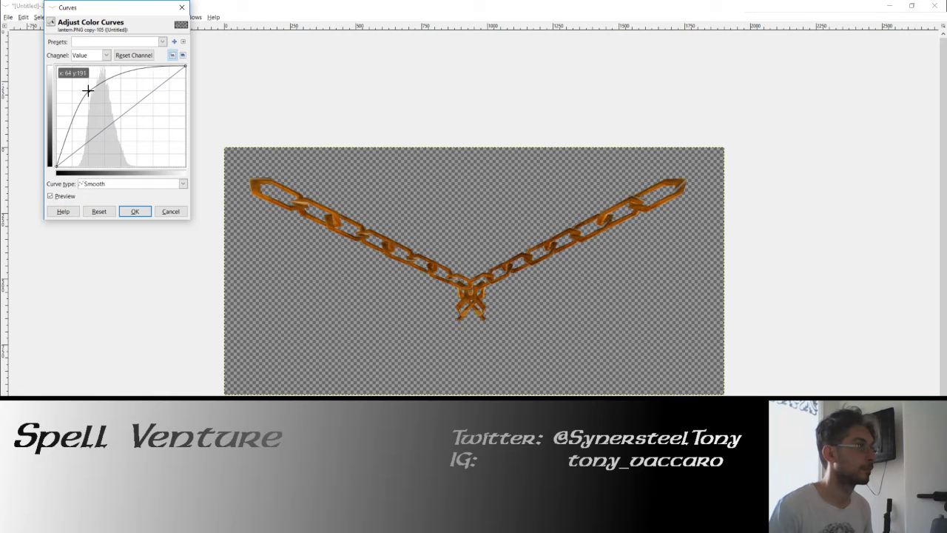
pyautogui.click(134, 211)
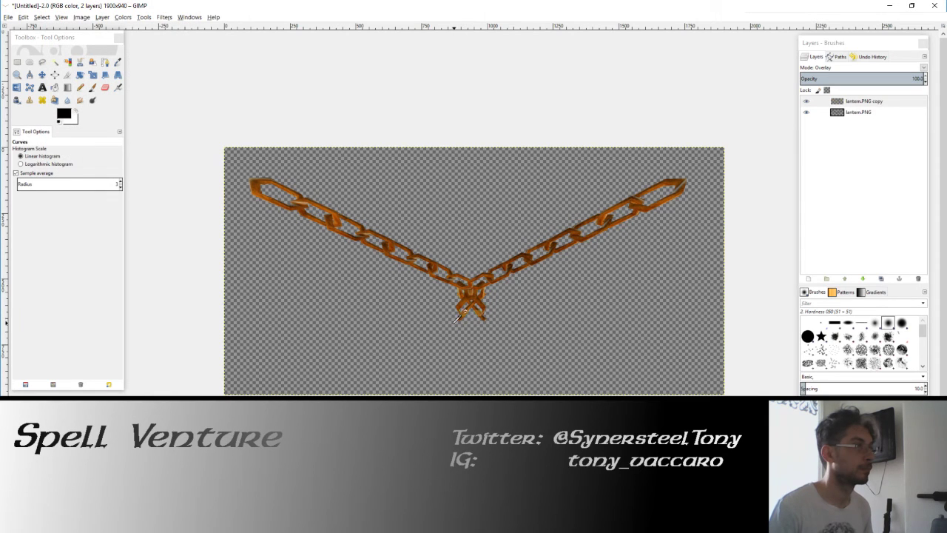
# Zoom in and out on the canvas to inspect the brighter golden chain.
pyautogui.keyDown('ctrl'); pyautogui.scroll(3, 456, 318); pyautogui.keyUp('ctrl')
pyautogui.keyDown('ctrl'); pyautogui.scroll(-3, 474, 326); pyautogui.keyUp('ctrl')
pyautogui.keyDown('ctrl'); pyautogui.scroll(5, 496, 337); pyautogui.keyUp('ctrl')
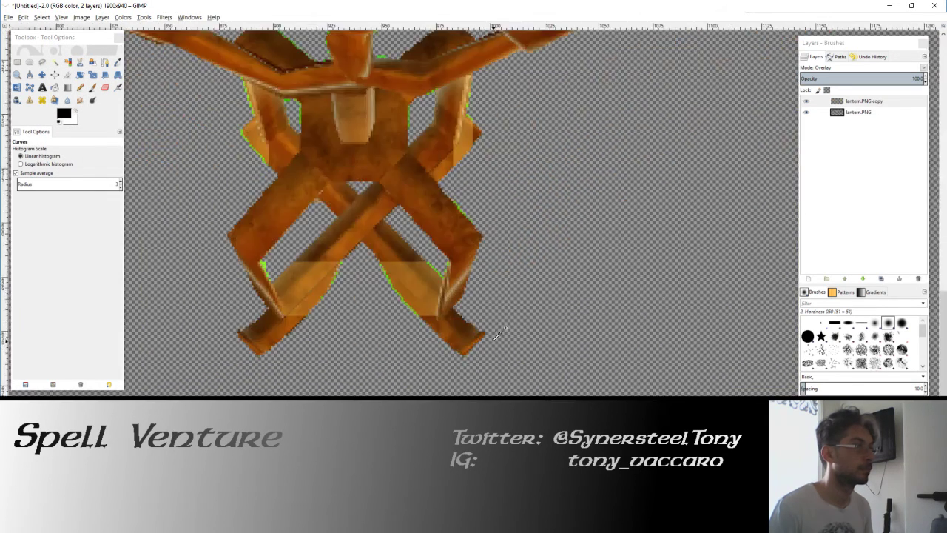
pyautogui.keyDown('ctrl'); pyautogui.scroll(-3, 374, 272); pyautogui.keyUp('ctrl')
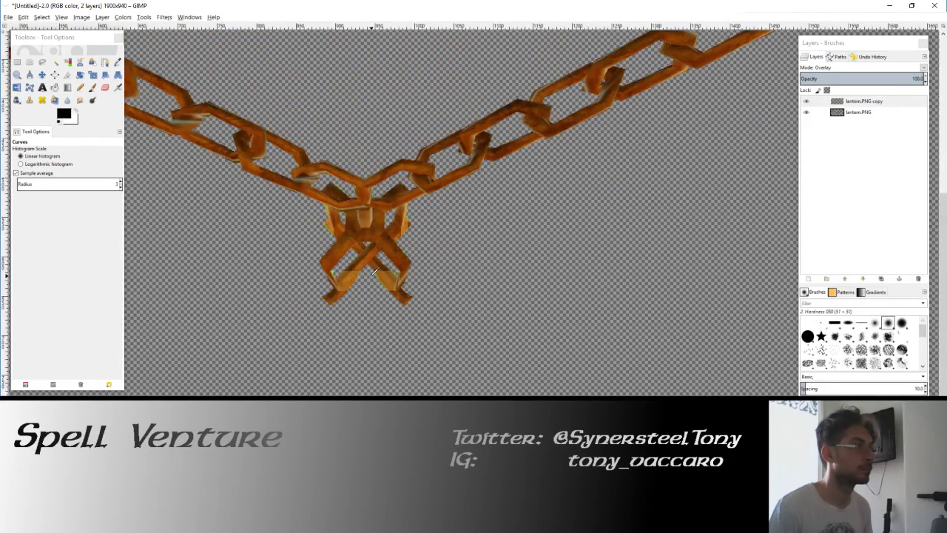
pyautogui.keyDown('ctrl'); pyautogui.scroll(-1, 370, 261); pyautogui.keyUp('ctrl')
pyautogui.keyDown('ctrl'); pyautogui.scroll(-1, 363, 246); pyautogui.keyUp('ctrl')
pyautogui.keyDown('ctrl'); pyautogui.scroll(-1, 370, 241); pyautogui.keyUp('ctrl')
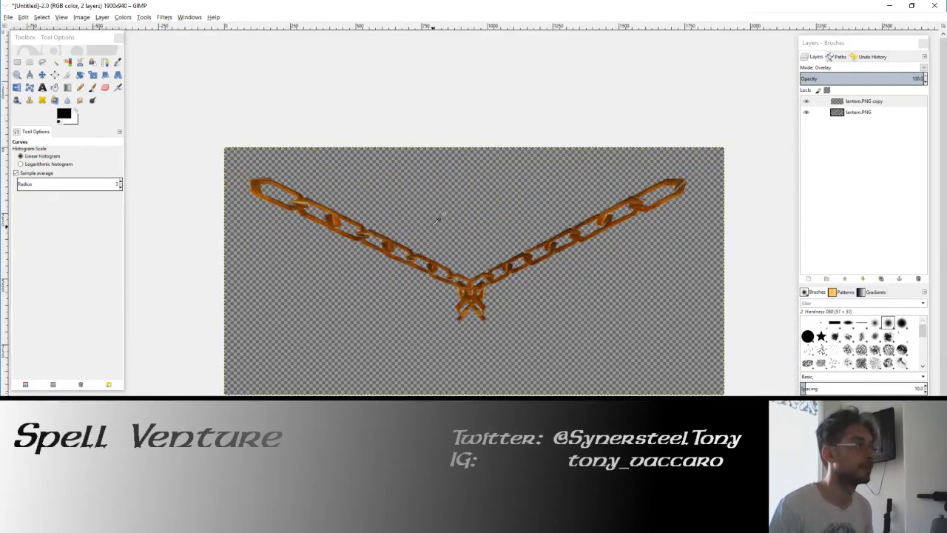
pyautogui.keyDown('ctrl'); pyautogui.scroll(-1, 438, 222); pyautogui.keyUp('ctrl')
pyautogui.keyDown('ctrl'); pyautogui.scroll(1, 437, 229); pyautogui.keyUp('ctrl')
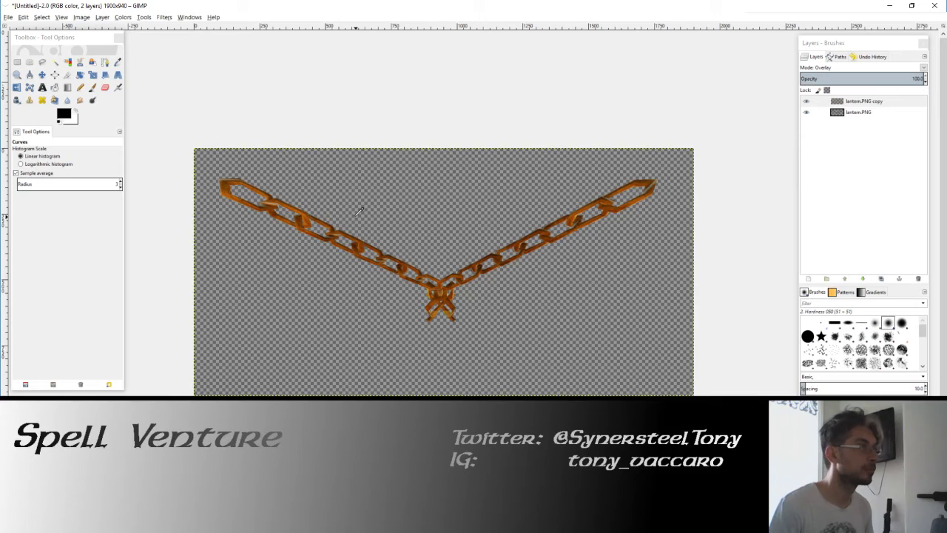
# Try scaling the chain layer to 70 and 350 px, then reset and cancel the Scale dialog.
pyautogui.click(95, 75)
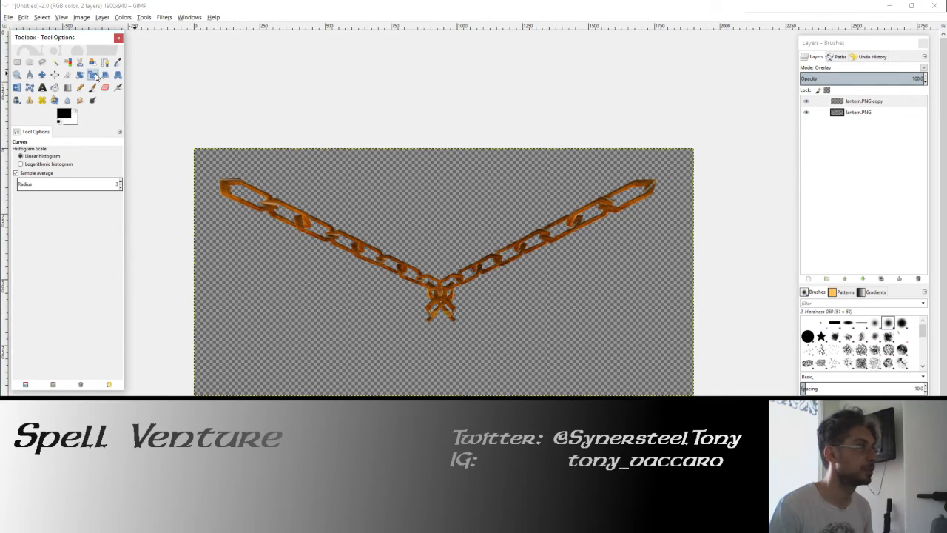
pyautogui.press('Tab')
pyautogui.click(356, 195)
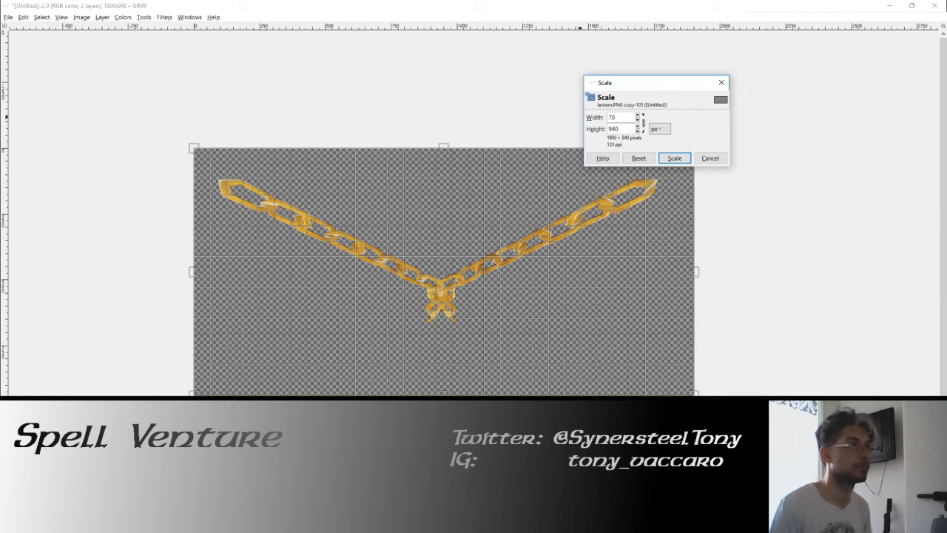
pyautogui.press('Tab')
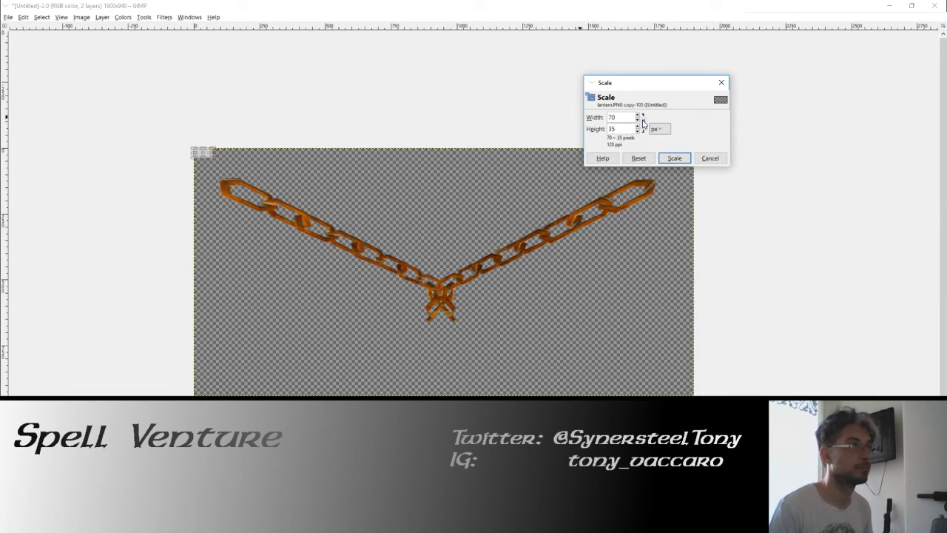
pyautogui.press('Tab')
pyautogui.write('70')
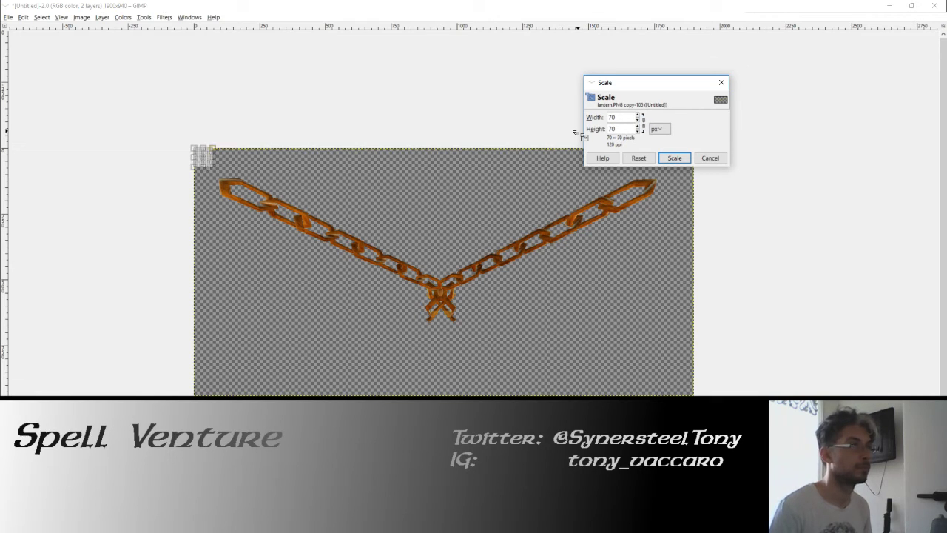
pyautogui.click(643, 123)
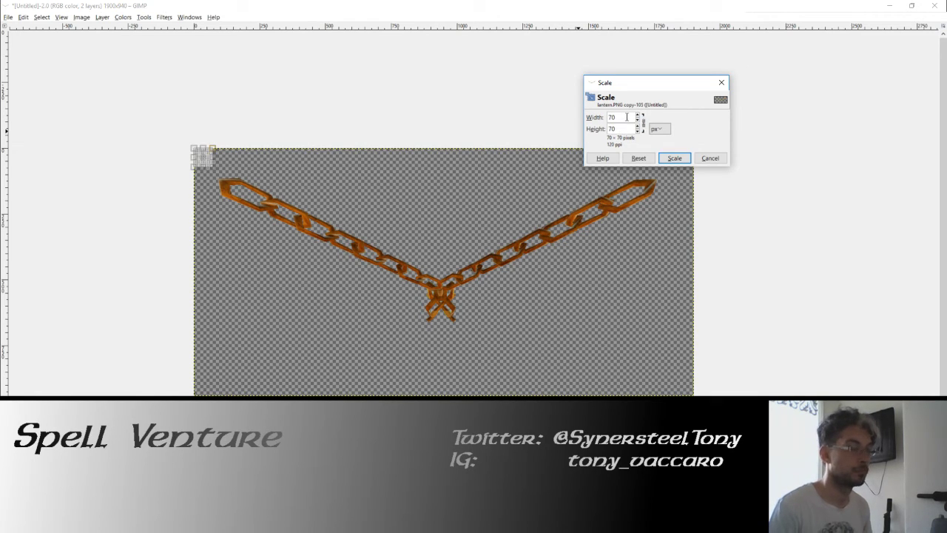
pyautogui.write('350')
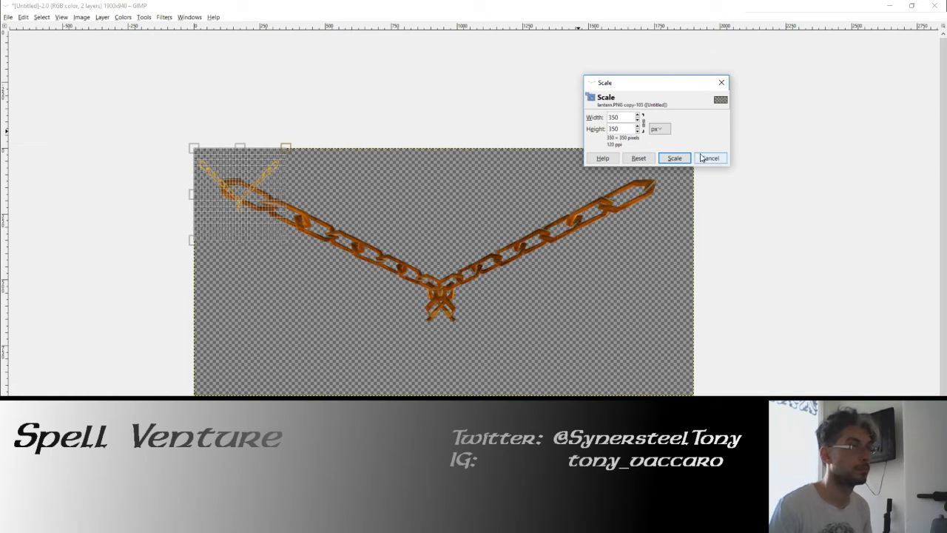
pyautogui.click(639, 157)
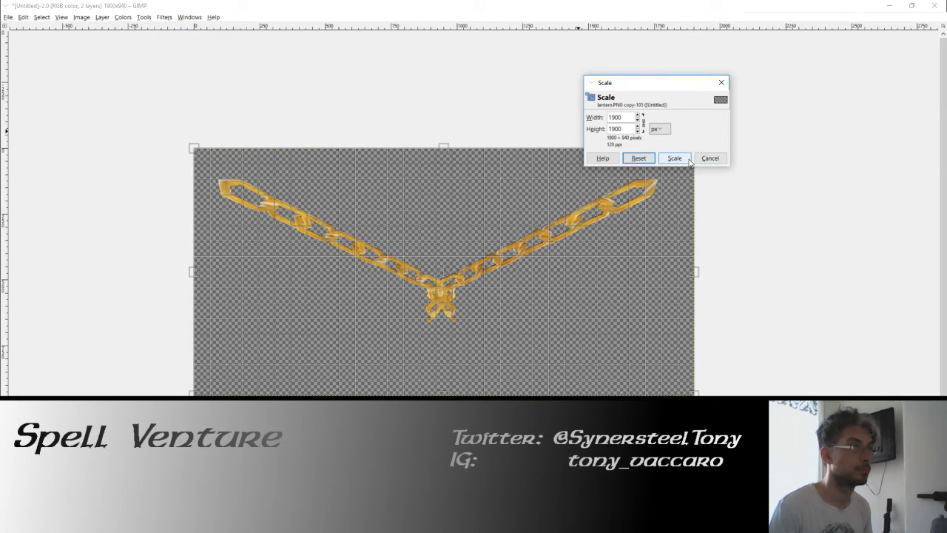
pyautogui.click(696, 160)
pyautogui.click(83, 17)
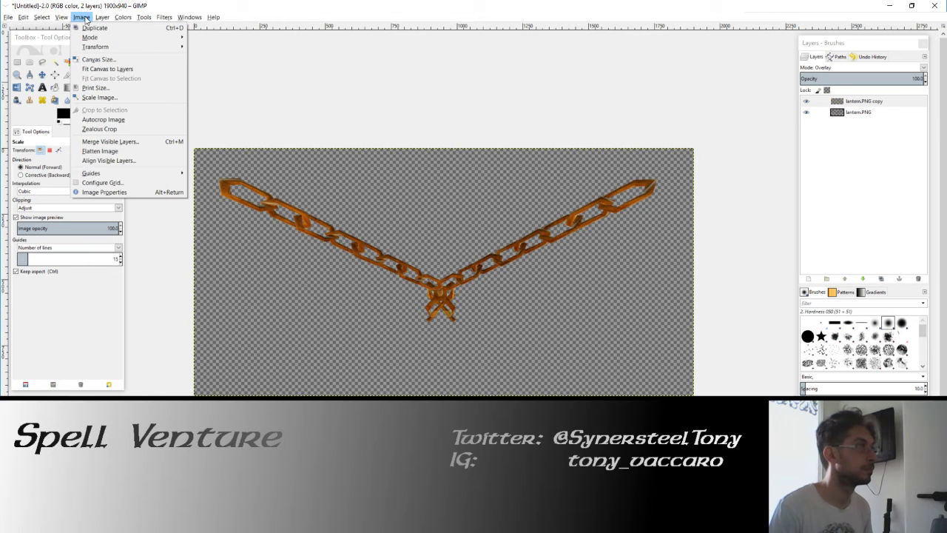
pyautogui.moveTo(102, 17)
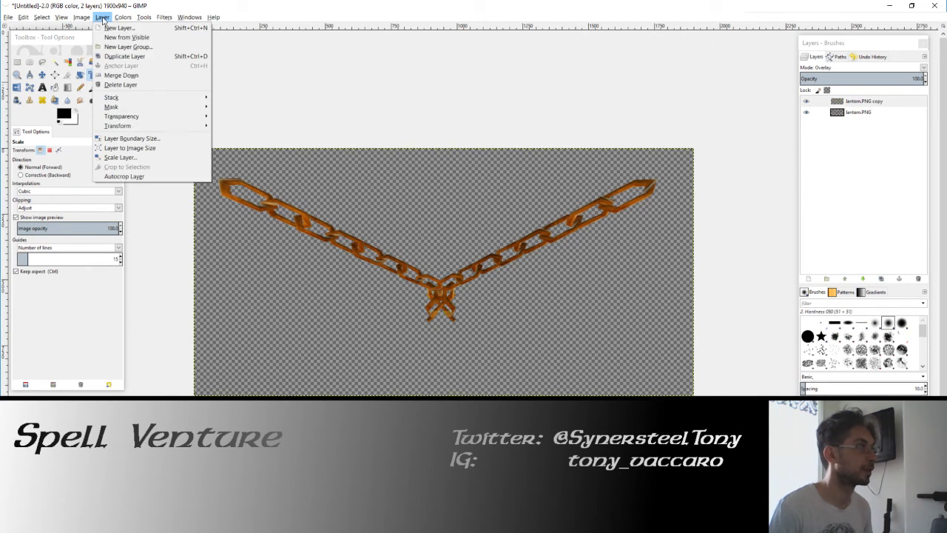
# Crop the lantern.PNG layer to the chain and fit the canvas to it.
pyautogui.click(136, 180)
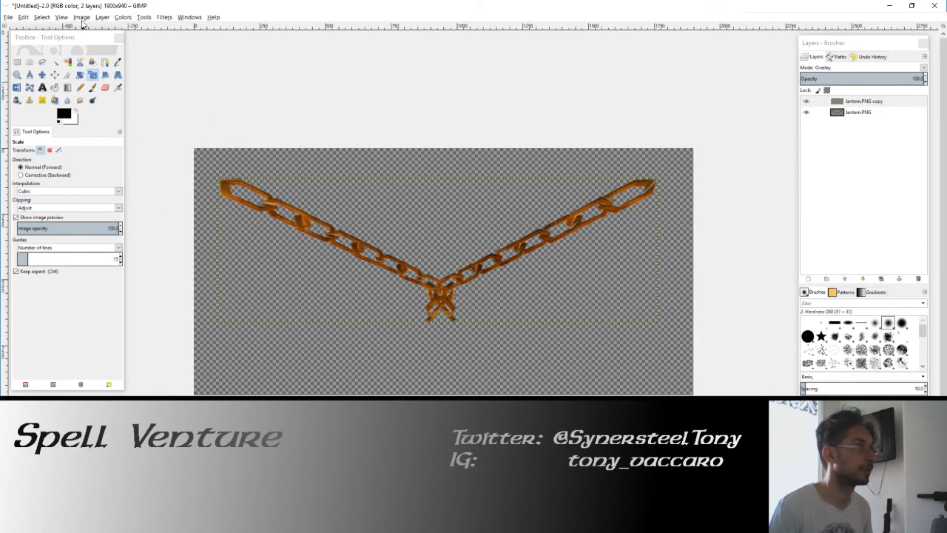
pyautogui.click(82, 19)
pyautogui.click(87, 68)
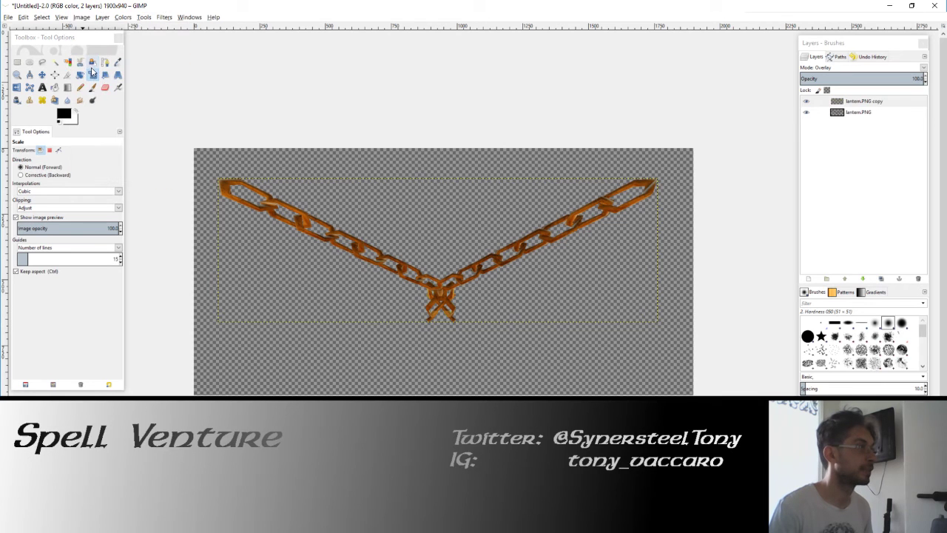
pyautogui.click(82, 18)
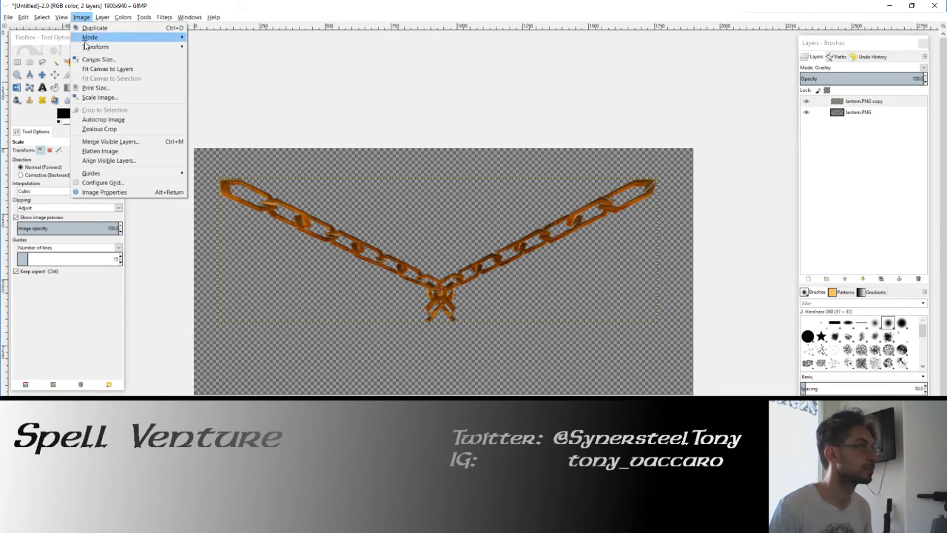
pyautogui.click(111, 68)
pyautogui.click(865, 113)
pyautogui.click(81, 17)
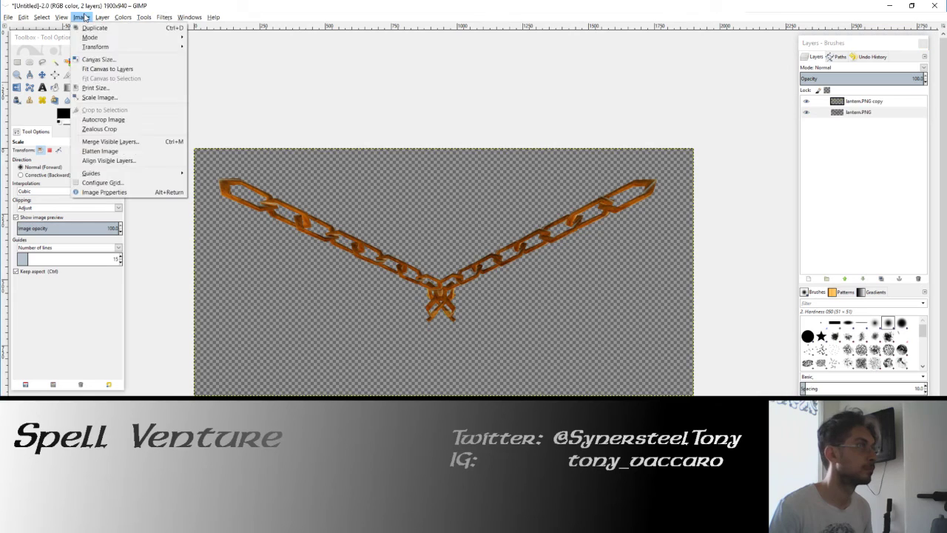
pyautogui.click(118, 179)
pyautogui.click(82, 17)
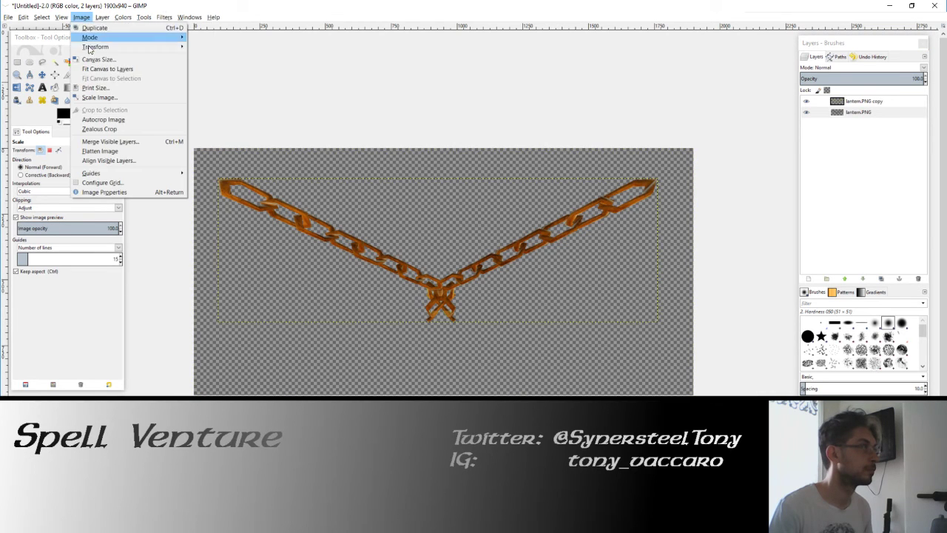
pyautogui.click(107, 89)
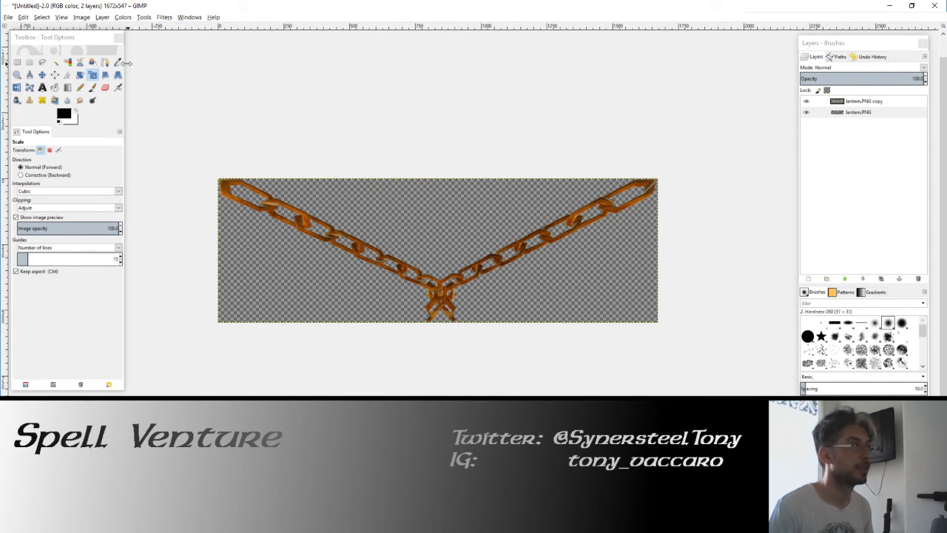
# Resize the canvas to 1672×1672 with the chain centred.
pyautogui.click(83, 17)
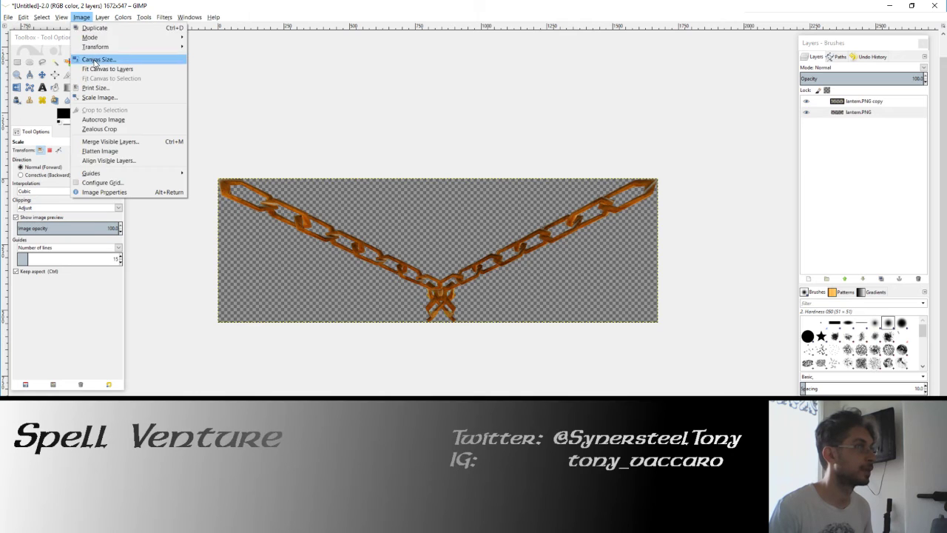
pyautogui.click(97, 59)
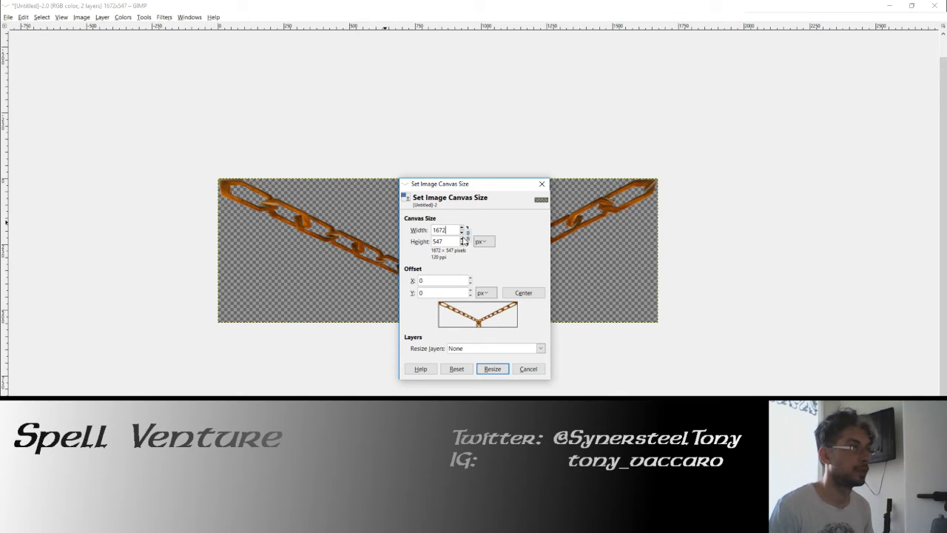
pyautogui.write('1672')
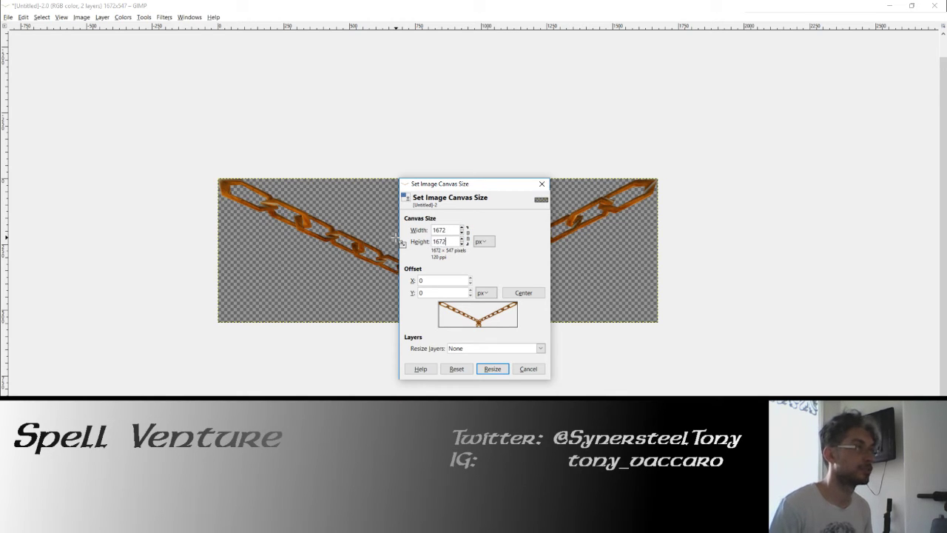
pyautogui.click(522, 292)
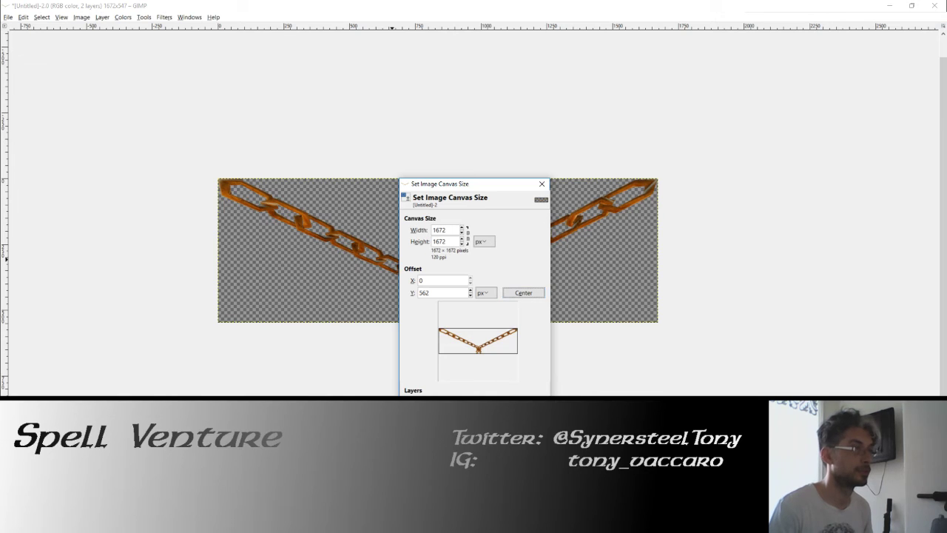
pyautogui.press('Return')
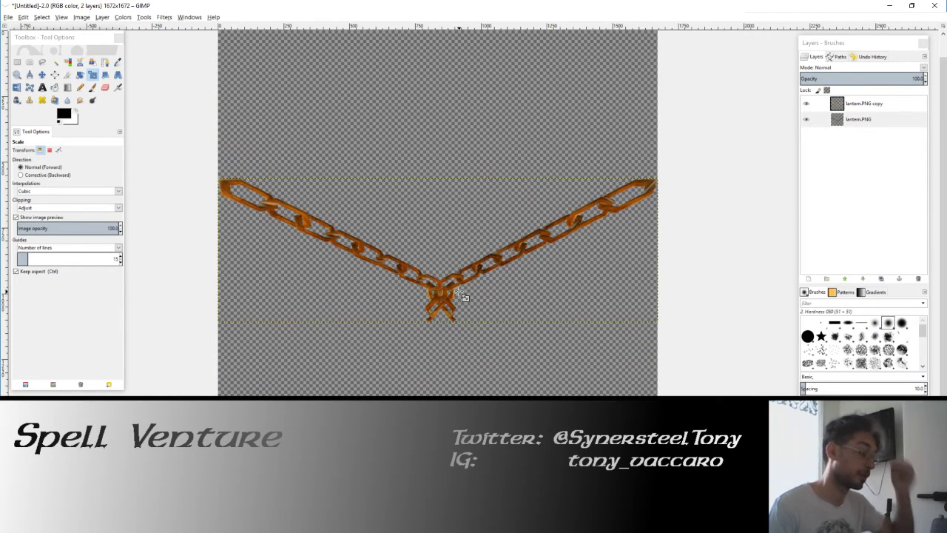
# Delete the Overlay copy layer, leaving only lantern.PNG.
pyautogui.click(861, 104)
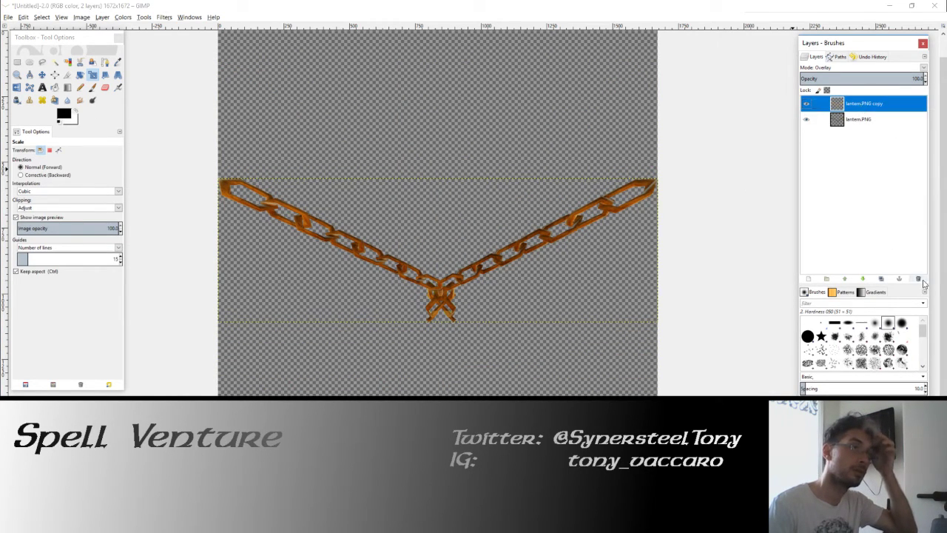
pyautogui.press('Delete')
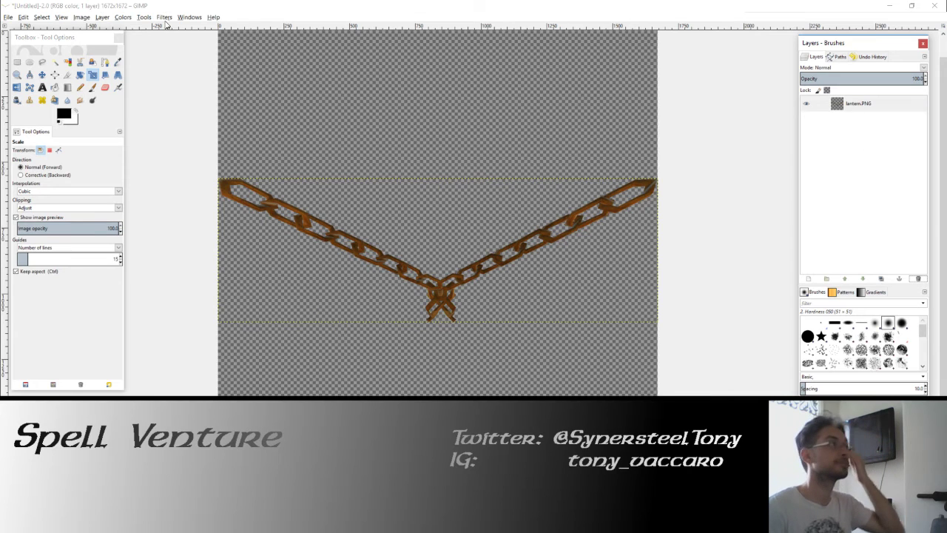
pyautogui.click(102, 17)
pyautogui.click(139, 154)
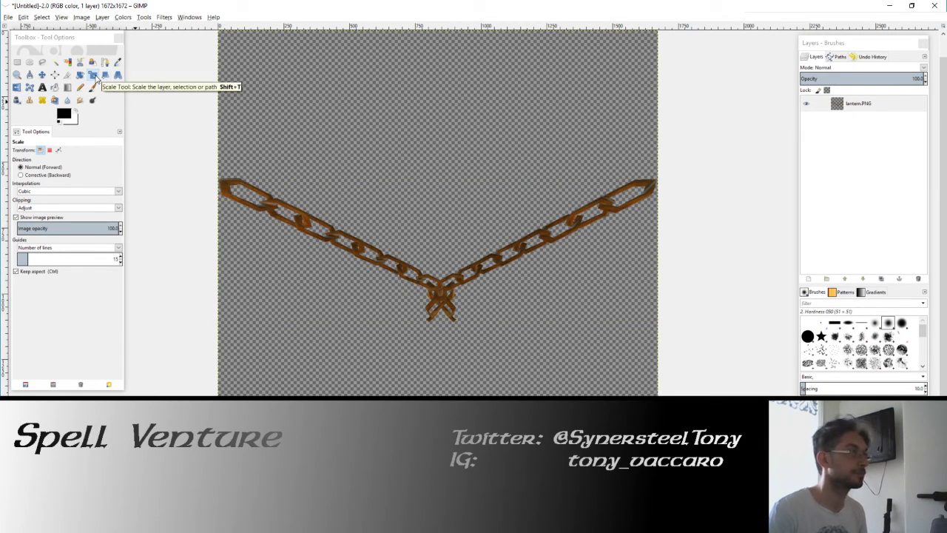
# Scale the chain layer to 420×420 using *4 and /2 size expressions.
pyautogui.press('Tab')
pyautogui.click(411, 217)
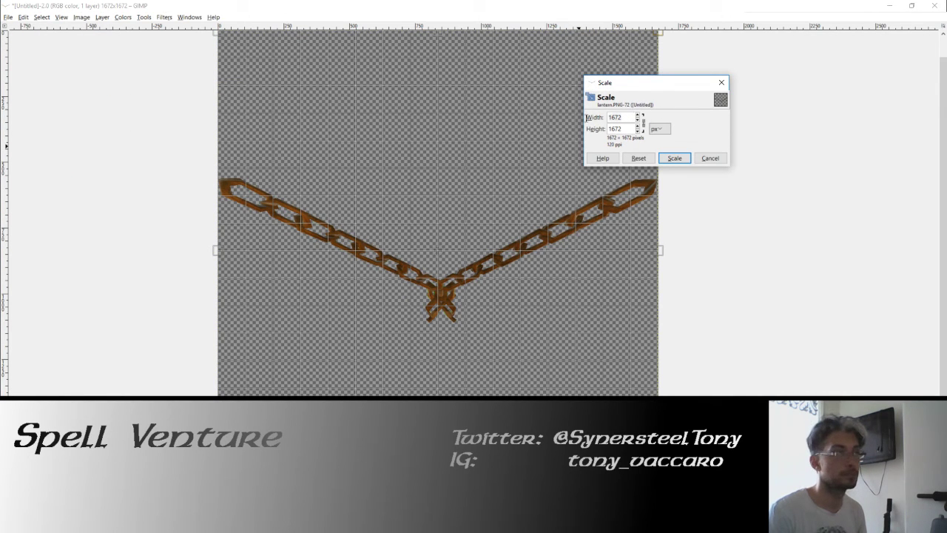
pyautogui.press('Tab')
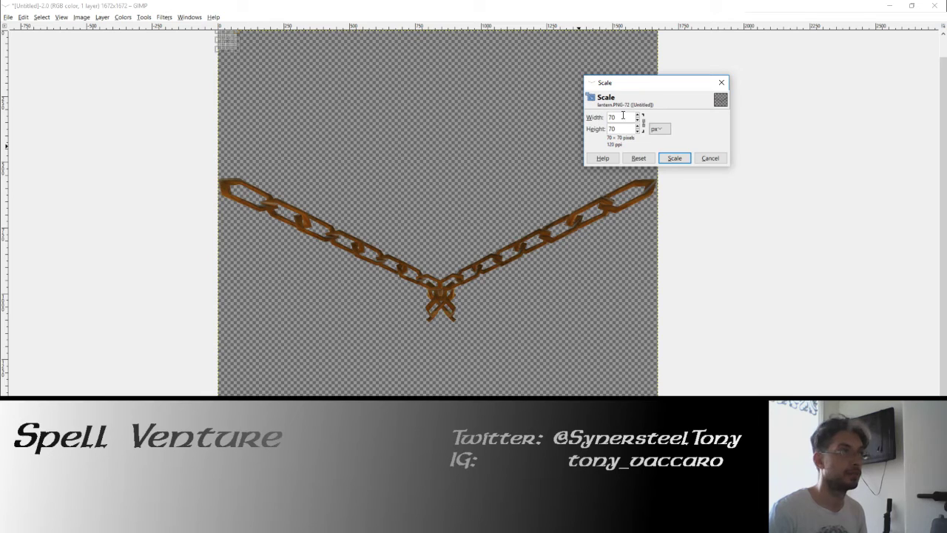
pyautogui.press('Tab')
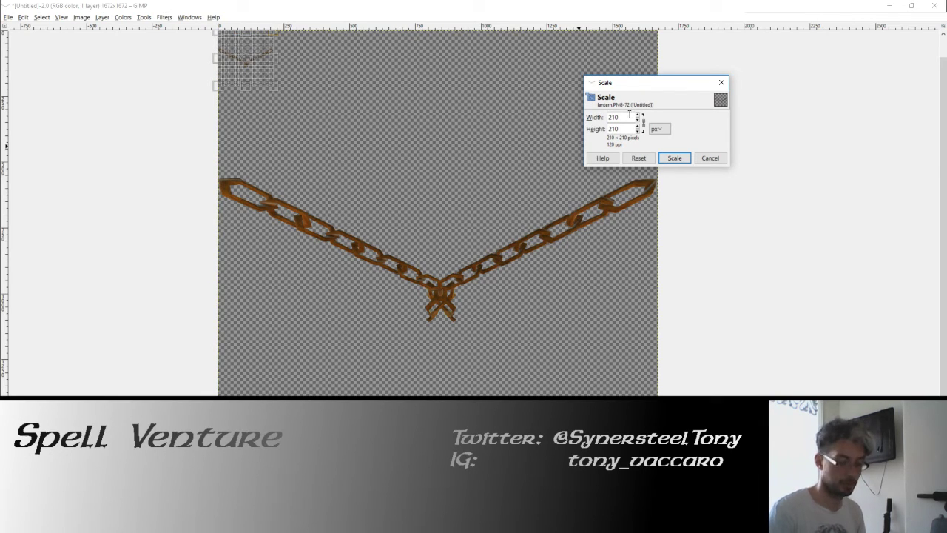
pyautogui.write('*4')
pyautogui.press('Tab')
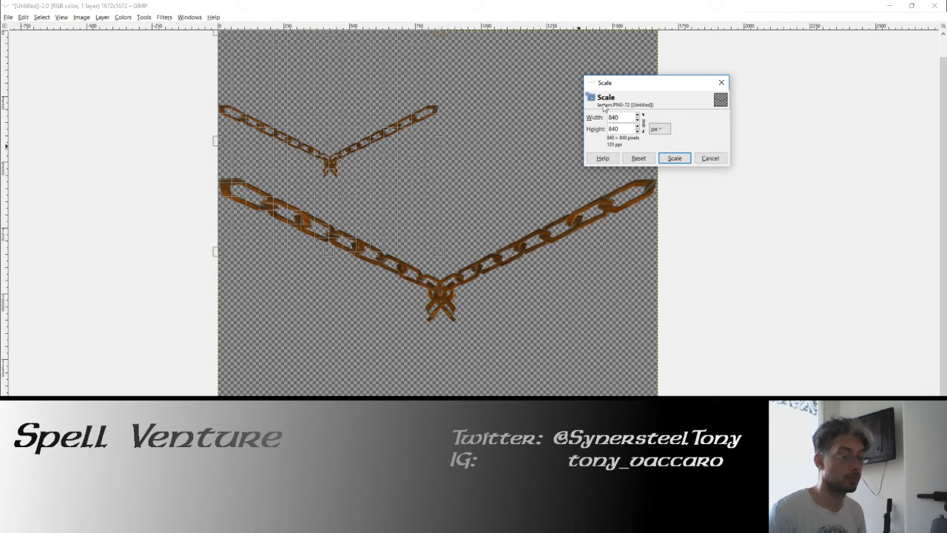
pyautogui.write('/2')
pyautogui.press('Tab')
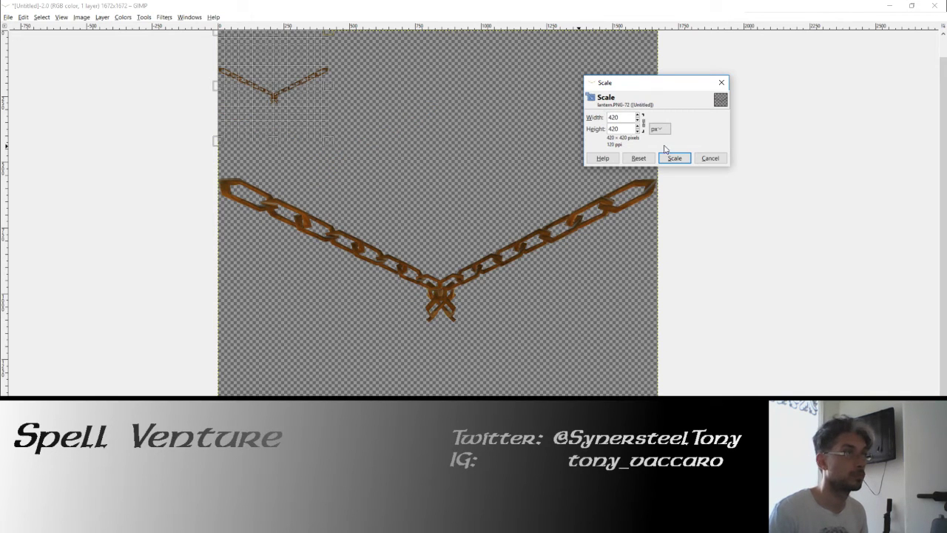
pyautogui.click(674, 157)
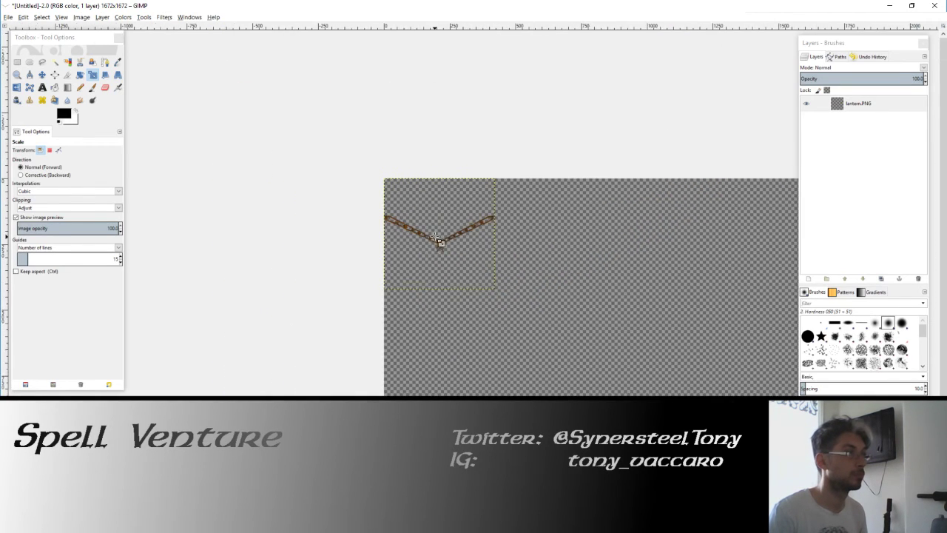
pyautogui.scroll(3, 436, 237)
pyautogui.scroll(2, 418, 218)
pyautogui.scroll(2, 417, 262)
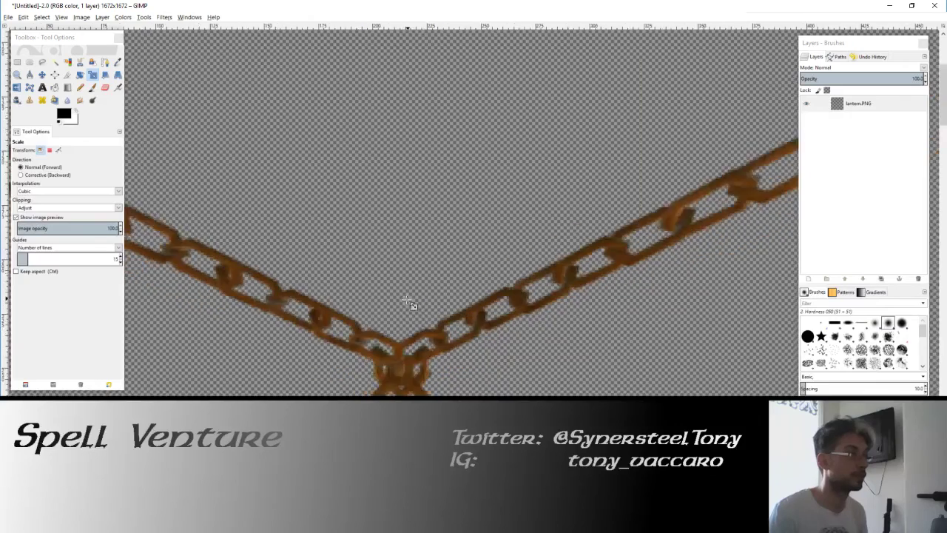
pyautogui.scroll(-2, 410, 300)
pyautogui.scroll(-4, 410, 297)
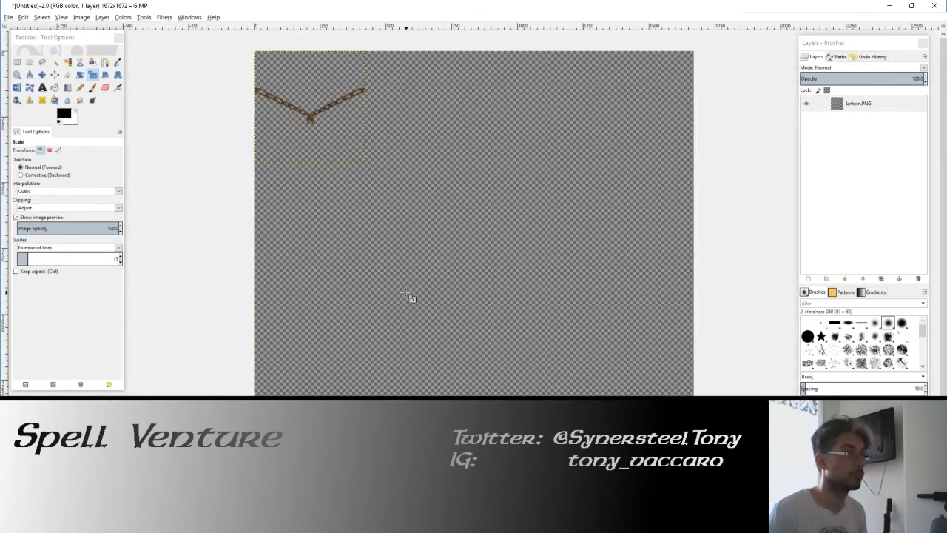
# Undo that scale and rescale the chain layer to 840×840 pixels instead.
pyautogui.hotkey('ctrl', 'z')
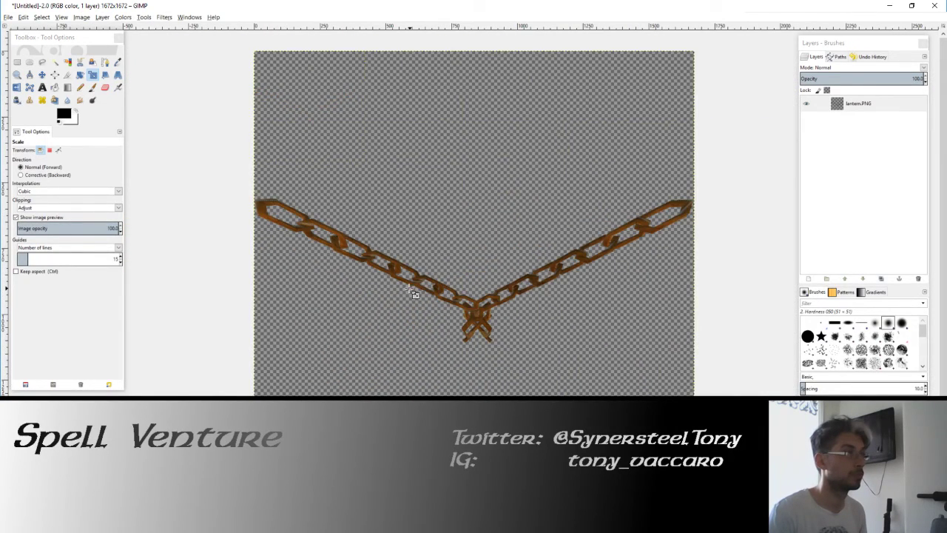
pyautogui.press('Tab')
pyautogui.click(381, 241)
pyautogui.write('1672/2')
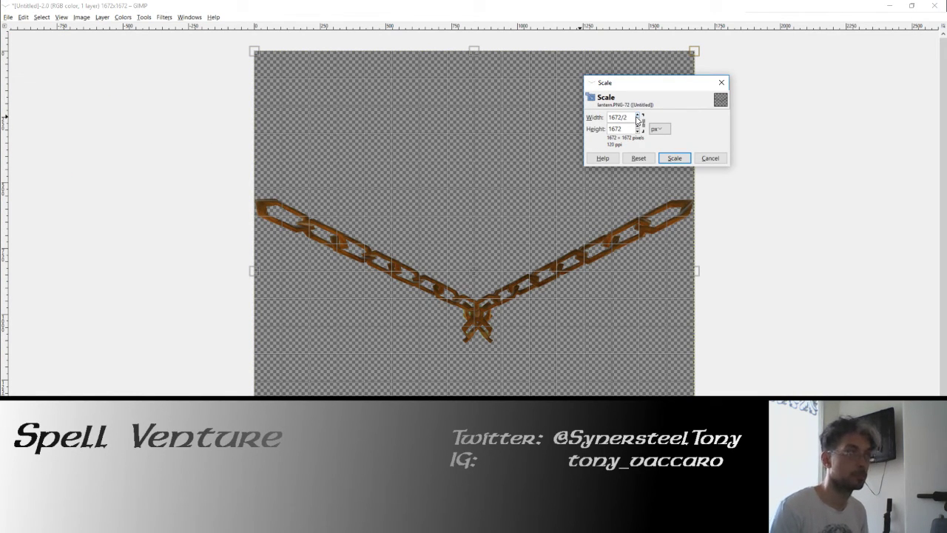
pyautogui.press('Tab')
pyautogui.doubleClick(632, 117)
pyautogui.write('420')
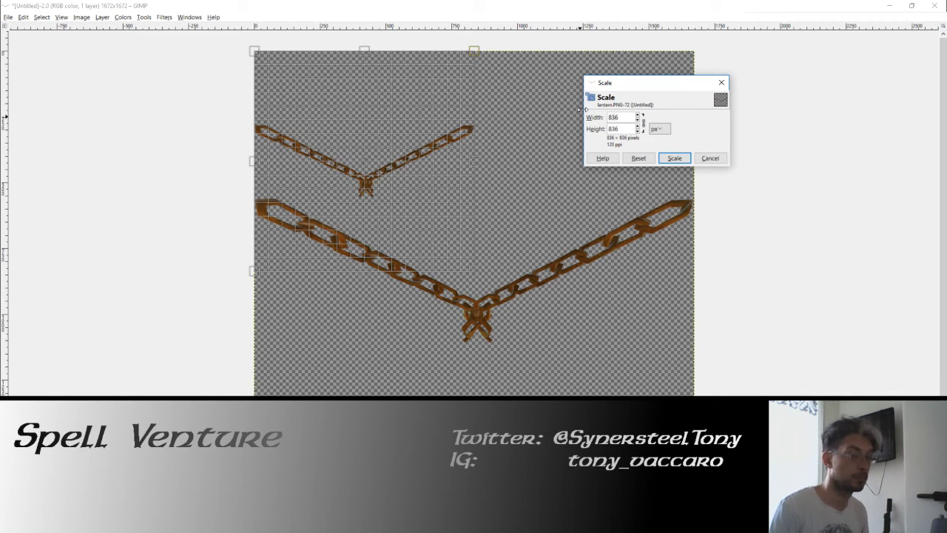
pyautogui.press('Tab')
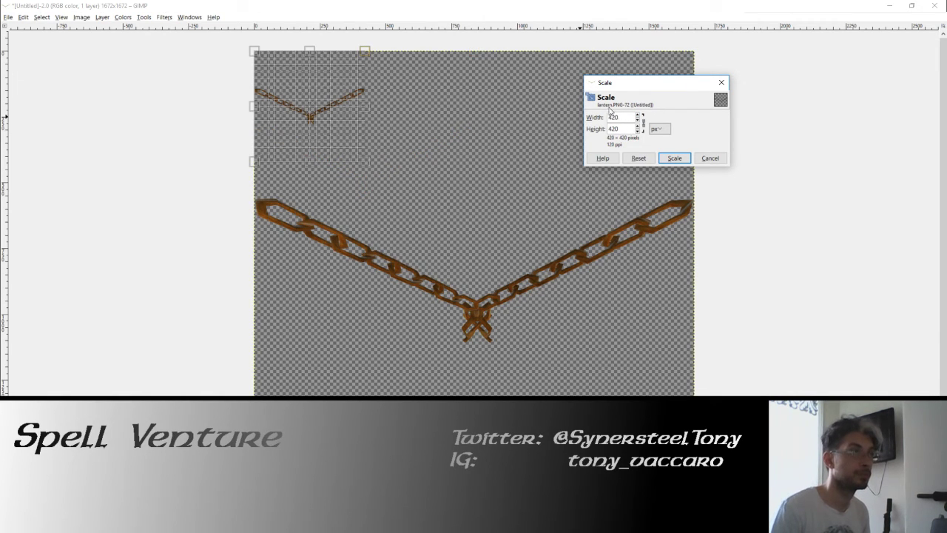
pyautogui.write('840')
pyautogui.press('Tab')
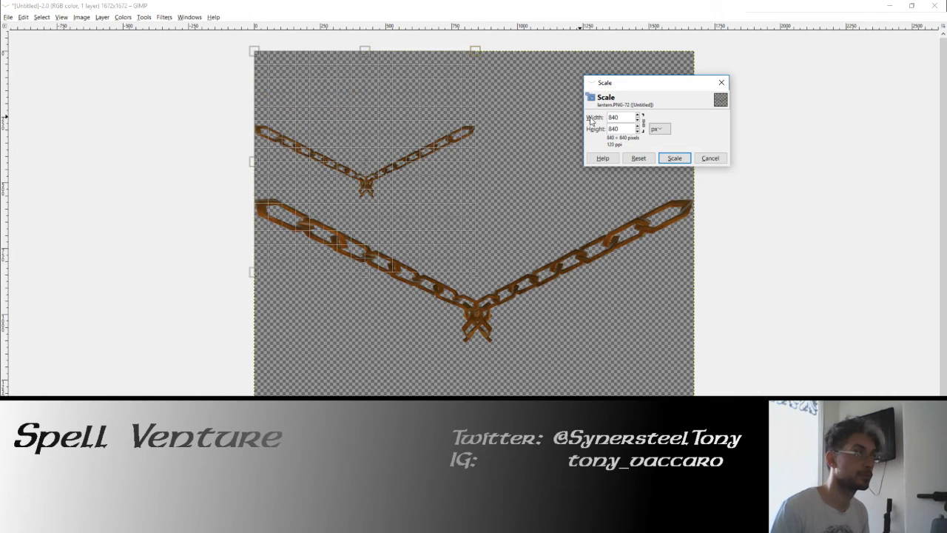
pyautogui.click(664, 156)
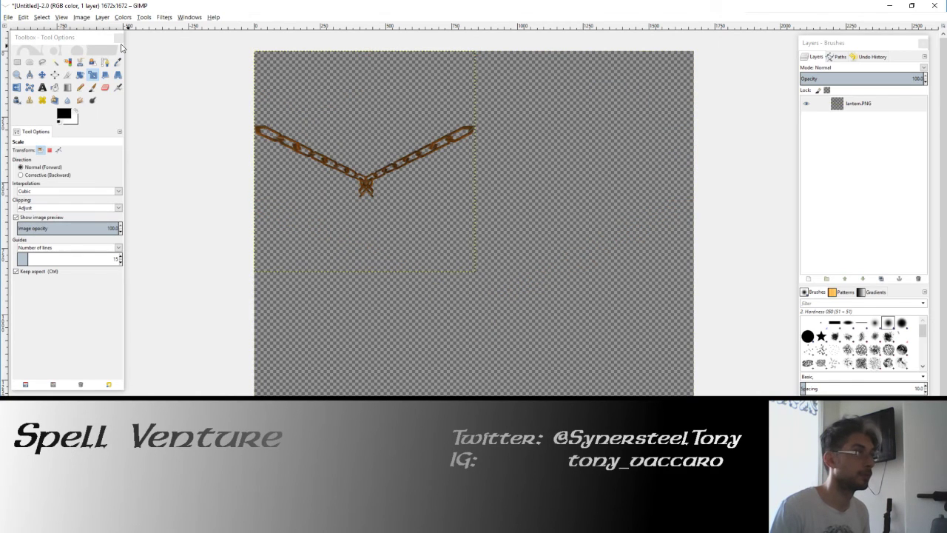
pyautogui.click(80, 17)
# Fit the canvas to the 840×840 layer and apply the Sharpen filter to the chain.
pyautogui.click(104, 69)
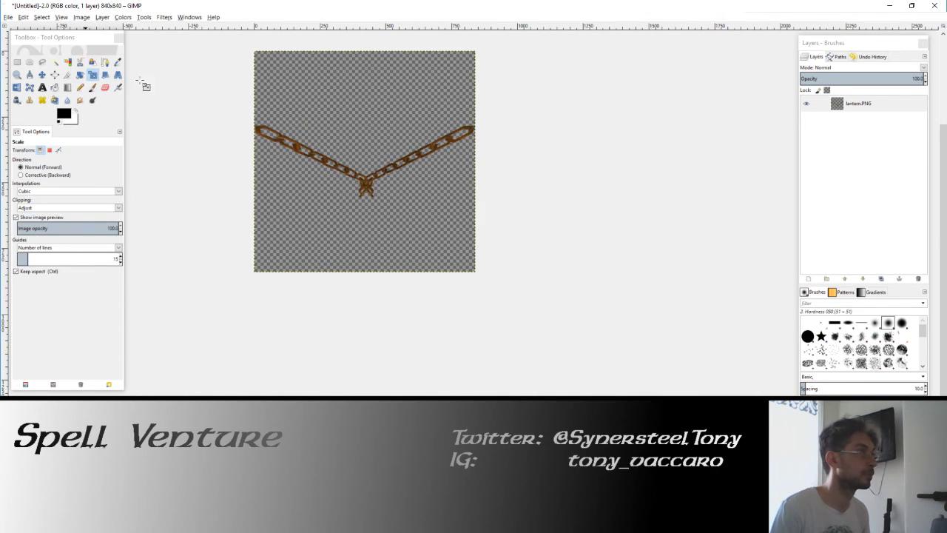
pyautogui.scroll(3, 460, 292)
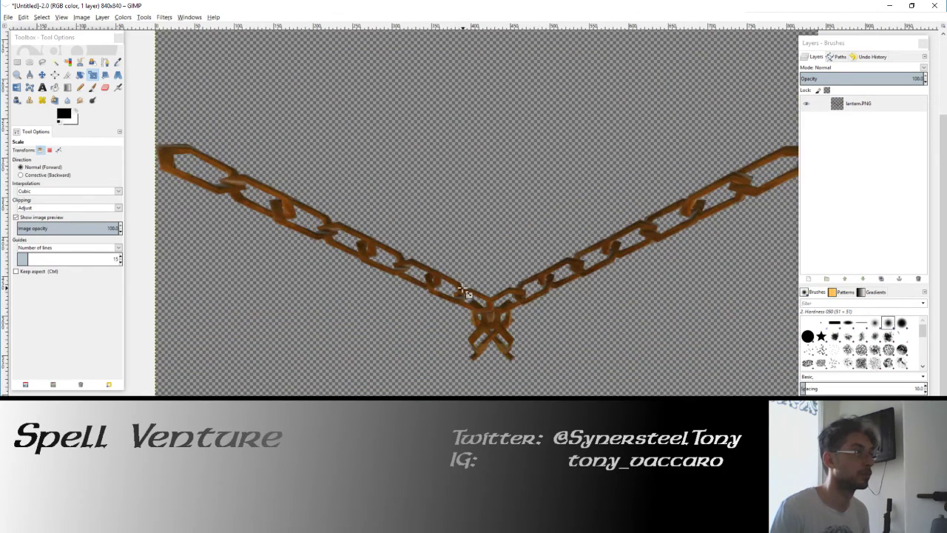
pyautogui.scroll(2, 460, 292)
pyautogui.scroll(-1, 460, 293)
pyautogui.press('m')
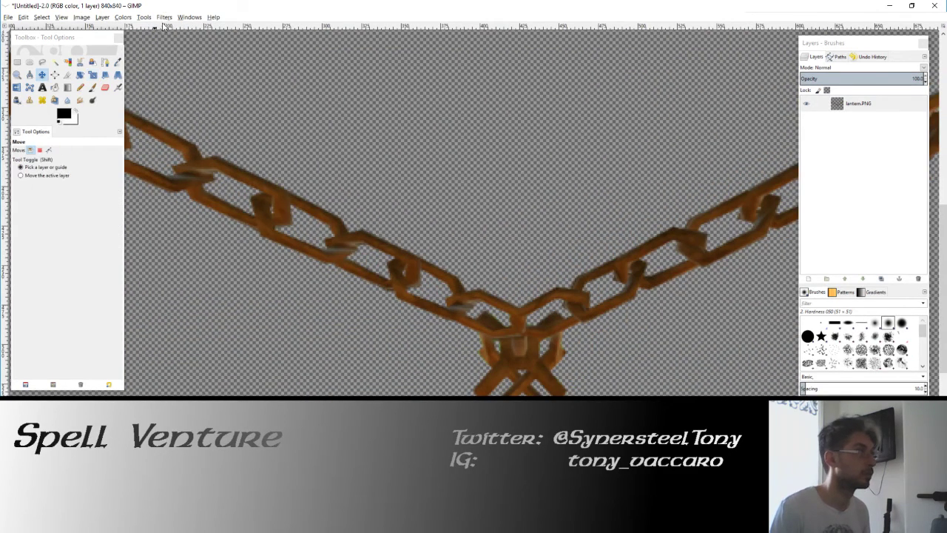
pyautogui.click(164, 17)
pyautogui.moveTo(192, 30)
pyautogui.click(298, 59)
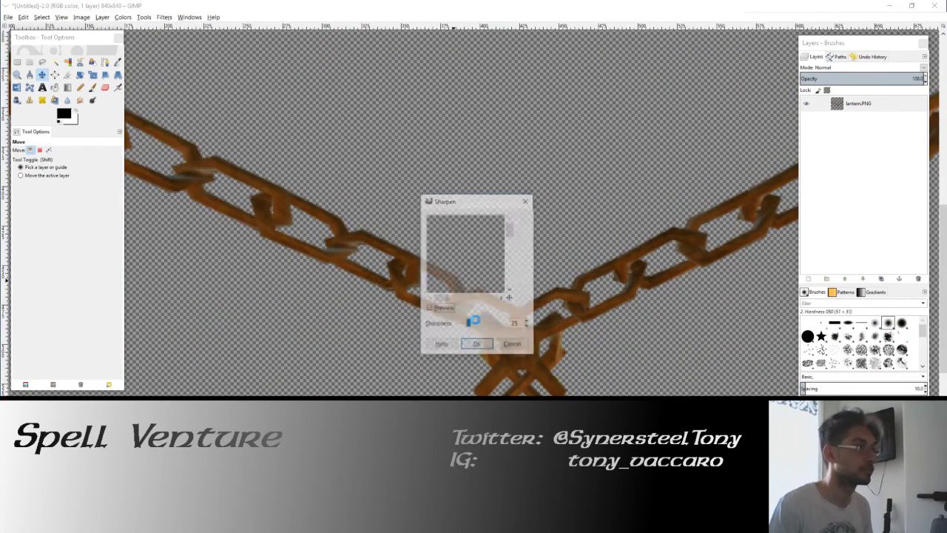
pyautogui.click(477, 345)
# Duplicate the chain layer and set the copy to Overlay mode.
pyautogui.hotkey('shift', 'm')
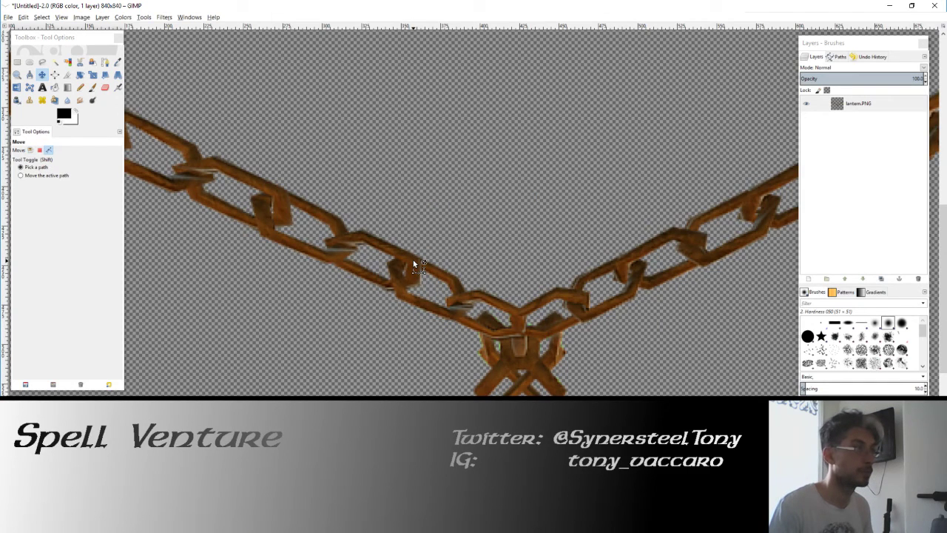
pyautogui.hscroll(3, 399, 245)
pyautogui.hotkey('shift', 'm')
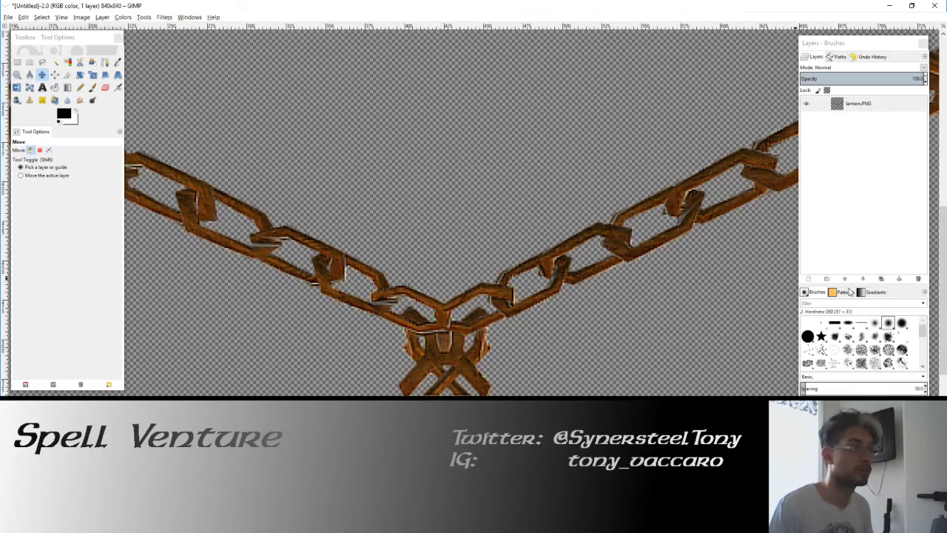
pyautogui.click(881, 279)
pyautogui.click(864, 67)
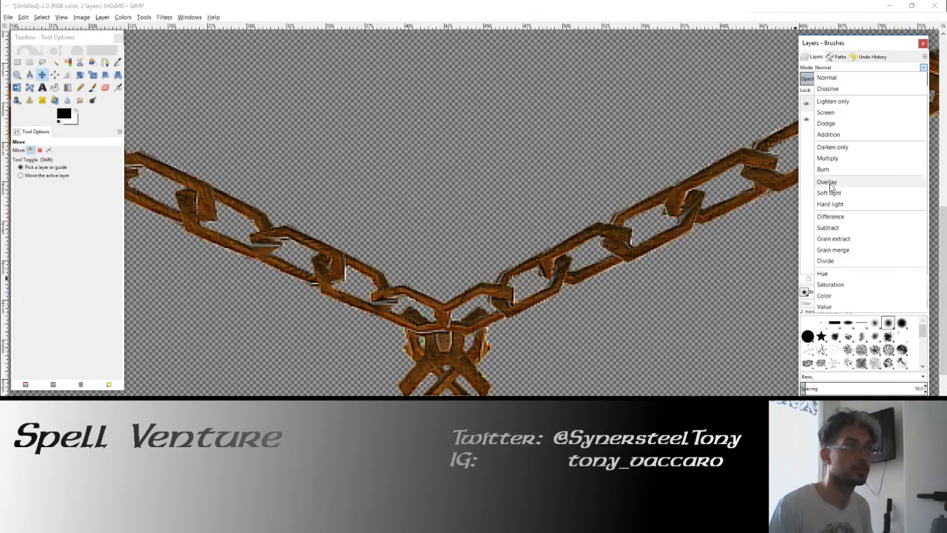
pyautogui.click(827, 181)
# Raise the copy's Curves value curve to brighten the chain, then fit the image in view.
pyautogui.hotkey('shift', 's')
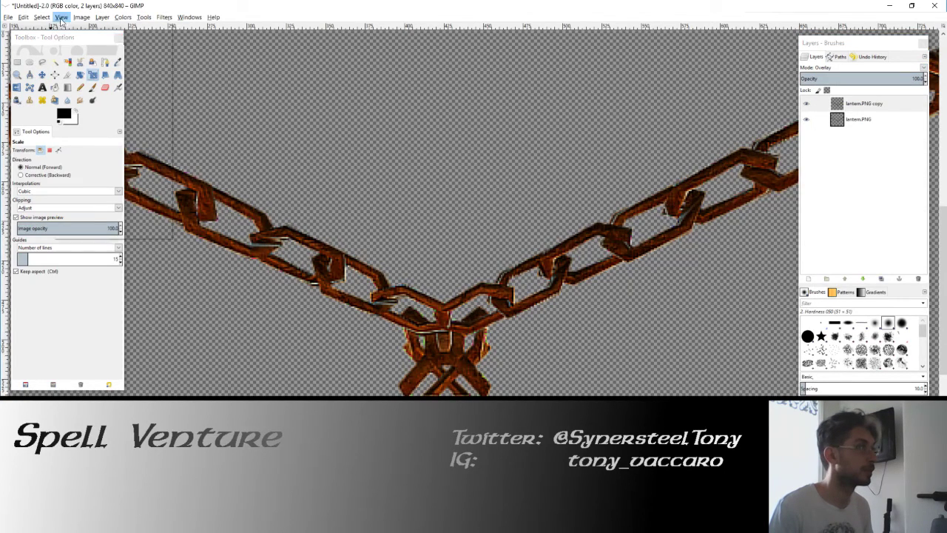
pyautogui.click(122, 17)
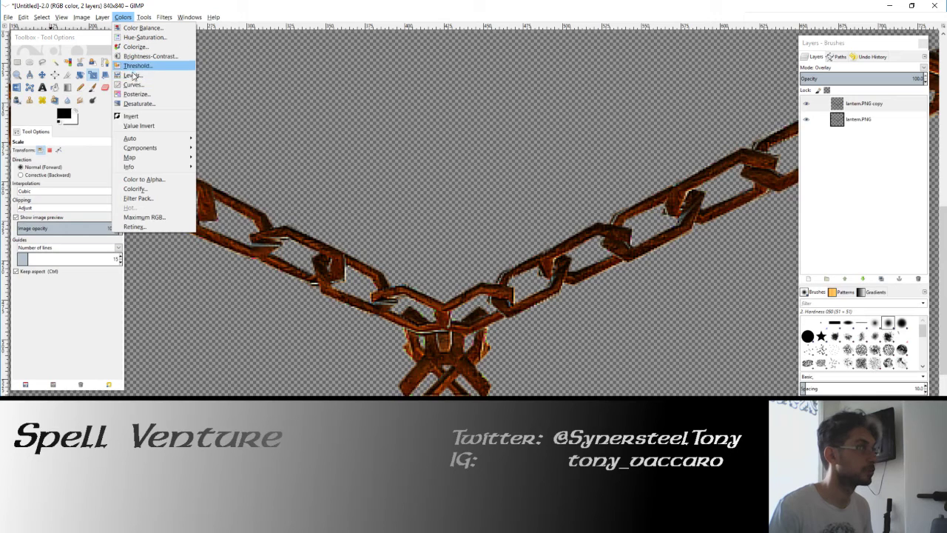
pyautogui.click(133, 84)
pyautogui.moveTo(117, 115); pyautogui.dragTo(85, 80)
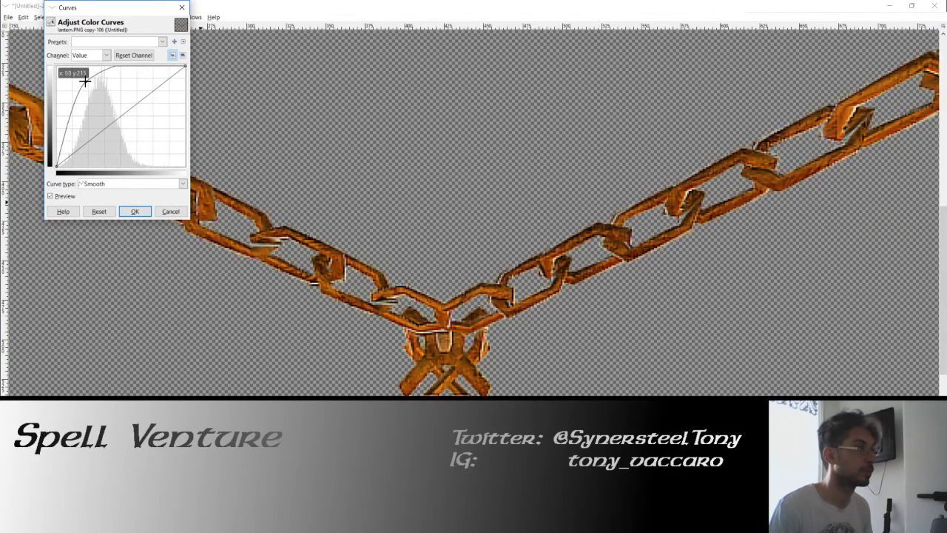
pyautogui.click(135, 211)
pyautogui.press('Tab')
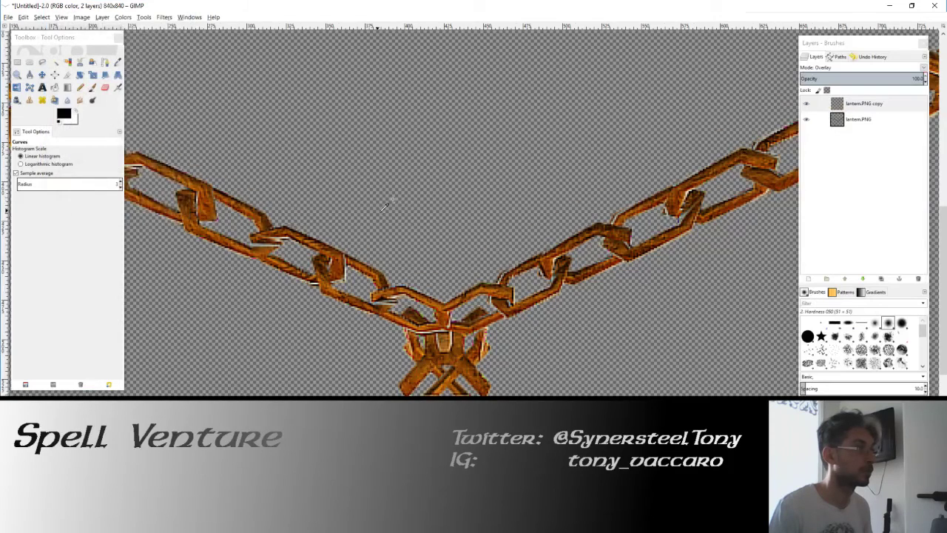
pyautogui.hotkey('shift', 'ctrl', 'j')
pyautogui.press('-')
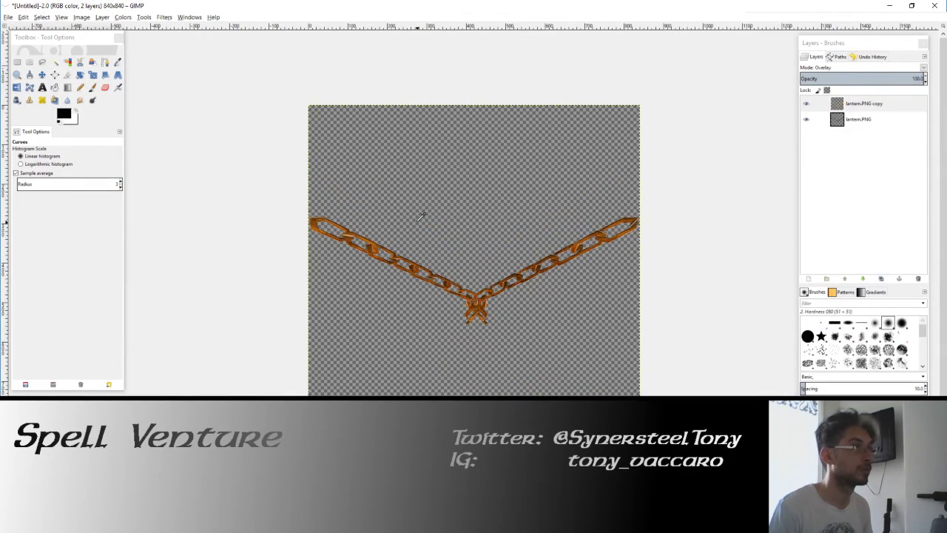
pyautogui.hscroll(3, 407, 218)
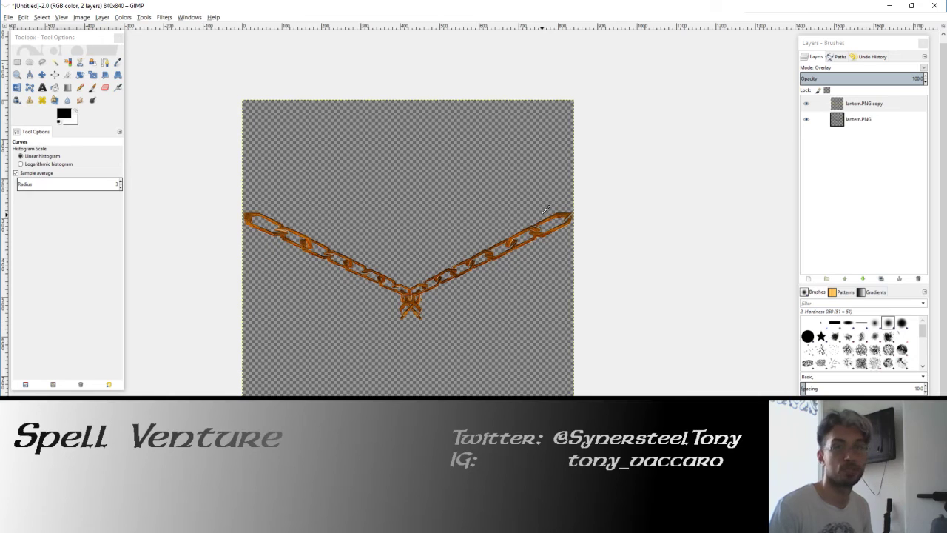
pyautogui.moveTo(432, 205); pyautogui.dragTo(420, 223)
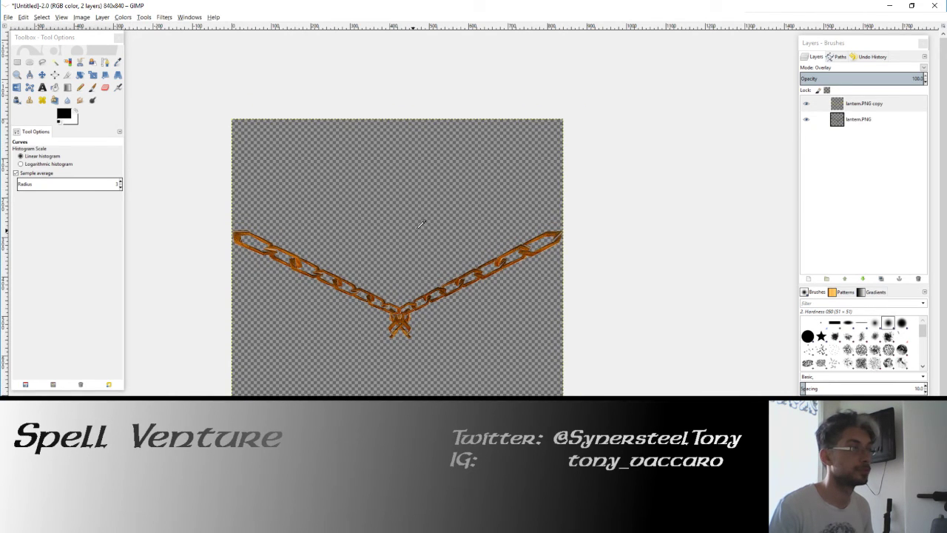
# Export the chain image as lantern01.PNG into the ROLL20 tilesets folder with default PNG options.
pyautogui.click(9, 17)
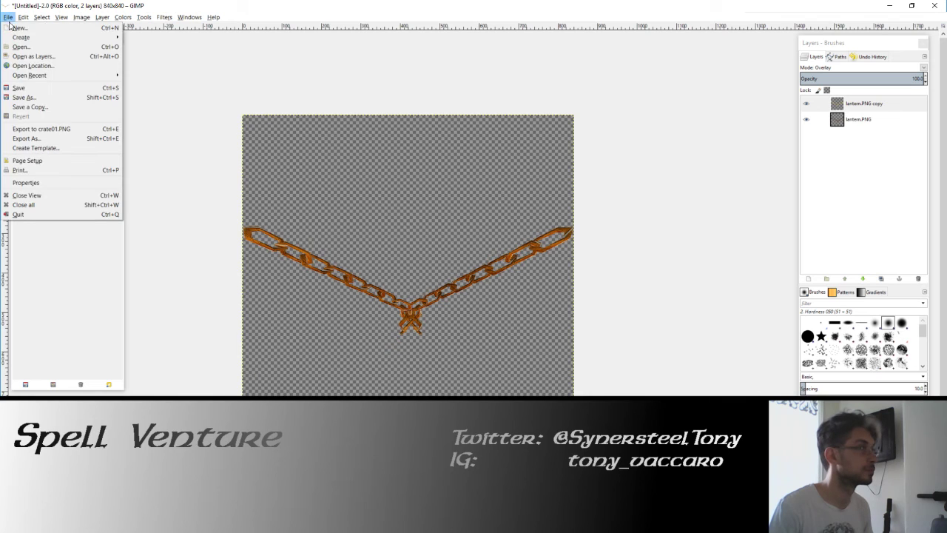
pyautogui.click(29, 138)
pyautogui.click(360, 171)
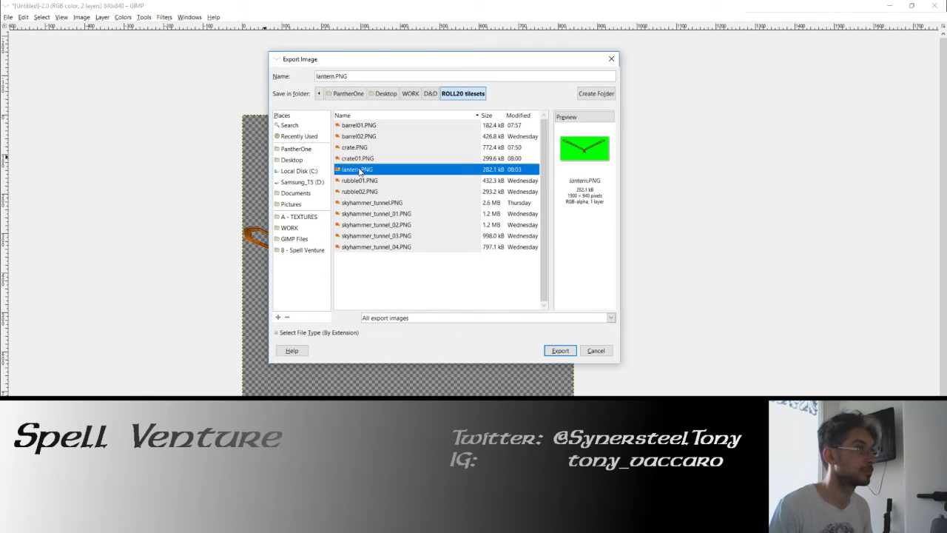
pyautogui.click(337, 76)
pyautogui.write('0')
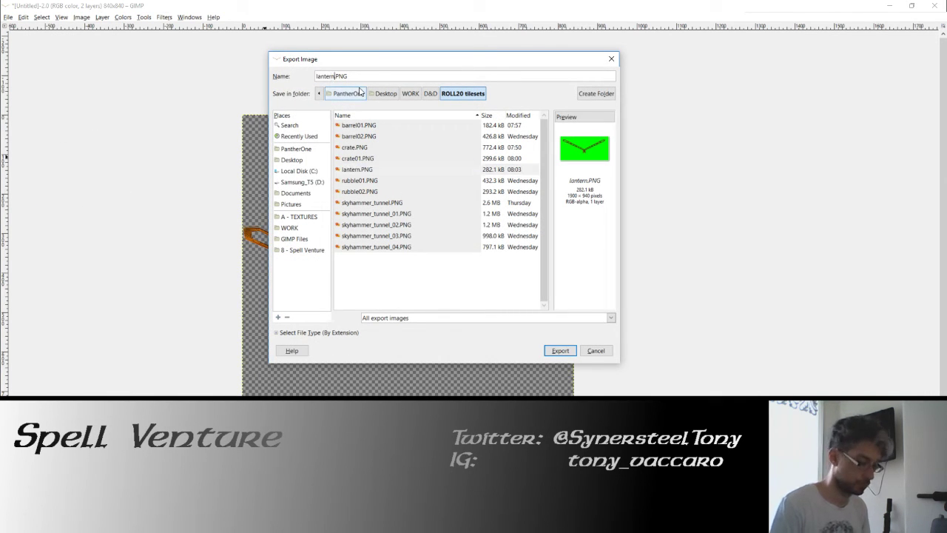
pyautogui.write('1')
pyautogui.press('Return')
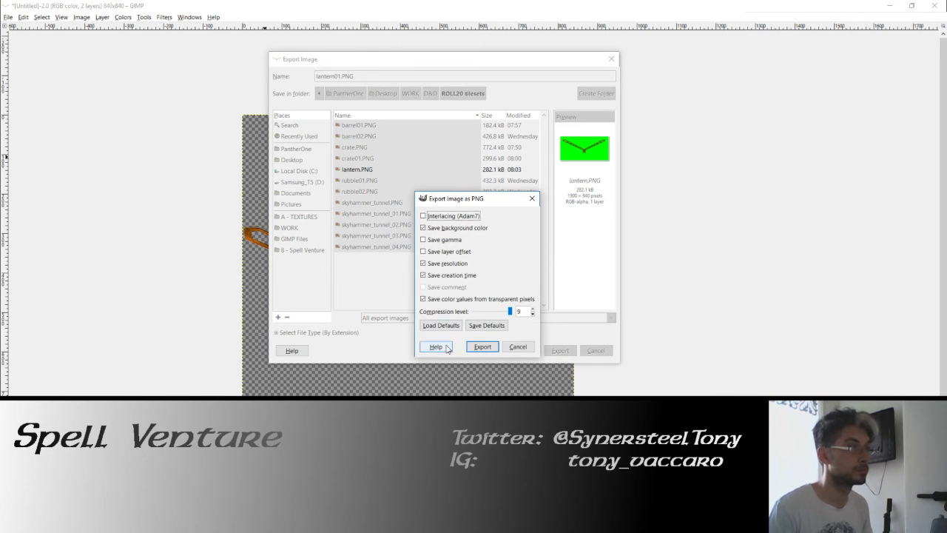
pyautogui.click(483, 346)
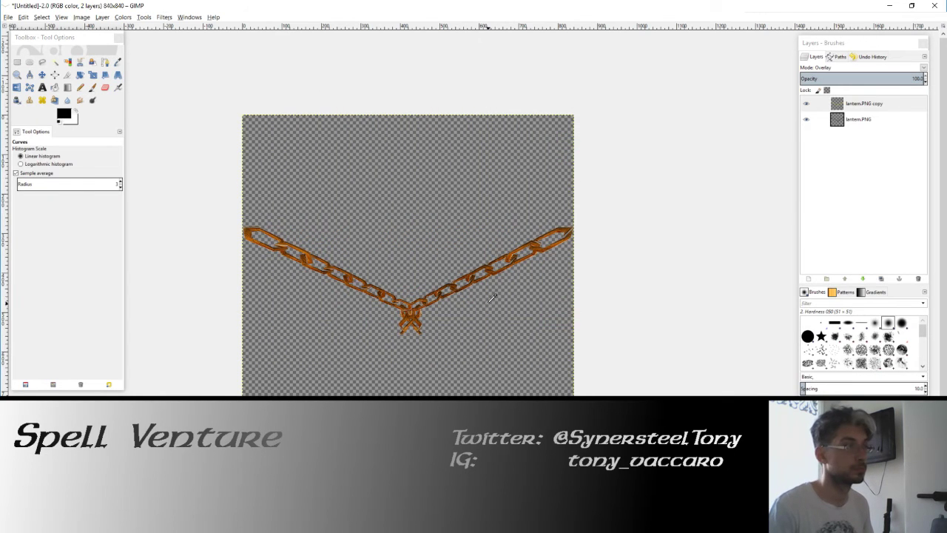
# Close the image discarding unsaved changes, and minimize GIMP.
pyautogui.click(935, 5)
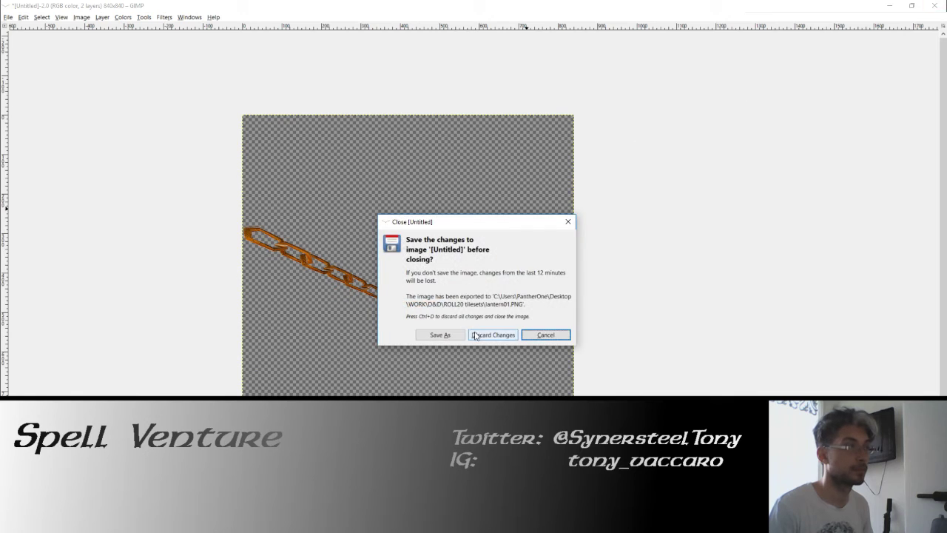
pyautogui.click(493, 336)
pyautogui.click(704, 9)
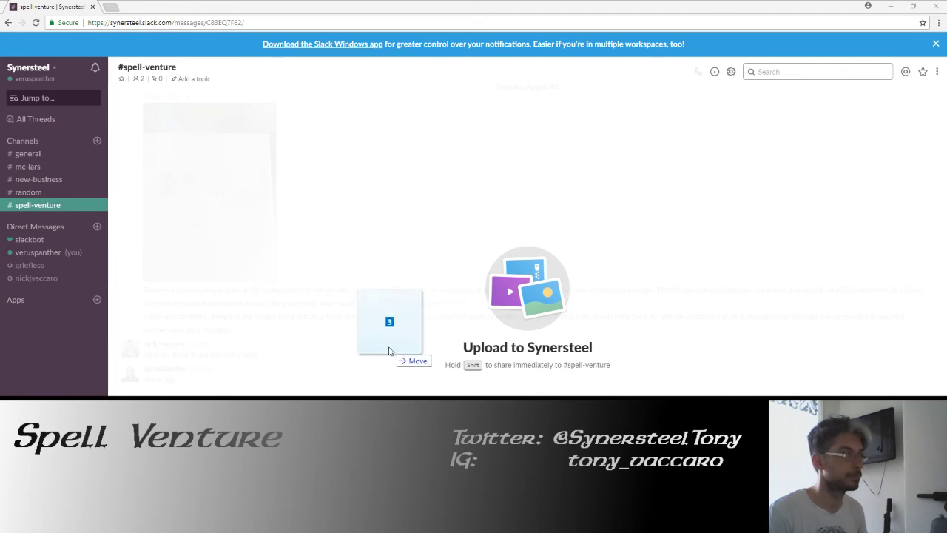
# Upload barrel01, crate01 and lantern01 PNGs to the teammate's direct conversation without a message.
pyautogui.moveTo(209, 191); pyautogui.dragTo(328, 348)
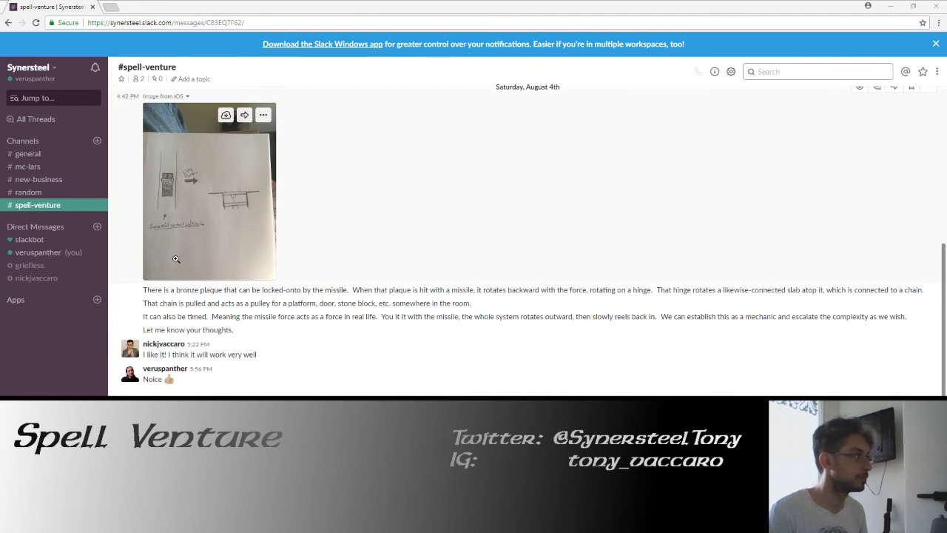
pyautogui.click(44, 277)
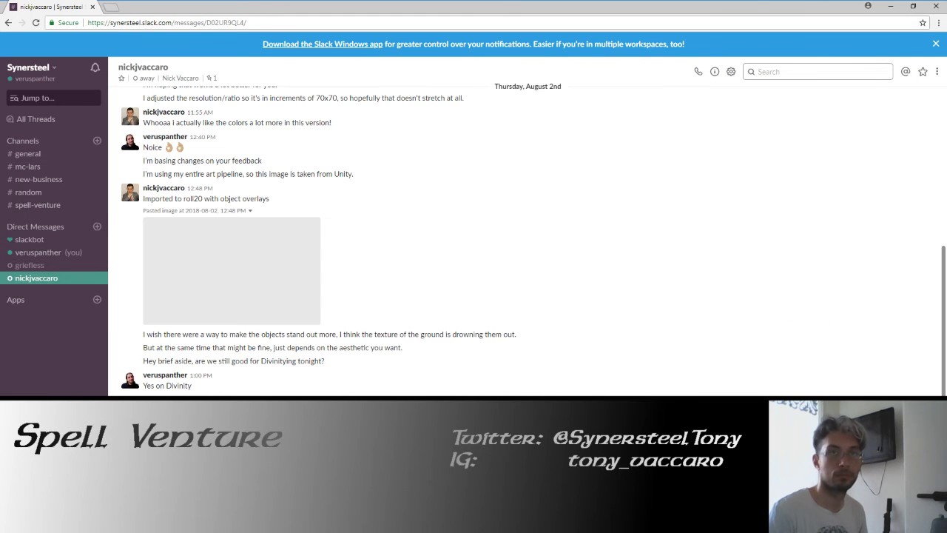
pyautogui.moveTo(232, 270); pyautogui.dragTo(513, 303)
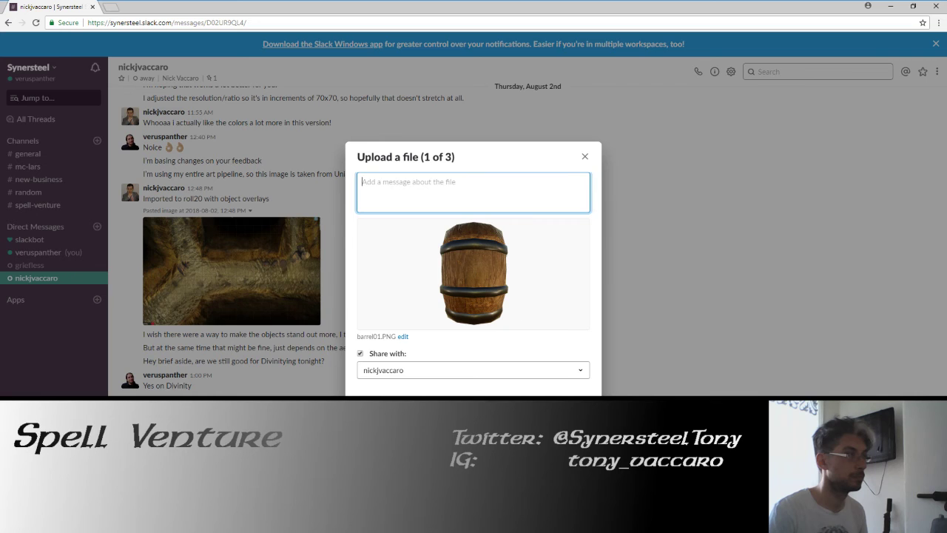
pyautogui.press('Return')
pyautogui.press('Return')
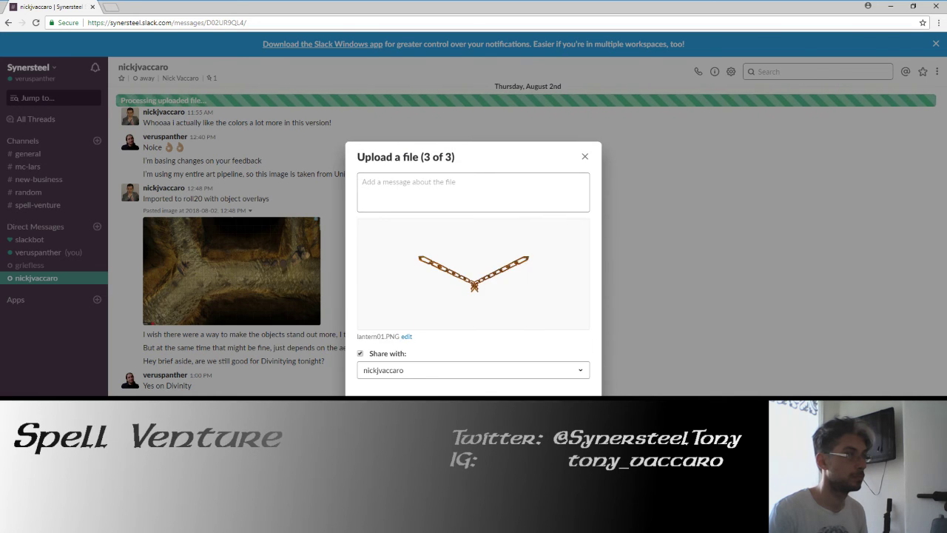
pyautogui.press('Return')
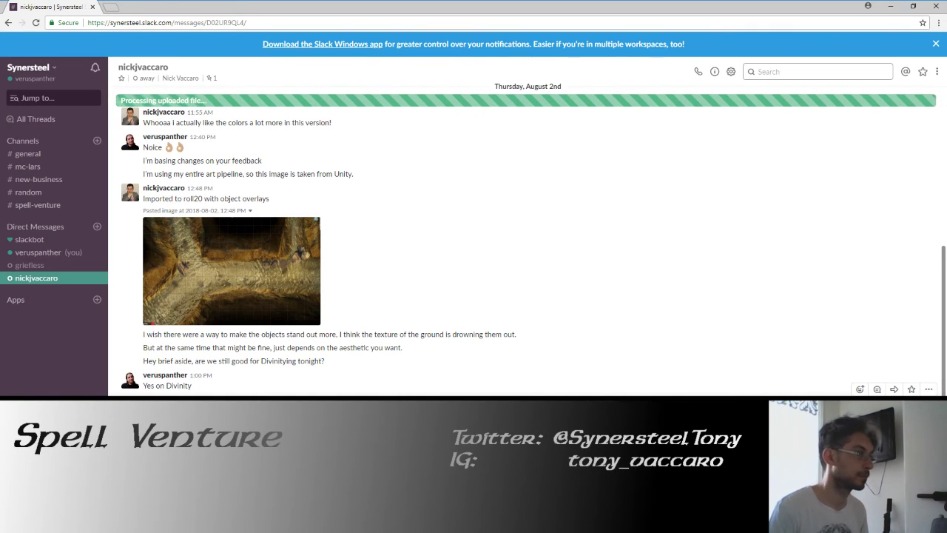
pyautogui.moveTo(232, 271)
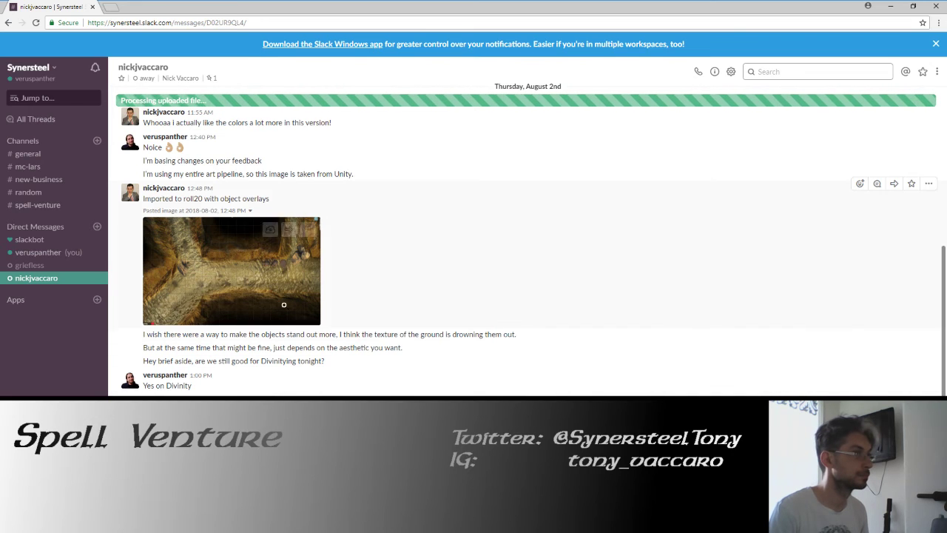
# View the earlier map image full-size, close it, and return to GIMP.
pyautogui.click(270, 297)
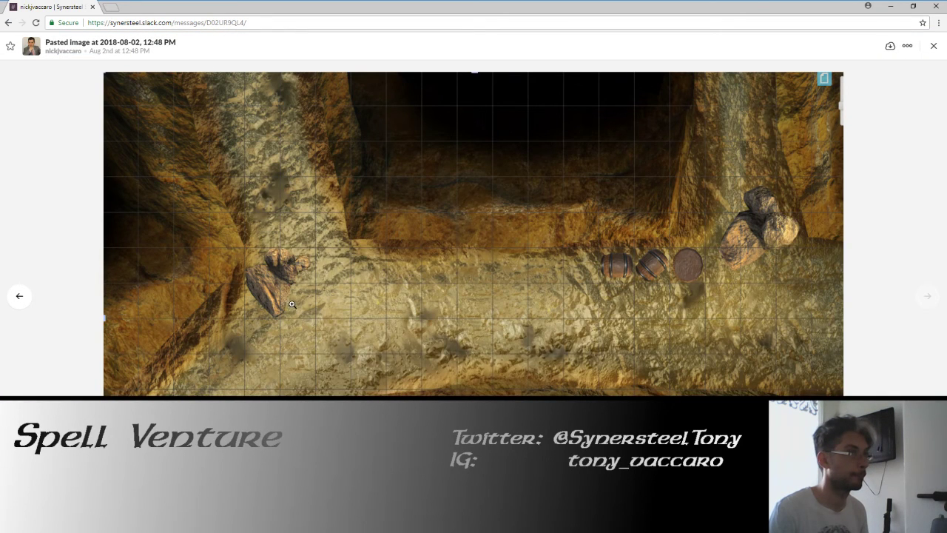
pyautogui.click(62, 219)
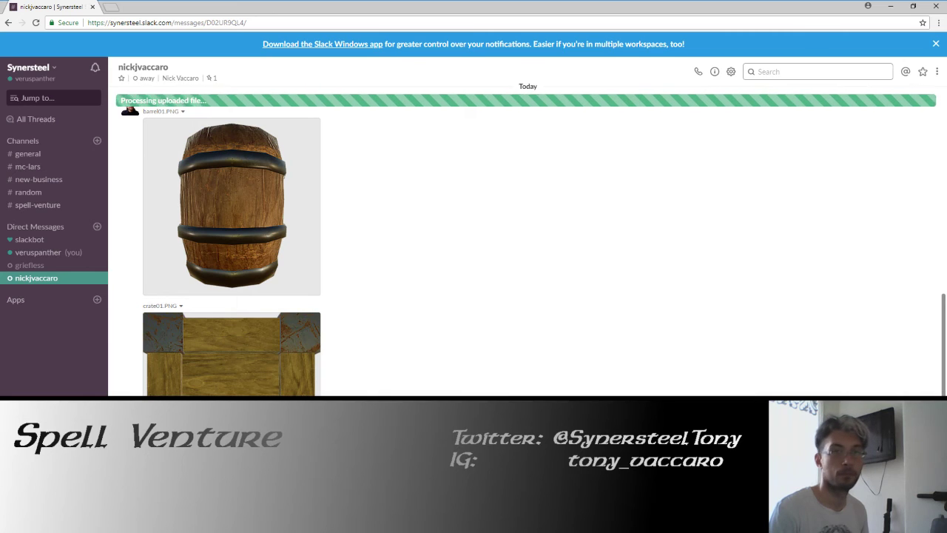
pyautogui.hotkey('alt', 'Tab')
# Maximize GIMP and open rubble01.PNG from the tilesets folder.
pyautogui.doubleClick(232, 7)
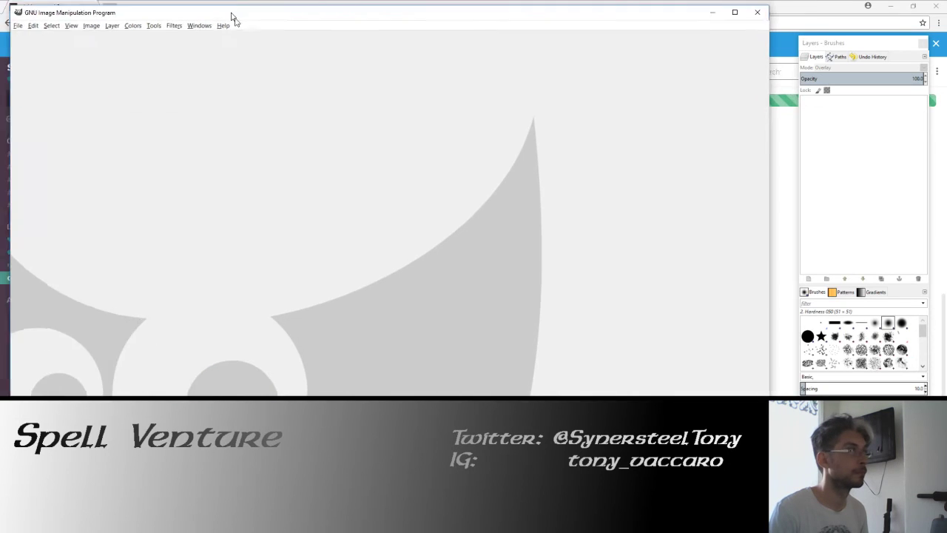
pyautogui.click(8, 17)
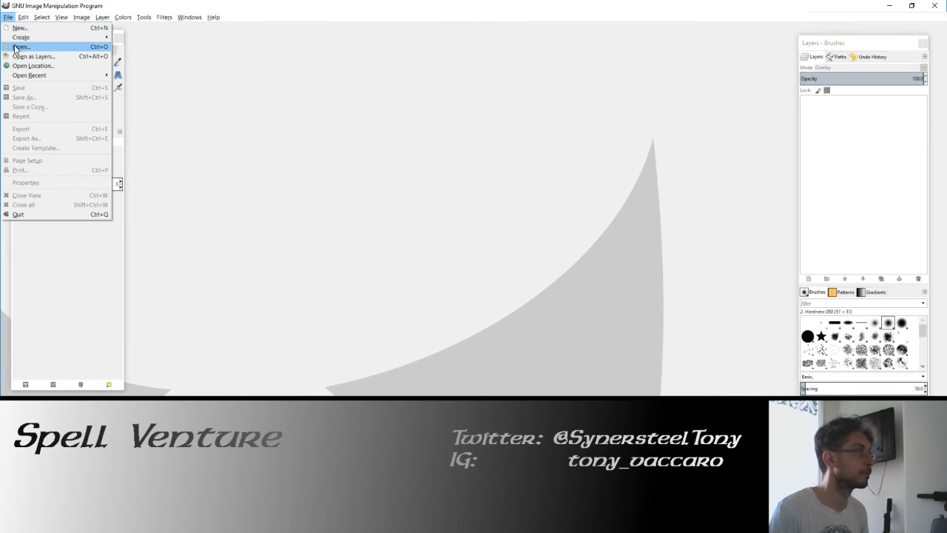
pyautogui.click(17, 47)
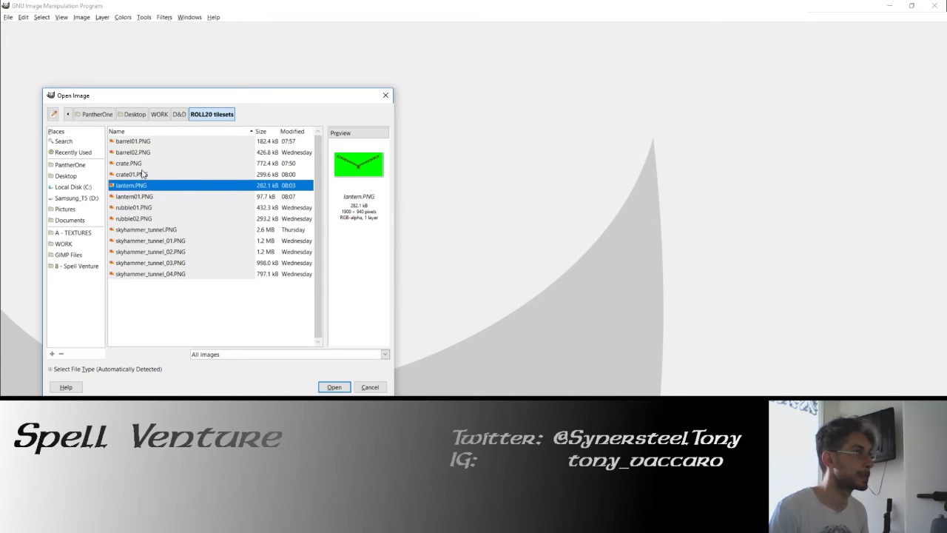
pyautogui.click(145, 208)
pyautogui.click(334, 387)
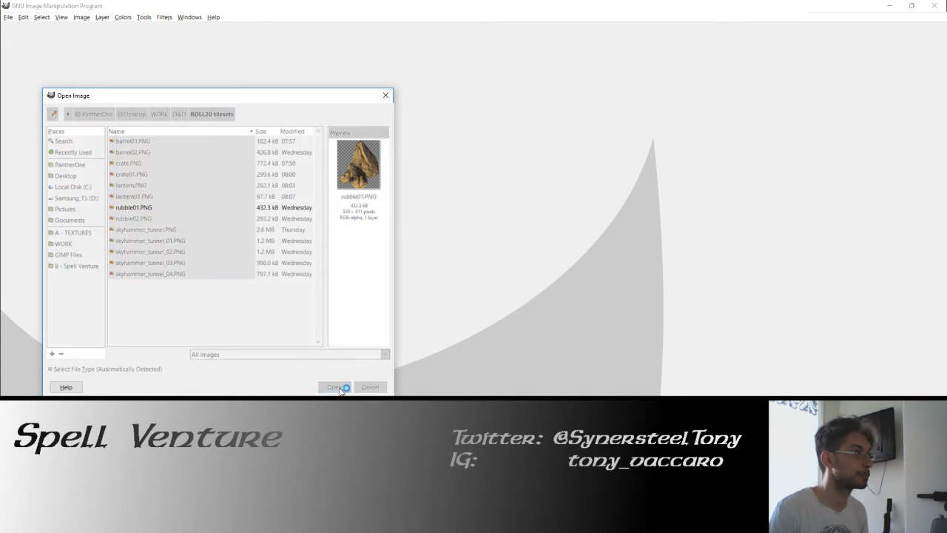
# Add rubble02.PNG as a layer above rubble01.
pyautogui.click(8, 17)
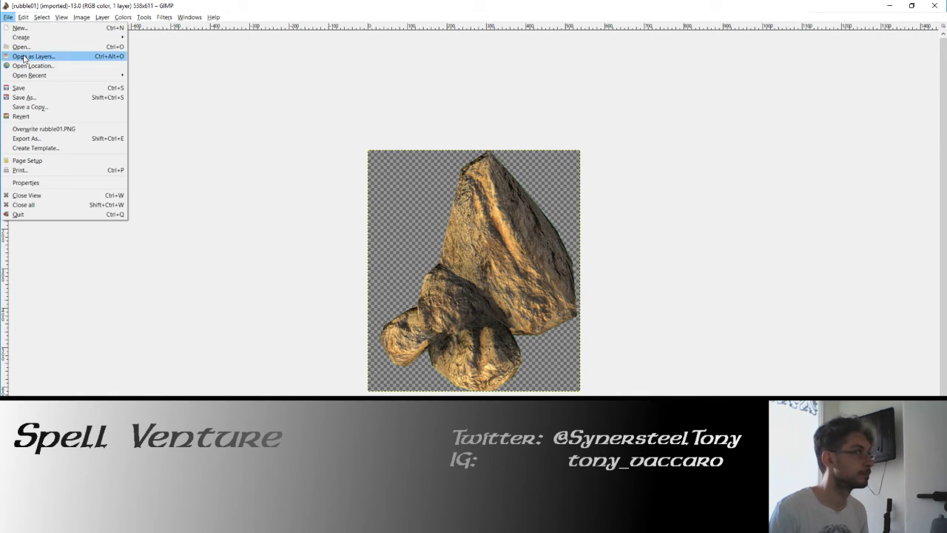
pyautogui.click(30, 55)
pyautogui.click(173, 218)
pyautogui.click(335, 387)
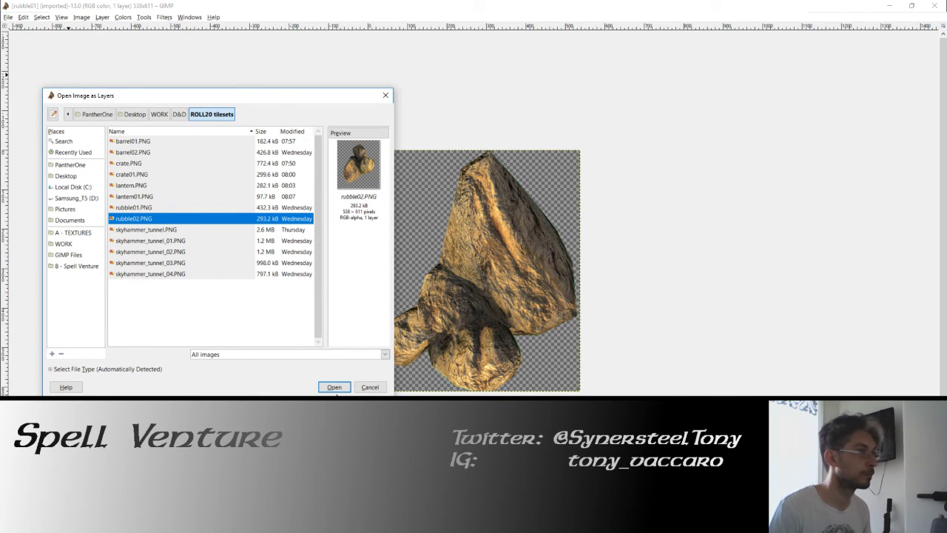
pyautogui.keyDown('ctrl'); pyautogui.scroll(1, 533, 238); pyautogui.keyUp('ctrl')
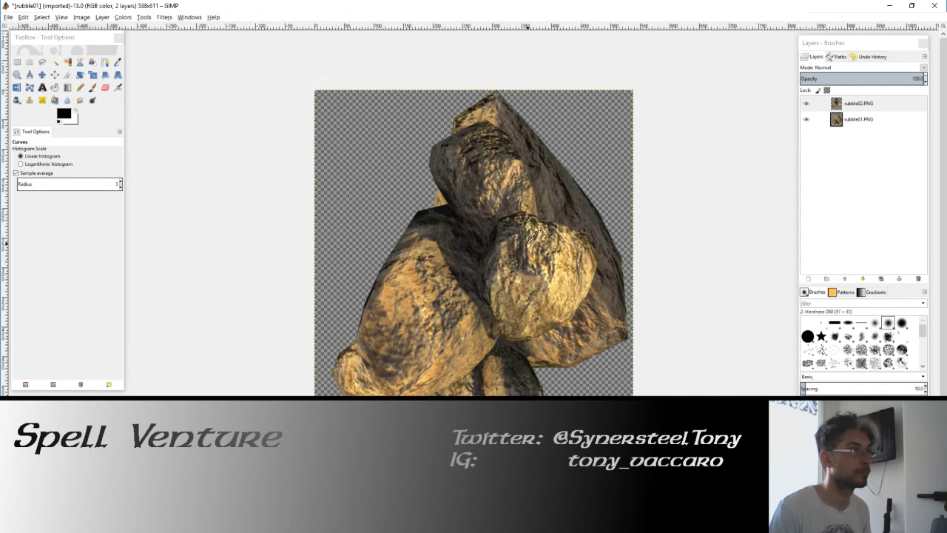
# Fit the rubble02.PNG layer boundary to the image size.
pyautogui.click(809, 110)
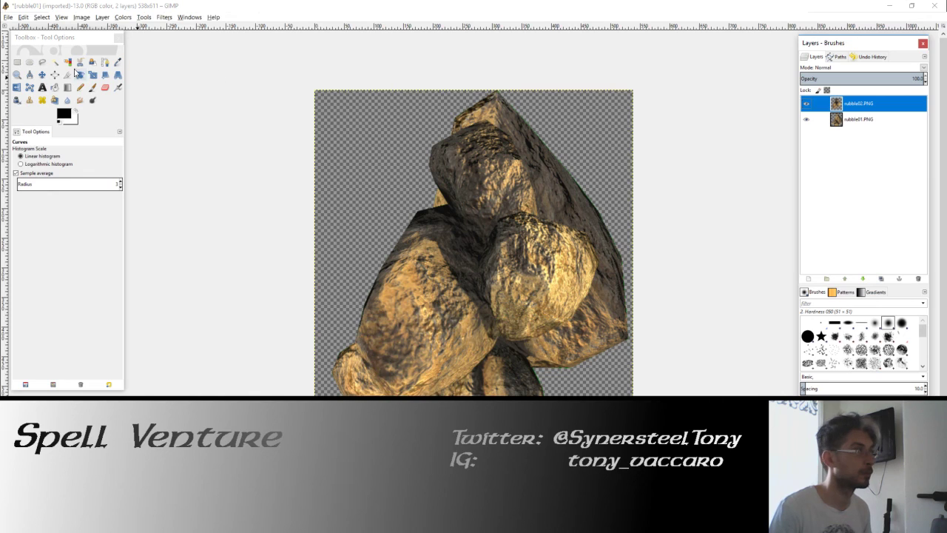
pyautogui.click(102, 17)
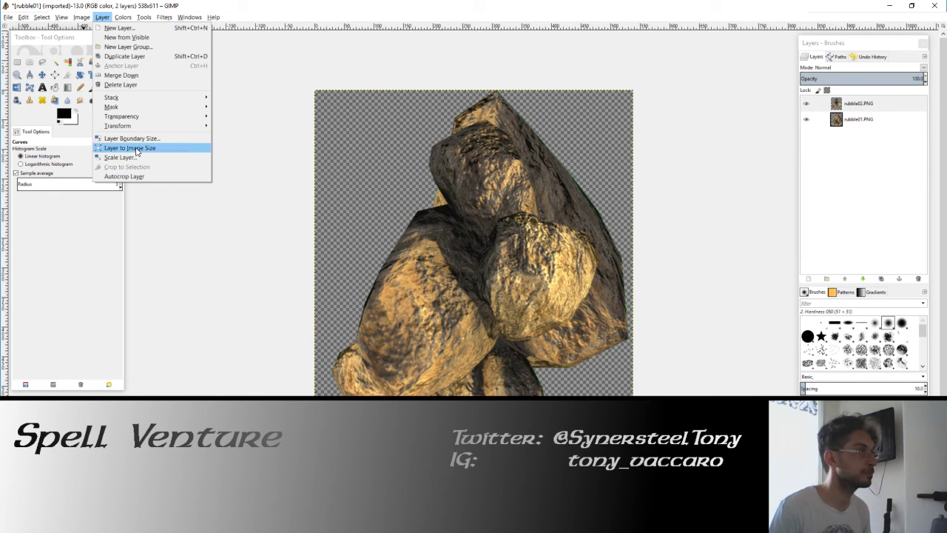
pyautogui.click(136, 149)
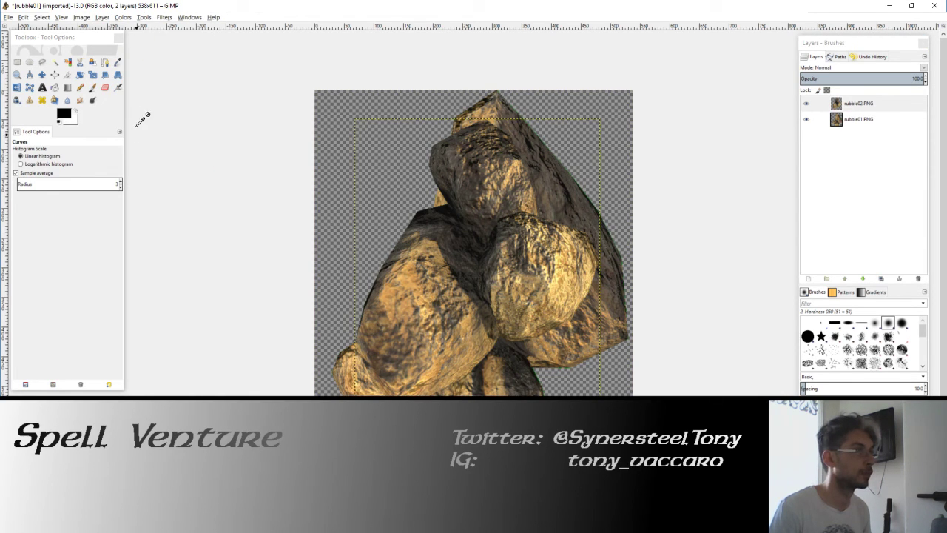
# Scale the rubble02 layer to 420 wide and 420 high.
pyautogui.click(81, 75)
pyautogui.press('Tab')
pyautogui.click(441, 248)
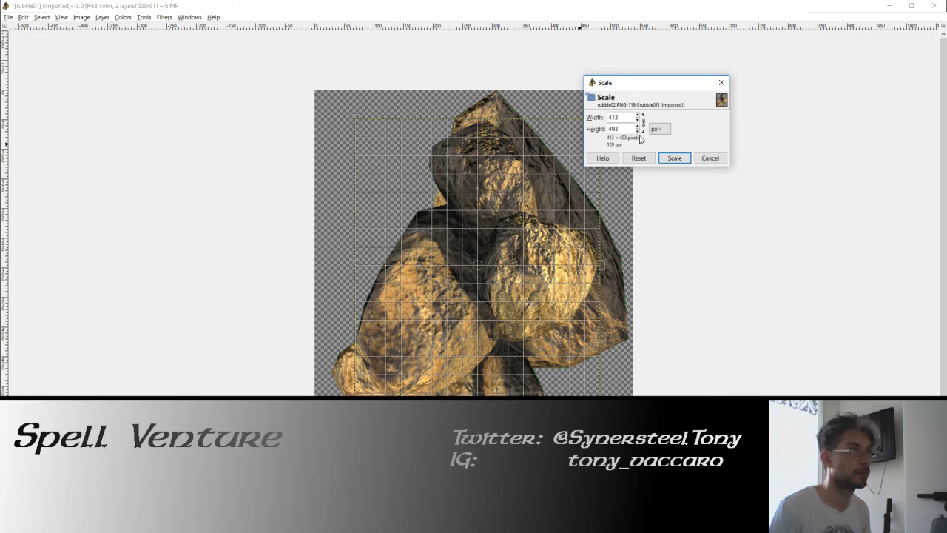
pyautogui.press('BackSpace')
pyautogui.press('BackSpace')
pyautogui.write('20')
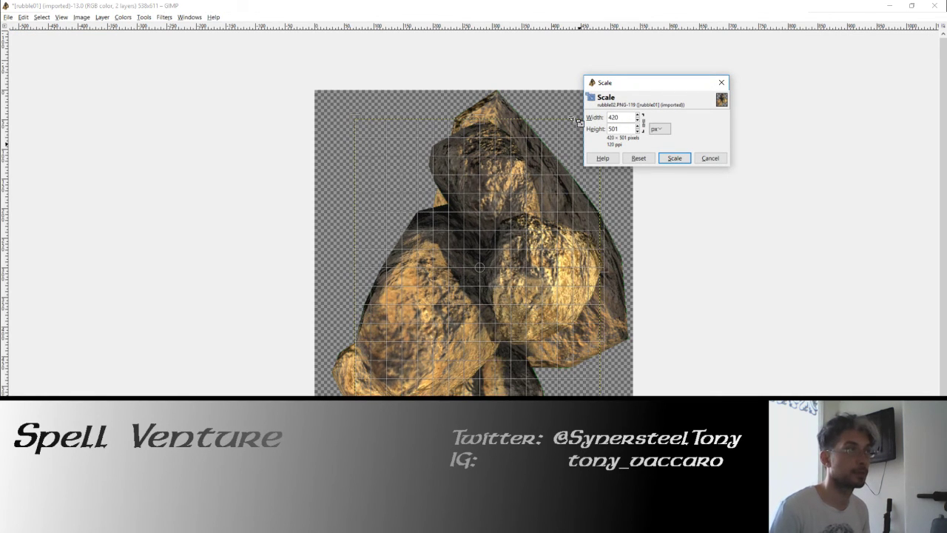
pyautogui.press('Tab')
pyautogui.doubleClick(618, 129)
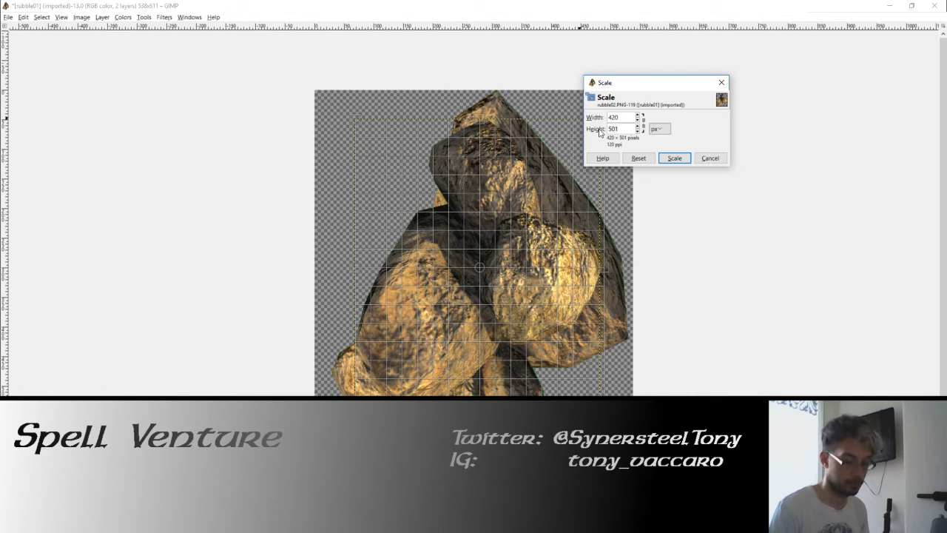
pyautogui.write('420')
pyautogui.press('Tab')
pyautogui.click(663, 156)
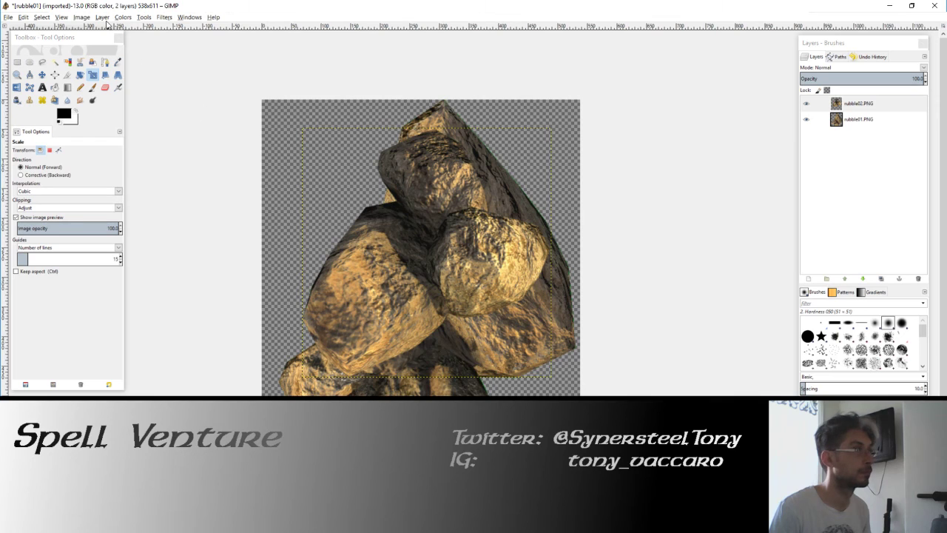
# Hide the rubble01 layer and autocrop the image around the rubble02 rock.
pyautogui.click(806, 118)
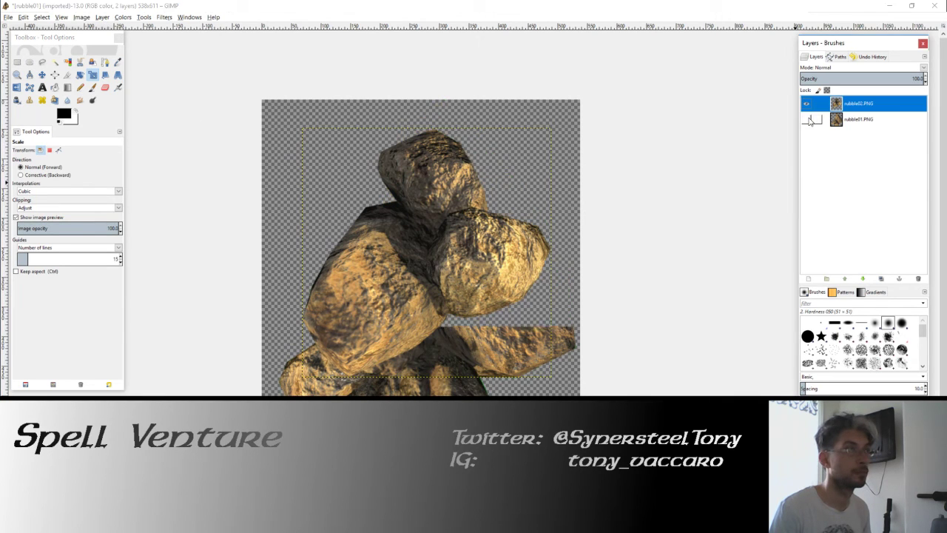
pyautogui.click(101, 17)
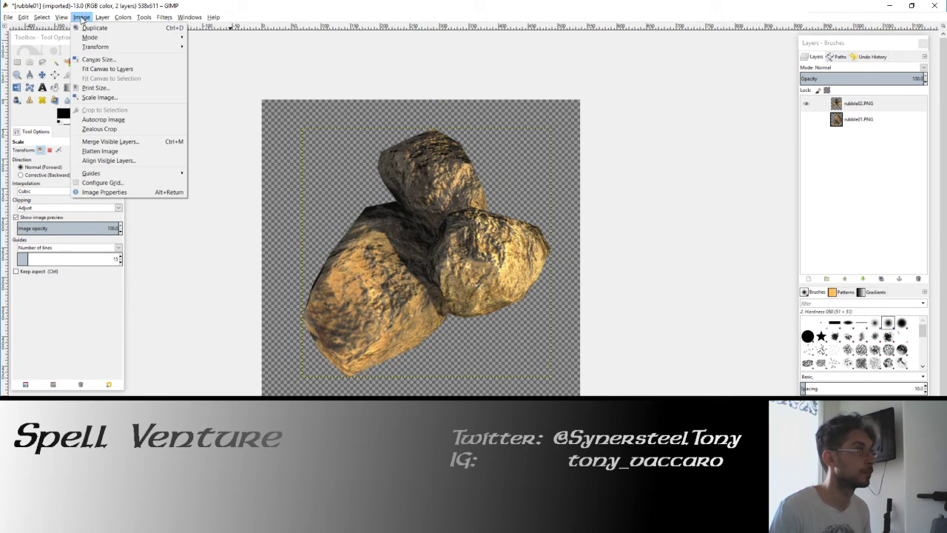
pyautogui.click(276, 176)
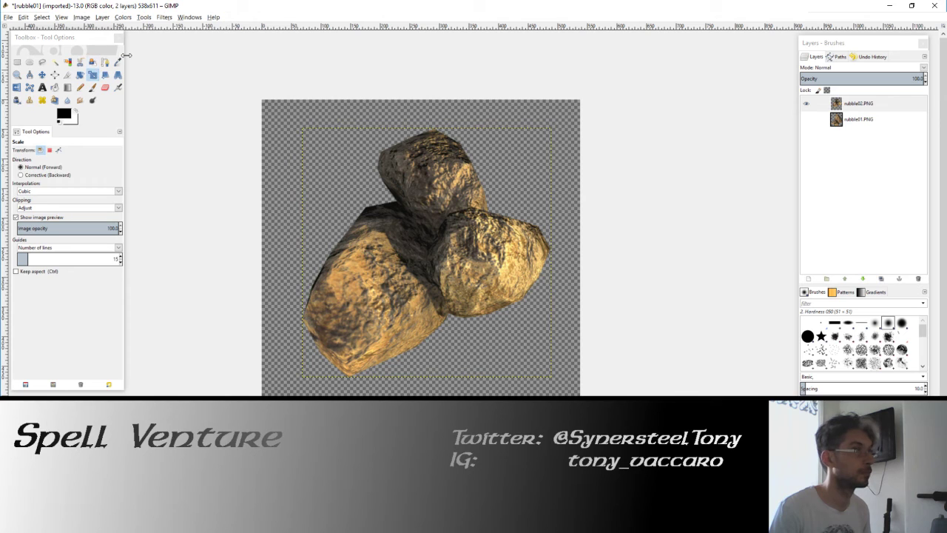
pyautogui.click(87, 19)
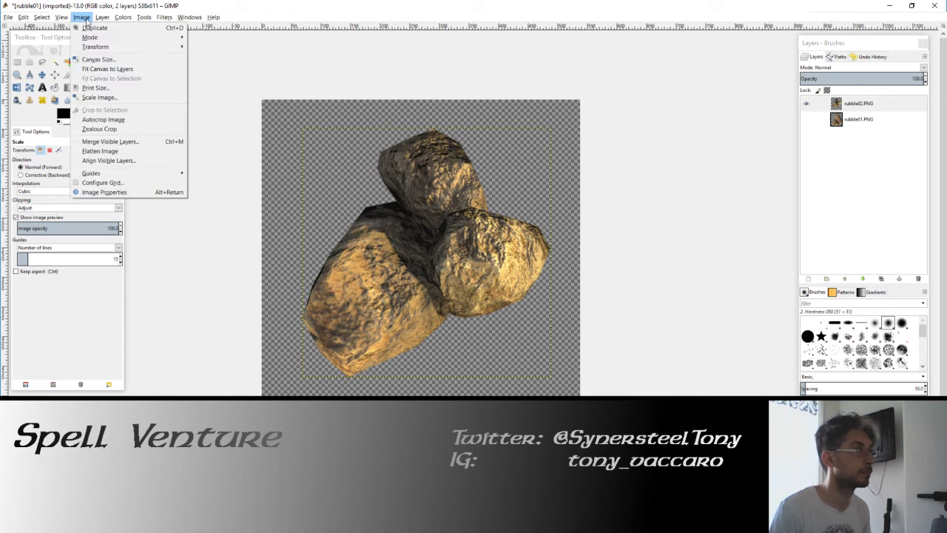
pyautogui.click(106, 120)
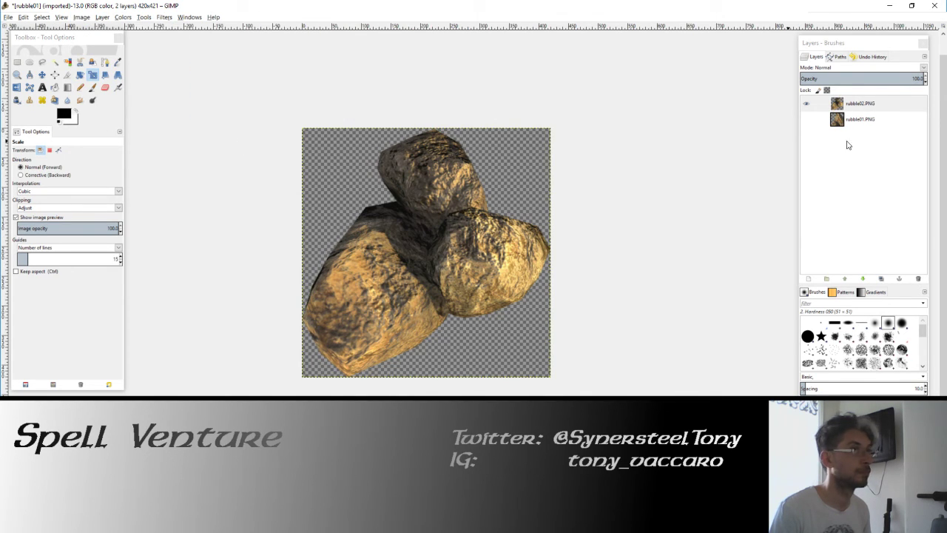
pyautogui.click(851, 118)
pyautogui.click(853, 104)
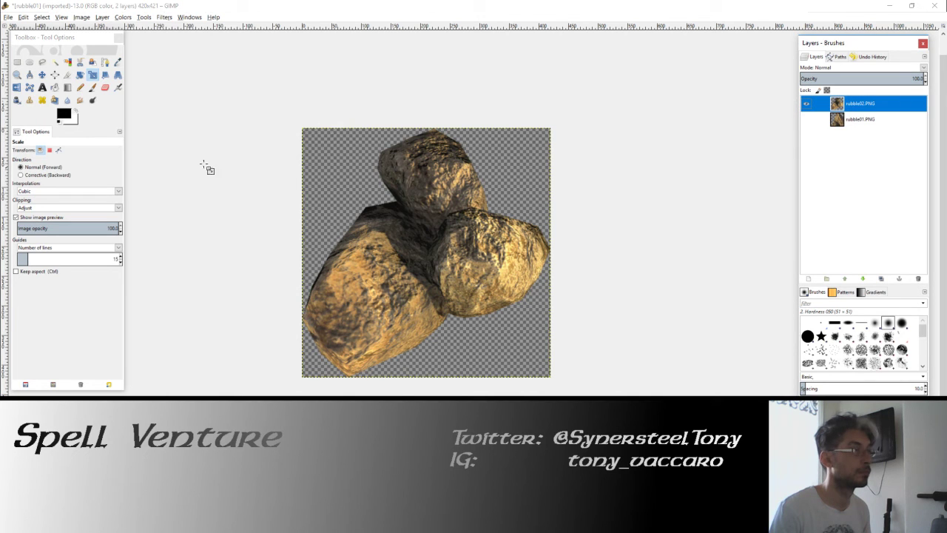
# Export the image over the existing rubble02.PNG, replacing it.
pyautogui.click(9, 17)
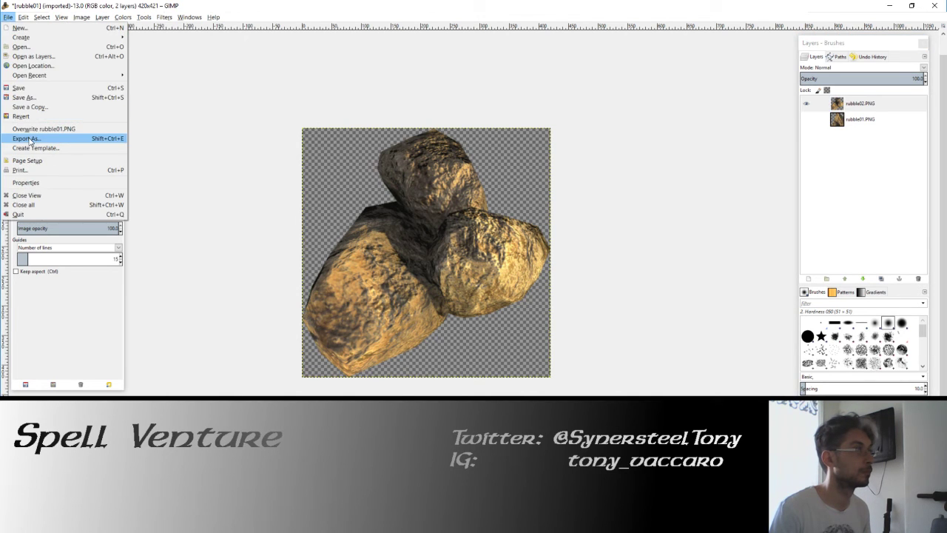
pyautogui.click(53, 140)
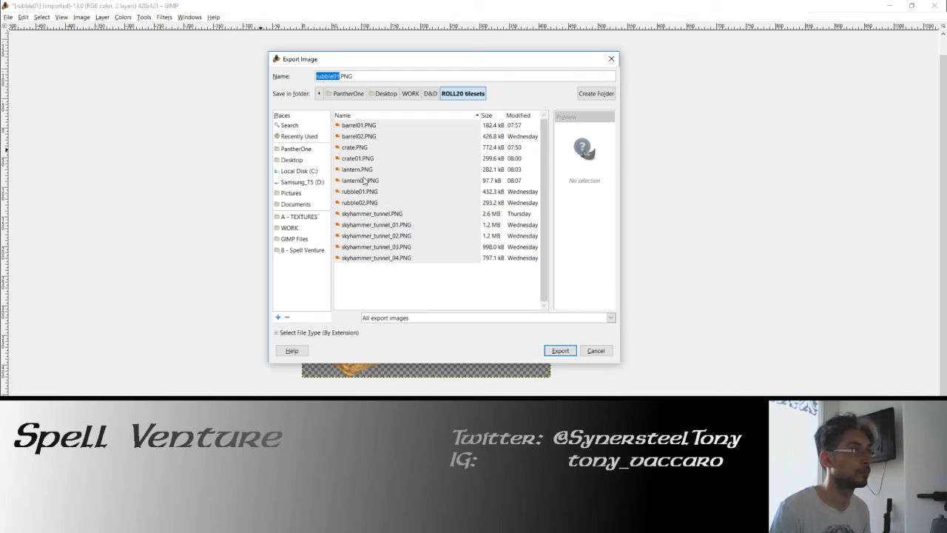
pyautogui.click(363, 181)
pyautogui.click(361, 192)
pyautogui.click(361, 203)
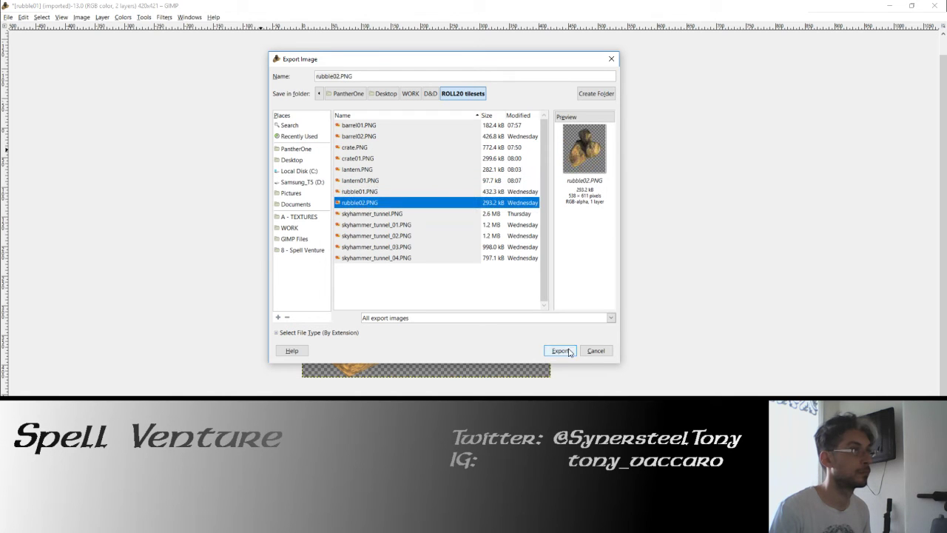
pyautogui.click(569, 352)
pyautogui.click(474, 259)
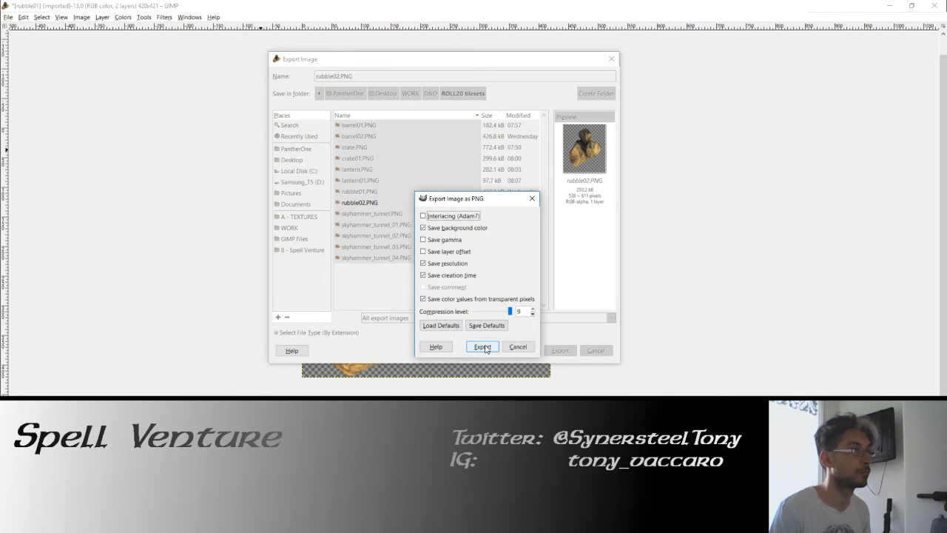
pyautogui.click(483, 347)
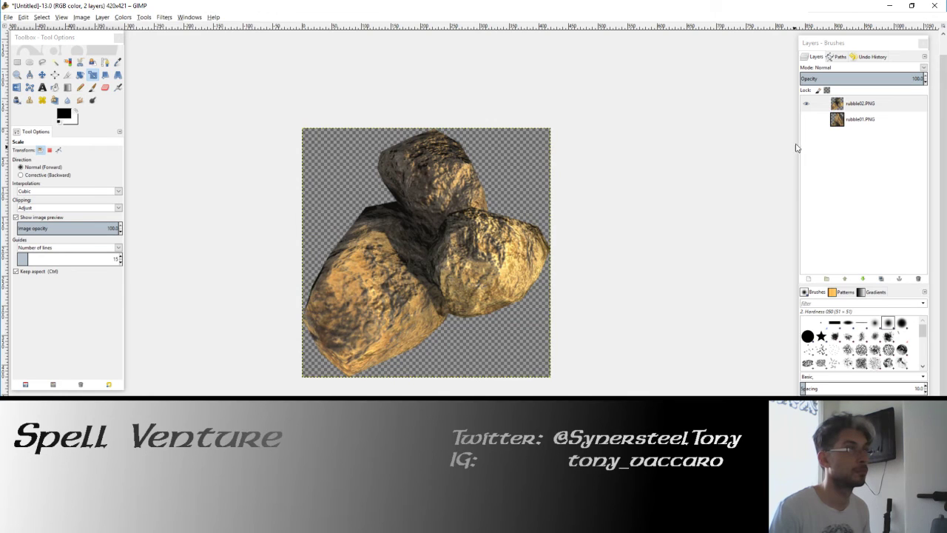
# Undo the crop back to 538×611, delete the rubble02 layer, and show rubble01 again.
pyautogui.hotkey('ctrl', 'z')
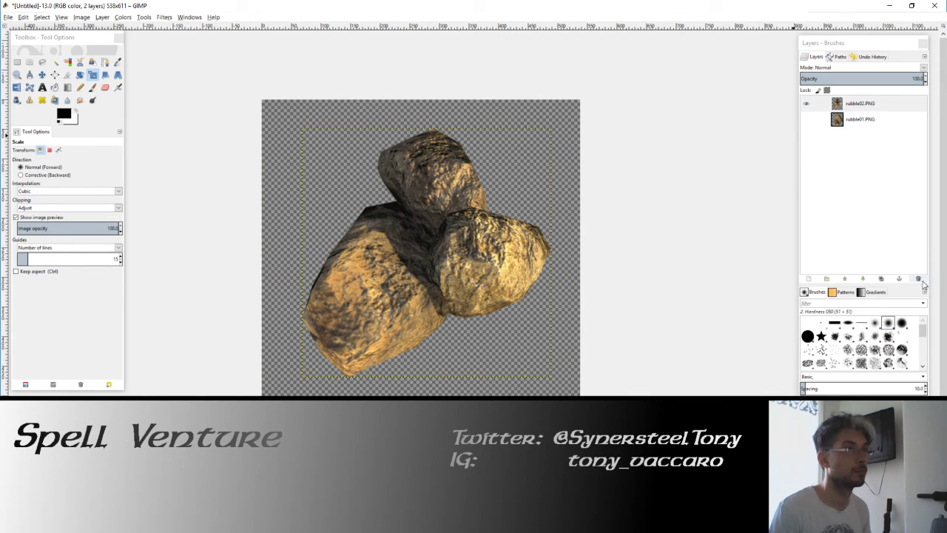
pyautogui.click(918, 279)
pyautogui.click(807, 103)
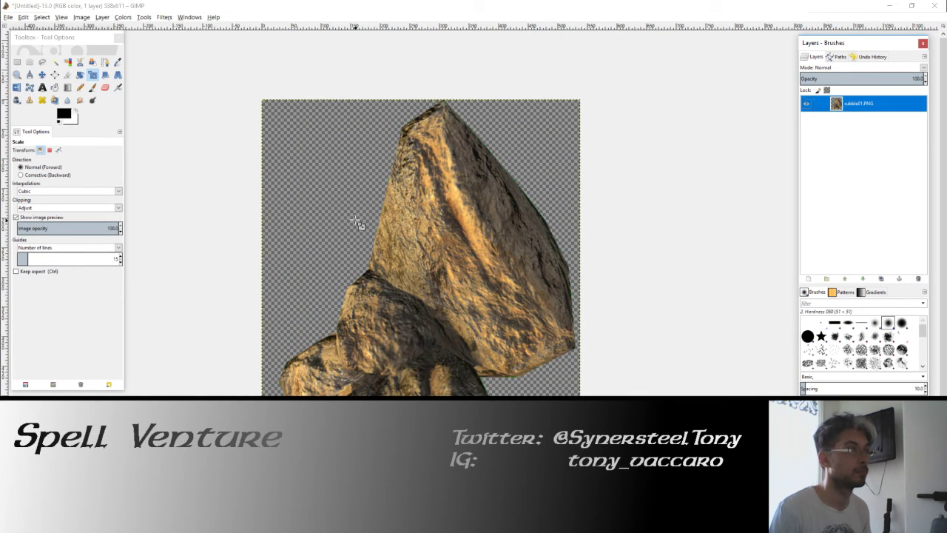
pyautogui.scroll(4, 475, 115)
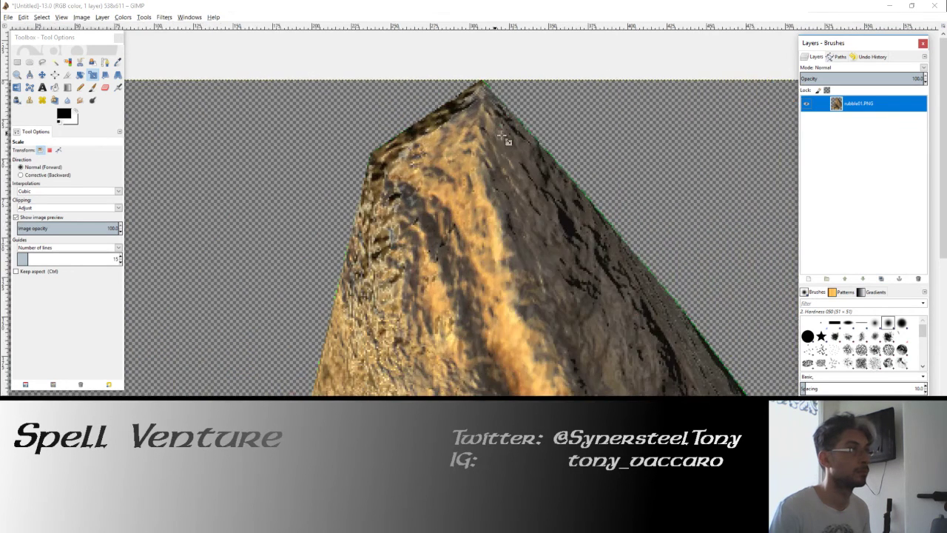
pyautogui.scroll(2, 490, 140)
# Select the rock's background by colour, adjusting the threshold back to 15.
pyautogui.hotkey('shift', 'o')
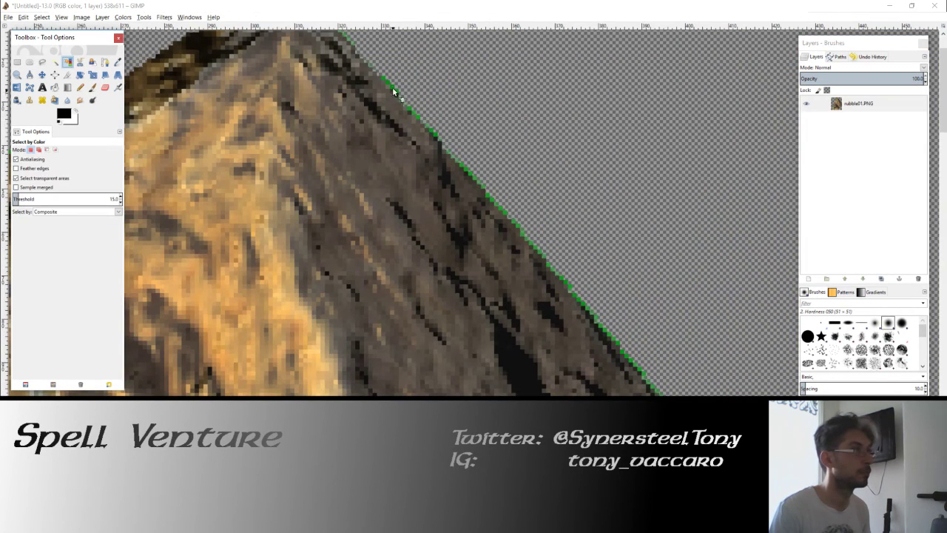
pyautogui.click(390, 88)
pyautogui.moveTo(389, 82); pyautogui.dragTo(382, 149)
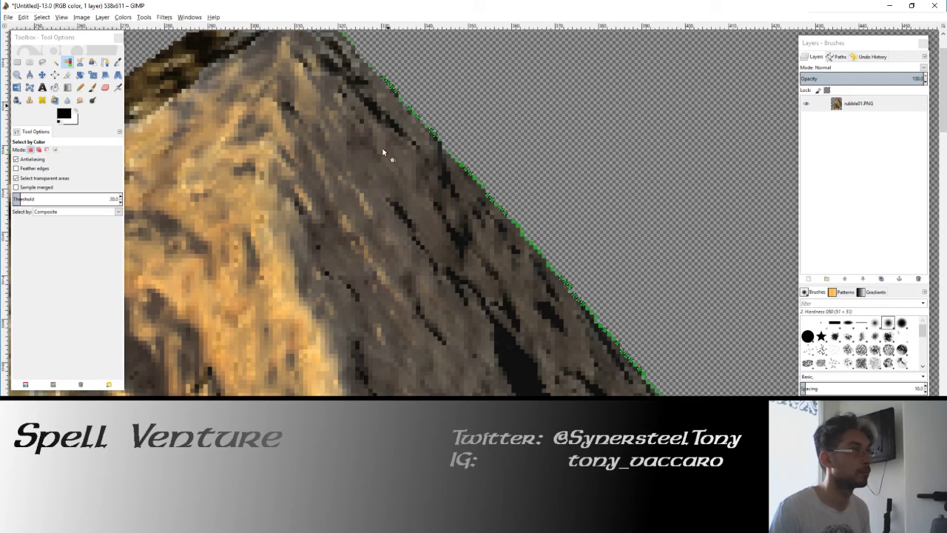
pyautogui.moveTo(392, 290)
pyautogui.mouseDown()
pyautogui.moveTo(396, 308)
pyautogui.moveTo(405, 270)
pyautogui.mouseUp()
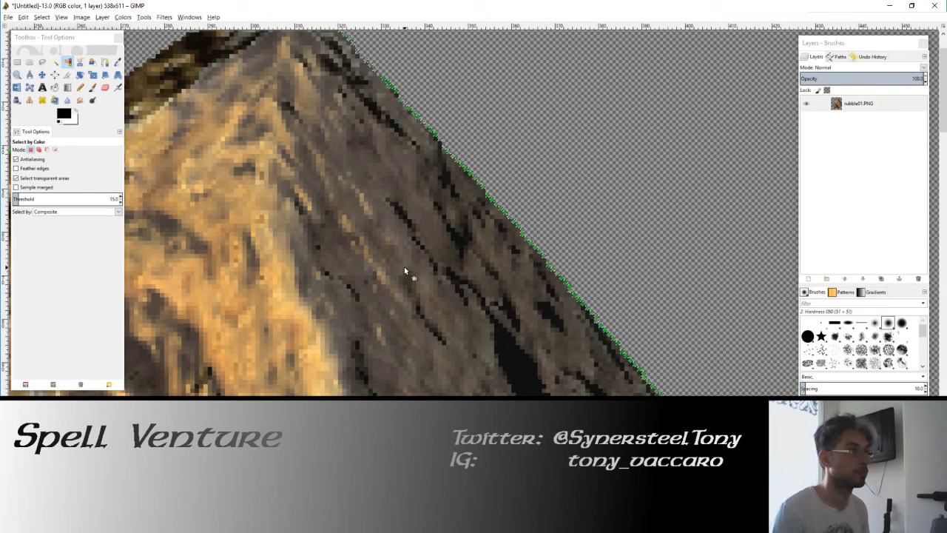
pyautogui.scroll(-2, 405, 271)
pyautogui.scroll(-2, 404, 266)
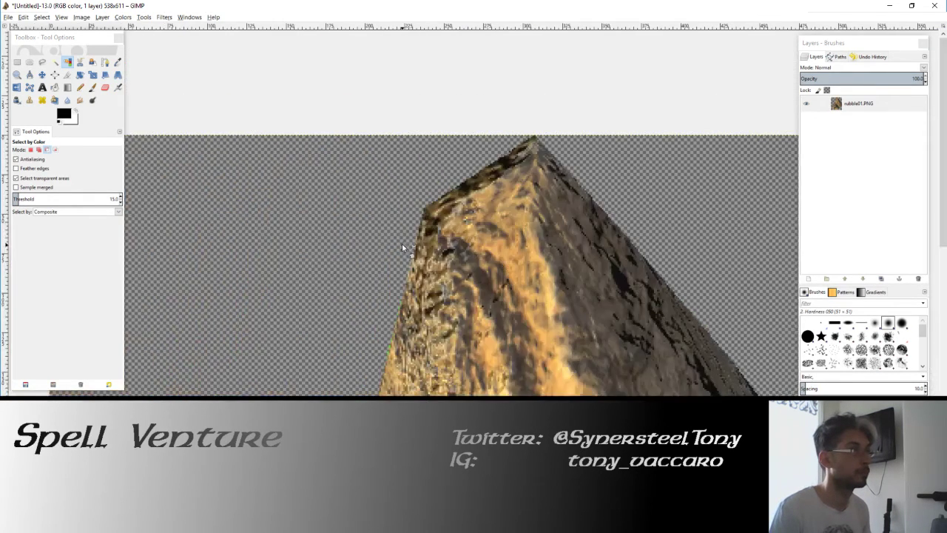
pyautogui.scroll(-1, 404, 260)
pyautogui.scroll(-2, 415, 270)
pyautogui.scroll(-1, 471, 291)
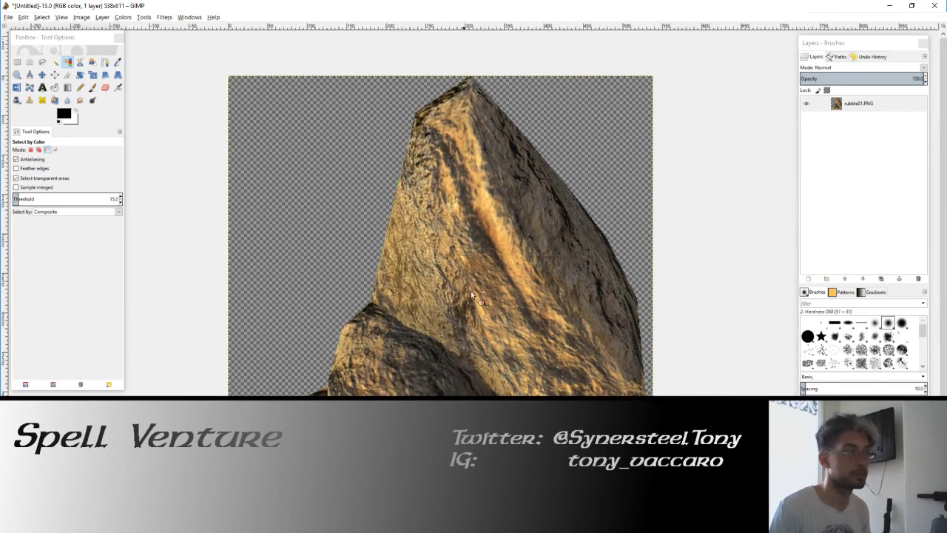
pyautogui.scroll(-1, 470, 319)
pyautogui.scroll(-1, 470, 319)
pyautogui.scroll(-1, 469, 311)
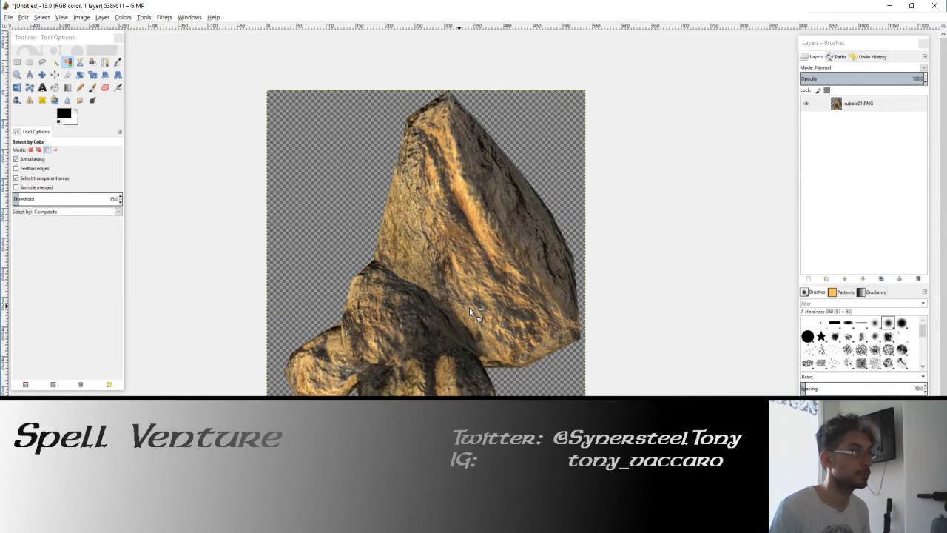
pyautogui.click(92, 76)
# Scale the rock layer to 420×420 pixels.
pyautogui.press('Tab')
pyautogui.click(552, 139)
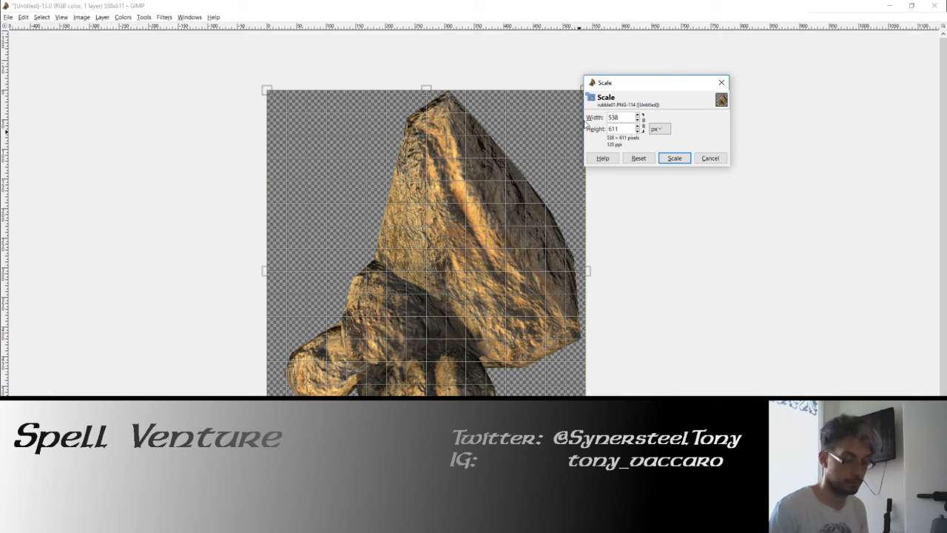
pyautogui.write('420')
pyautogui.press('Tab')
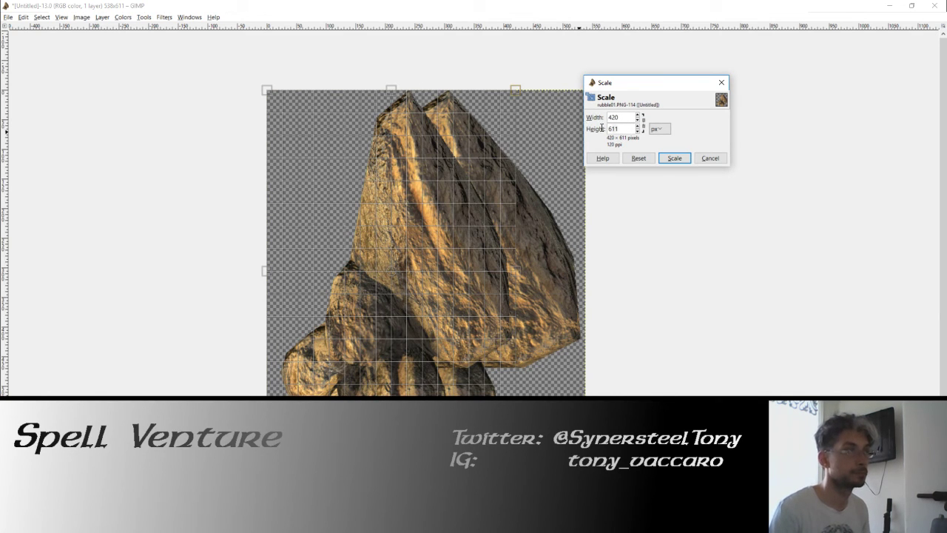
pyautogui.write('420')
pyautogui.press('Tab')
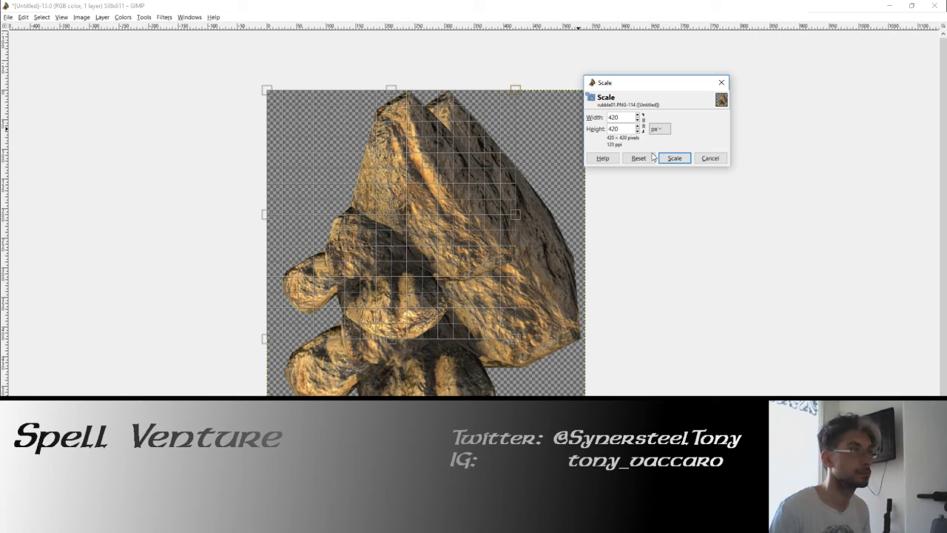
pyautogui.click(673, 157)
pyautogui.press('Tab')
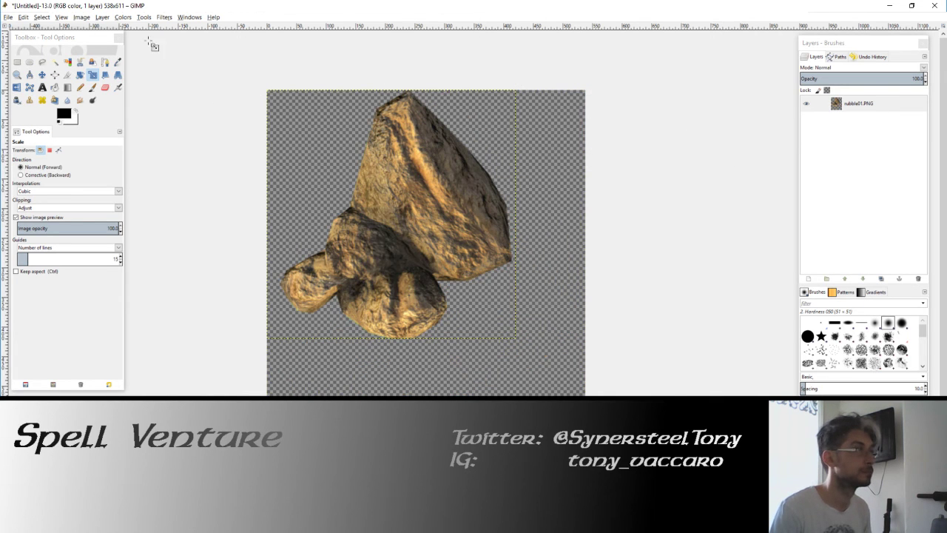
# Fit the canvas to the 420×420 layer.
pyautogui.click(102, 16)
pyautogui.click(111, 72)
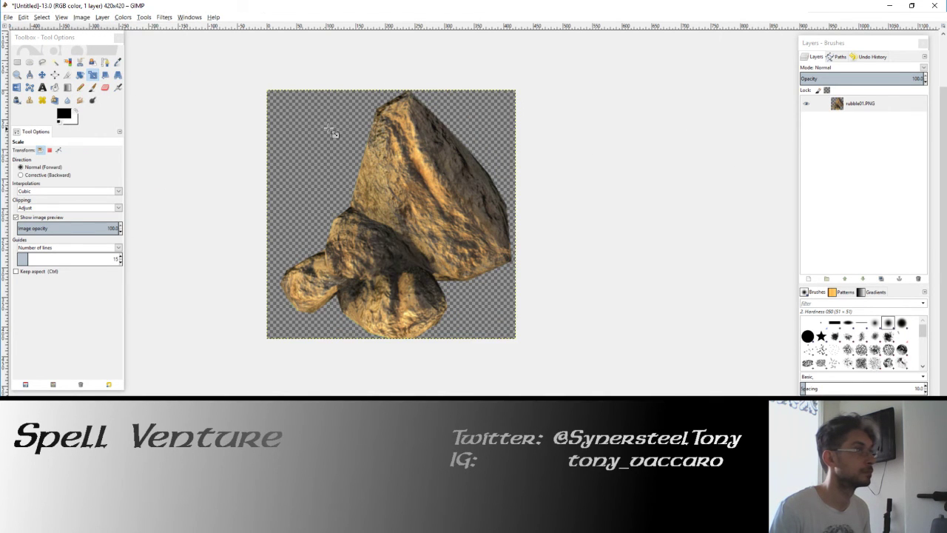
pyautogui.scroll(1, 340, 141)
pyautogui.scroll(1, 363, 152)
pyautogui.scroll(2, 385, 166)
pyautogui.scroll(1, 406, 183)
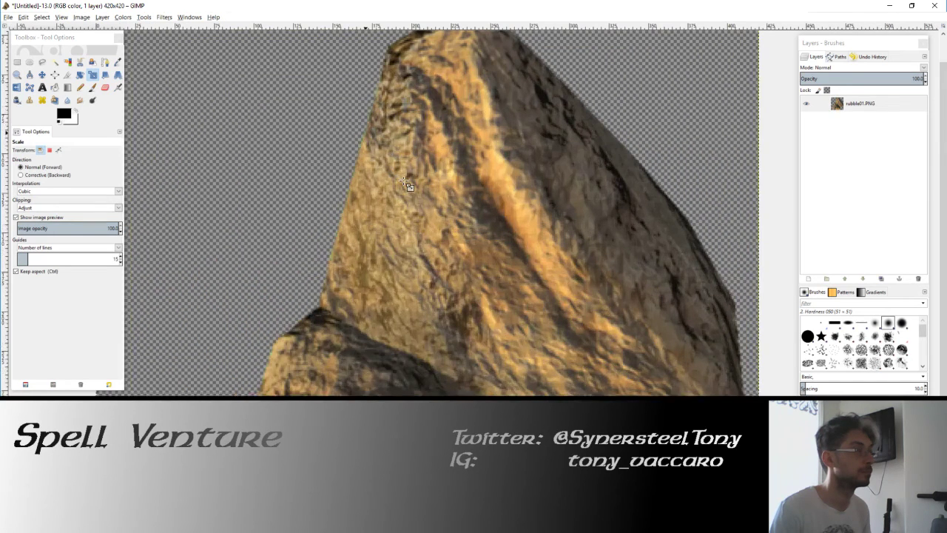
# Apply the recently used Sharpen filter to the rock.
pyautogui.click(164, 16)
pyautogui.moveTo(183, 46)
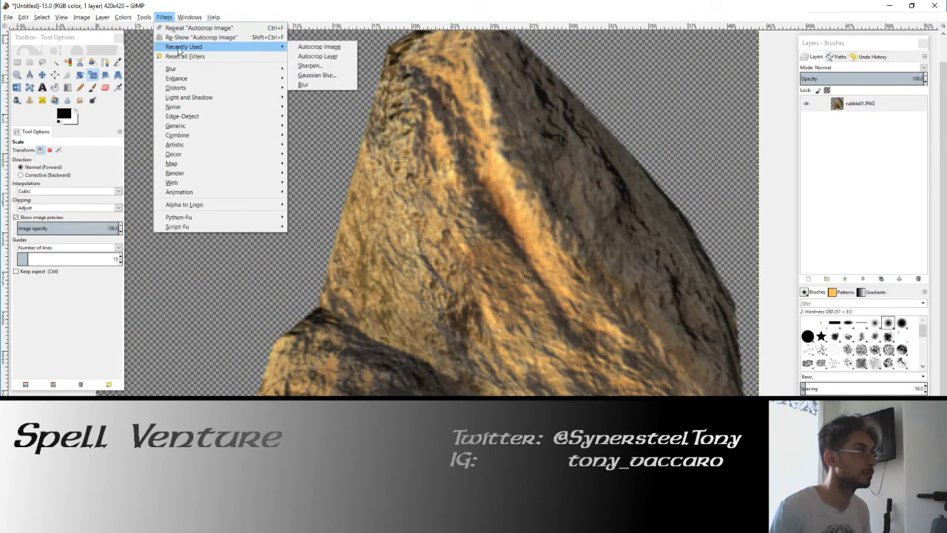
pyautogui.click(315, 66)
pyautogui.click(476, 344)
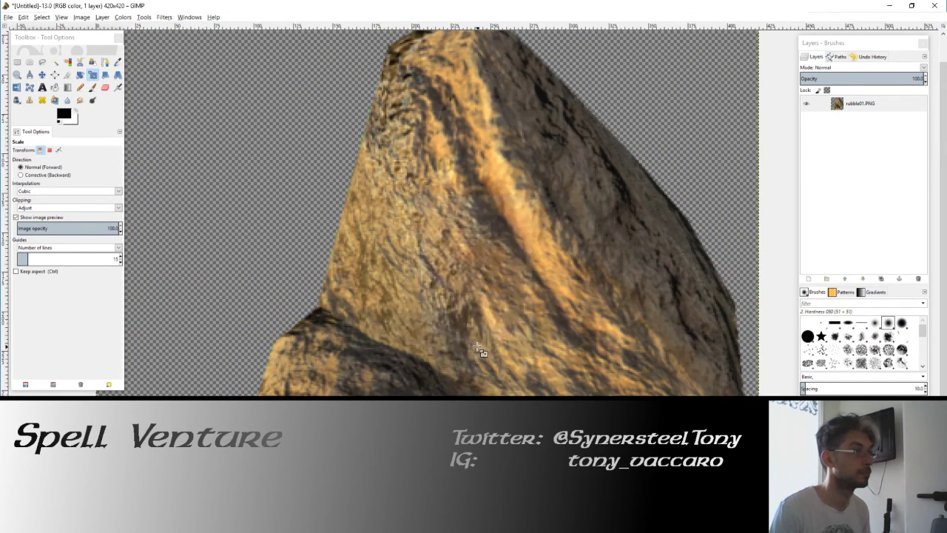
# Export the sharpened rock over rubble01.PNG in ROLL20 tilesets, replacing the old file.
pyautogui.press('1')
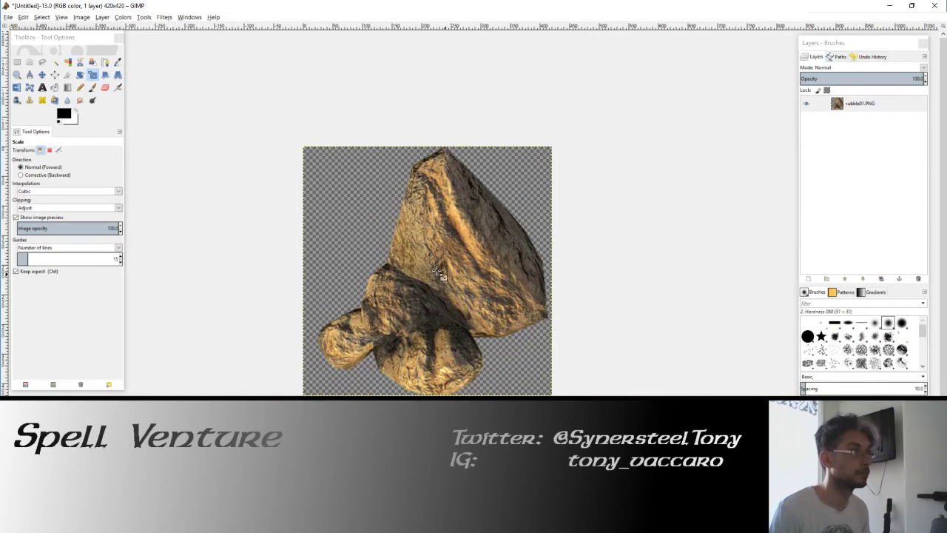
pyautogui.click(9, 16)
pyautogui.click(37, 138)
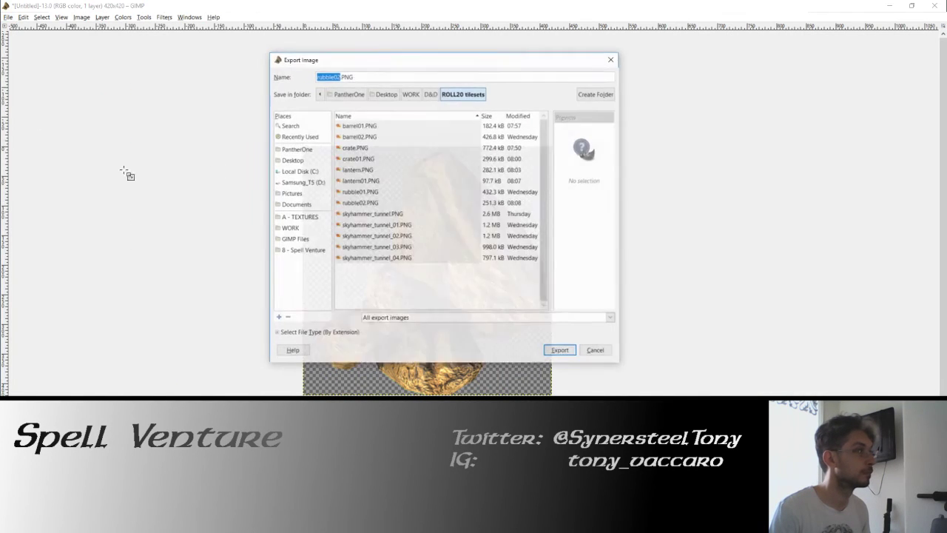
pyautogui.click(345, 203)
pyautogui.click(366, 192)
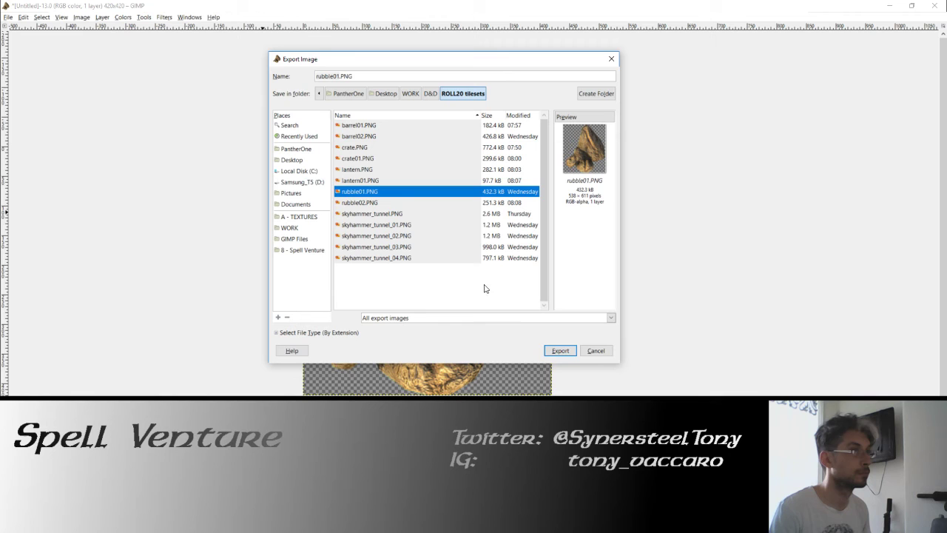
pyautogui.click(561, 351)
pyautogui.click(475, 259)
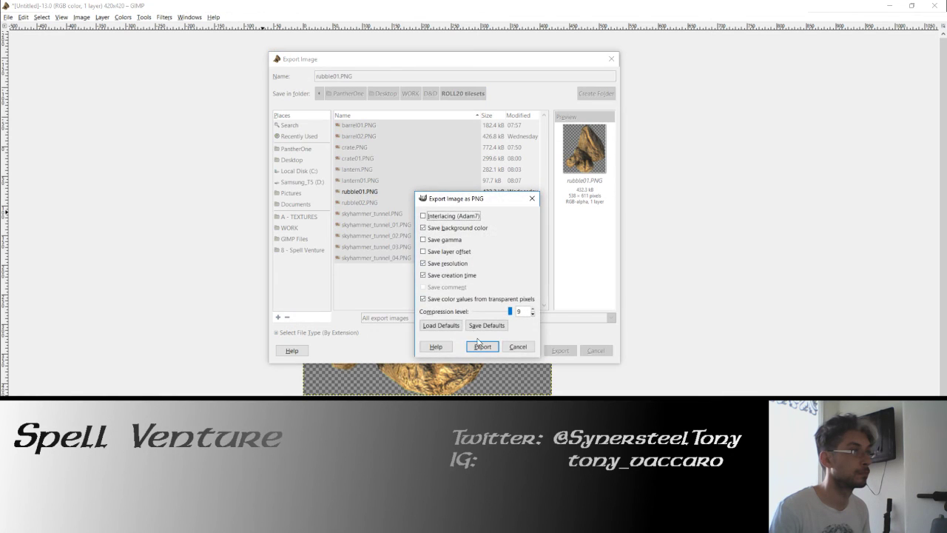
pyautogui.click(478, 345)
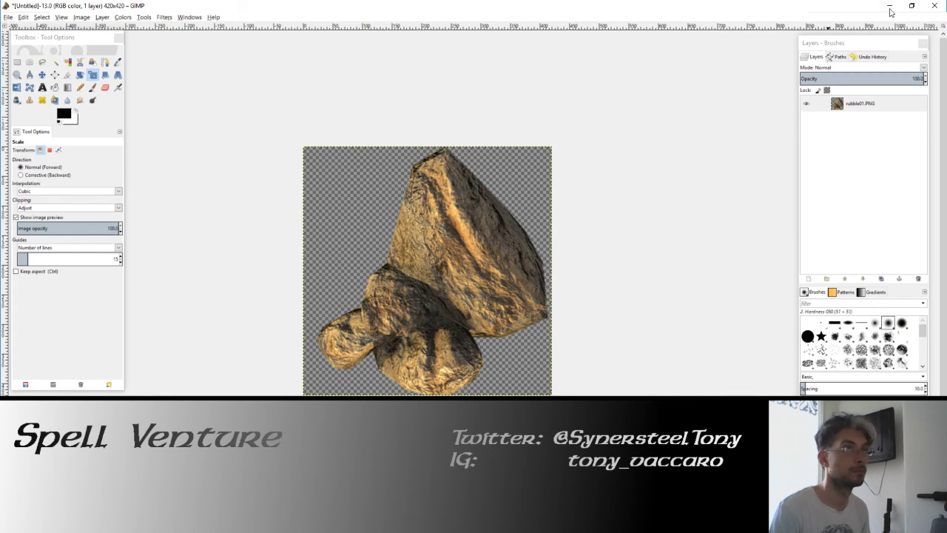
# Close the rock image without saving, send rubble01.PNG in the Slack DM, then return to GIMP.
pyautogui.click(935, 5)
pyautogui.click(488, 335)
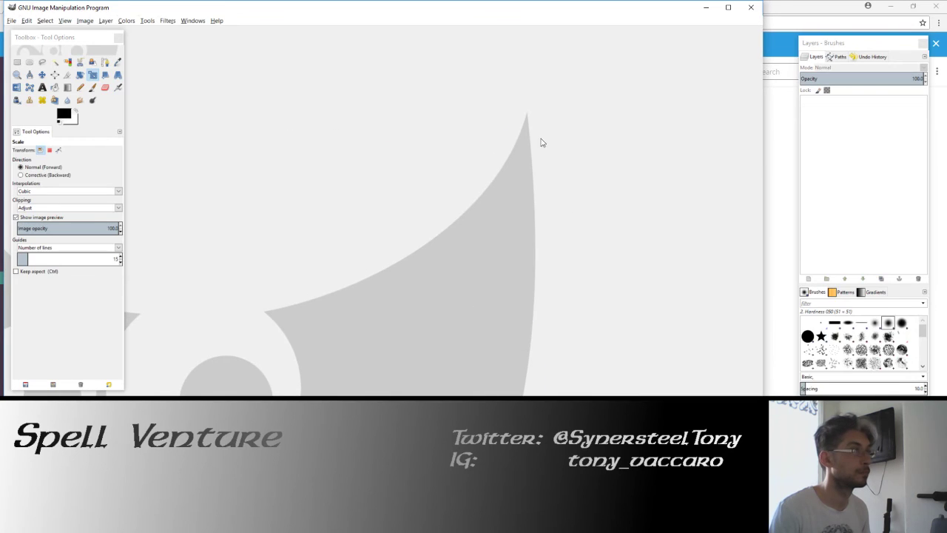
pyautogui.hotkey('alt', 'Tab')
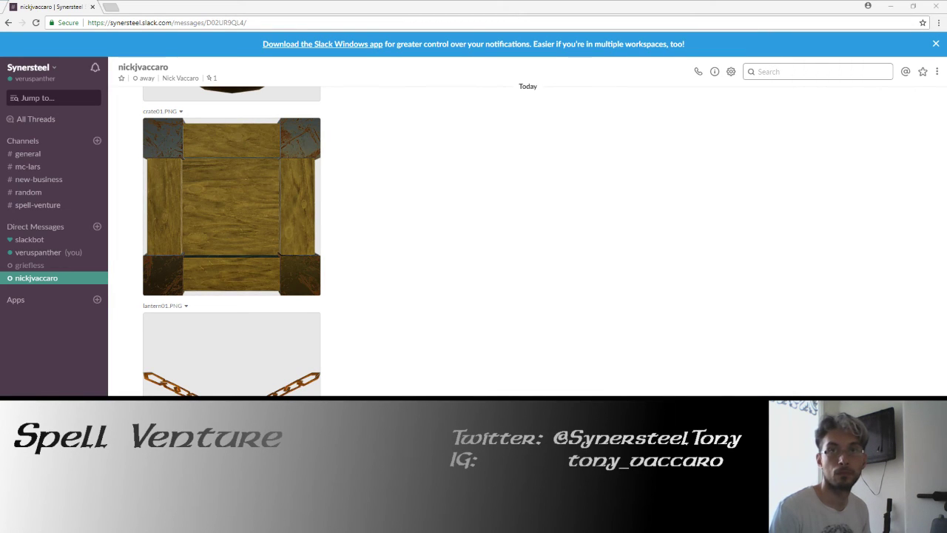
pyautogui.moveTo(835, 222); pyautogui.dragTo(454, 381)
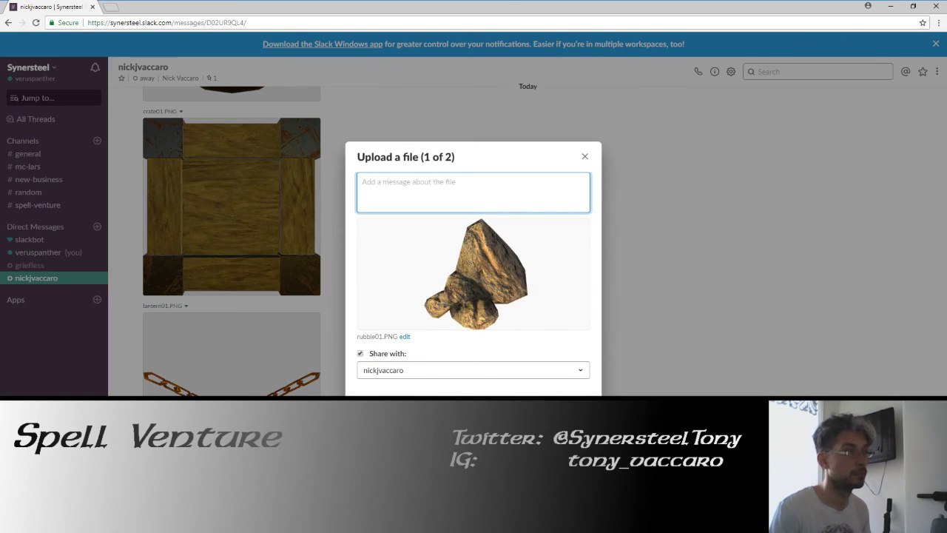
pyautogui.press('Return')
pyautogui.press('Return')
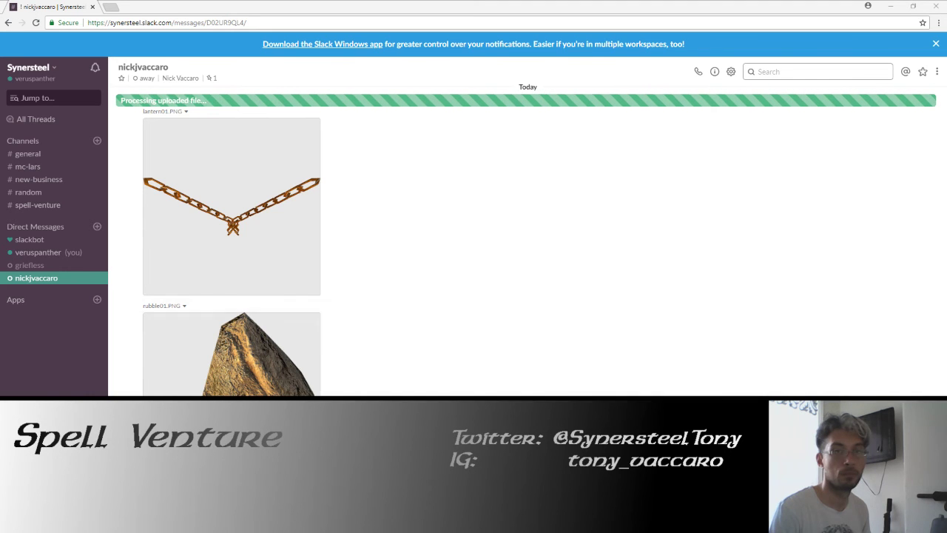
pyautogui.hotkey('alt', 'Tab')
# Maximize GIMP and open barrel02.PNG from the tilesets folder.
pyautogui.doubleClick(148, 9)
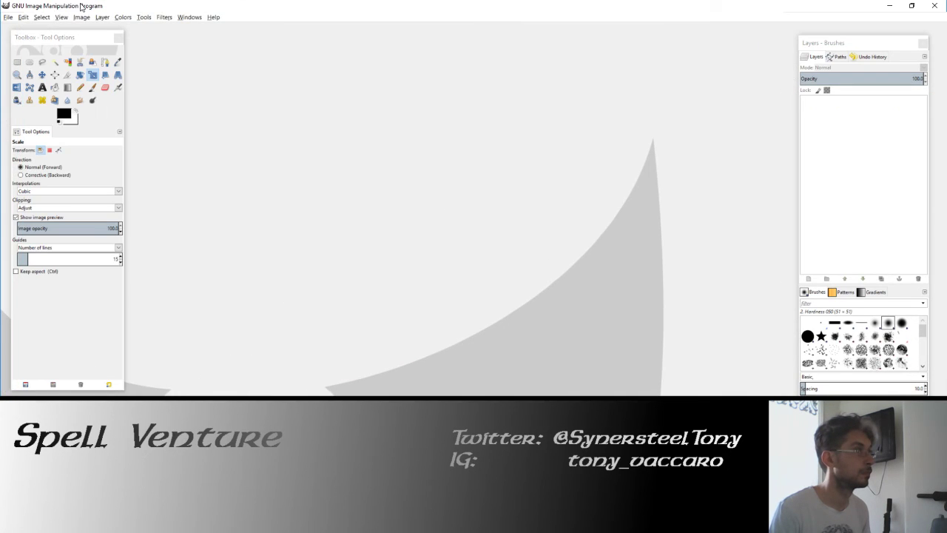
pyautogui.click(8, 17)
pyautogui.click(30, 45)
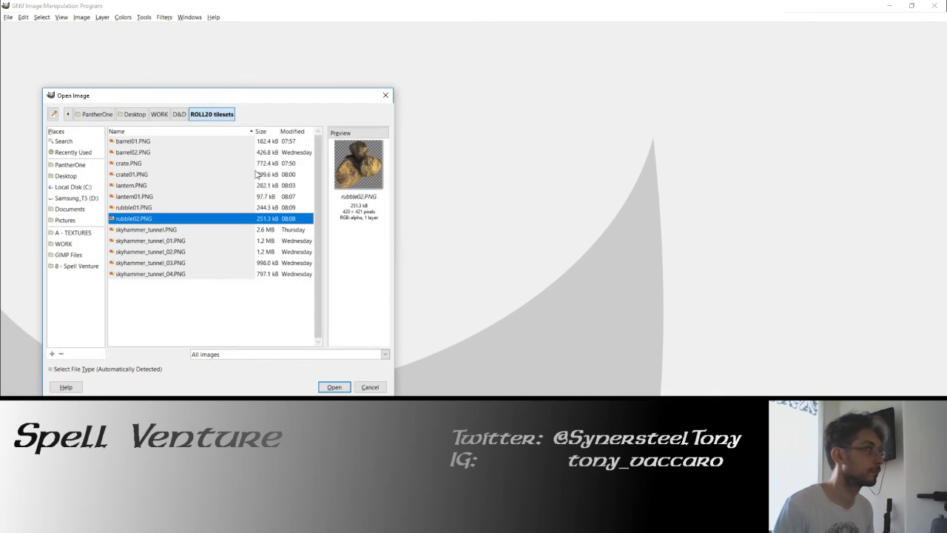
pyautogui.click(130, 162)
pyautogui.click(131, 175)
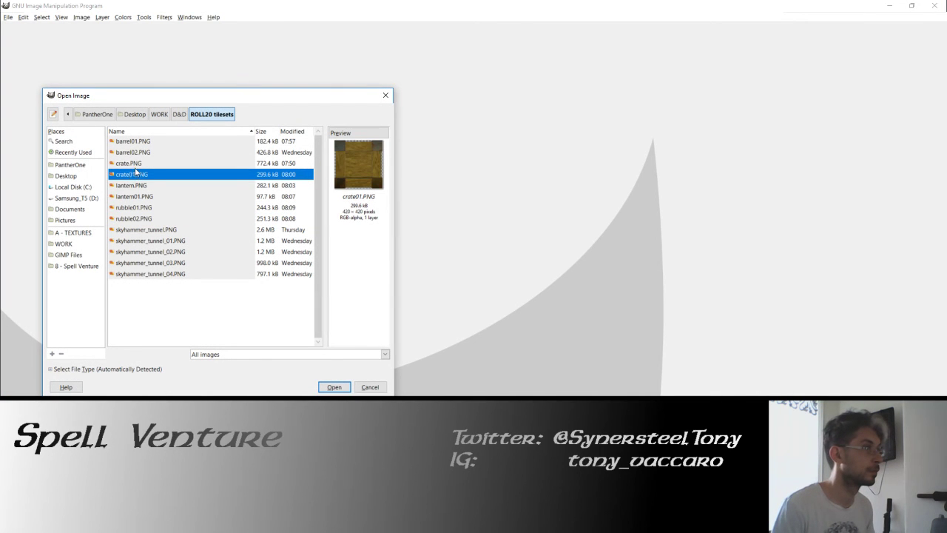
pyautogui.click(136, 163)
pyautogui.click(137, 153)
pyautogui.click(337, 387)
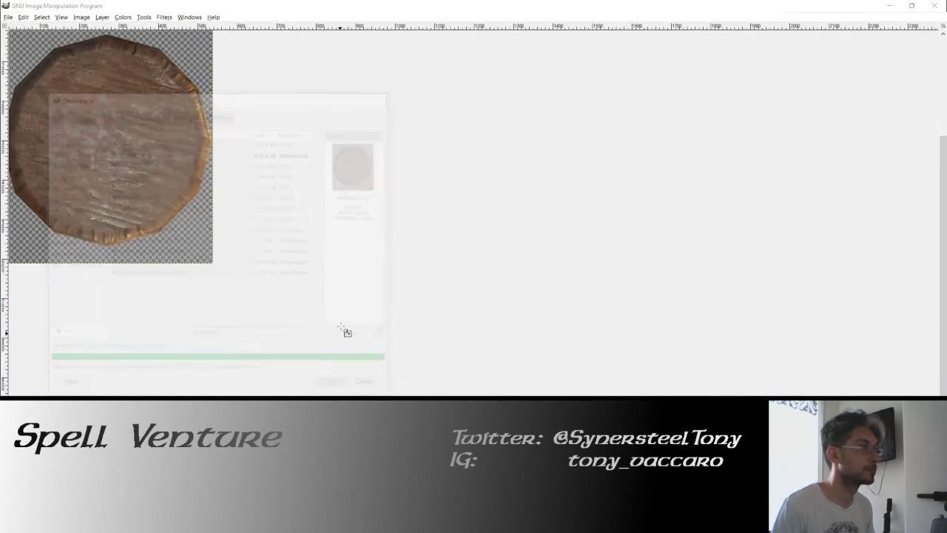
# Autocrop the barrel image to trim its empty transparent strip.
pyautogui.scroll(1, 515, 257)
pyautogui.scroll(1, 511, 255)
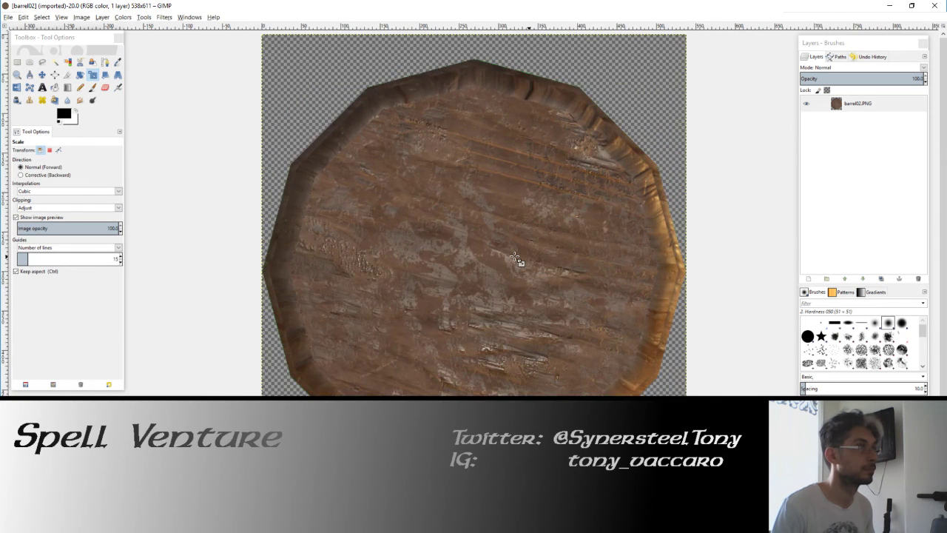
pyautogui.scroll(-1, 500, 252)
pyautogui.click(125, 18)
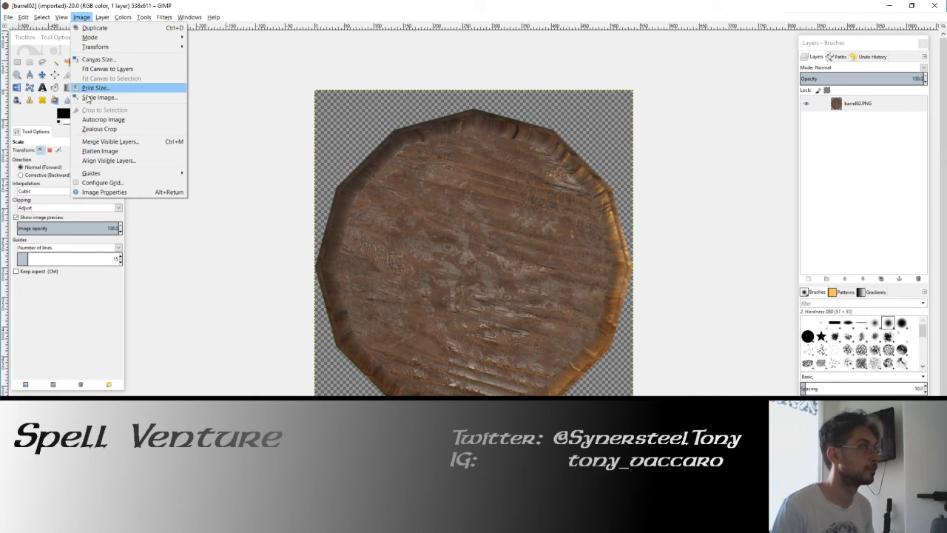
pyautogui.click(103, 119)
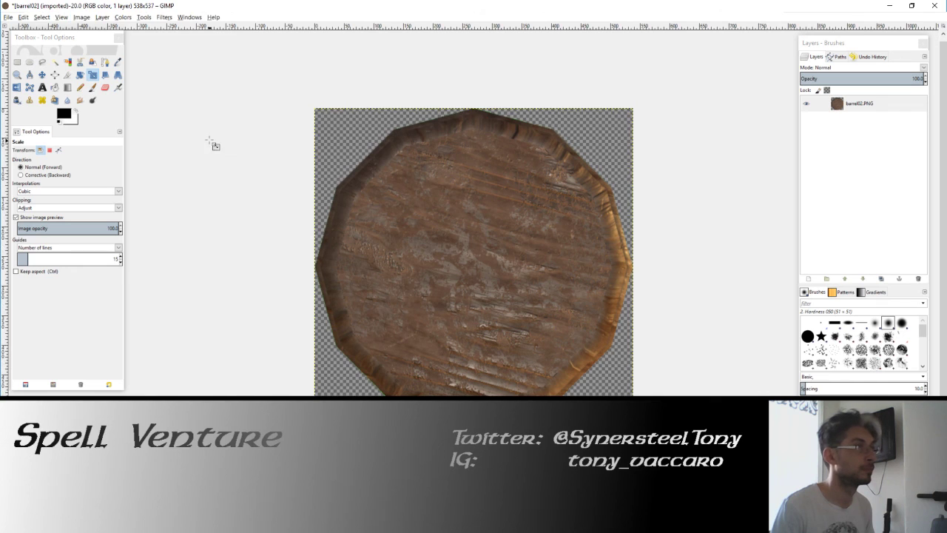
# Scale the barrel layer to 420×420 pixels.
pyautogui.press('Tab')
pyautogui.click(398, 158)
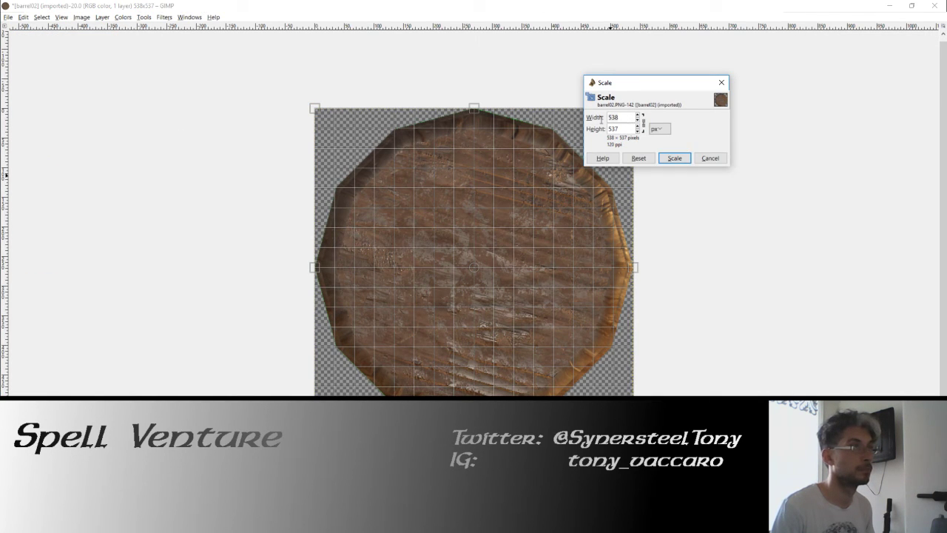
pyautogui.write('420')
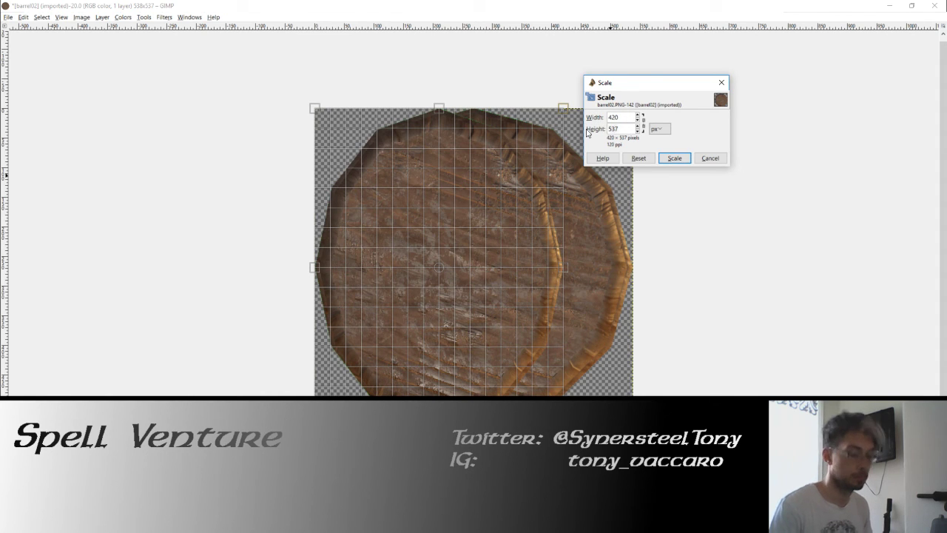
pyautogui.doubleClick(611, 129)
pyautogui.write('420')
pyautogui.press('Tab')
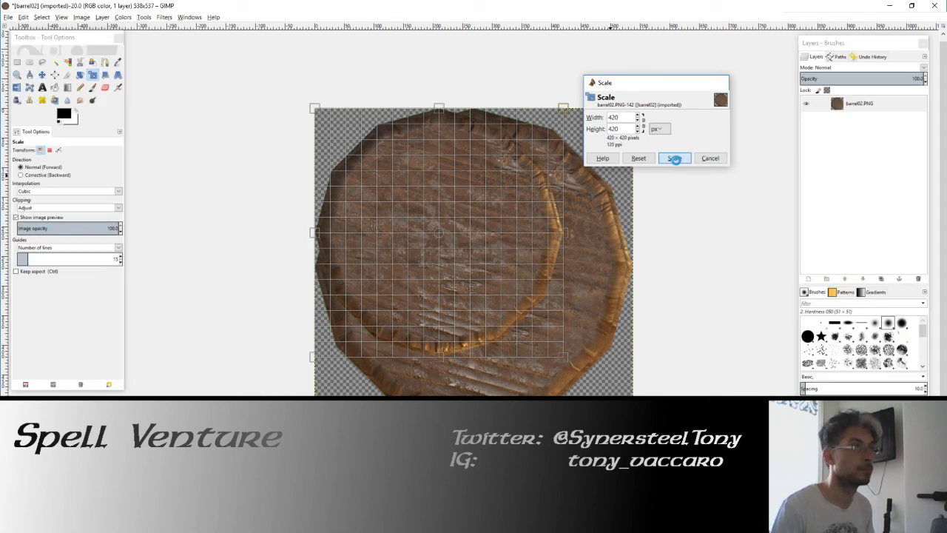
pyautogui.click(675, 158)
# Fit the canvas to the 420×420 layer and zoom in on the barrel top.
pyautogui.click(81, 17)
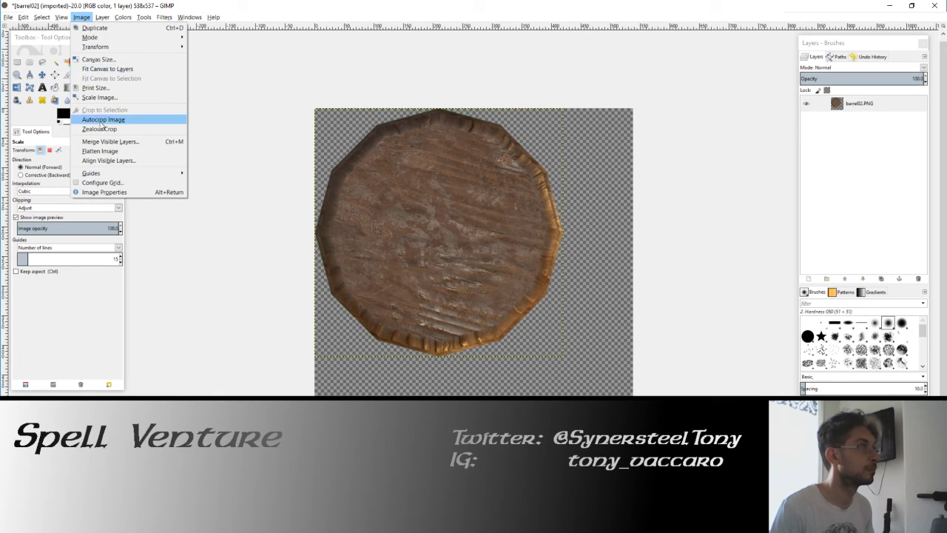
pyautogui.click(97, 69)
pyautogui.press('+')
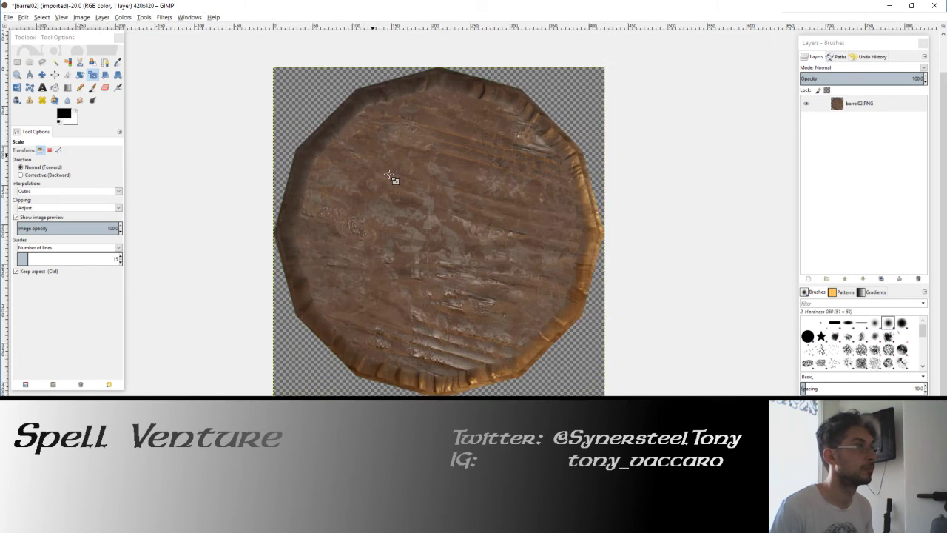
pyautogui.press('+')
# Duplicate the barrel layer and set the copy's blend mode to Overlay.
pyautogui.click(888, 279)
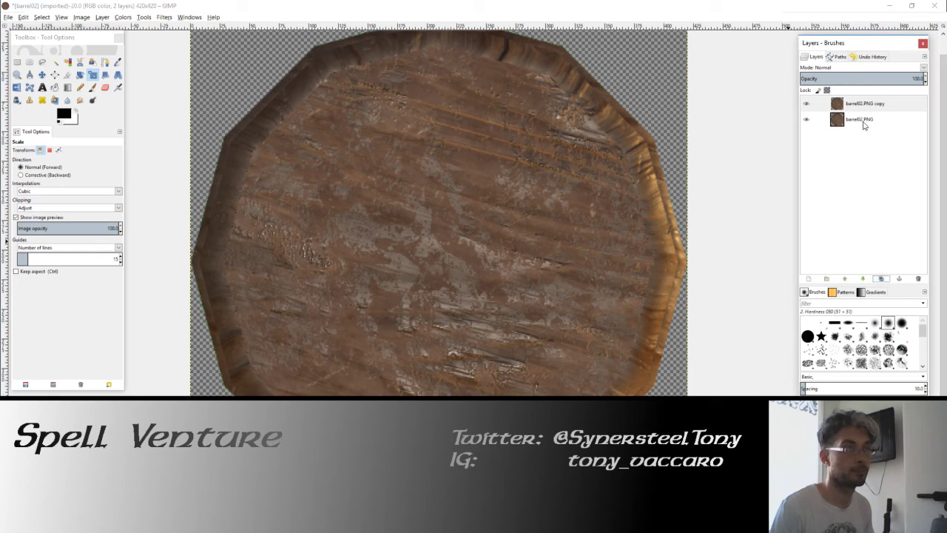
pyautogui.click(848, 67)
pyautogui.click(835, 182)
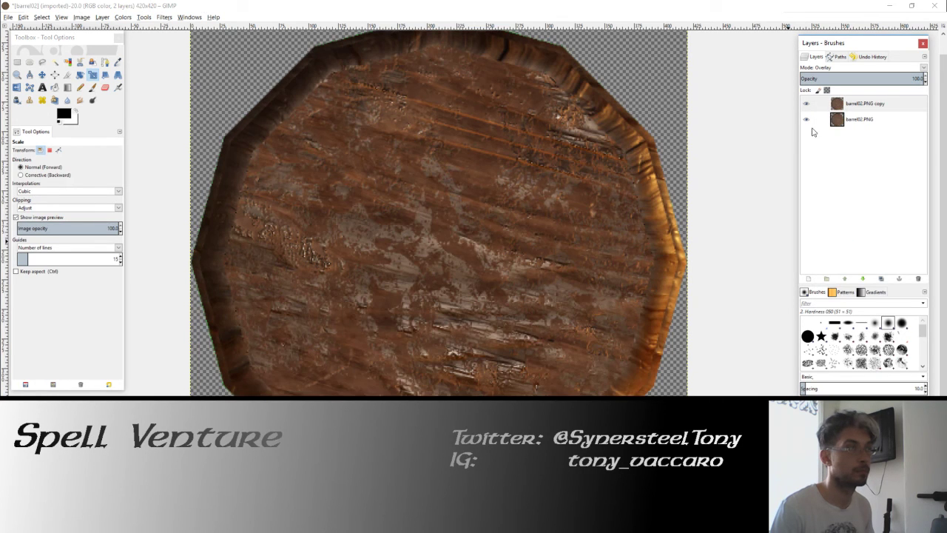
# Brighten the barrel with an upward Curves bend, then reapply the recent blur filter.
pyautogui.click(123, 17)
pyautogui.click(139, 88)
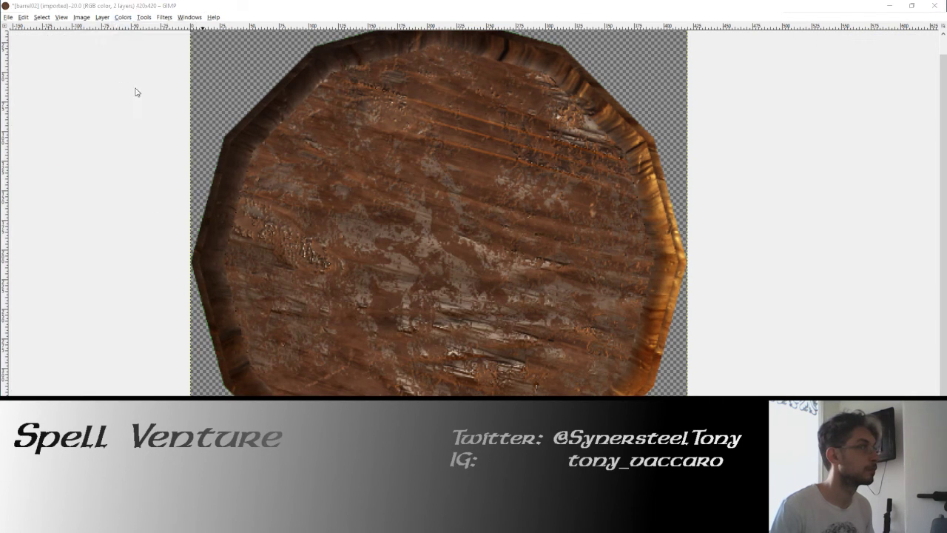
pyautogui.moveTo(123, 117); pyautogui.dragTo(95, 100)
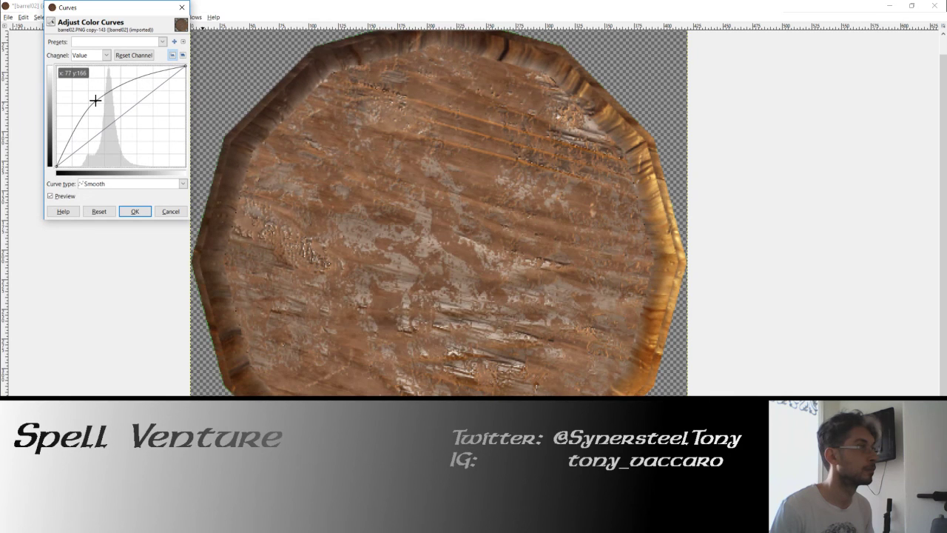
pyautogui.click(134, 211)
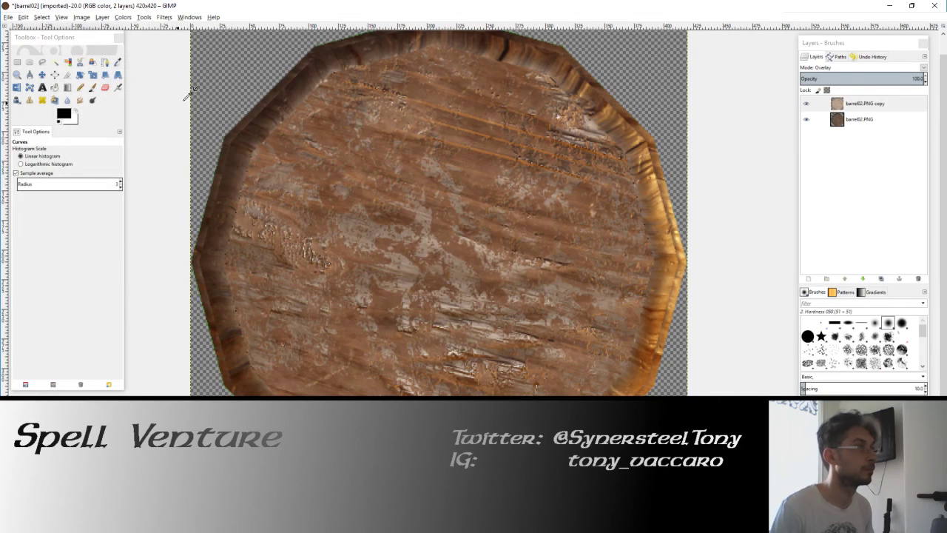
pyautogui.click(163, 16)
pyautogui.moveTo(184, 47)
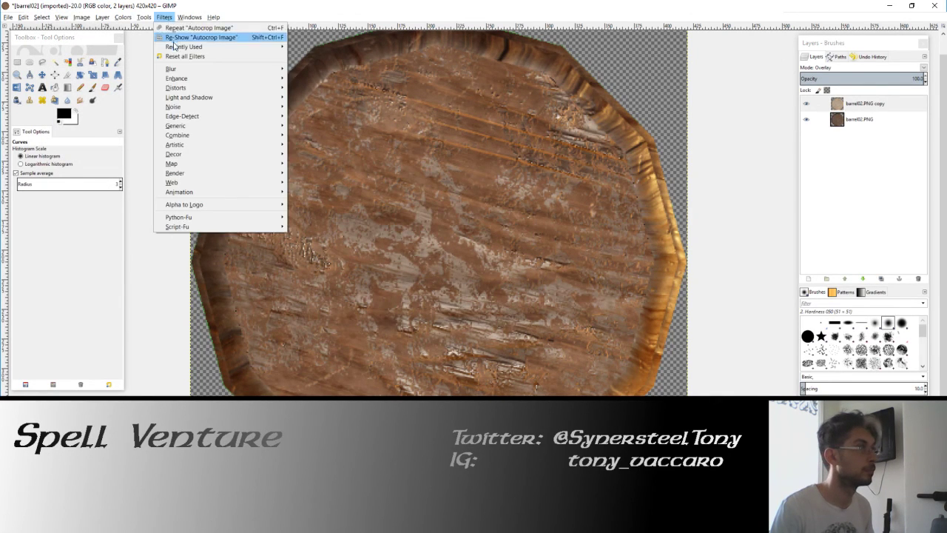
pyautogui.click(305, 84)
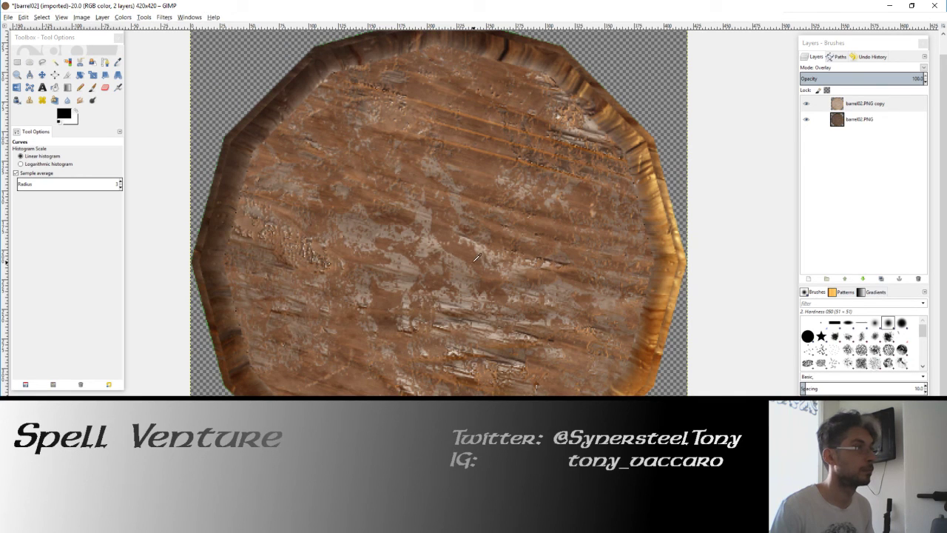
# Select the original layer's transparent background by colour, then make the Overlay copy active.
pyautogui.press('-')
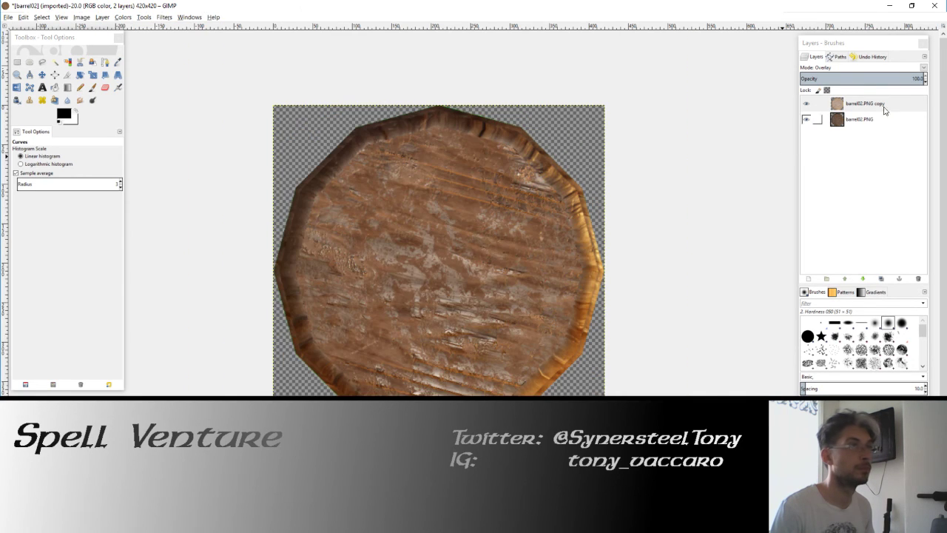
pyautogui.click(806, 103)
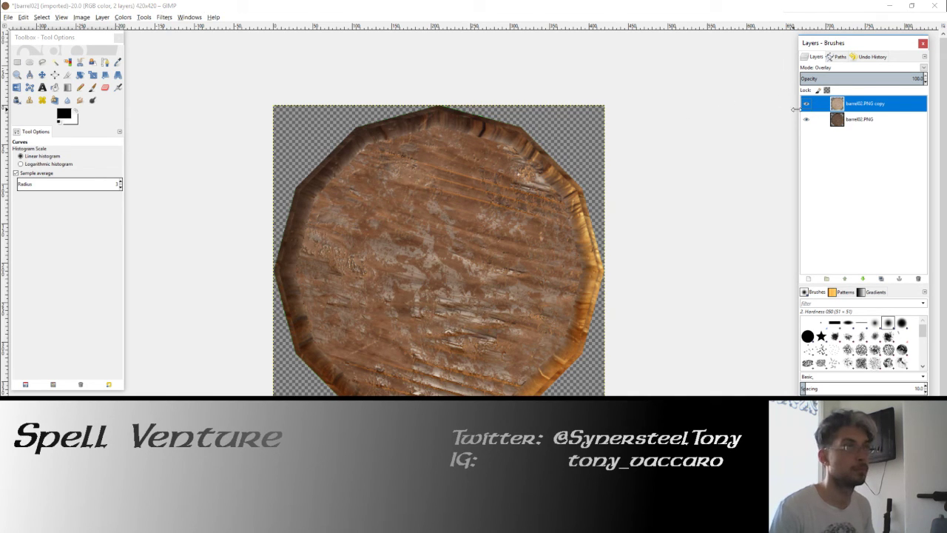
pyautogui.click(821, 119)
pyautogui.click(55, 62)
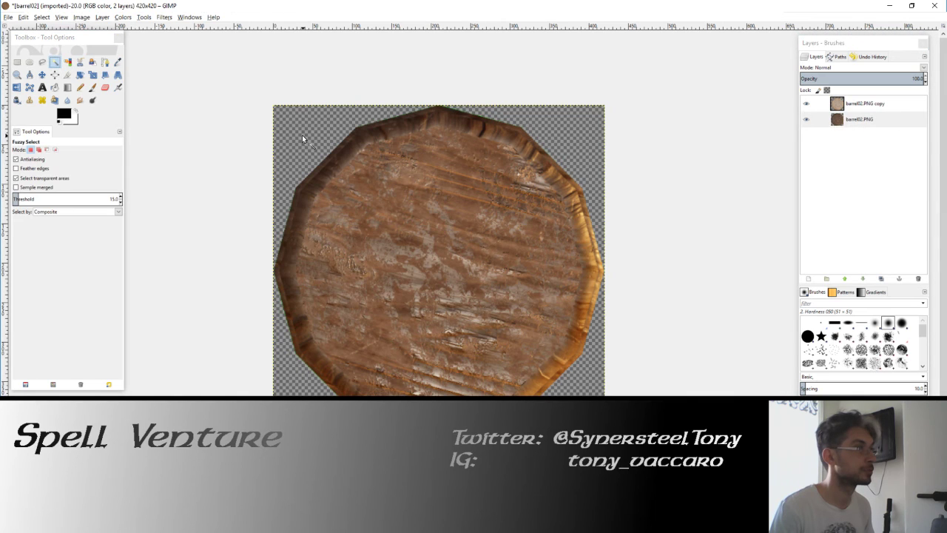
pyautogui.click(68, 63)
pyautogui.click(288, 126)
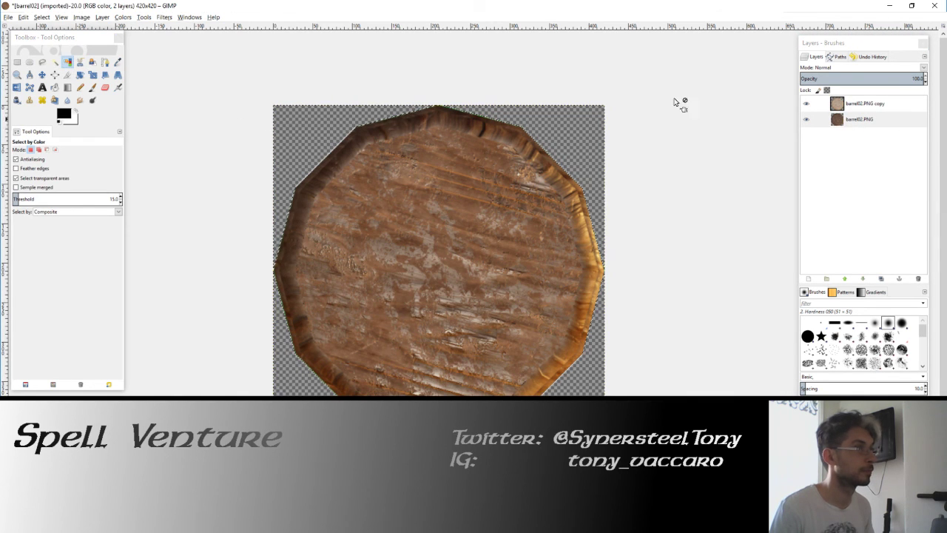
pyautogui.click(860, 104)
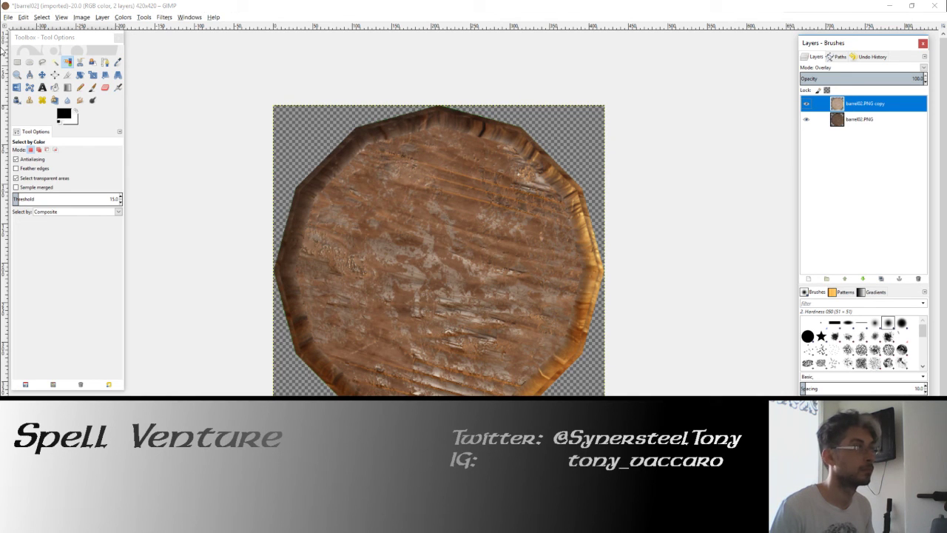
# Export the image over barrel02.PNG, confirming the replacement and PNG settings.
pyautogui.click(8, 17)
pyautogui.click(23, 139)
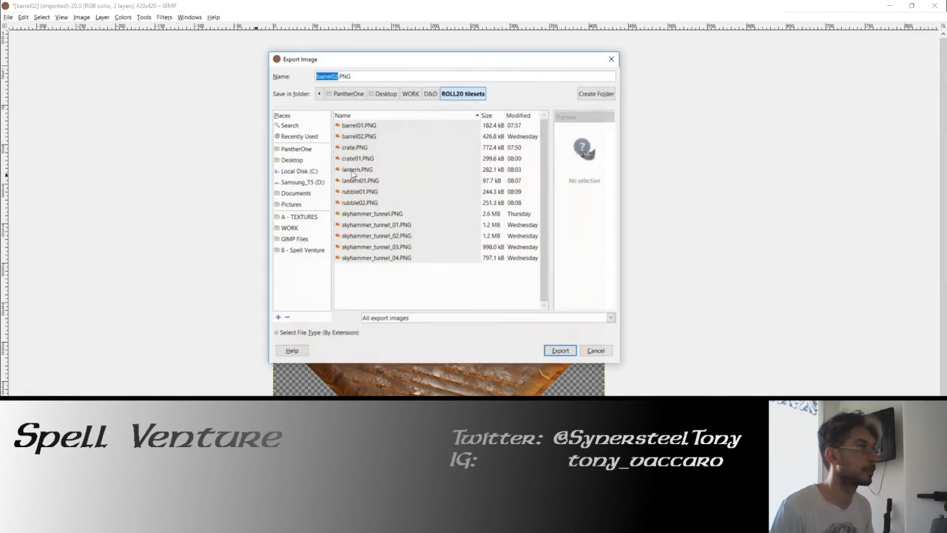
pyautogui.click(353, 140)
pyautogui.click(357, 130)
pyautogui.click(359, 141)
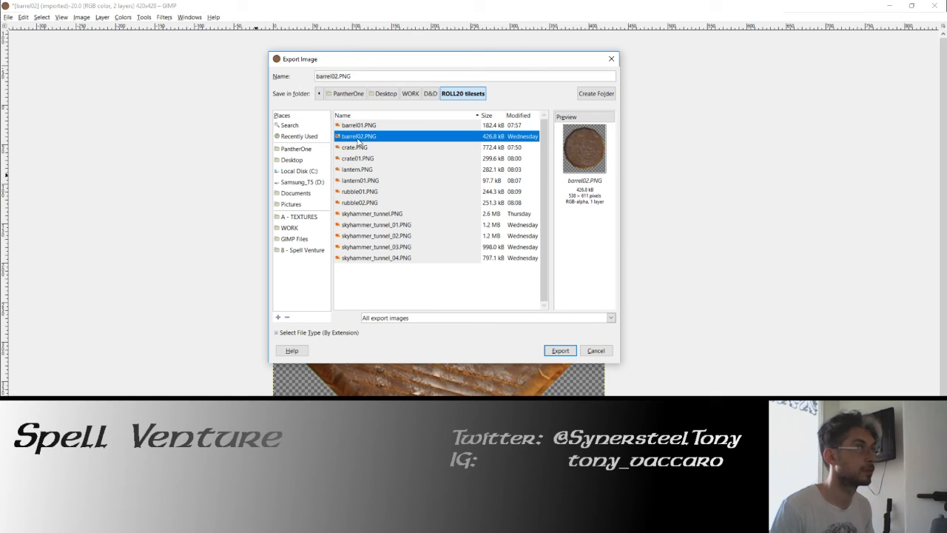
pyautogui.click(560, 350)
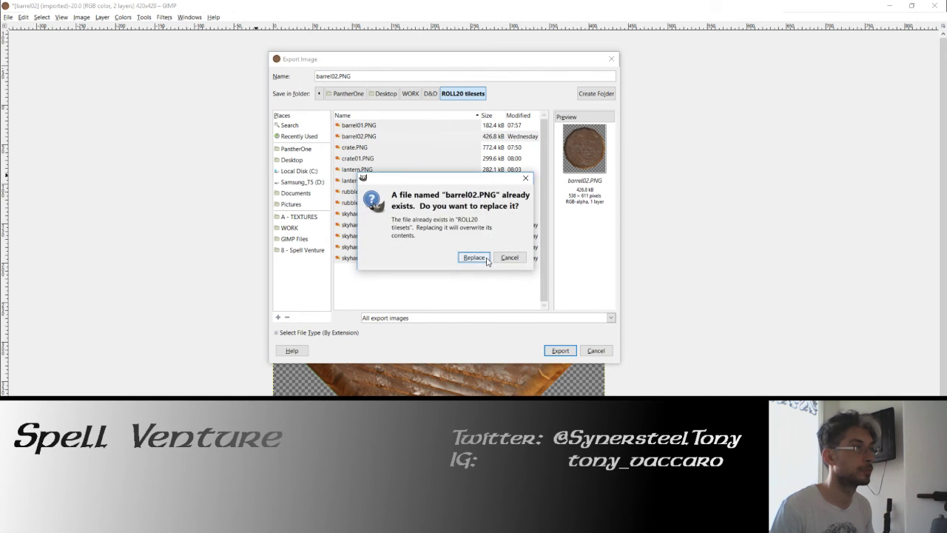
pyautogui.click(475, 260)
pyautogui.click(485, 346)
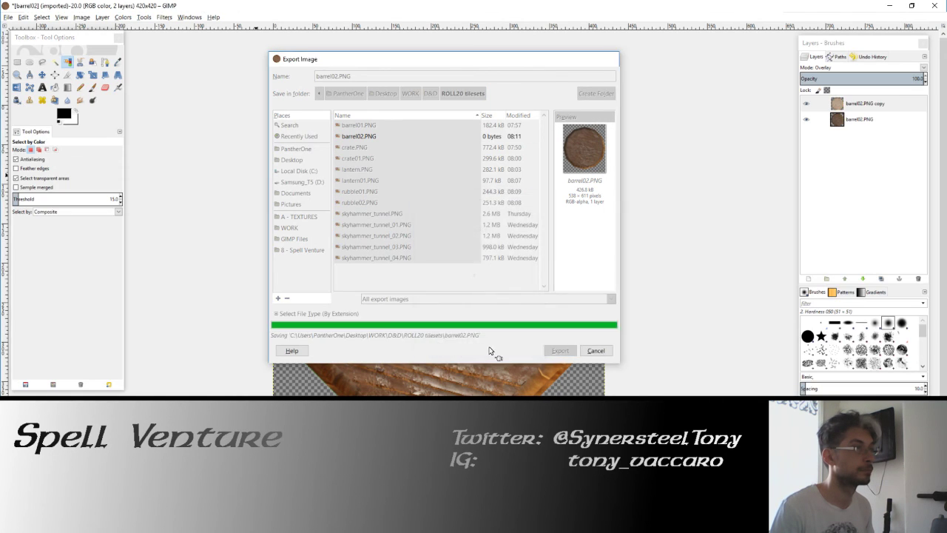
# Close the barrel image discarding changes, and hide GIMP.
pyautogui.click(935, 5)
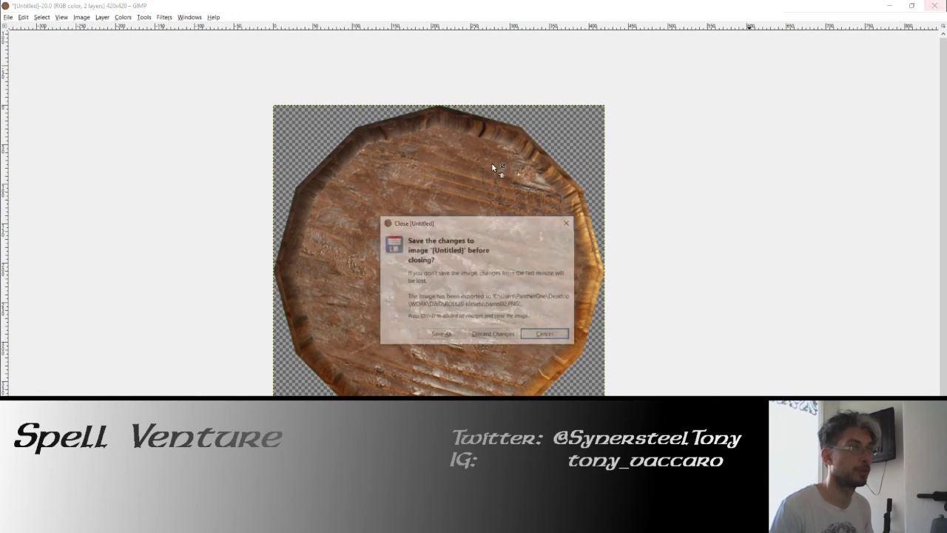
pyautogui.click(488, 337)
pyautogui.click(706, 8)
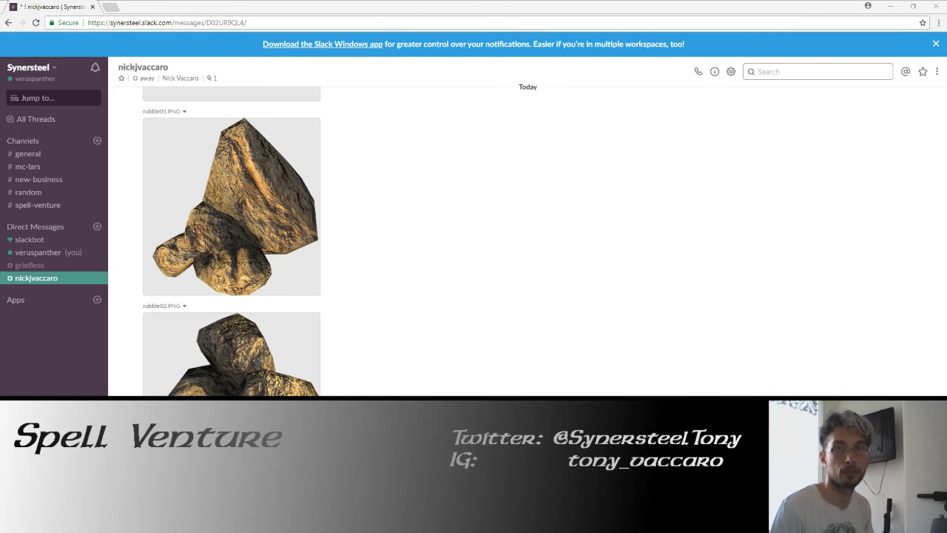
# Drop barrel02.PNG into the Slack DM, upload it, and scroll through the conversation.
pyautogui.moveTo(429, 391); pyautogui.dragTo(495, 315)
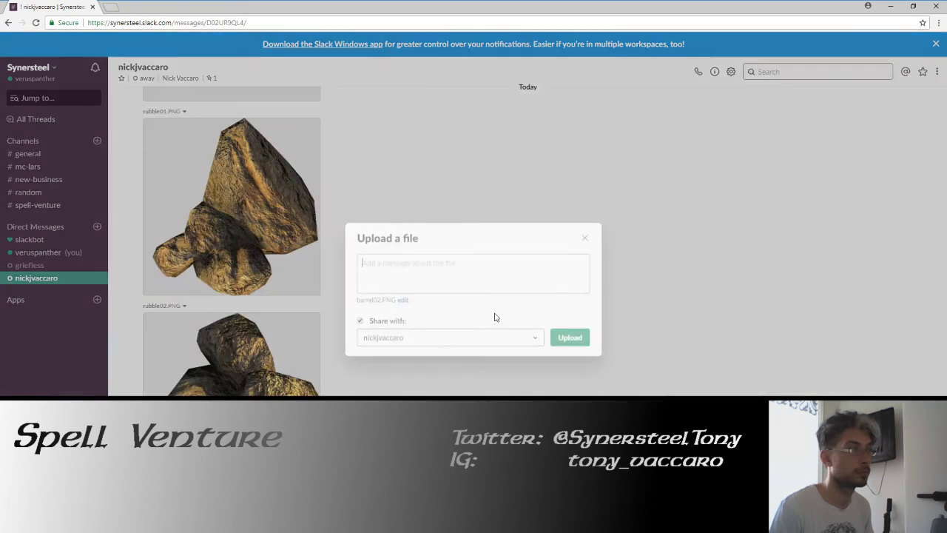
pyautogui.click(566, 390)
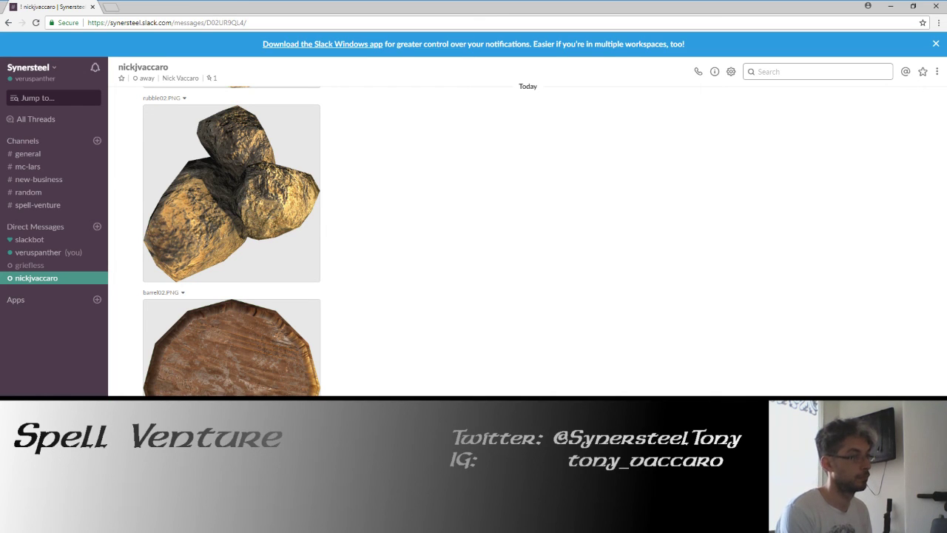
pyautogui.scroll(-1, 231, 241)
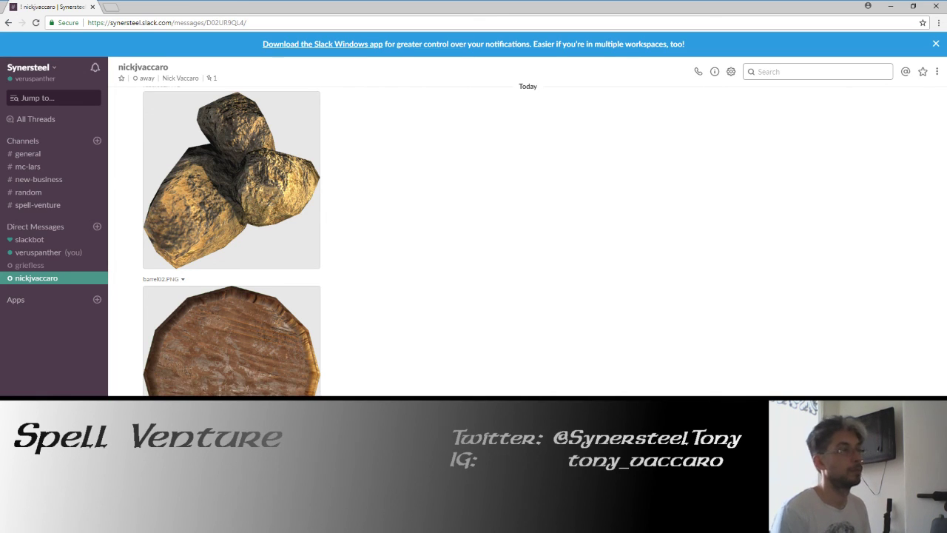
pyautogui.scroll(5, 232, 240)
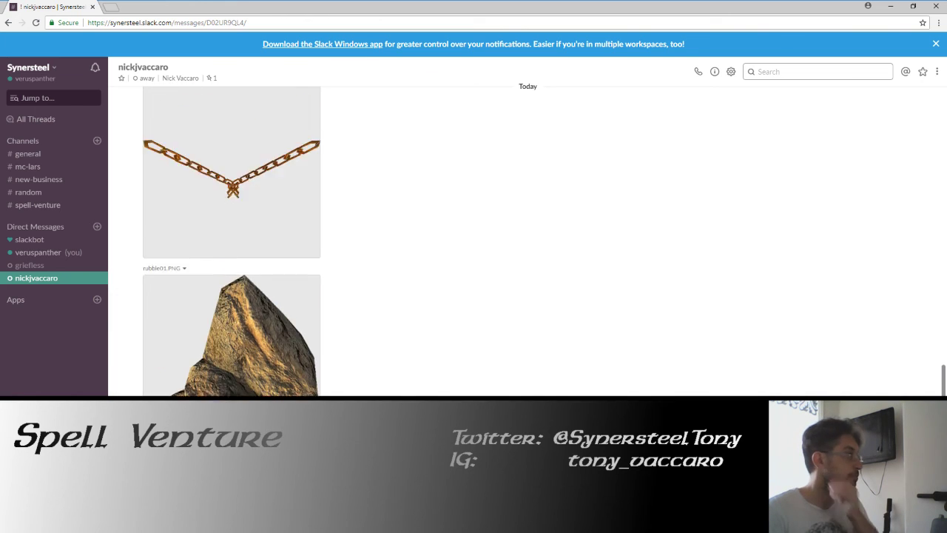
pyautogui.scroll(3, 232, 240)
pyautogui.scroll(3, 232, 241)
pyautogui.scroll(5, 527, 240)
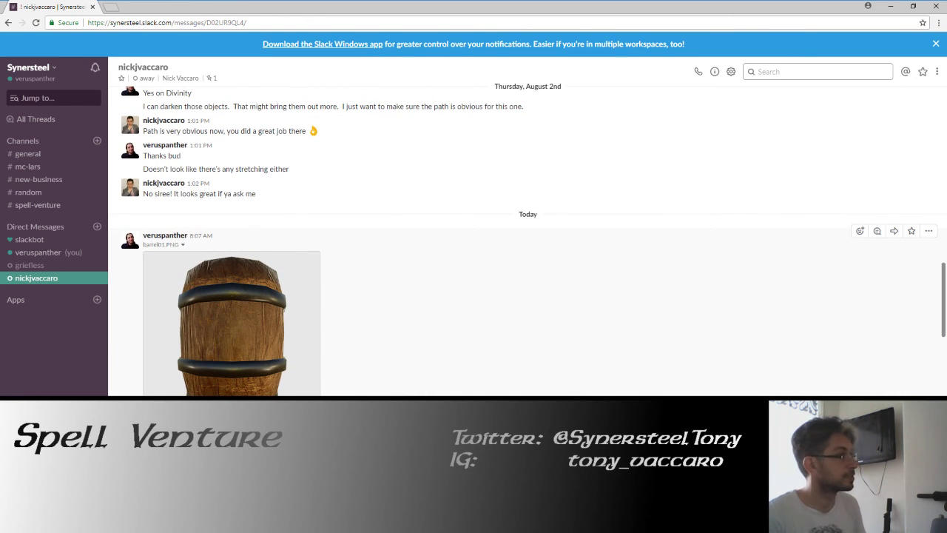
pyautogui.scroll(-3, 530, 356)
pyautogui.scroll(-5, 530, 355)
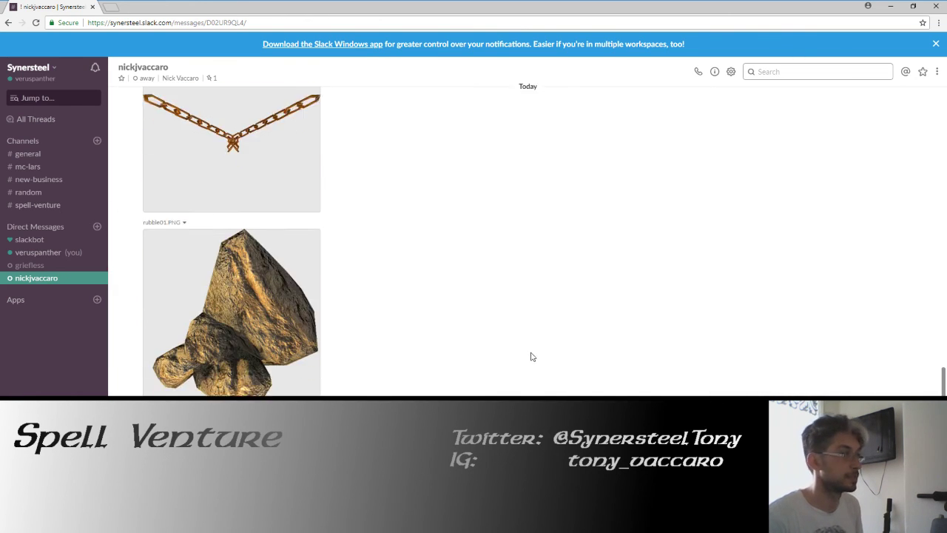
pyautogui.scroll(5, 531, 355)
pyautogui.scroll(10, 535, 366)
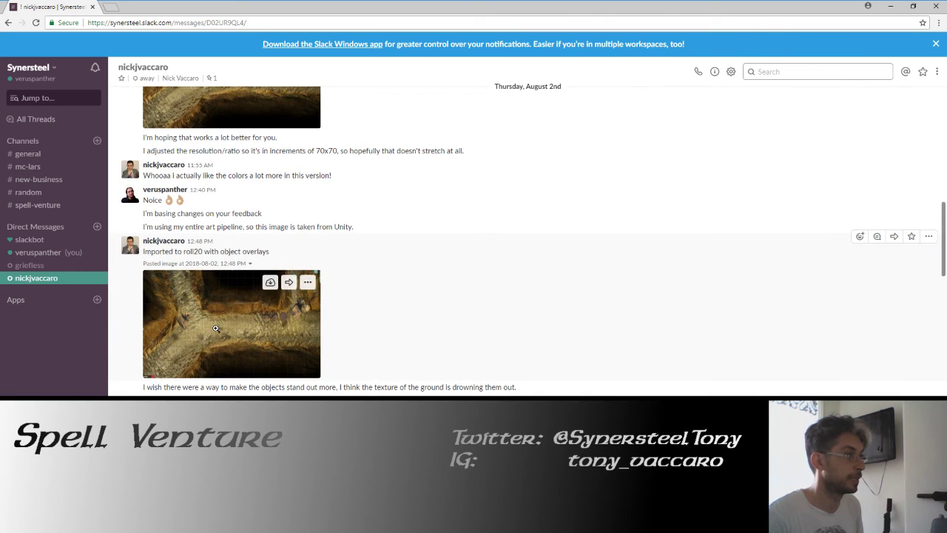
# View the cave map image full size, scroll down to barrel02, then minimize Chrome.
pyautogui.click(296, 329)
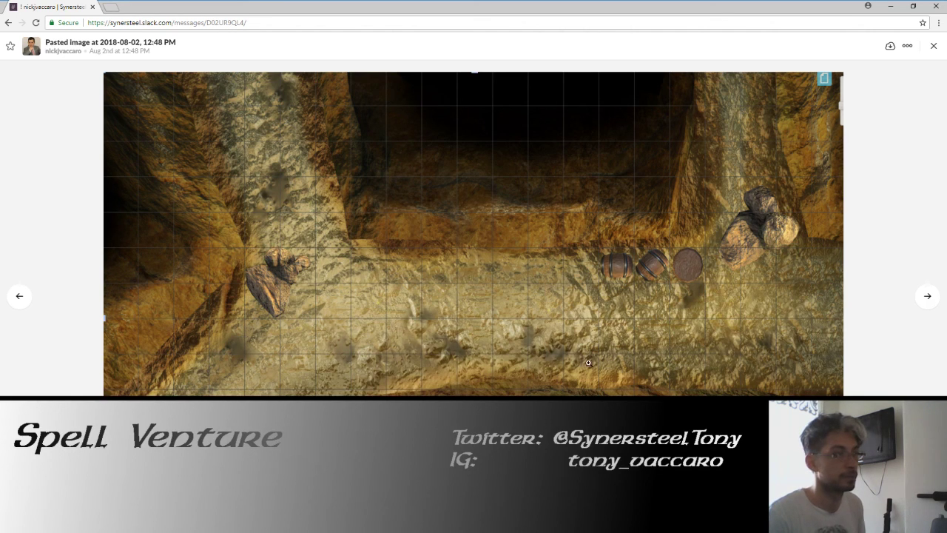
pyautogui.click(61, 237)
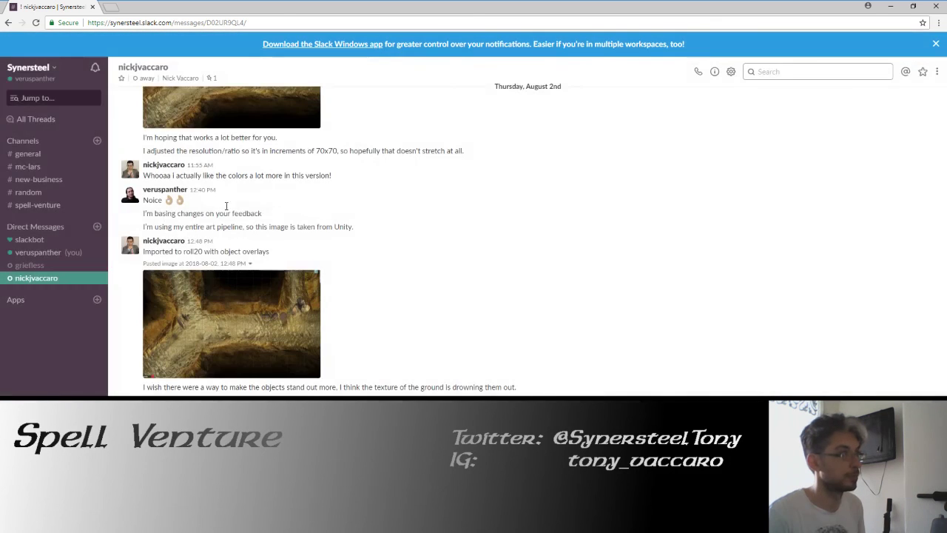
pyautogui.scroll(-5, 414, 333)
pyautogui.scroll(-4, 423, 346)
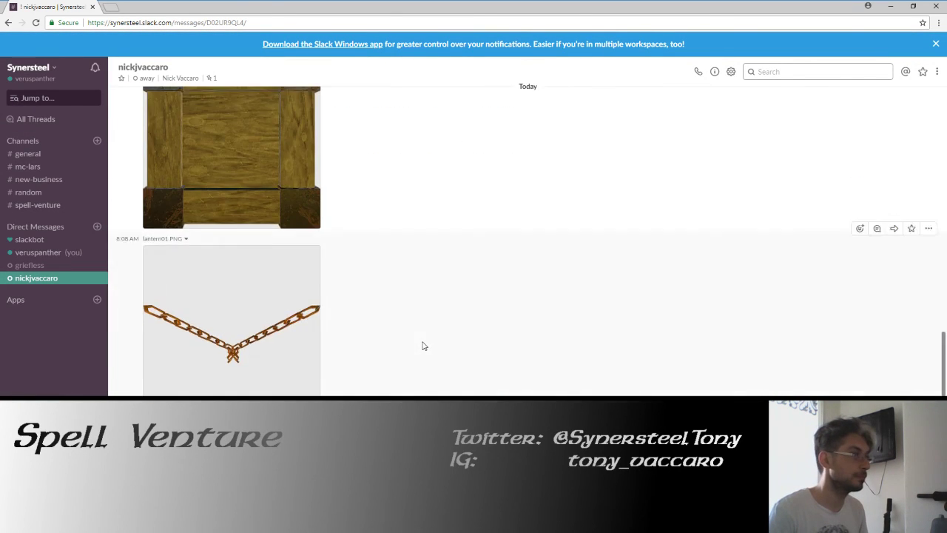
pyautogui.scroll(-4, 423, 346)
pyautogui.scroll(-2, 423, 347)
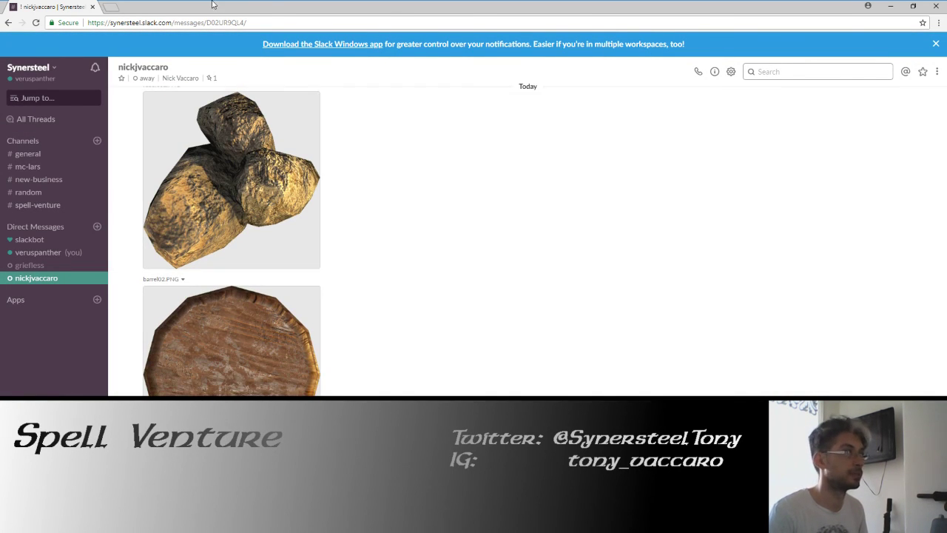
pyautogui.click(936, 5)
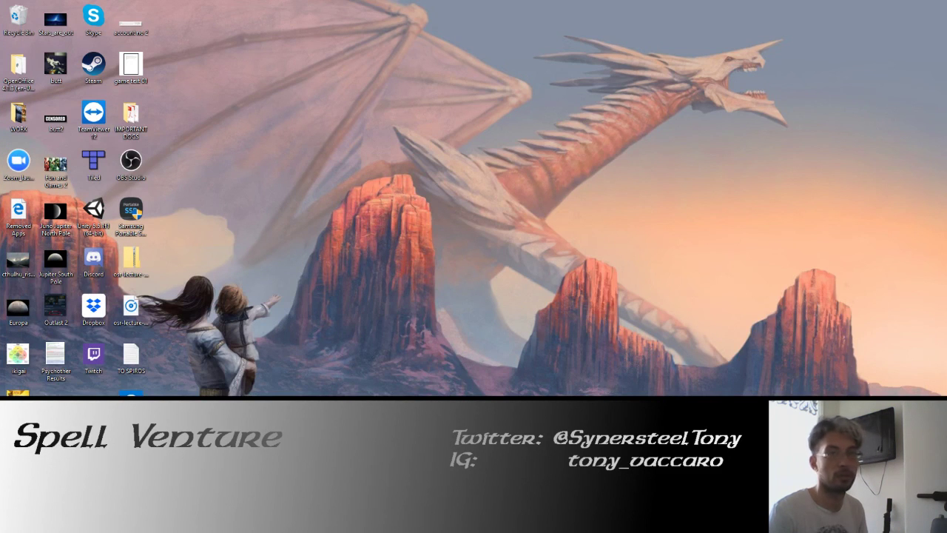